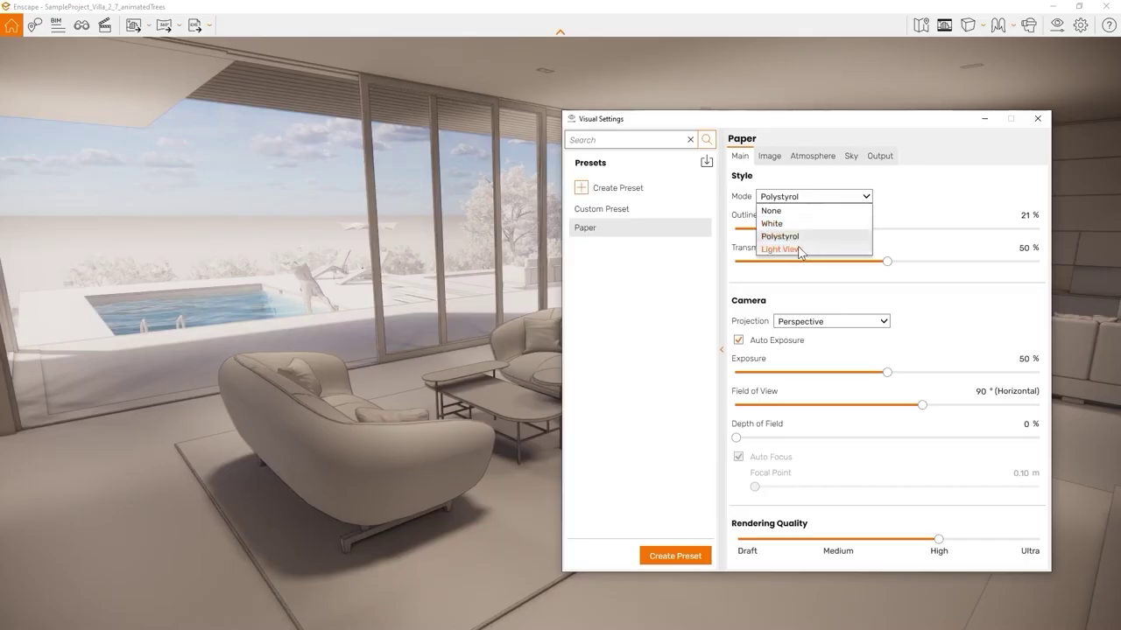
- Switch the render to Light View, set the test cube to 100% metallic, and push the focal point farther
click(797, 250)
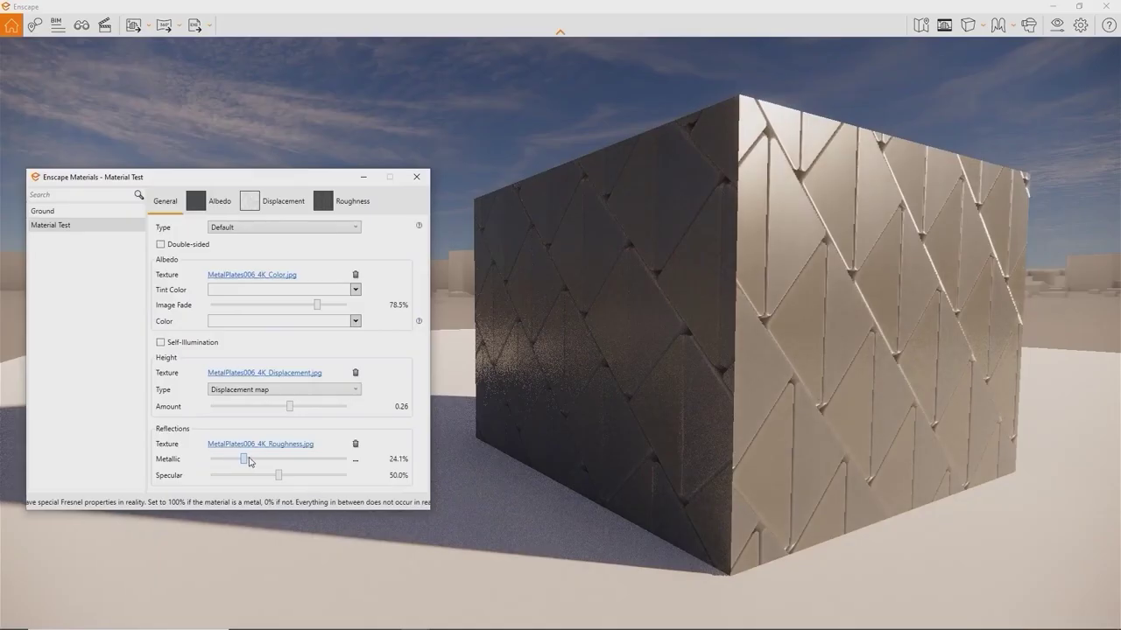
drag(243, 457, 359, 450)
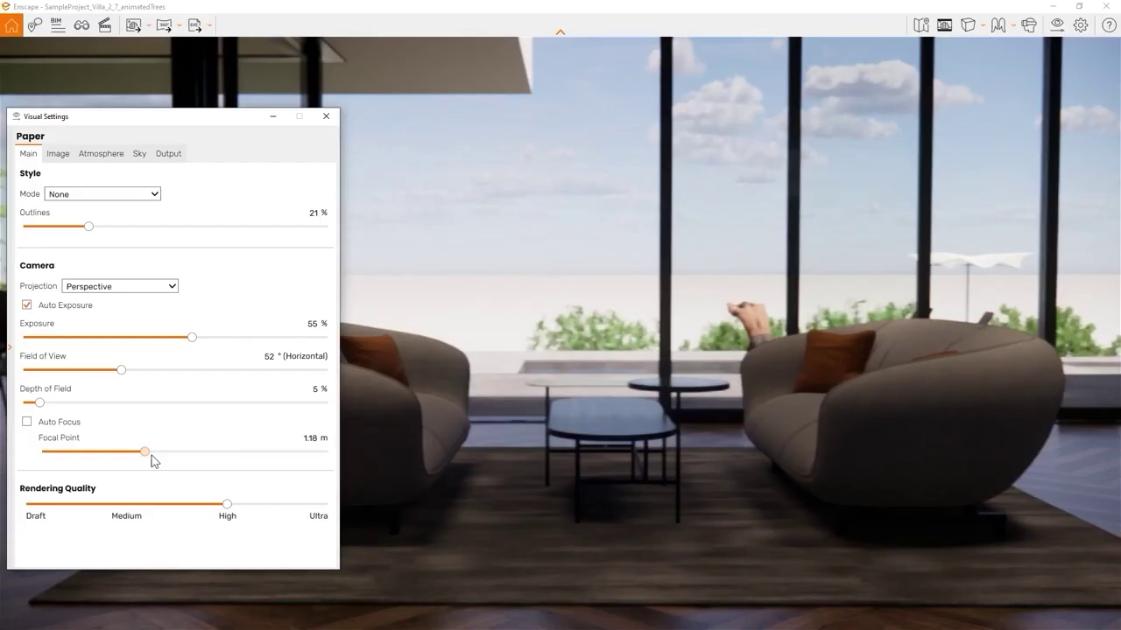
drag(152, 457, 203, 458)
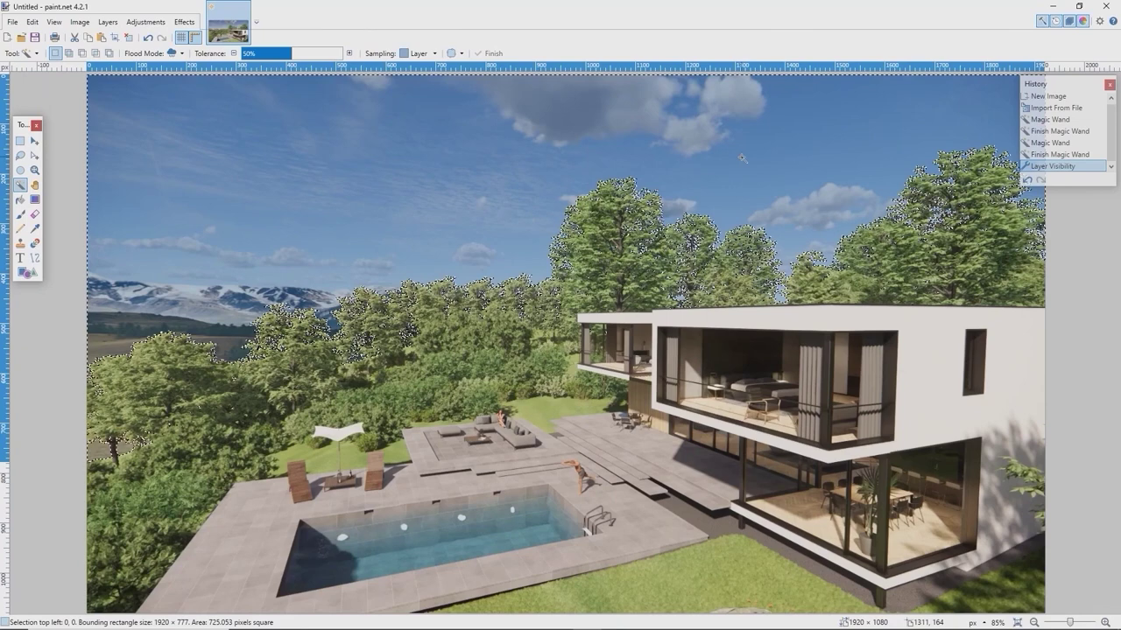
- Delete the selected sky area and open the uploaded panorama in a web browser
key(Delete)
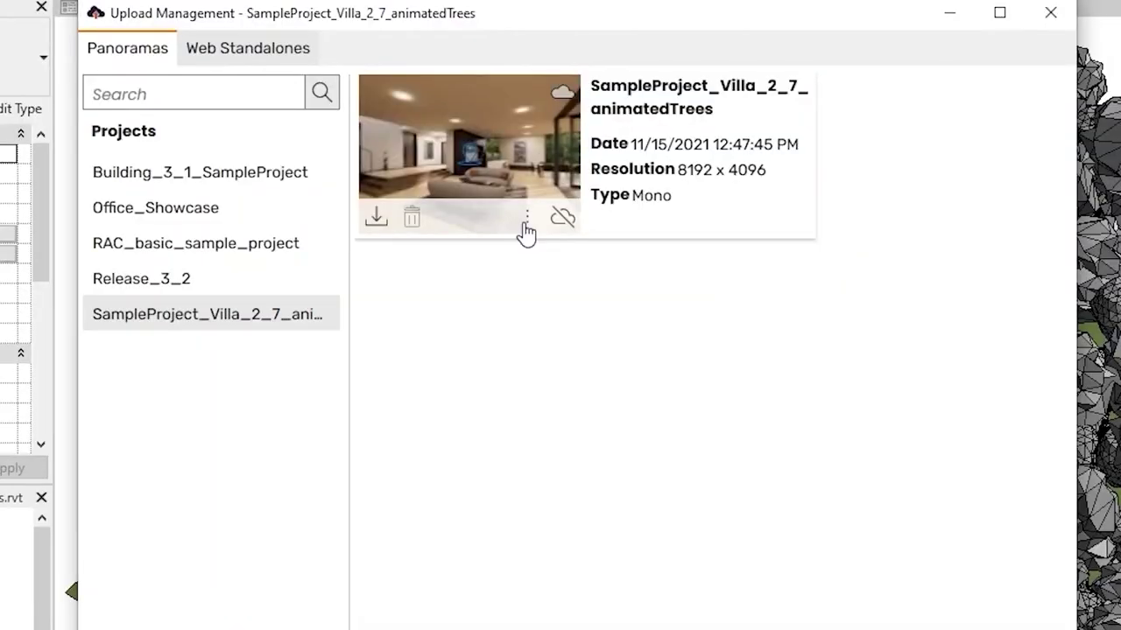
click(526, 225)
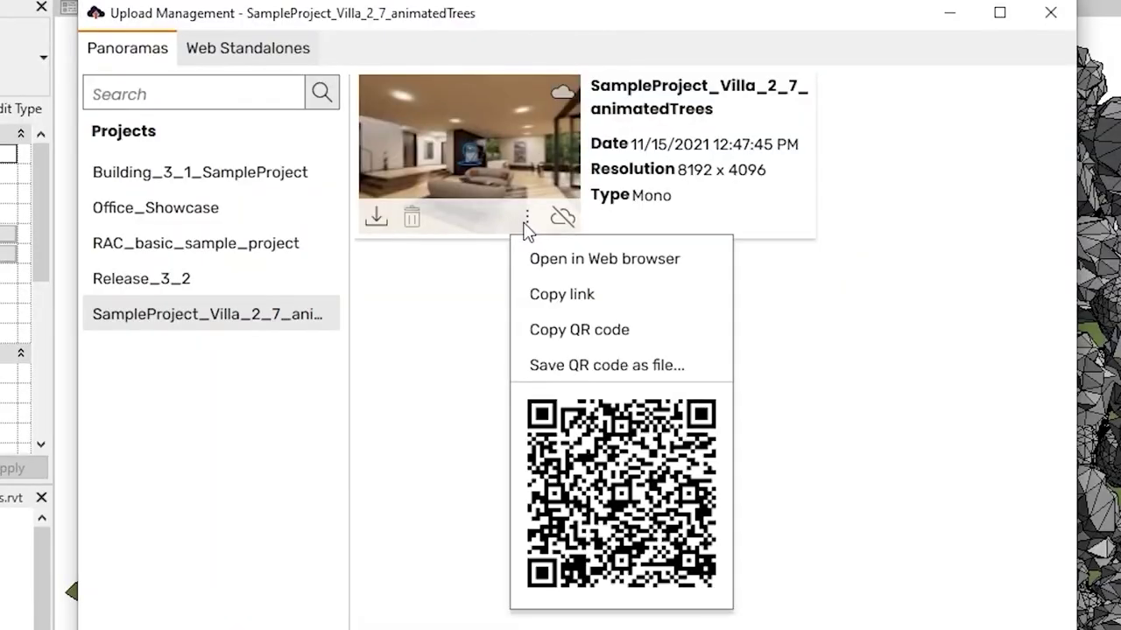
click(541, 259)
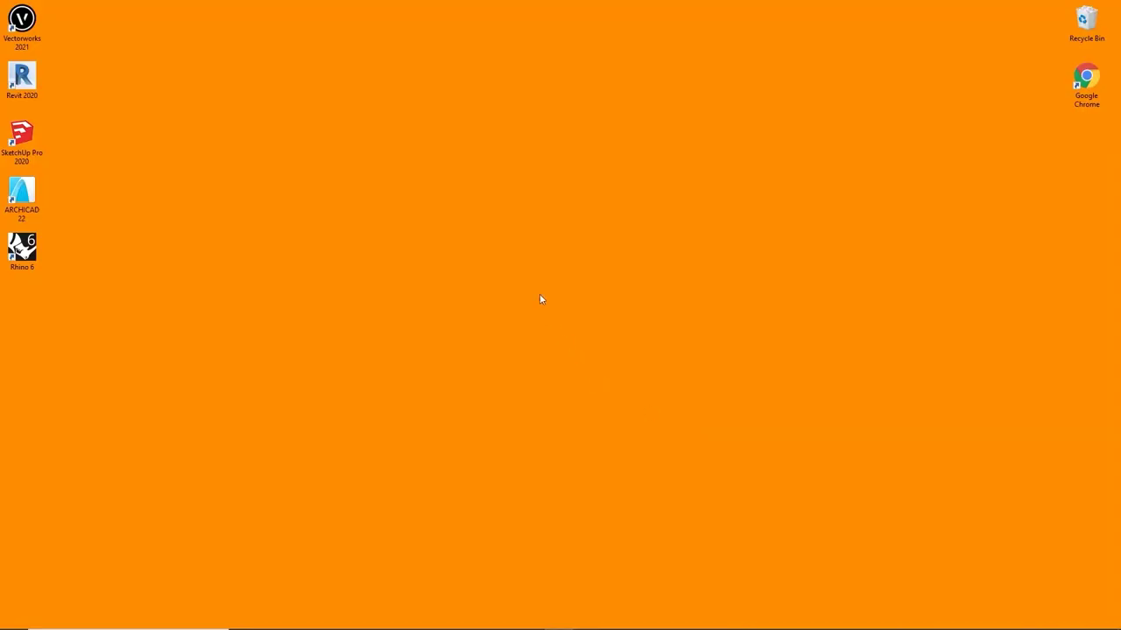
- Open the NVIDIA Control Panel from the desktop context menu
right_click(525, 260)
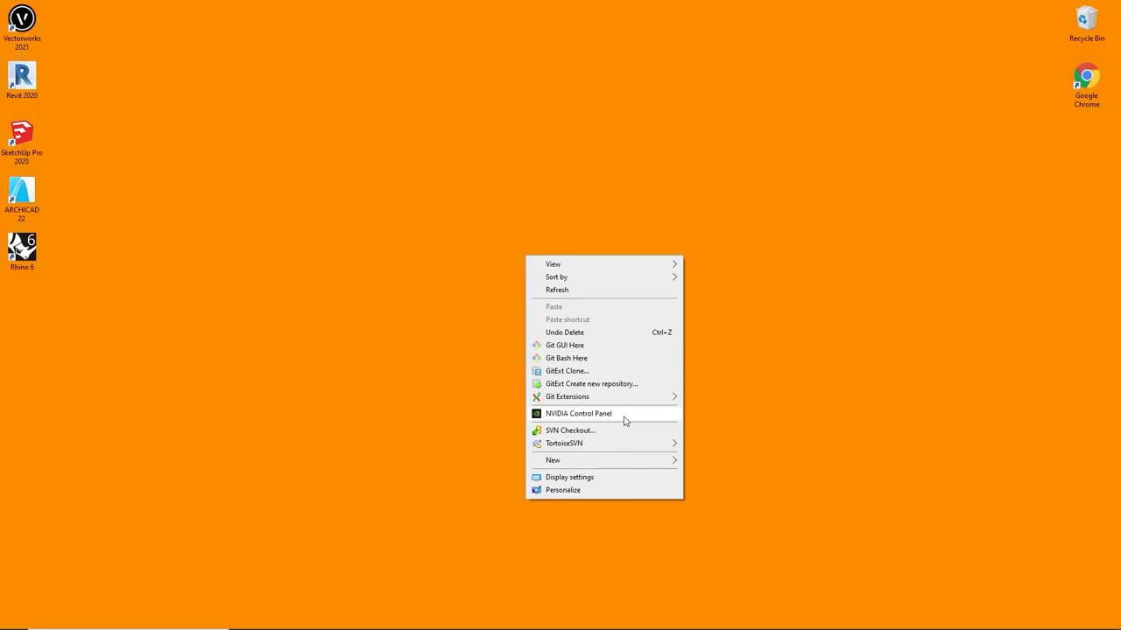
click(623, 417)
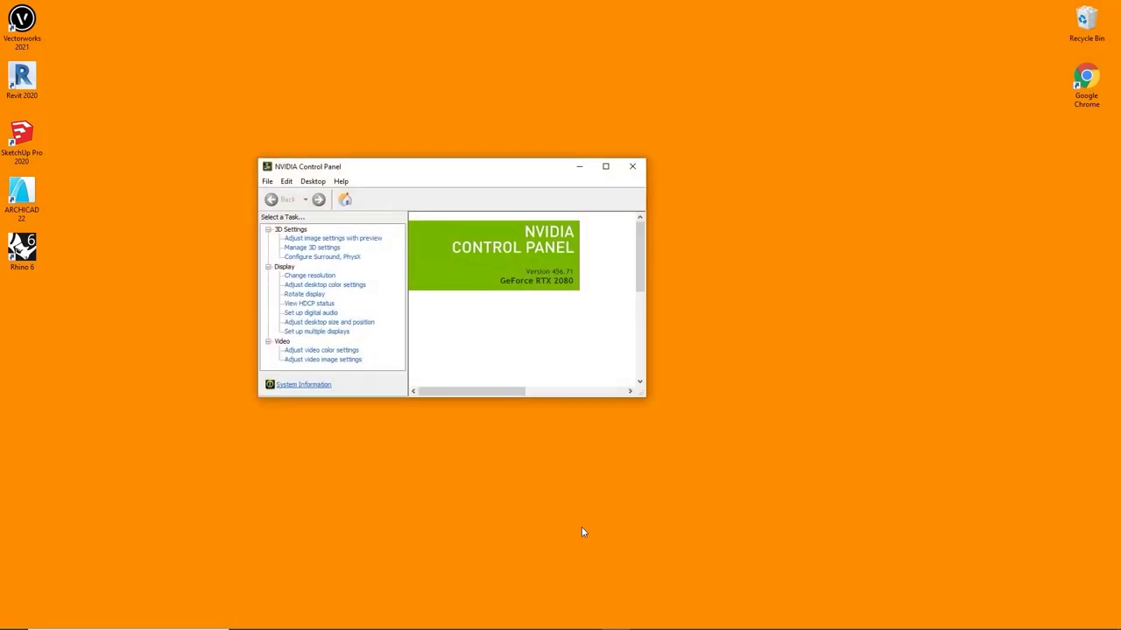
- Move focus off the NVIDIA Control Panel window after checking the RTX 2080 driver version
click(580, 531)
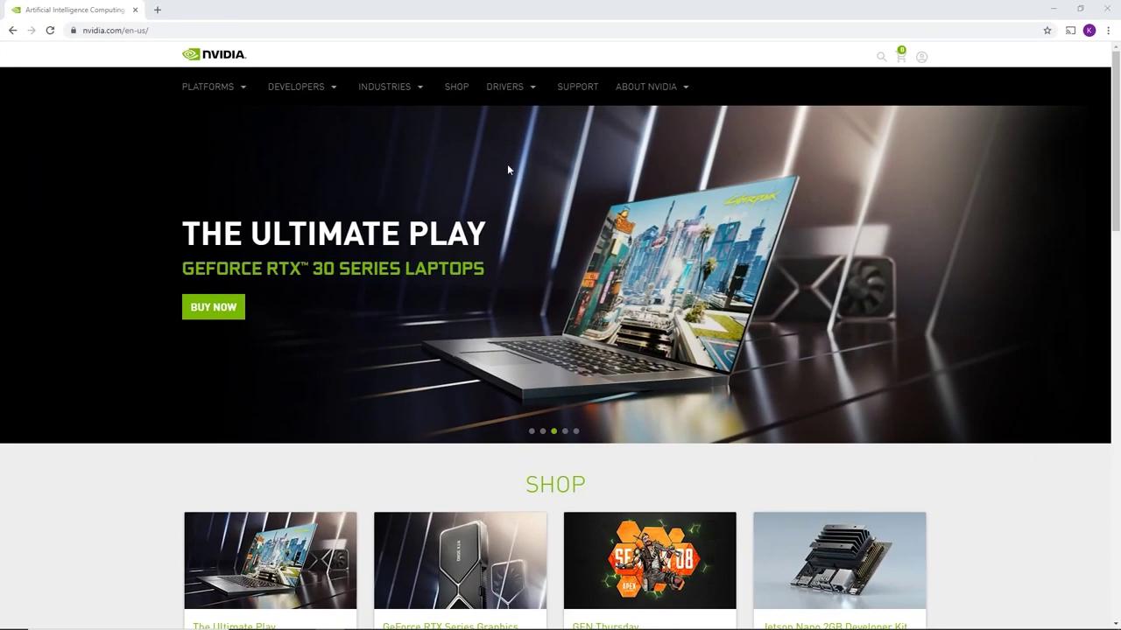
- Go to All NVIDIA Drivers and keep GeForce with the GeForce RTX 20 Series
mouse_move(524, 89)
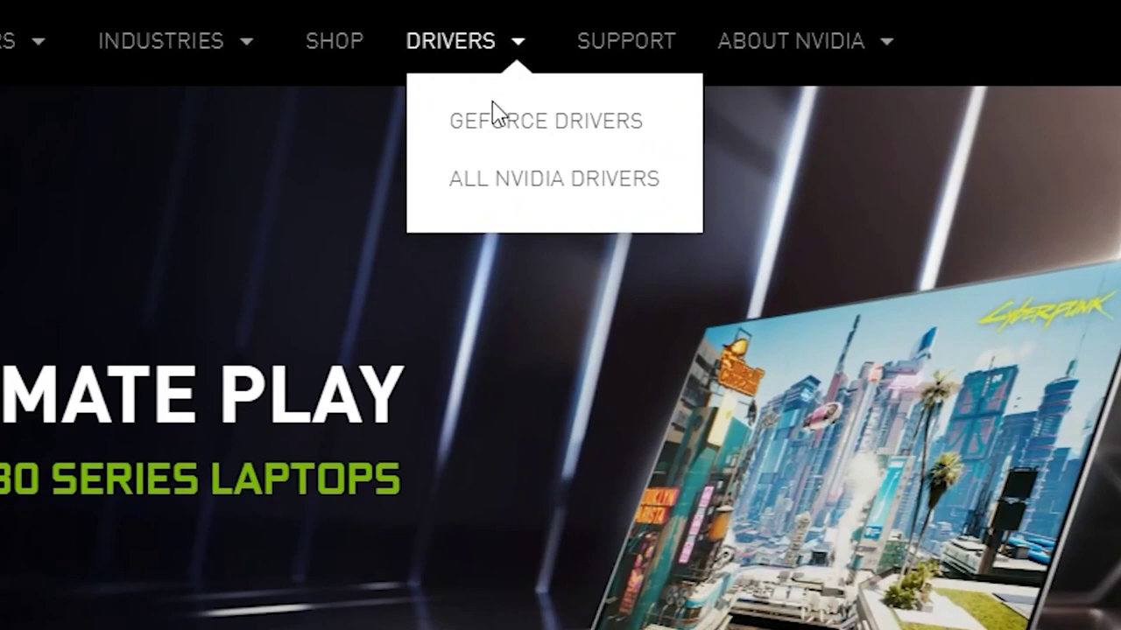
click(496, 204)
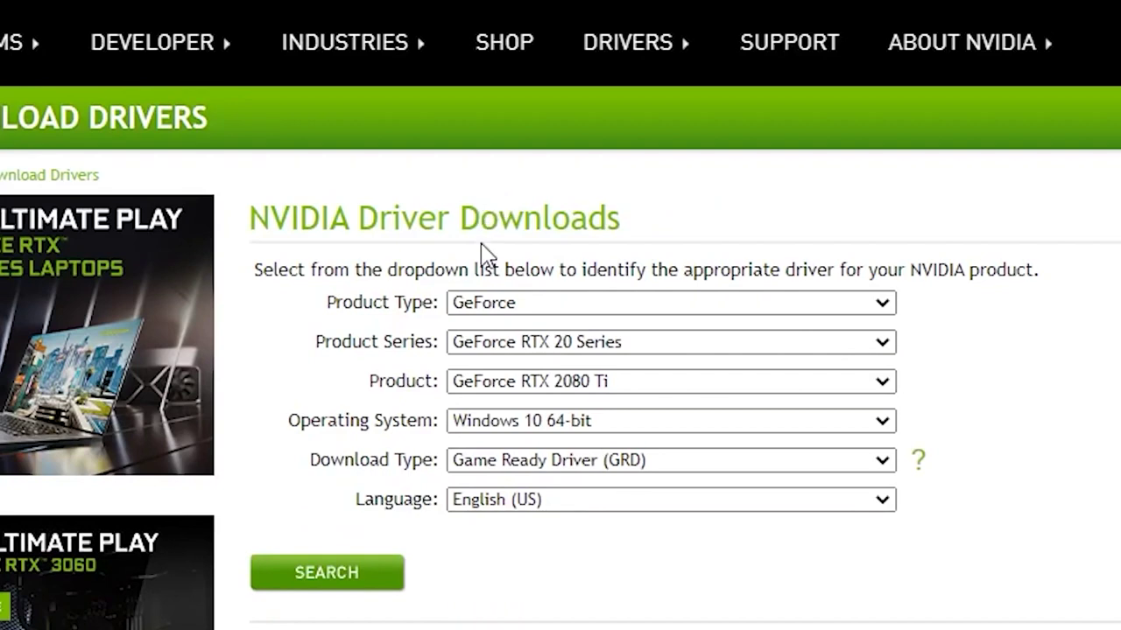
click(569, 303)
click(569, 303)
click(733, 351)
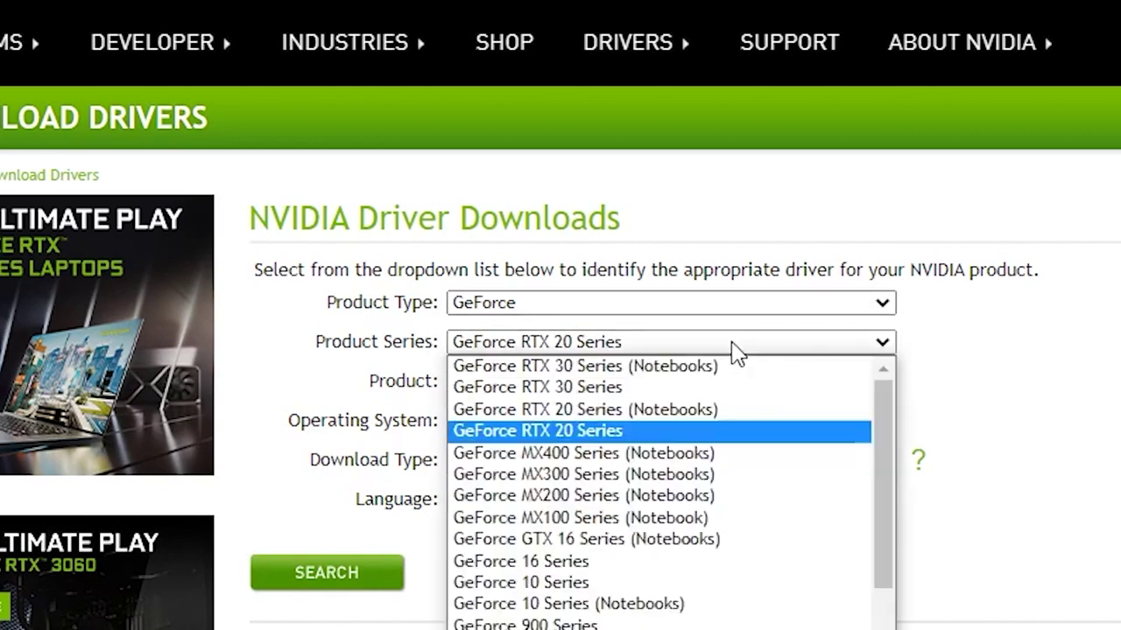
click(735, 351)
- Choose GeForce RTX 2080, search, and download the 461.40 Game Ready Driver
click(735, 382)
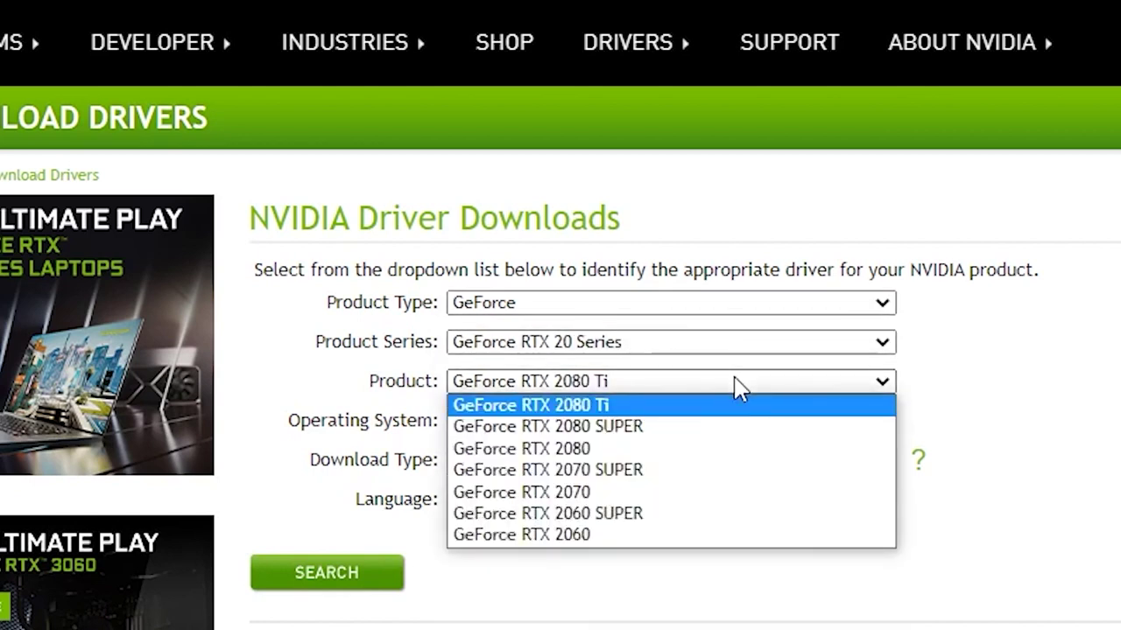
click(748, 449)
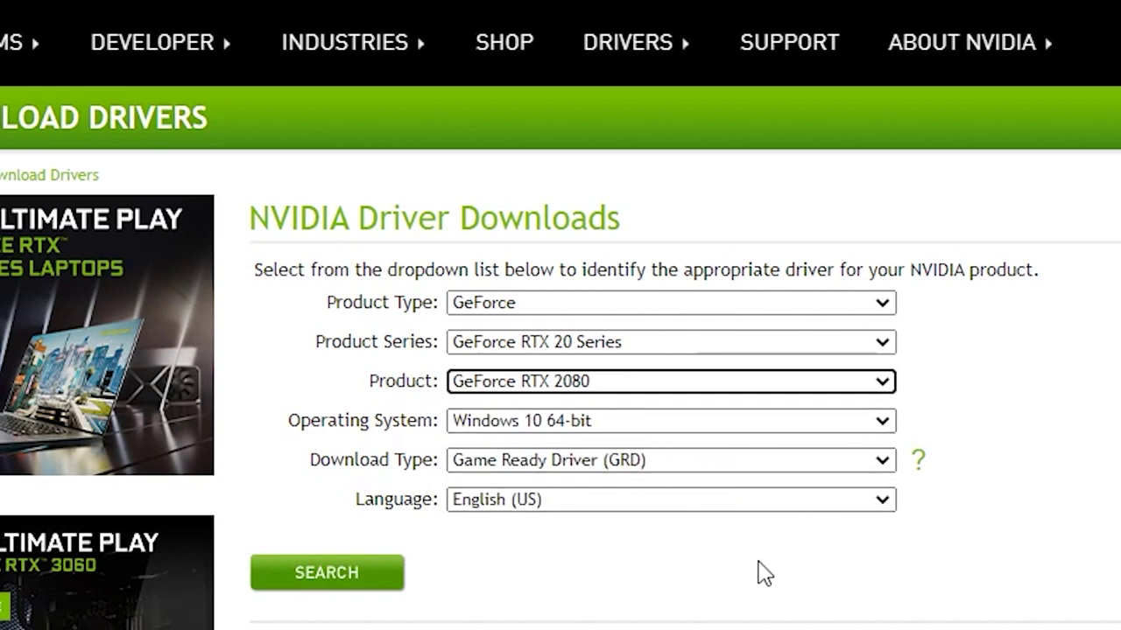
click(375, 590)
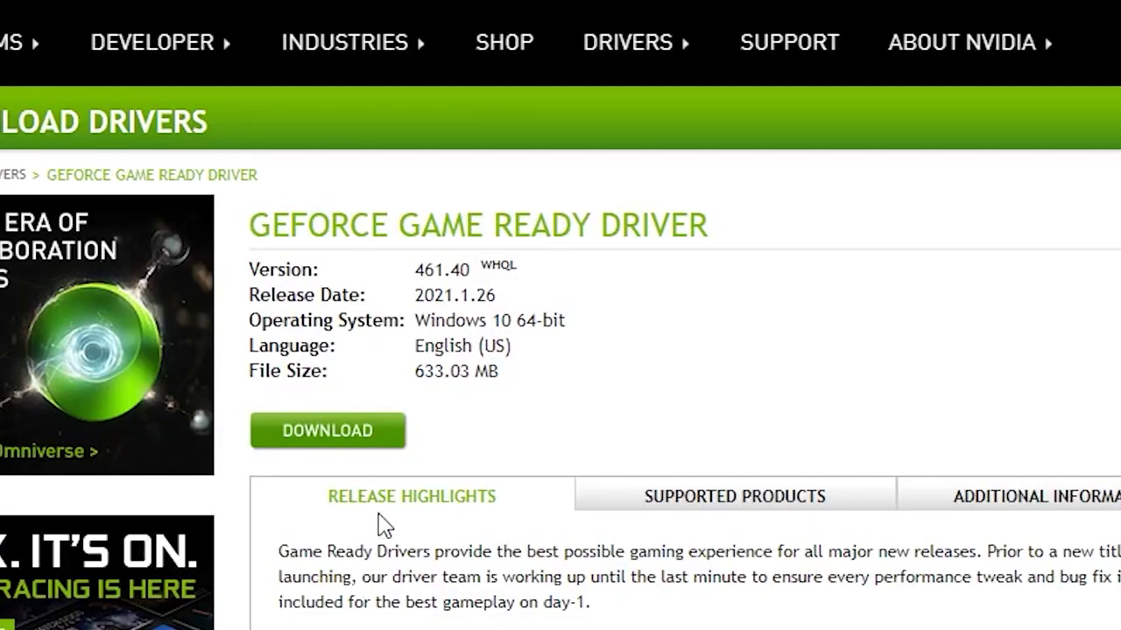
click(354, 440)
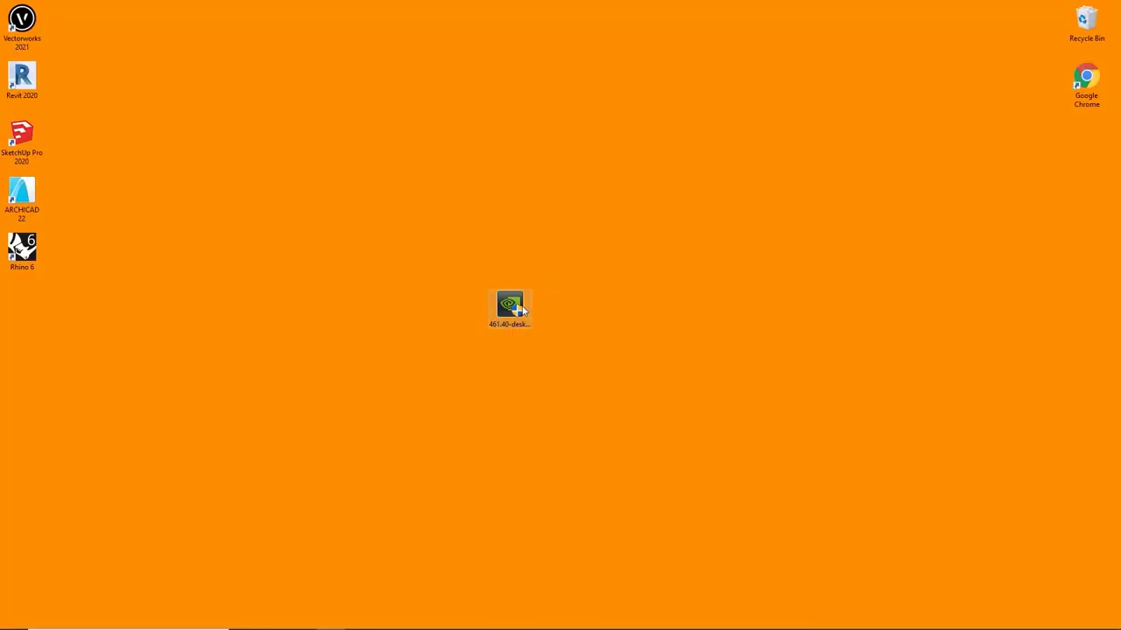
- Launch the downloaded 461.40 driver installer from the desktop
double_click(522, 310)
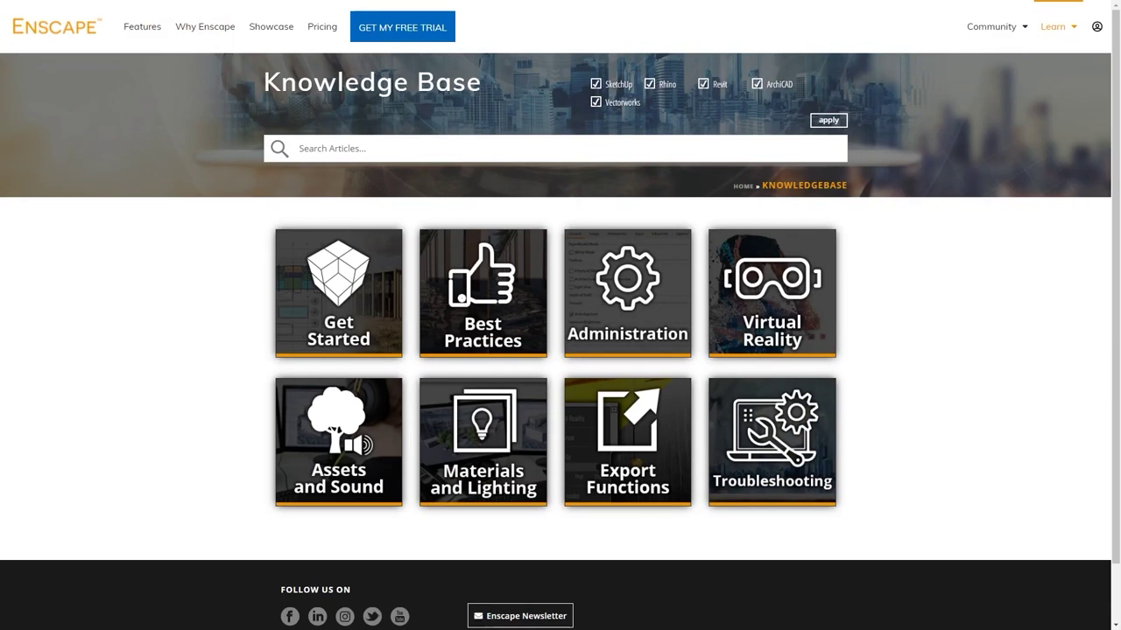
- Read the Get Started > First Steps installation guide, then return to the Enscape Knowledge Base
click(366, 308)
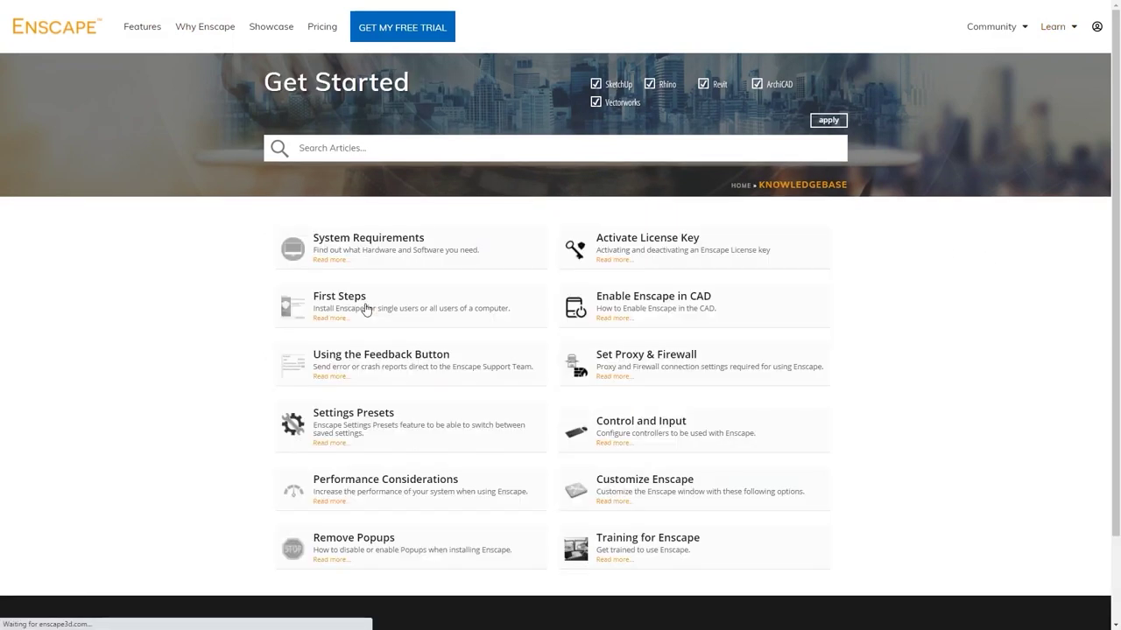
scroll(438, 297, down, 1)
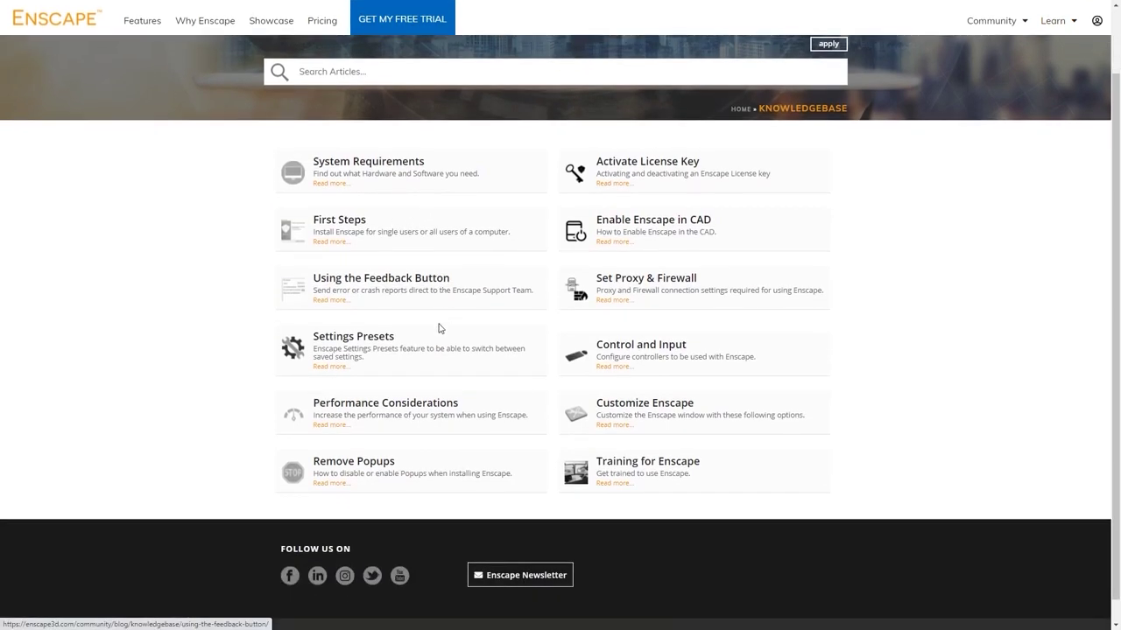
click(362, 226)
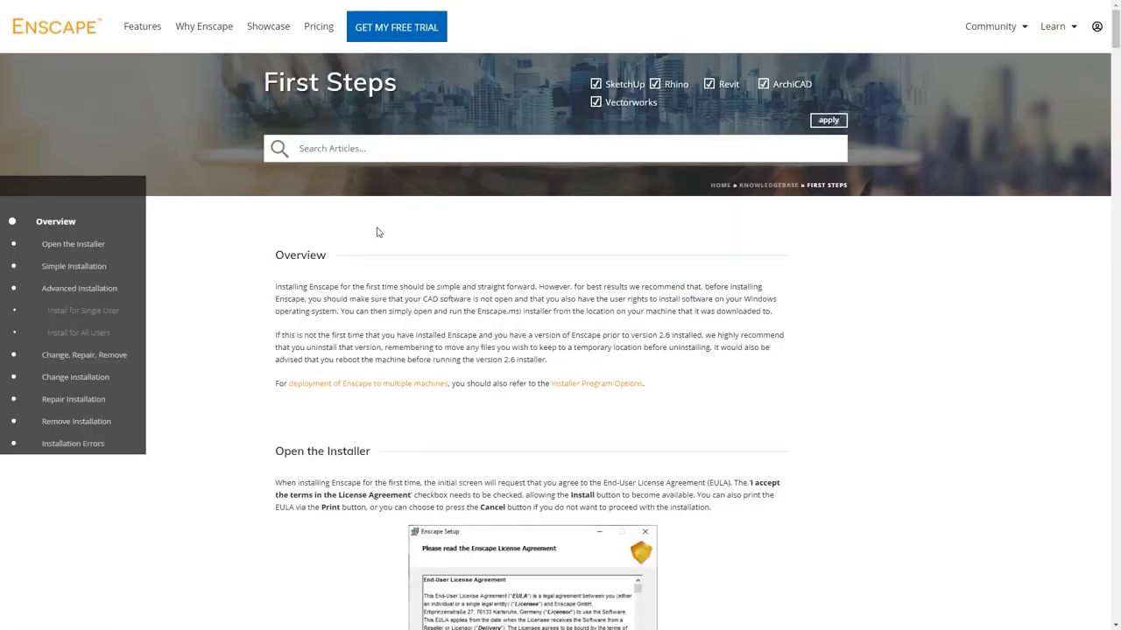
scroll(379, 233, down, 5)
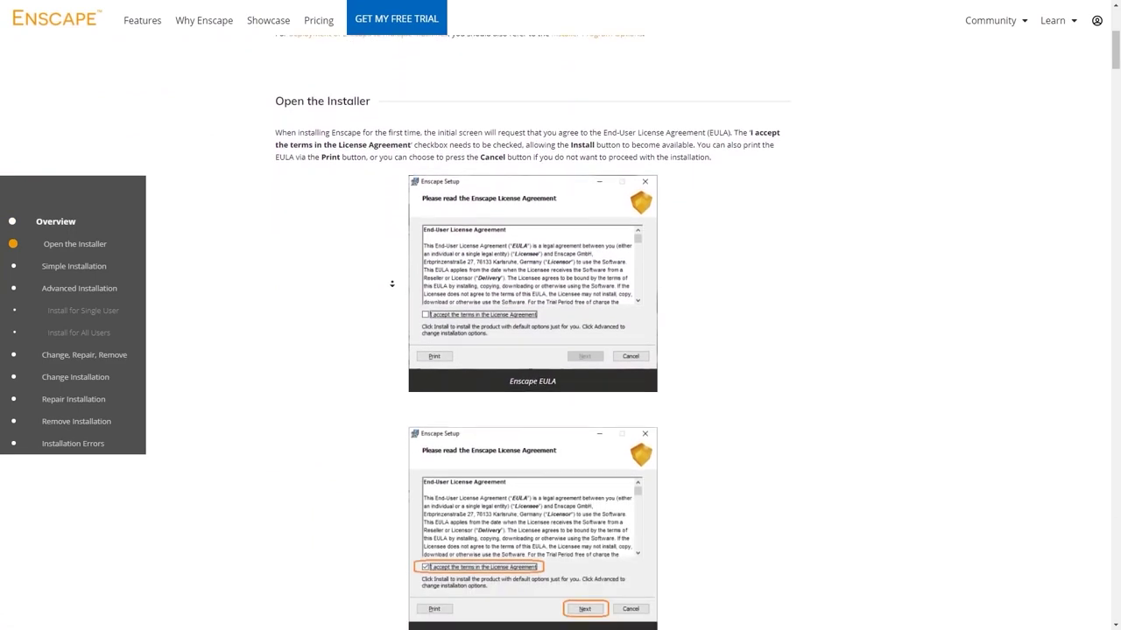
scroll(391, 284, down, 10)
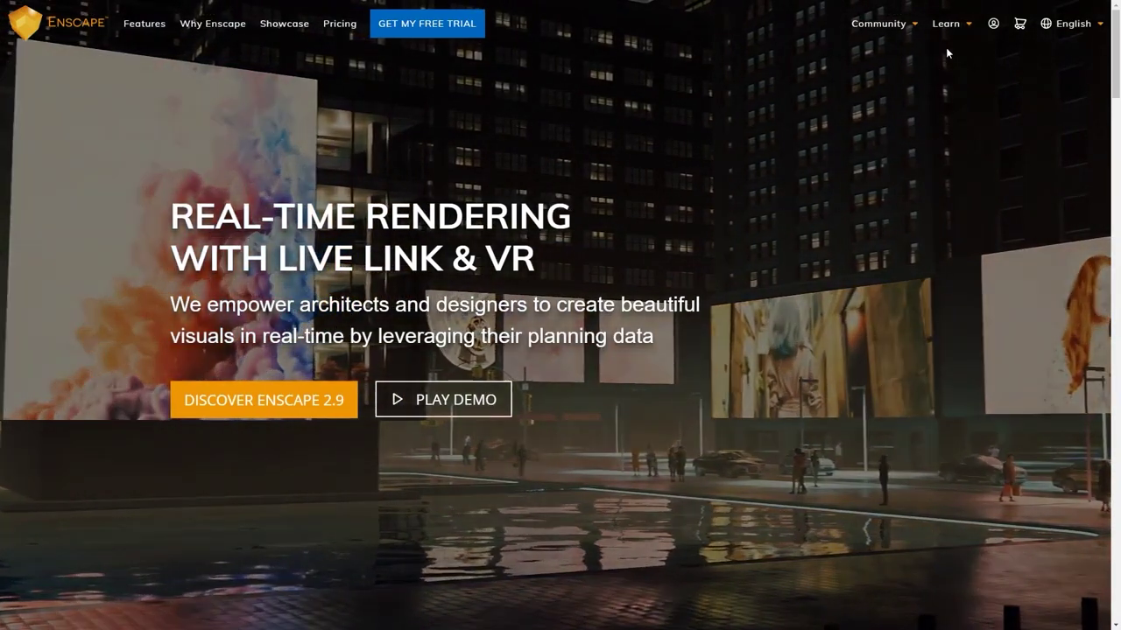
mouse_move(956, 28)
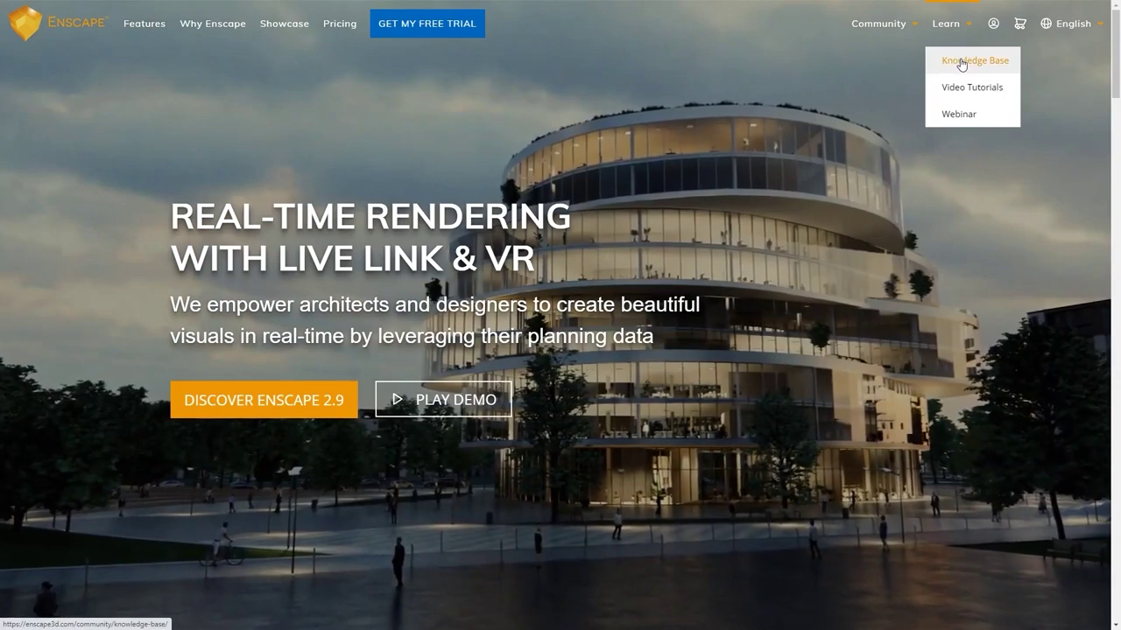
click(961, 61)
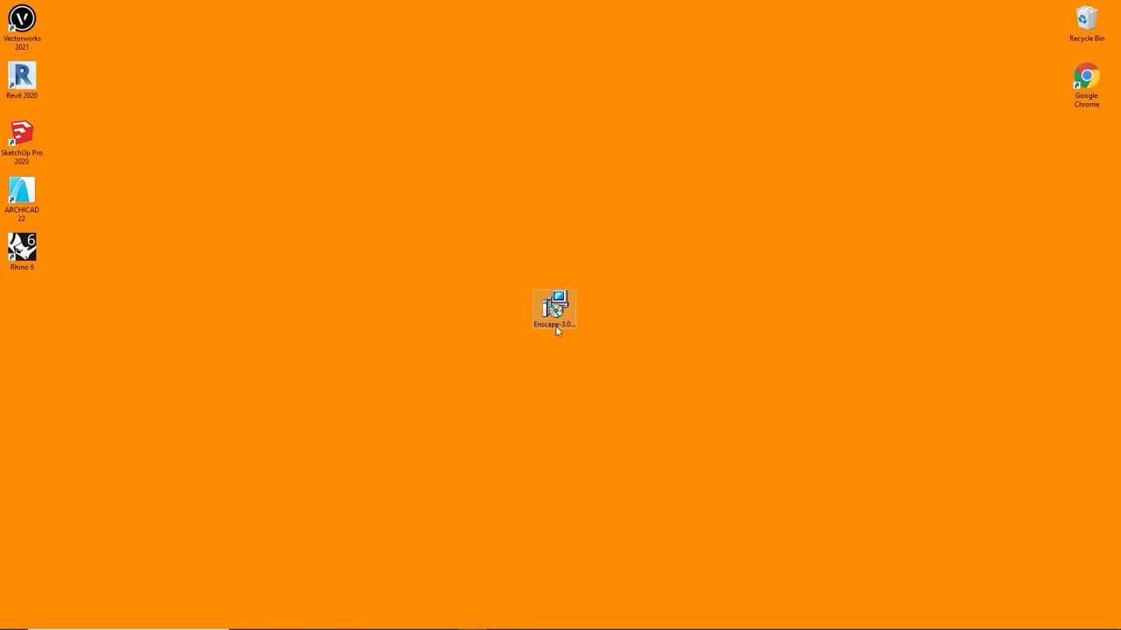
- Run the Enscape installer, accept the license, and install with the default options
double_click(555, 315)
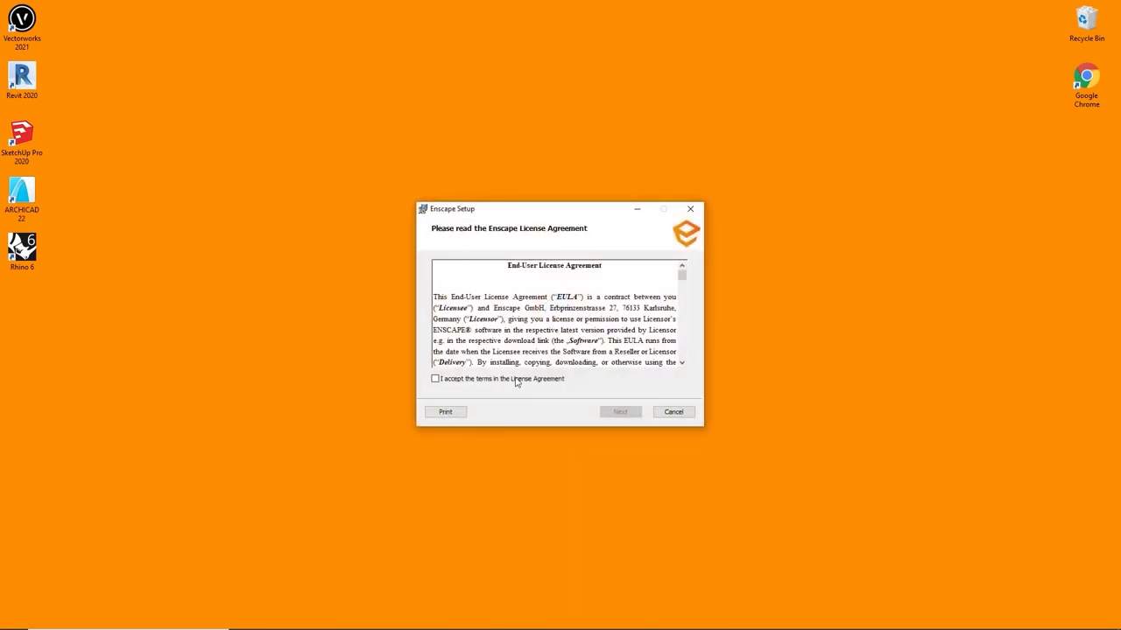
click(518, 381)
click(620, 411)
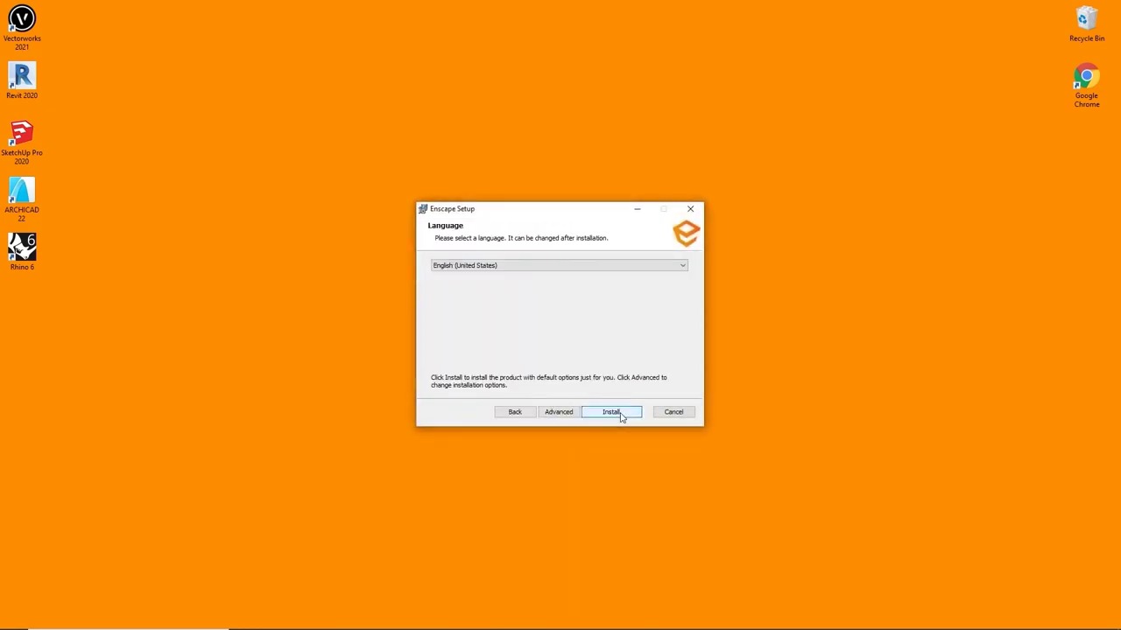
click(618, 414)
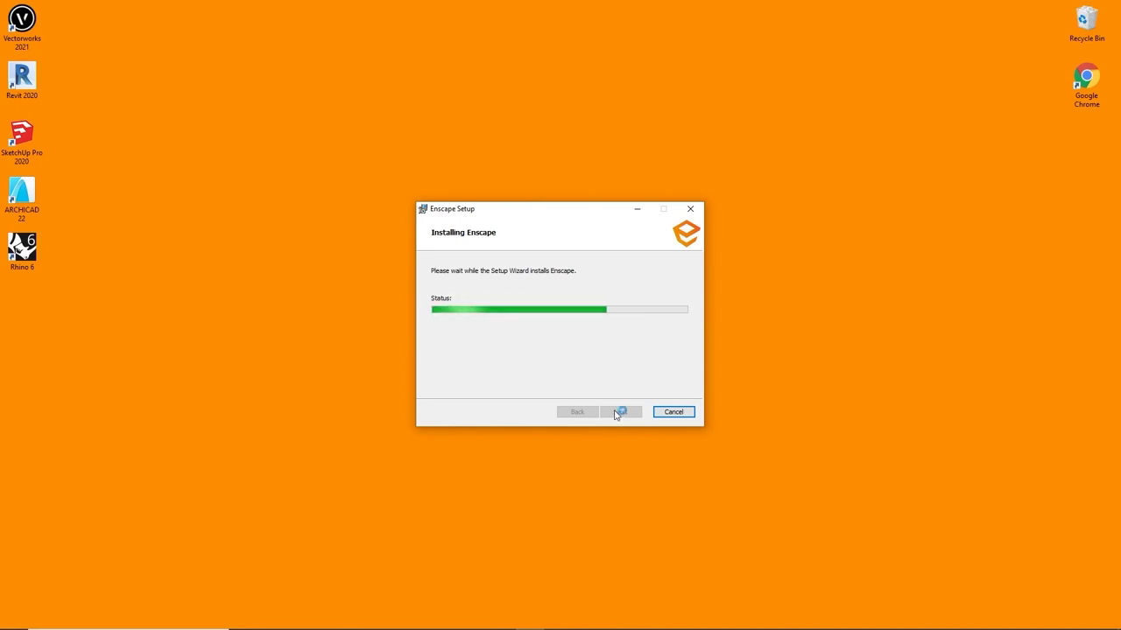
click(618, 412)
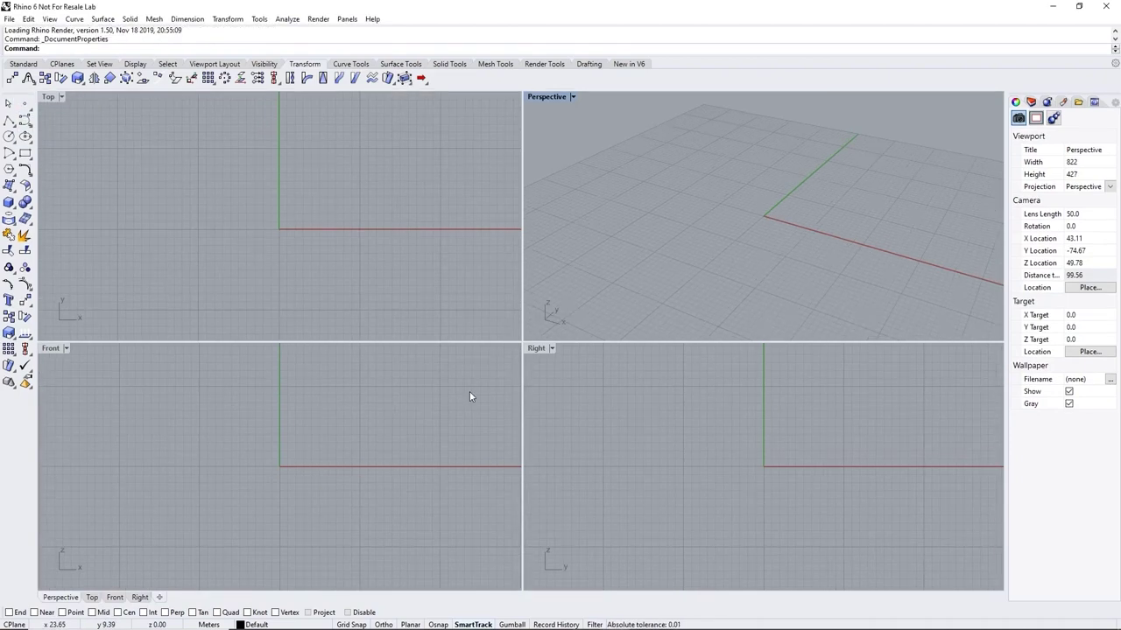
- Tick Enscape under Toolbars in File > Properties and confirm with OK
click(9, 18)
click(42, 241)
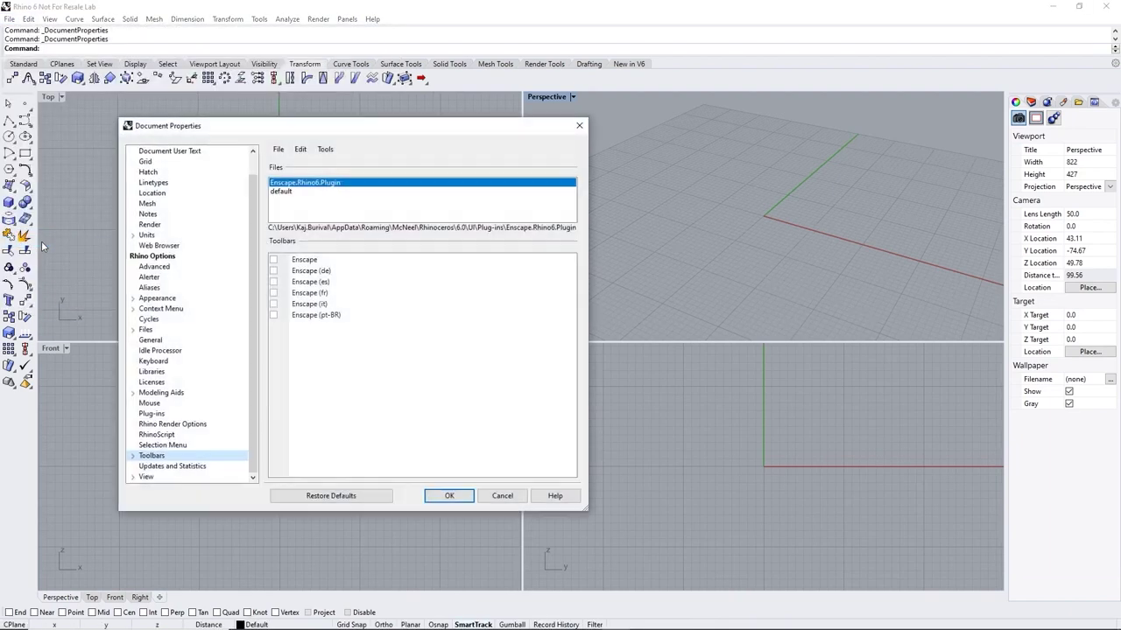
click(273, 262)
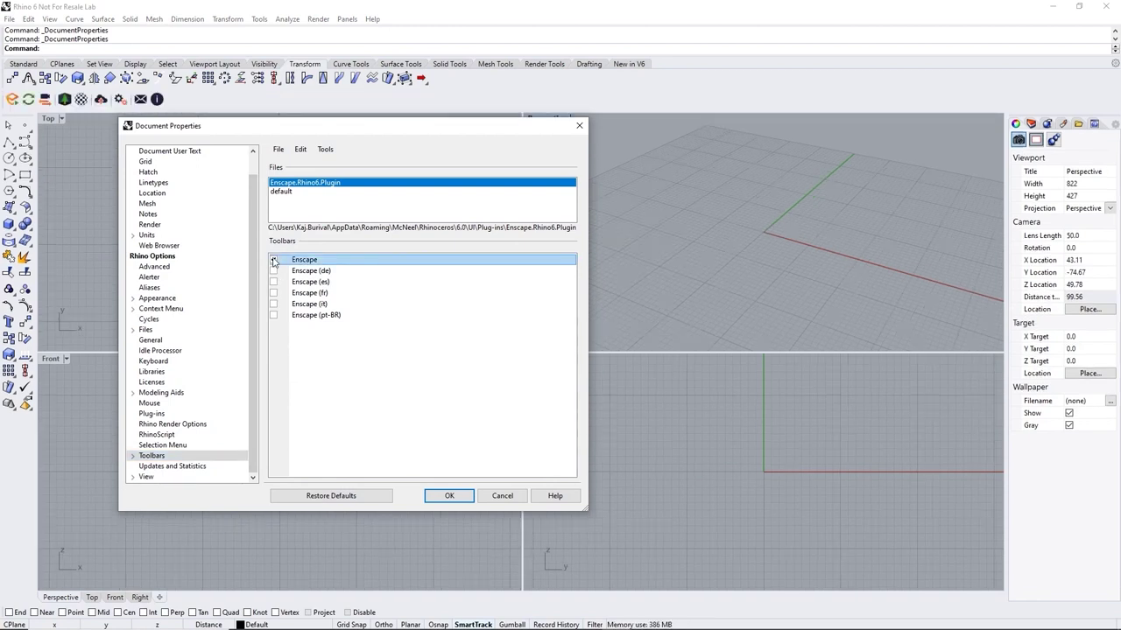
click(450, 495)
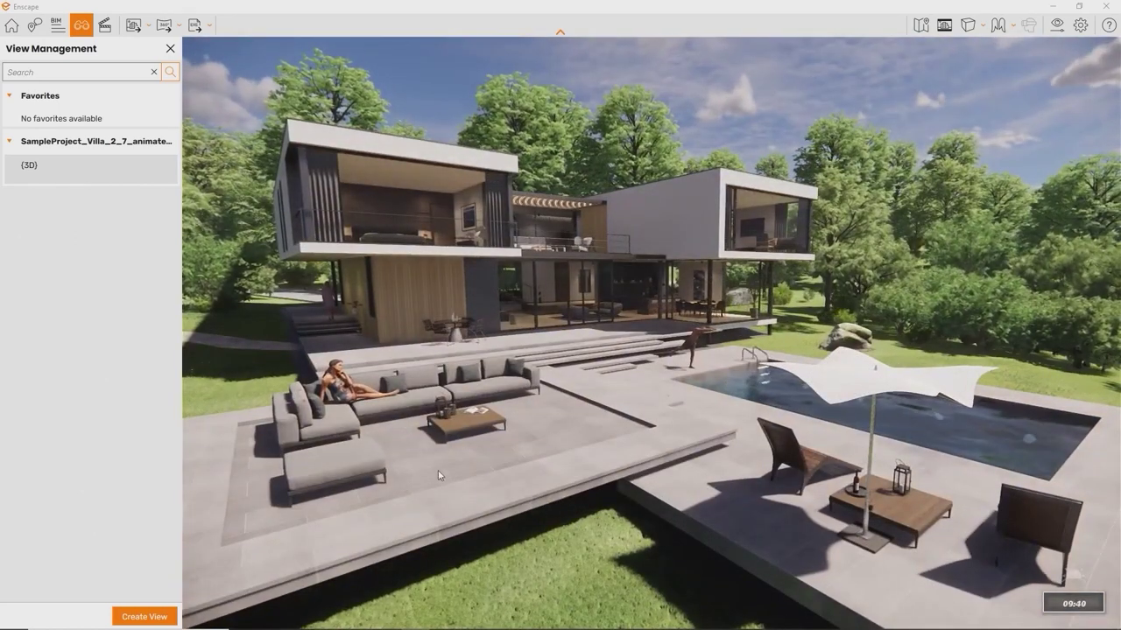
- Save the camera as Enscape 3D view 1, then visit view 2 (bedroom) and view 3 (poolside)
click(141, 617)
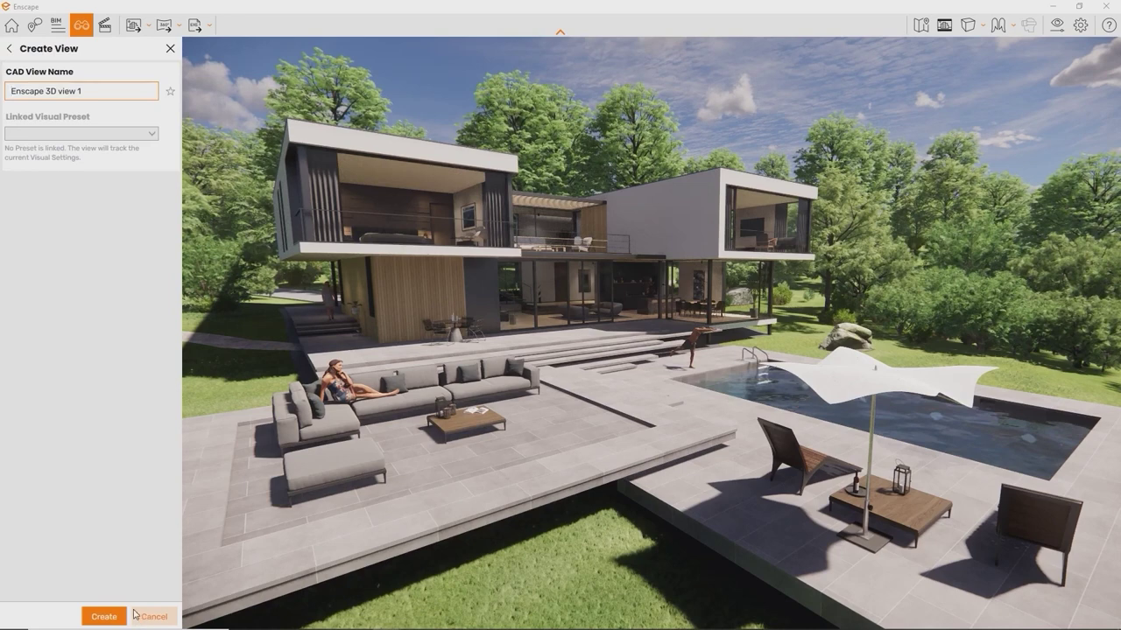
click(104, 618)
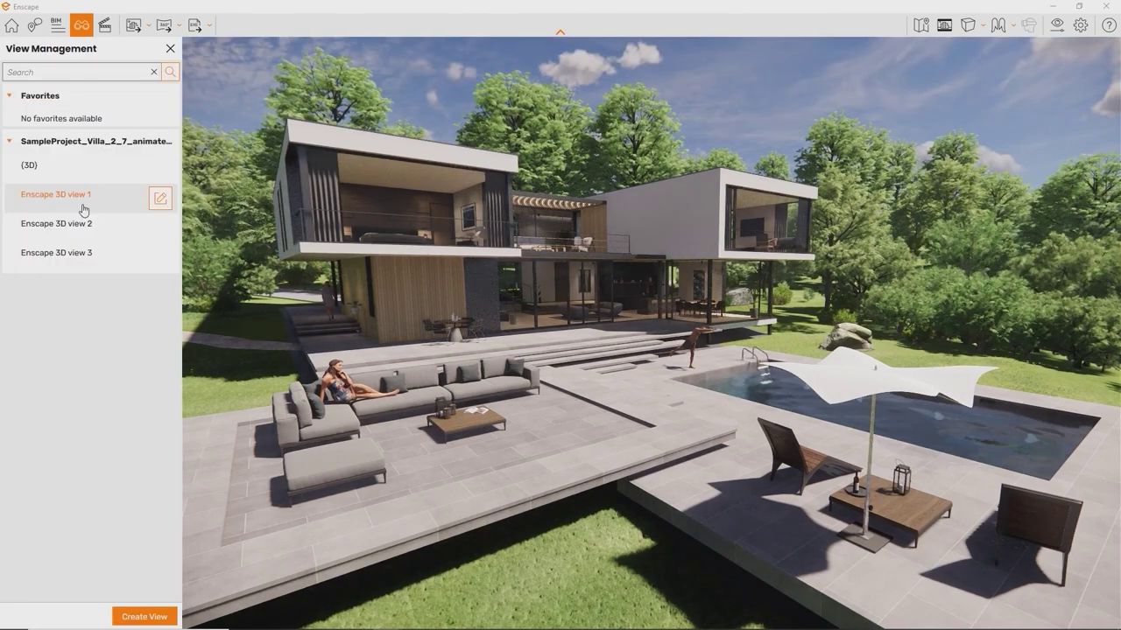
click(91, 227)
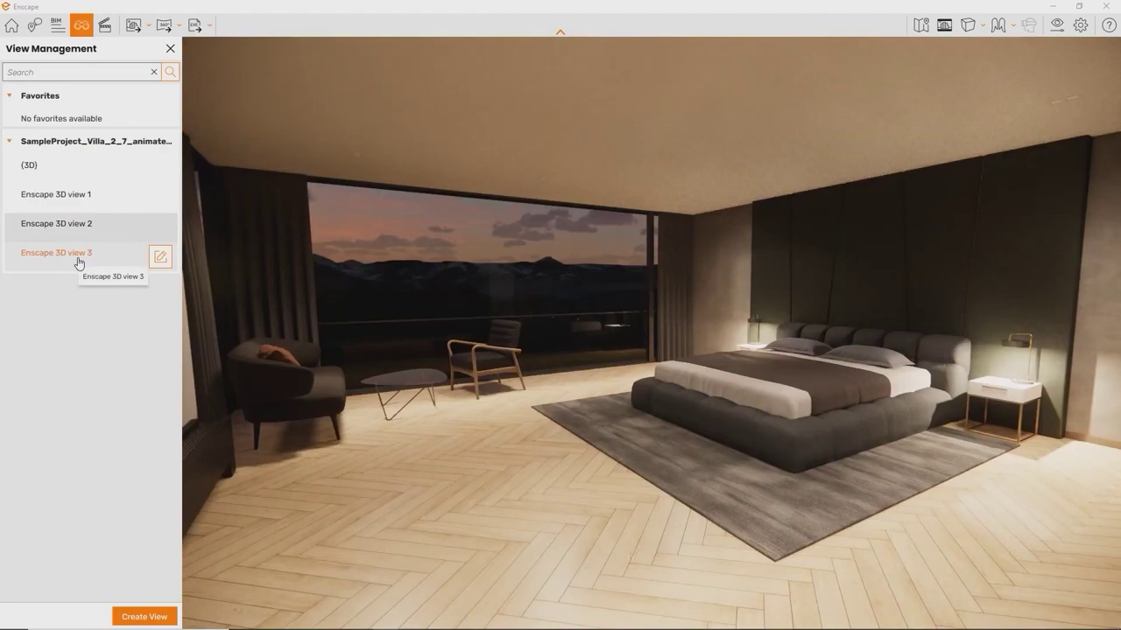
click(79, 257)
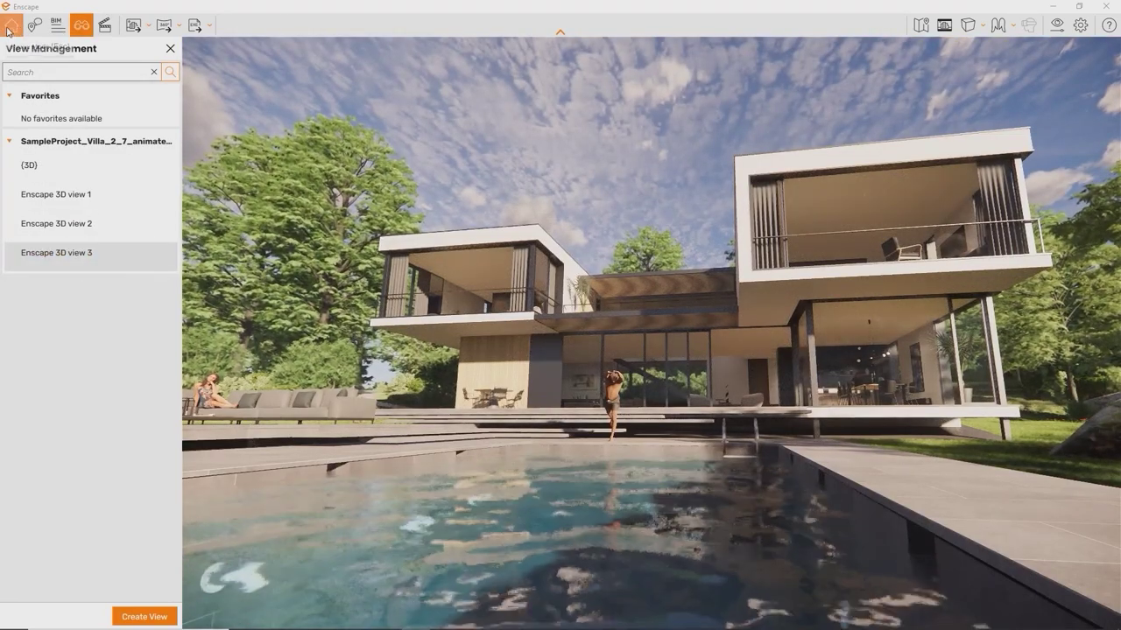
- Close the views list, show the navigation help, and move the camera around the pool with WASD/E
click(7, 31)
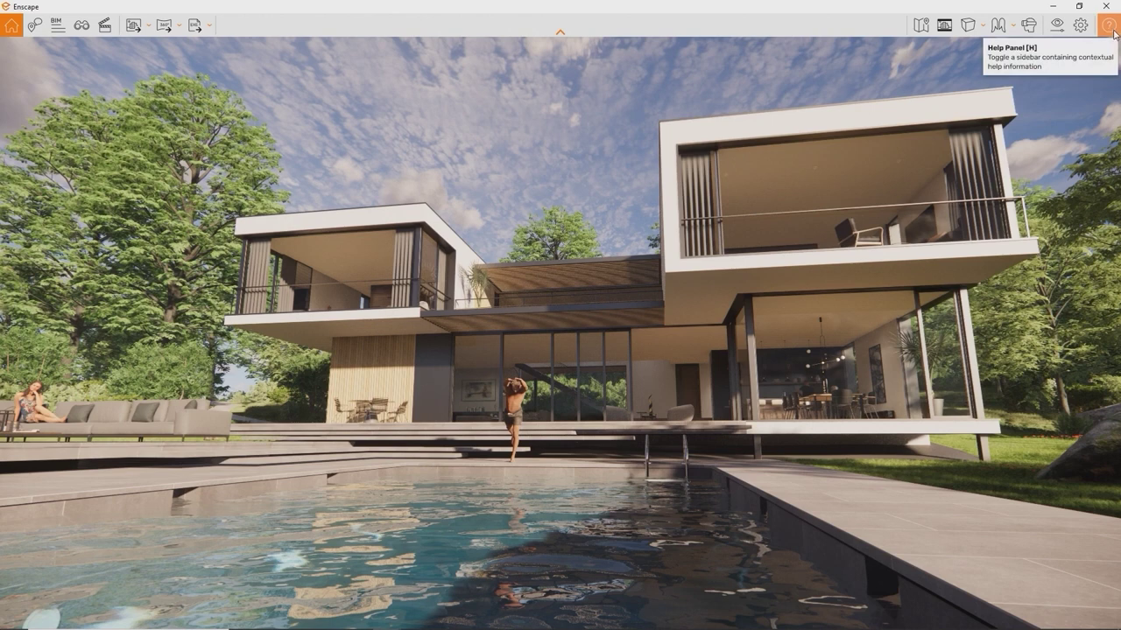
click(1110, 26)
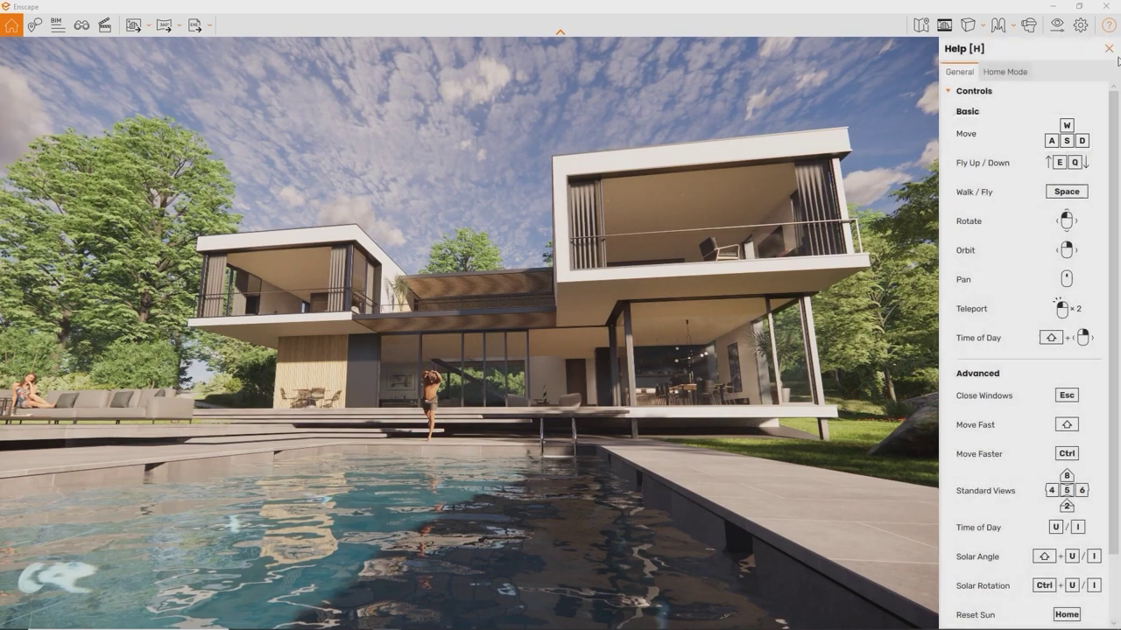
key(w)
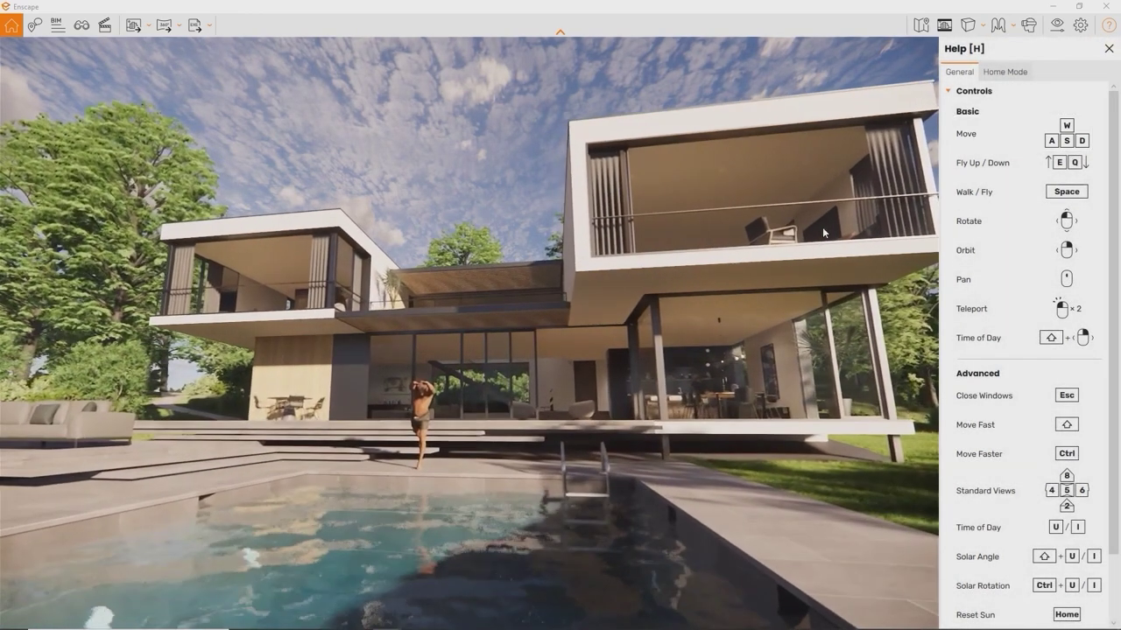
key(s)
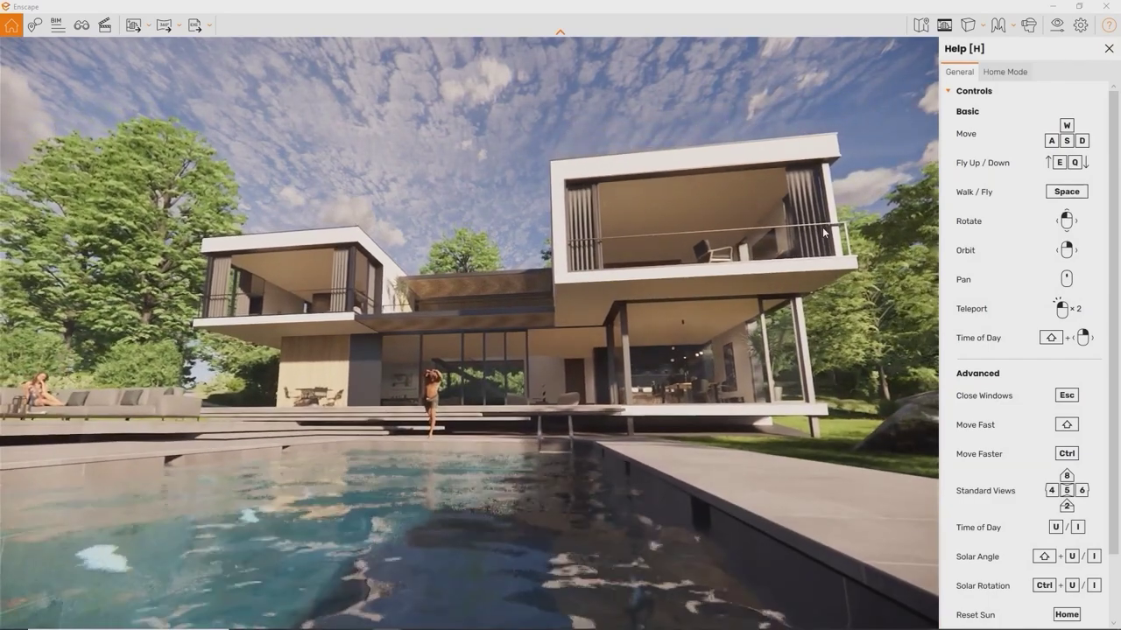
key(d)
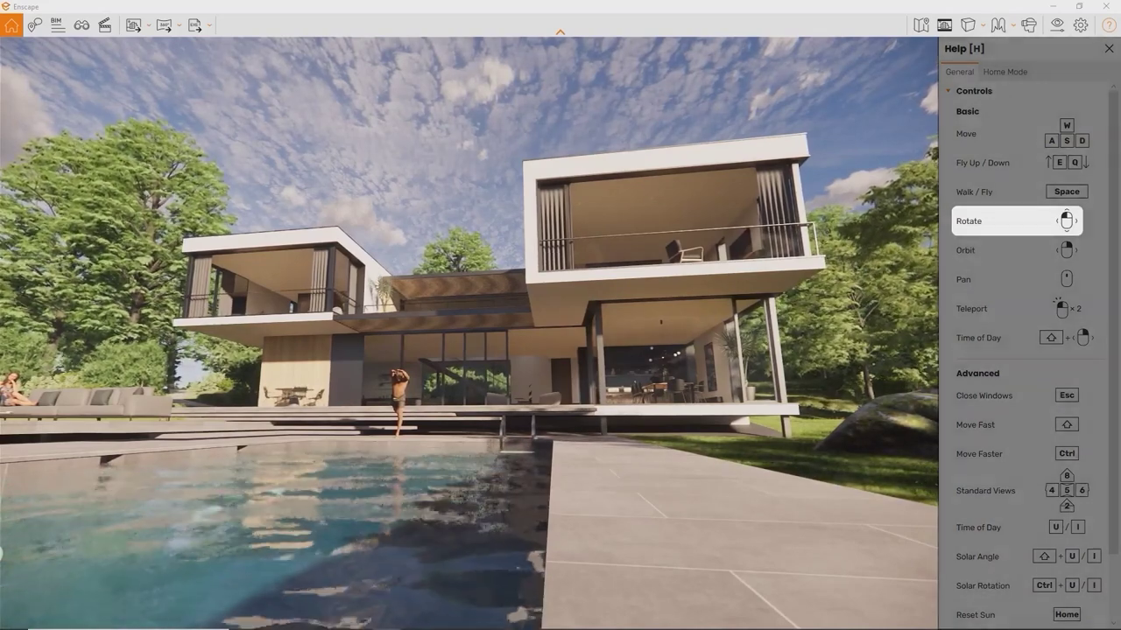
key(w)
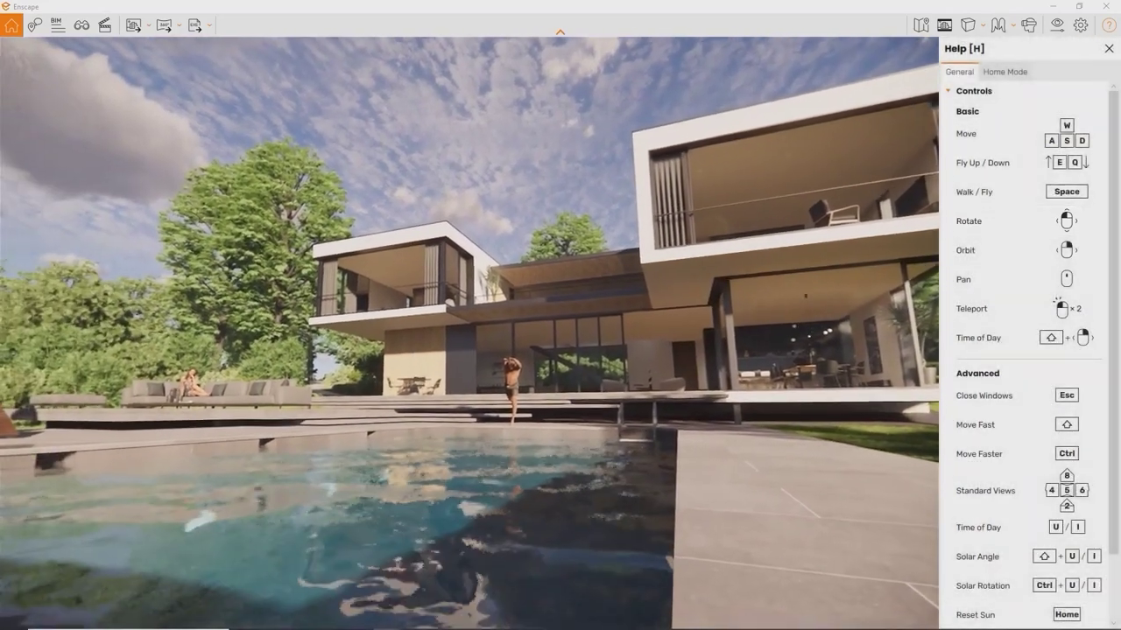
key(d)
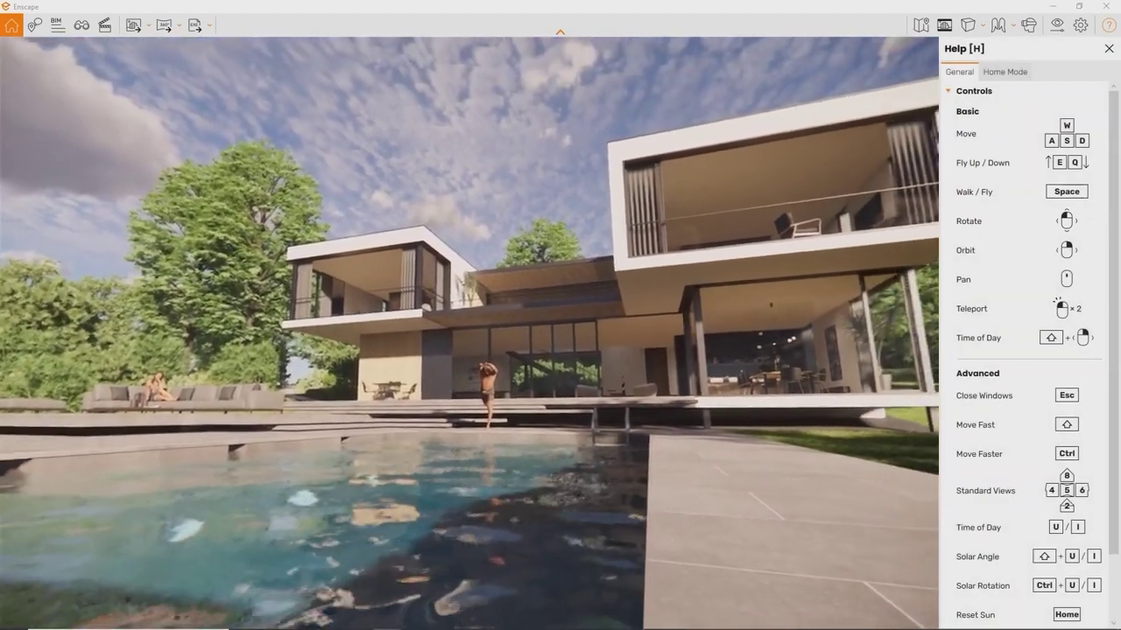
key(e)
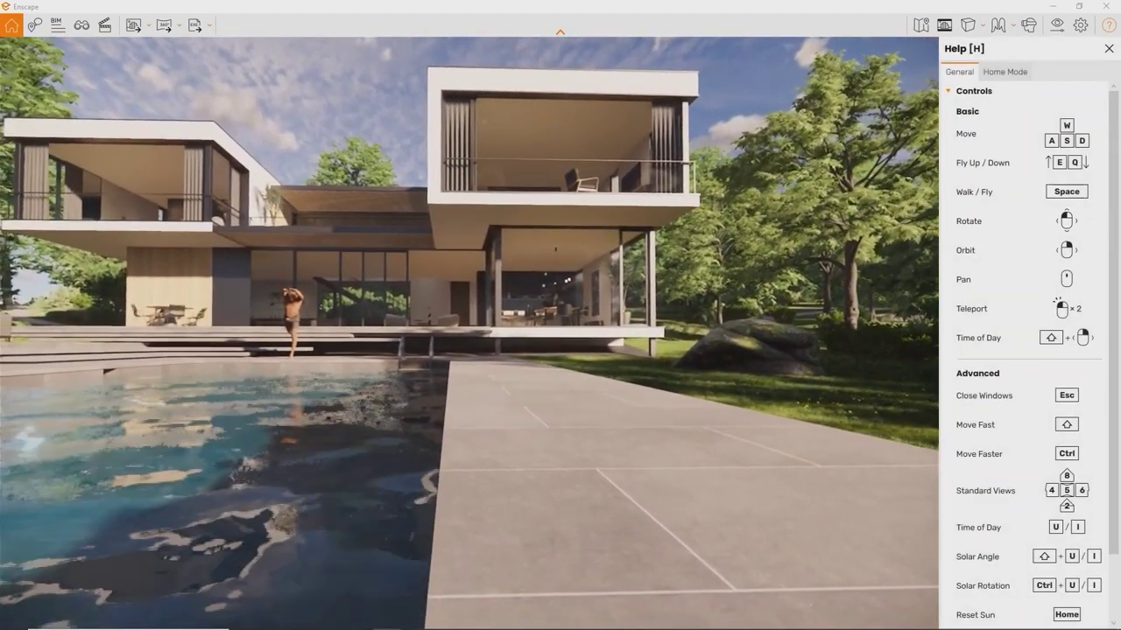
key(a)
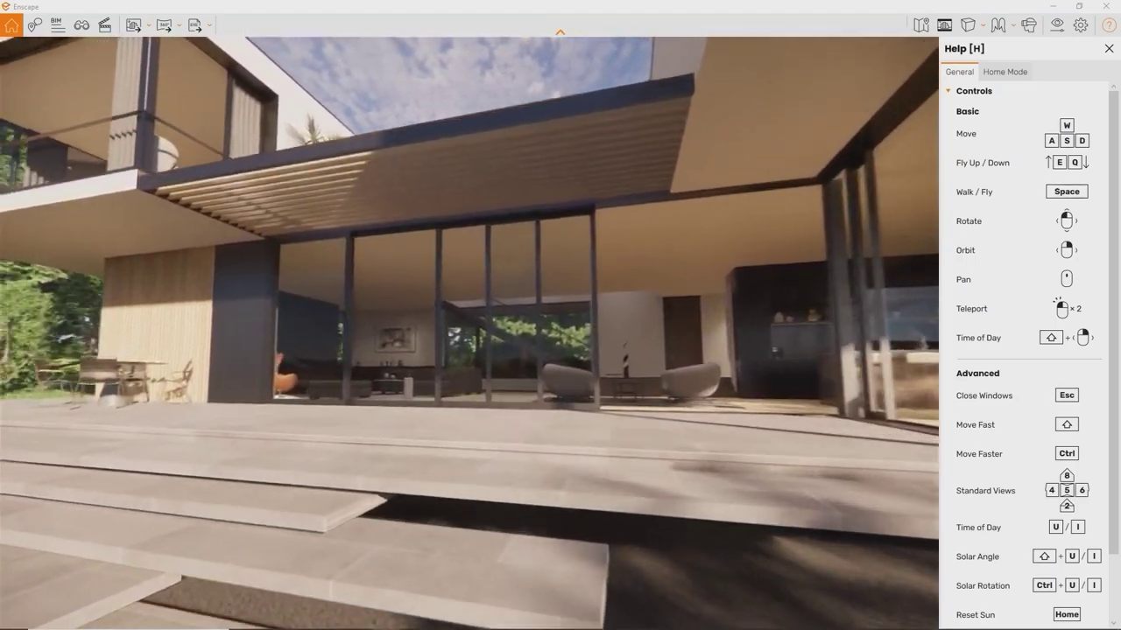
- Walk through the glass doors and living room to frame the kitchen island and dining table
key(w)
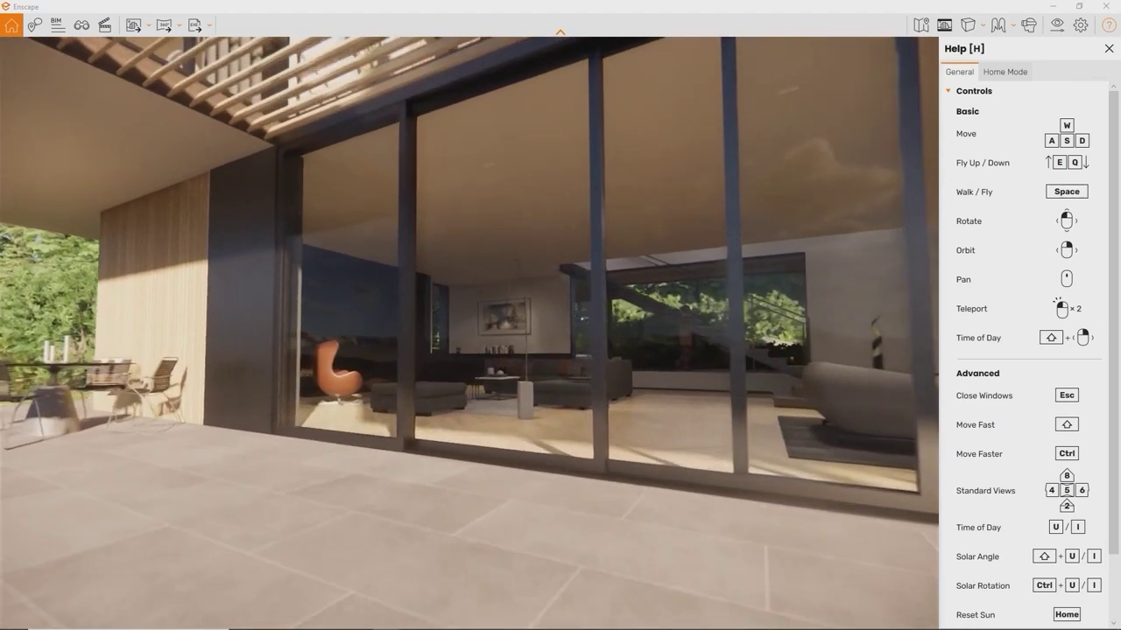
key(w)
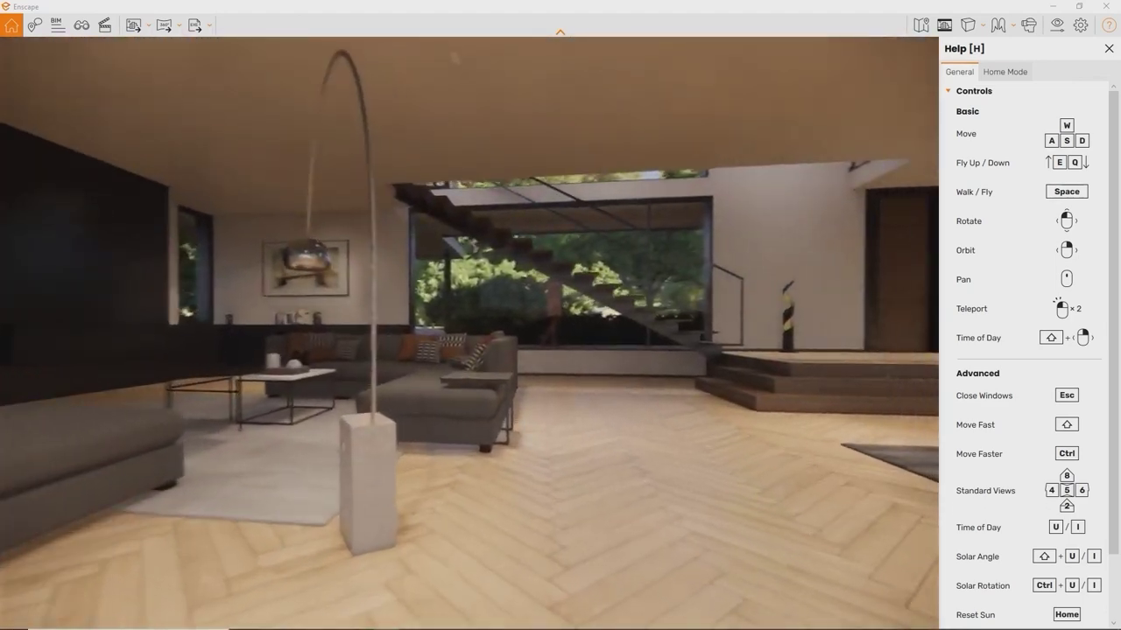
key(w)
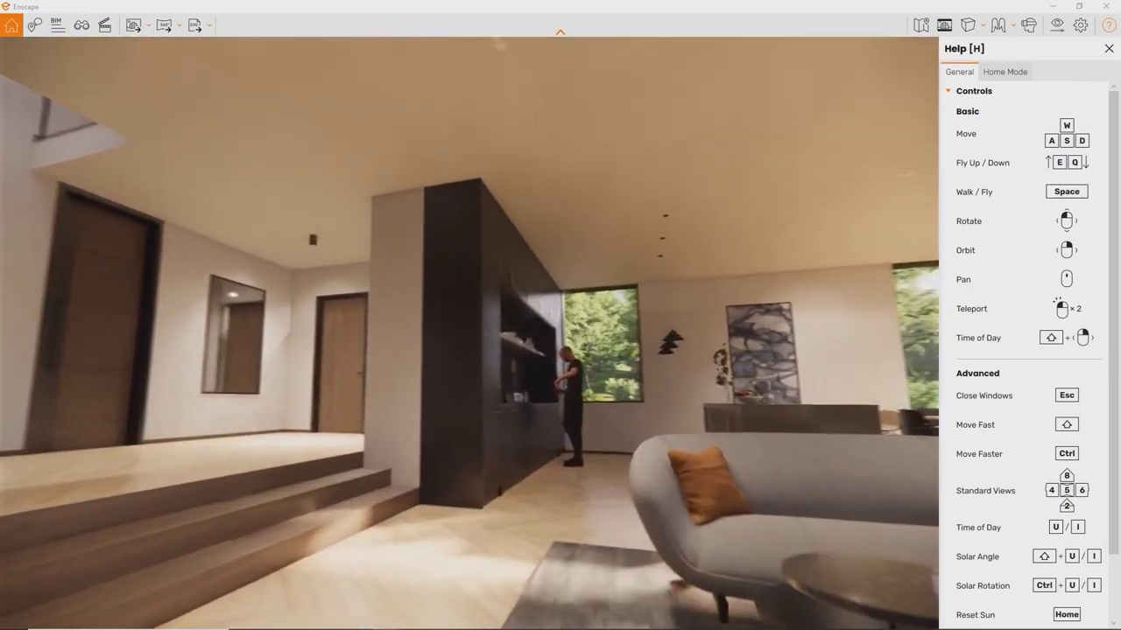
key(w)
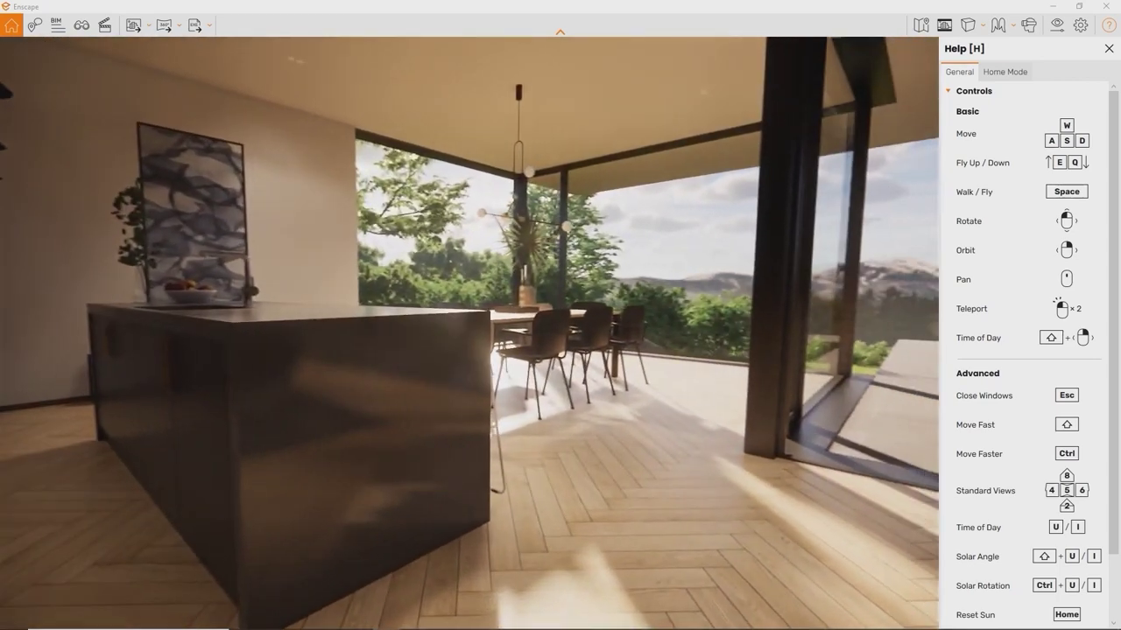
key(s)
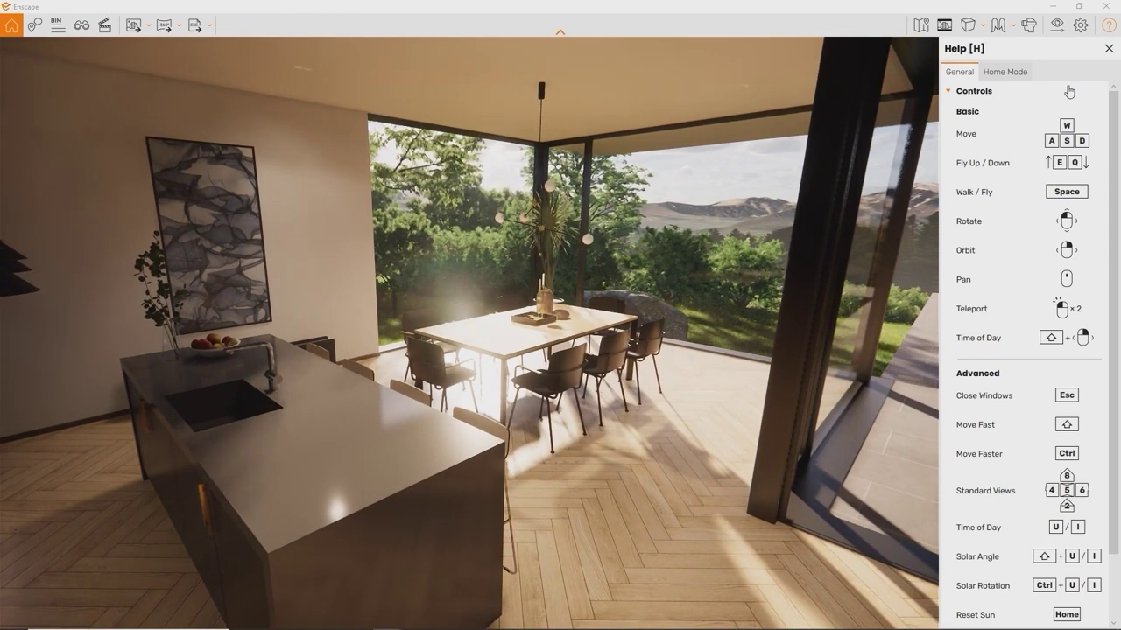
- Lower the Movement Speed slider in Enscape's Input settings from 1.084 to 1.010
click(1079, 26)
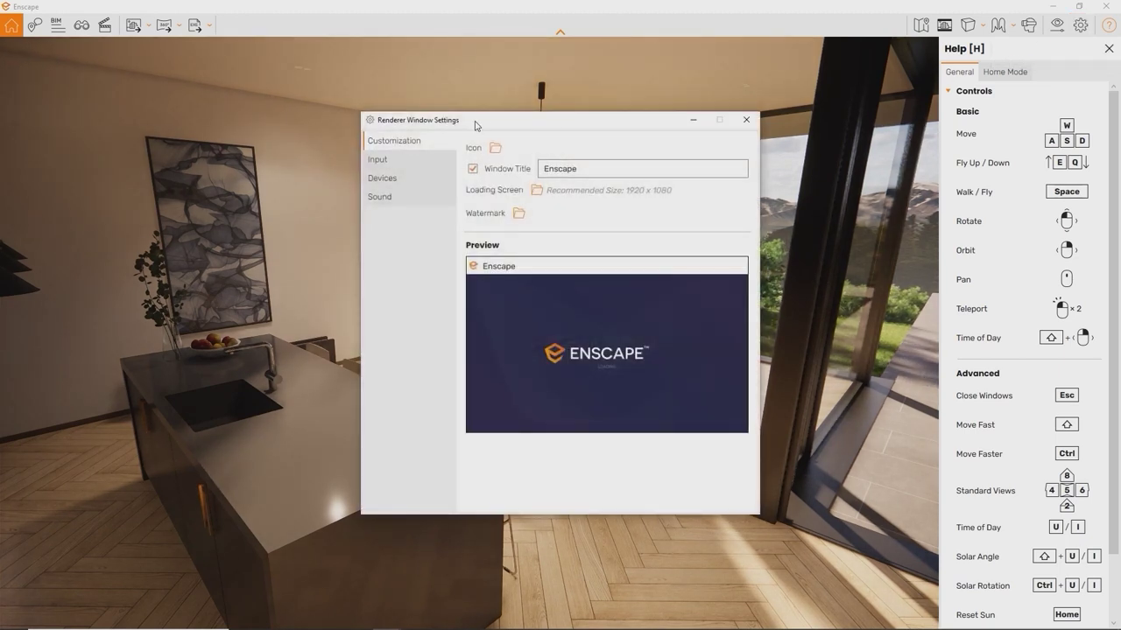
click(405, 163)
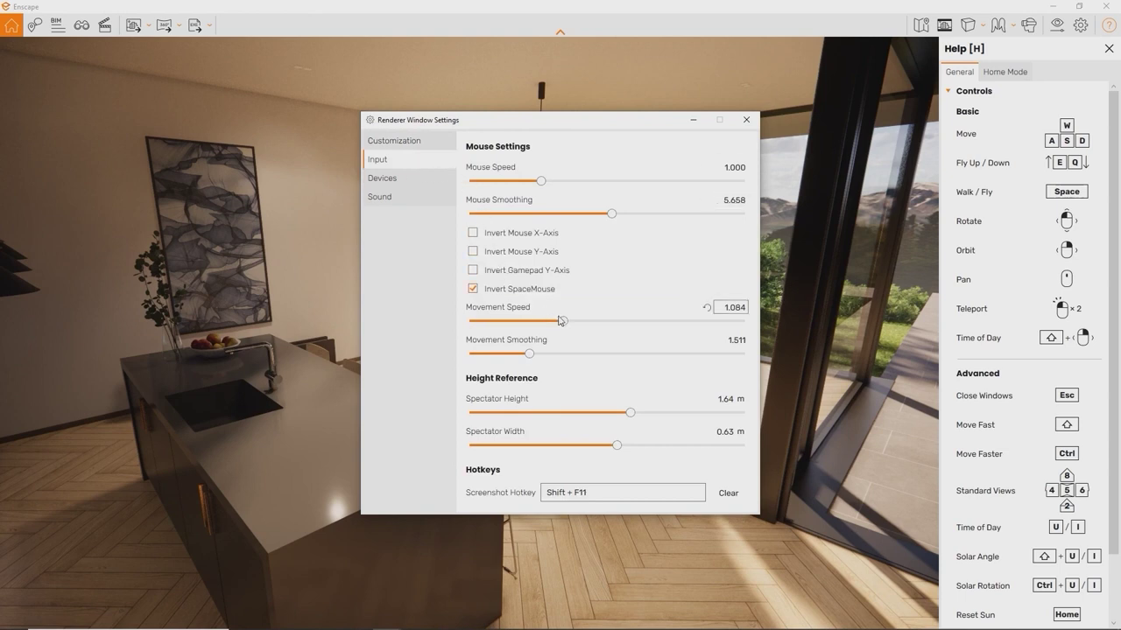
drag(560, 321, 556, 321)
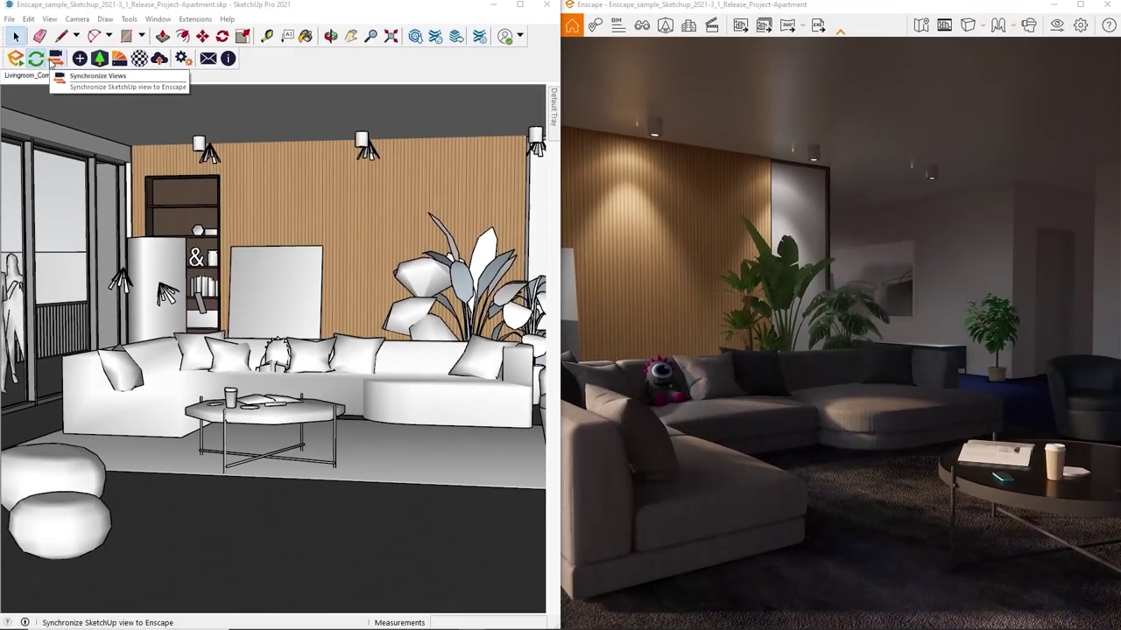
- Sync Enscape's camera to SketchUp and orbit to a view with the ottomans in front
click(53, 59)
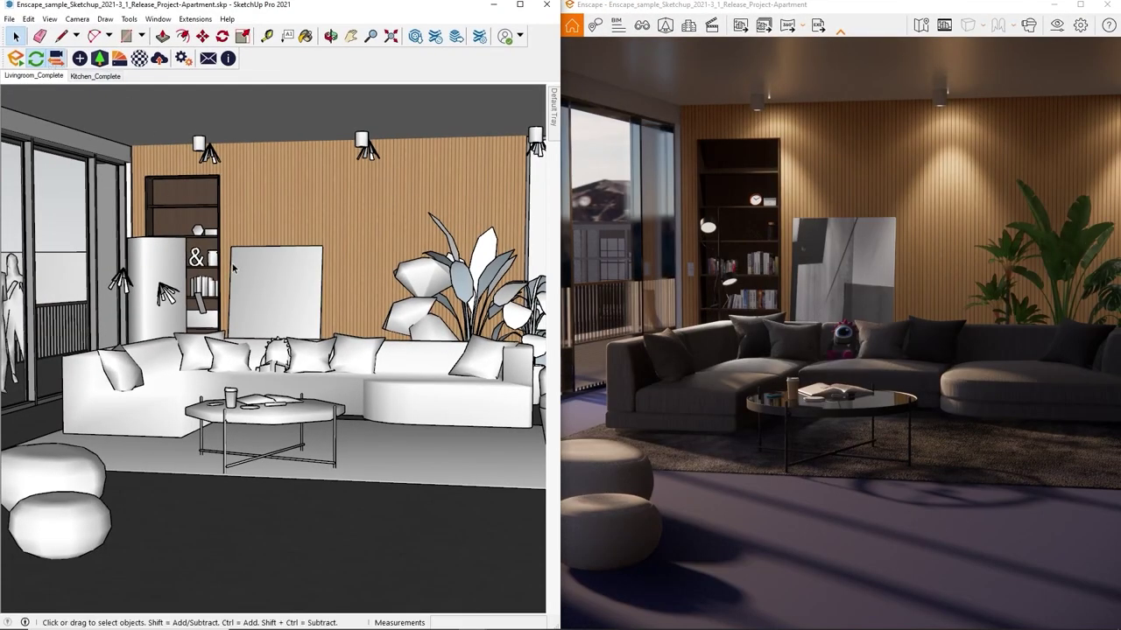
scroll(235, 267, down, 4)
scroll(272, 281, up, 6)
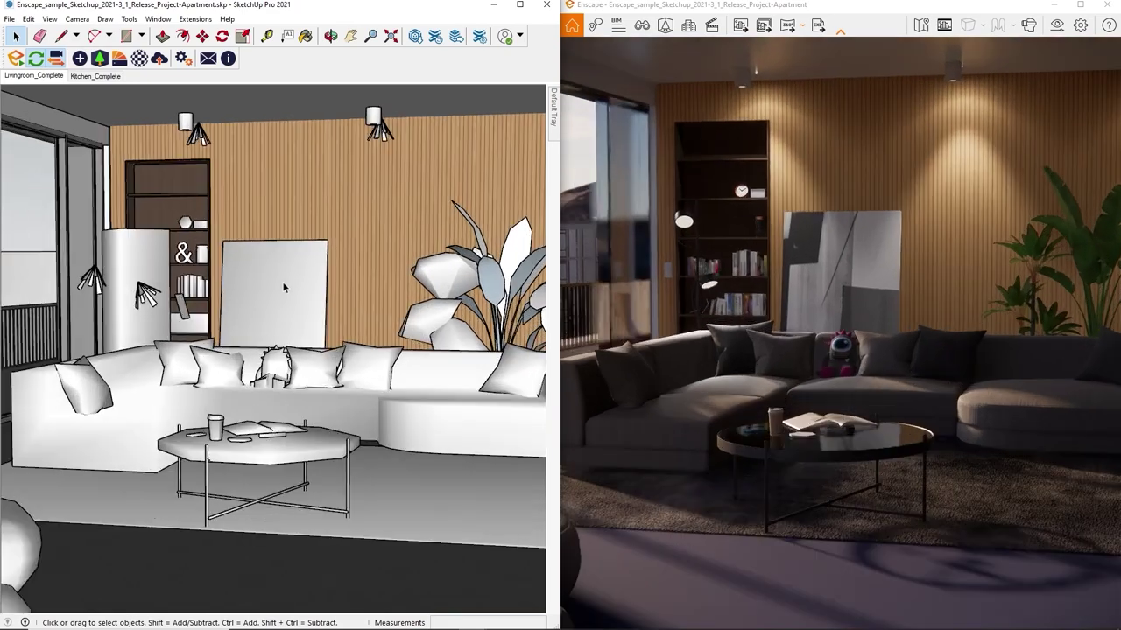
mouse_move(282, 287)
middle_down()
mouse_move(205, 253)
mouse_move(323, 270)
mouse_move(325, 307)
mouse_move(253, 293)
mouse_move(297, 278)
middle_up()
- Pin the Enscape window on top and float it over a maximized SketchUp
click(1081, 28)
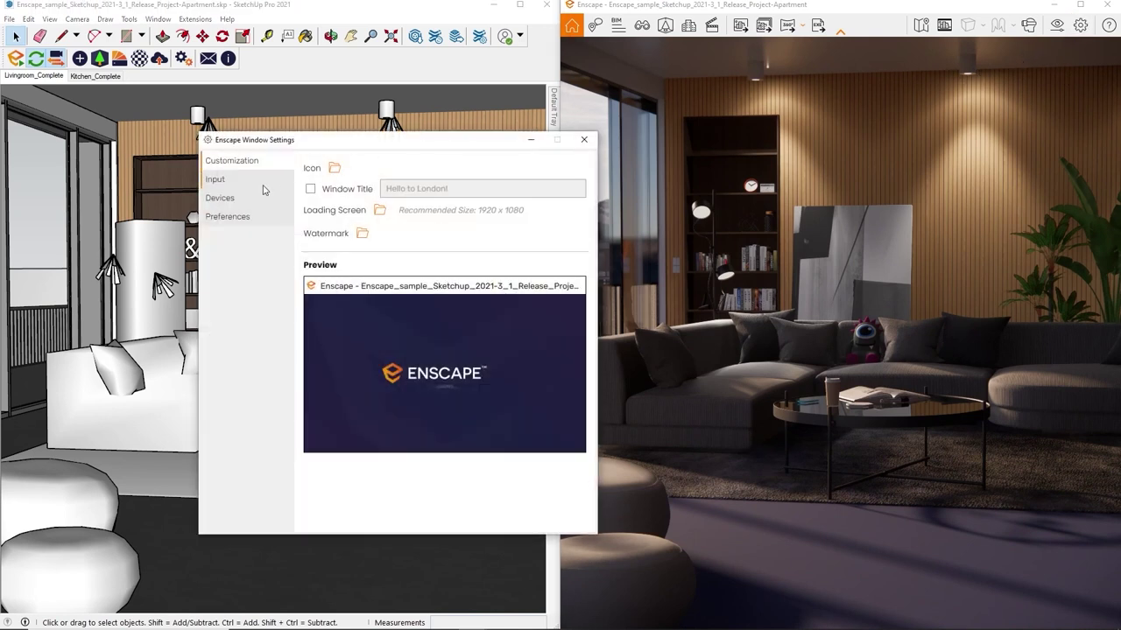
click(230, 217)
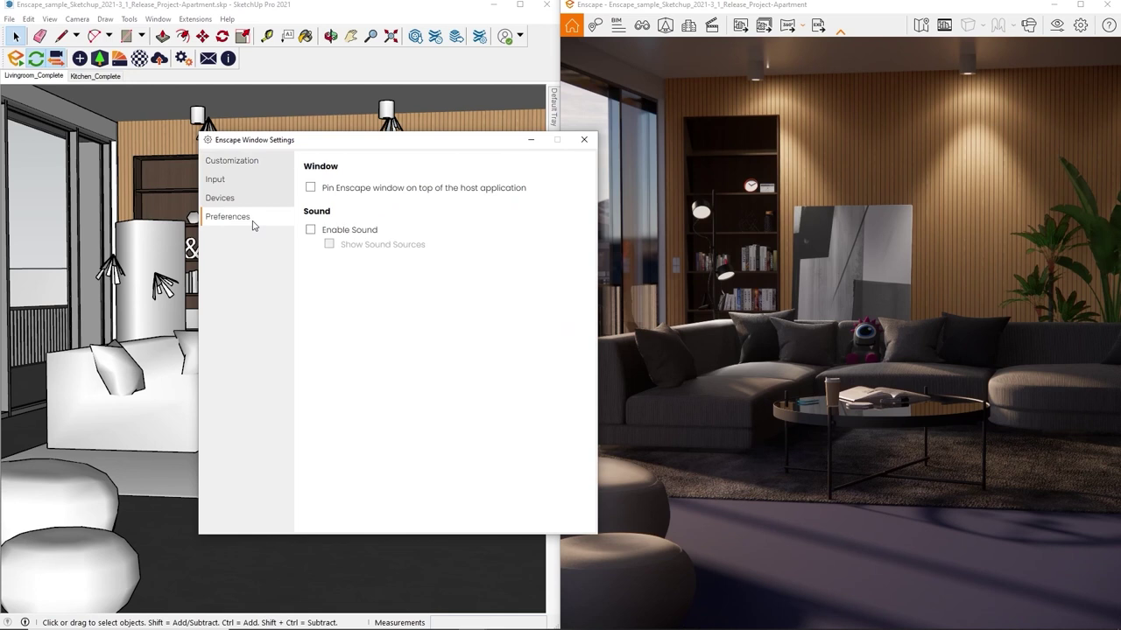
click(310, 191)
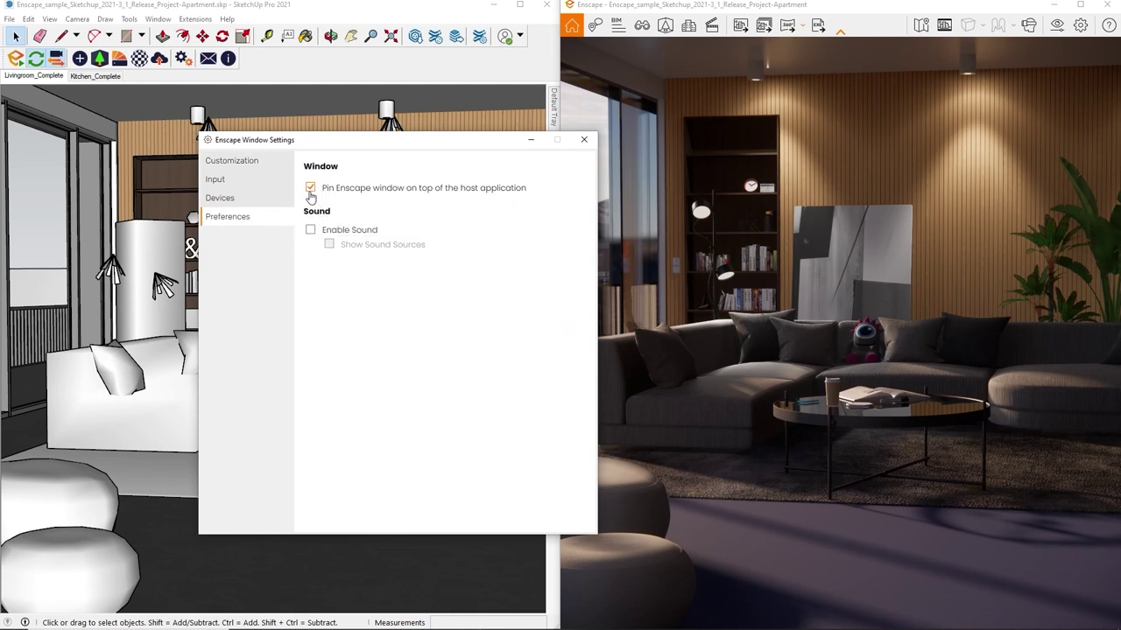
click(585, 141)
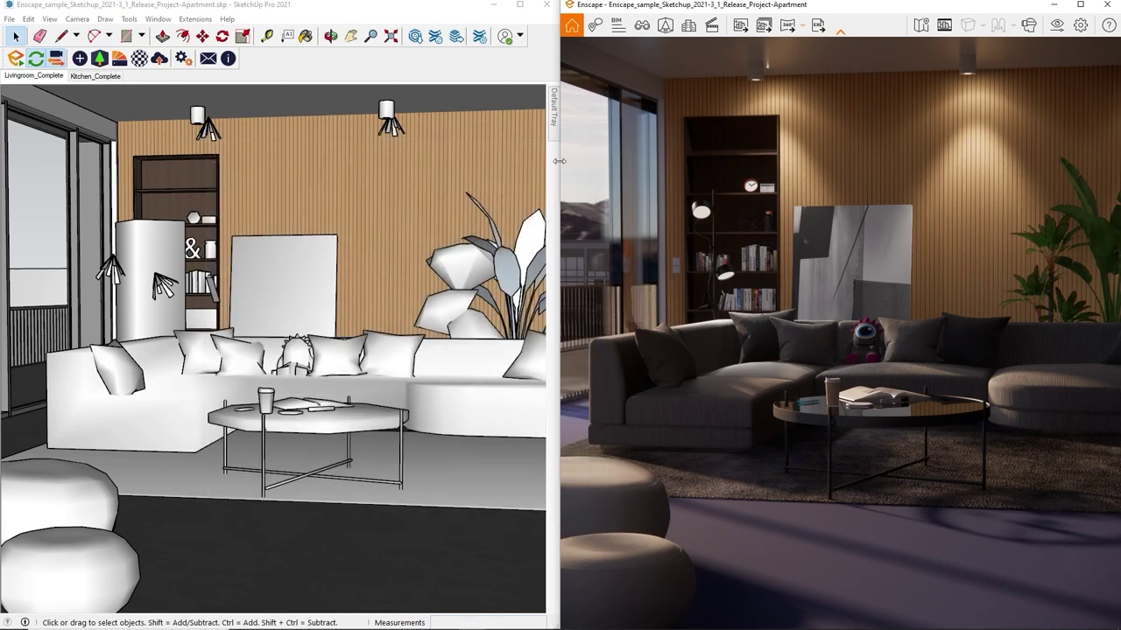
click(523, 14)
click(520, 5)
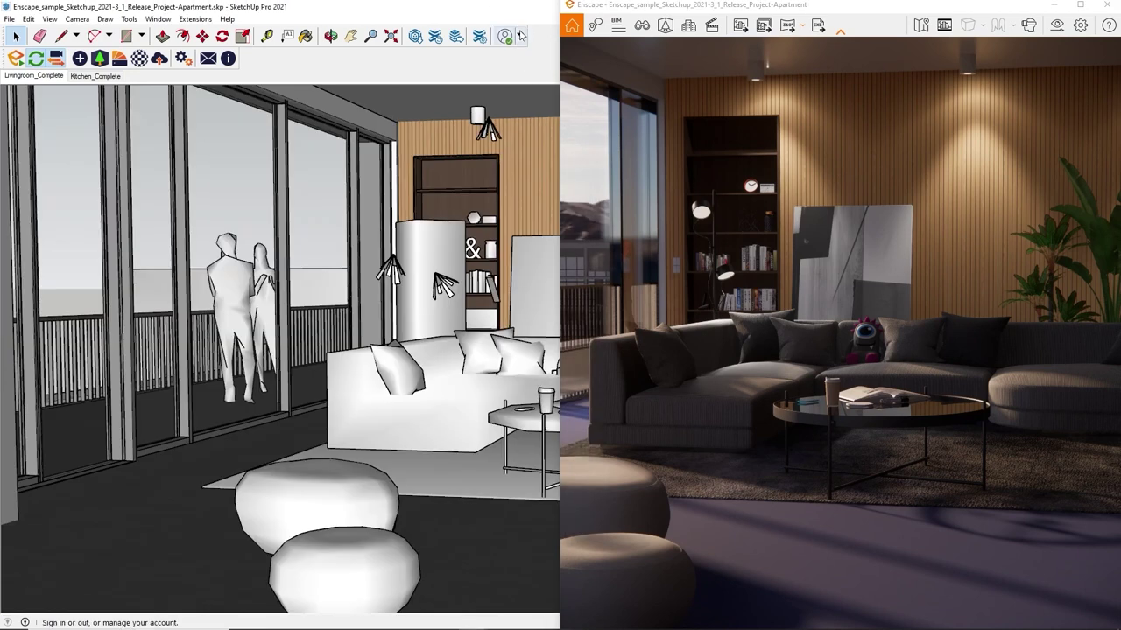
drag(672, 9, 514, 113)
- Select the front pouf and move it about 203 cm to the right
scroll(311, 331, down, 1)
middle_drag(311, 331, 326, 471)
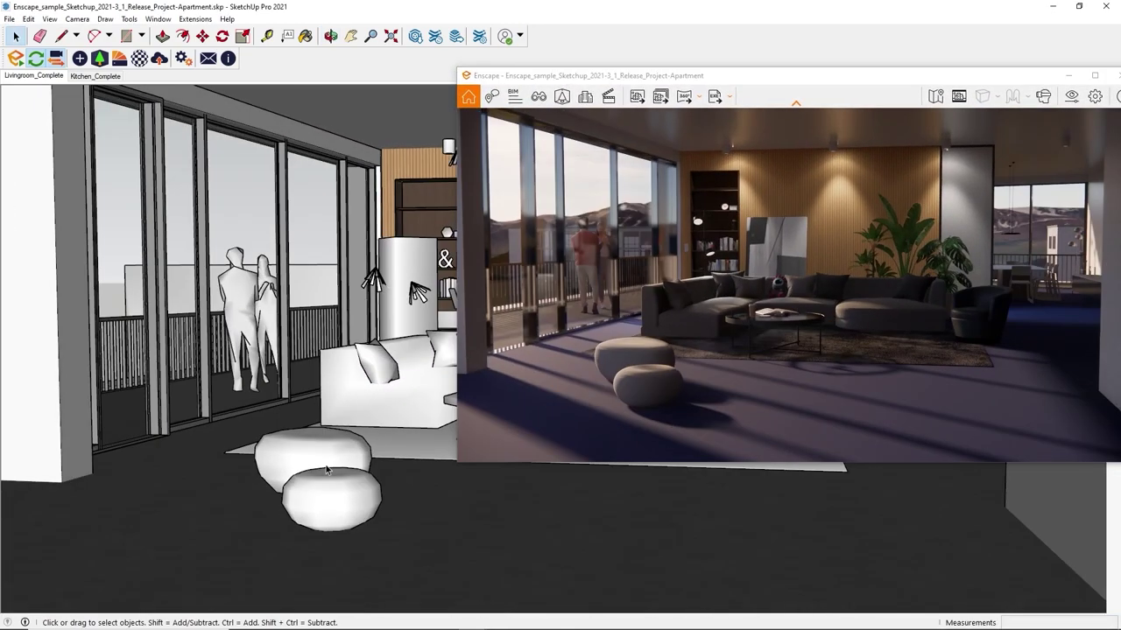
click(328, 471)
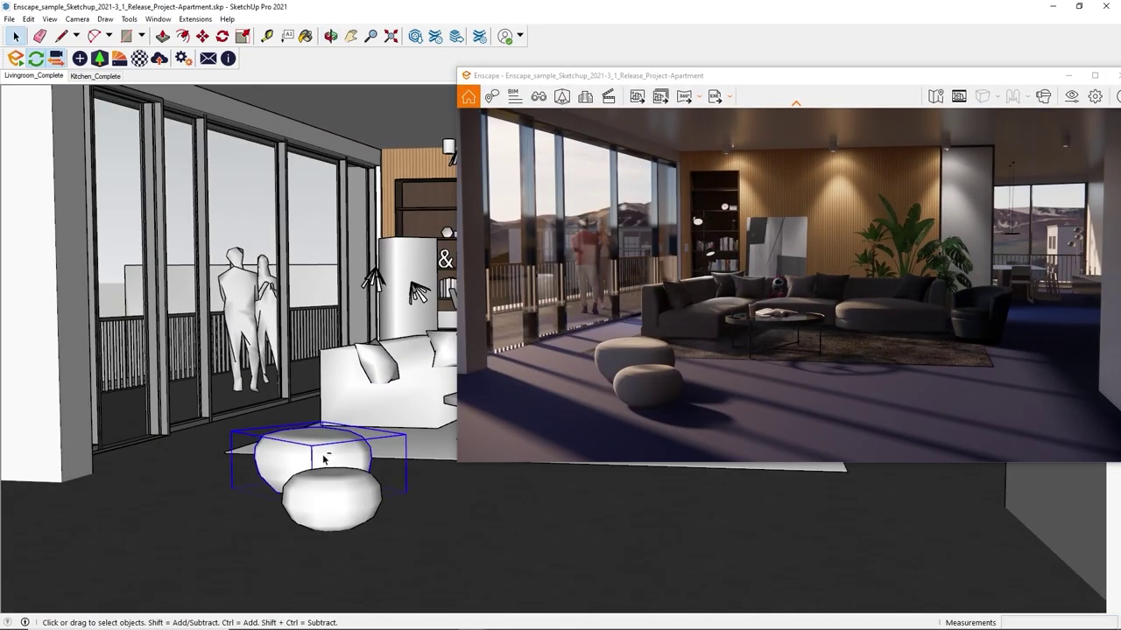
ctrl+click(300, 463)
key(m)
drag(317, 458, 525, 508)
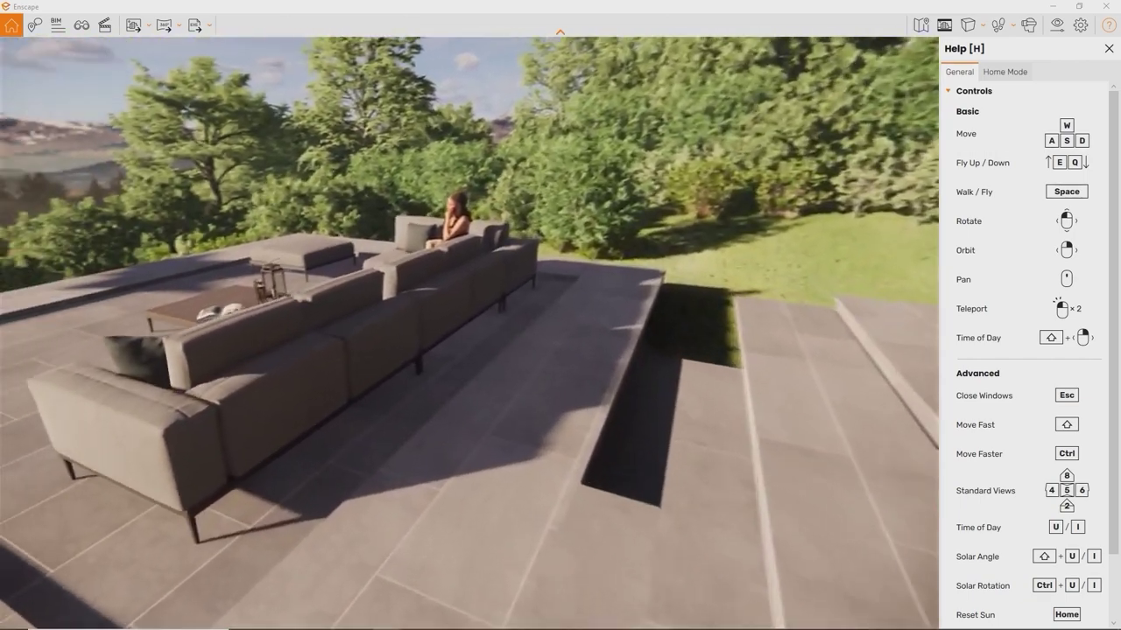
- Fly over the terrace and sofas, then rise to a high aerial view of the villa
key(space)
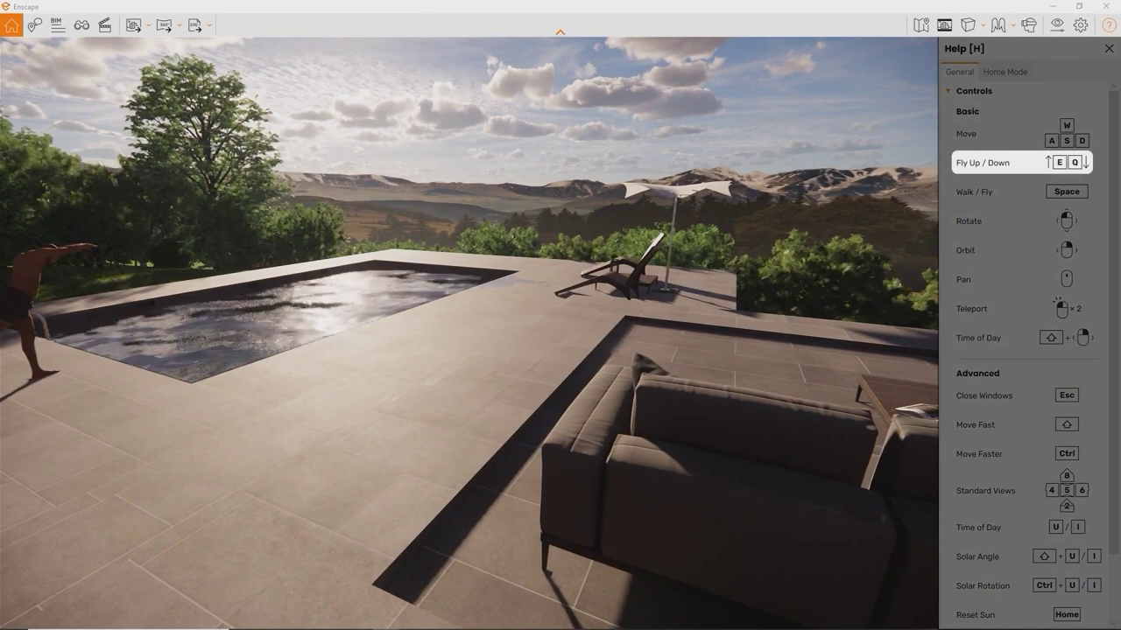
key(e)
key(q)
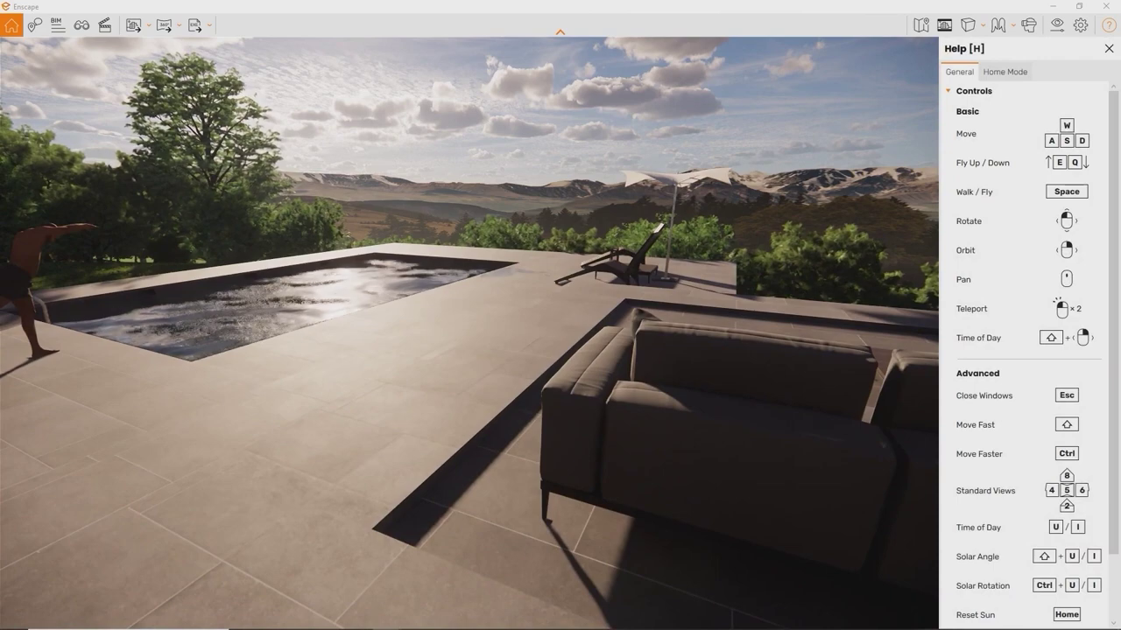
key(w)
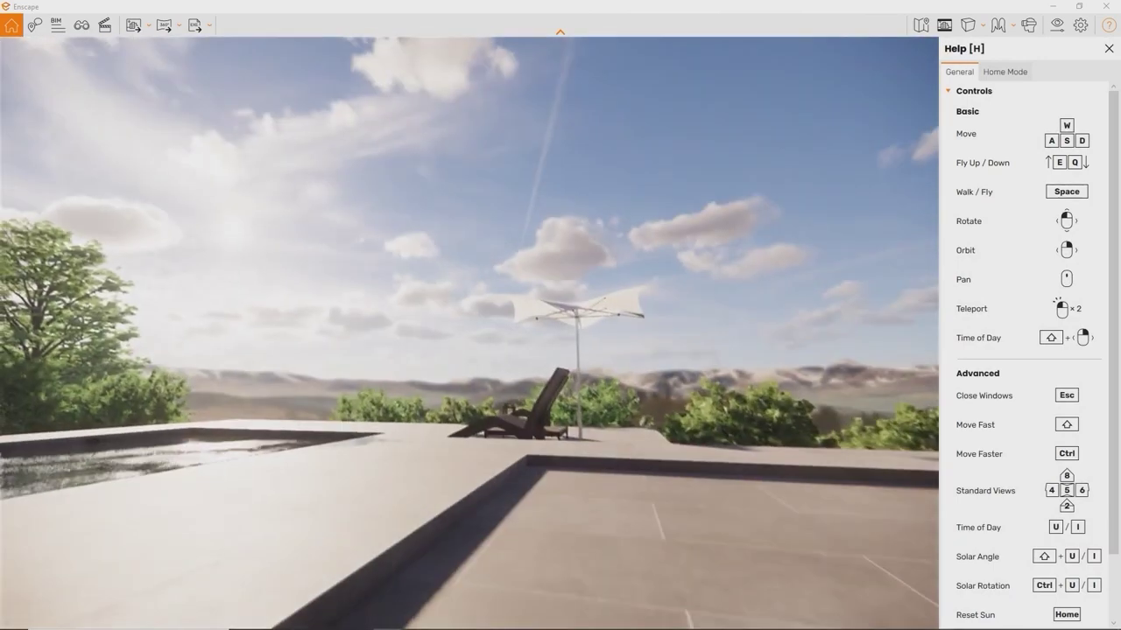
key(q)
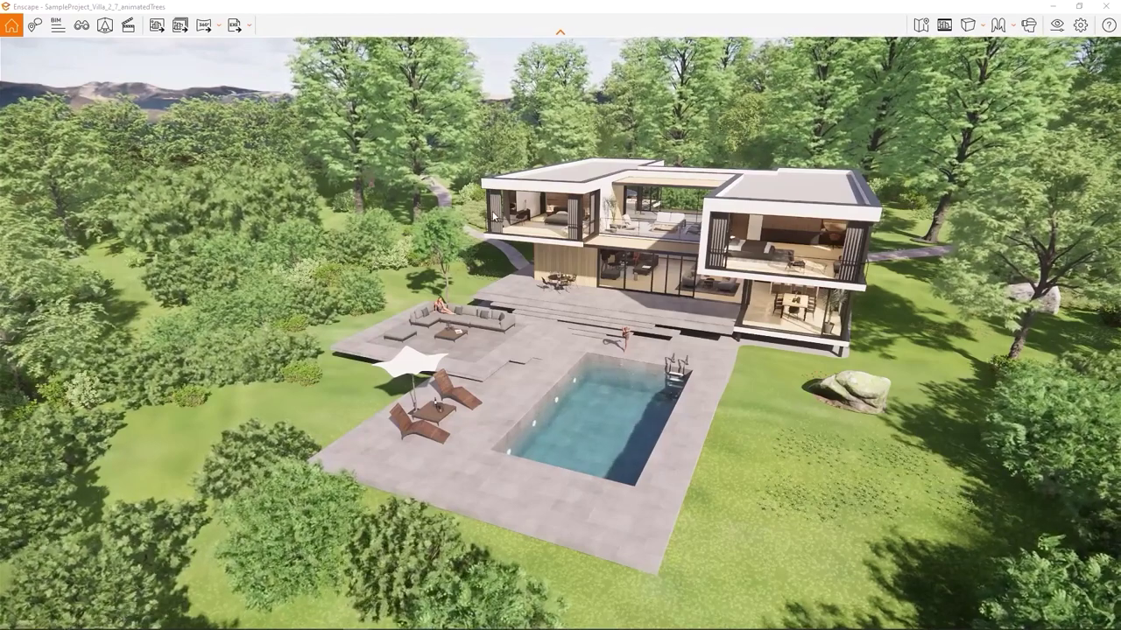
- Open View Management with V to list Bedroom Morning, Kitchen, Living Room and Pool views
key(v)
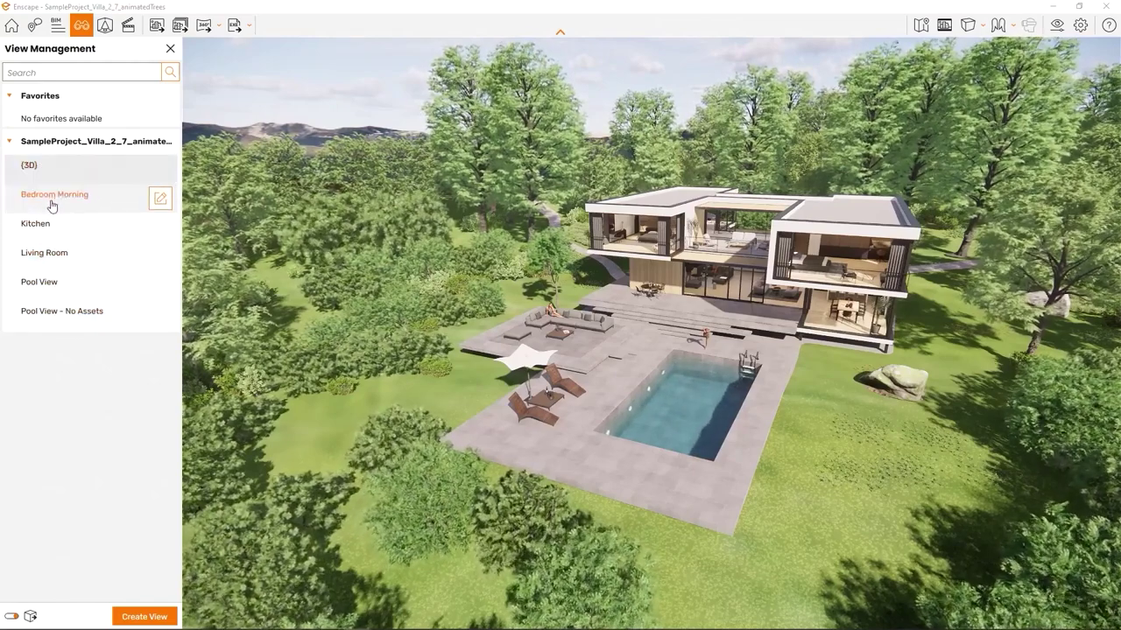
- Visit Bedroom Morning, Kitchen, Living Room, Pool View and Pool View - No Assets, then return to Bedroom Morning
click(54, 195)
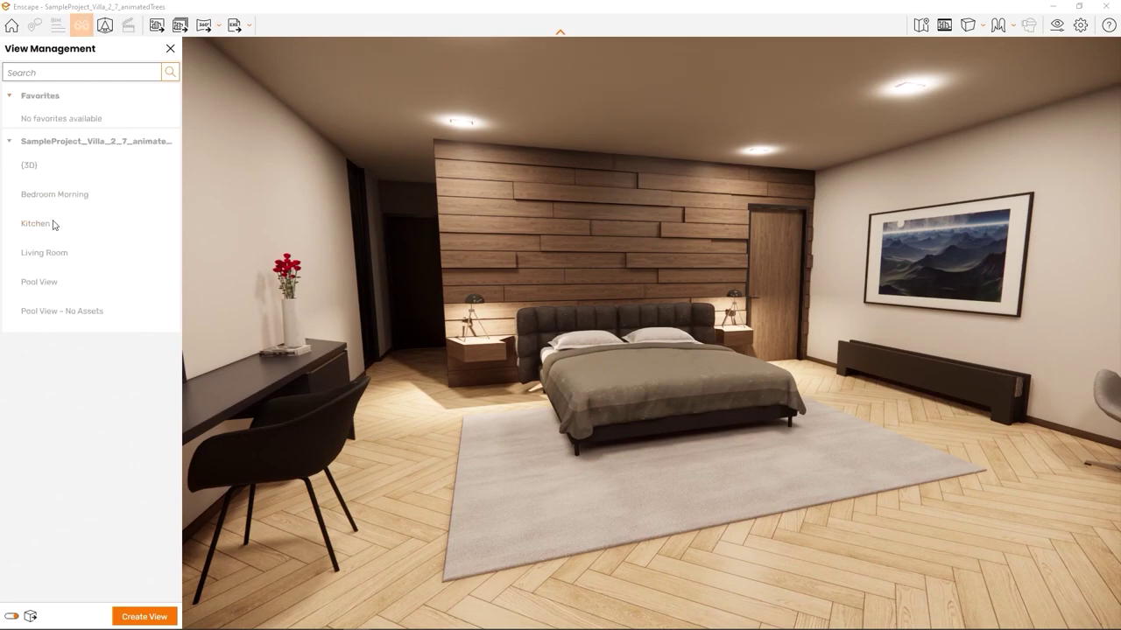
click(53, 225)
click(61, 254)
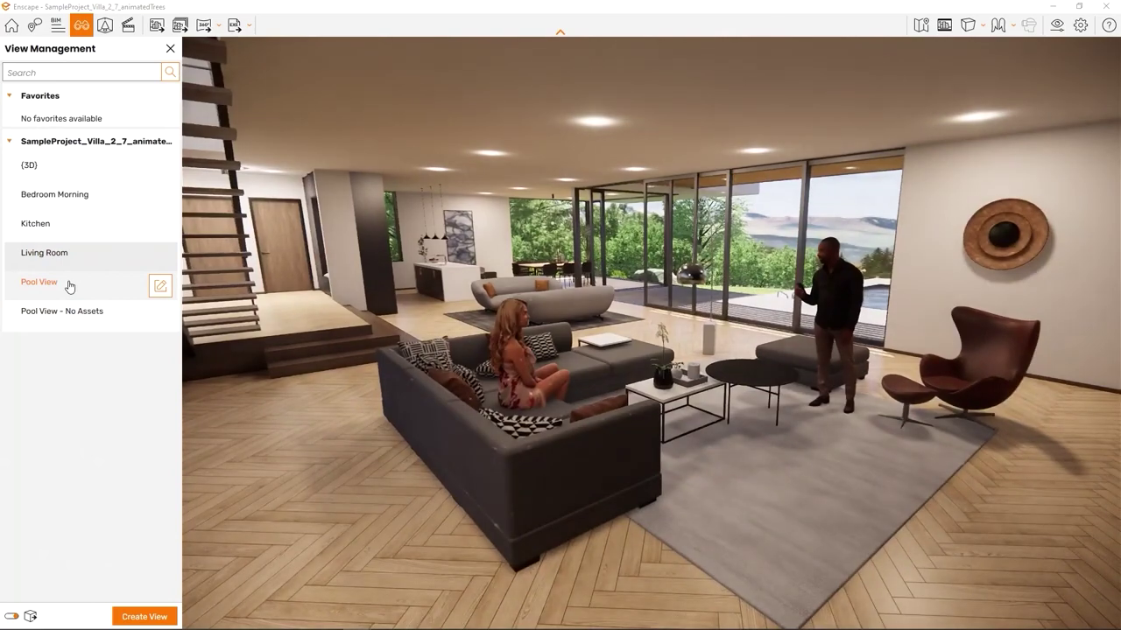
click(68, 284)
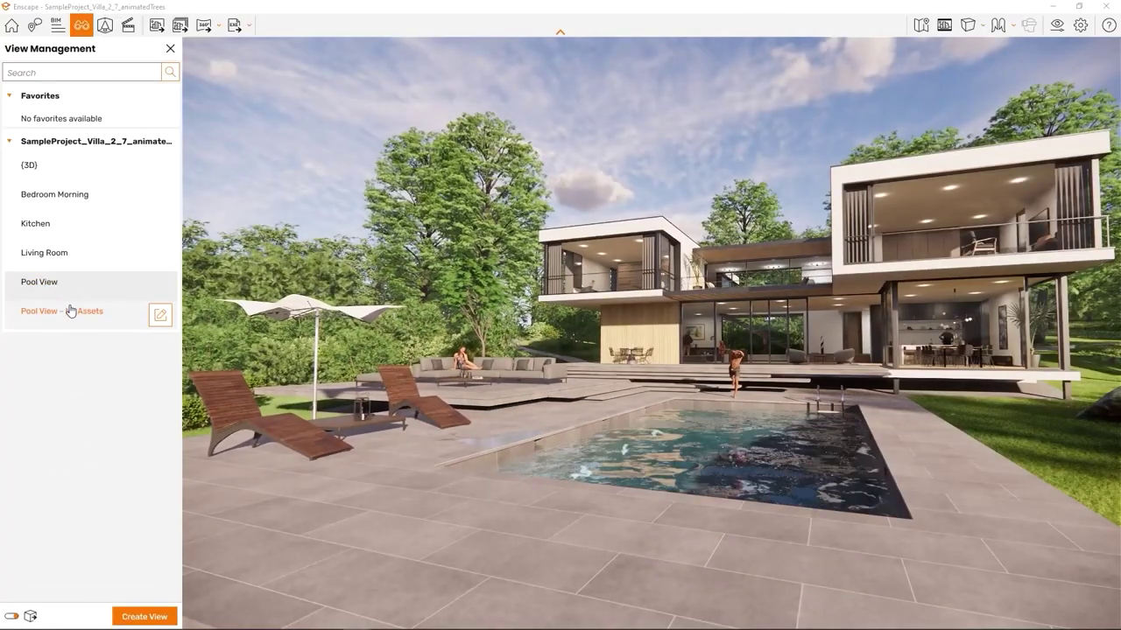
click(71, 311)
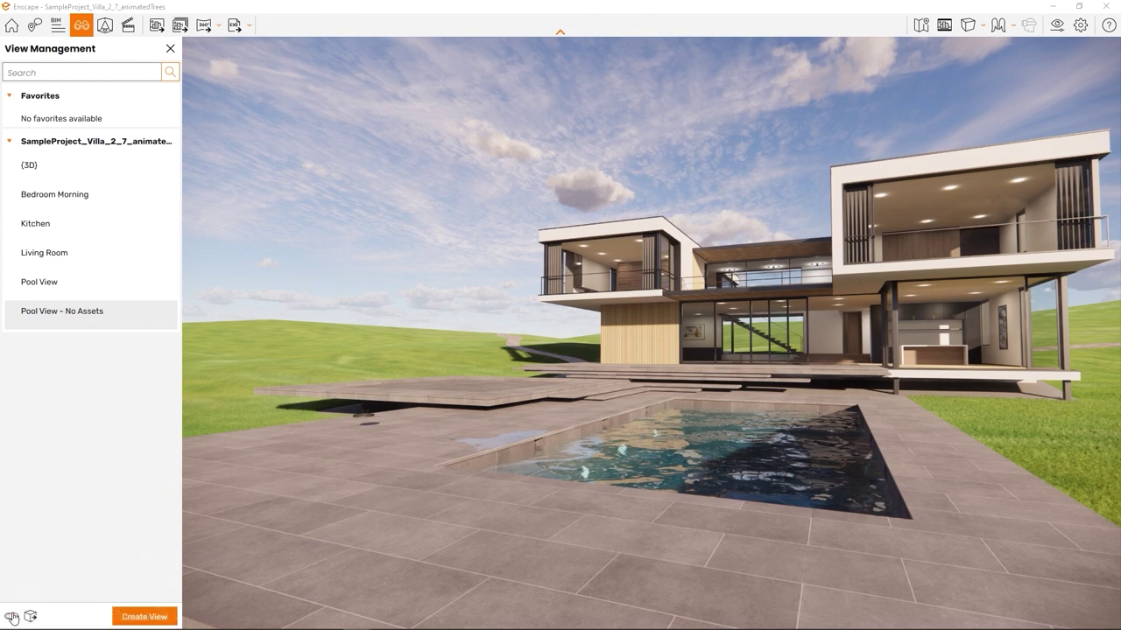
click(75, 265)
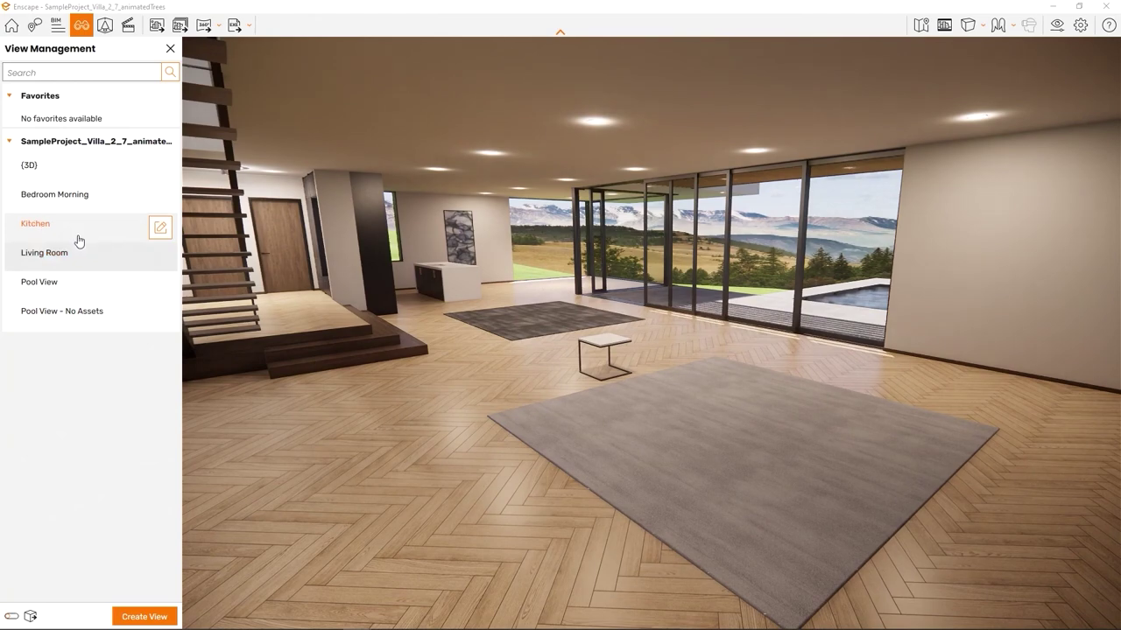
click(77, 239)
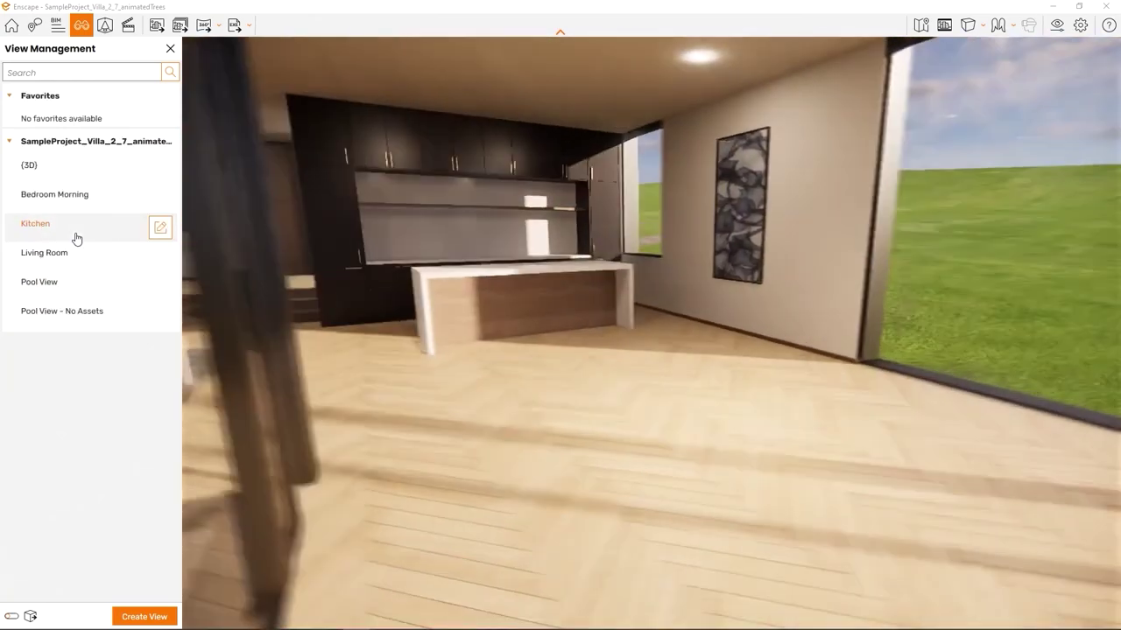
click(77, 211)
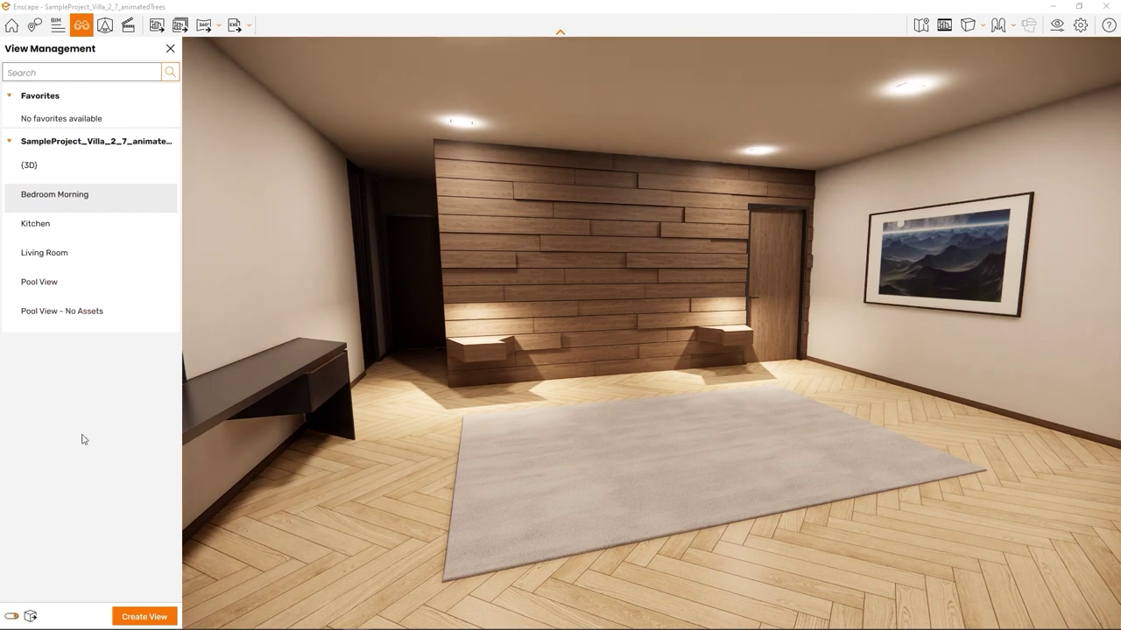
click(62, 211)
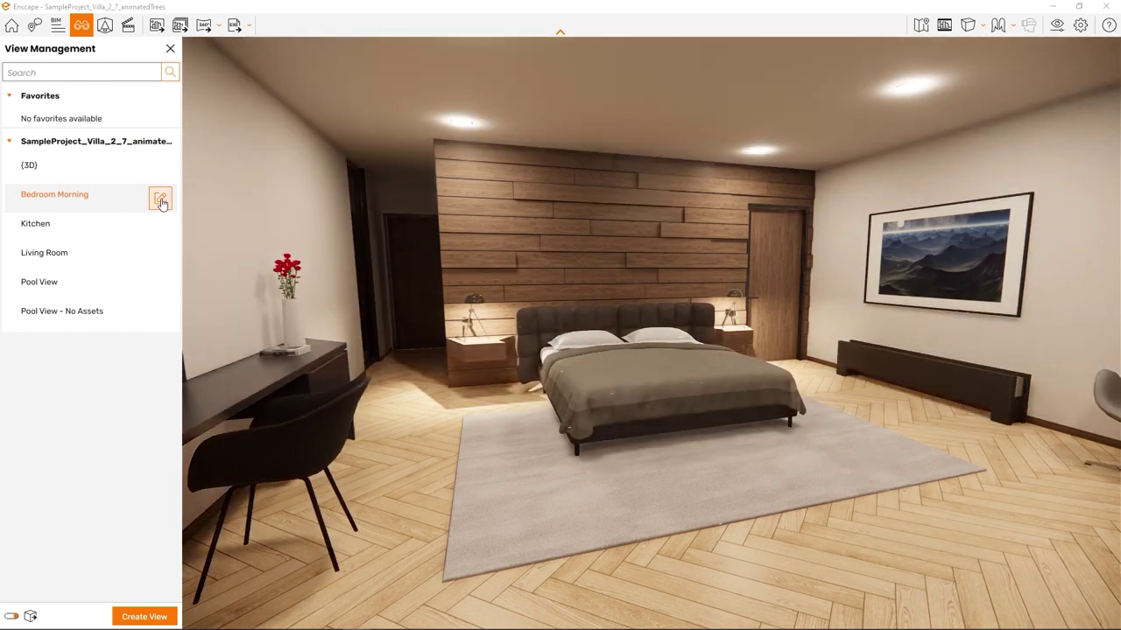
- Star Bedroom Morning as a favourite and create the new view Enscape 3D view 1
click(160, 199)
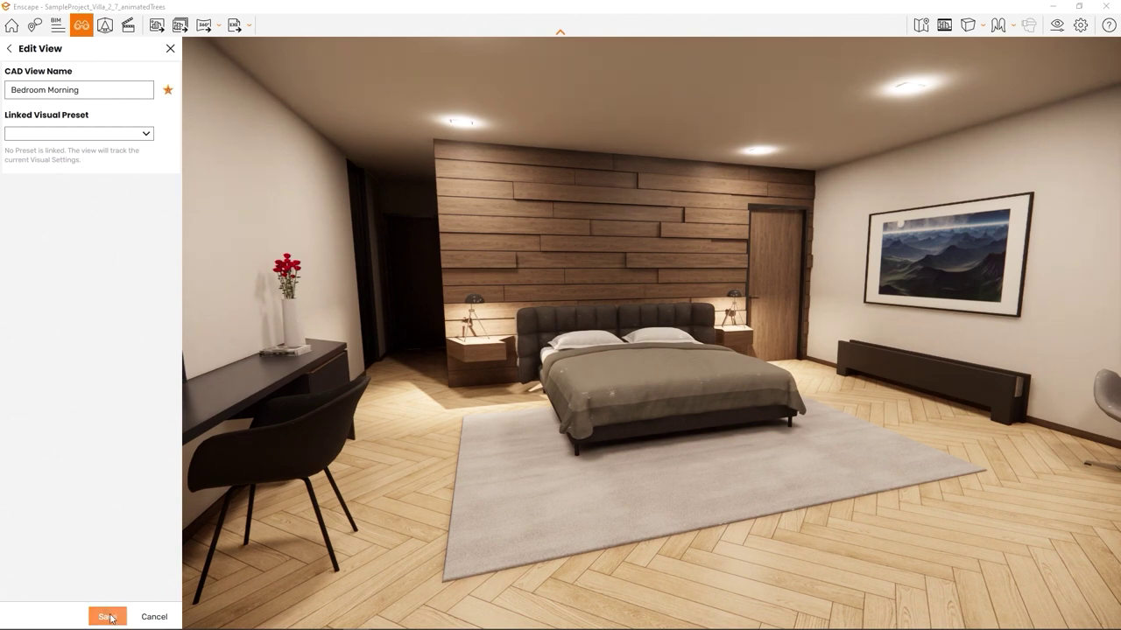
click(107, 617)
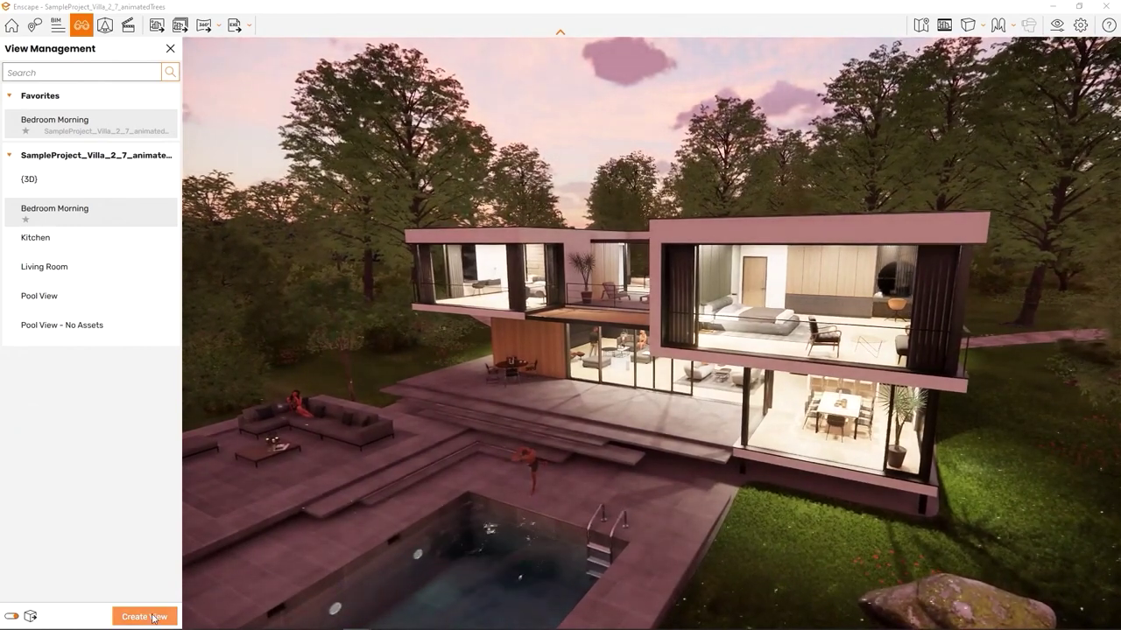
click(148, 612)
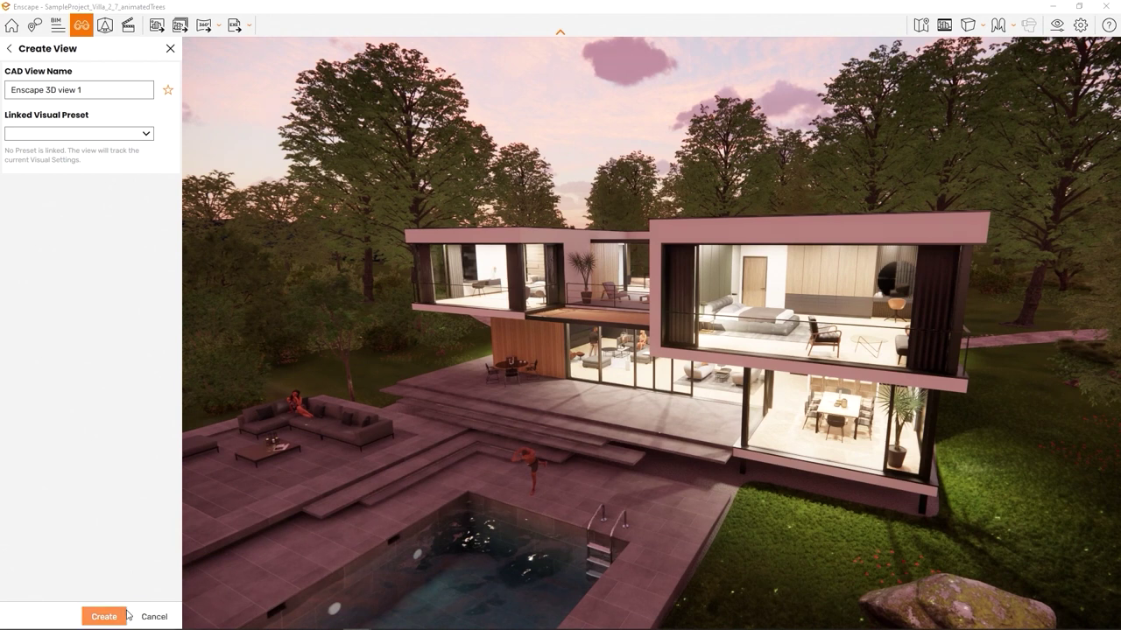
click(103, 616)
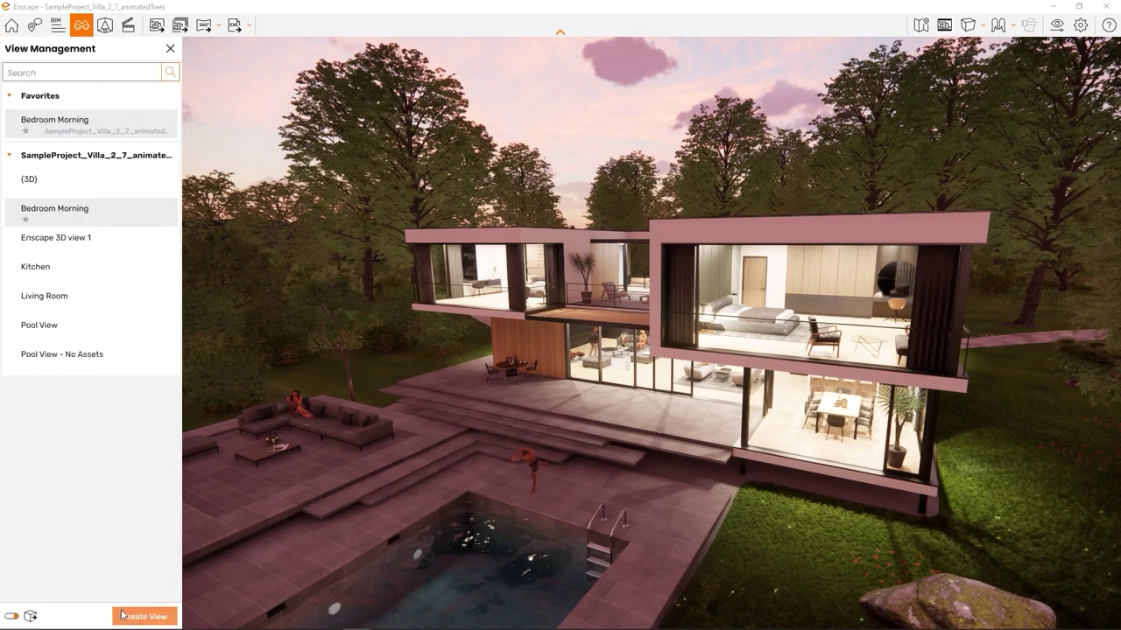
- Switch to Living Room, jump back to Enscape 3D view 1, and orbit around the villa
click(54, 312)
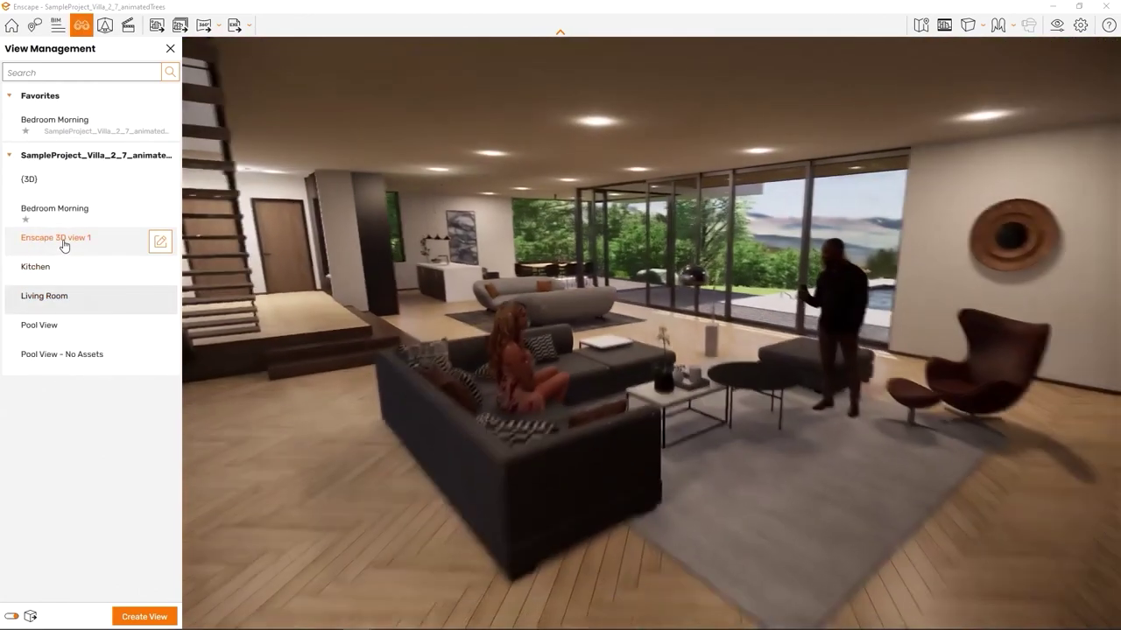
click(63, 243)
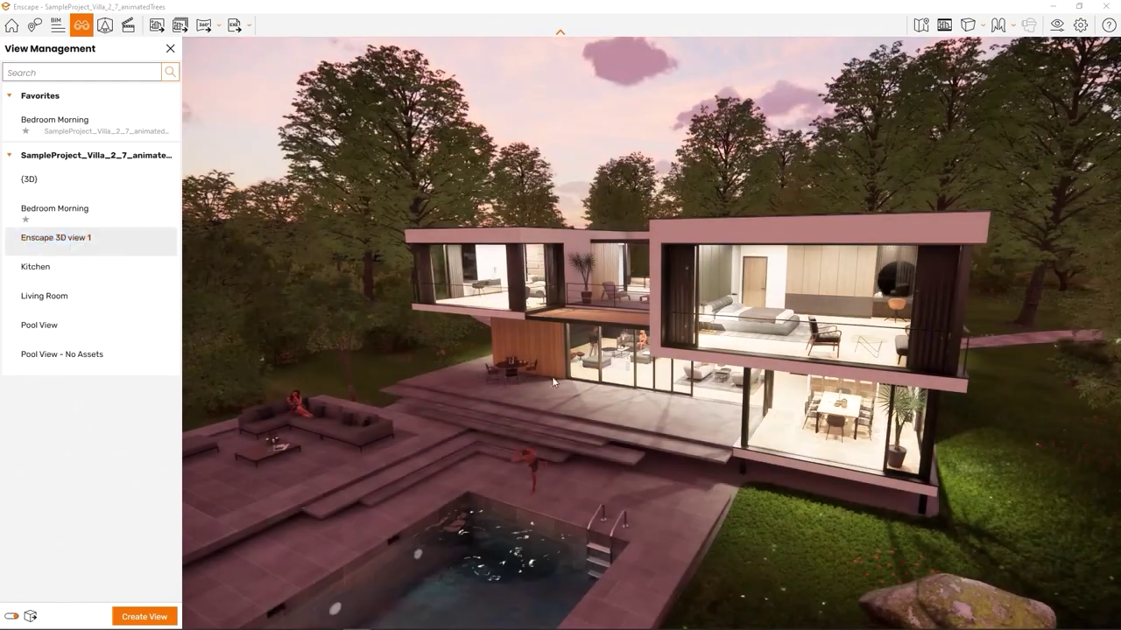
right_drag(553, 382, 597, 405)
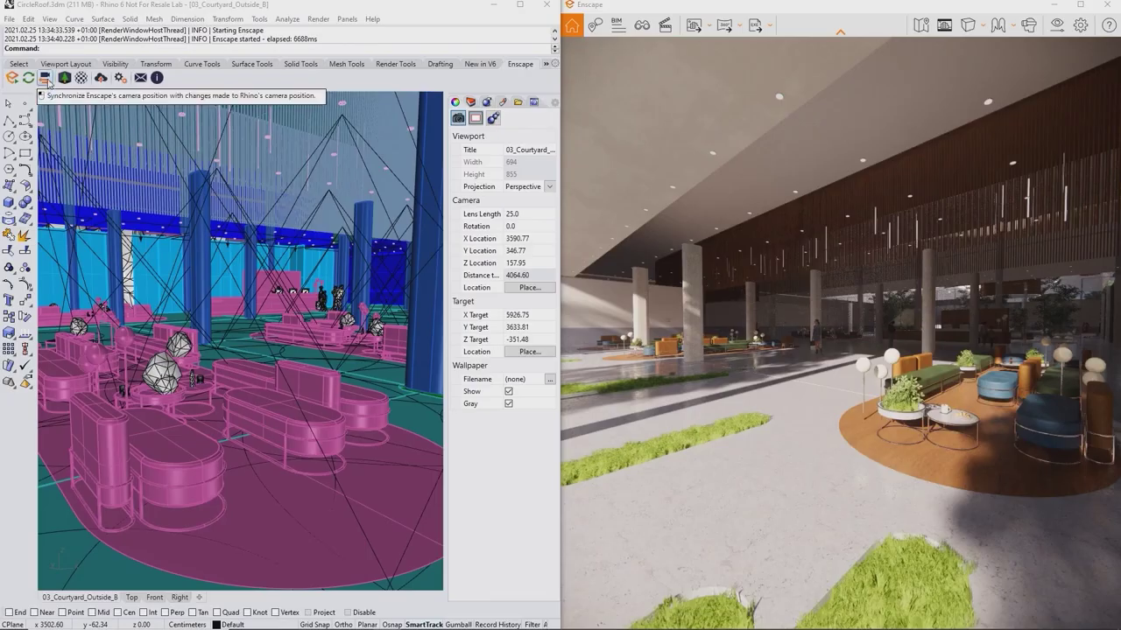
- Sync Enscape to Rhino's viewport, place a person asset in the courtyard lounge, and save
click(45, 78)
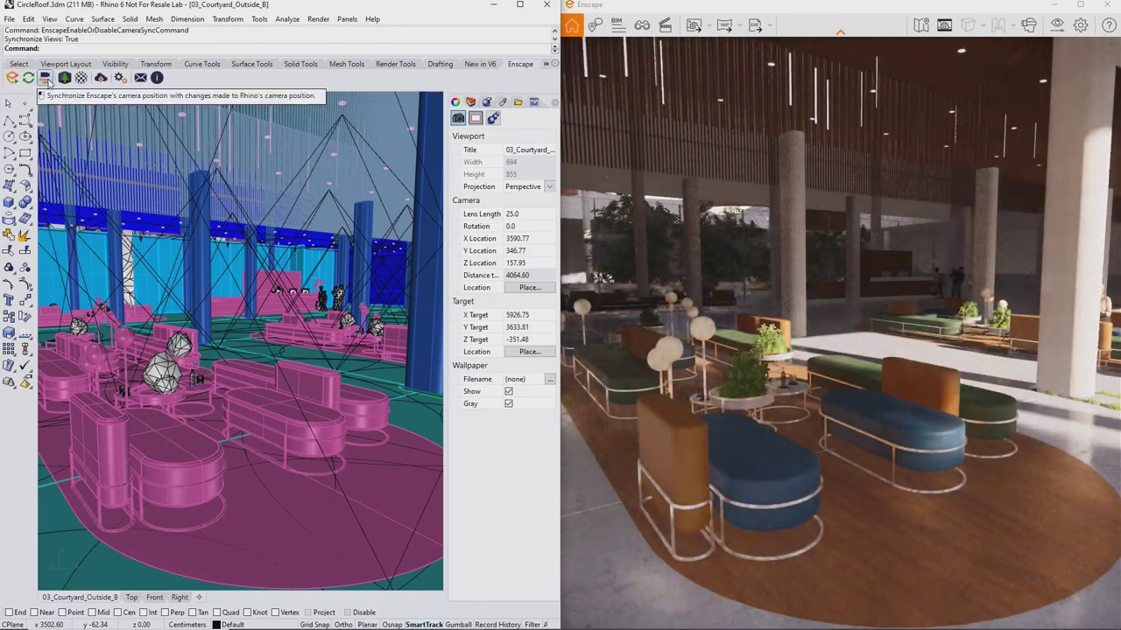
mouse_move(262, 289)
right_down()
mouse_move(211, 281)
mouse_move(201, 291)
mouse_move(279, 287)
right_up()
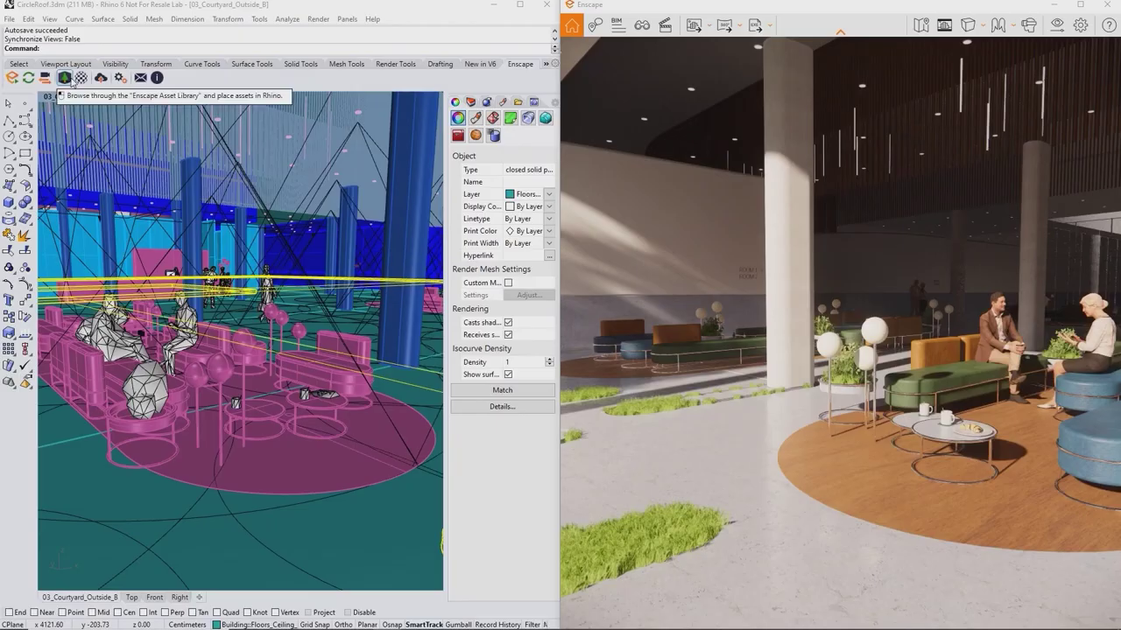
click(69, 79)
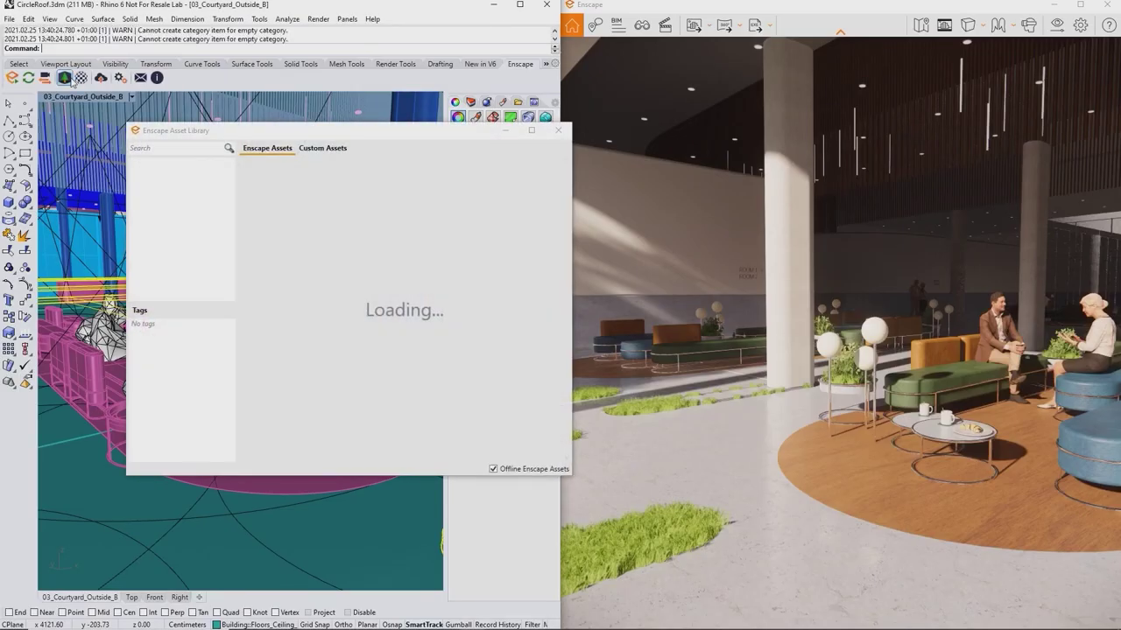
scroll(378, 290, down, 3)
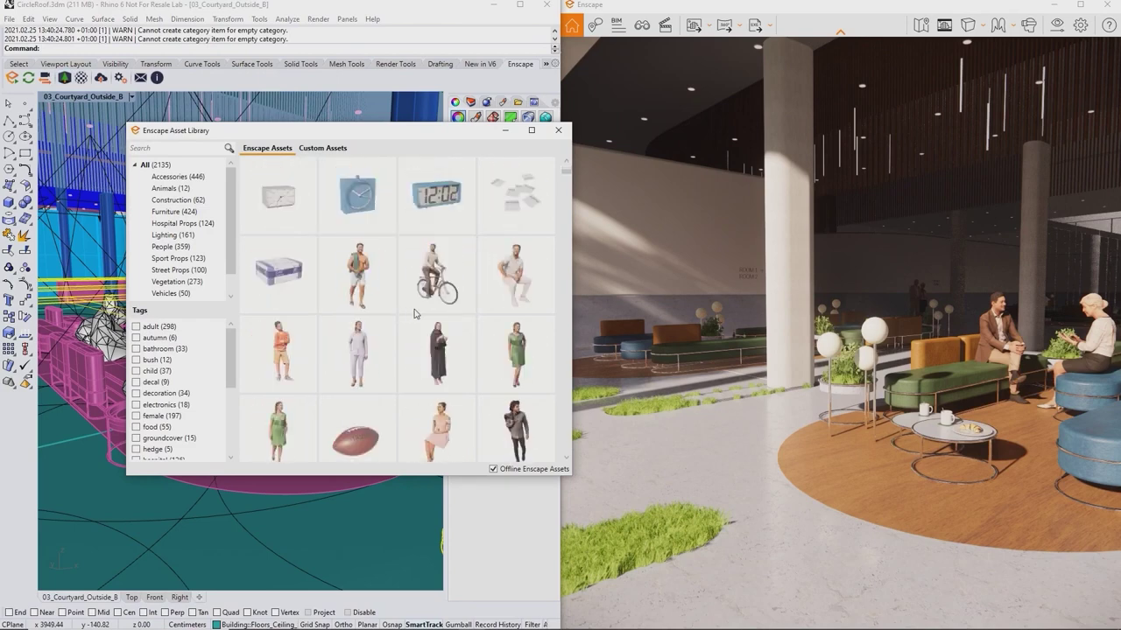
scroll(423, 312, down, 1)
click(506, 331)
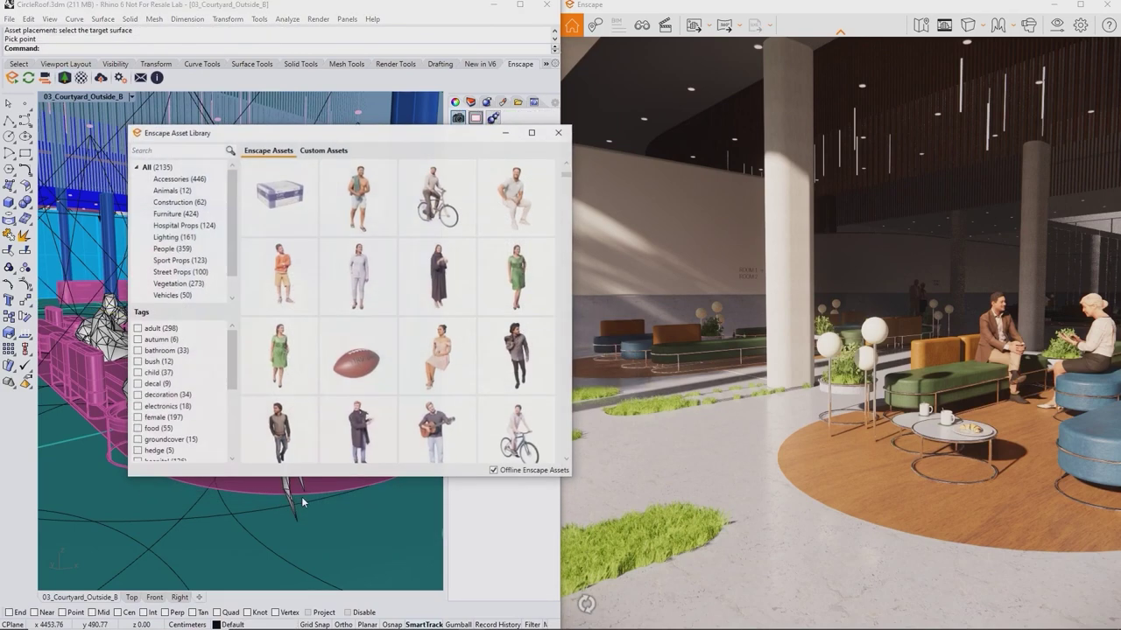
click(301, 496)
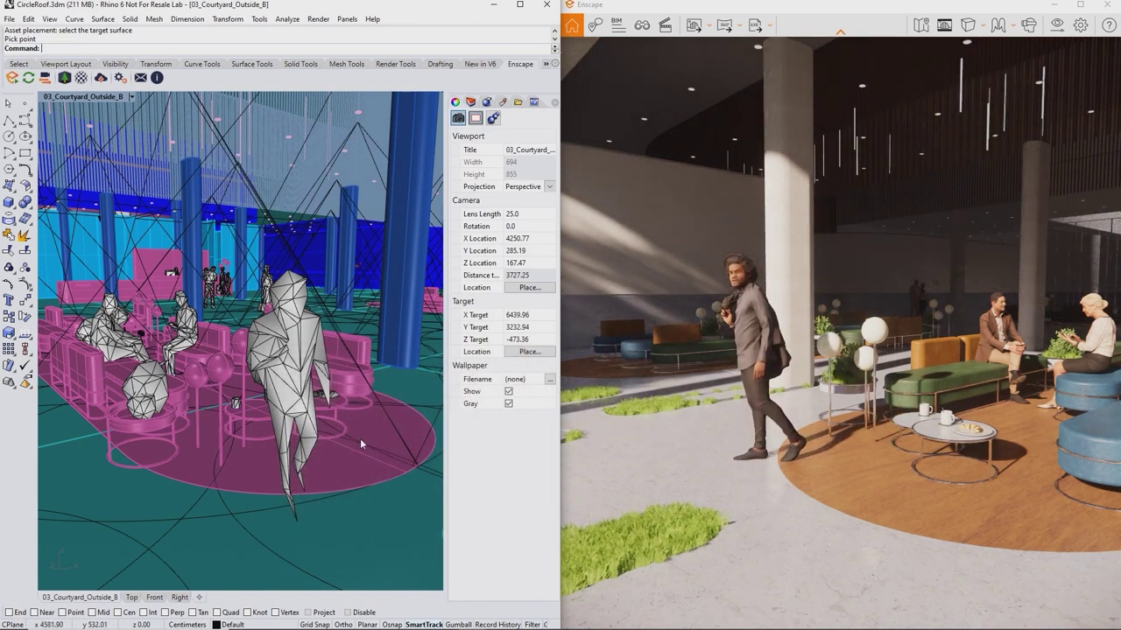
key(ctrl+s)
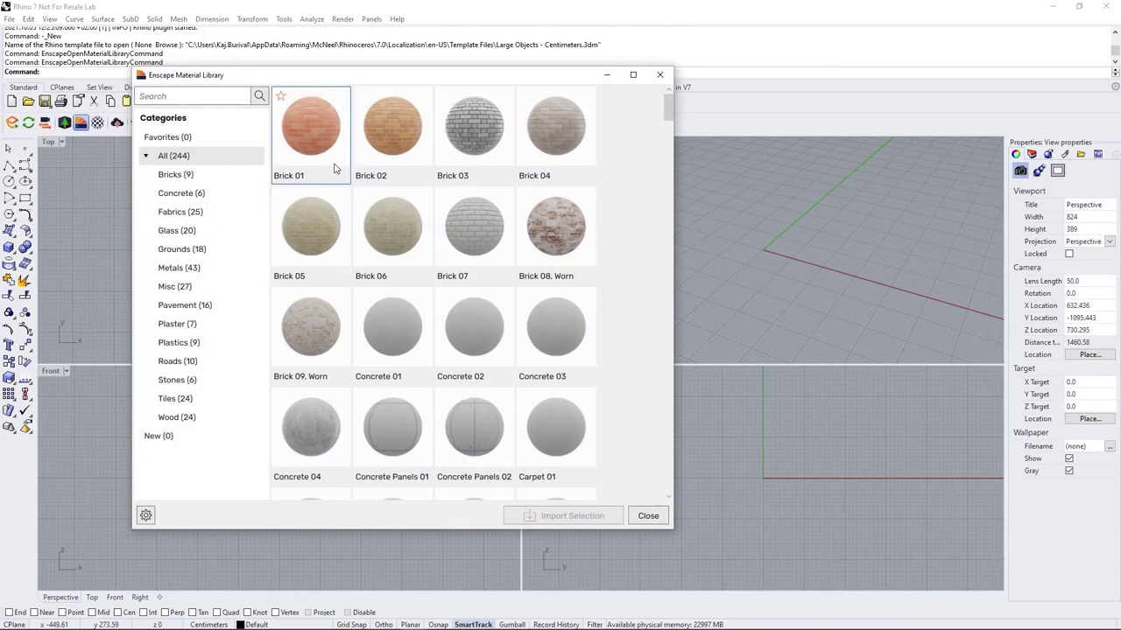
- Import Brick 01, Concrete 01 and Concrete 02, then widen the Materials panel
click(302, 127)
click(385, 330)
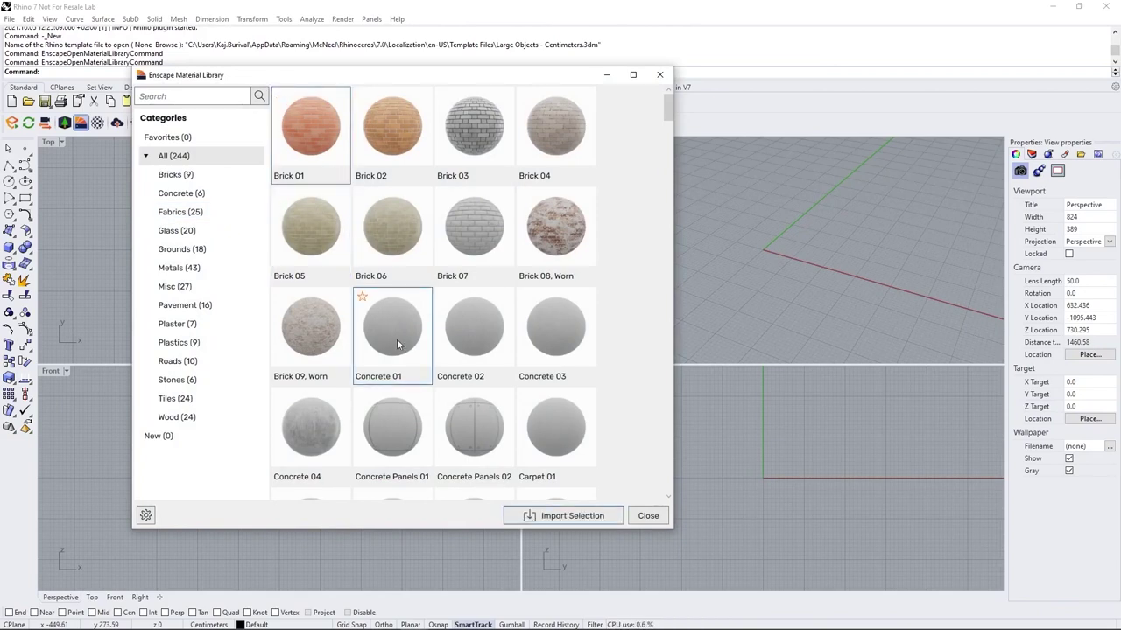
click(468, 359)
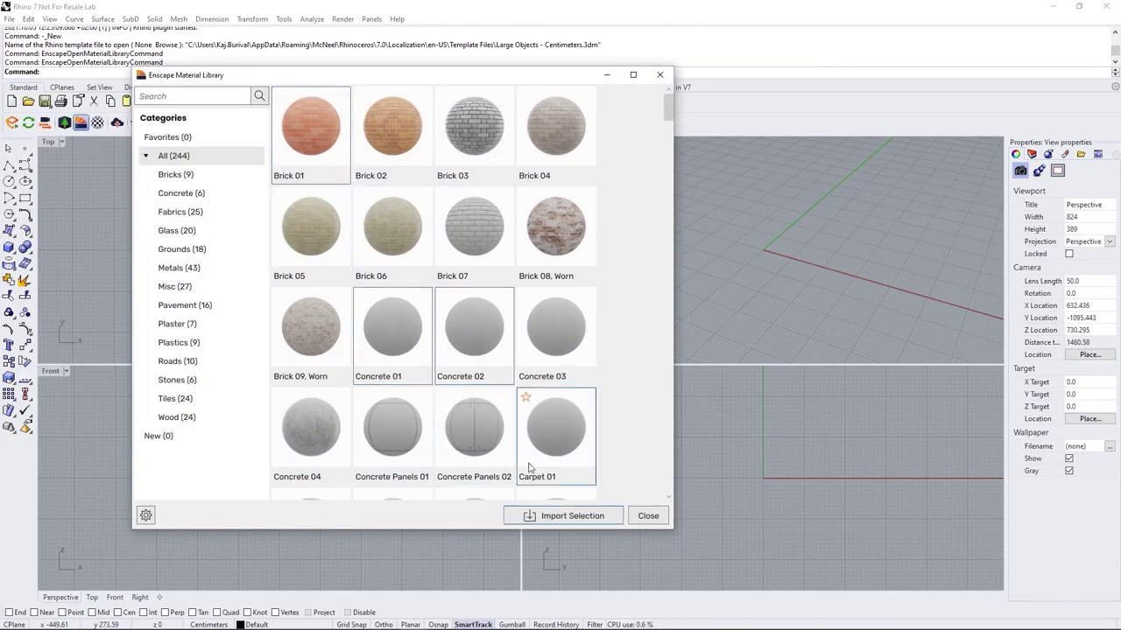
click(554, 517)
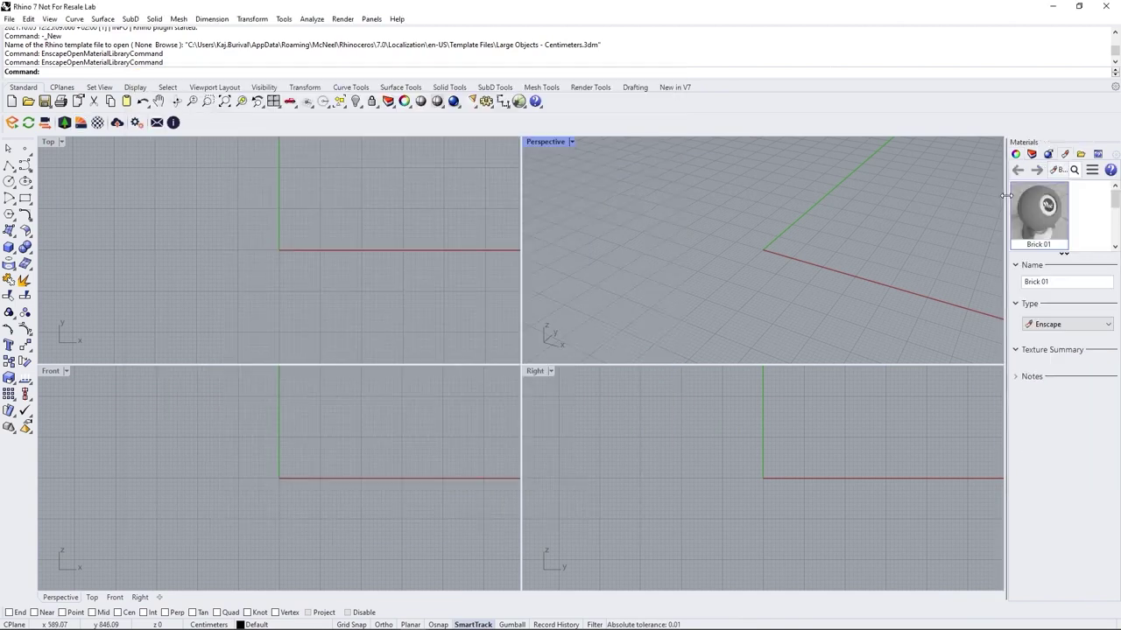
drag(1006, 196, 862, 205)
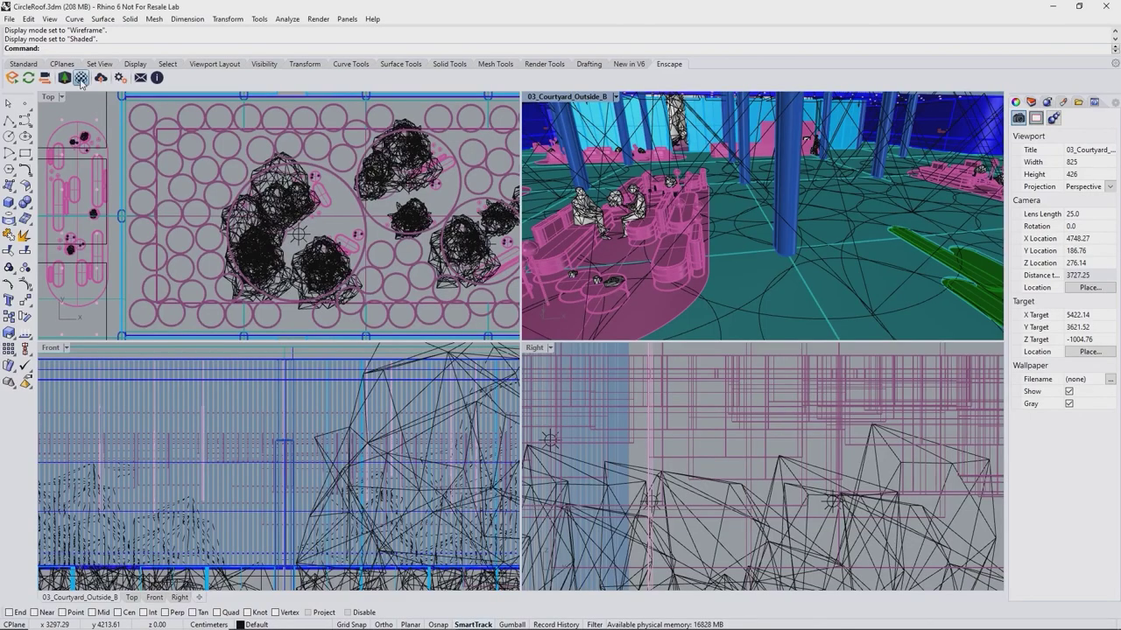
- Browse Enscape_Fabric_01, Glass, Grass, Green, Grey and grey_plastic materials in the Material Editor
click(80, 78)
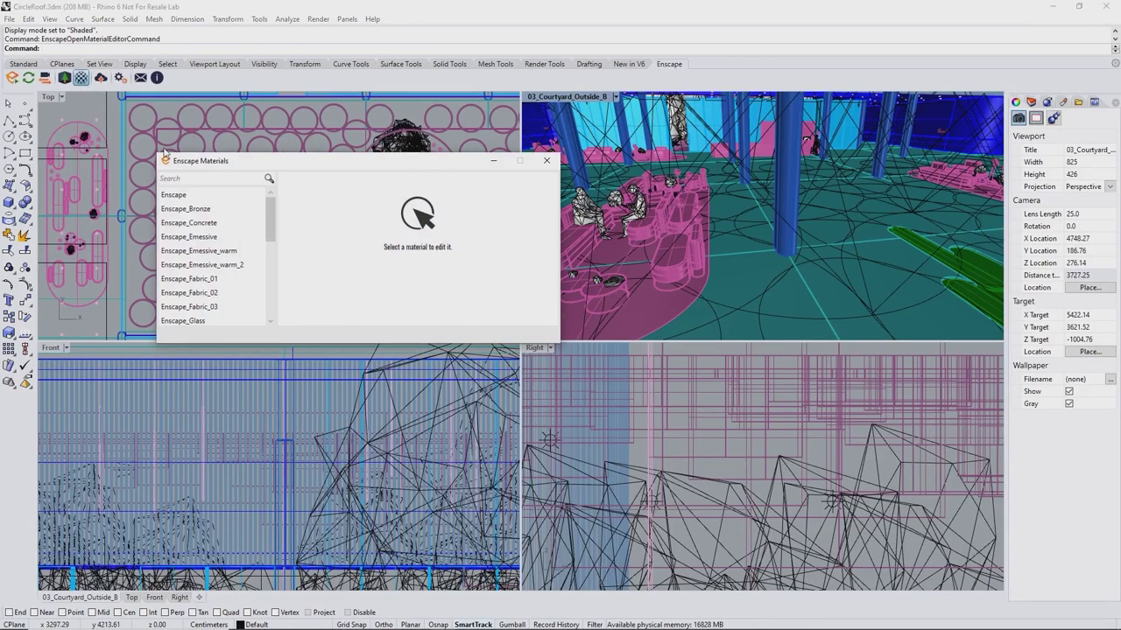
click(208, 279)
click(210, 321)
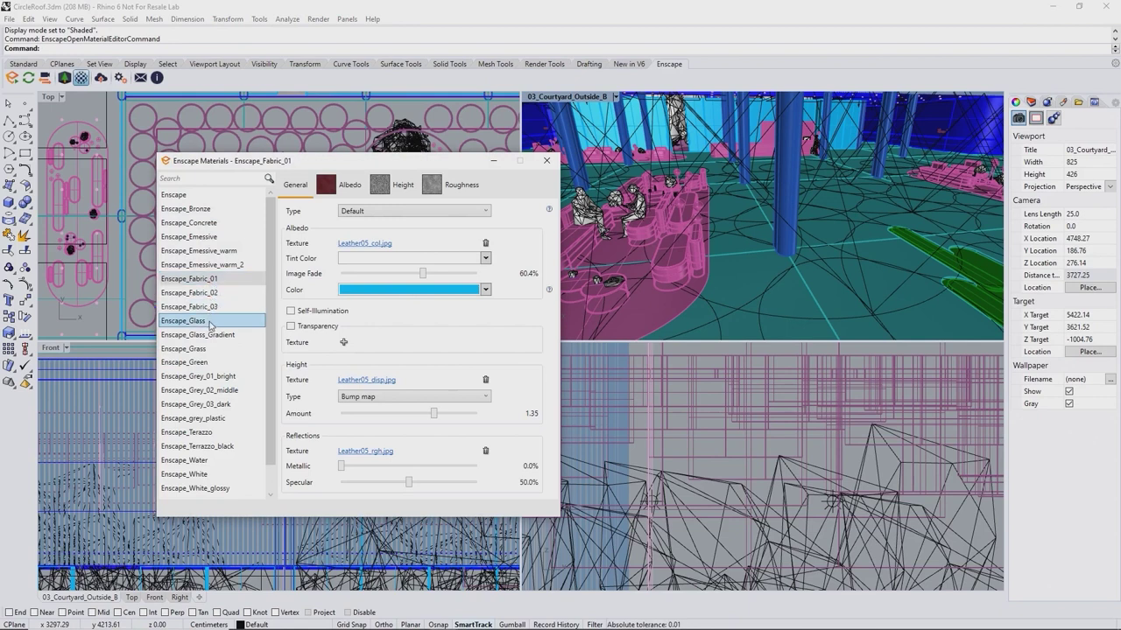
click(210, 348)
click(208, 362)
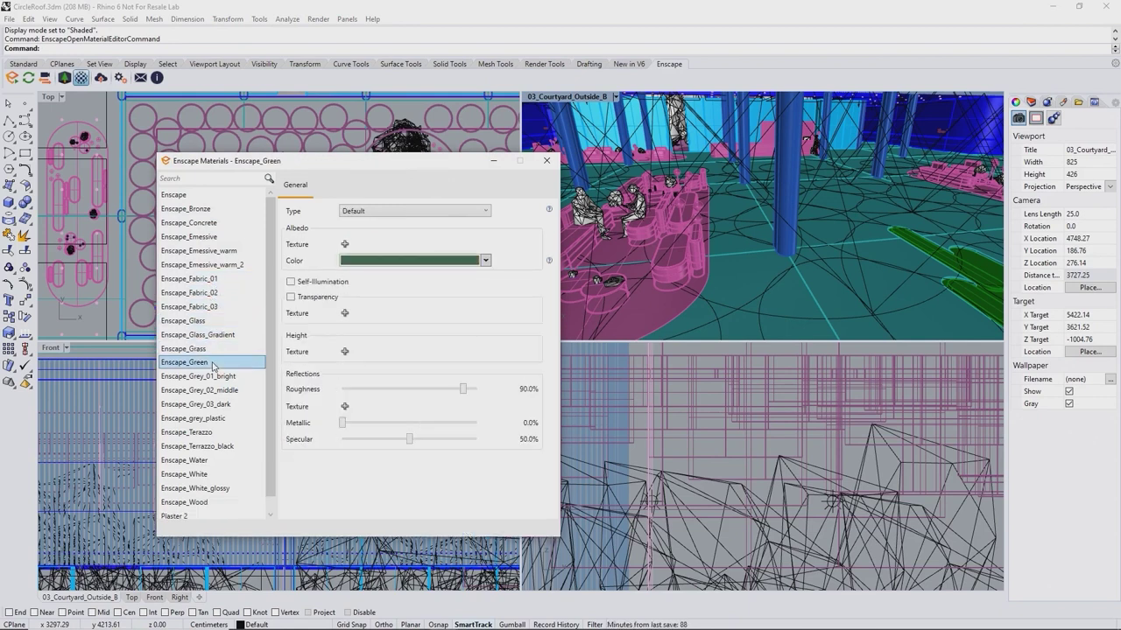
click(206, 390)
click(205, 404)
click(204, 419)
click(201, 362)
click(201, 334)
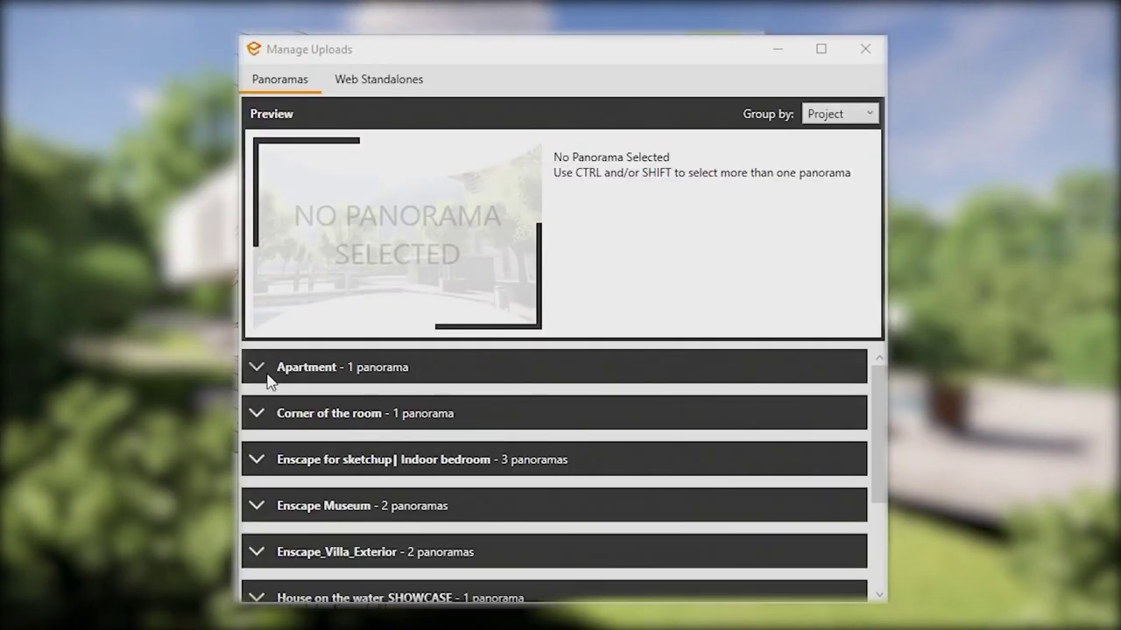
- Expand the Apartment group, preview its panorama, and open then dismiss its options menu
click(257, 368)
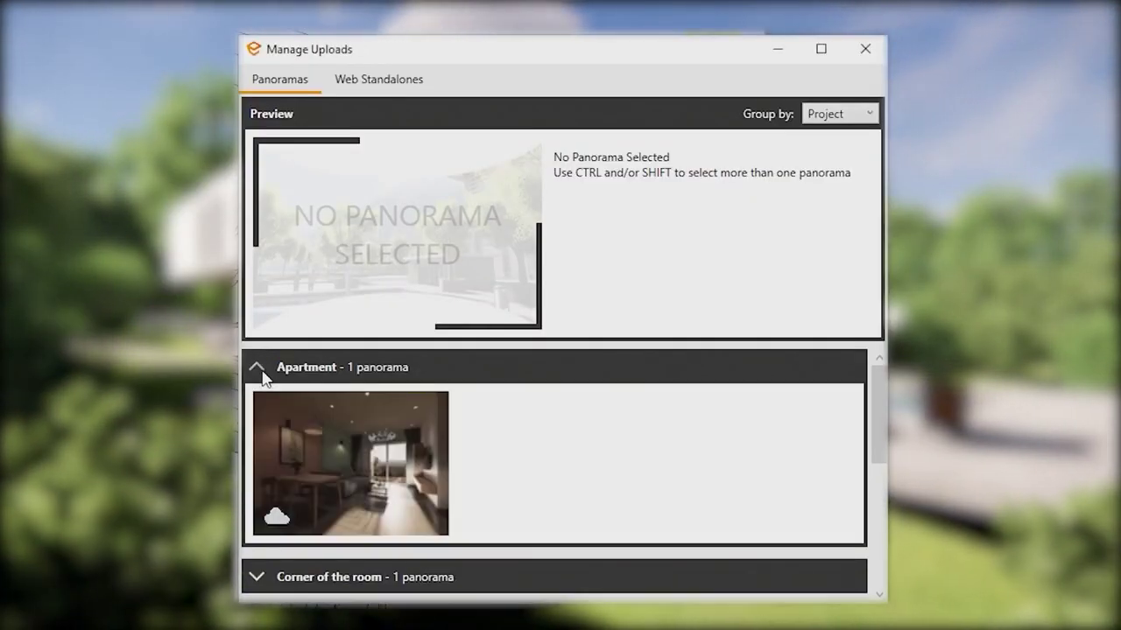
click(350, 464)
mouse_move(571, 330)
click(636, 322)
key(Escape)
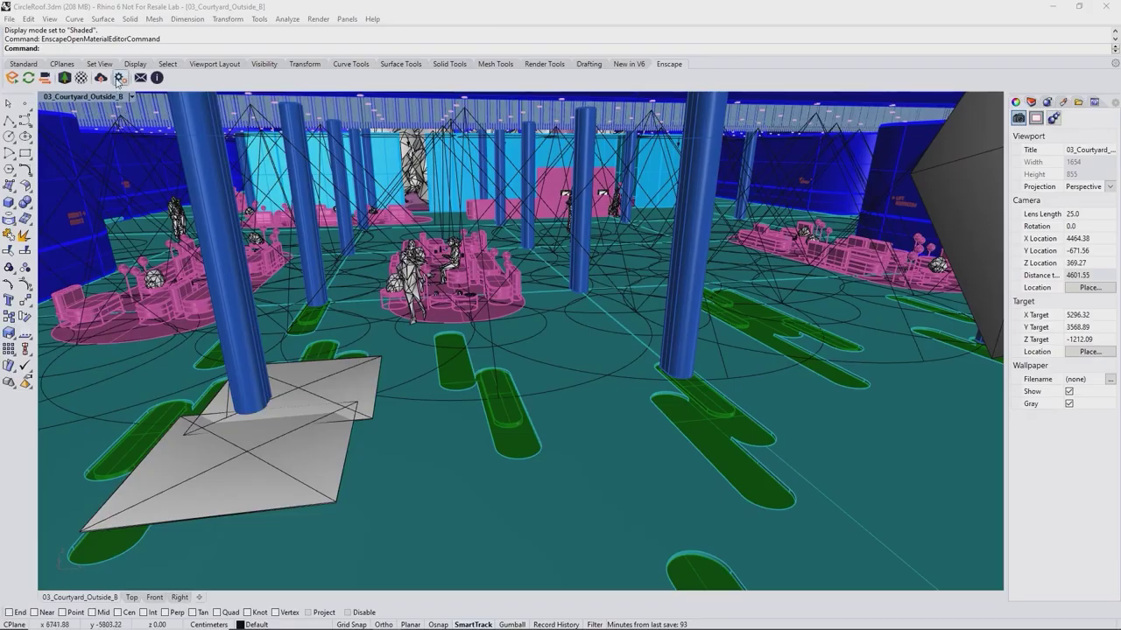
- Open Preferences from the Enscape general settings and view the Language dropdown's interface languages
click(120, 78)
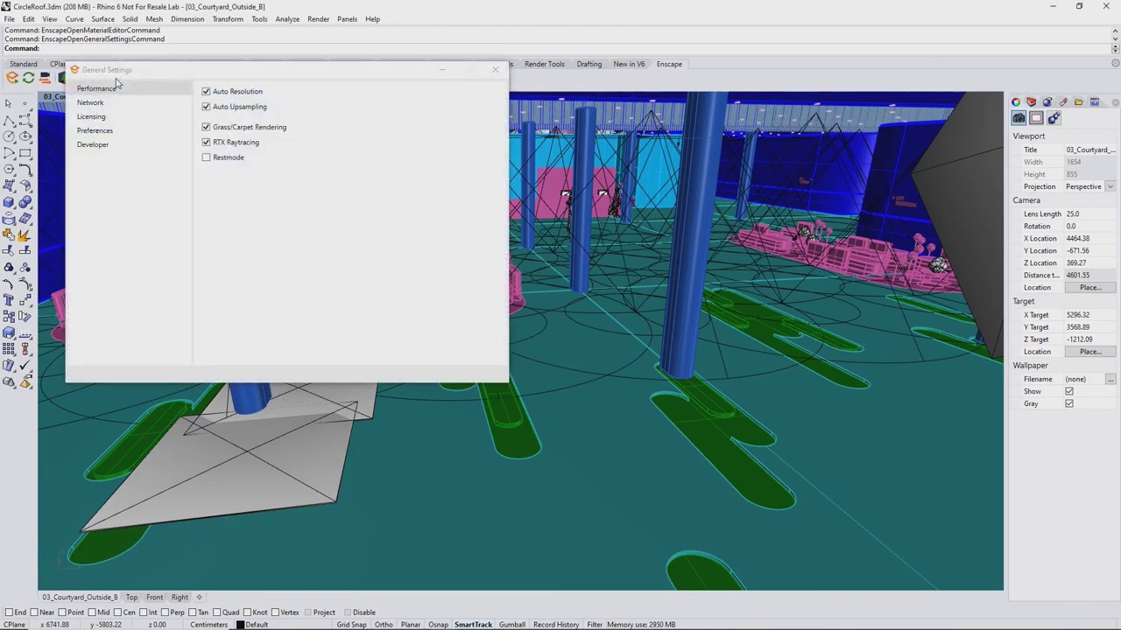
click(93, 131)
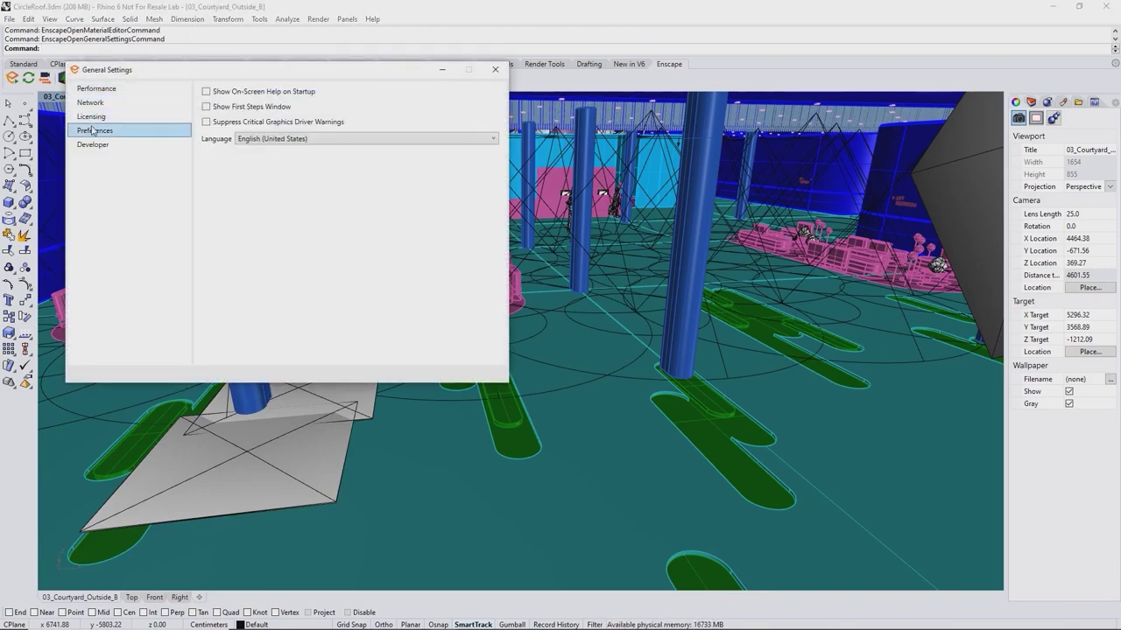
click(271, 140)
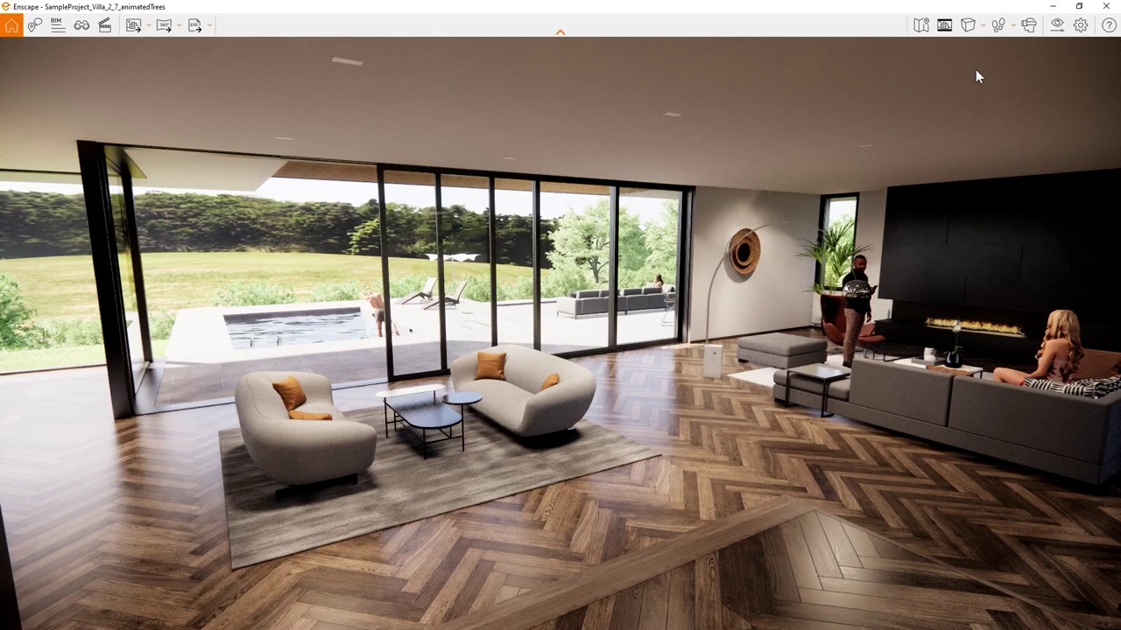
- Open Visual Settings and expand the Presets panel, which lists only the Custom Preset
click(1057, 26)
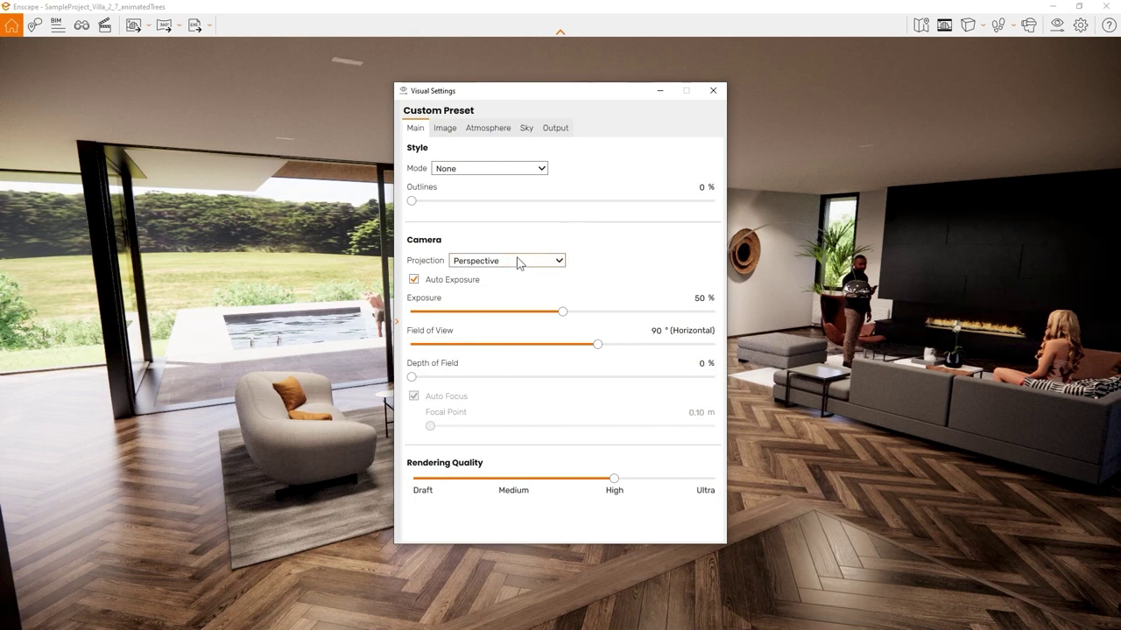
mouse_move(432, 303)
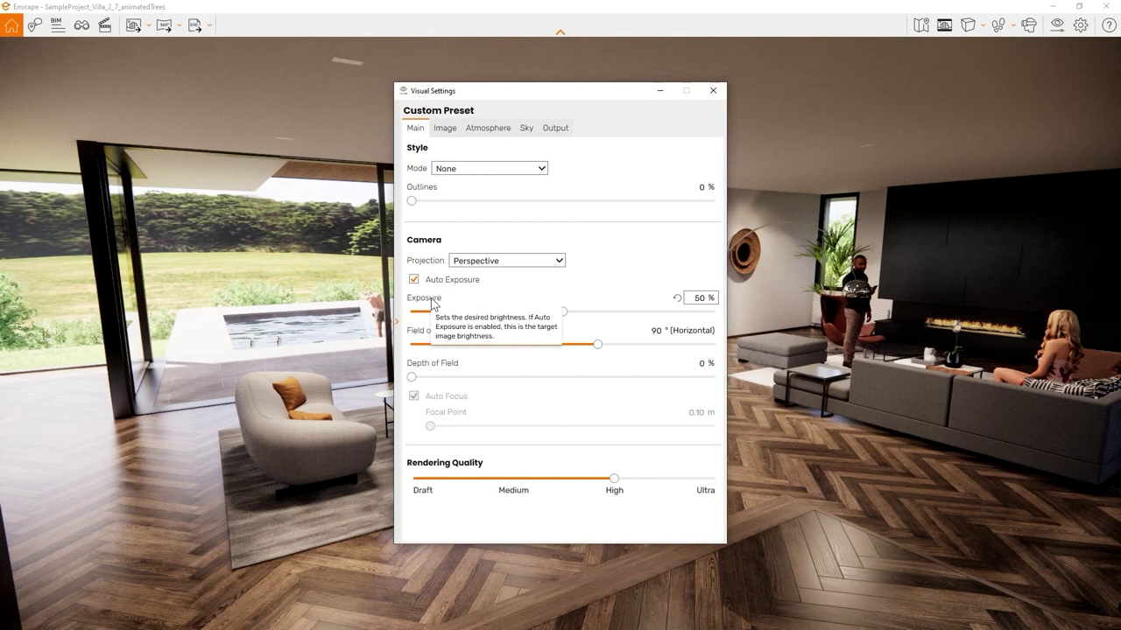
mouse_move(435, 389)
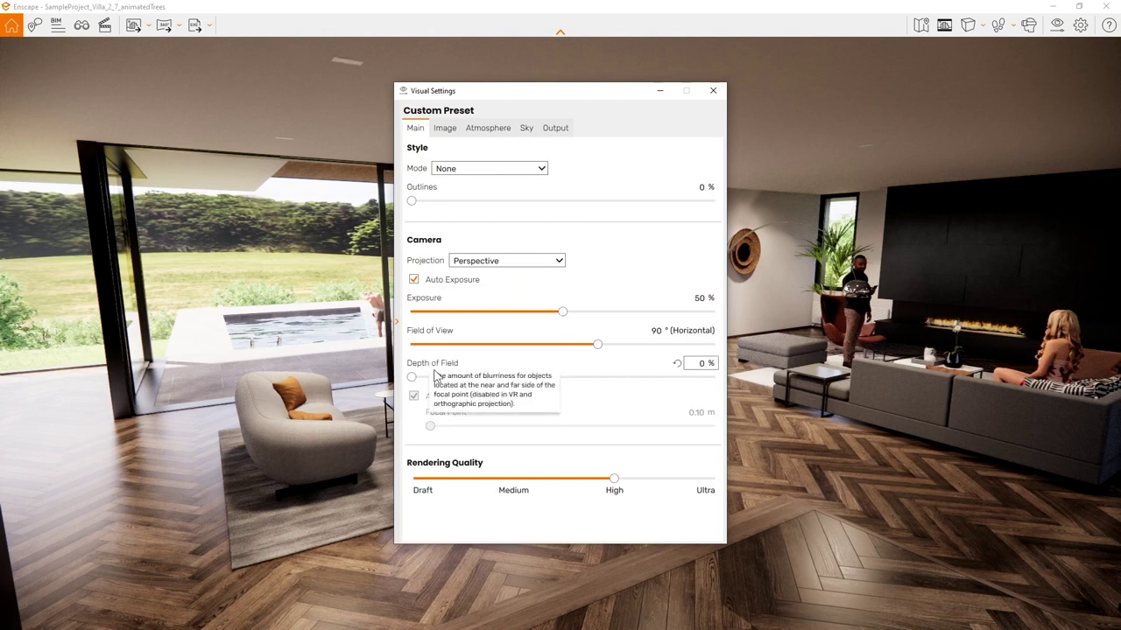
click(395, 323)
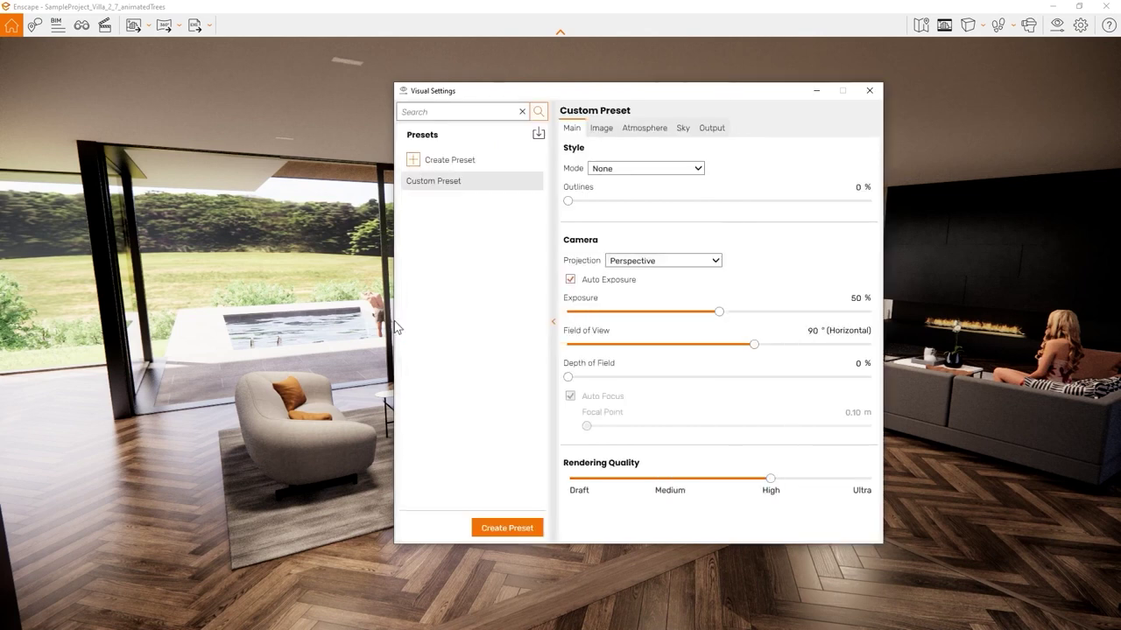
- Create a preset named Paper with White style mode and outlines raised to 21%
click(506, 528)
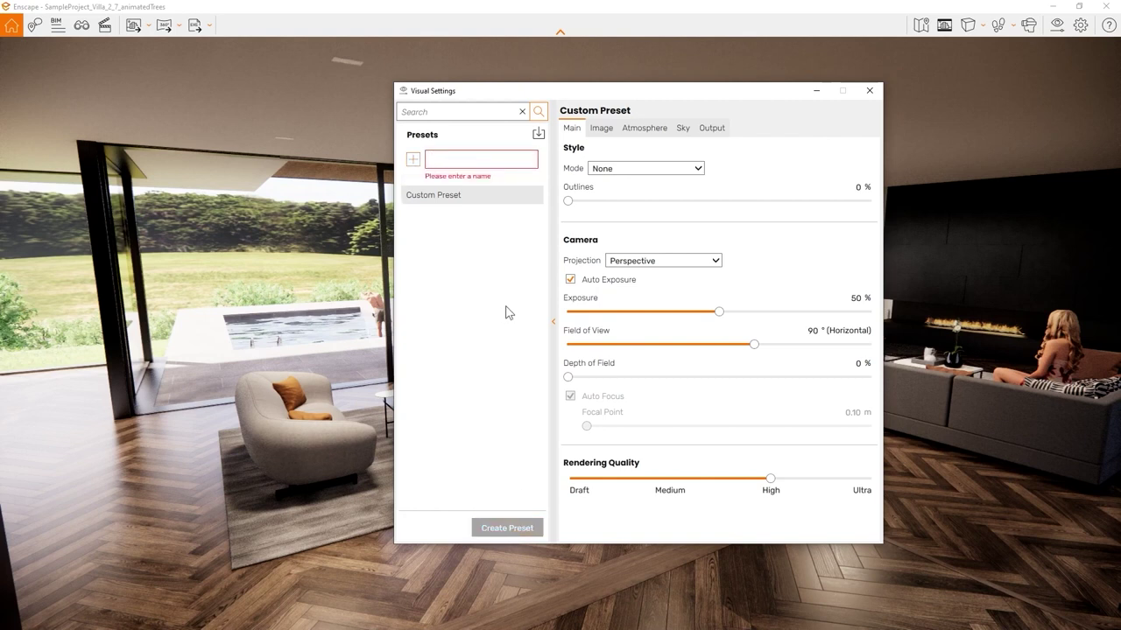
text(Pa)
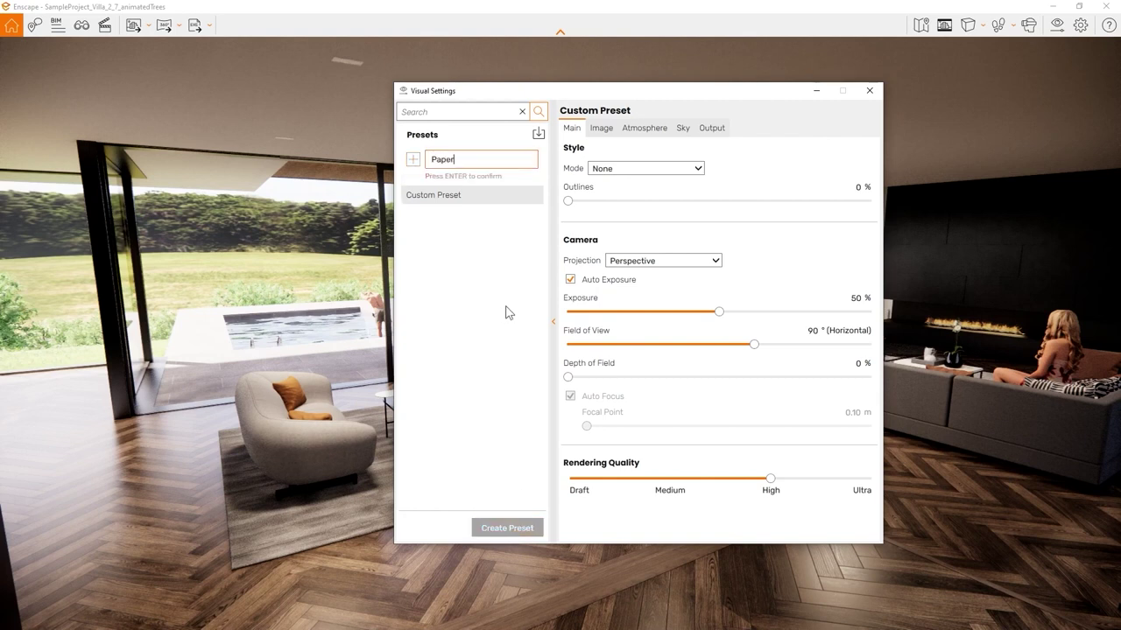
text(per)
key(Return)
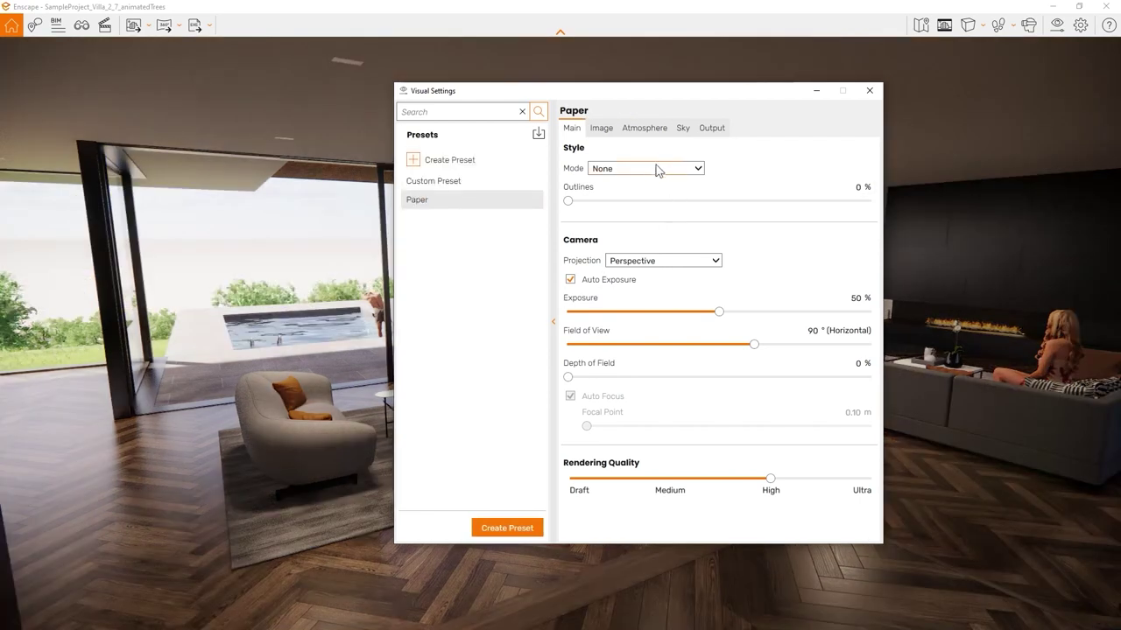
click(664, 171)
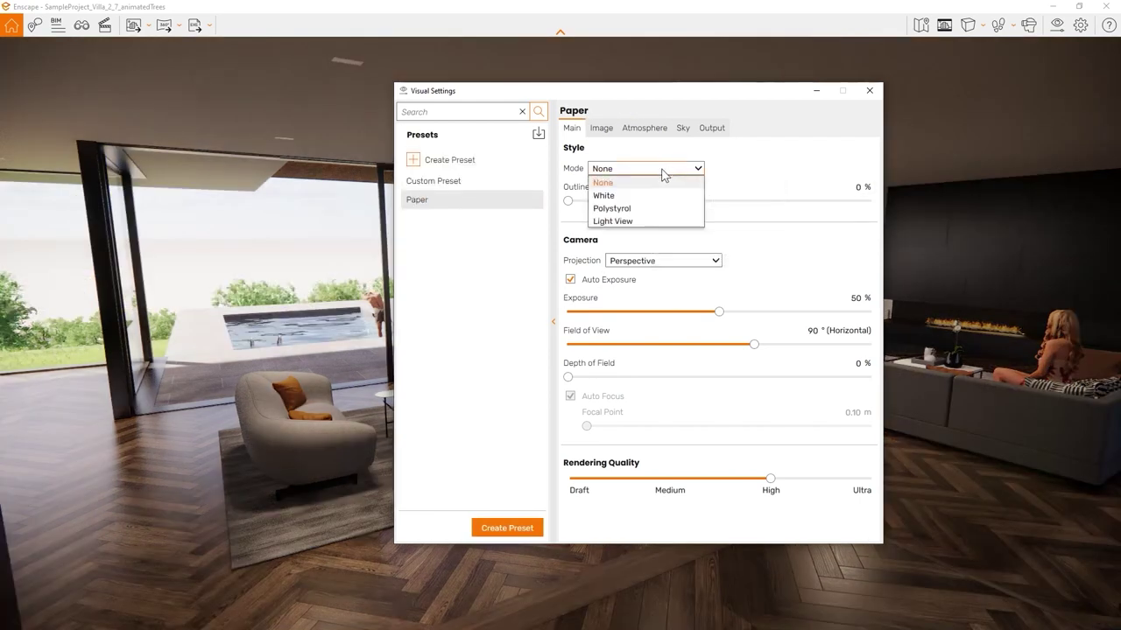
click(631, 195)
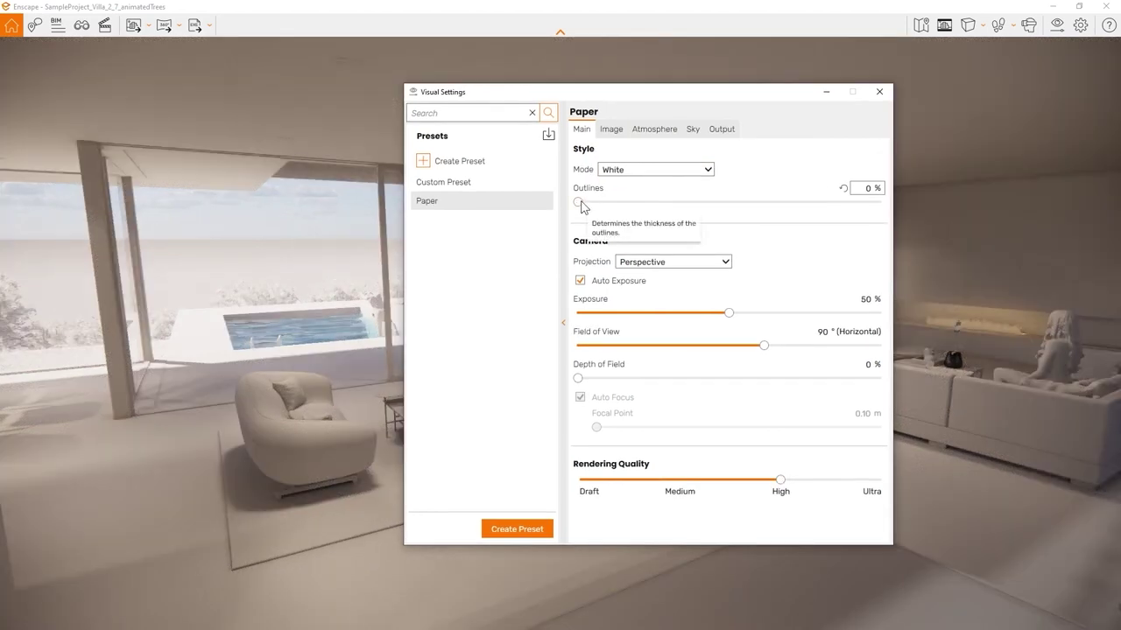
drag(581, 206, 644, 209)
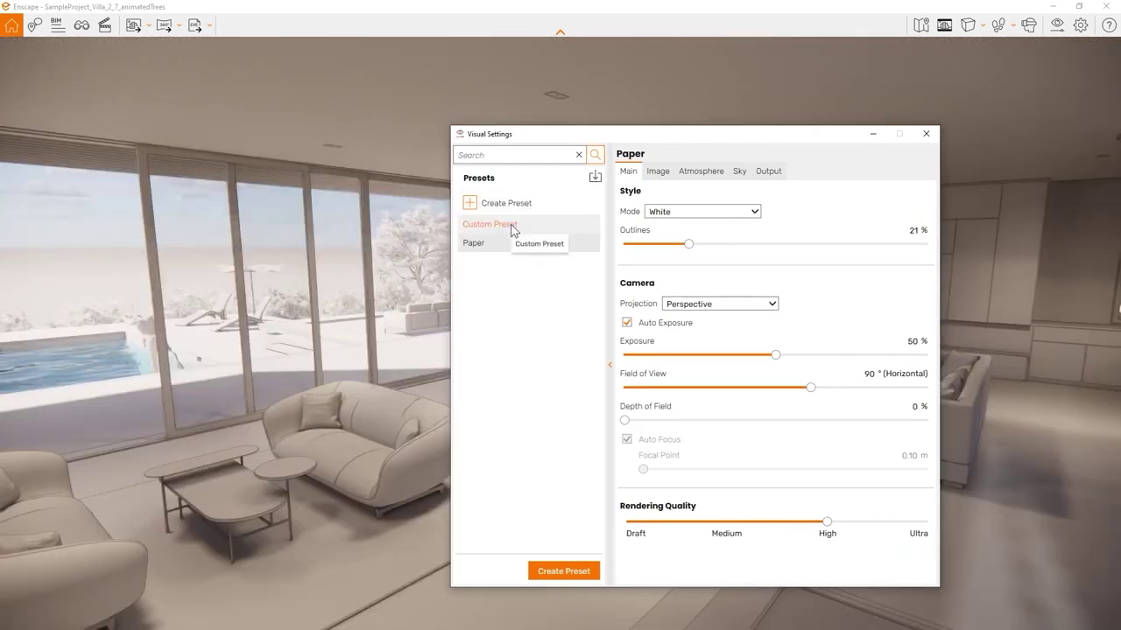
- Compare Custom Preset against Paper, then move the settings window further right
click(511, 225)
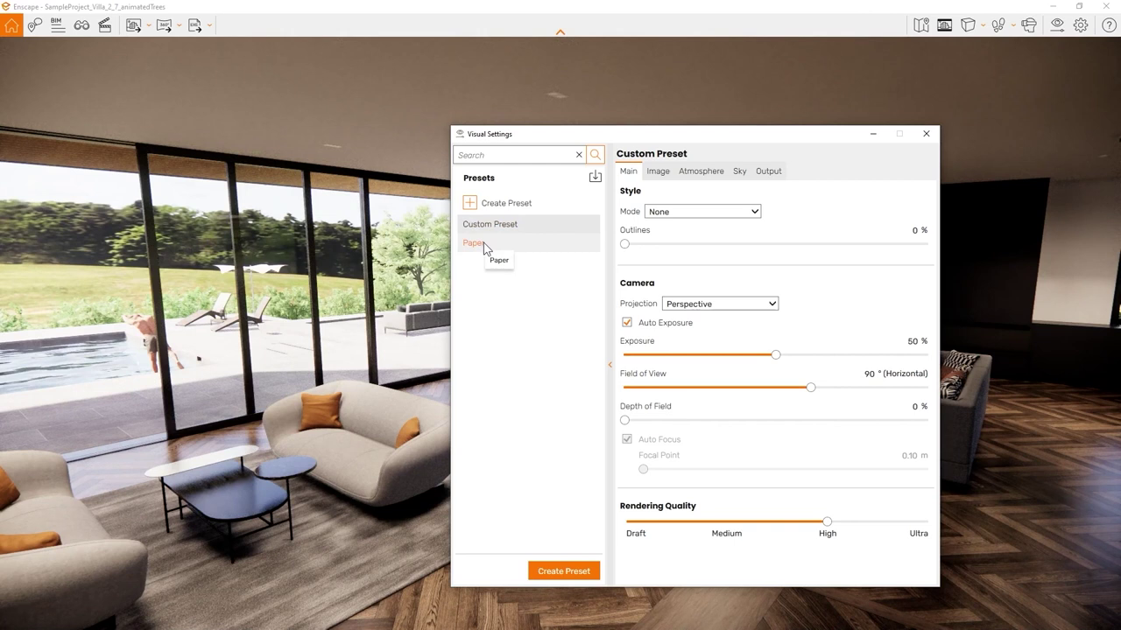
click(486, 249)
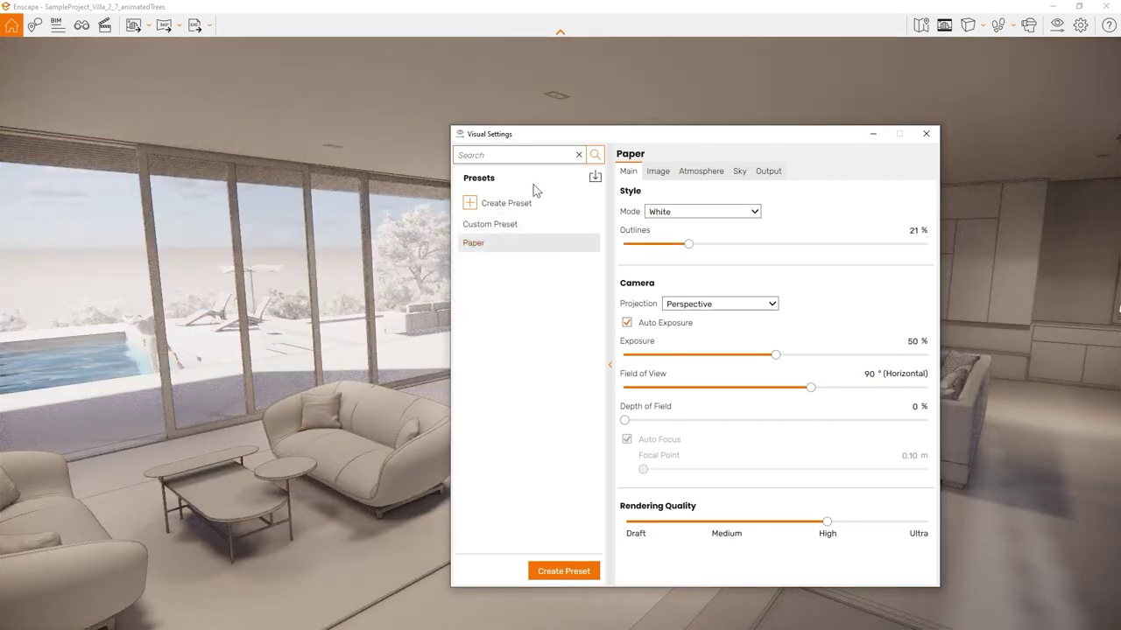
drag(626, 140, 696, 136)
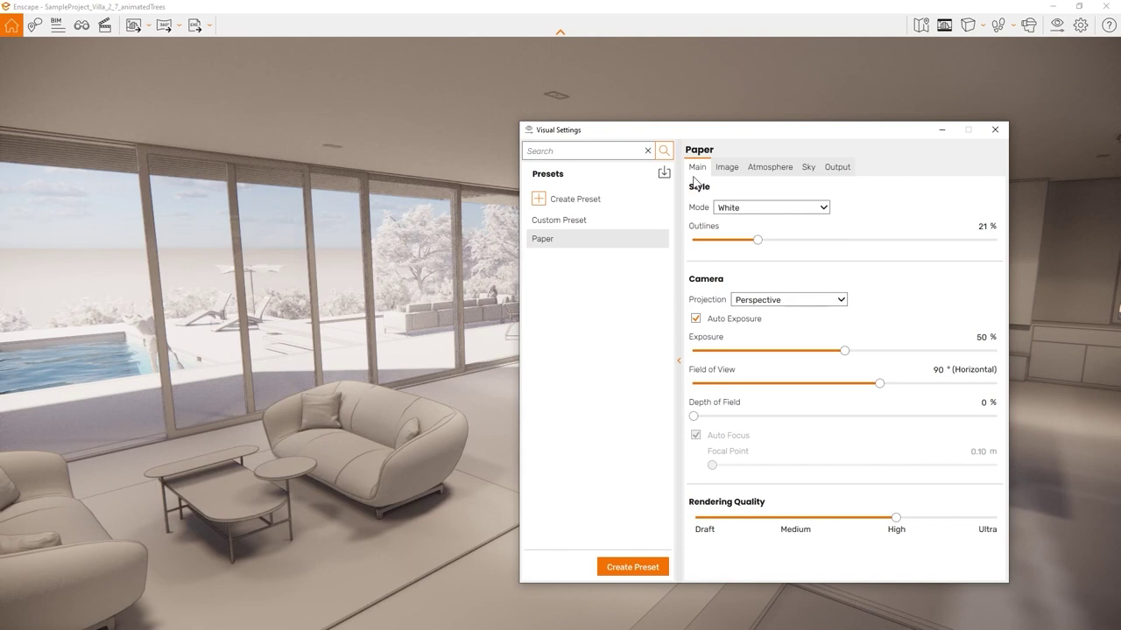
- Switch the style mode to Polystyrol and advance the time of day with U and I
click(794, 210)
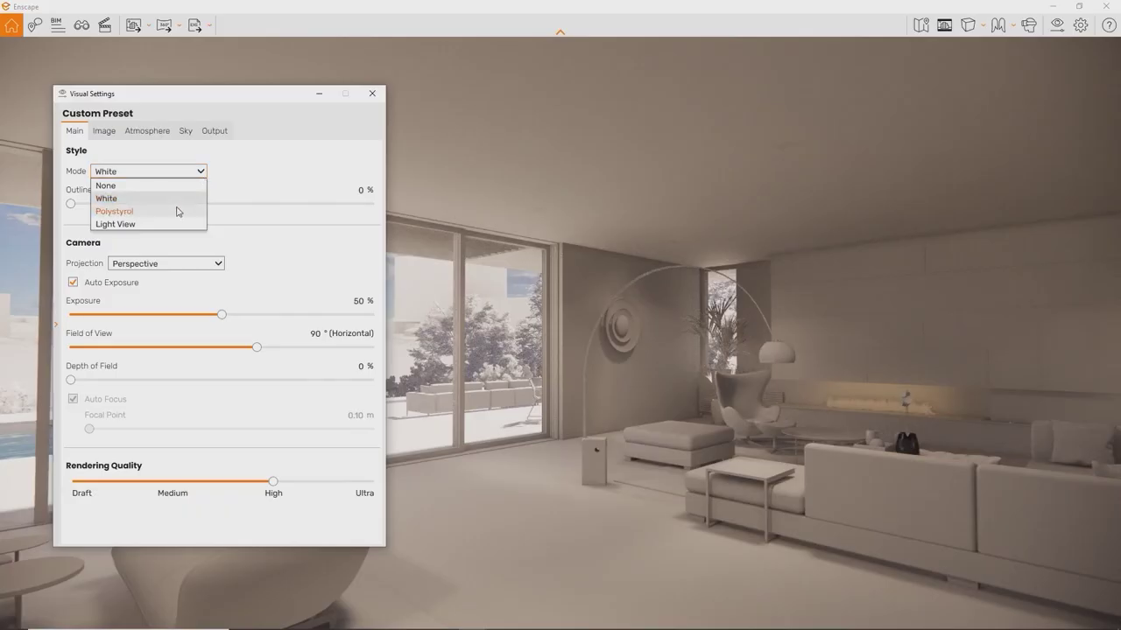
click(180, 211)
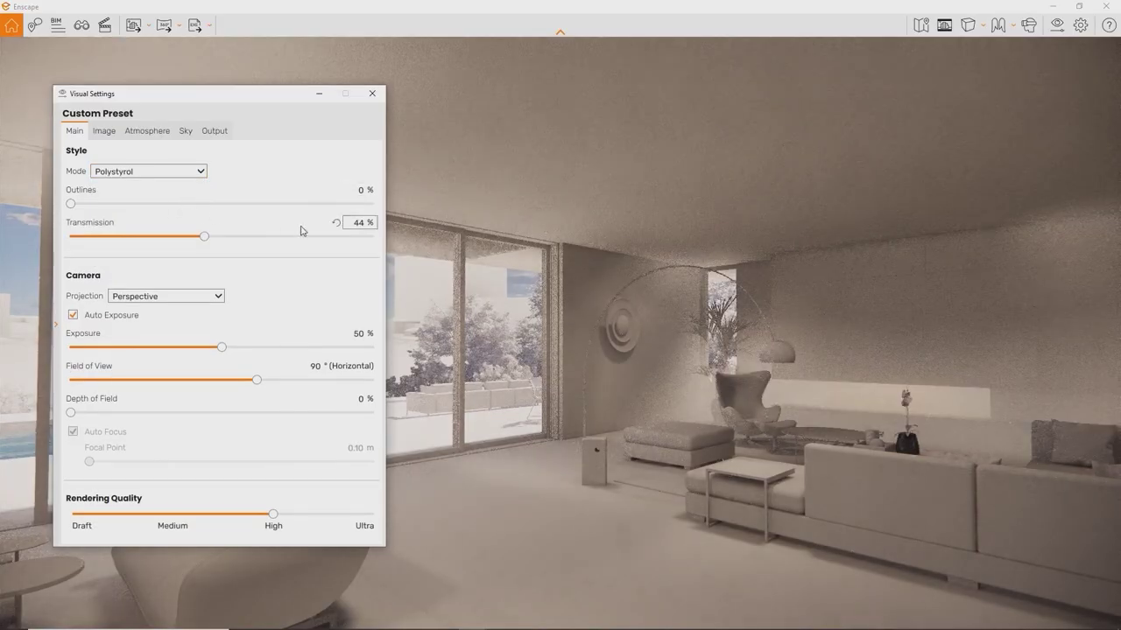
click(525, 300)
key(u)
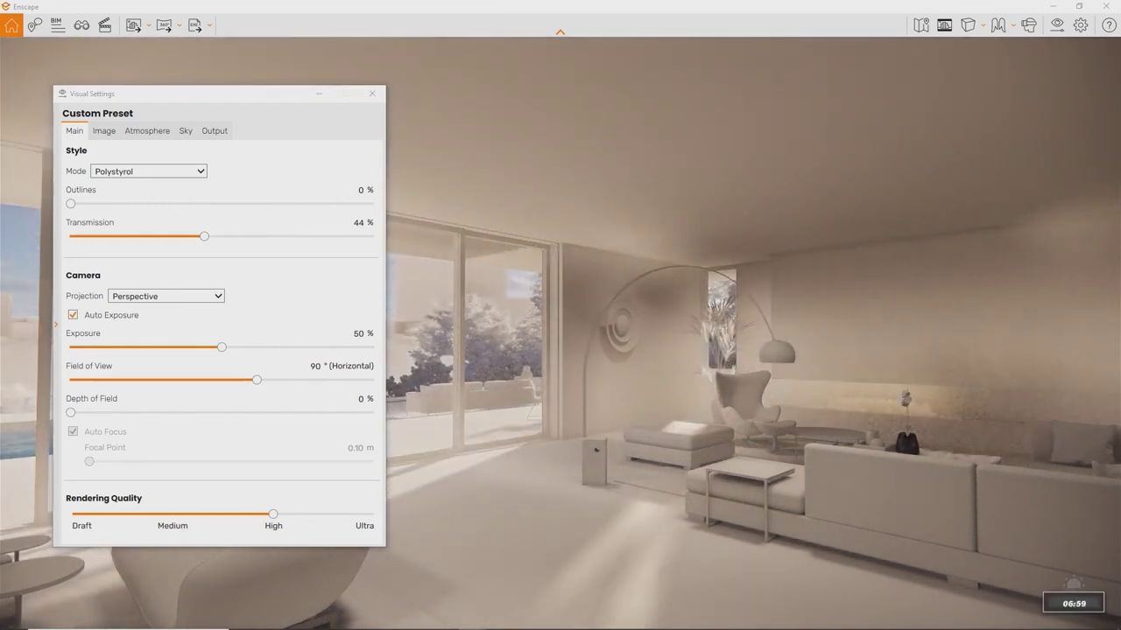
key(i)
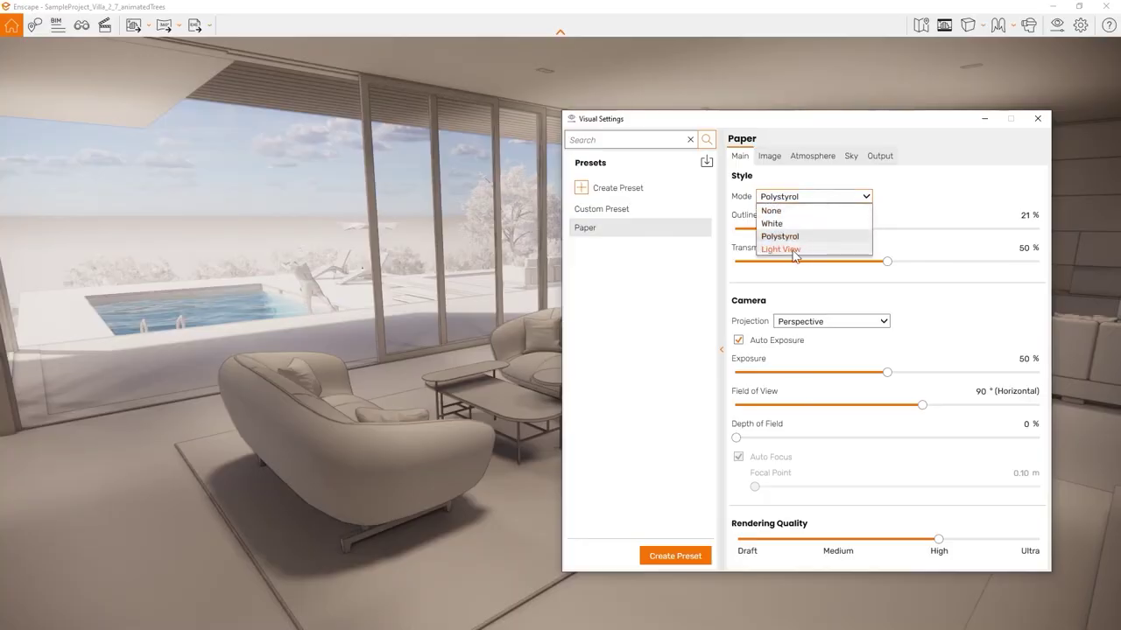
- Switch to the Light View heat map and move the time of day earlier
click(794, 254)
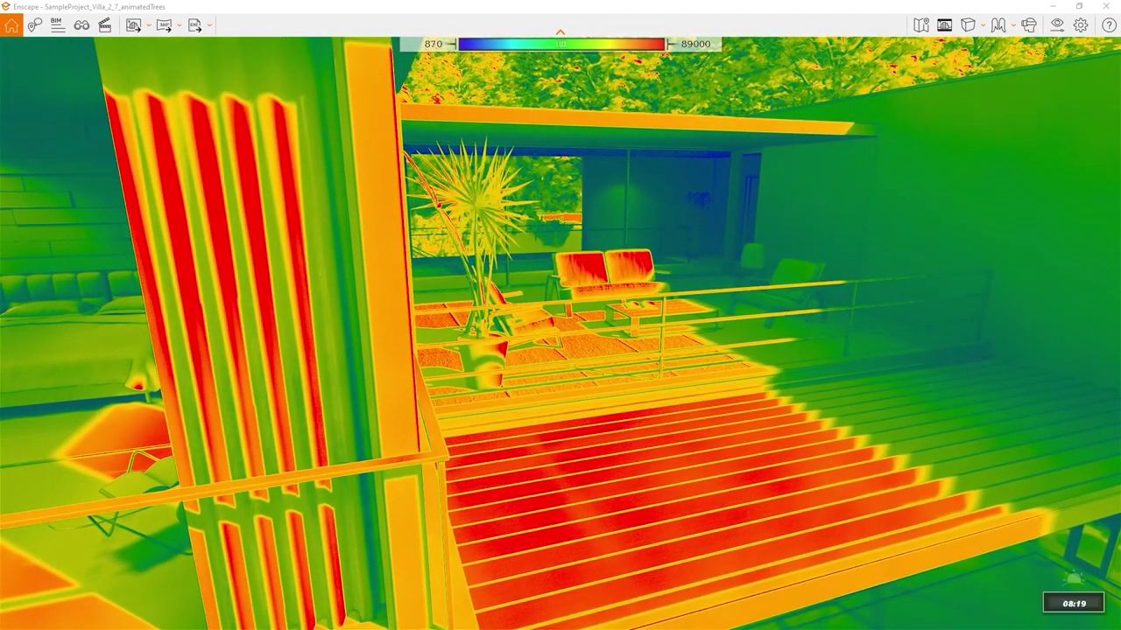
key(u)
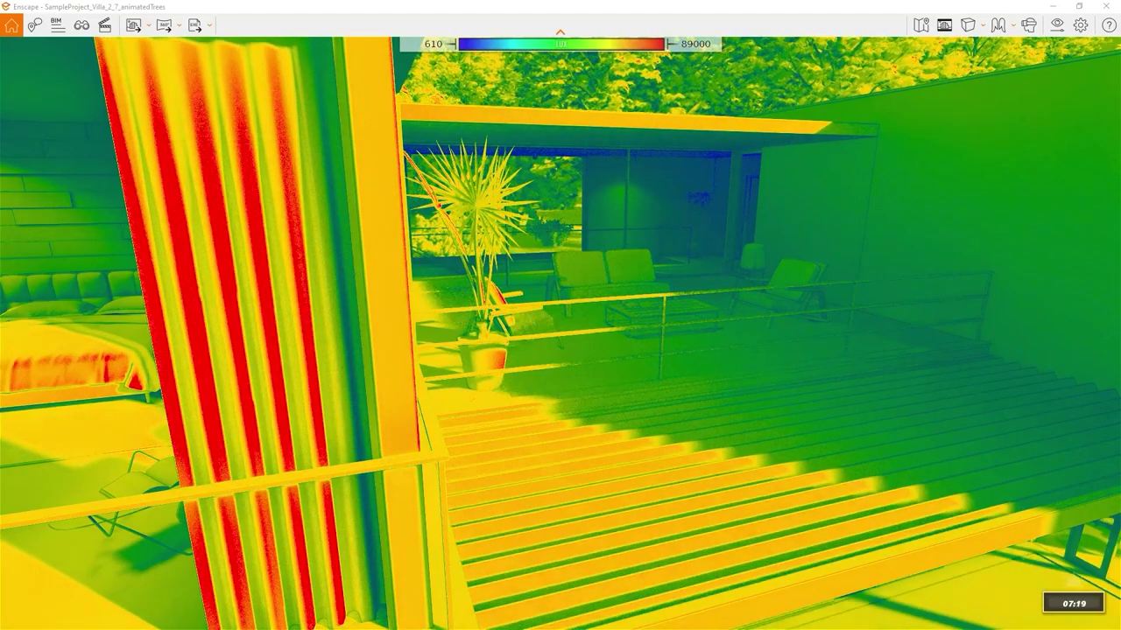
key(u)
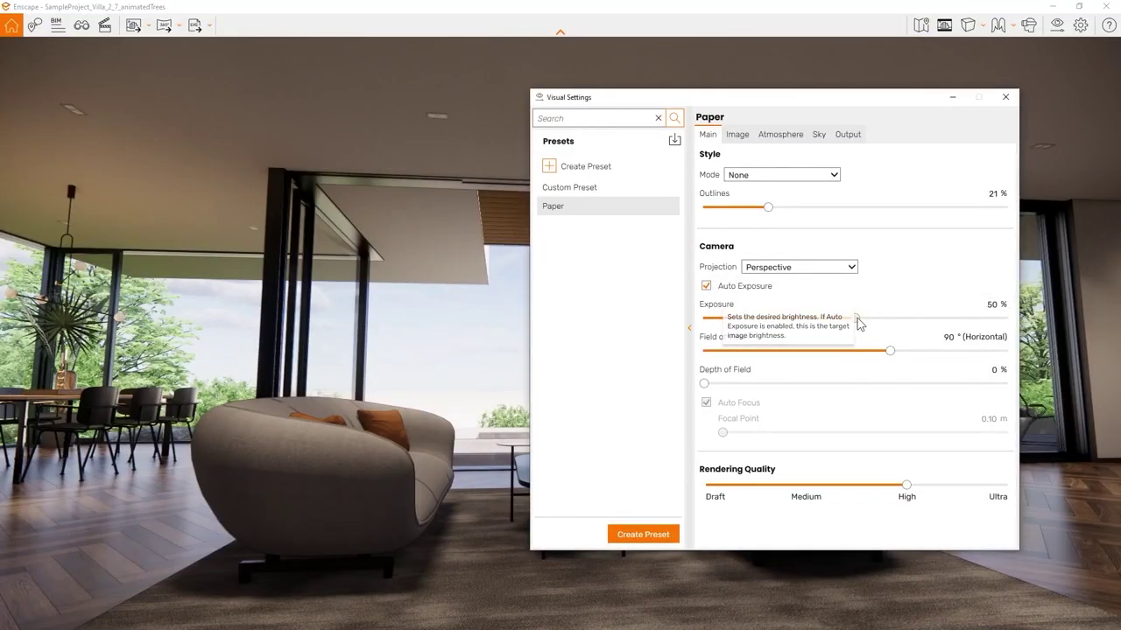
- Raise exposure to 55%, add 19% depth of field, and focus manually at 4.19 m
drag(857, 318, 805, 373)
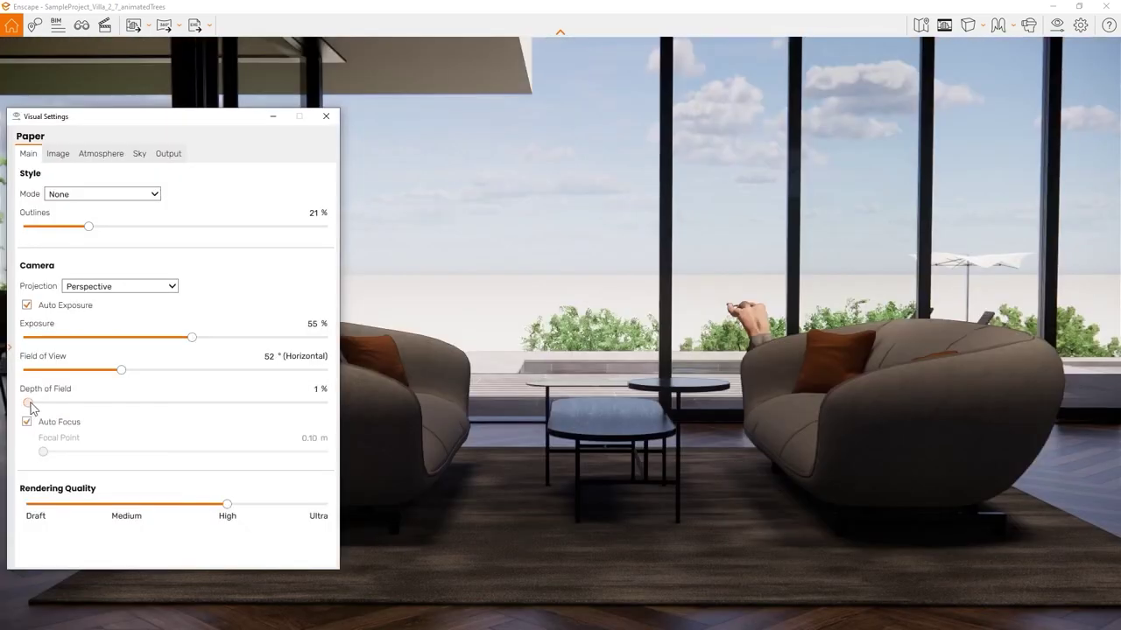
drag(30, 407, 39, 403)
click(27, 421)
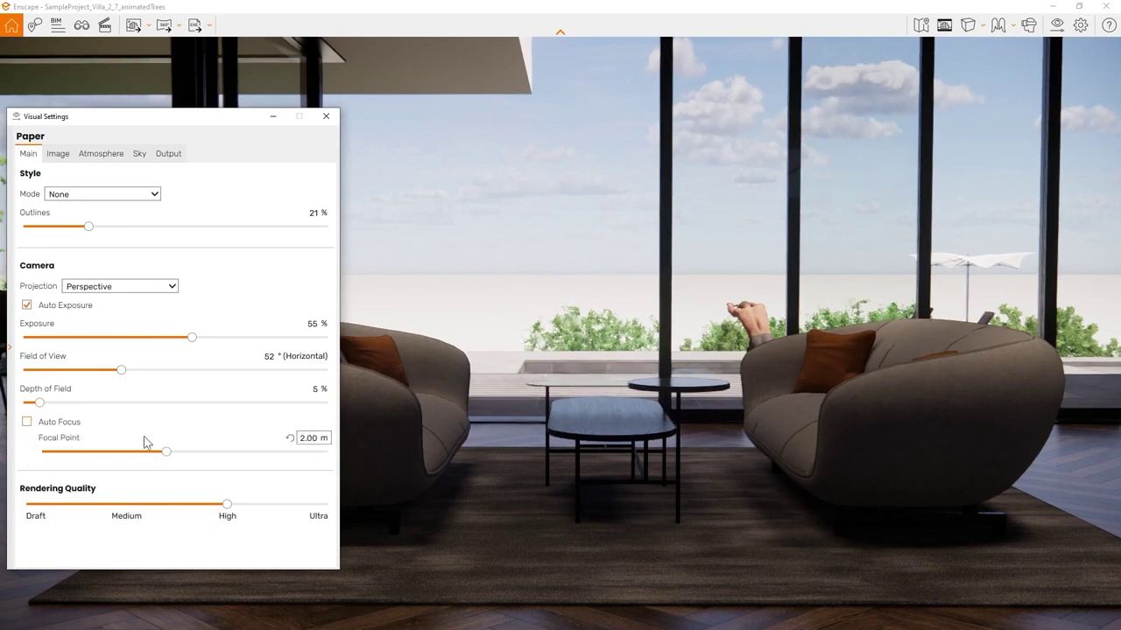
drag(172, 456, 204, 461)
drag(40, 402, 85, 409)
drag(199, 451, 196, 452)
- In image settings, try auto contrast then turn it off, and boost saturation to 119%
click(58, 154)
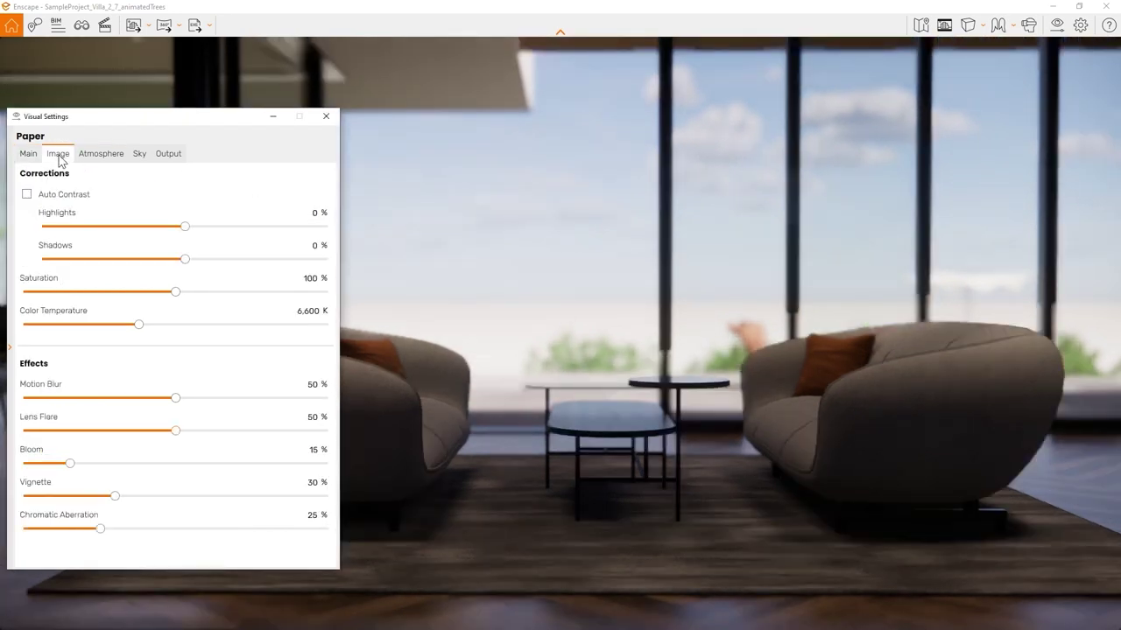
click(27, 194)
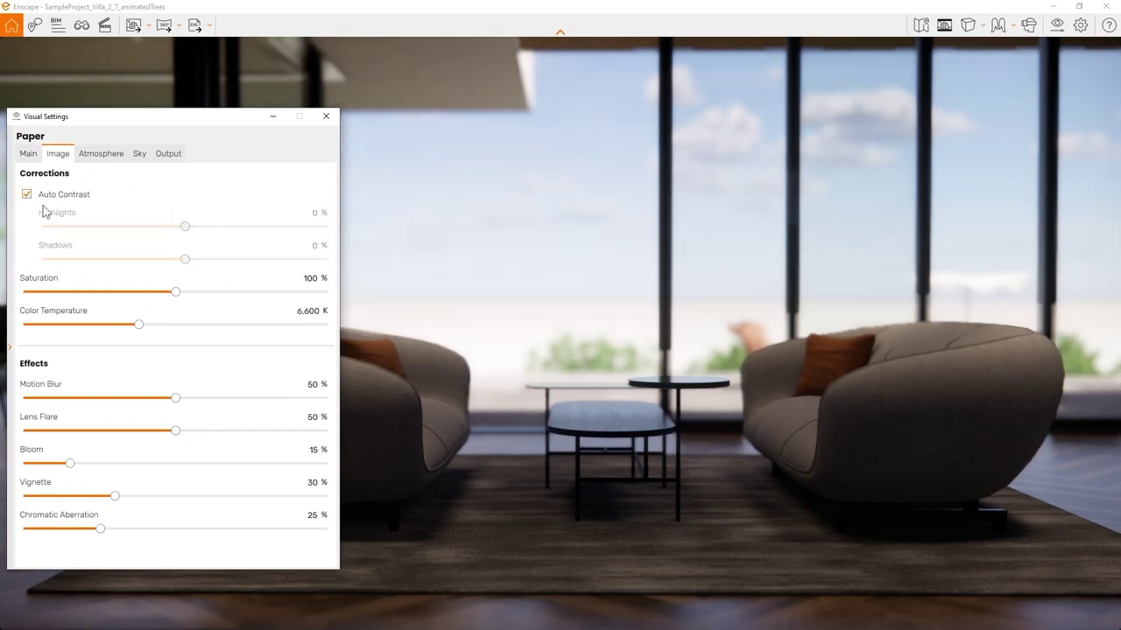
click(27, 194)
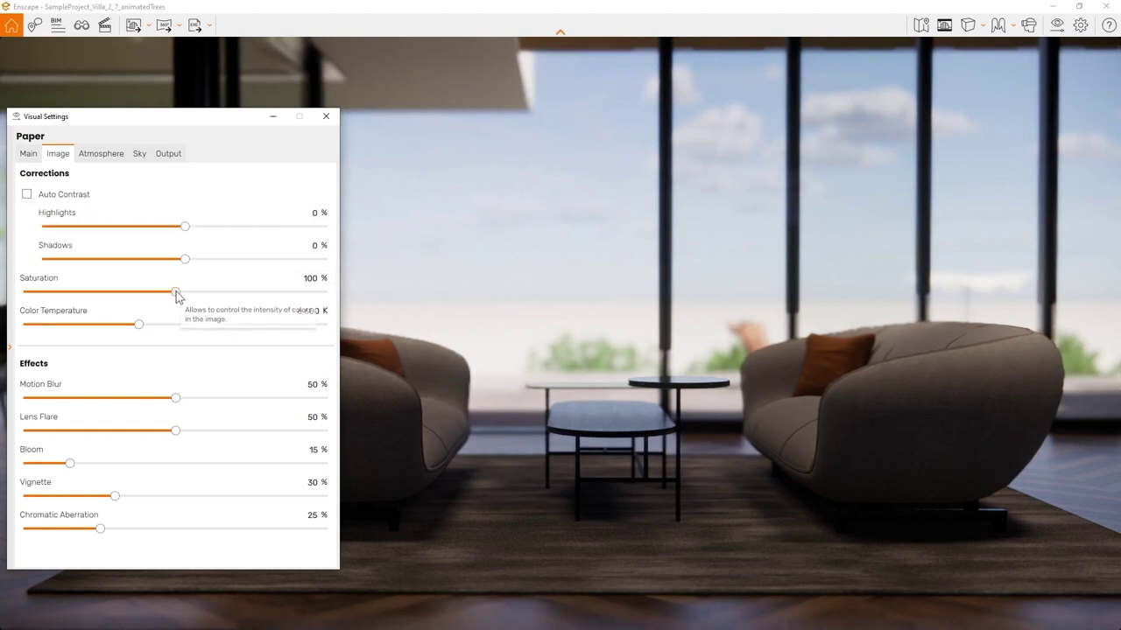
mouse_move(178, 292)
mouse_down()
mouse_move(240, 297)
mouse_move(176, 293)
mouse_up()
- Thicken the fog, brighten the night sky, and make shadows slightly sharper
click(101, 156)
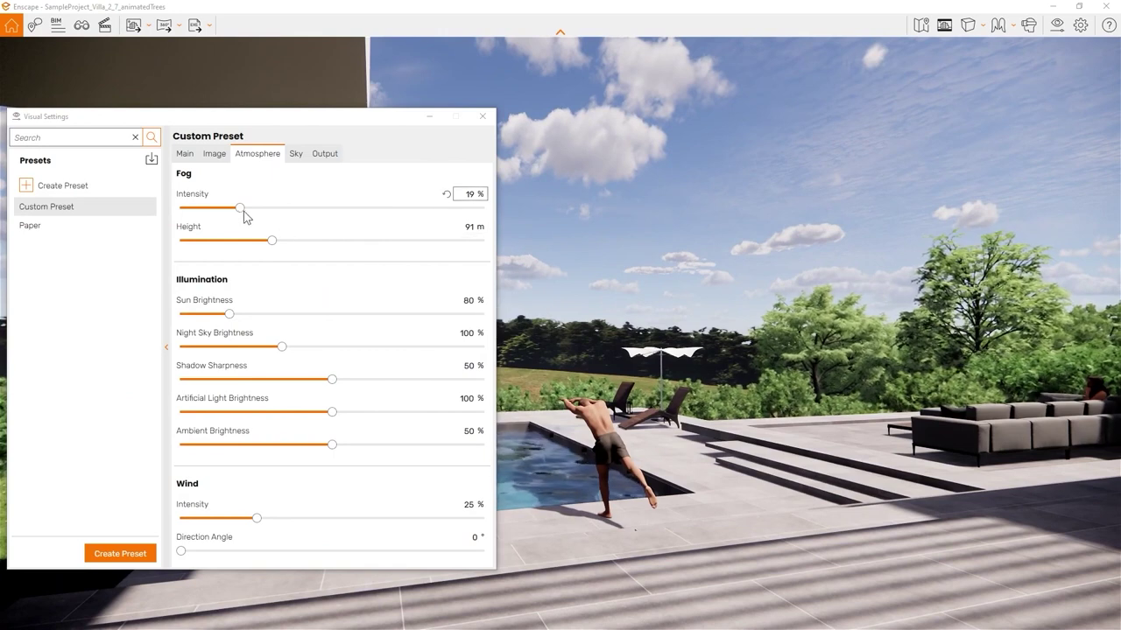
drag(243, 216, 283, 218)
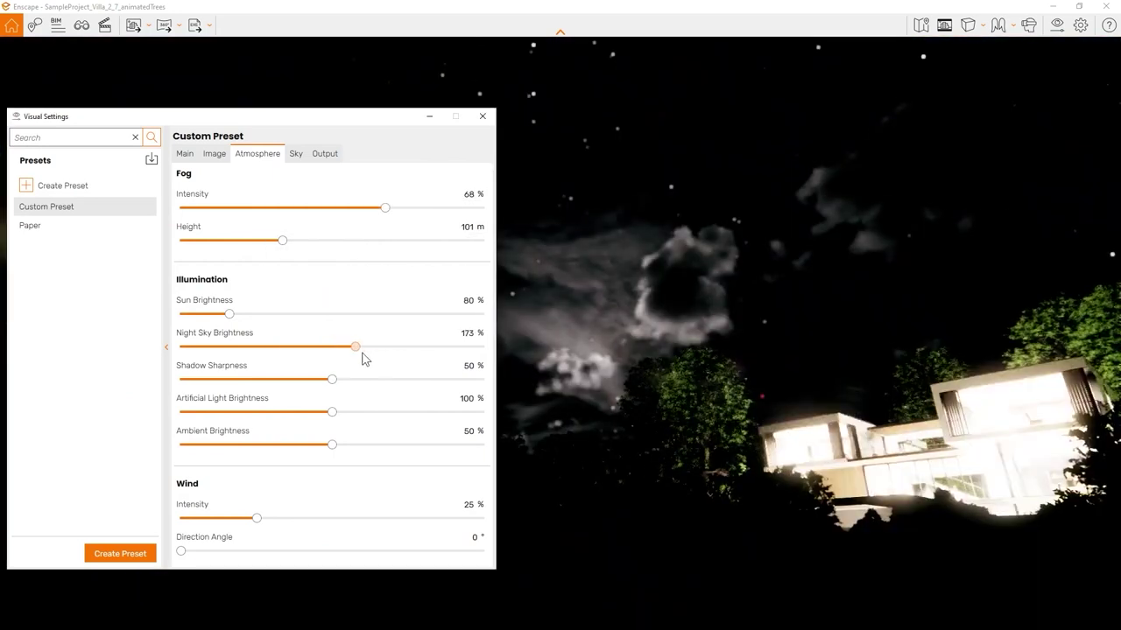
drag(363, 354, 522, 350)
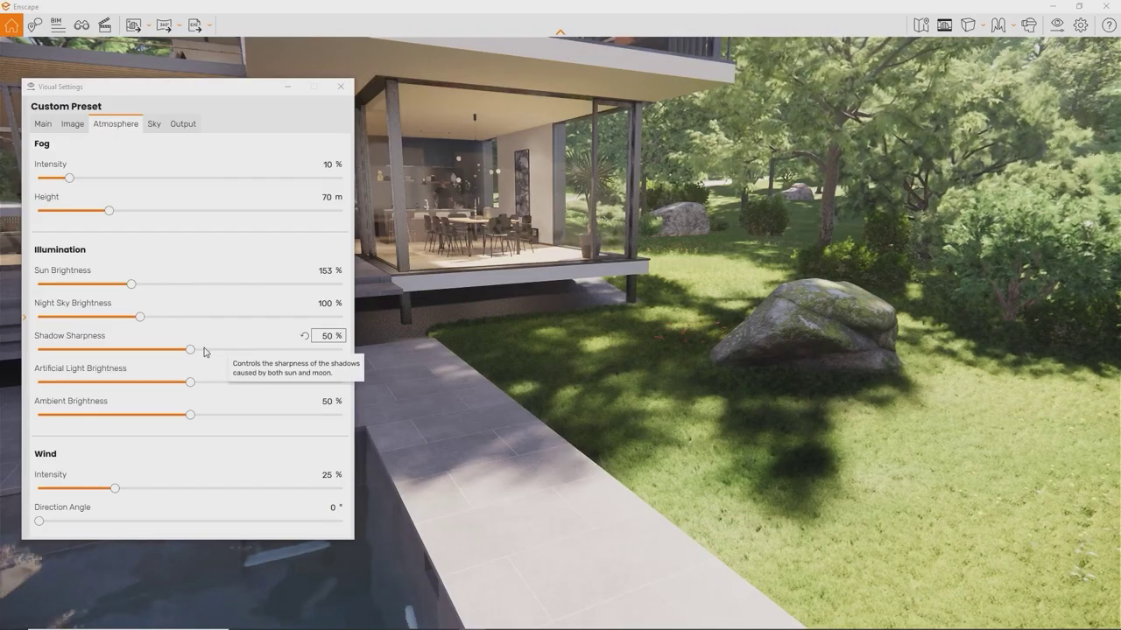
drag(190, 350, 360, 344)
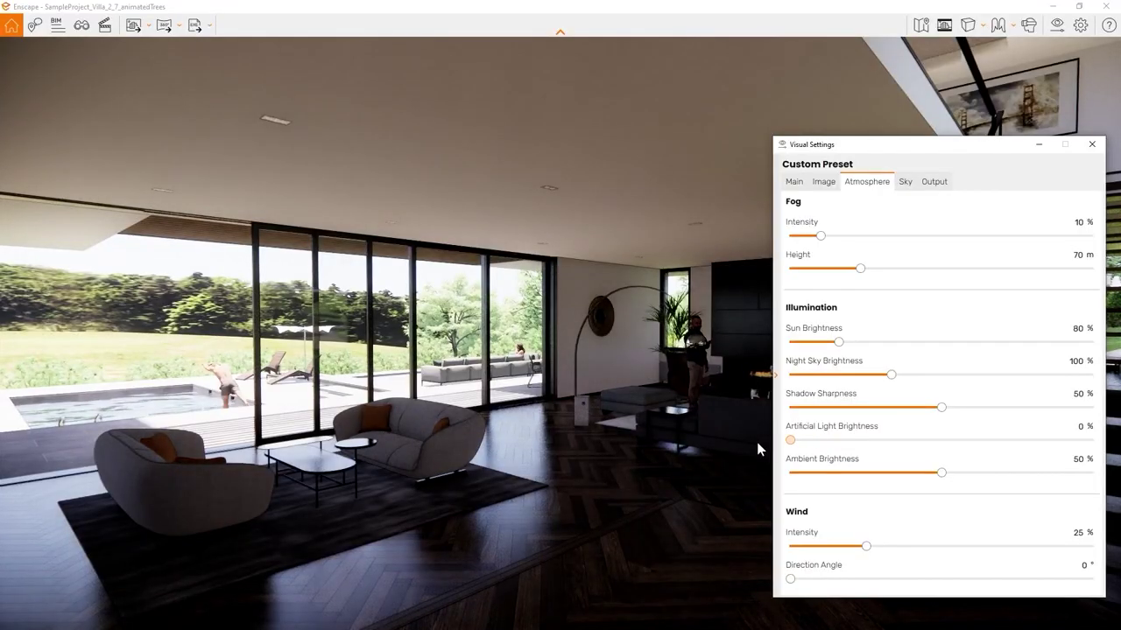
- Reset artificial light brightness to 100% after adjusting it, and close Visual Settings
drag(790, 440, 1095, 446)
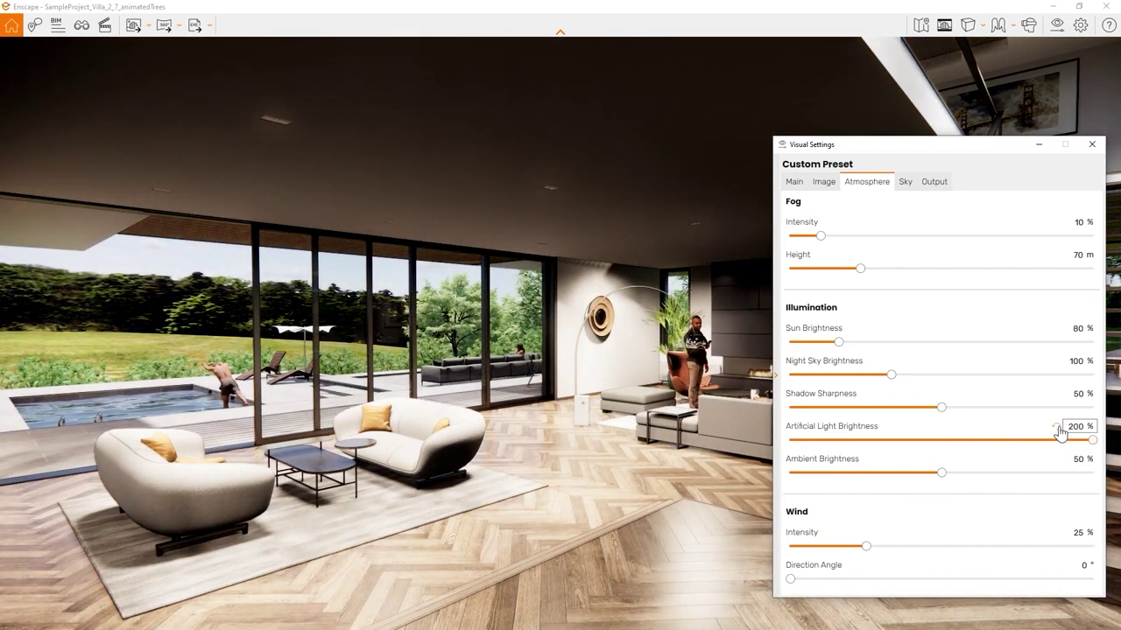
double_click(1059, 430)
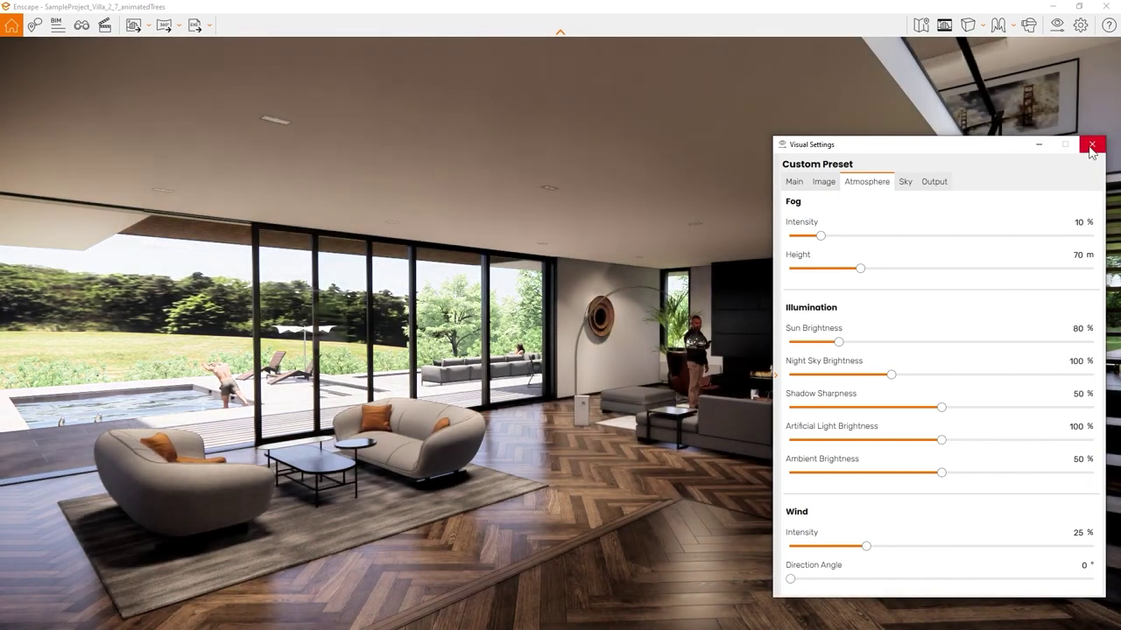
click(1092, 146)
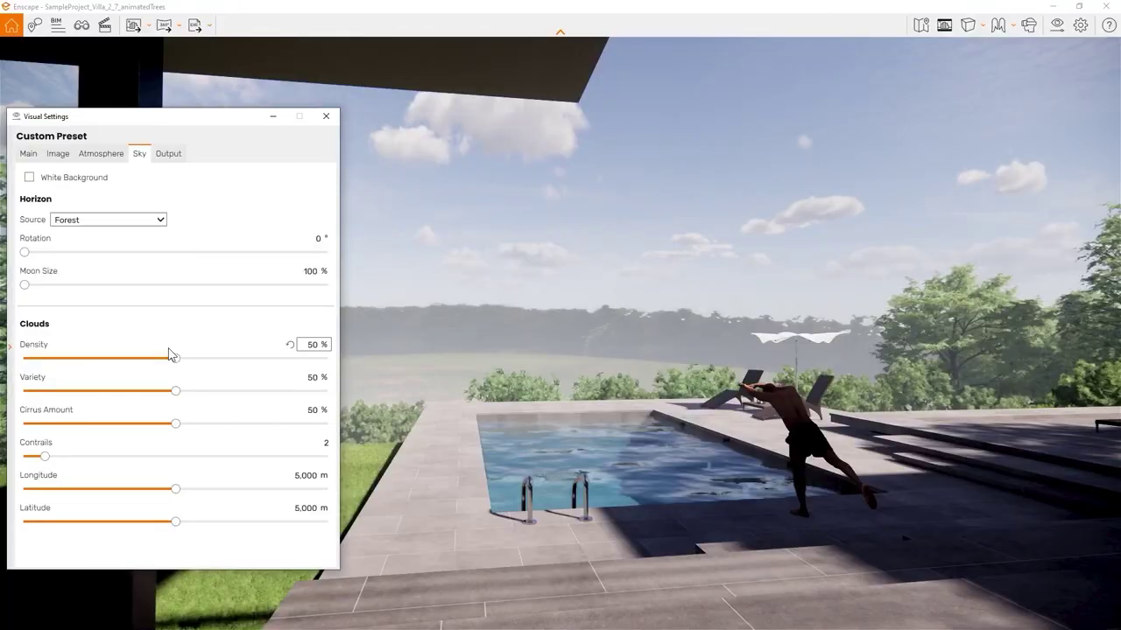
- Preview desert, forest and city horizons, settling on the snowy Mountains horizon
click(140, 220)
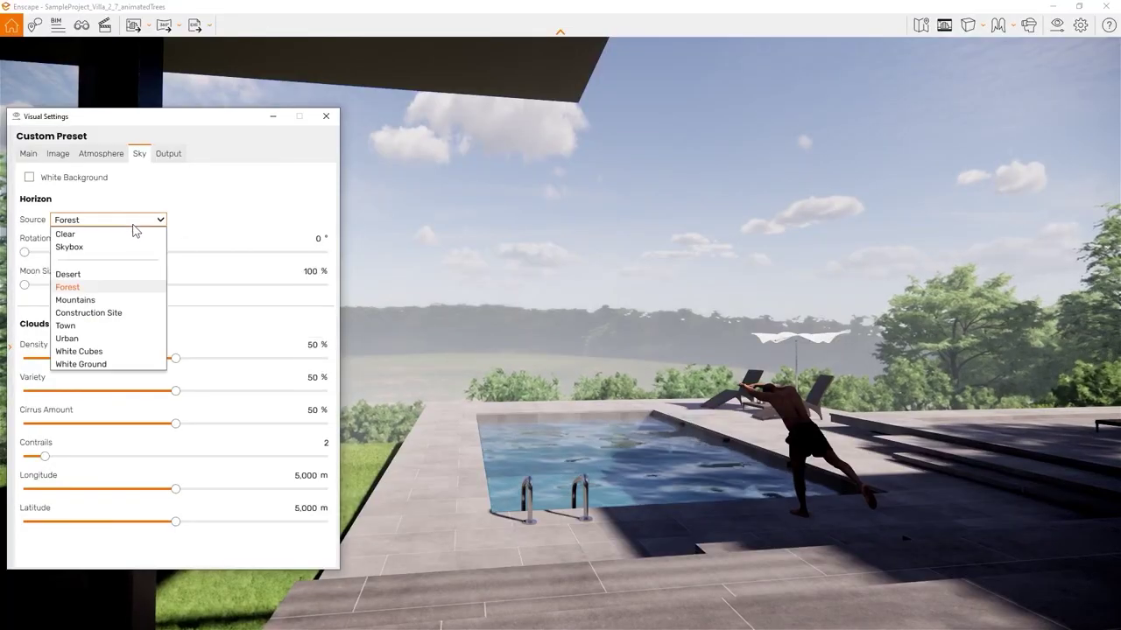
click(83, 274)
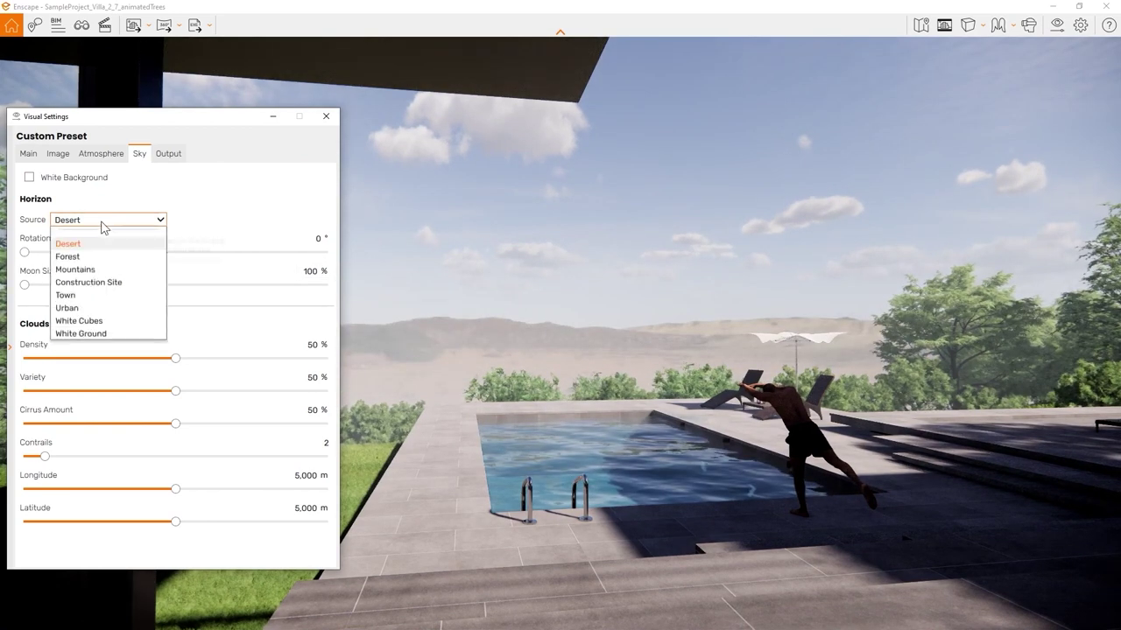
click(101, 224)
click(87, 284)
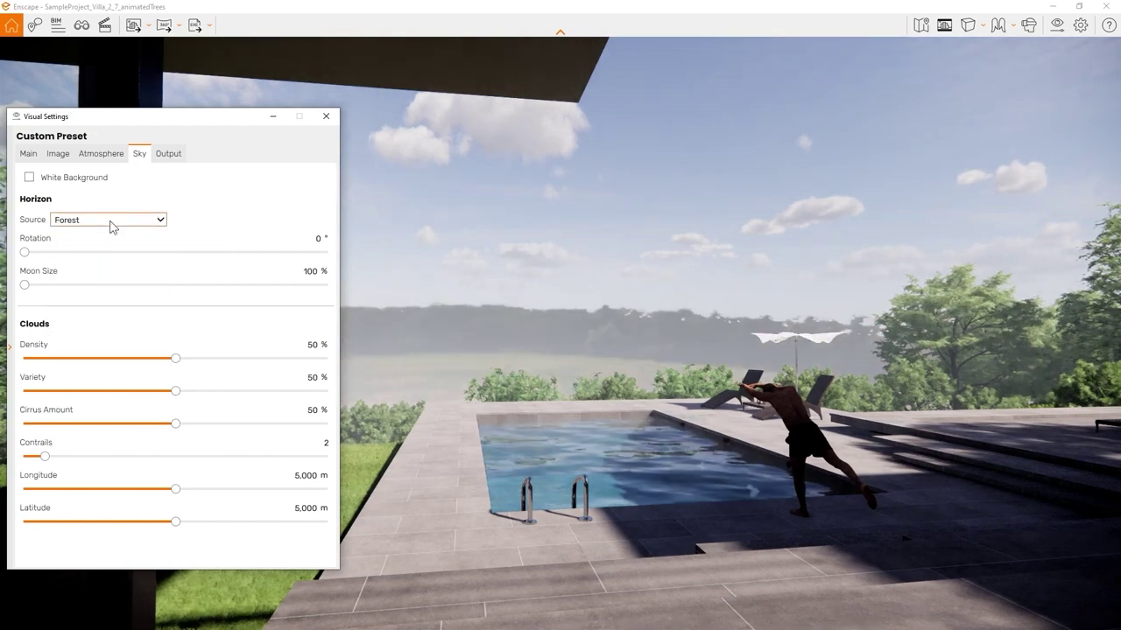
click(107, 223)
click(98, 301)
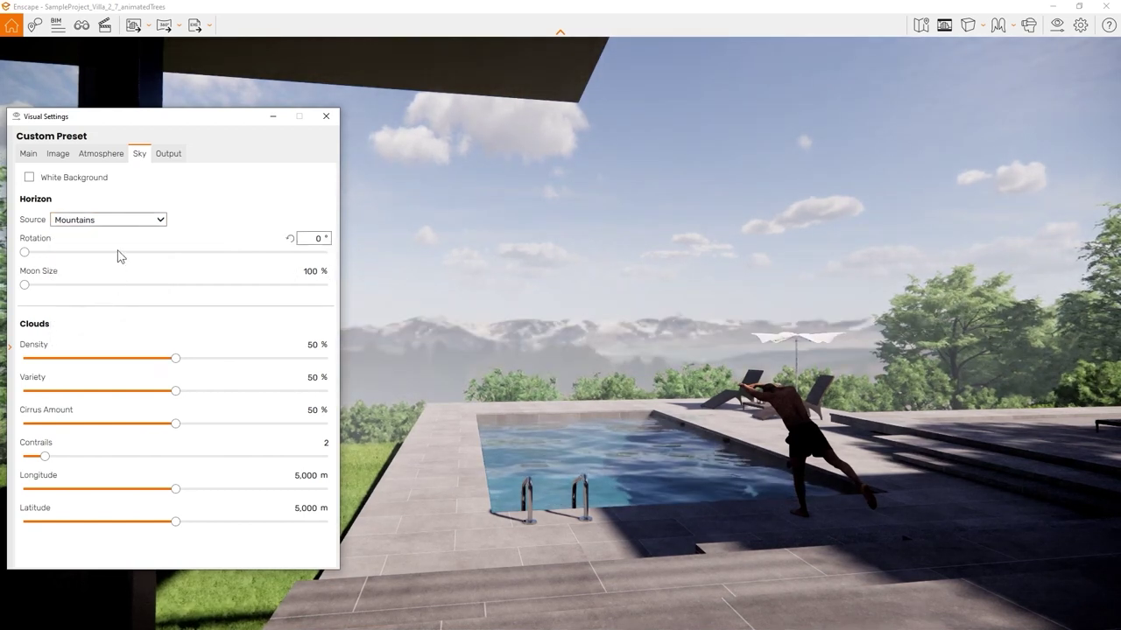
click(140, 220)
click(123, 314)
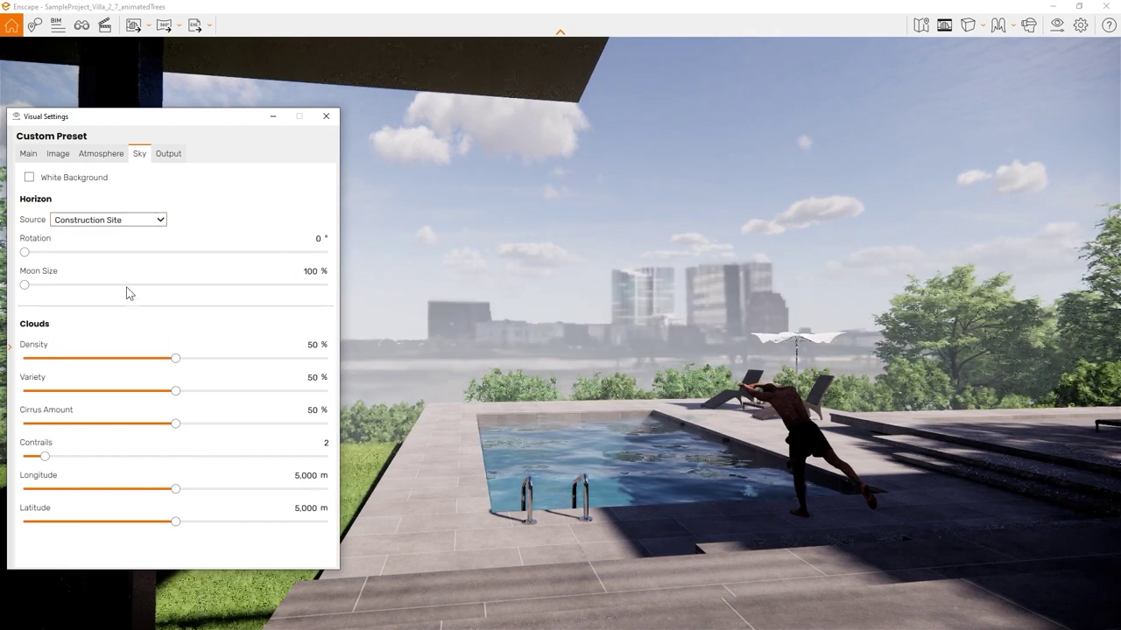
key(Up)
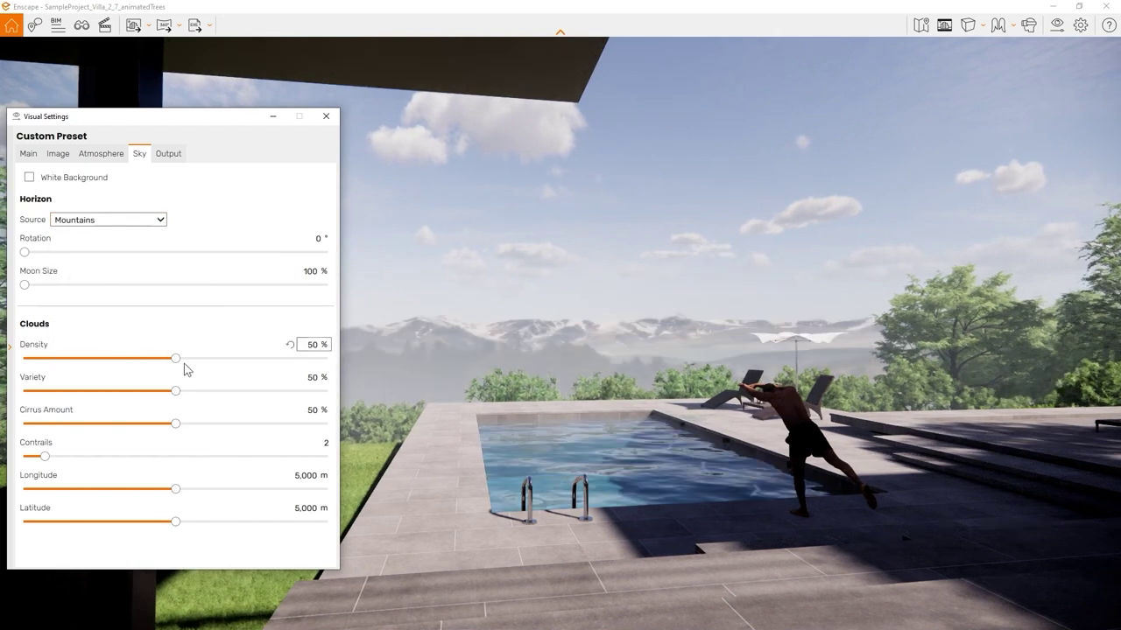
- Set clouds to density 92%, variety 66% and cirrus amount 21%
drag(178, 364, 302, 358)
drag(175, 391, 224, 390)
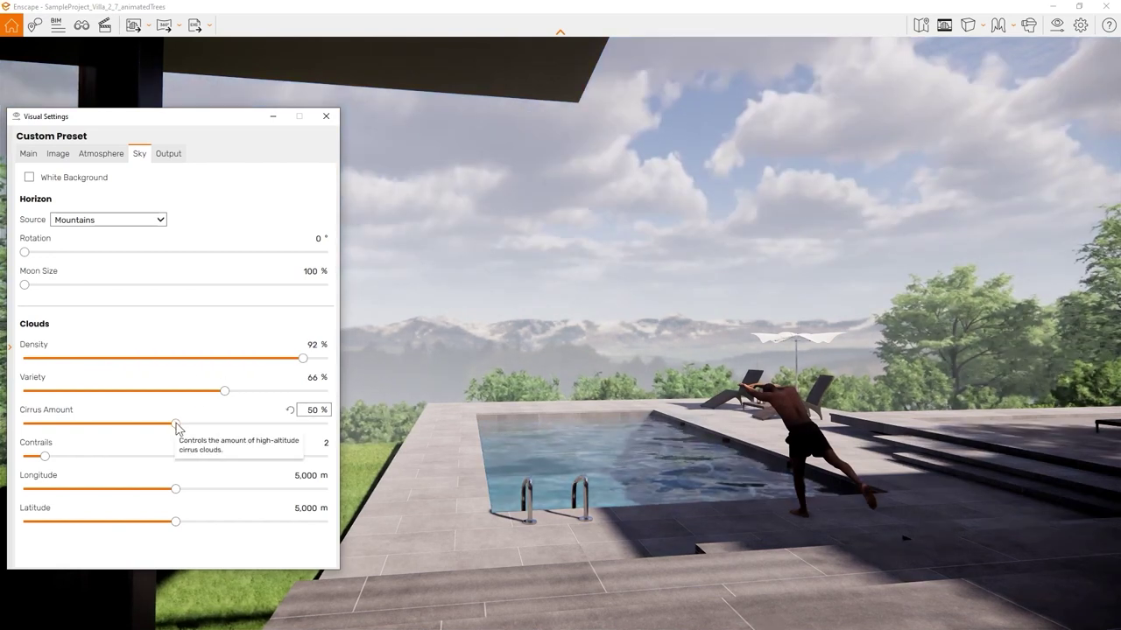
mouse_move(175, 424)
mouse_down()
mouse_move(255, 423)
mouse_move(175, 424)
mouse_up()
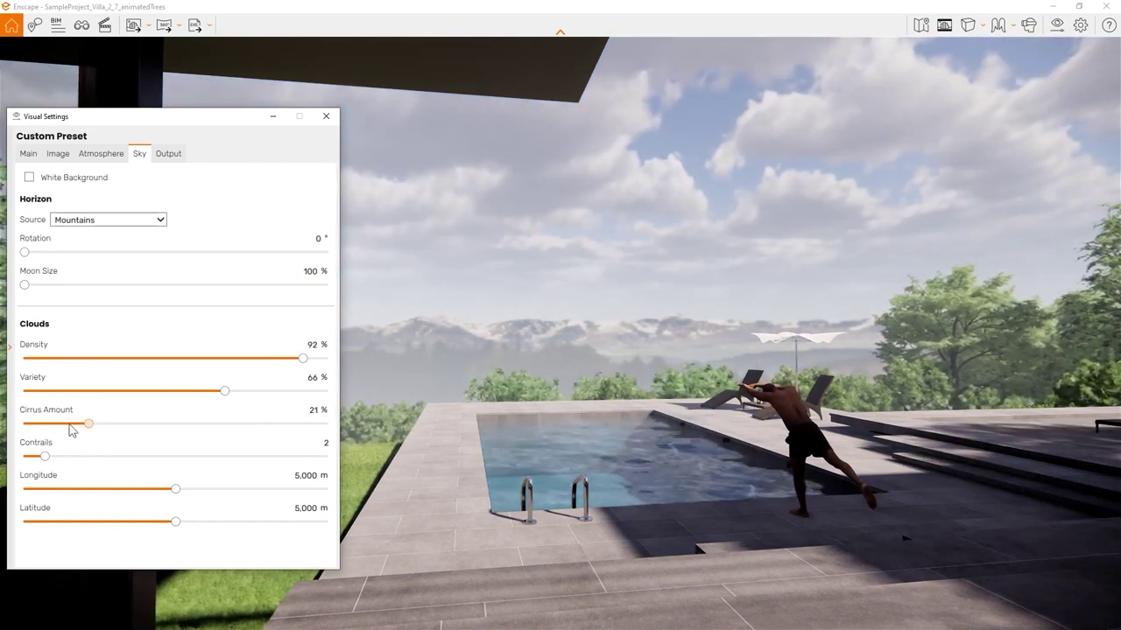
- Set cloud density to 57%, then keep Full HD output and enable Object-ID, Material-ID and Depth exports
click(195, 358)
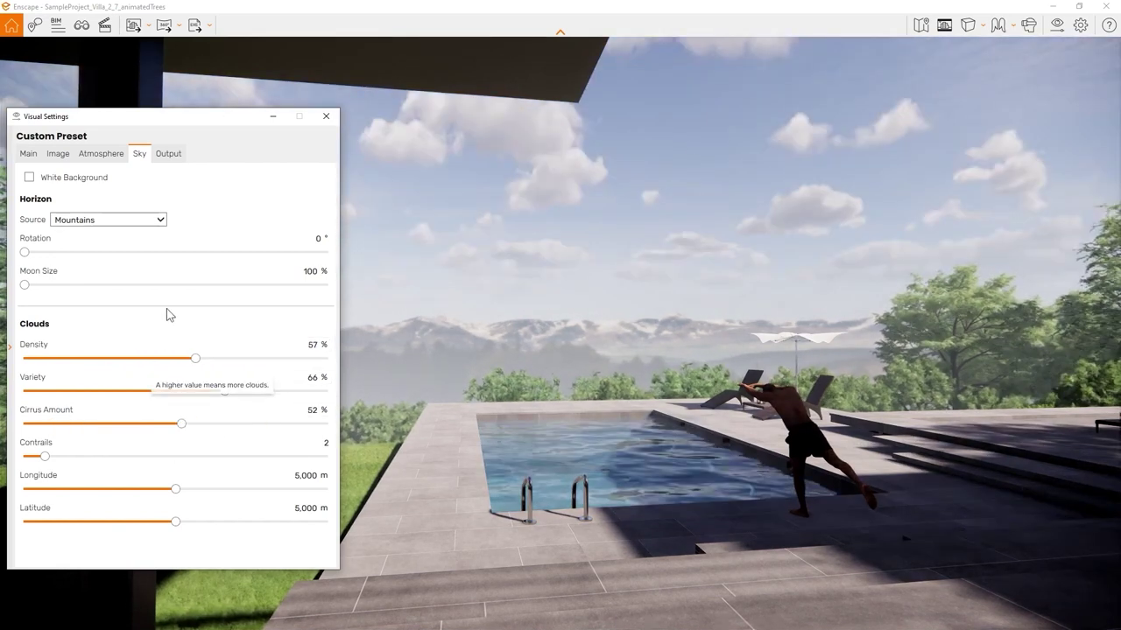
click(170, 155)
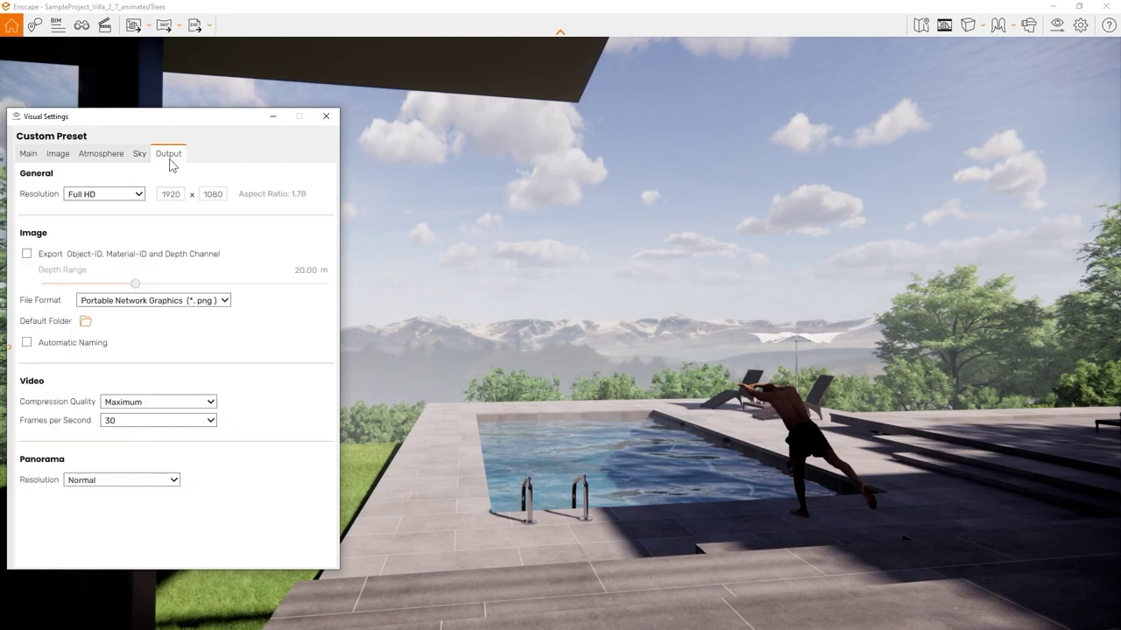
click(103, 196)
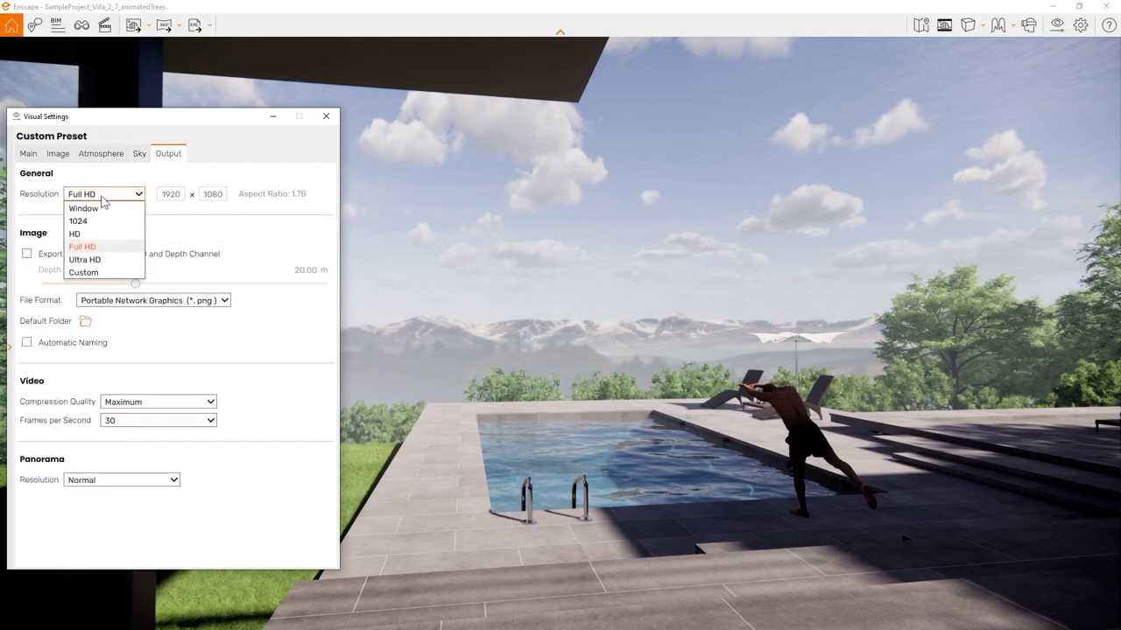
click(192, 239)
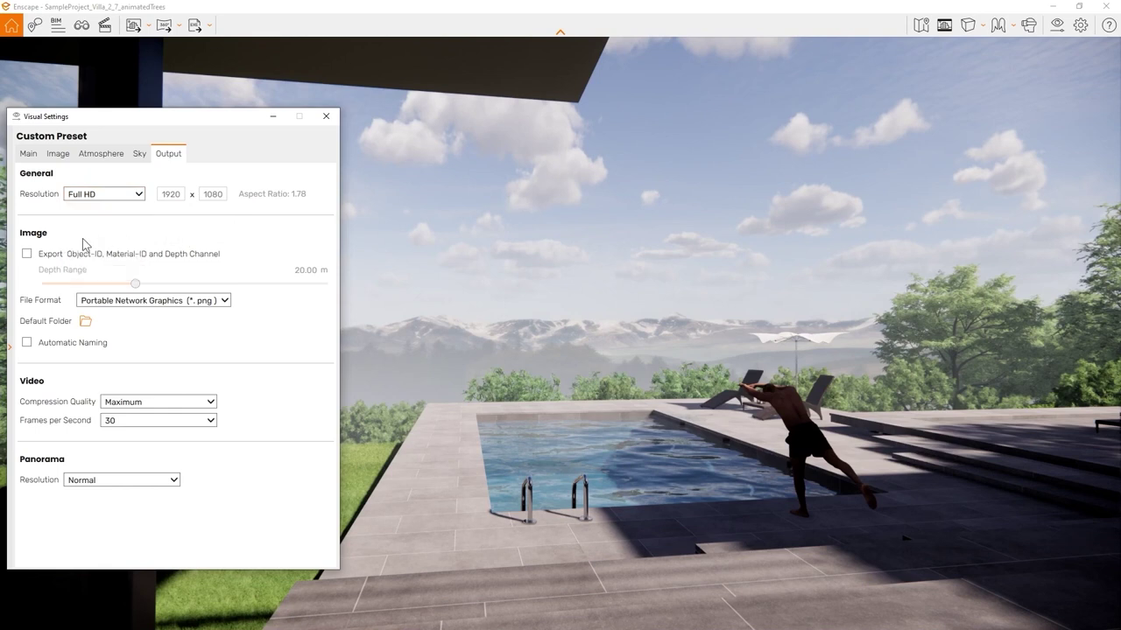
click(28, 255)
mouse_move(78, 261)
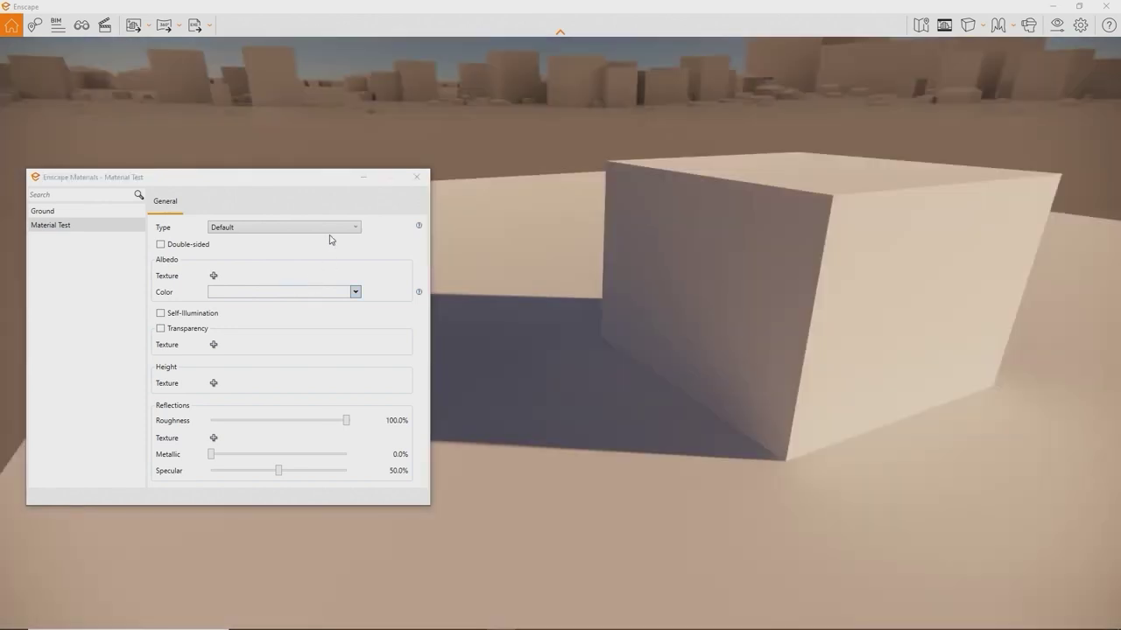
- Keep the Default material type and try red on the cube's albedo before reverting to white
click(331, 230)
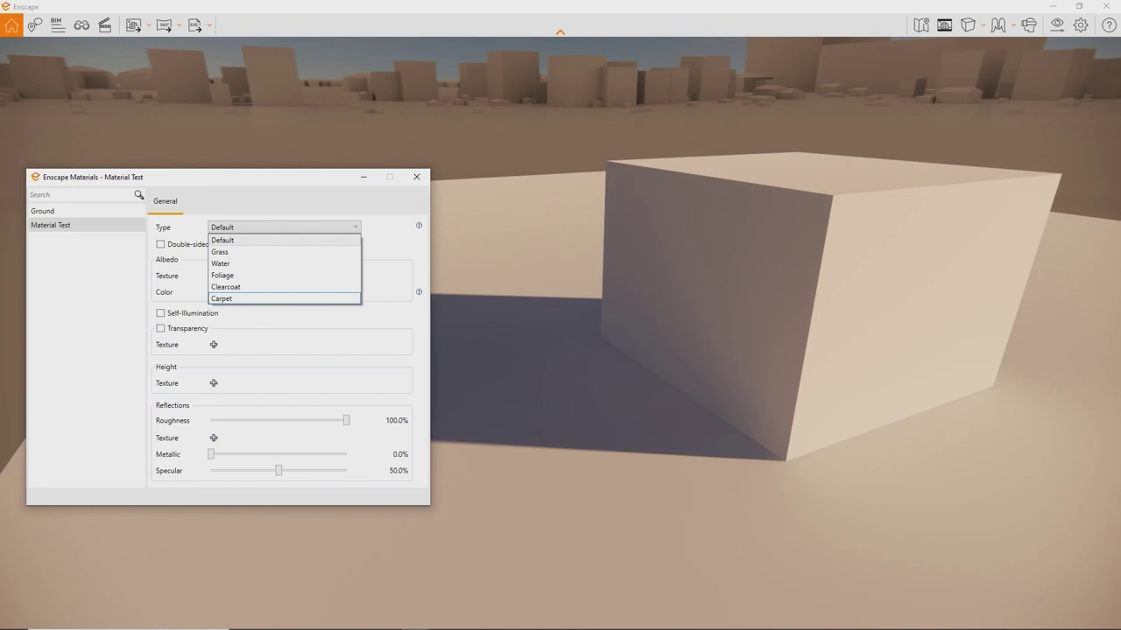
key(Escape)
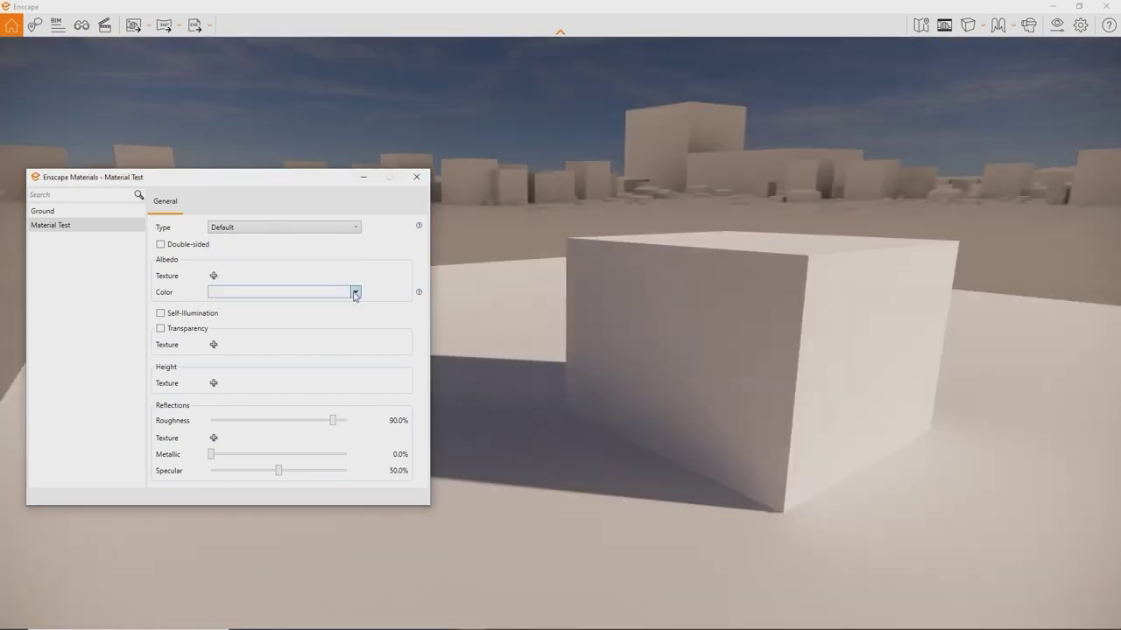
click(356, 292)
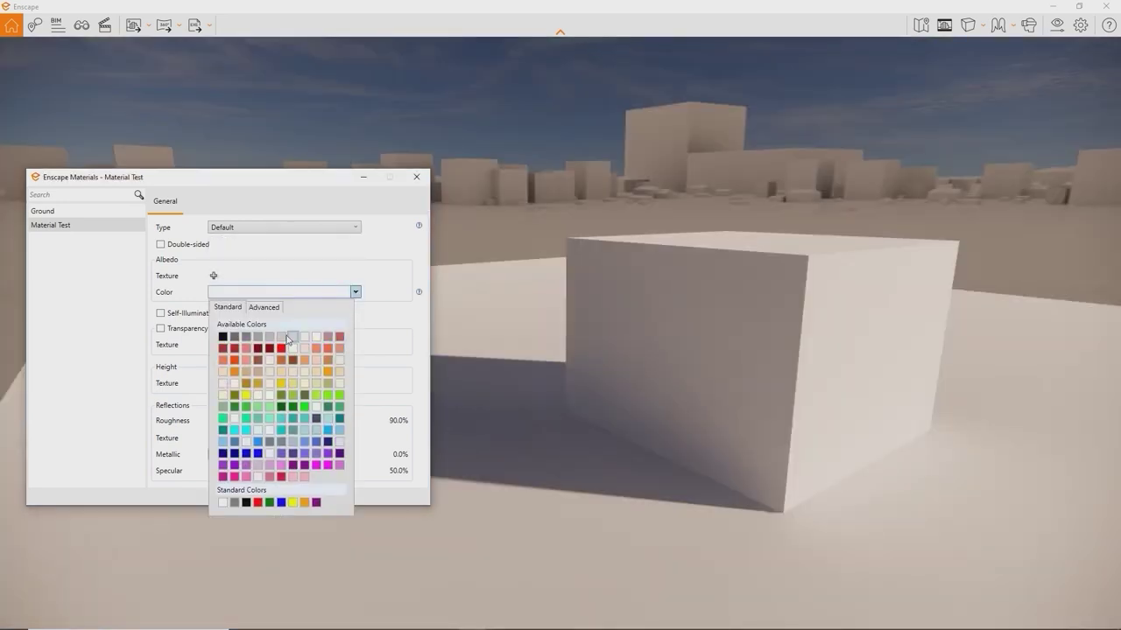
click(281, 348)
click(356, 293)
click(317, 338)
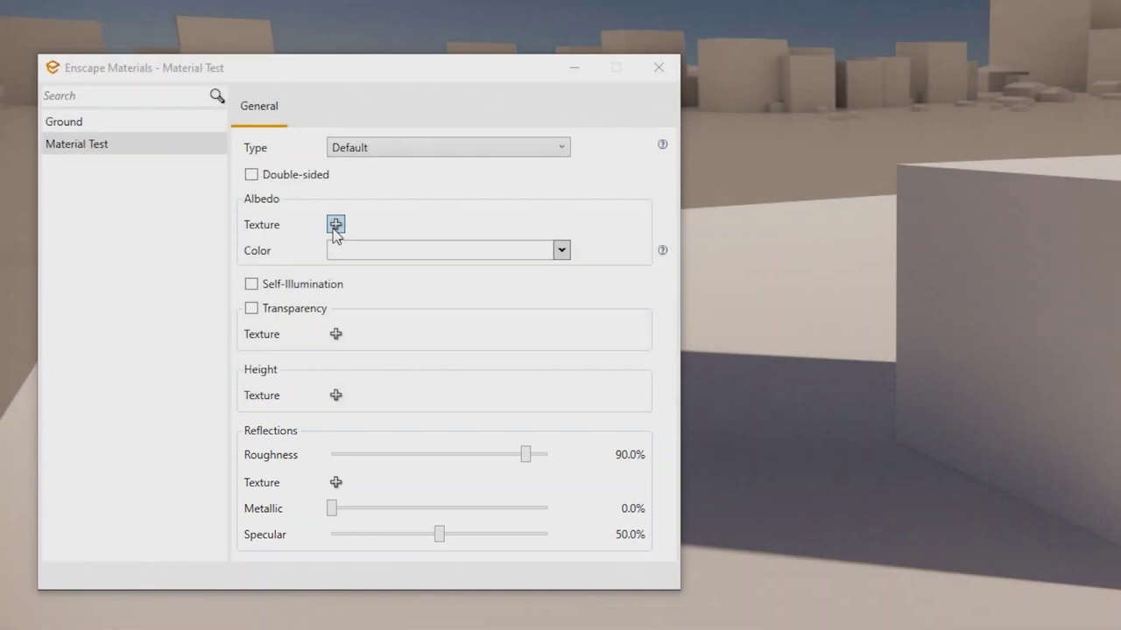
- Load PavingStones092 colour as albedo and its displacement image as the height texture
click(336, 225)
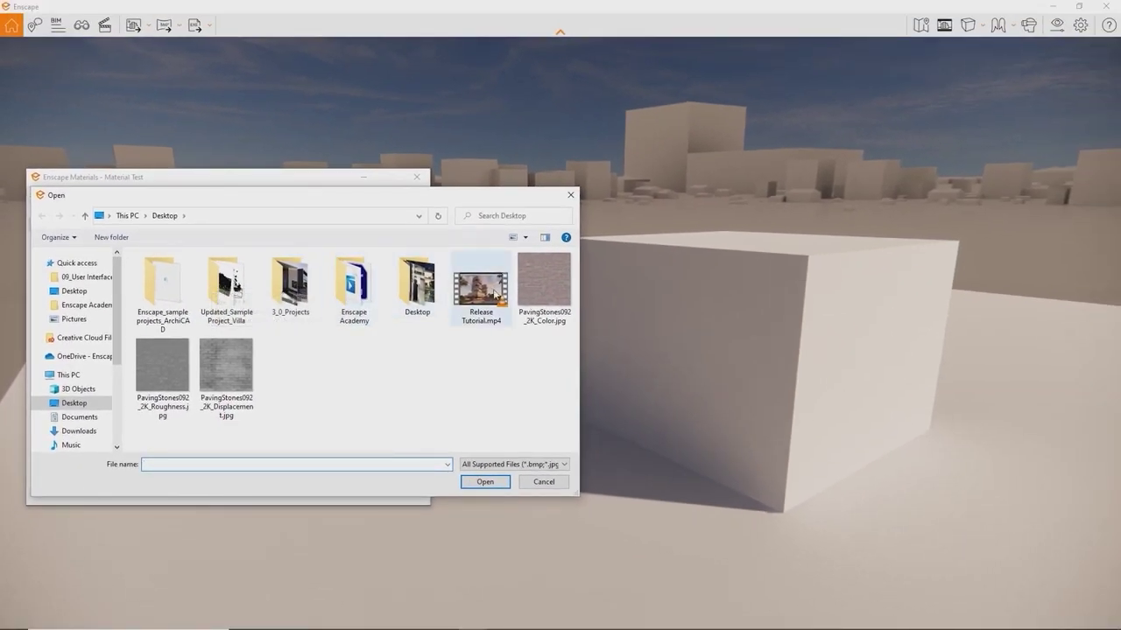
double_click(538, 287)
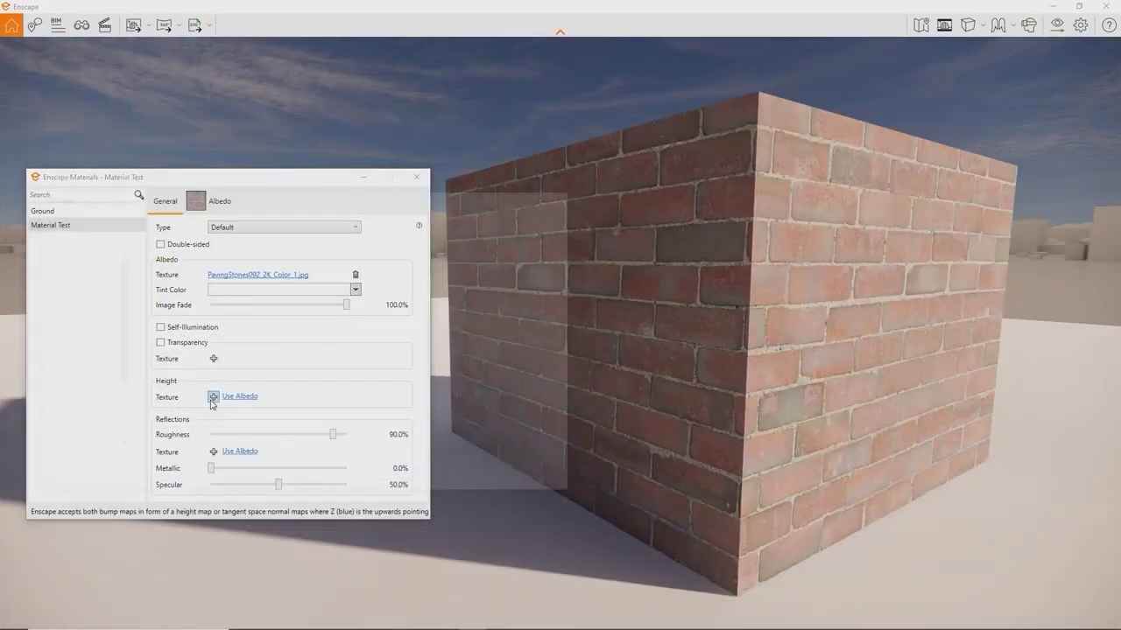
click(213, 397)
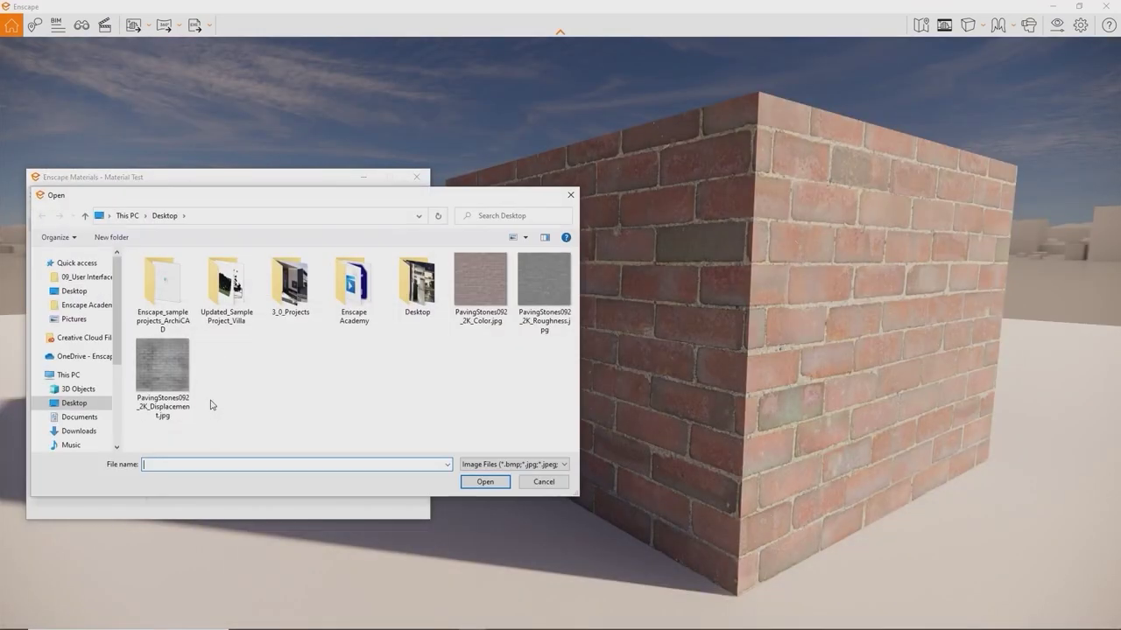
double_click(163, 366)
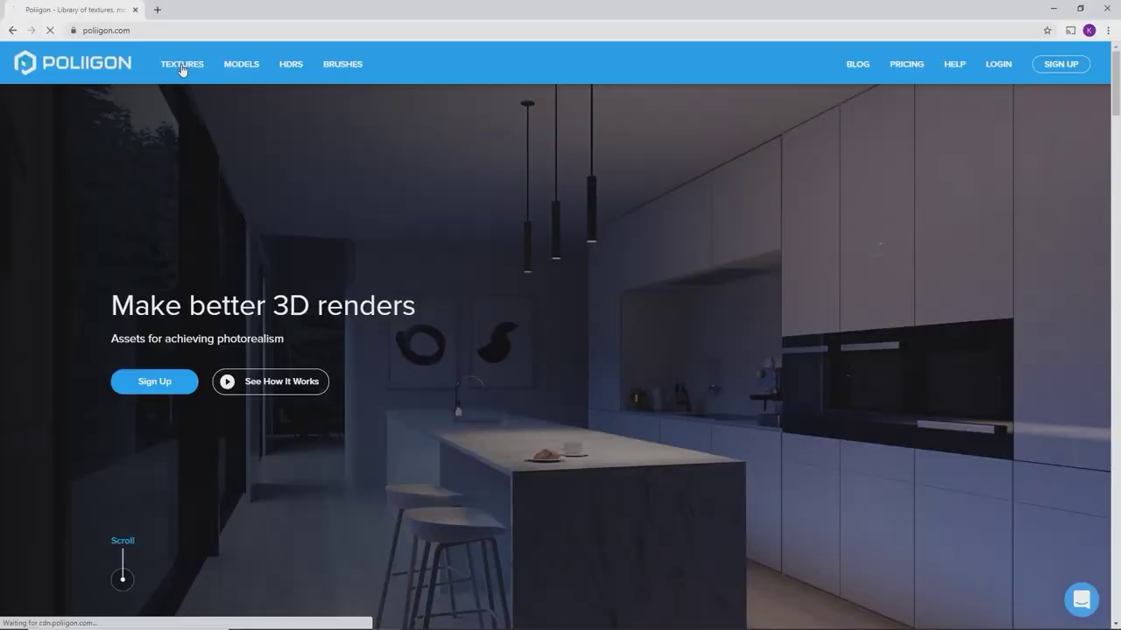
click(185, 62)
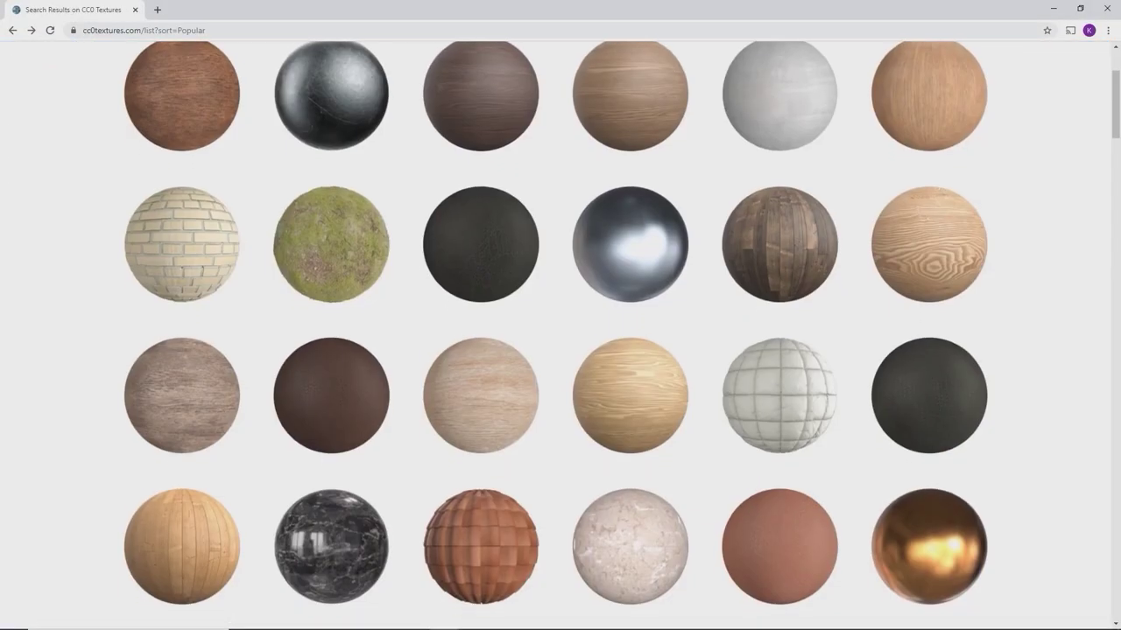
- Find Paving Stones 092 on cc0textures.com and download its 19.8 MB 2K-JPG zip
scroll(560, 335, down, 1)
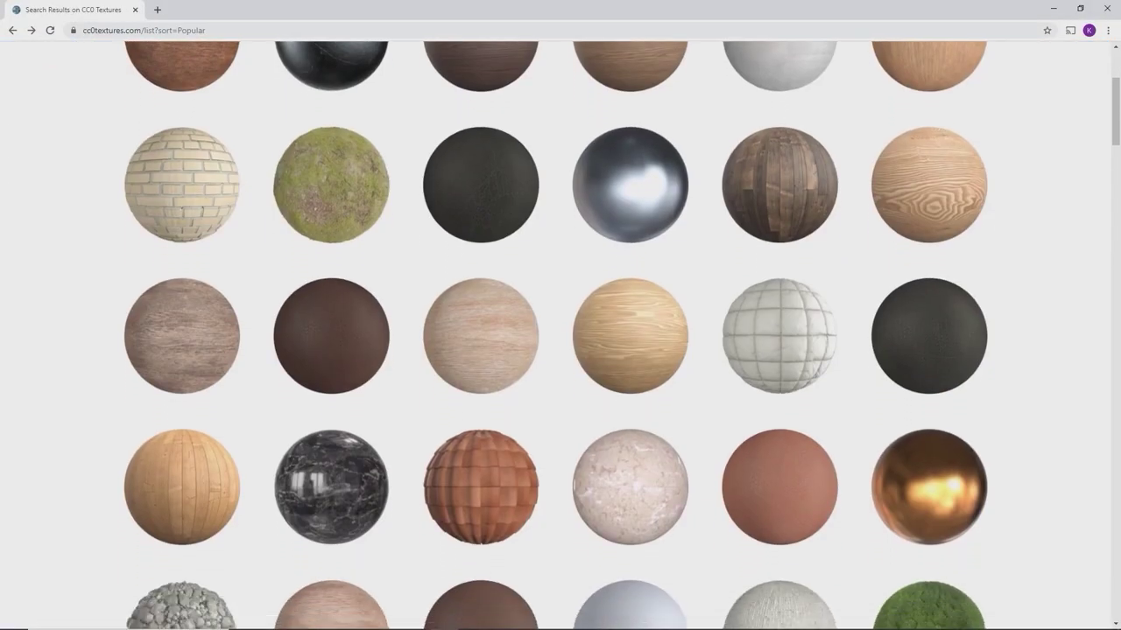
scroll(561, 335, down, 2)
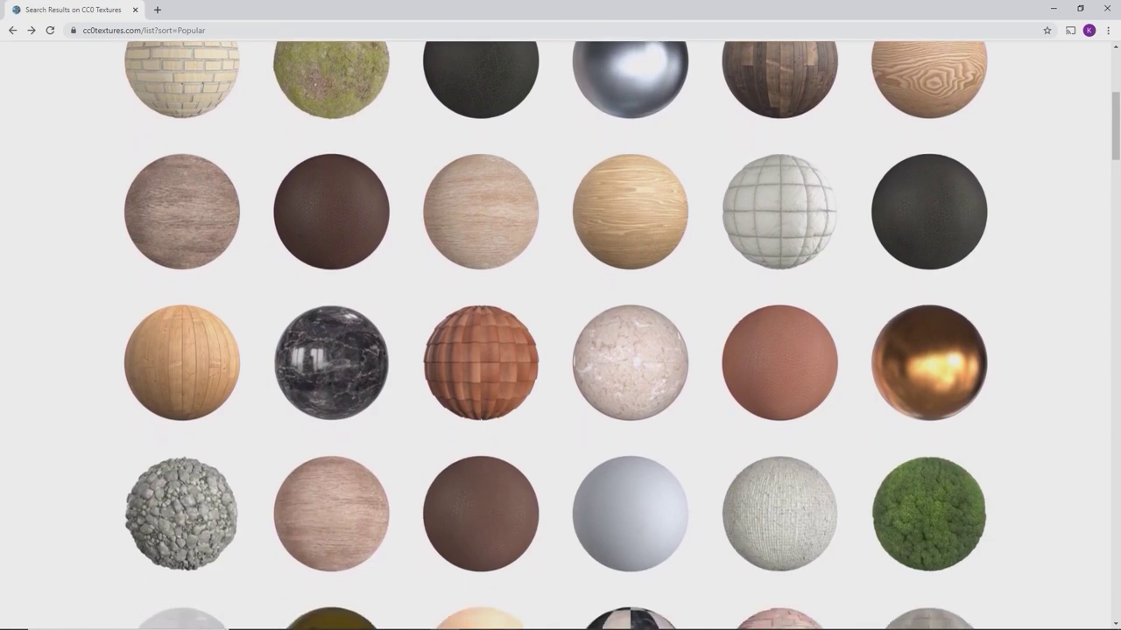
scroll(560, 335, down, 2)
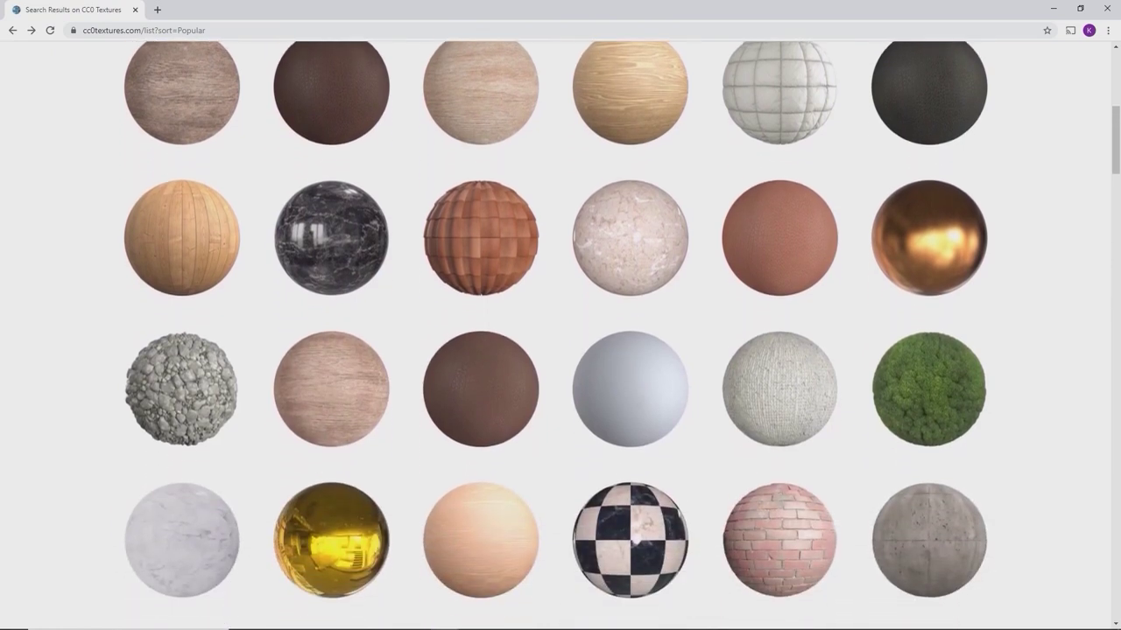
scroll(561, 335, down, 2)
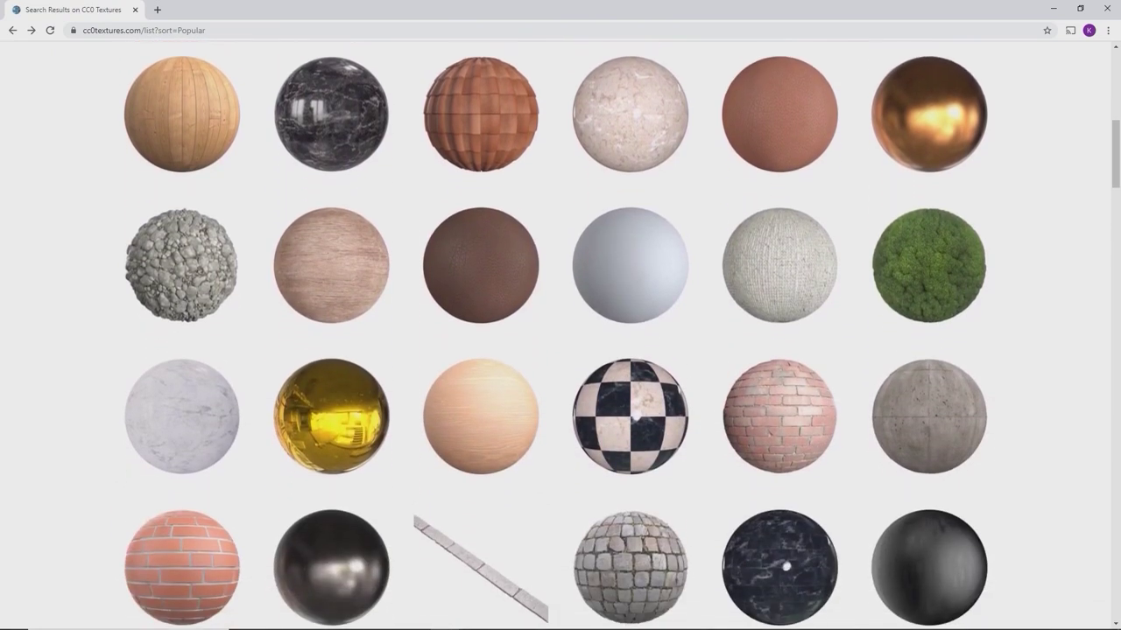
scroll(561, 335, down, 2)
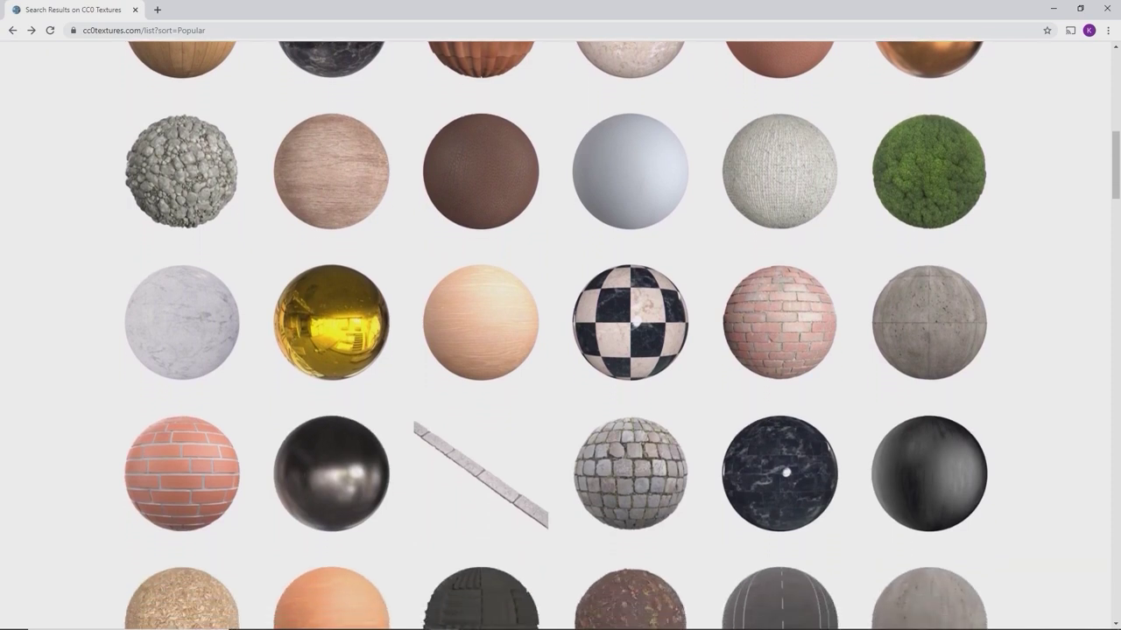
click(804, 337)
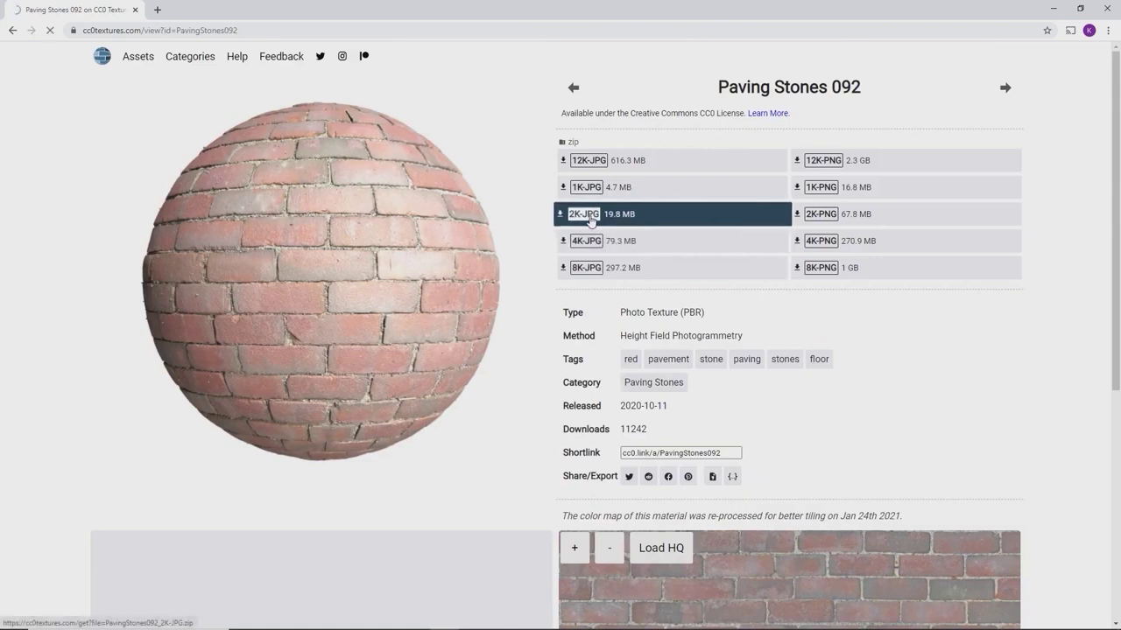
click(591, 221)
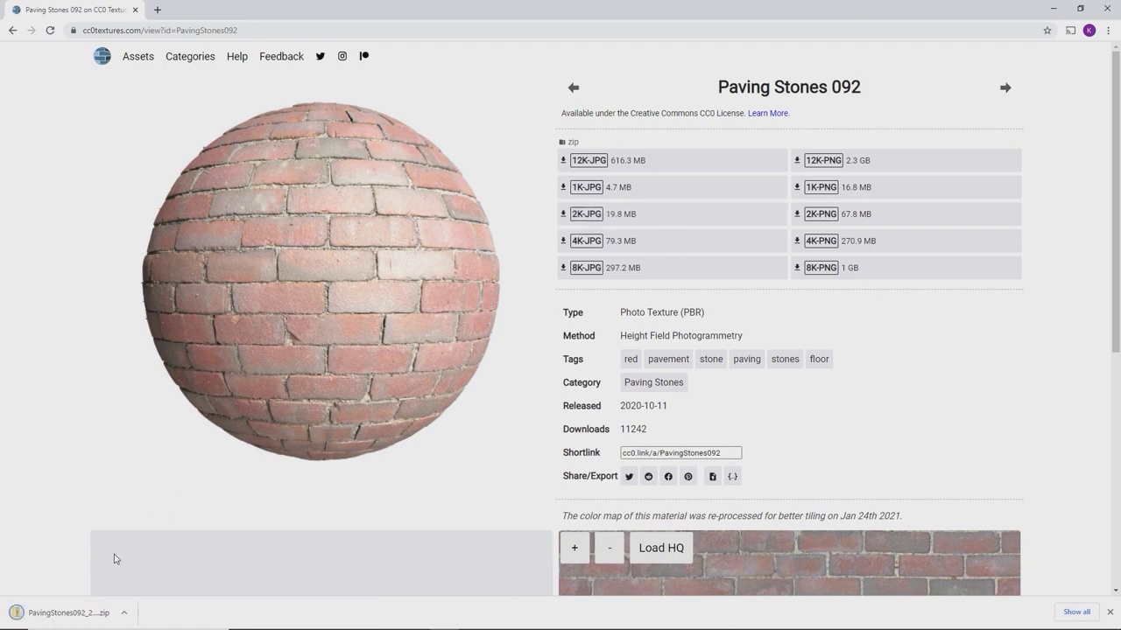
- Copy the paving stones Color, Displacement and Roughness JPGs from the zip to the Desktop
click(70, 612)
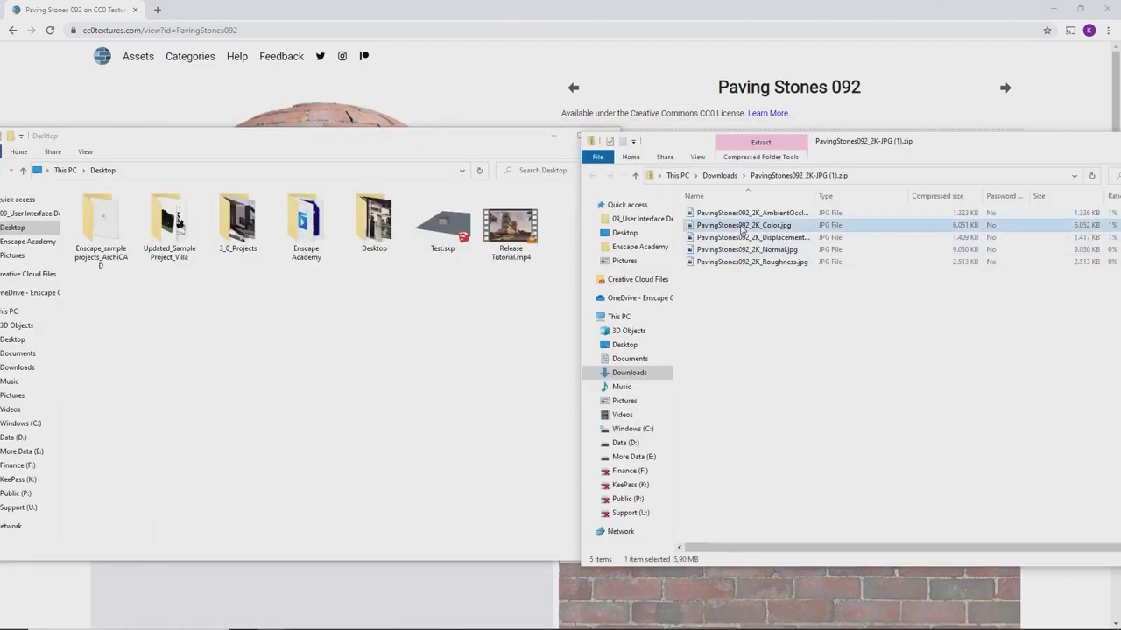
ctrl+click(742, 237)
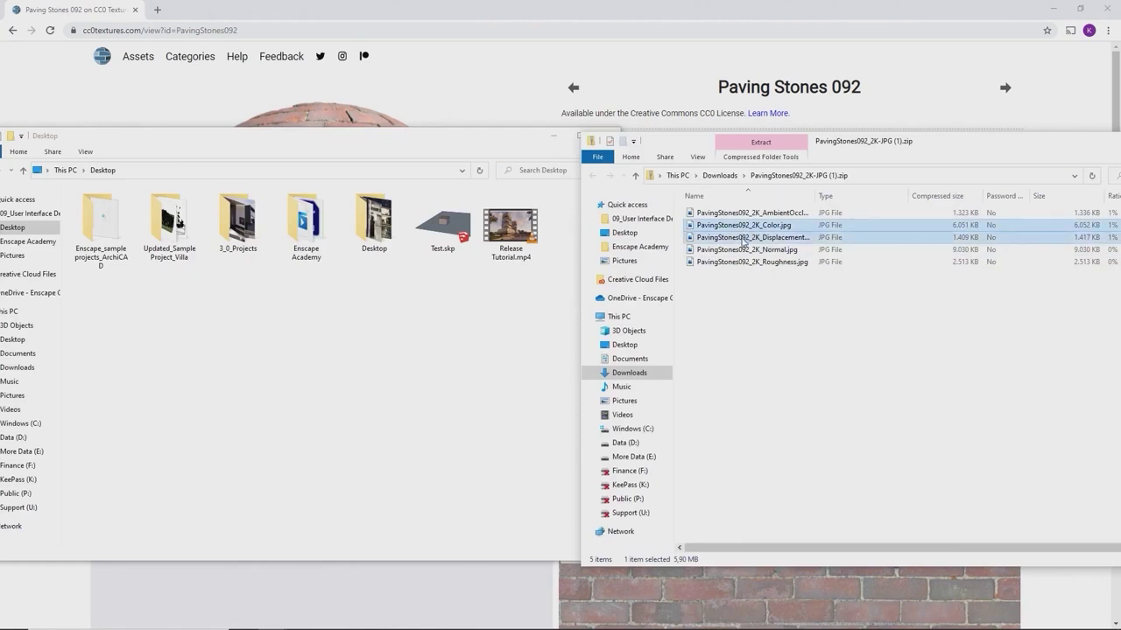
ctrl+click(738, 262)
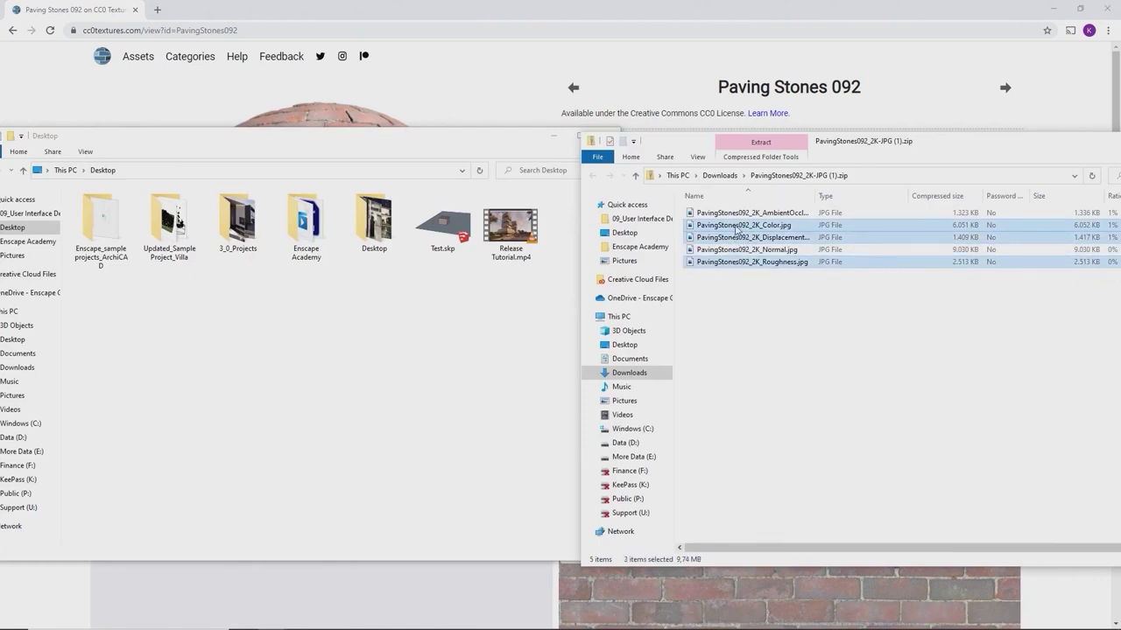
drag(737, 229, 412, 318)
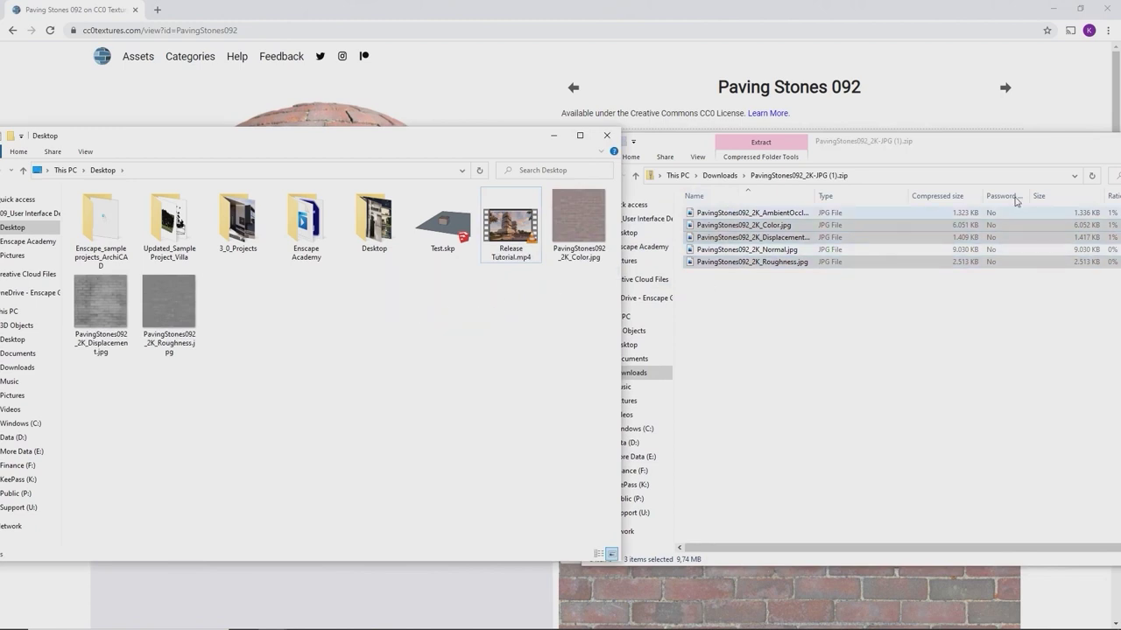
- Close the zip archive, Desktop folder and browser windows to get back to Enscape
key(alt+F4)
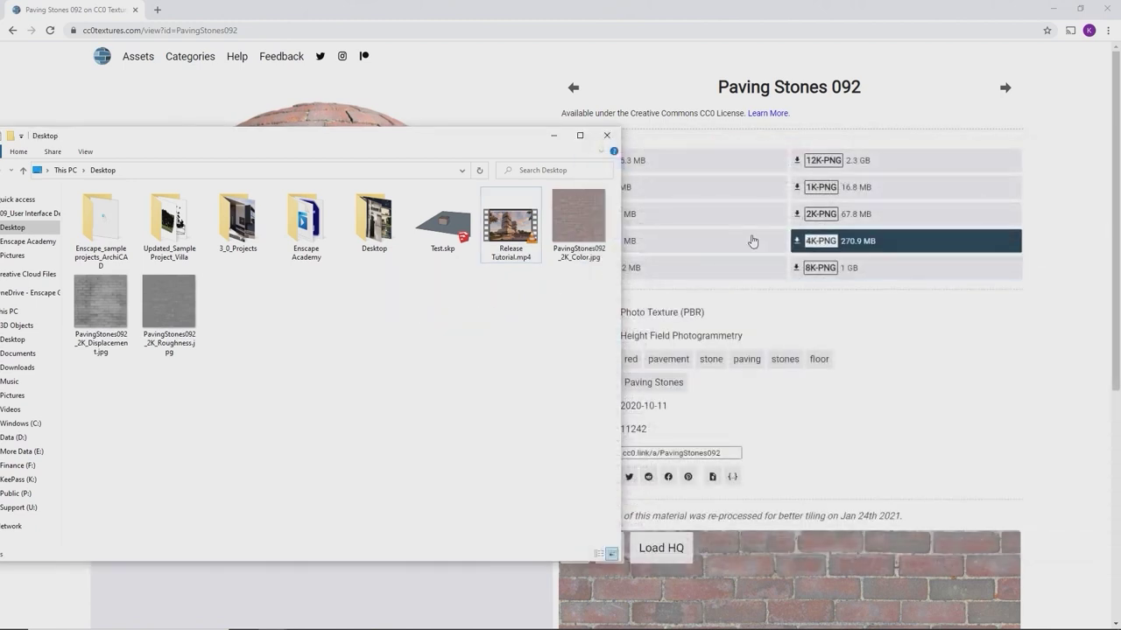
click(553, 136)
click(1053, 11)
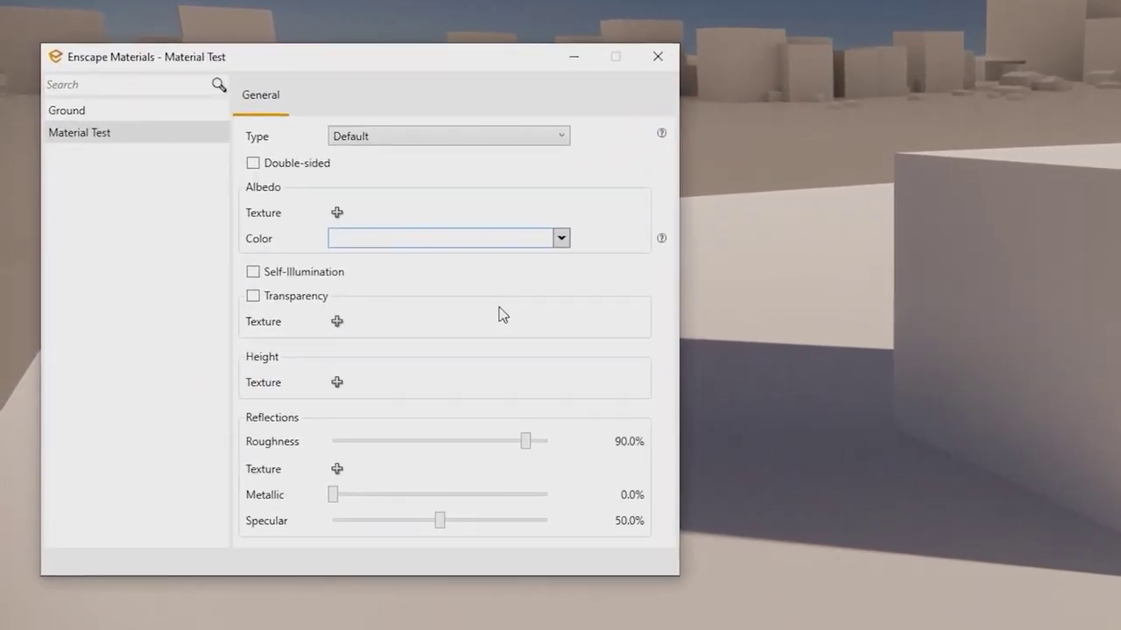
- Load PavingStones092_2K_Color.jpg as the albedo texture and set its explicit width to 3 m
click(333, 218)
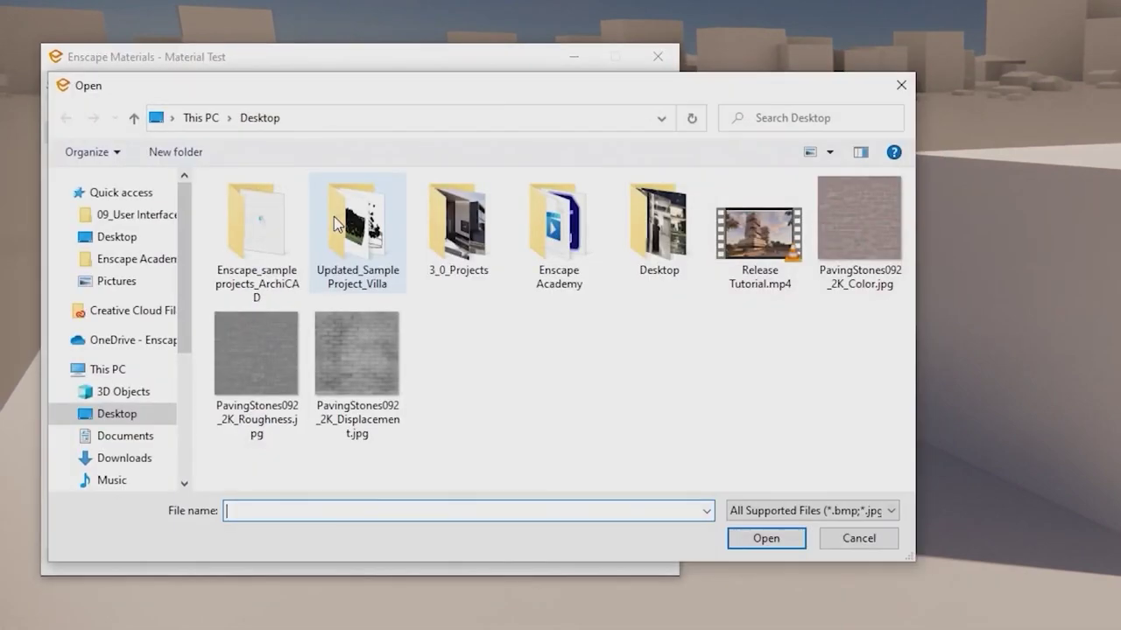
double_click(852, 236)
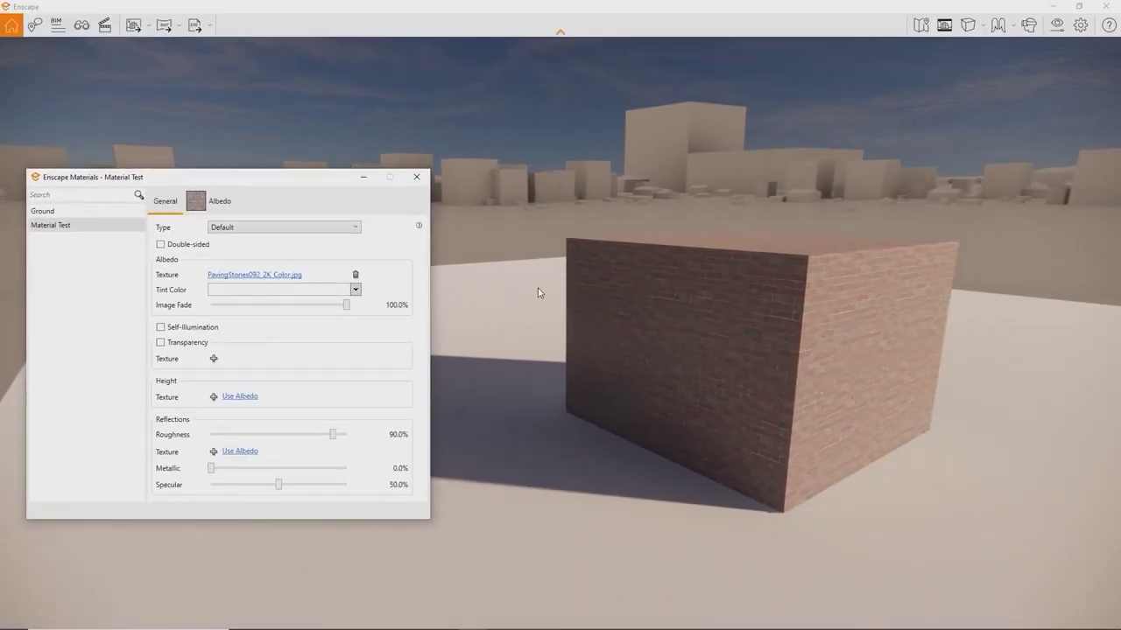
click(229, 204)
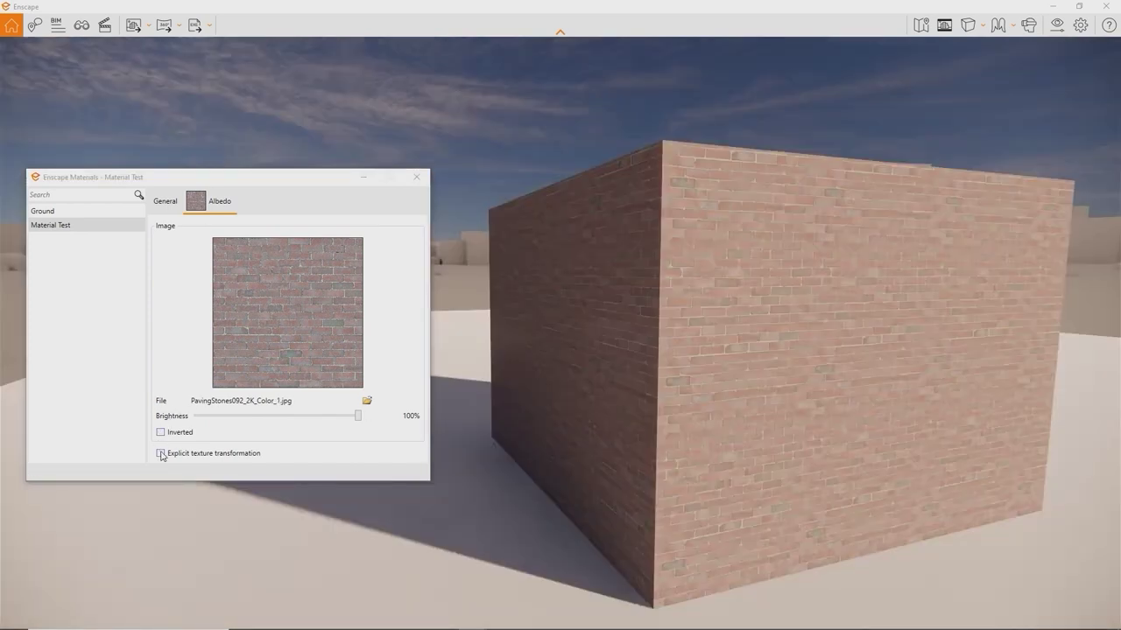
click(160, 453)
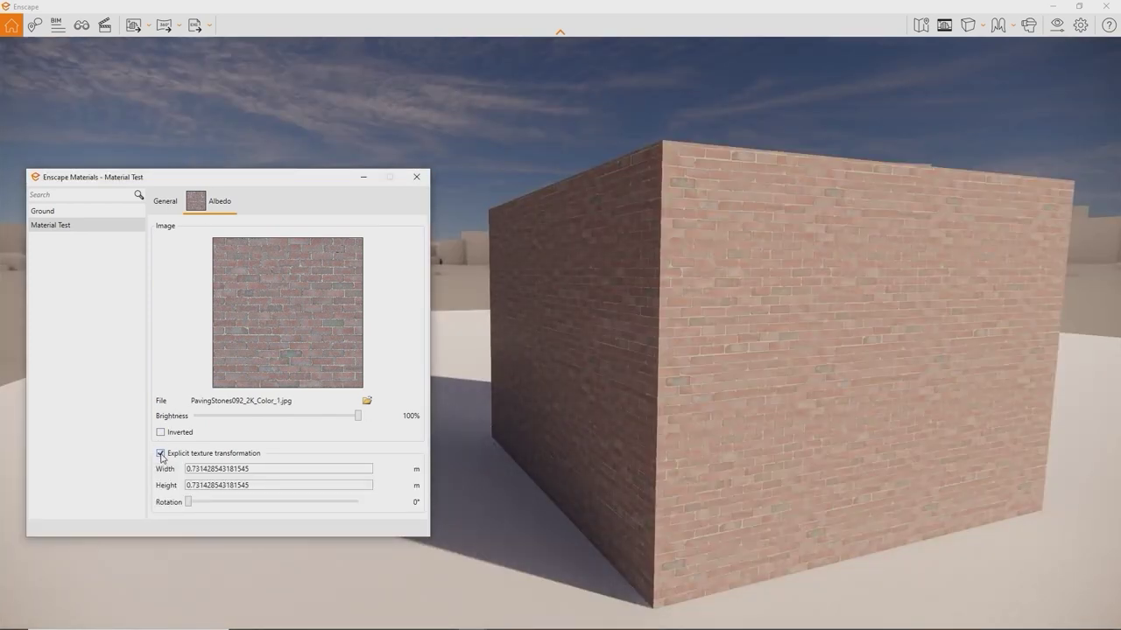
double_click(253, 469)
text(3)
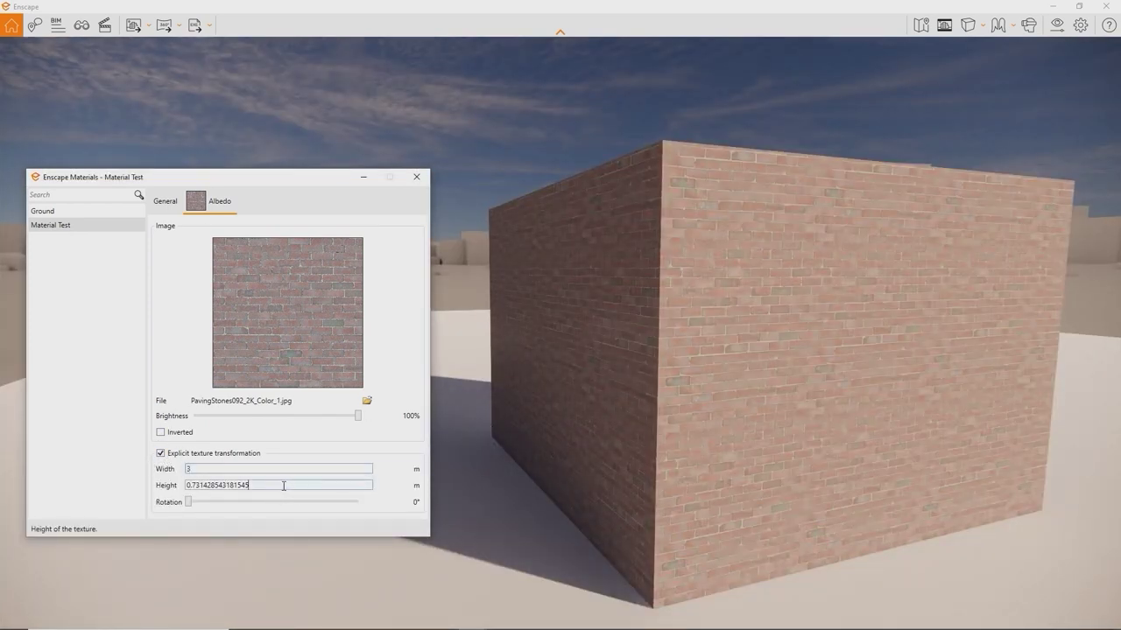
double_click(282, 485)
click(159, 203)
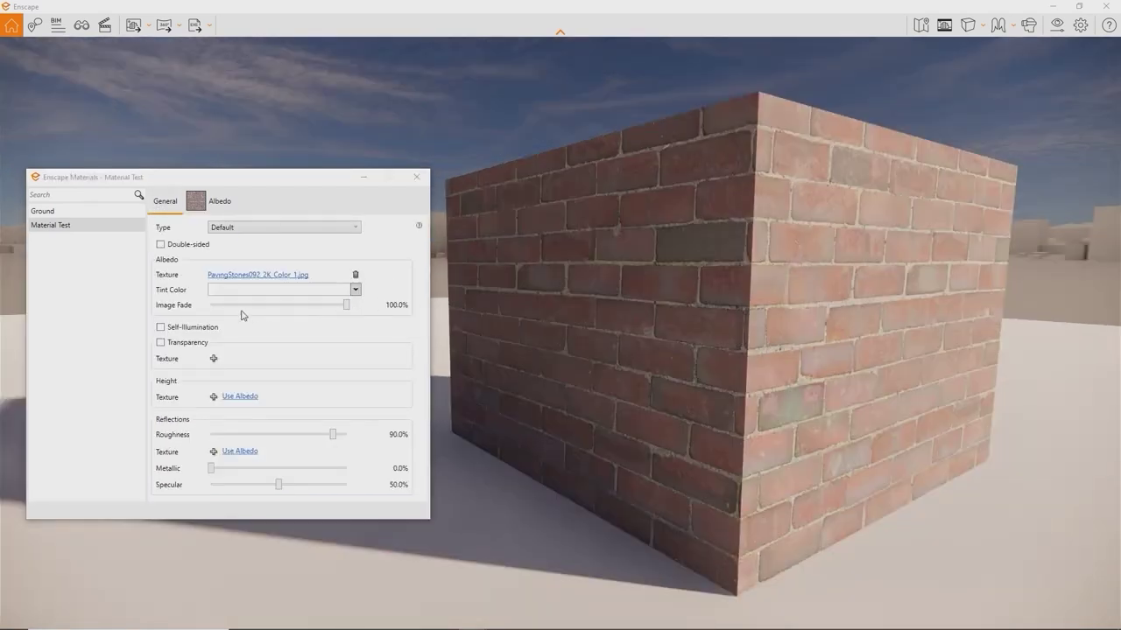
- Load PavingStones092_2K_Displacement.jpg as the height texture, with Image Fade and Roughness at 0%
click(213, 396)
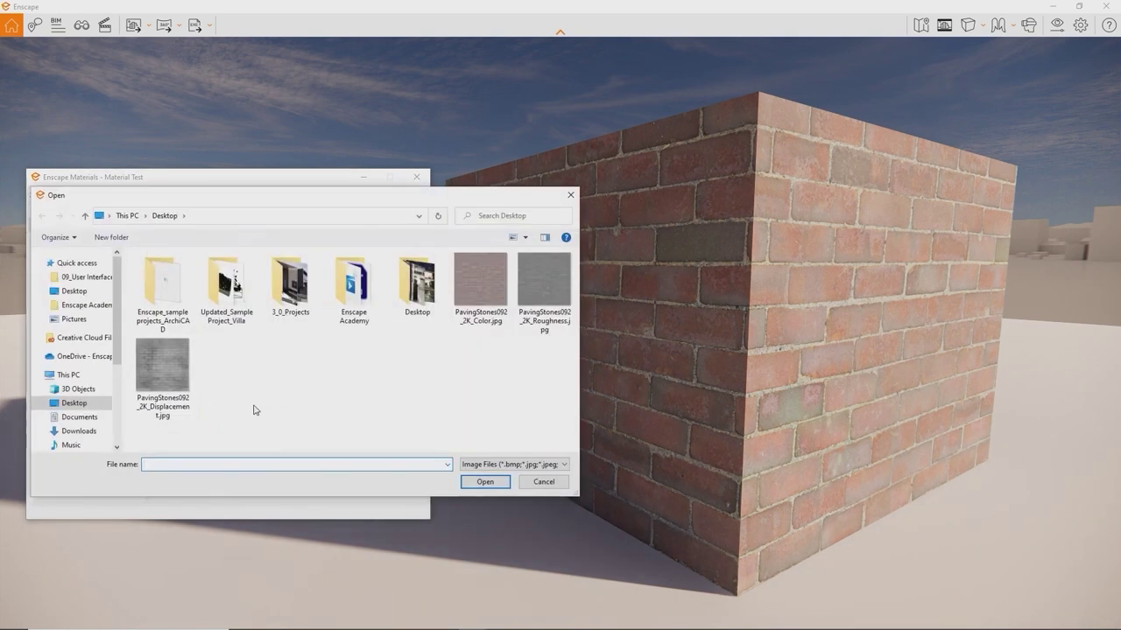
double_click(172, 371)
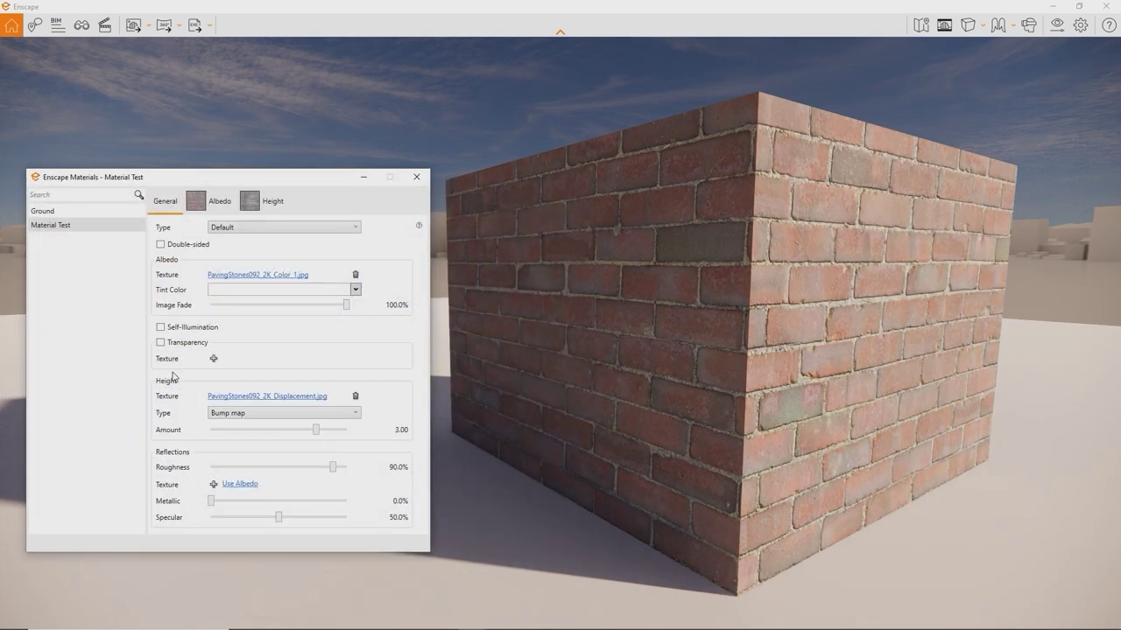
shift+drag(587, 356, 613, 355)
drag(342, 306, 114, 306)
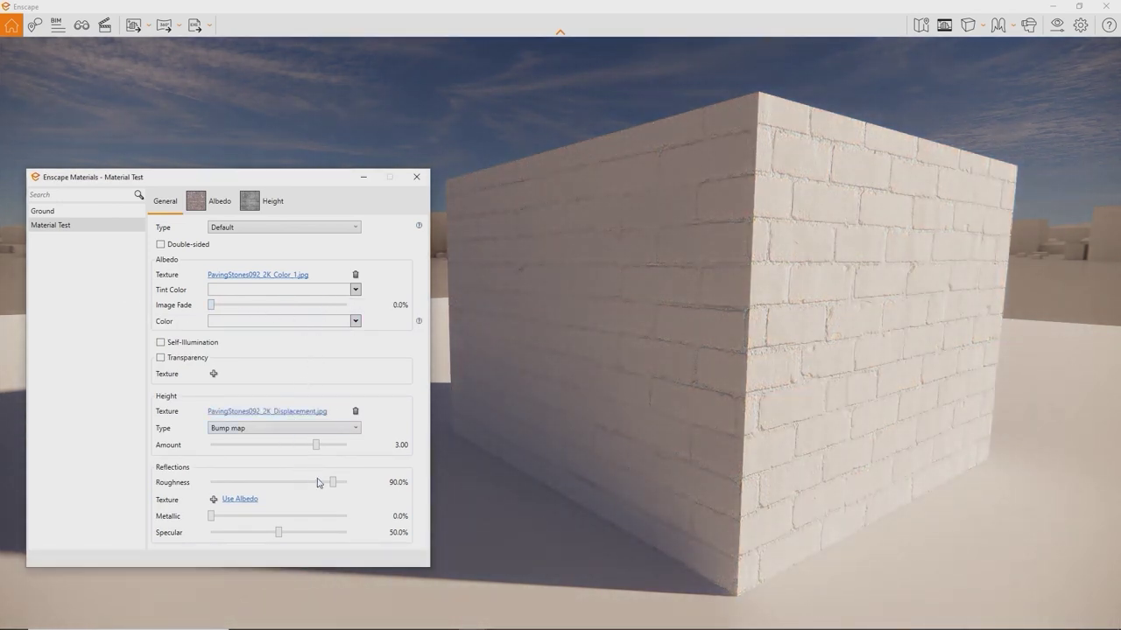
drag(332, 485, 210, 484)
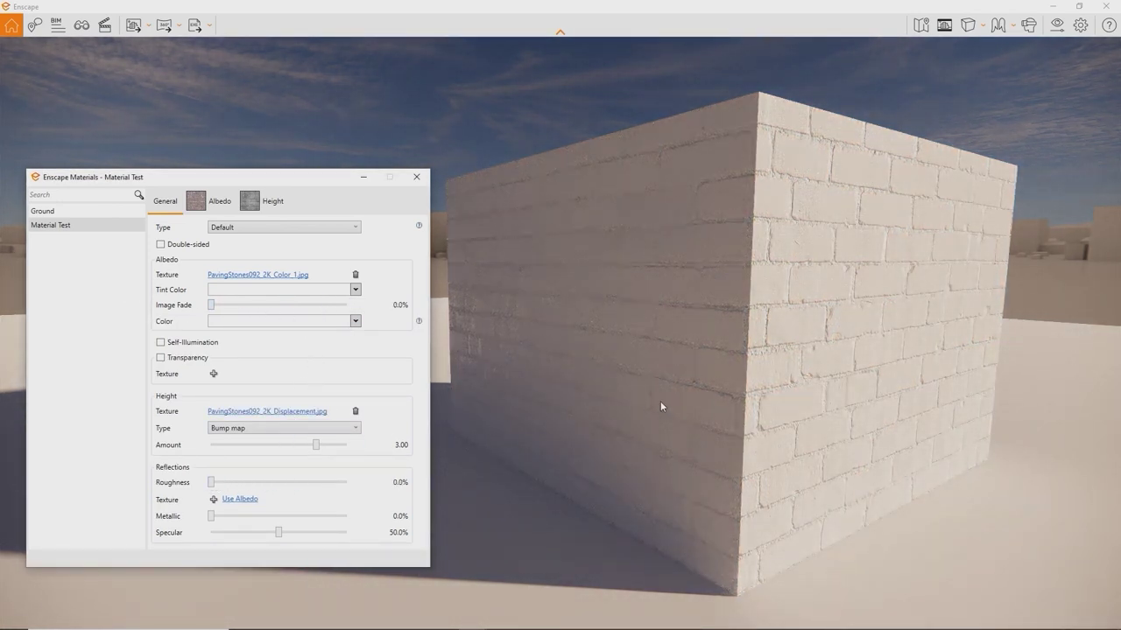
- Move the camera around the brick box and shift the time of day between morning and midday
drag(671, 398, 657, 399)
key(a)
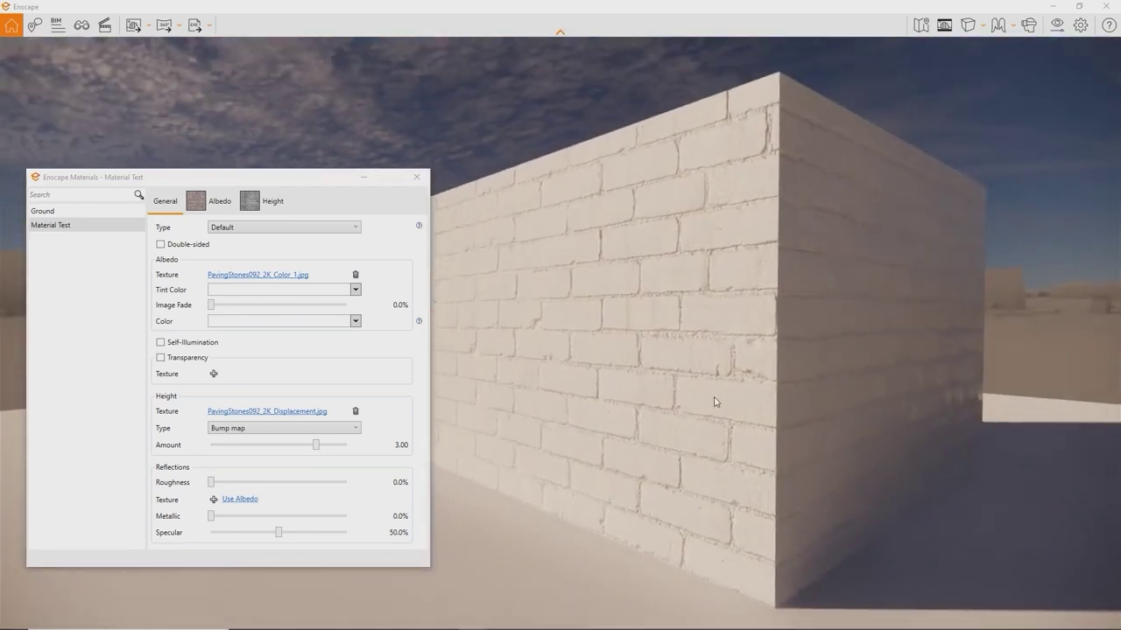
key(u)
key(i)
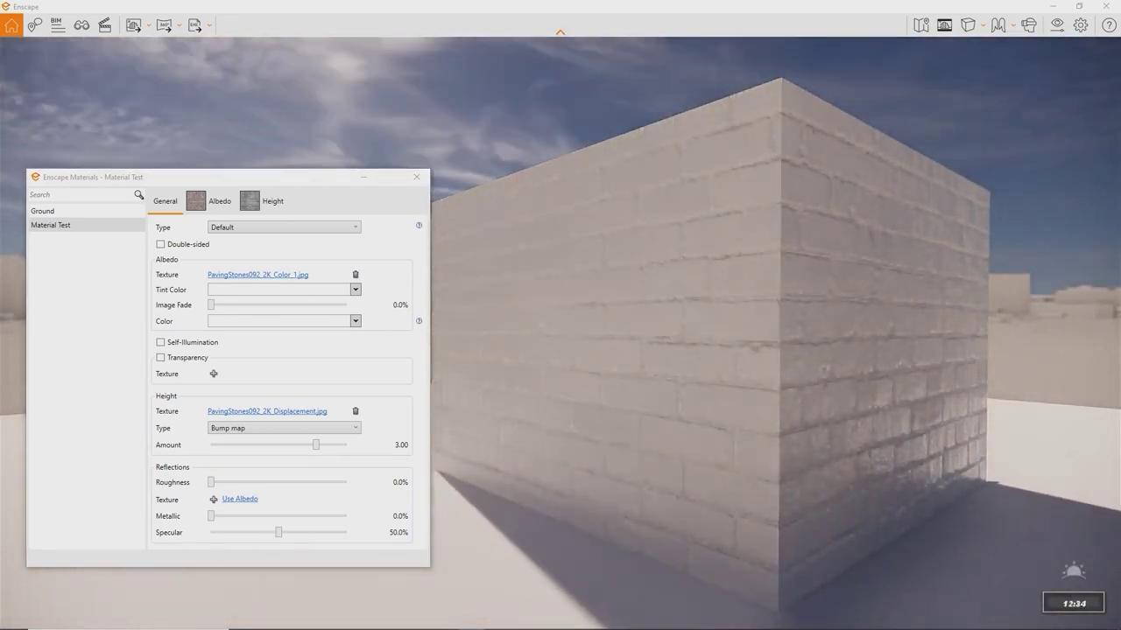
key(u)
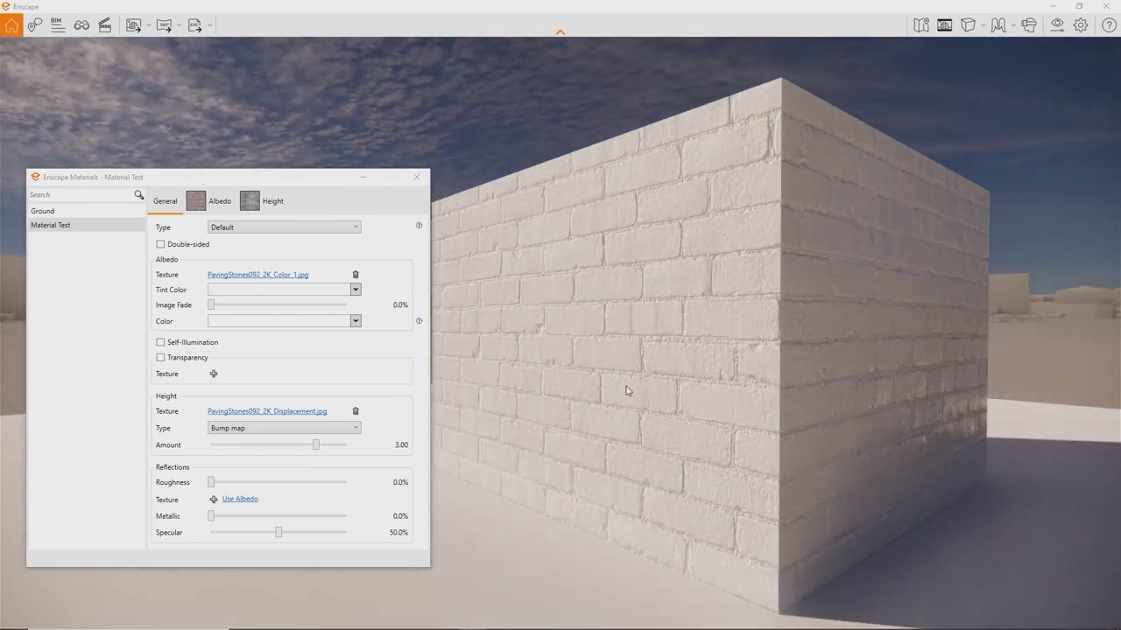
- Set the height type to Displacement map with amount 2.81 and restore Image Fade to 100%
click(340, 428)
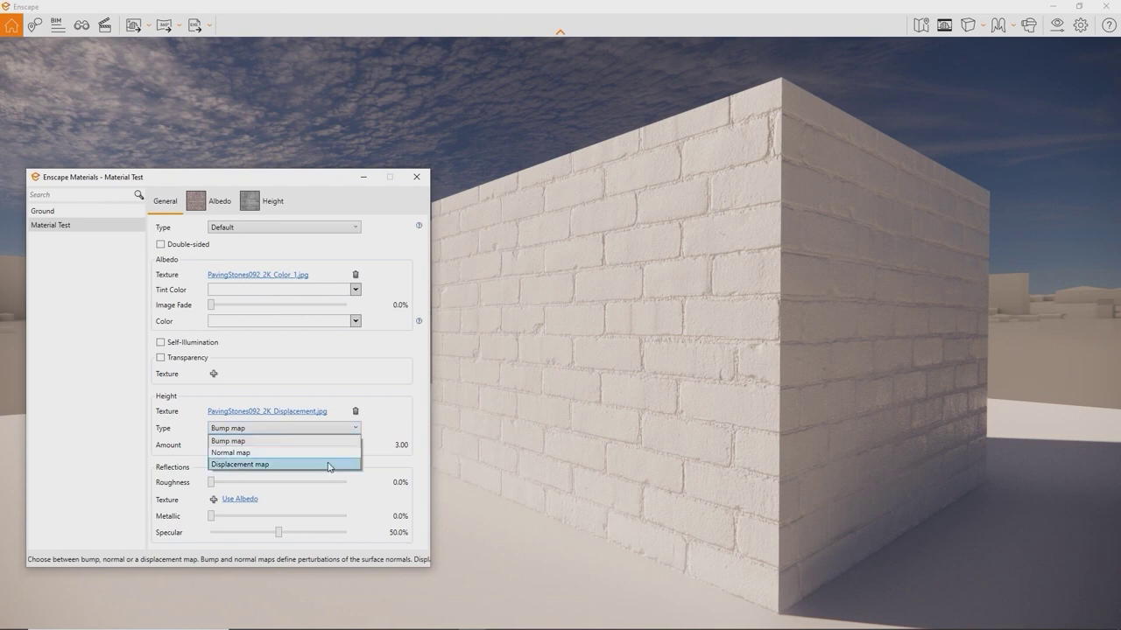
click(327, 464)
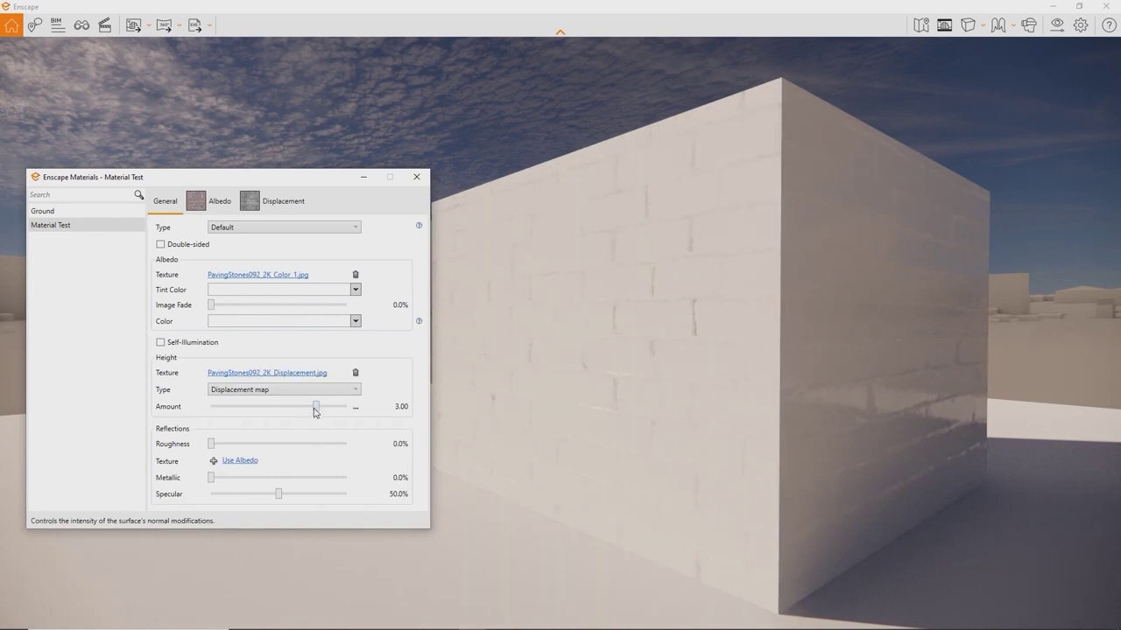
mouse_move(315, 412)
mouse_down()
mouse_move(297, 411)
mouse_move(314, 411)
mouse_up()
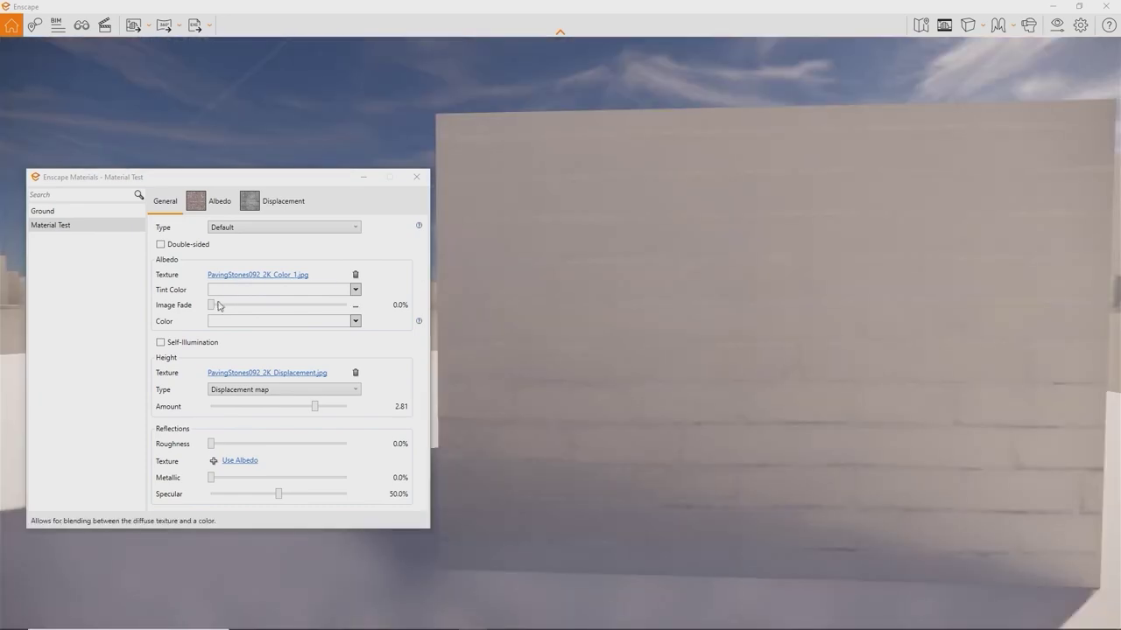
drag(211, 305, 421, 308)
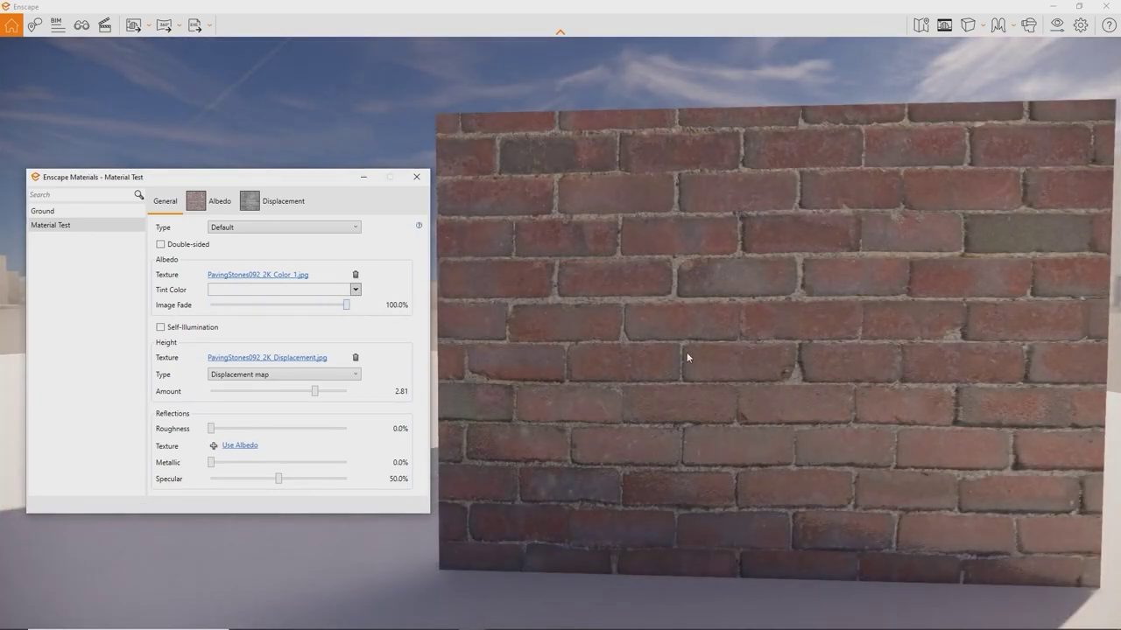
right_drag(688, 357, 714, 348)
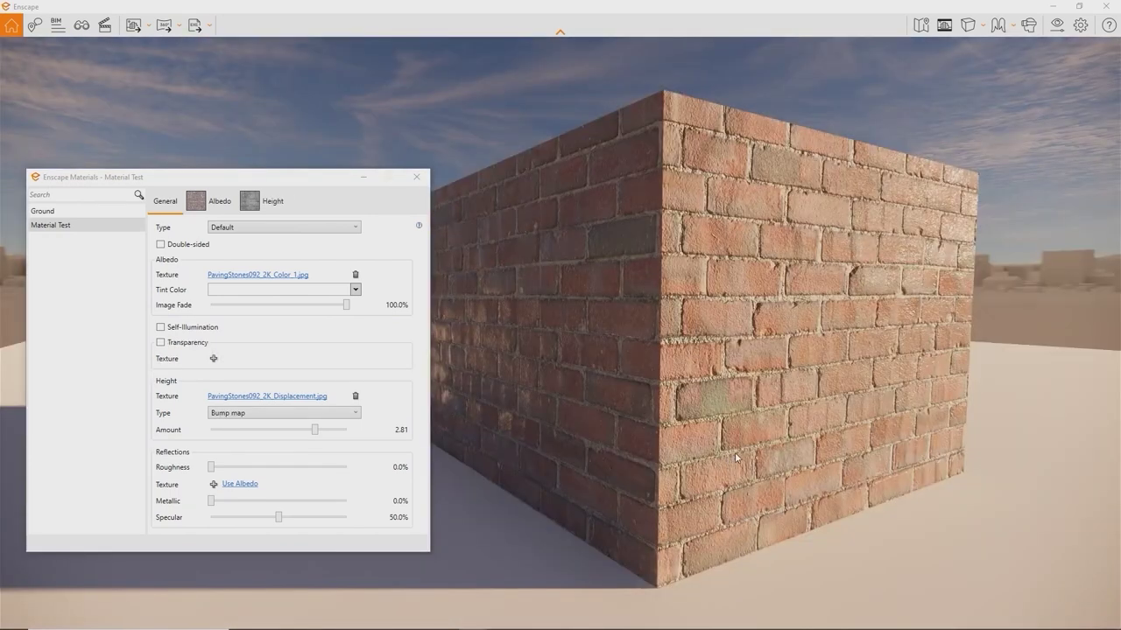
right_drag(734, 453, 733, 449)
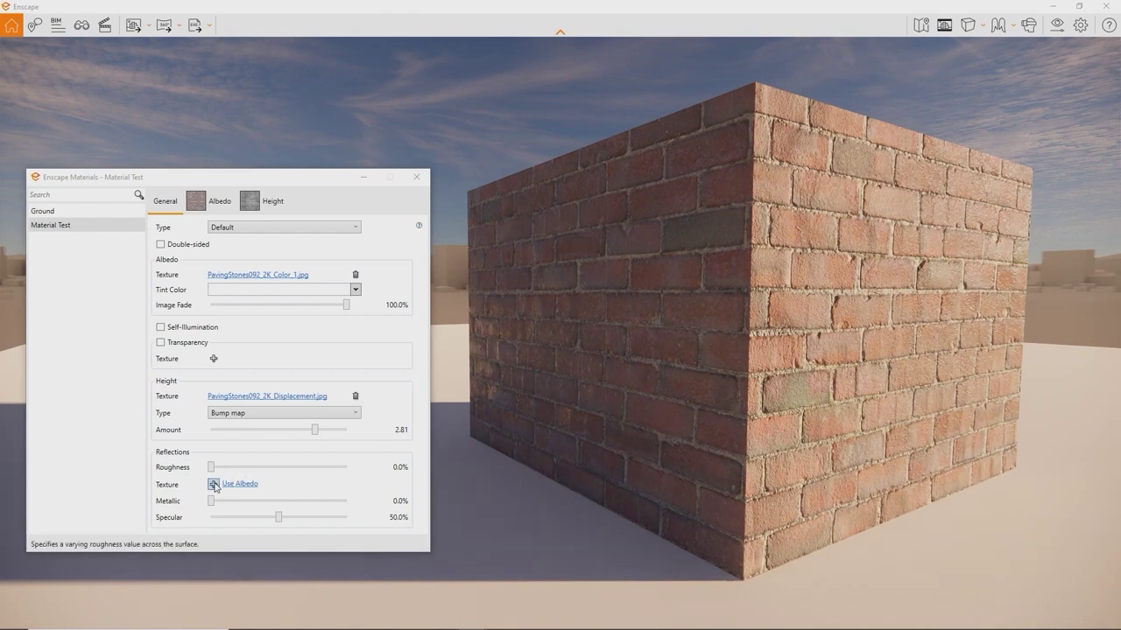
- Load PavingStones092_2K_Roughness.jpg as the Material Test reflection texture
click(212, 484)
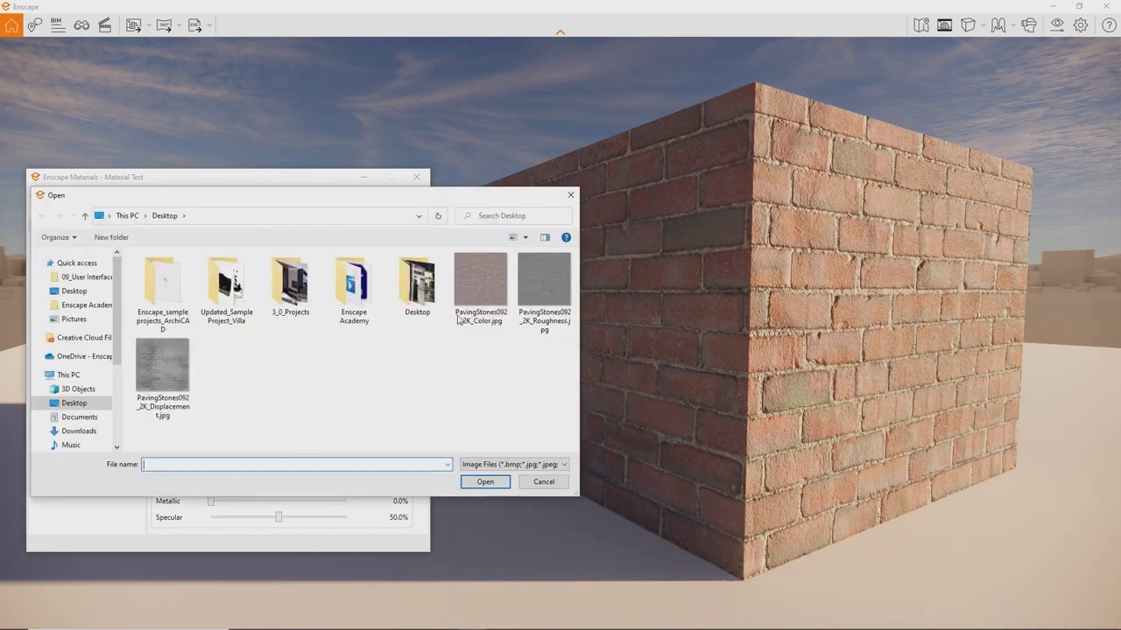
double_click(541, 273)
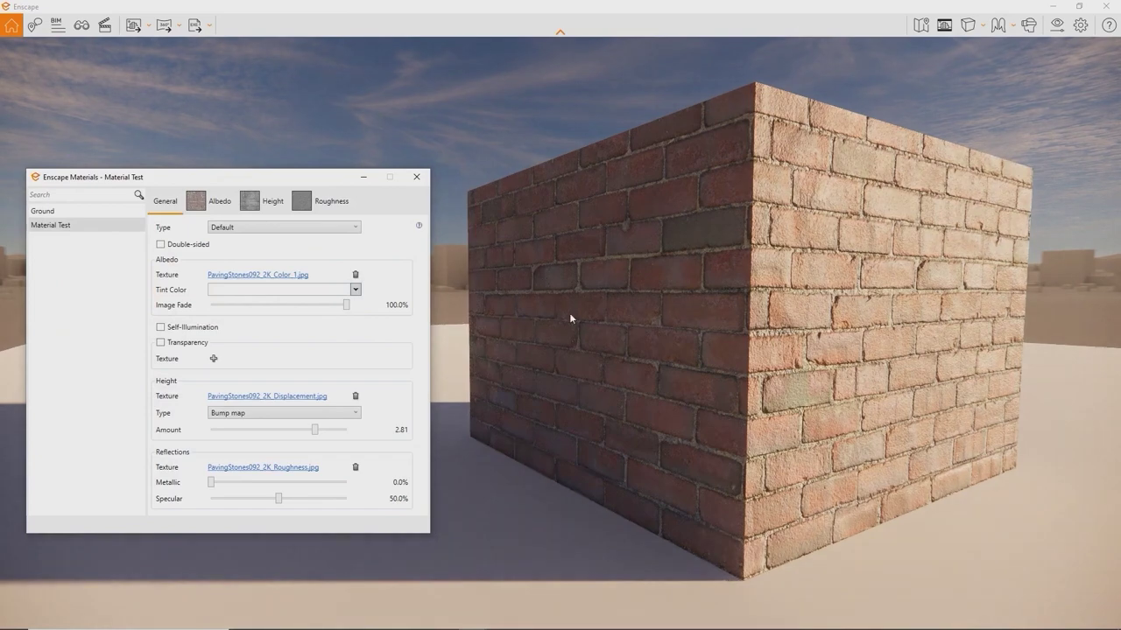
mouse_move(622, 332)
right_down()
mouse_move(337, 333)
mouse_move(632, 337)
right_up()
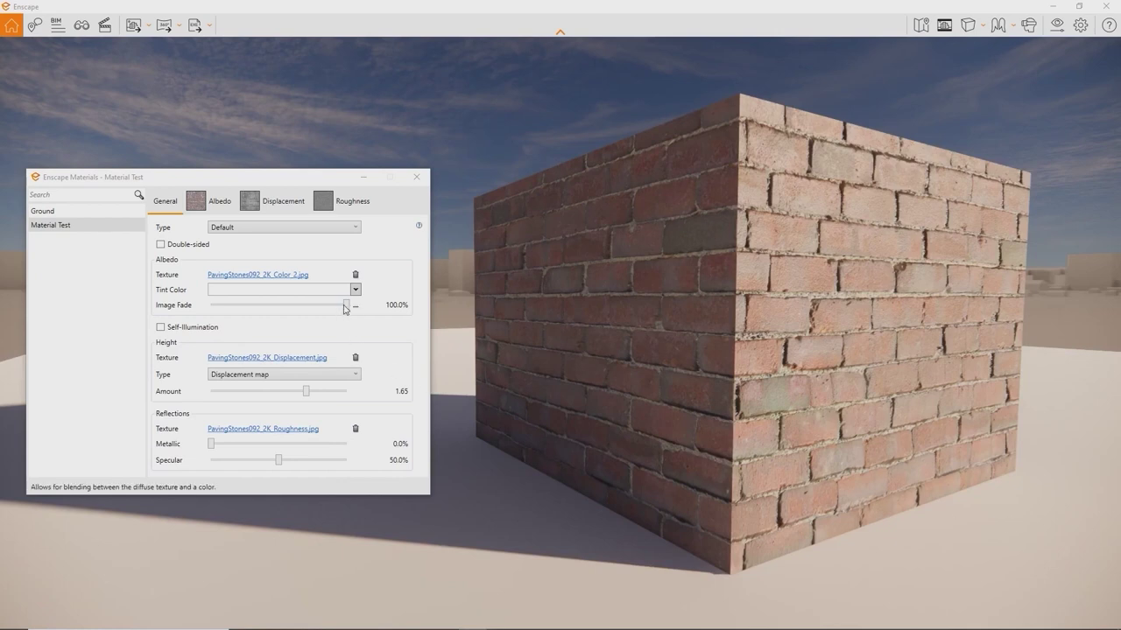
- Blend a green colour into the brick texture, leaving Image Fade at about 26%
drag(347, 306, 293, 305)
click(313, 323)
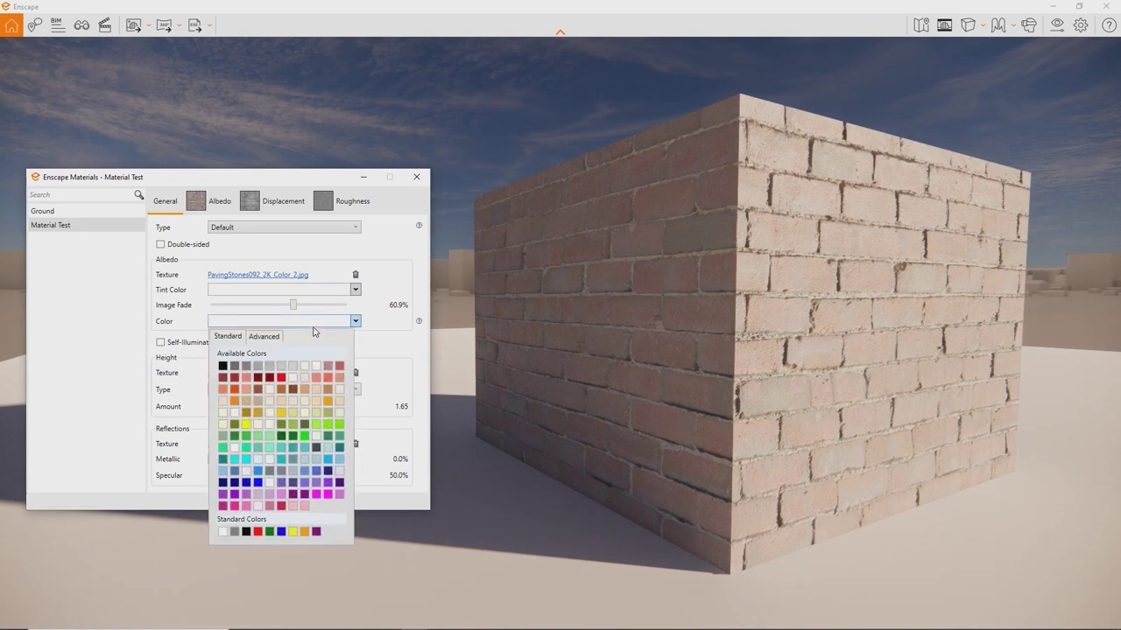
click(293, 425)
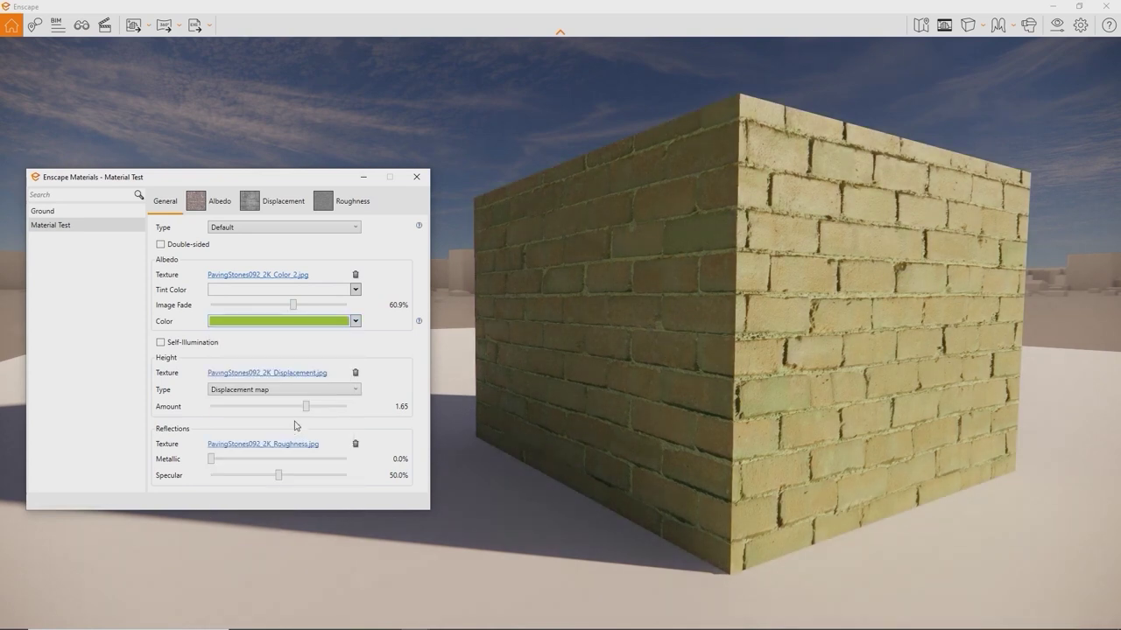
drag(293, 305, 245, 300)
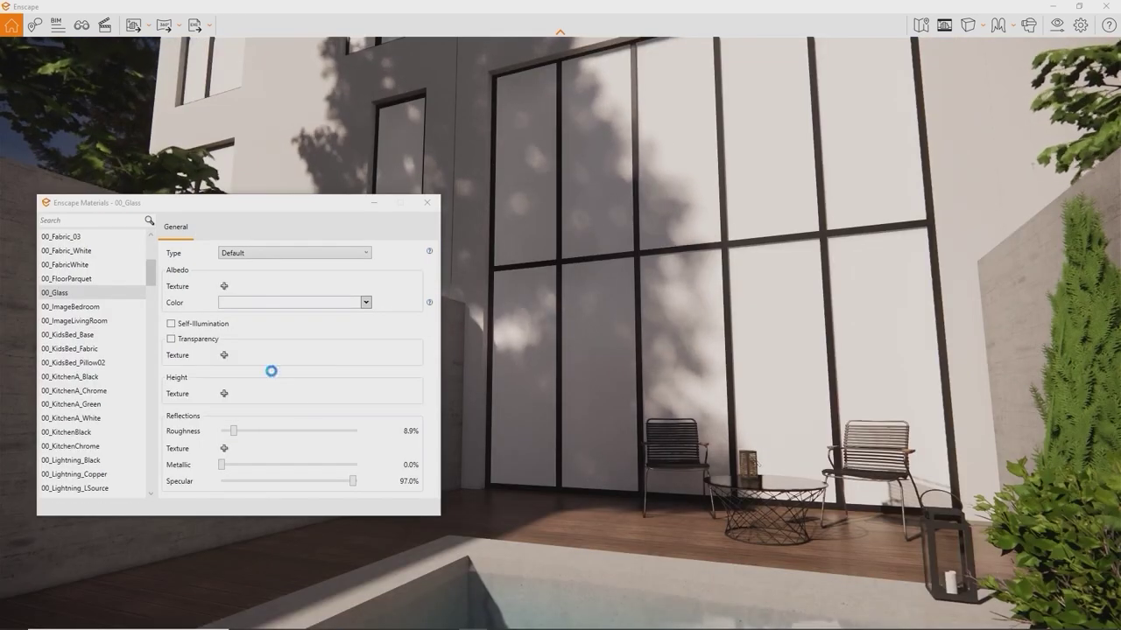
- Make 00_Glass transparent, lowering its opacity and slightly reducing its roughness
click(170, 339)
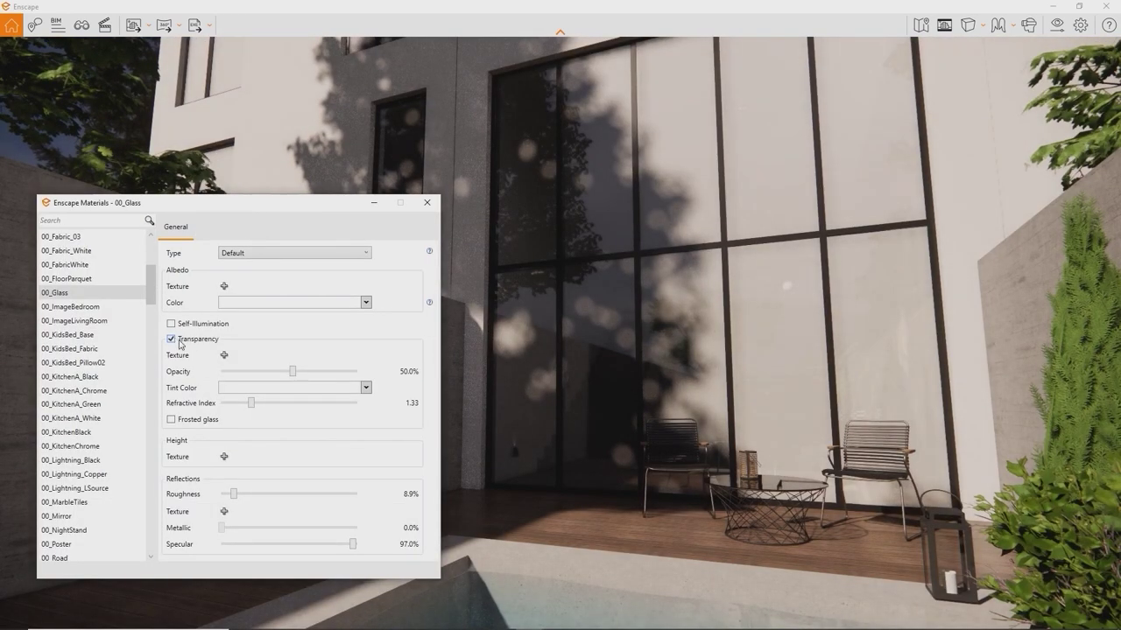
drag(294, 372, 213, 368)
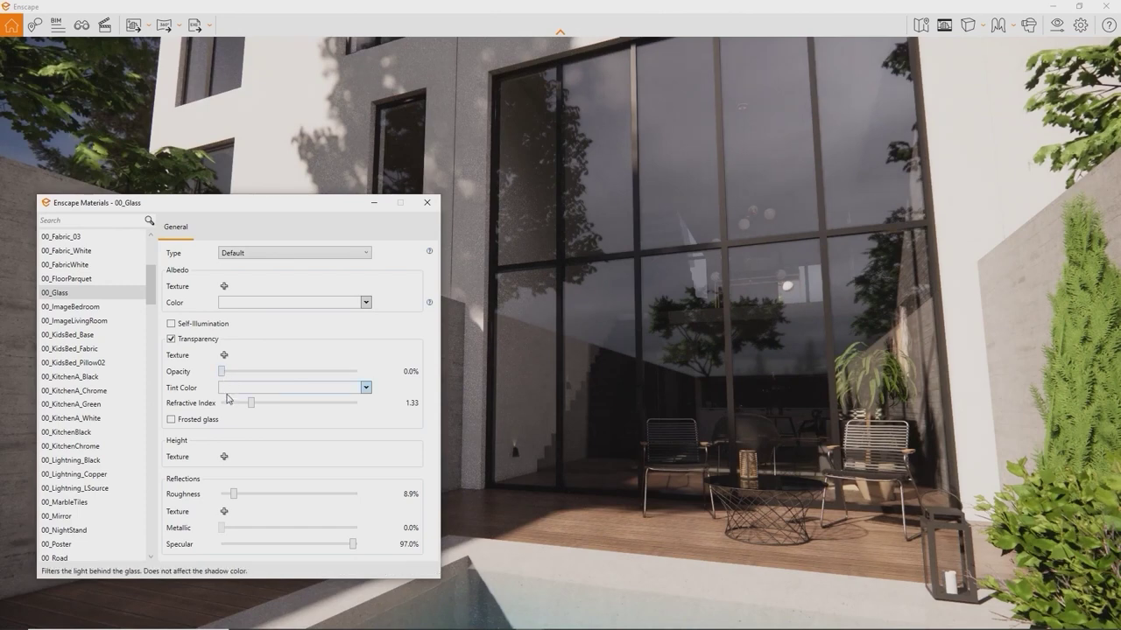
drag(234, 494, 215, 493)
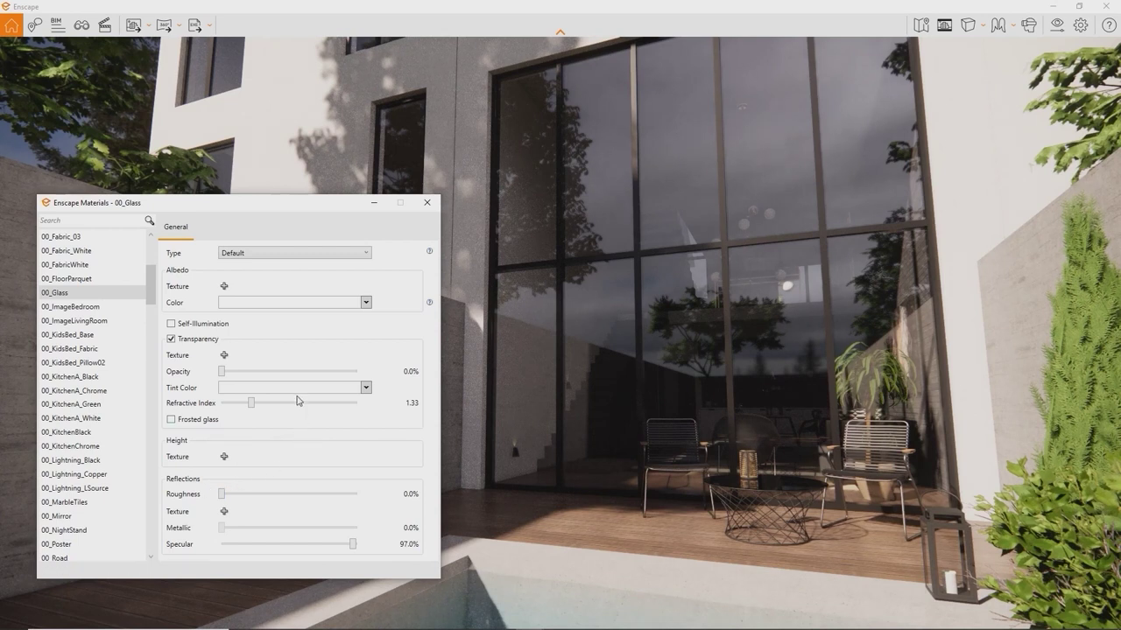
- Tint the glass dark grey at about 20% opacity, and make the Material Test metal plates 100% metallic
click(366, 303)
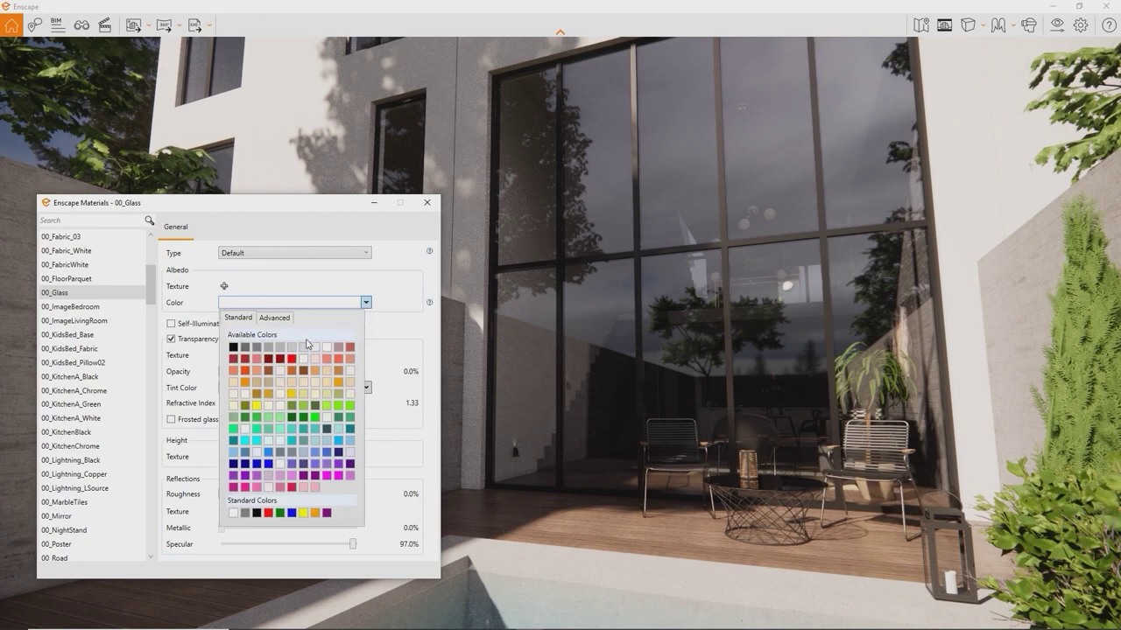
click(257, 348)
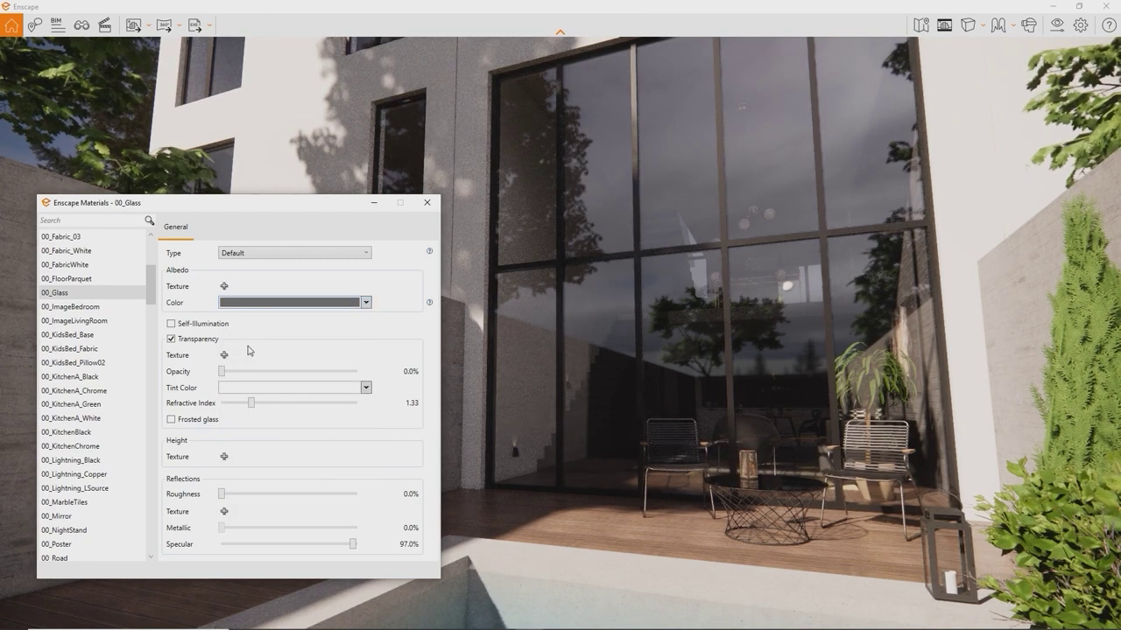
drag(229, 375, 251, 377)
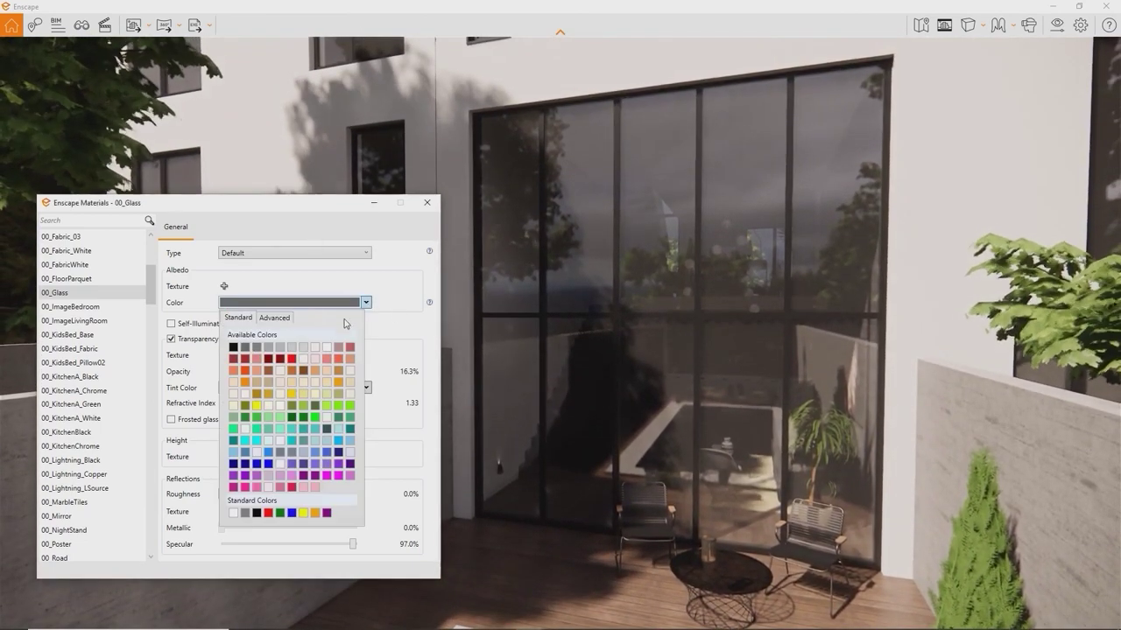
click(233, 347)
drag(580, 380, 666, 380)
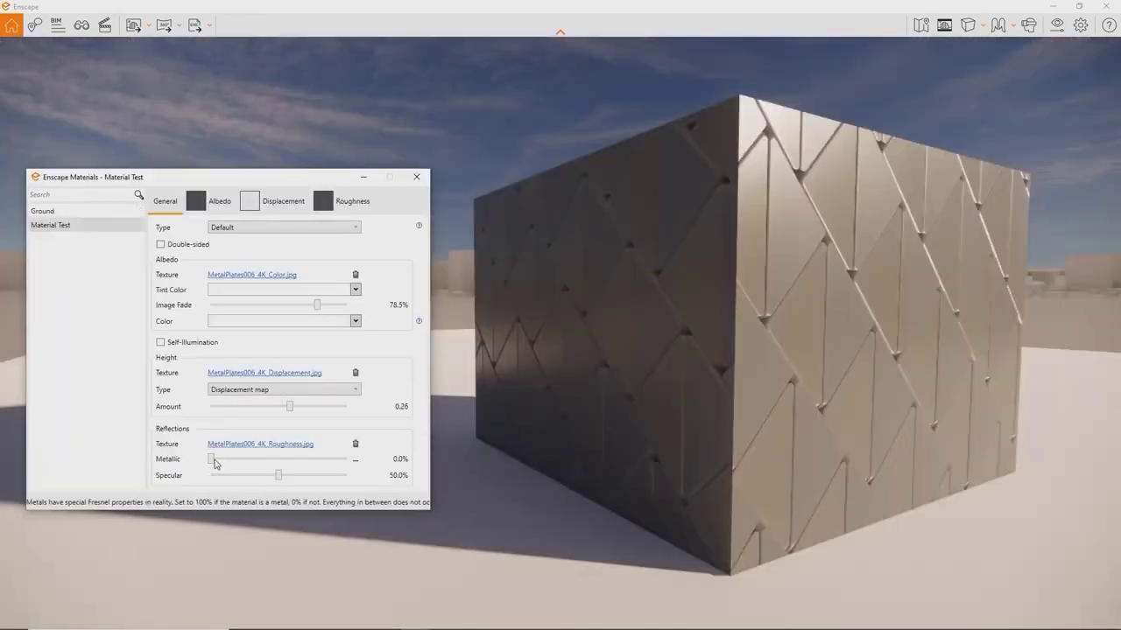
drag(217, 462, 368, 450)
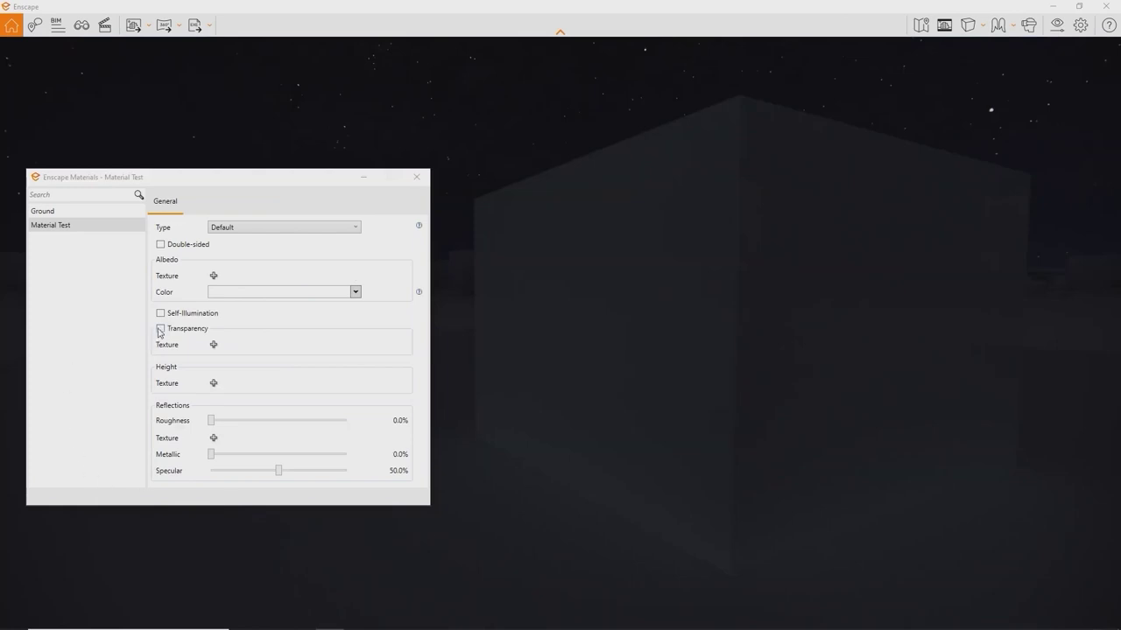
- Enable self-illumination on Material Test at 5000 cd/m² with a yellow-green emission colour
click(161, 314)
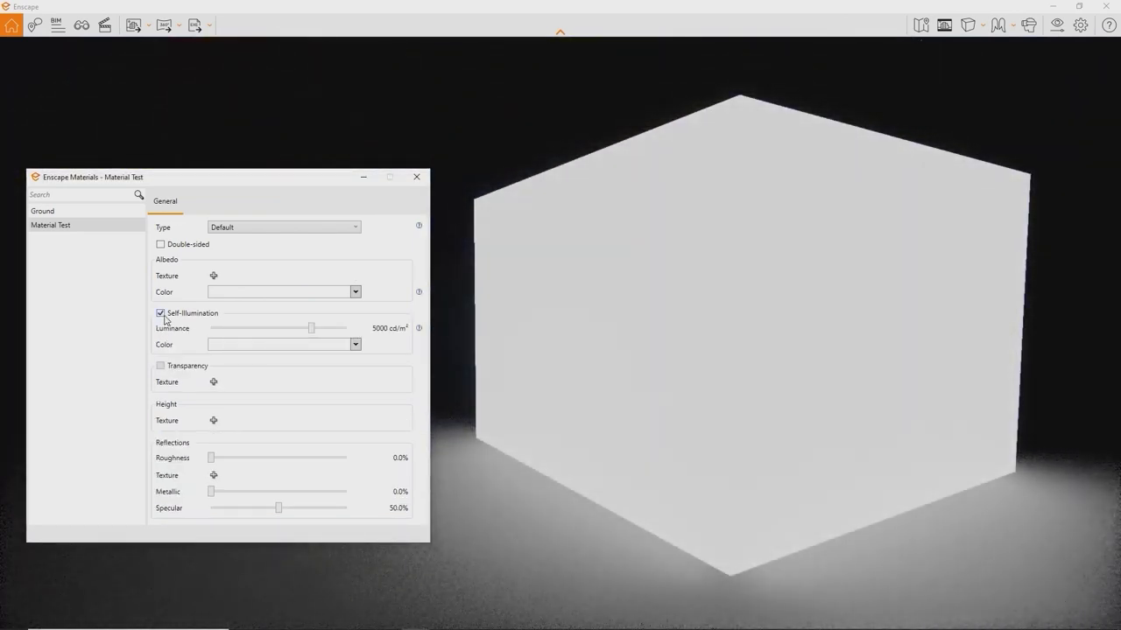
click(307, 351)
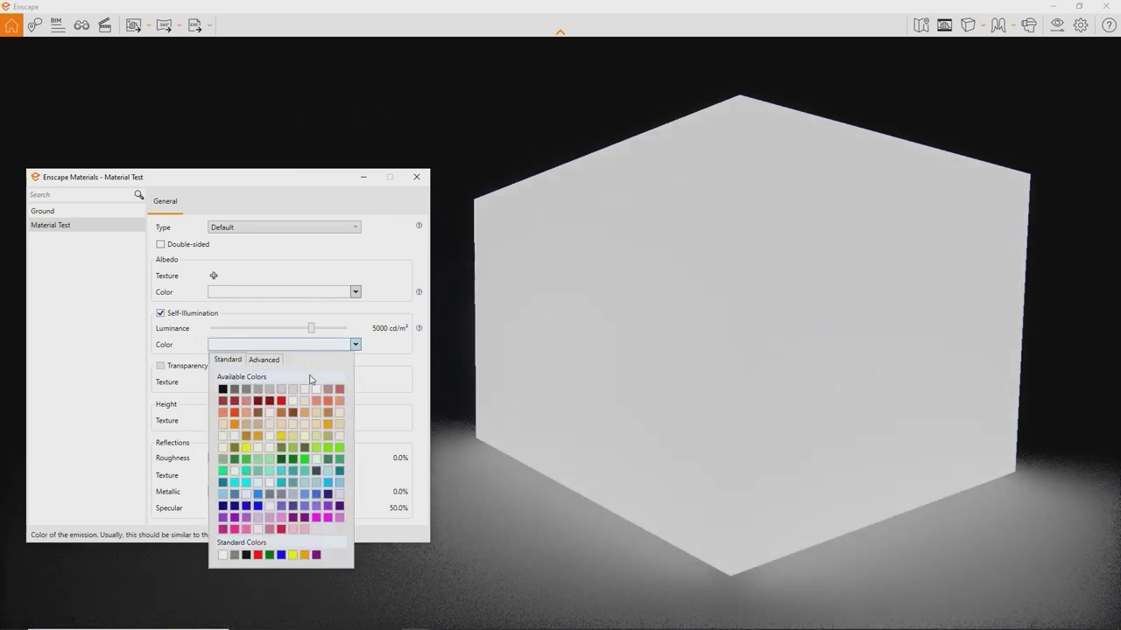
click(294, 455)
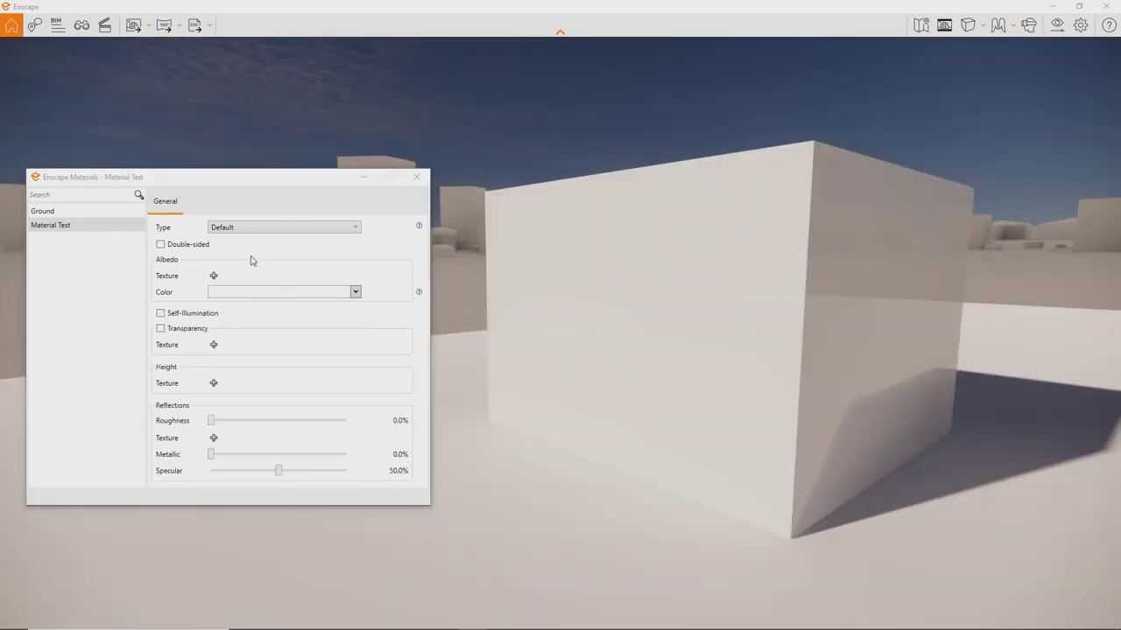
- Load Release Tutorial.mp4 as the Material Test albedo texture and watch it play on the cube
click(213, 275)
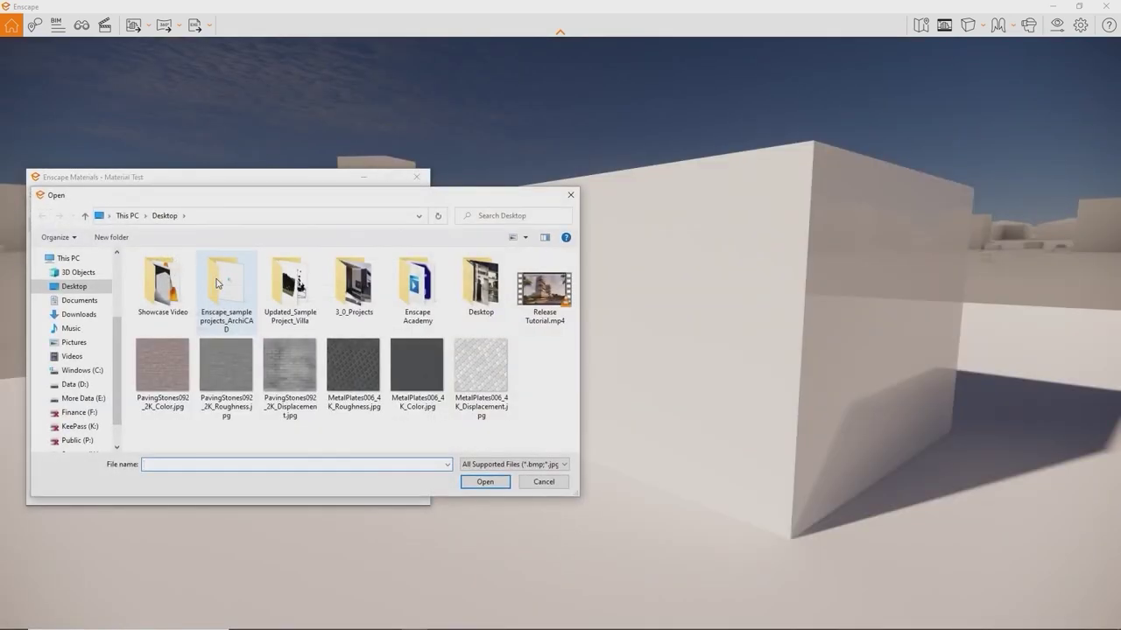
double_click(523, 296)
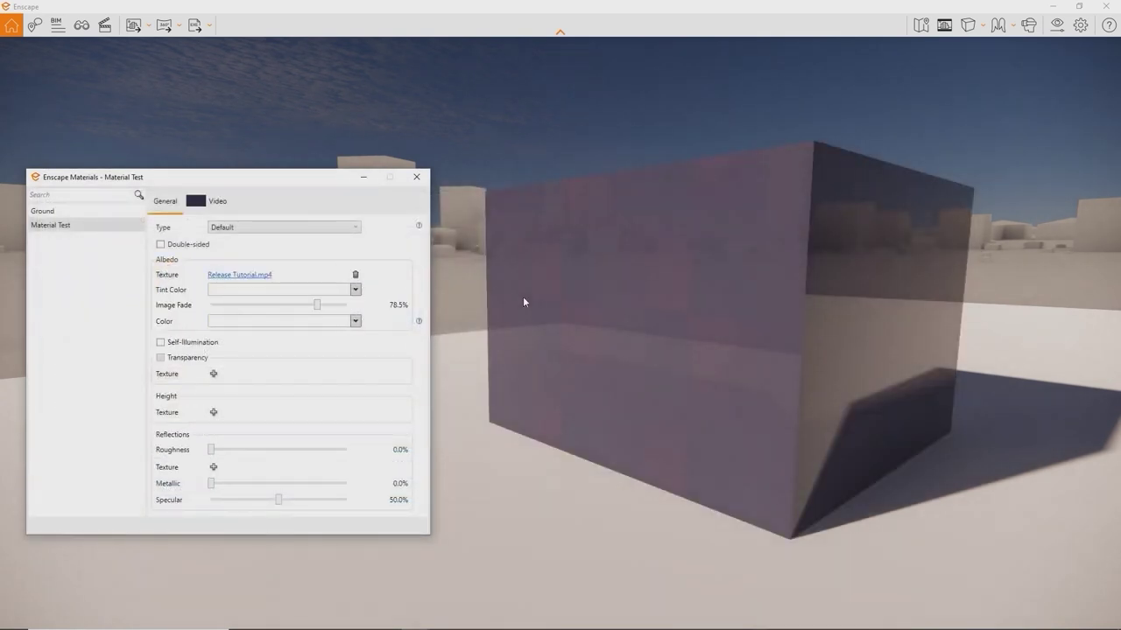
drag(523, 302, 503, 299)
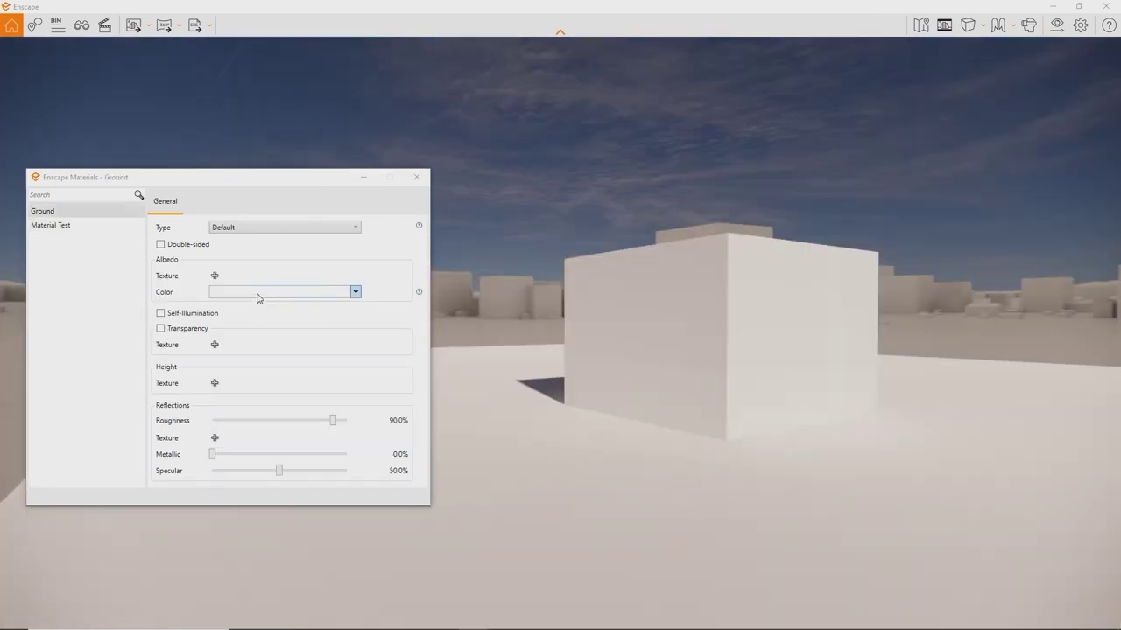
- Colour the Ground material olive green, set its type to Grass, then change it to Water
click(258, 293)
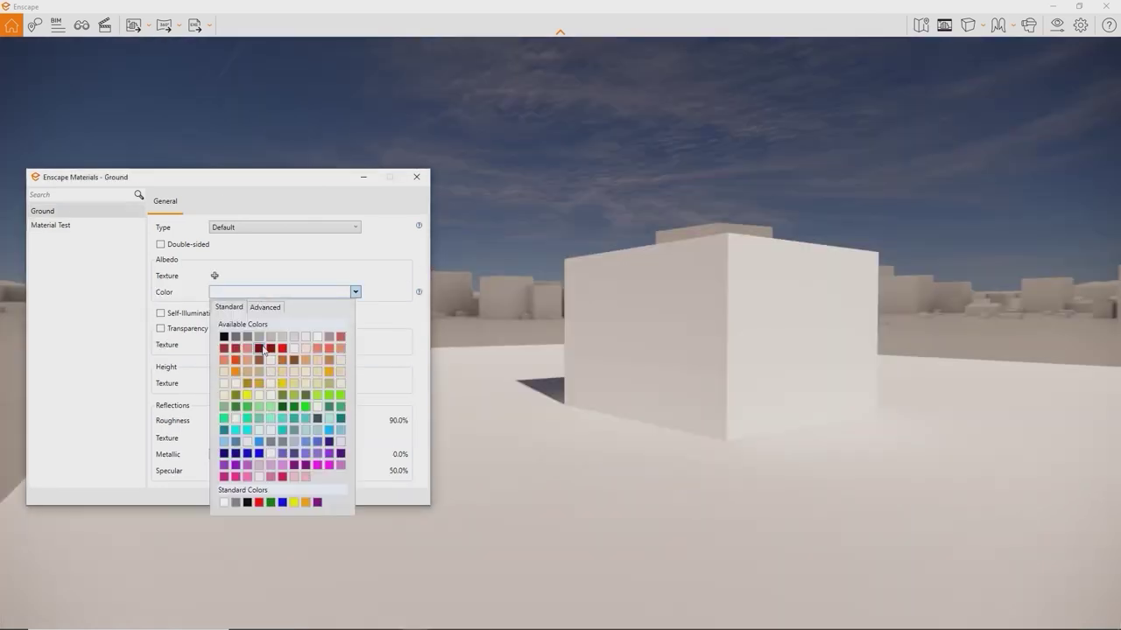
click(283, 404)
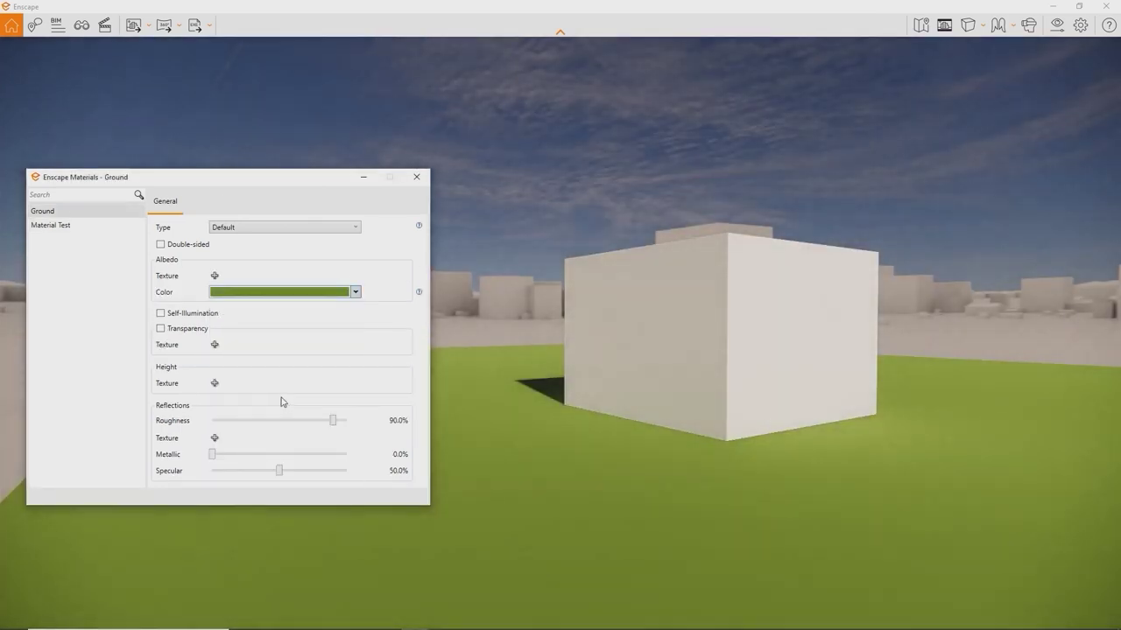
click(271, 234)
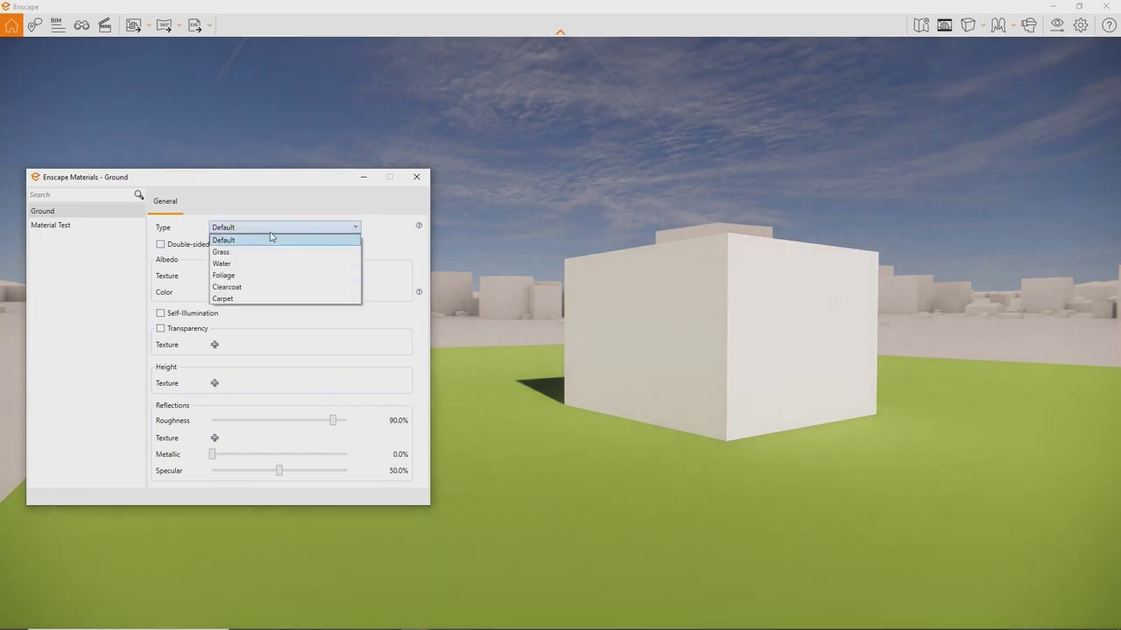
click(265, 252)
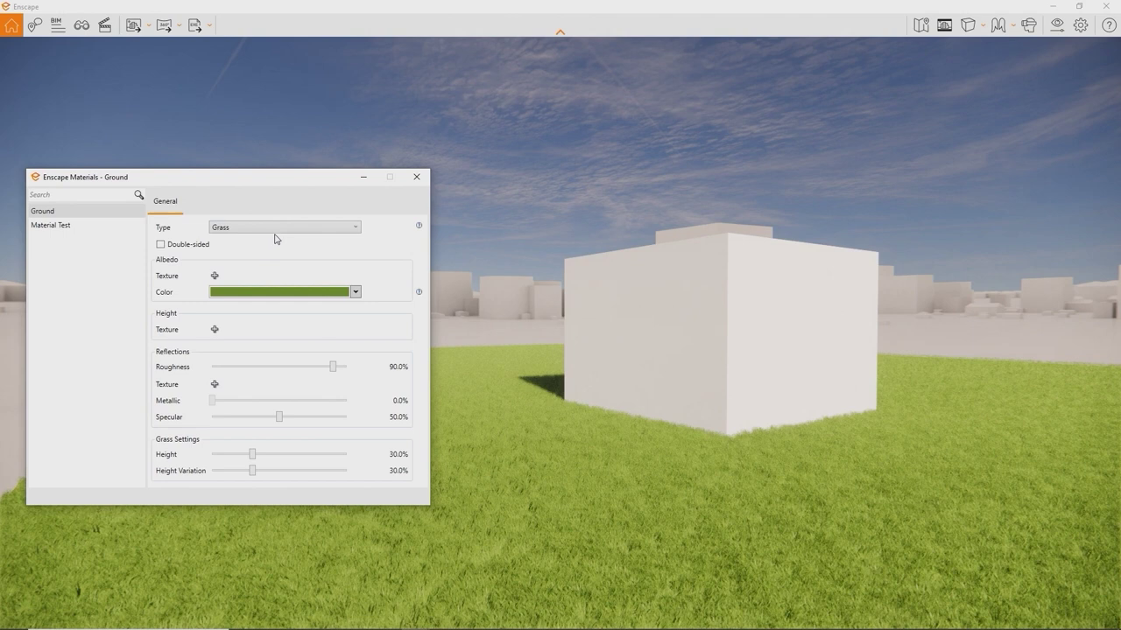
click(276, 235)
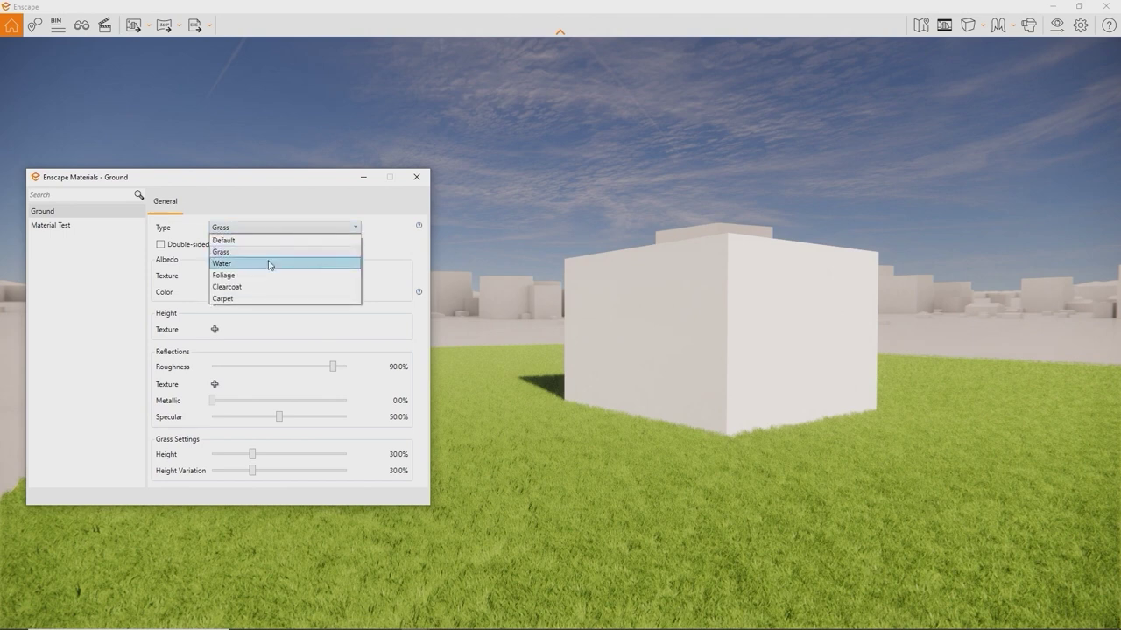
click(269, 263)
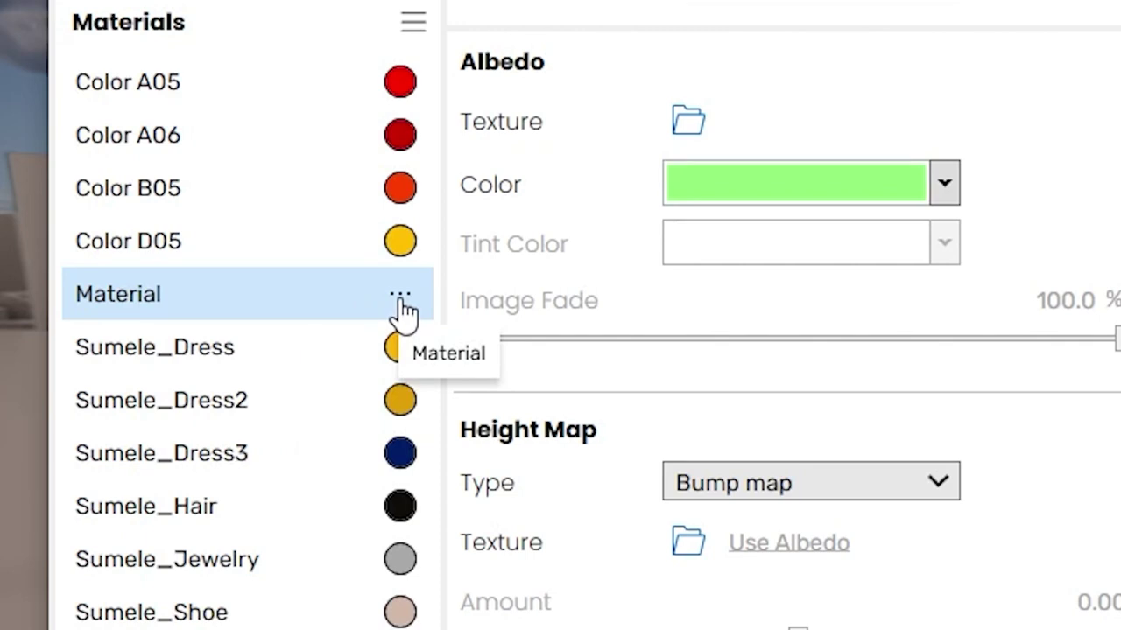
- Preview Brick 01, Marble 06, Marble 02 and Stone 01, Wall as replacements for the green Material
click(399, 297)
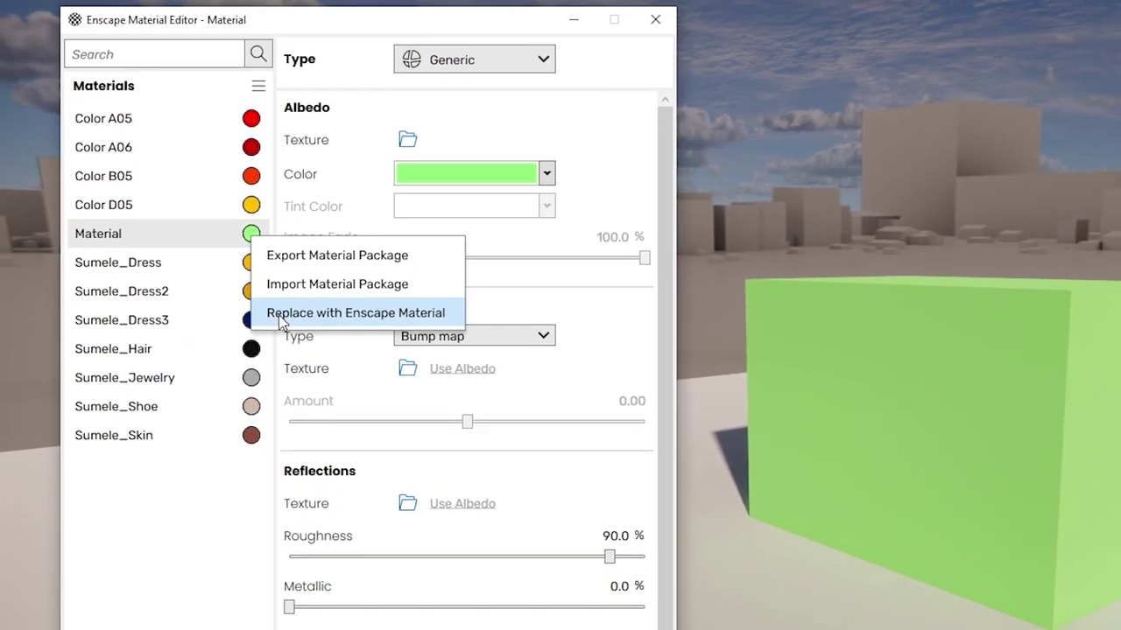
click(394, 410)
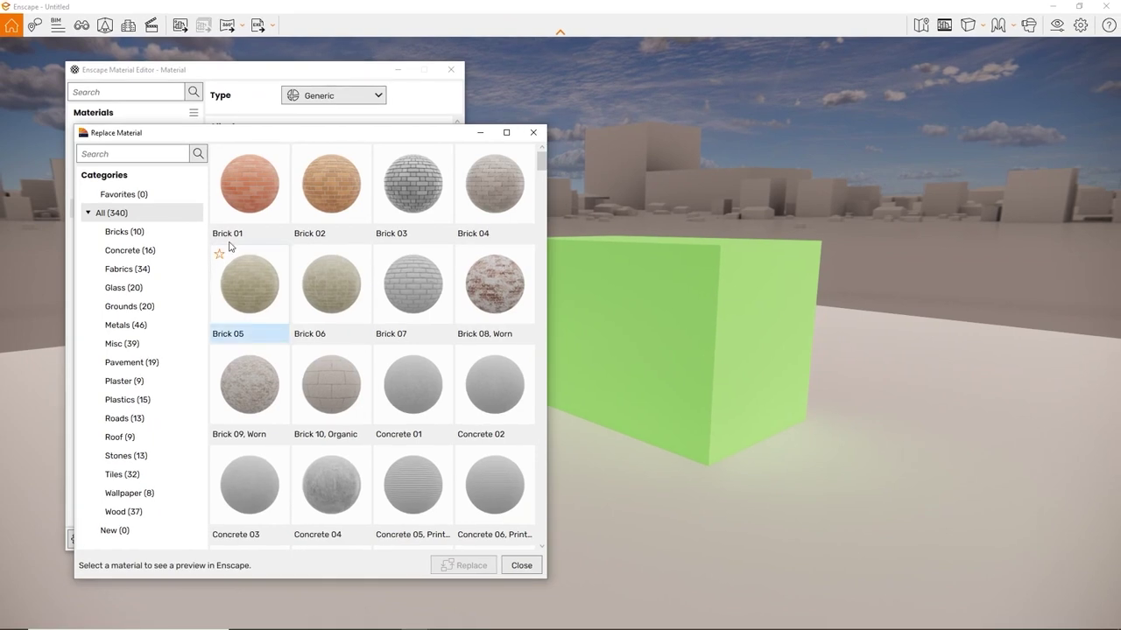
click(246, 219)
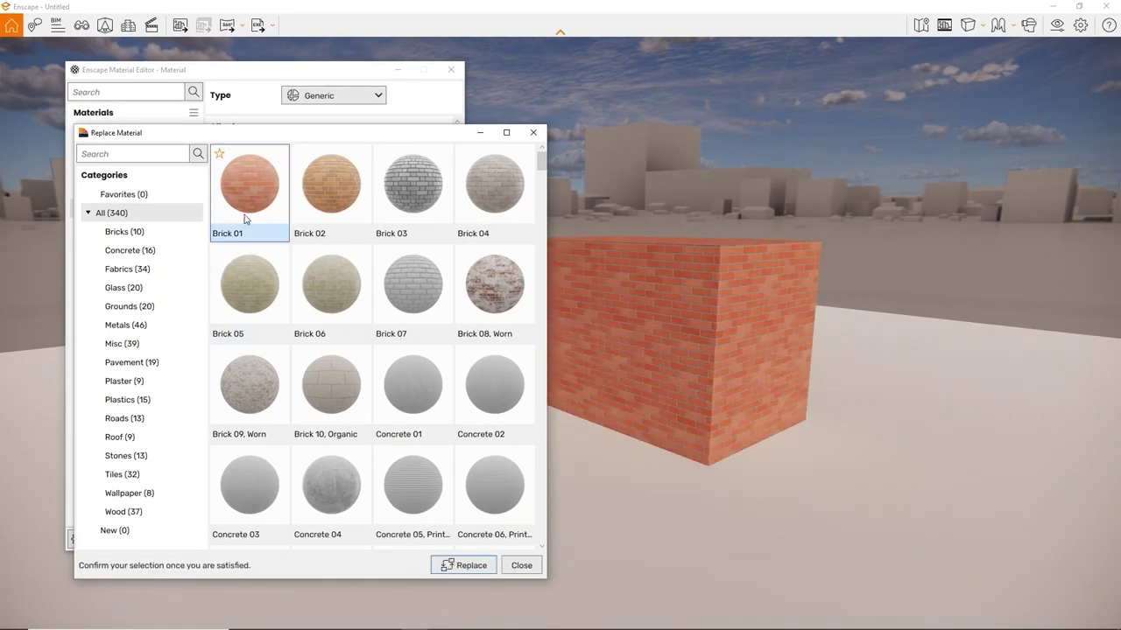
click(153, 457)
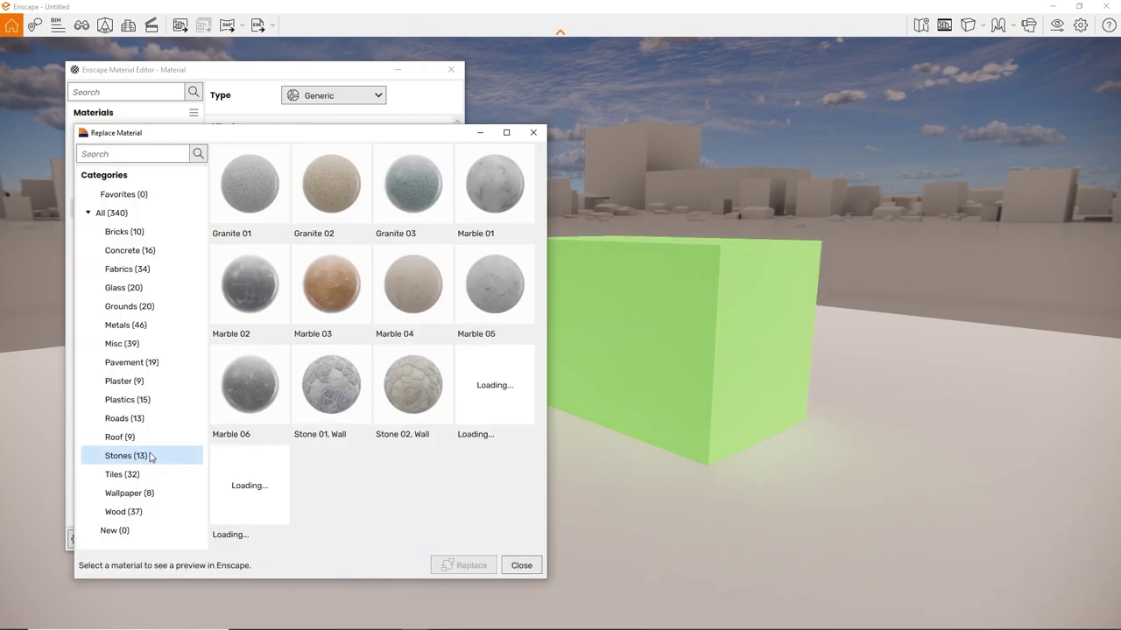
click(242, 381)
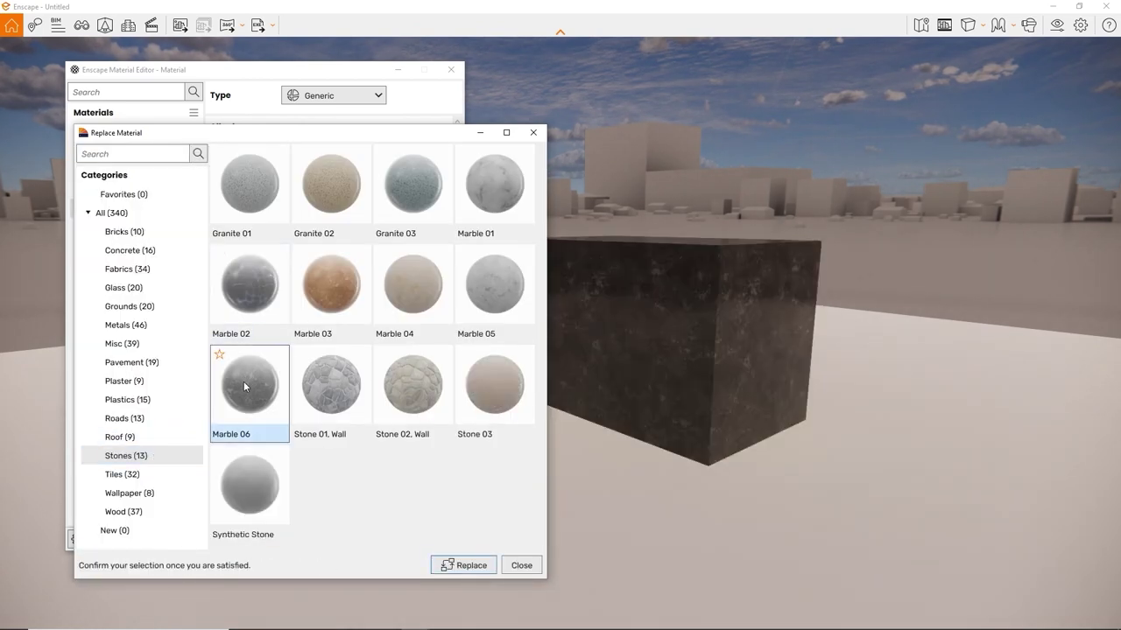
click(265, 313)
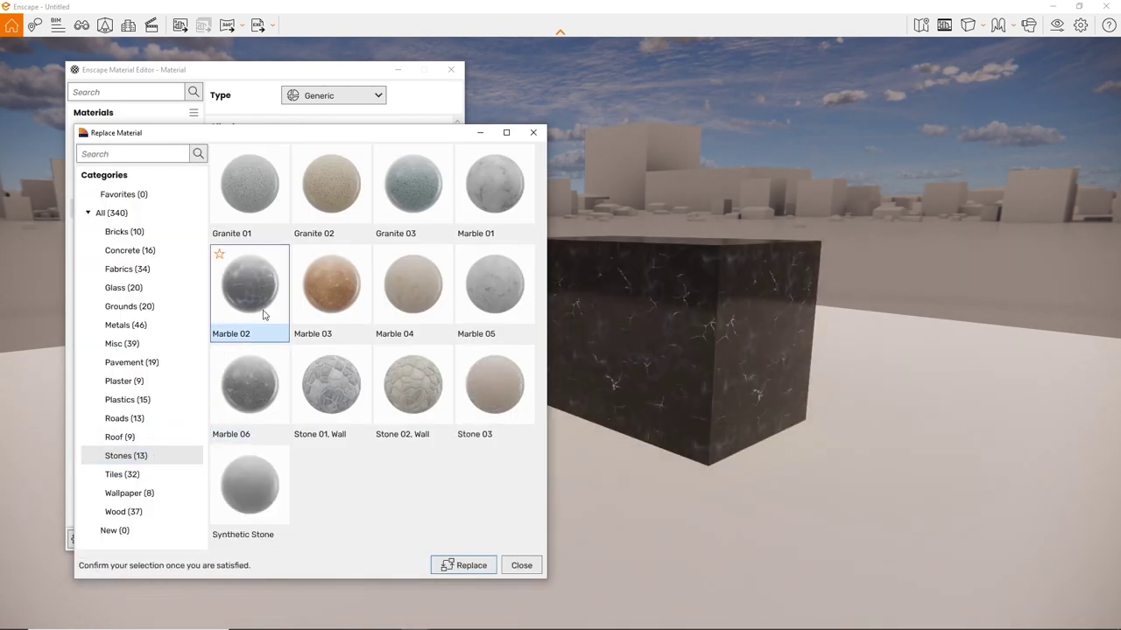
click(323, 380)
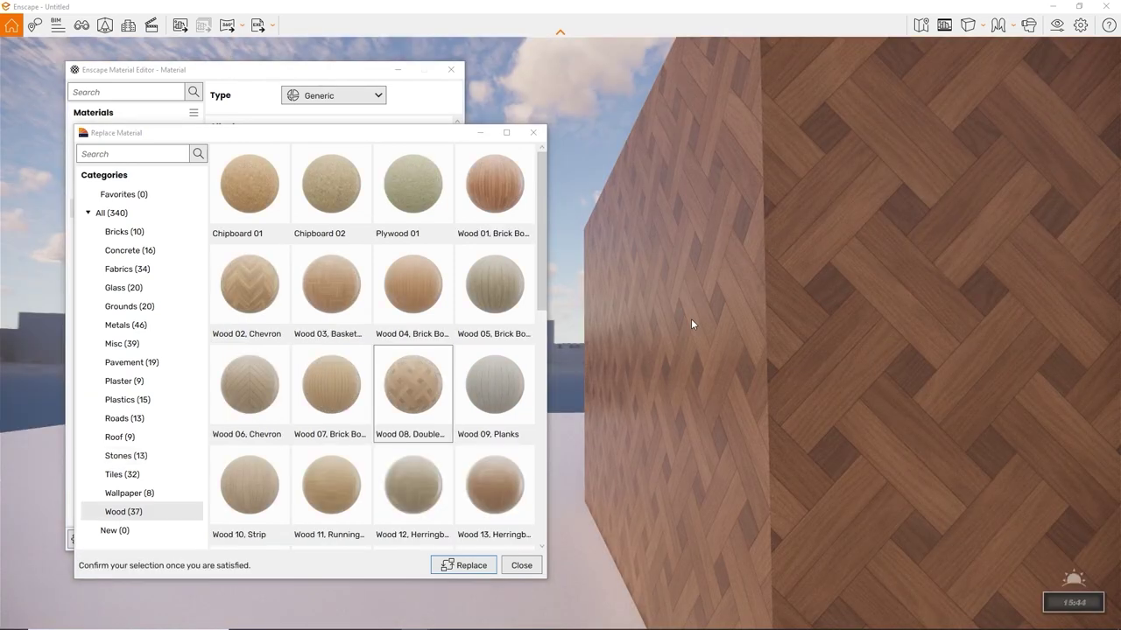
- Compare the wood floors and replace the green Material with Wood 03, Basket Weave
click(341, 311)
click(402, 308)
click(507, 197)
click(261, 291)
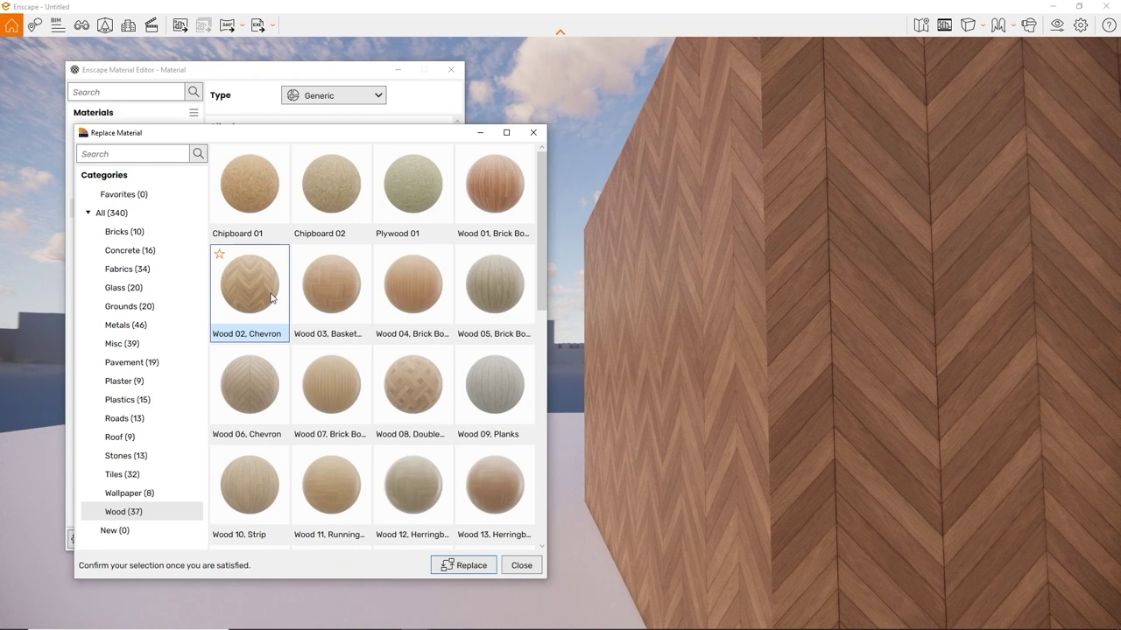
click(349, 300)
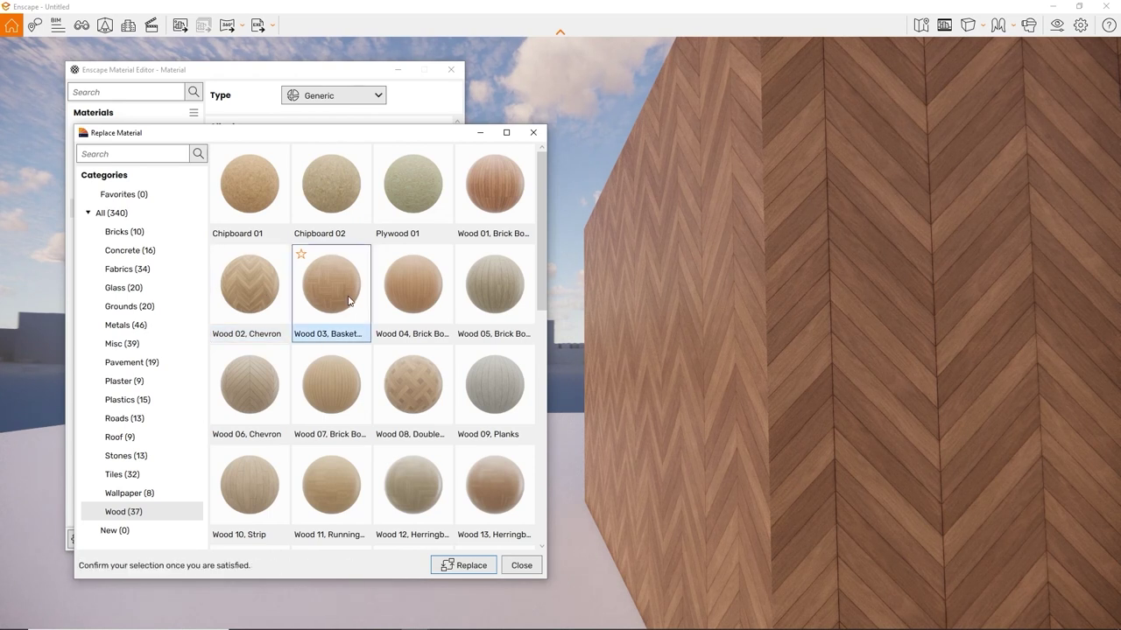
click(460, 569)
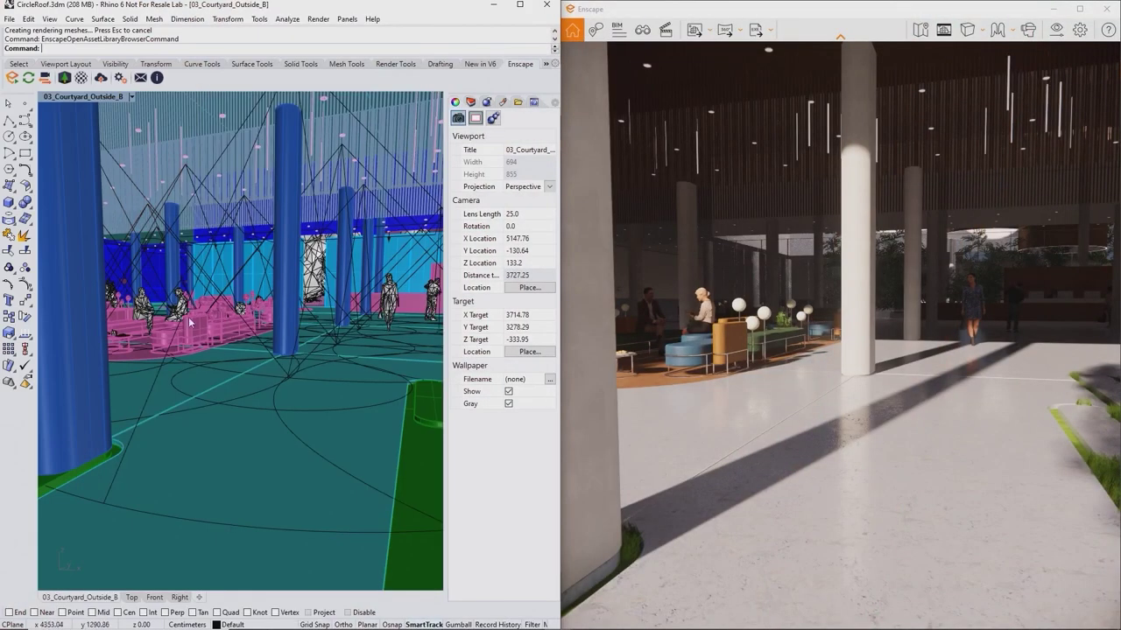
- Place the Anselmo standing man asset on the courtyard floor
click(65, 81)
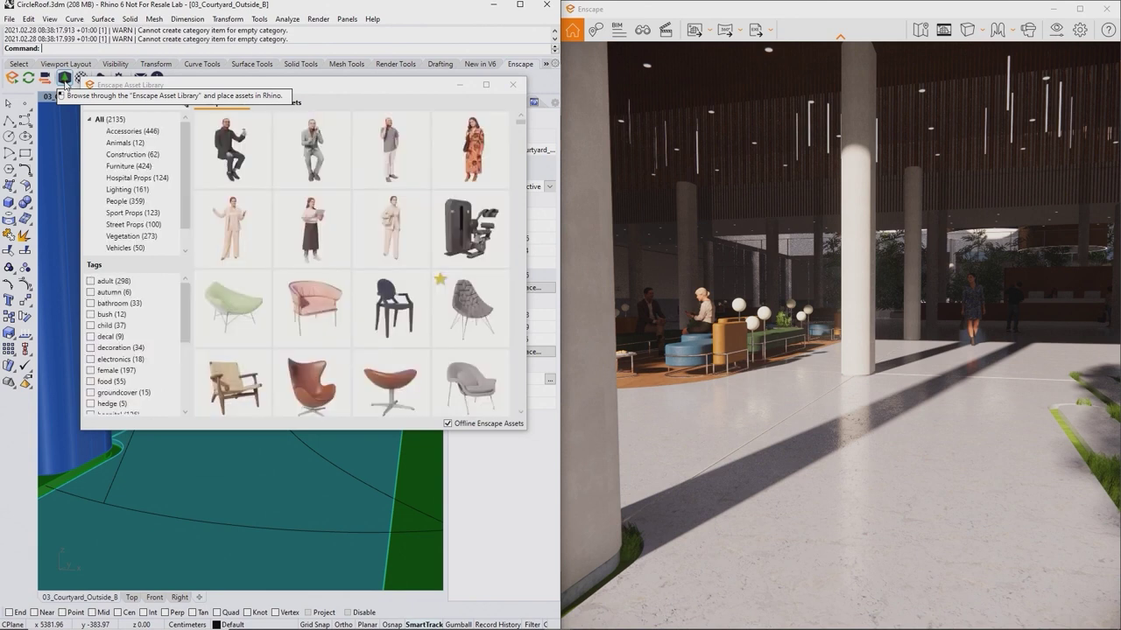
scroll(349, 249, down, 10)
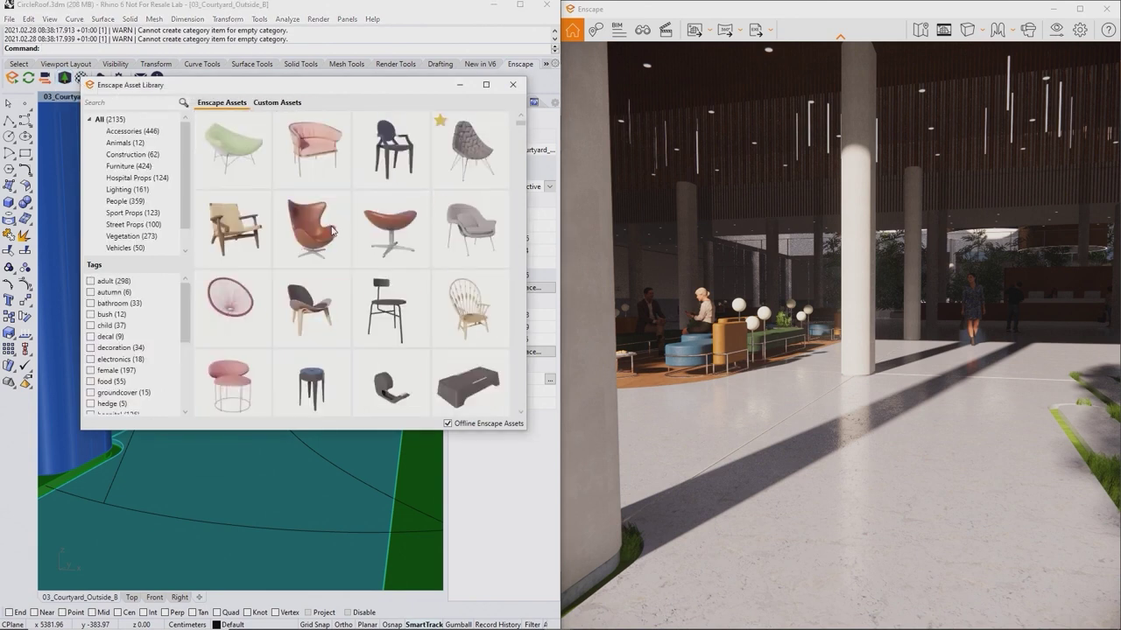
scroll(348, 248, down, 10)
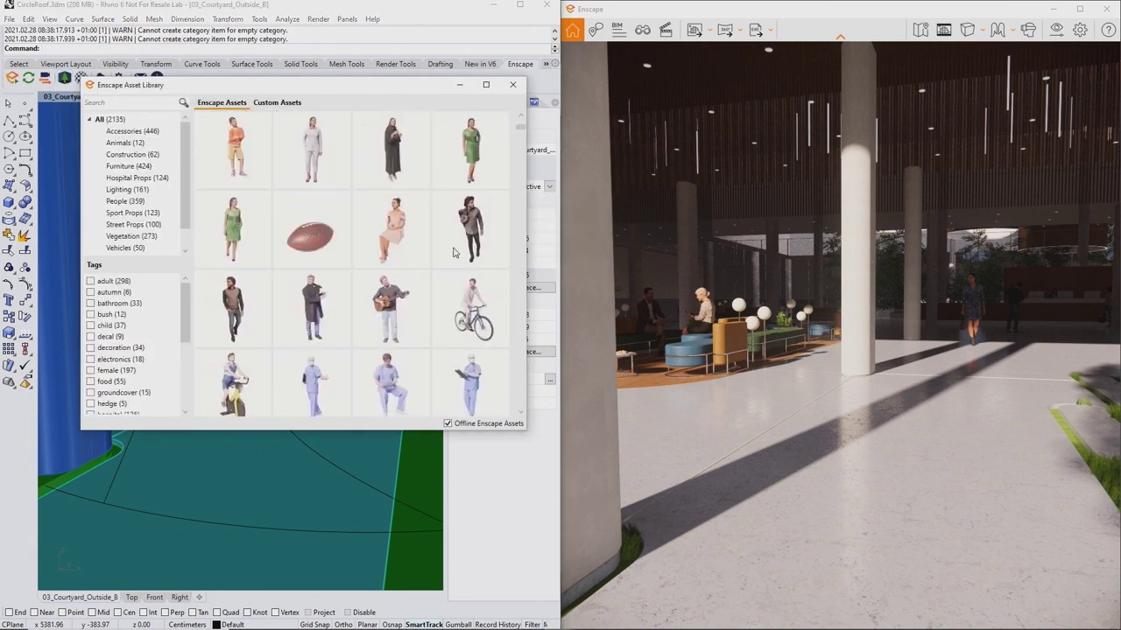
scroll(457, 263, down, 3)
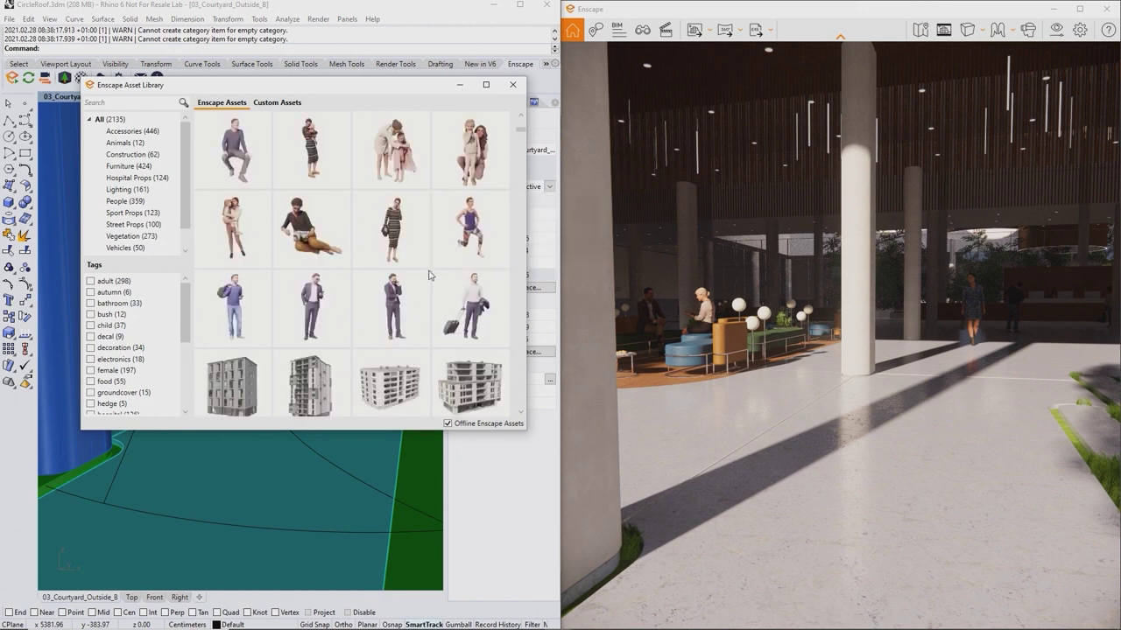
mouse_move(323, 299)
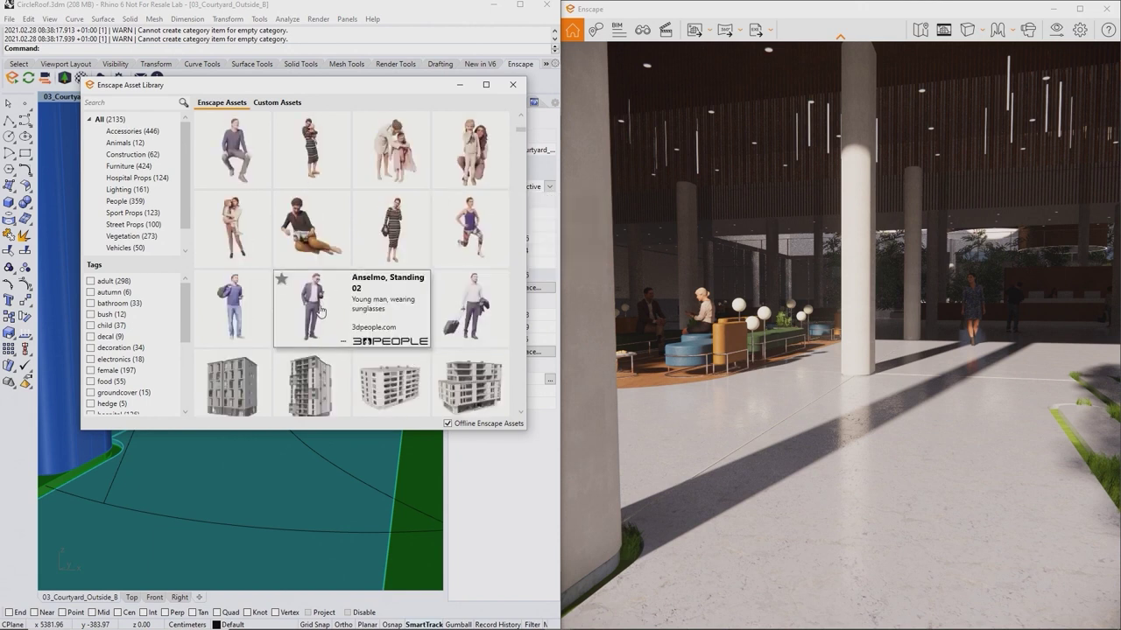
click(322, 312)
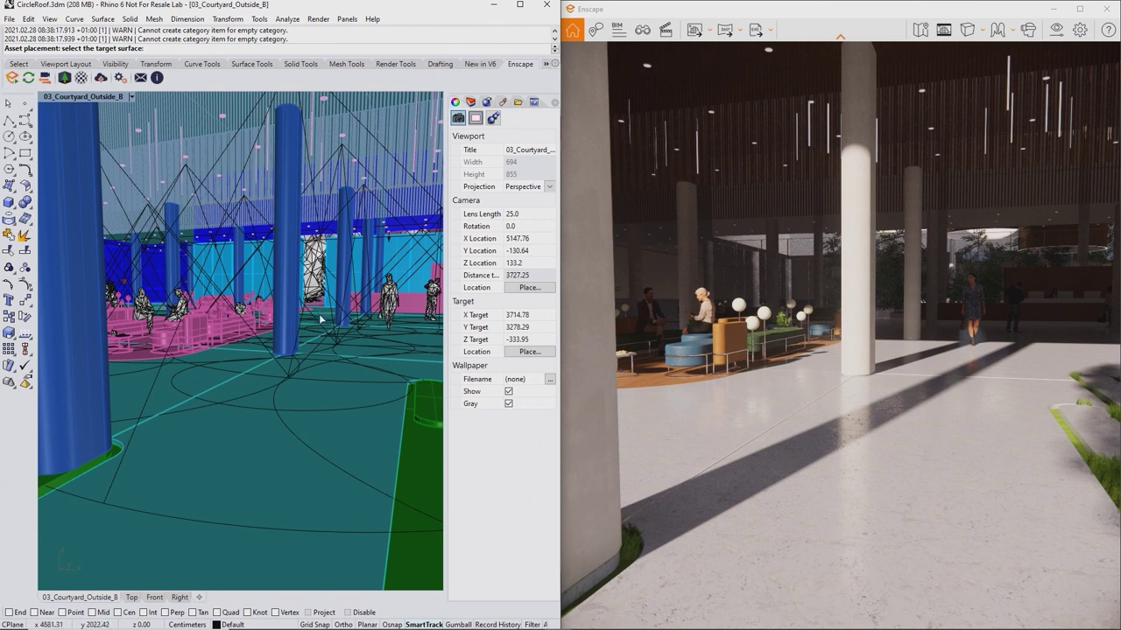
click(250, 405)
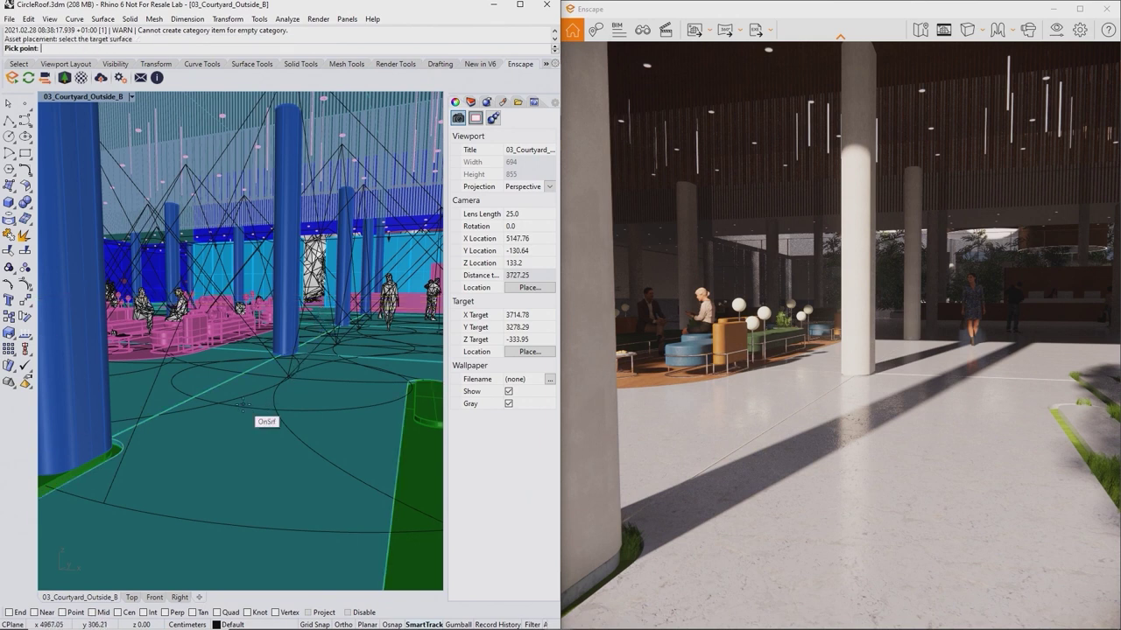
click(233, 416)
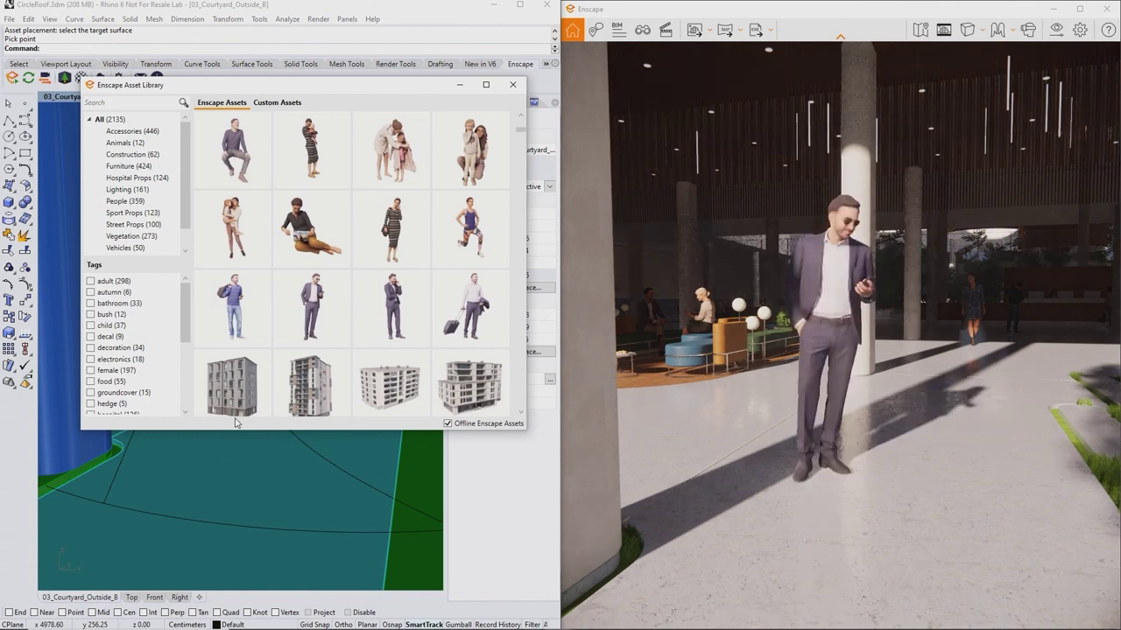
- Minimize the Asset Library and fly the render camera around the man to view him from behind
click(457, 86)
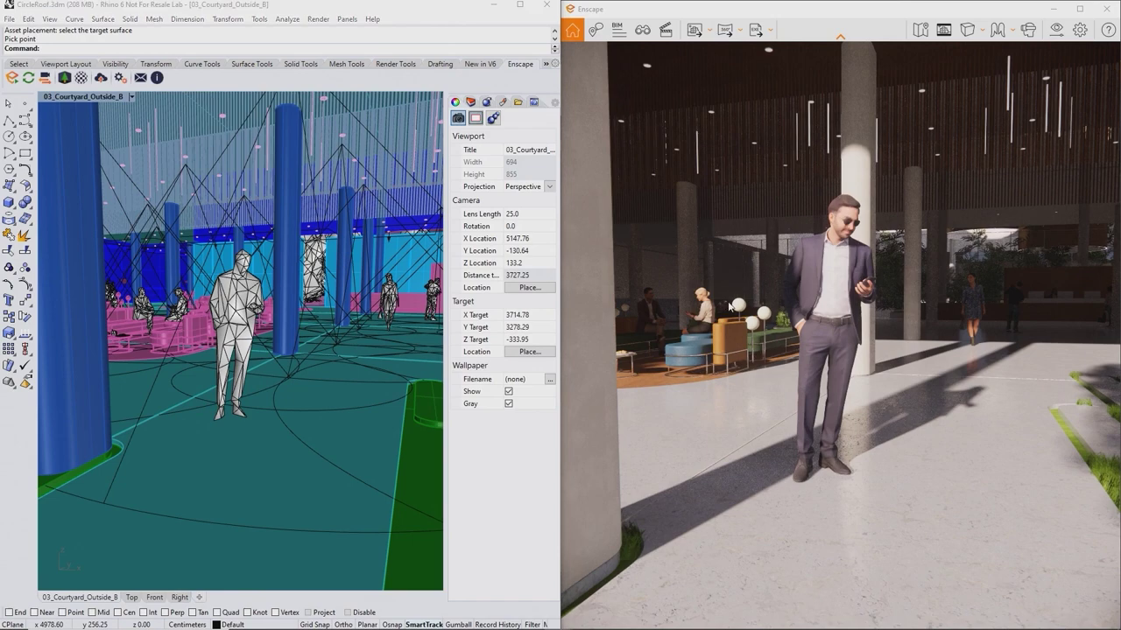
key(w)
key(d)
key(d)
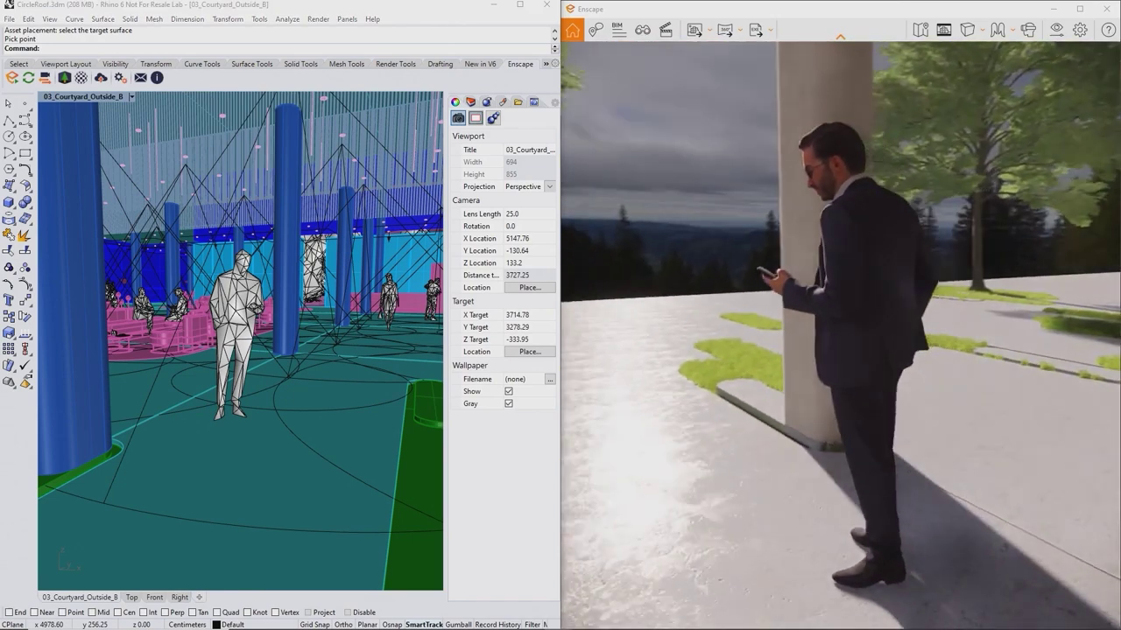
key(d)
key(d)
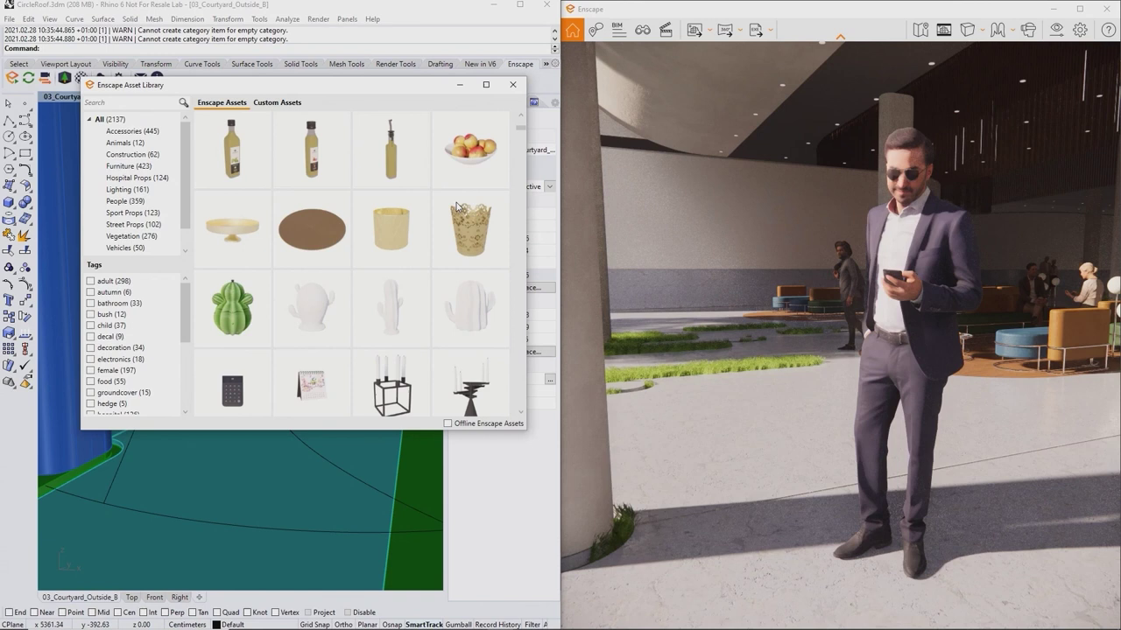
- Turn on Offline Enscape Assets using the existing downloaded assets folder
scroll(457, 204, down, 6)
scroll(456, 206, down, 10)
scroll(456, 206, down, 12)
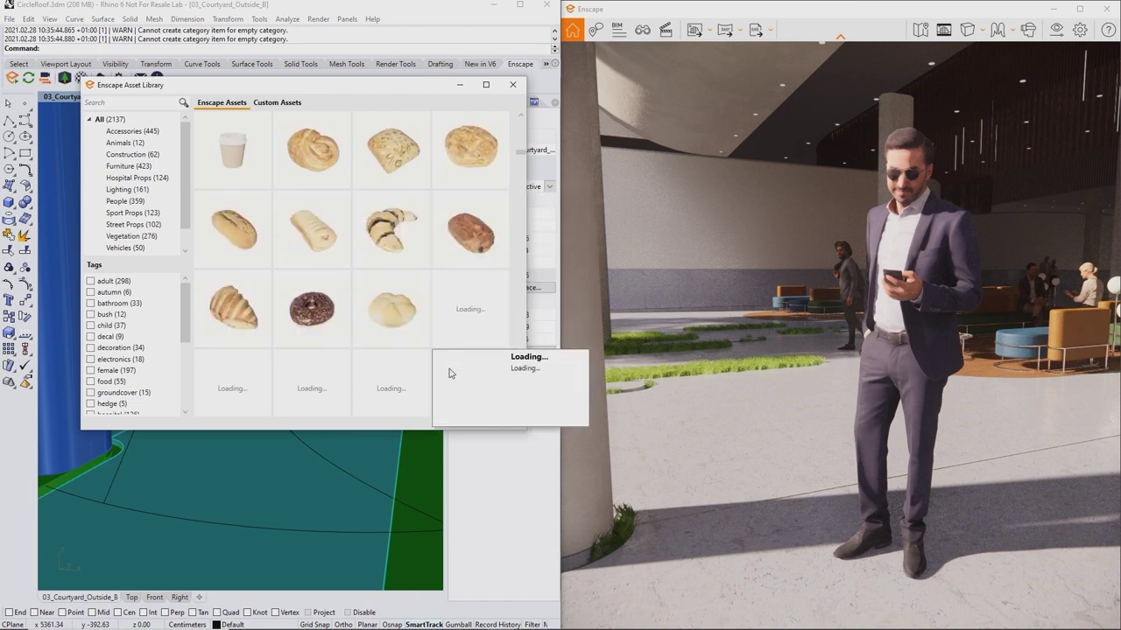
scroll(448, 373, down, 1)
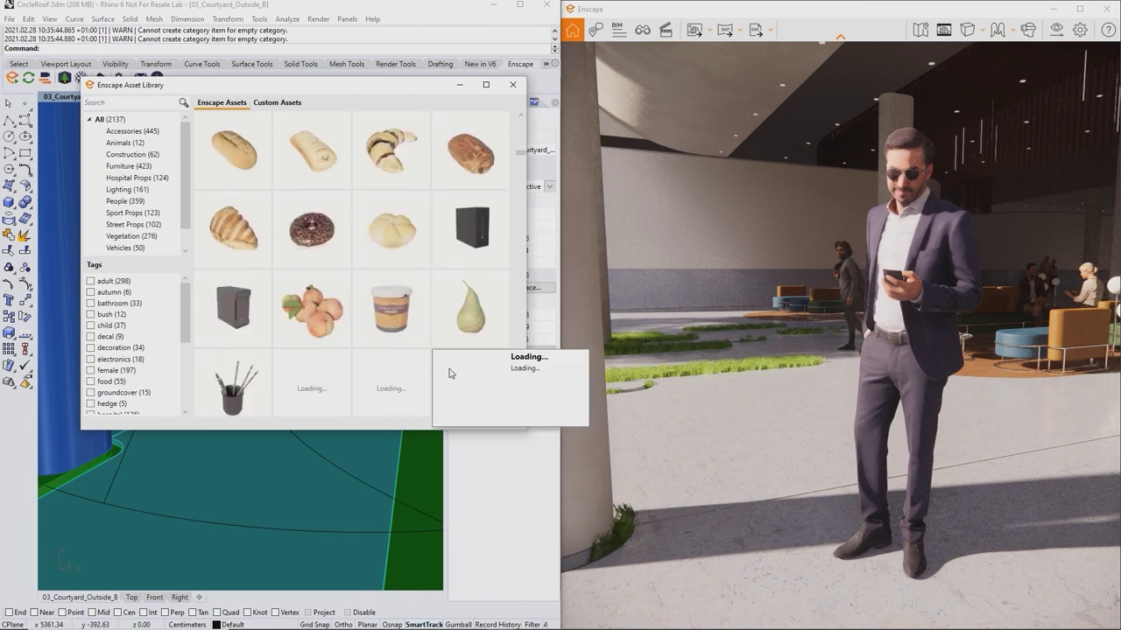
scroll(449, 373, down, 4)
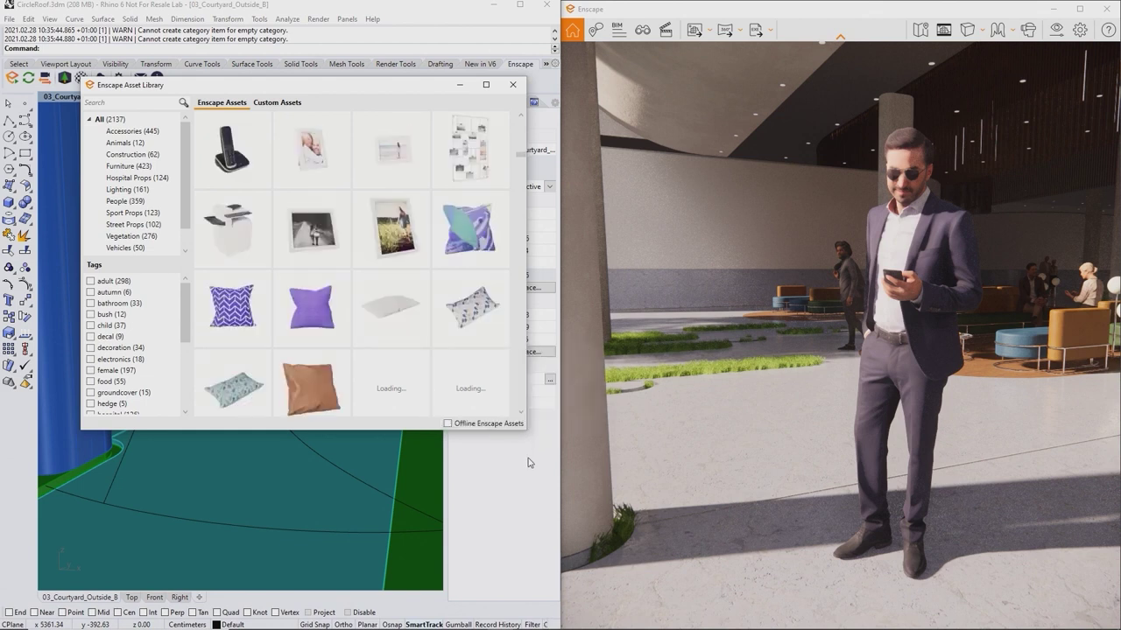
click(447, 424)
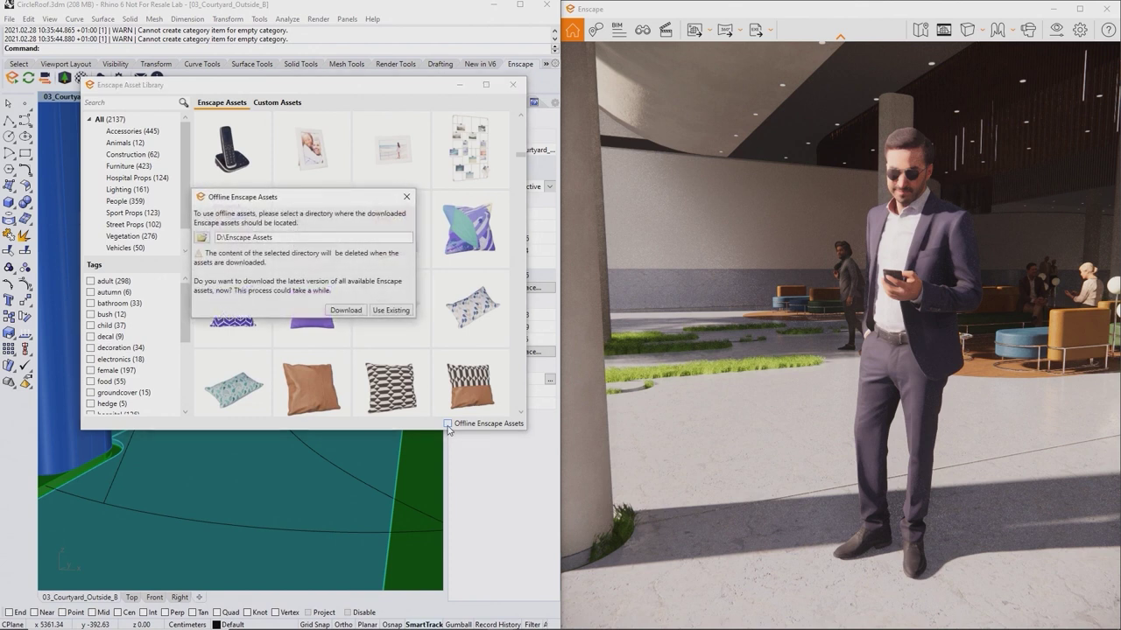
click(381, 311)
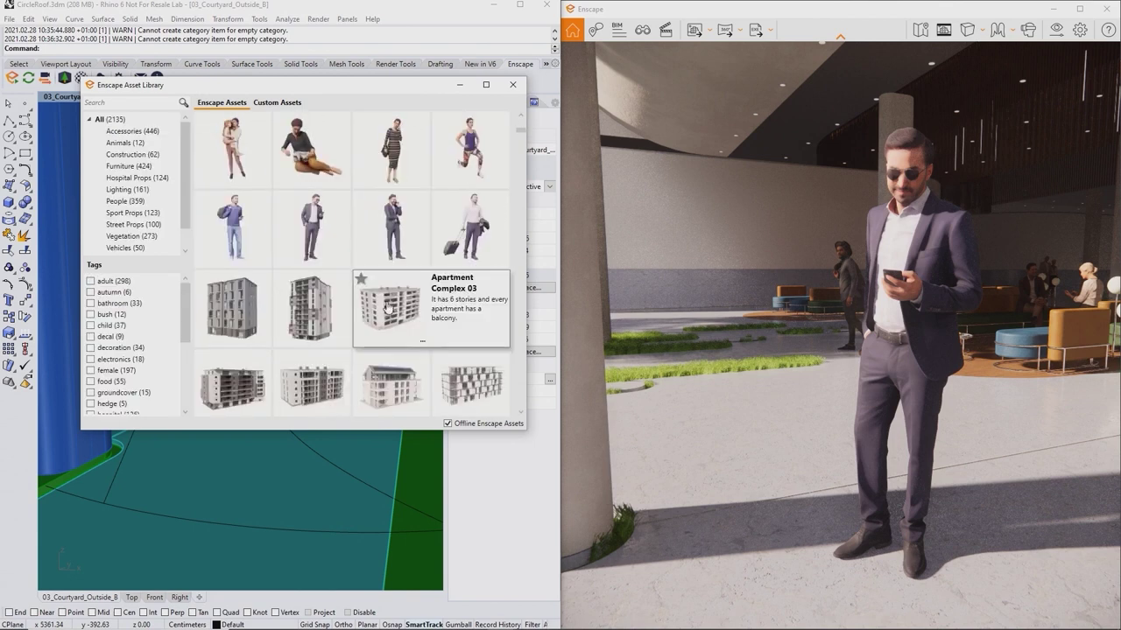
- Star Anselmo as a favourite, view the Favorites category, then show all assets again
click(281, 201)
scroll(150, 214, down, 1)
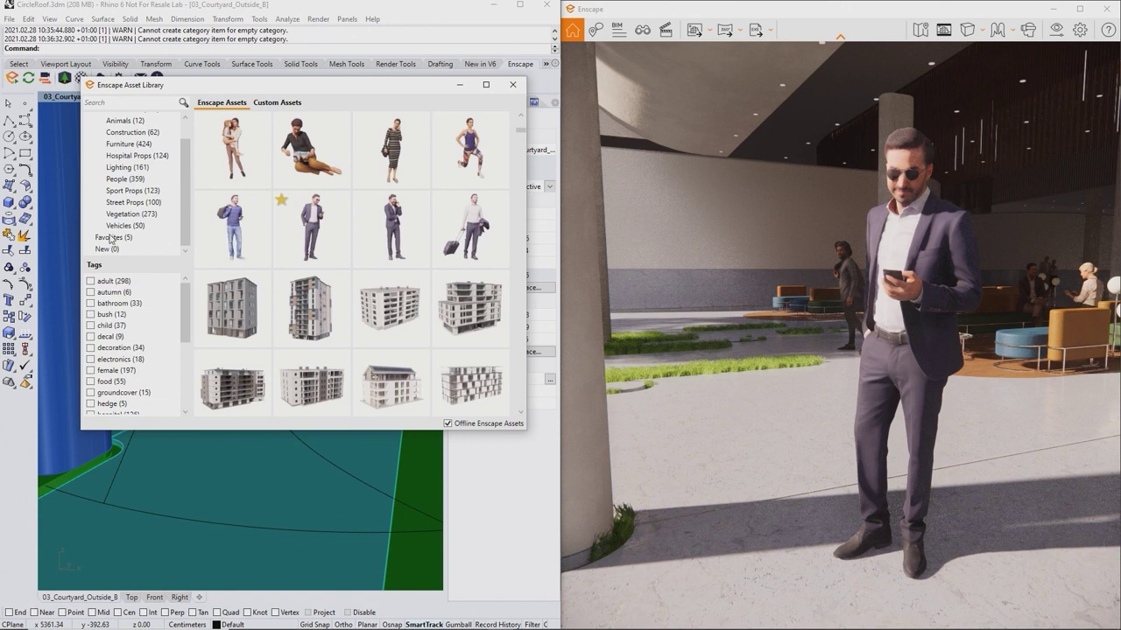
click(111, 238)
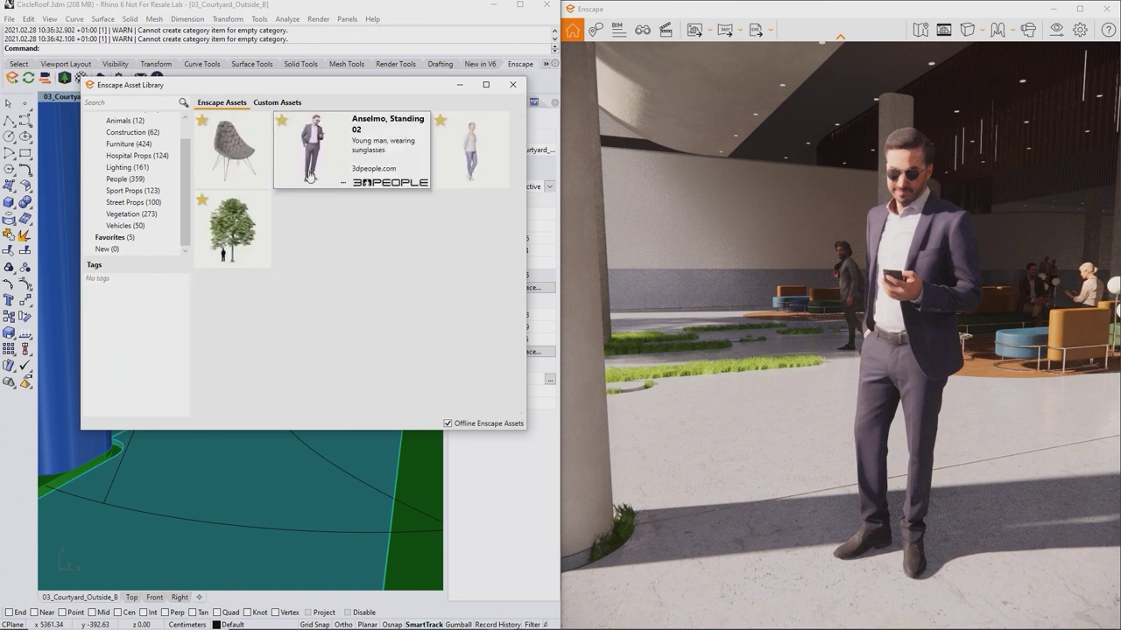
scroll(131, 175, up, 2)
click(109, 122)
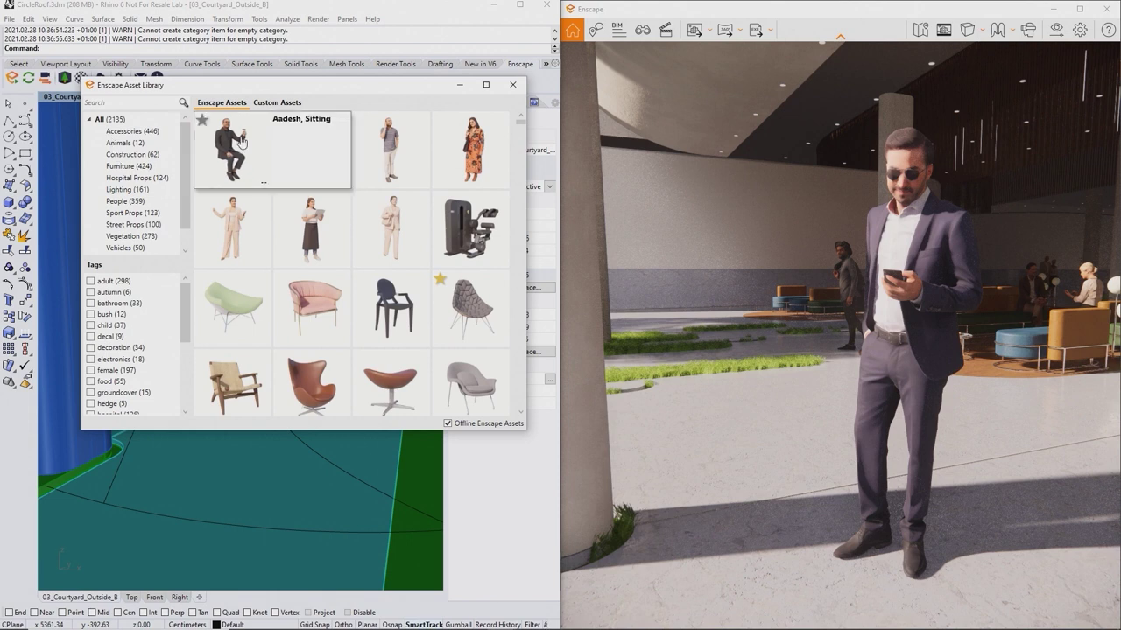
- Switch to Custom Assets and reveal the Create Asset info on the + button
click(272, 102)
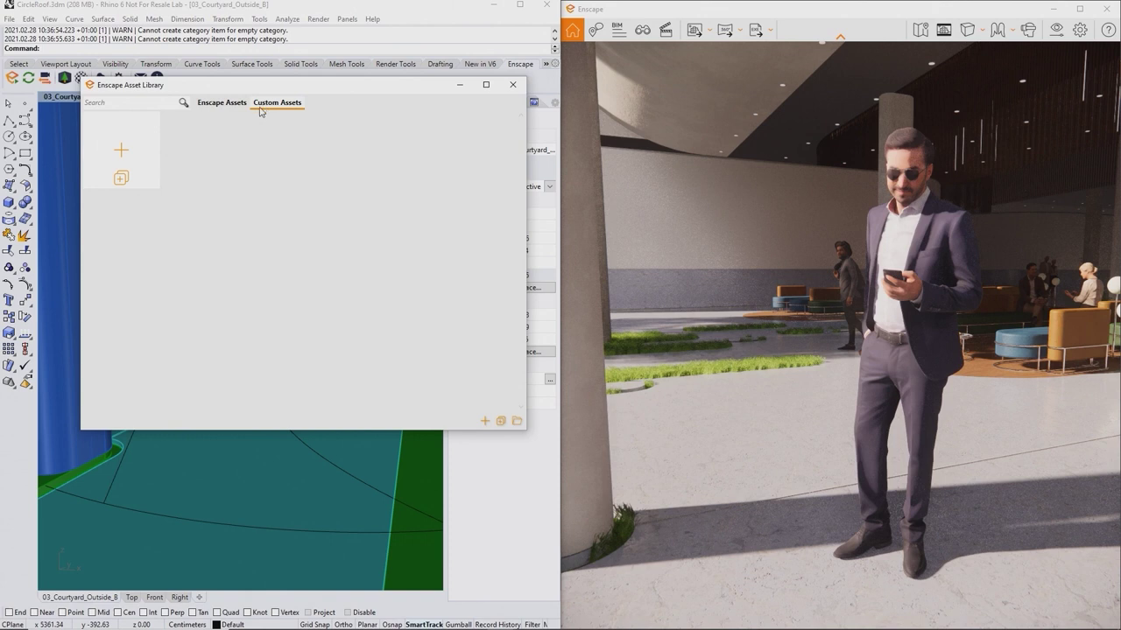
mouse_move(123, 152)
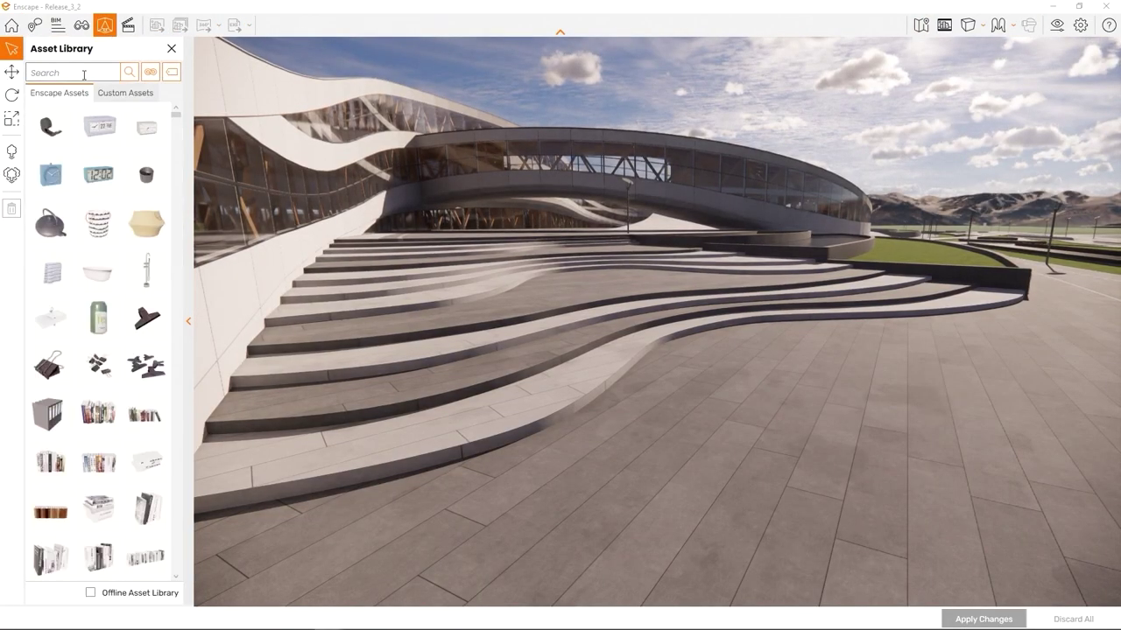
- Place two person figures from the People filter on the plaza and apply the changes
click(151, 71)
click(98, 365)
click(925, 333)
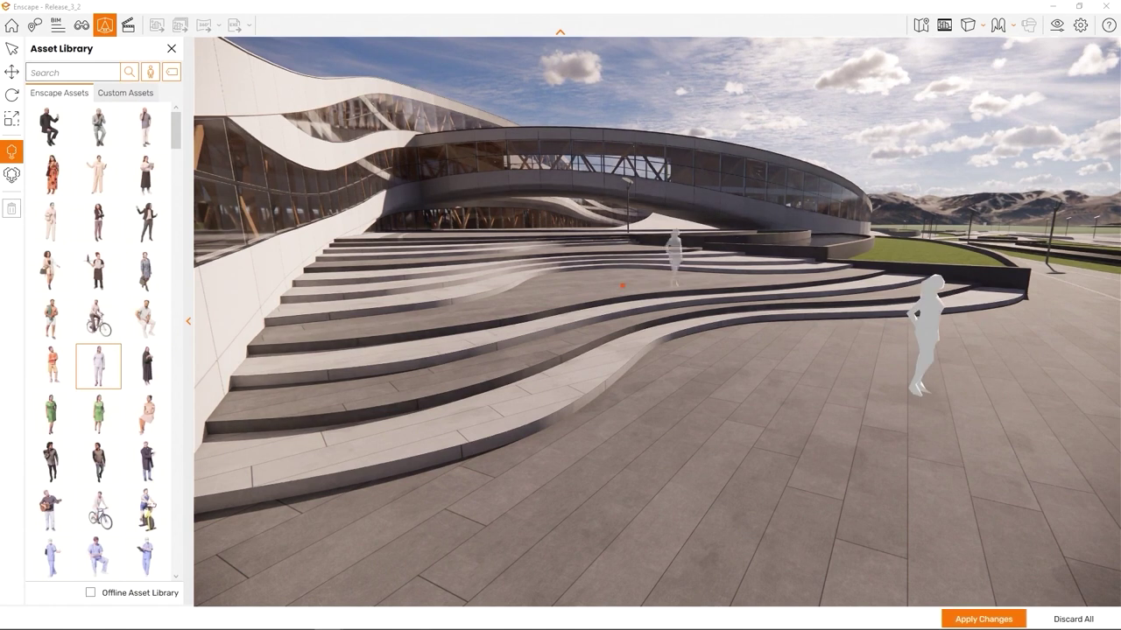
click(606, 256)
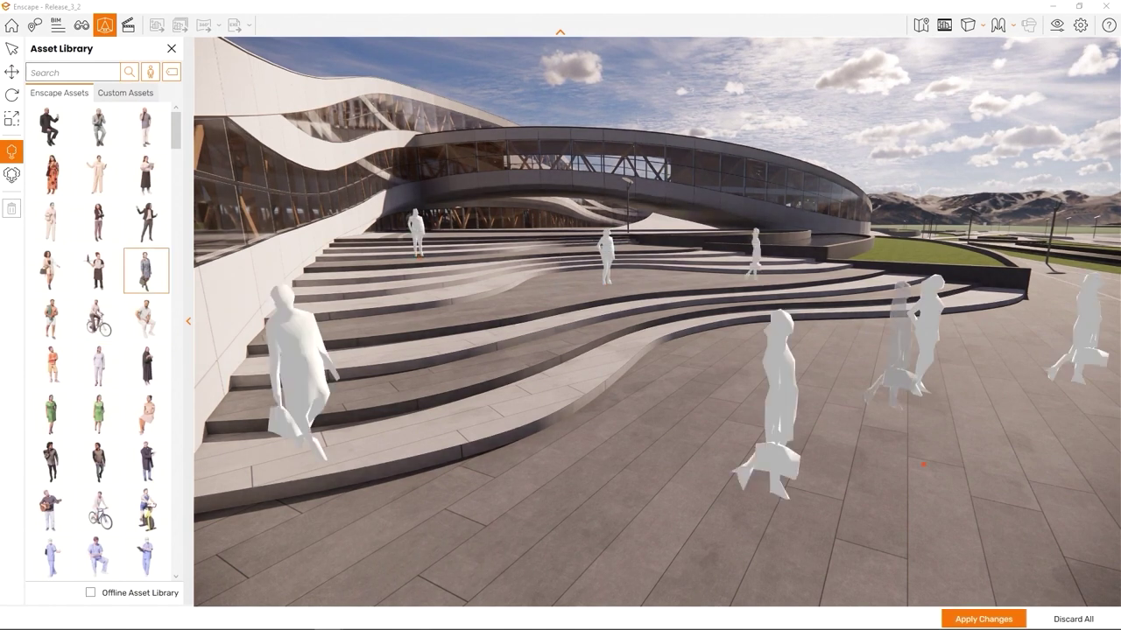
click(983, 619)
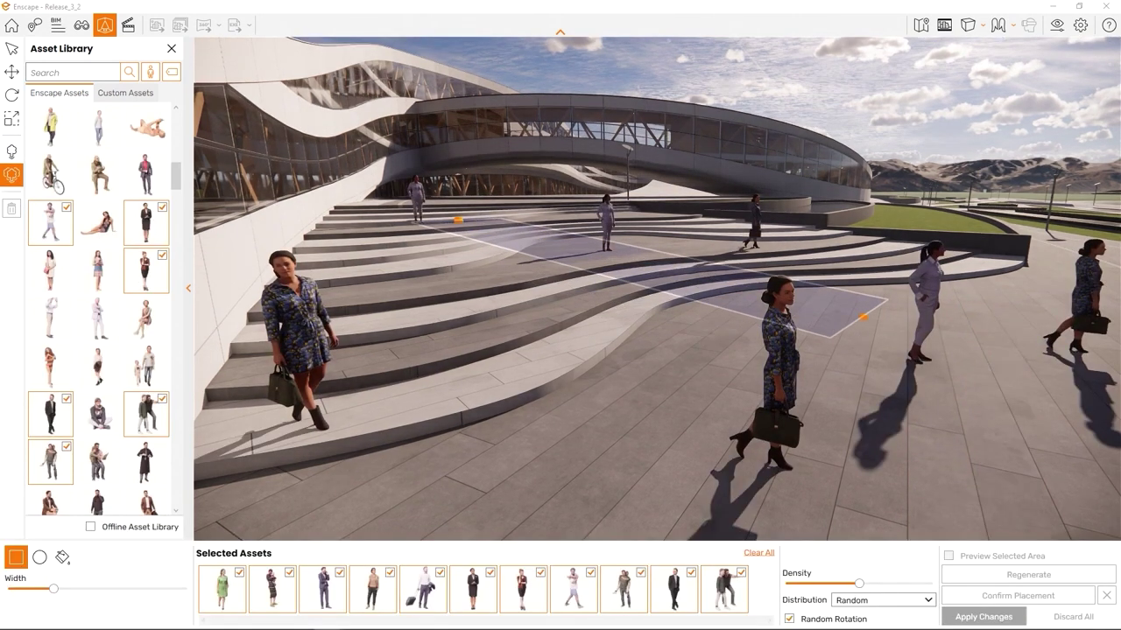
- Scatter a crowd with increased Width and Density, confirm the placement and apply changes
drag(53, 589, 158, 590)
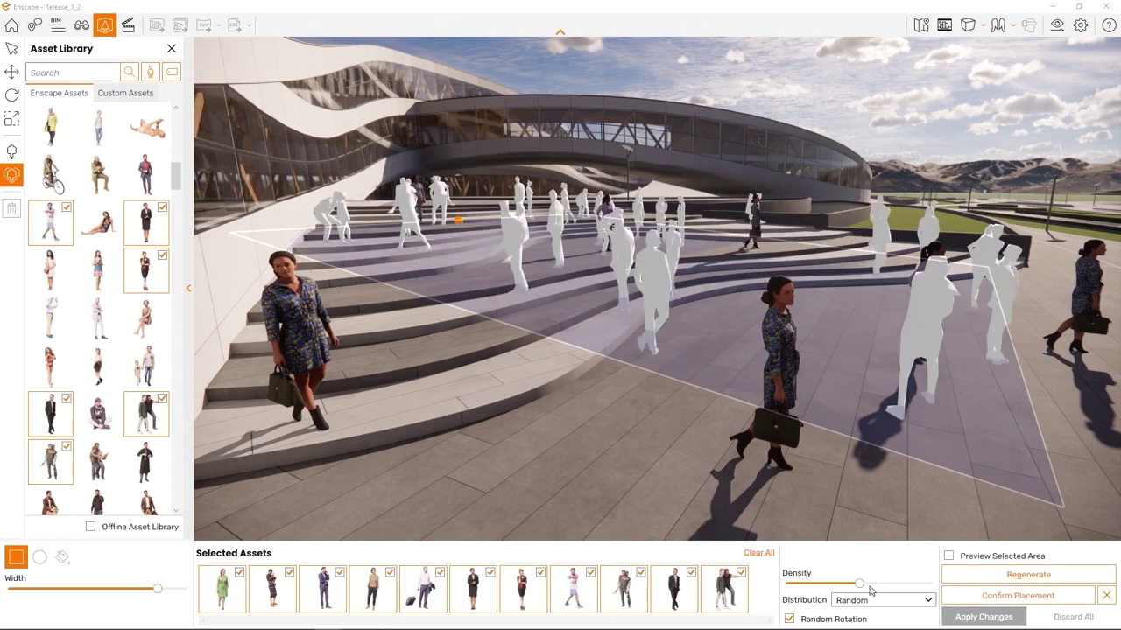
drag(866, 590, 871, 590)
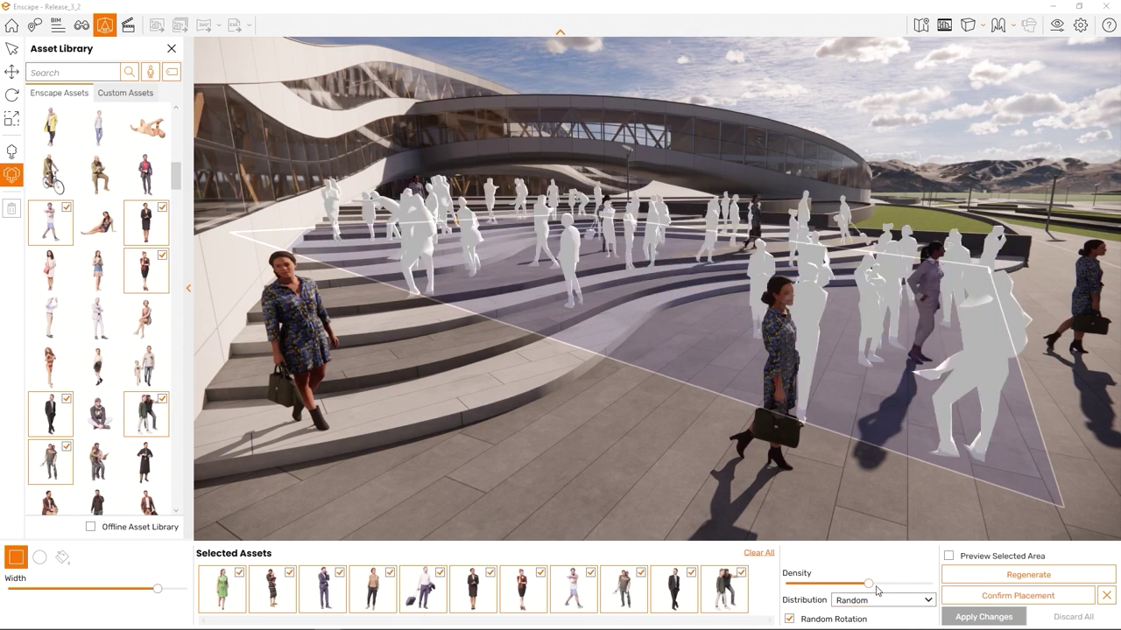
click(991, 598)
click(990, 609)
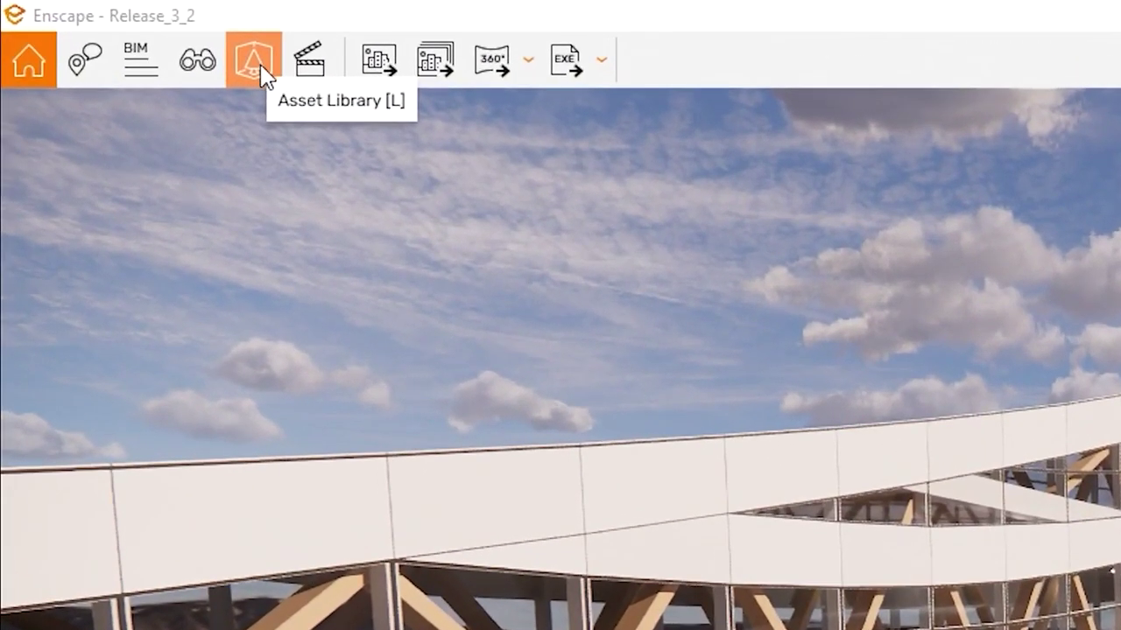
- Browse the Enscape Assets grid, then Custom Assets, and return to Enscape Assets
click(262, 77)
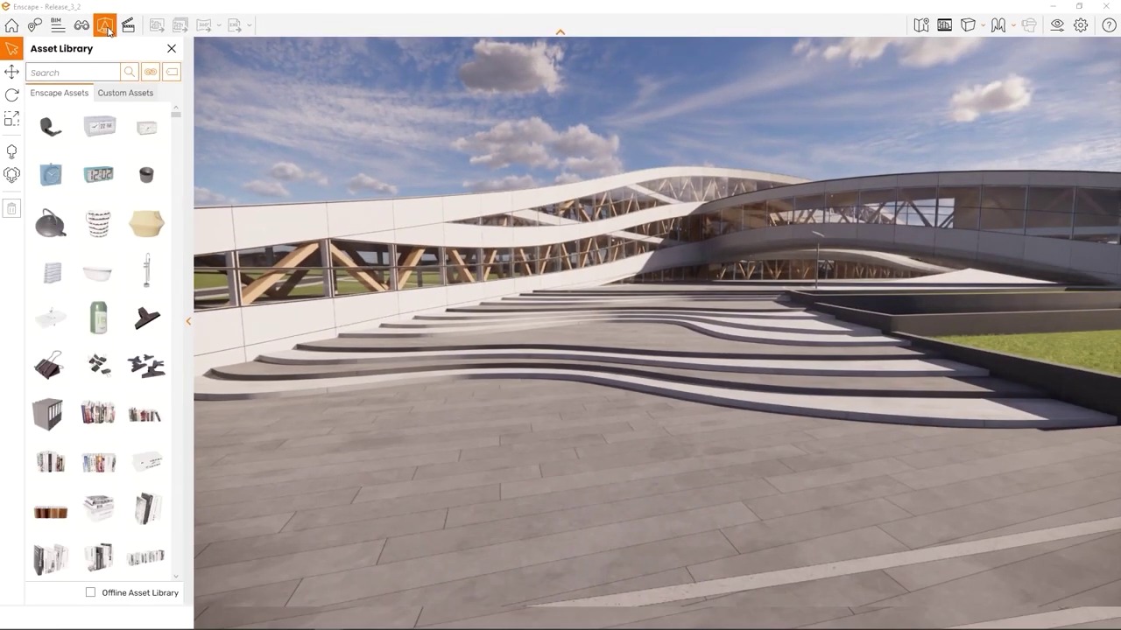
scroll(100, 175, down, 10)
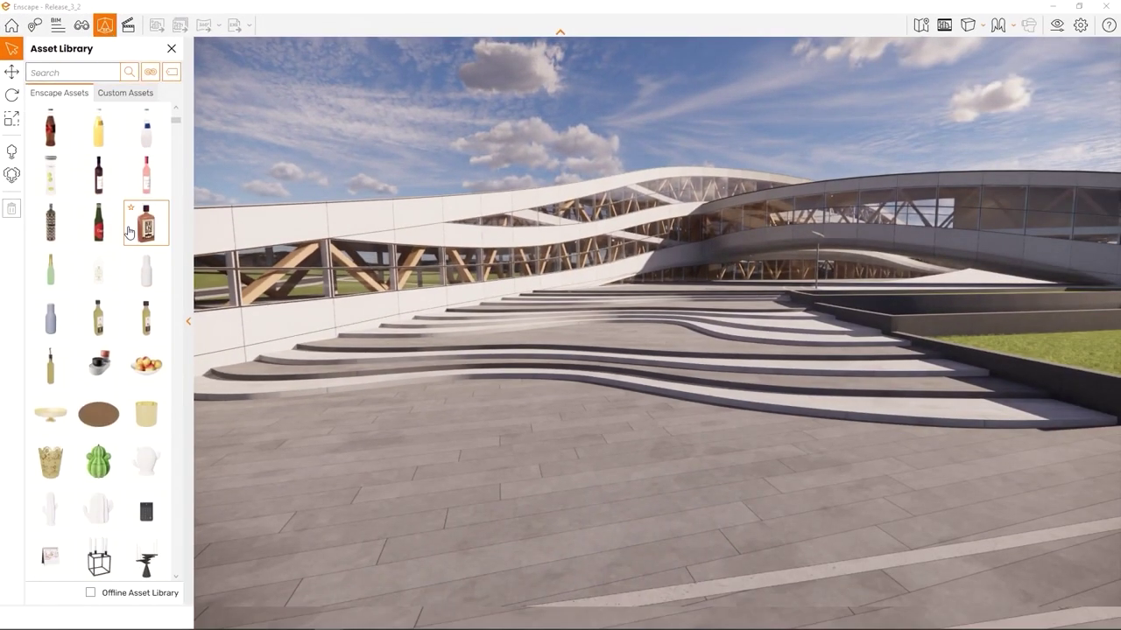
scroll(129, 230, down, 15)
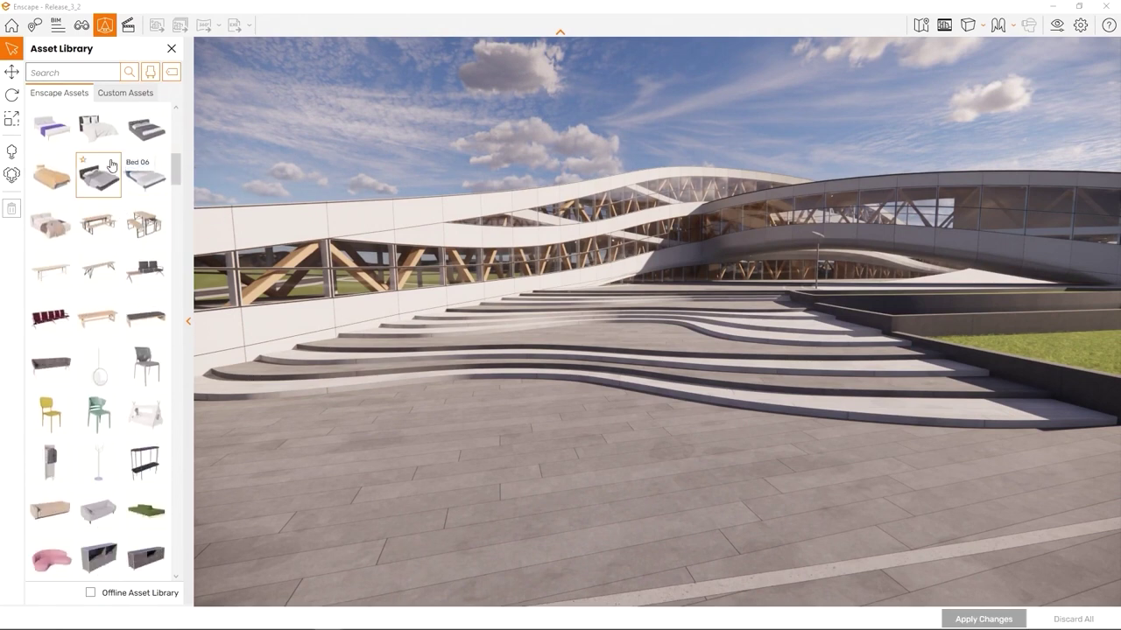
click(129, 95)
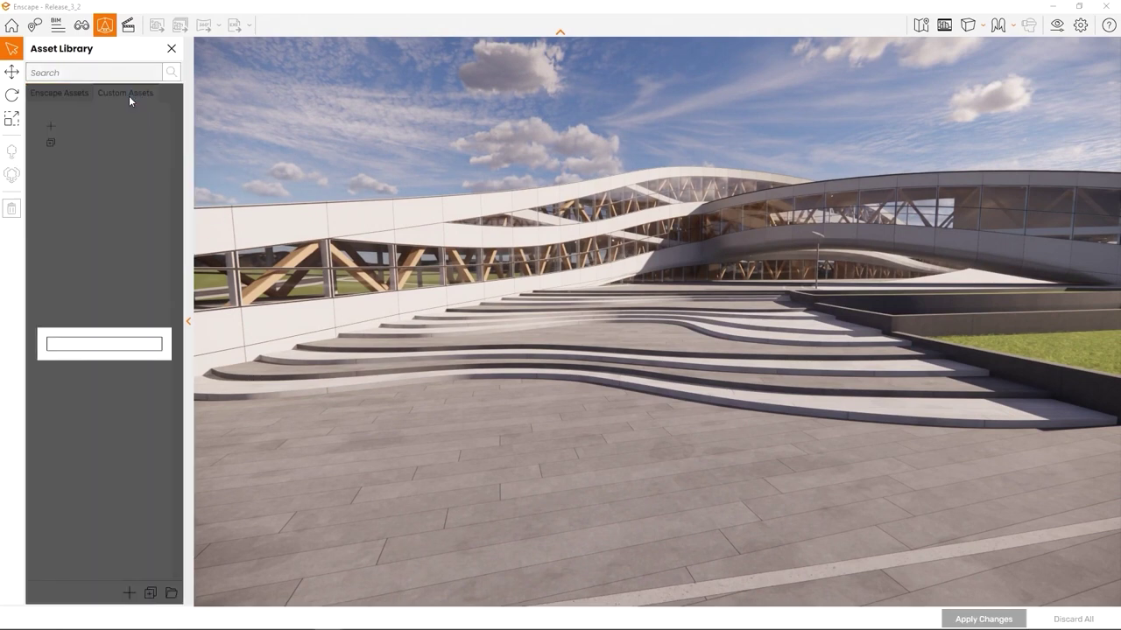
scroll(103, 210, down, 3)
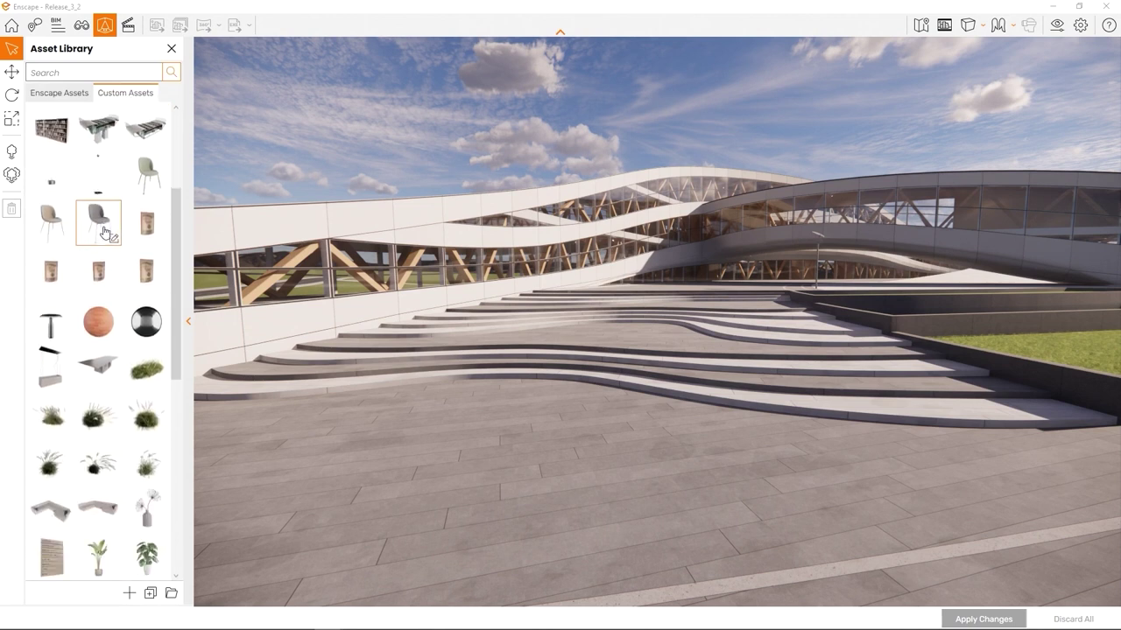
scroll(104, 229, down, 10)
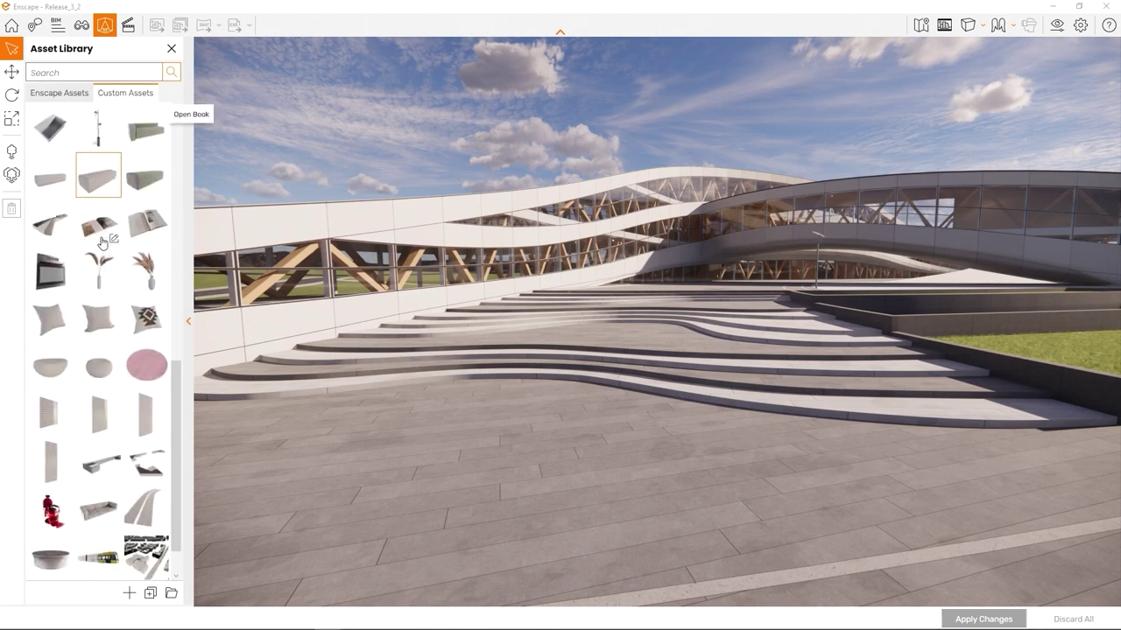
click(61, 93)
- Search the Asset Library for 'chair', then clear the search
click(64, 75)
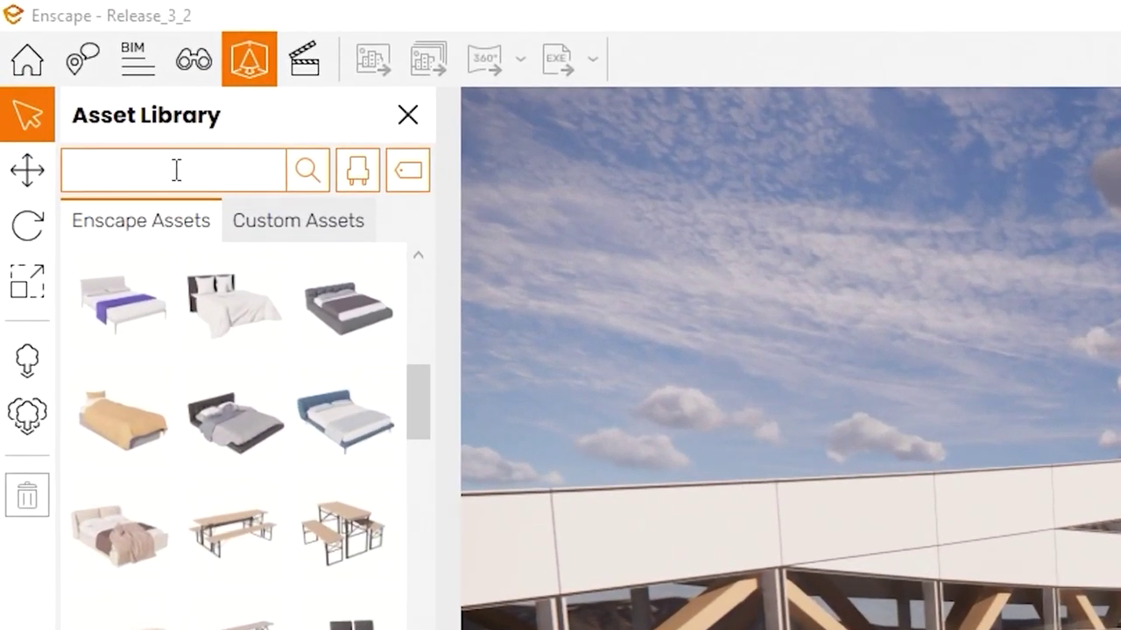
text(chair)
click(300, 170)
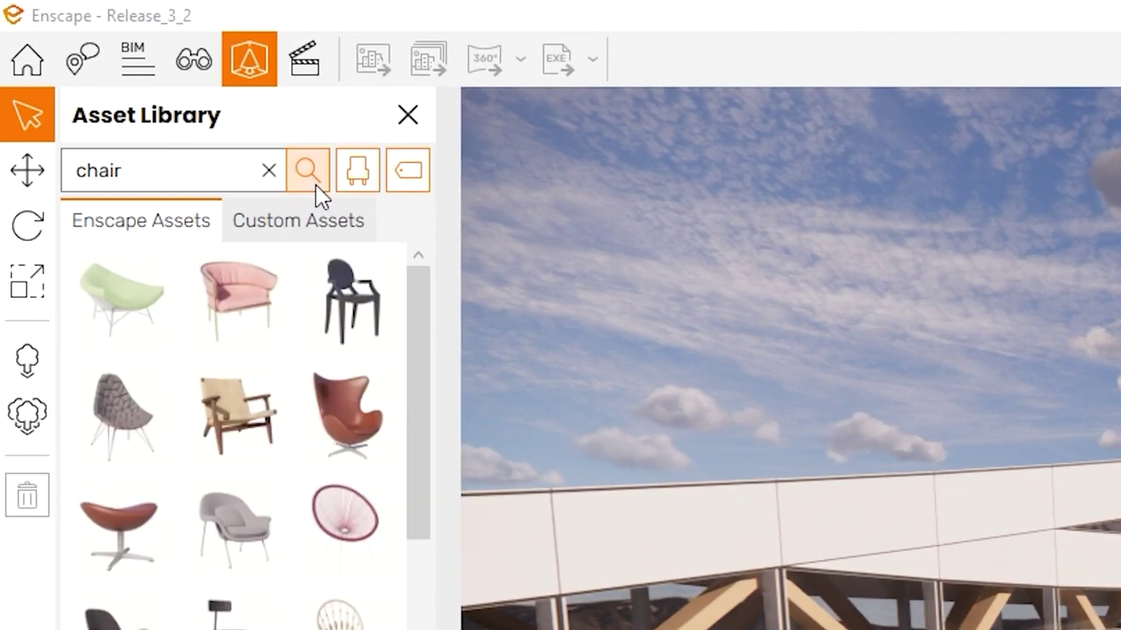
click(269, 169)
- Filter the library to the People category and scroll through the category tag list
click(358, 175)
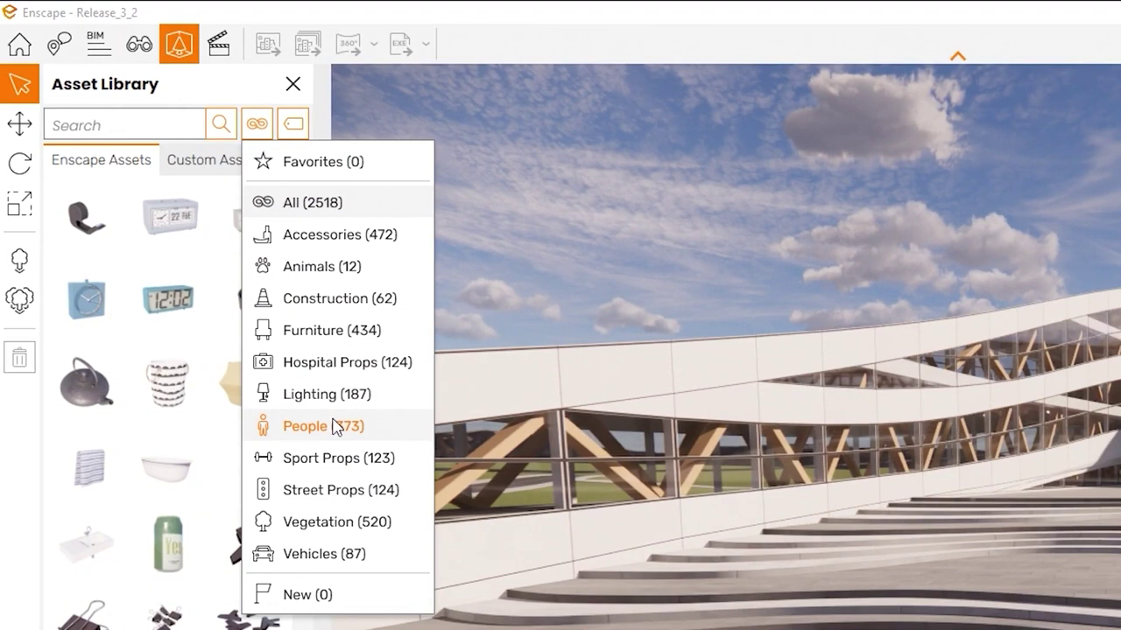
click(336, 427)
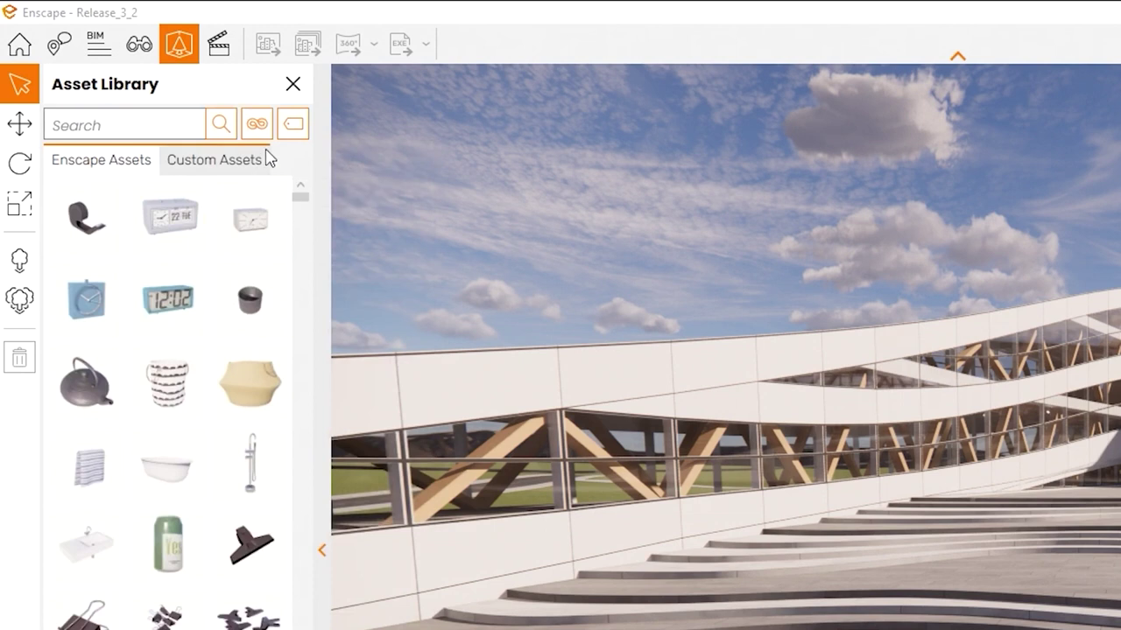
click(293, 125)
scroll(353, 274, down, 6)
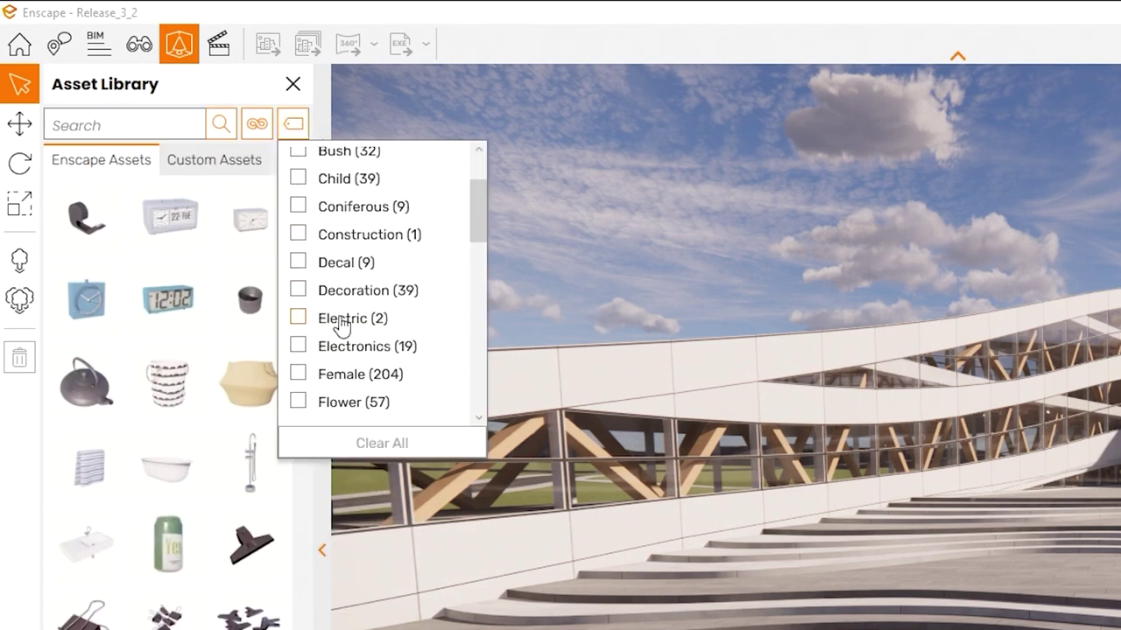
scroll(348, 340, down, 6)
scroll(351, 339, down, 2)
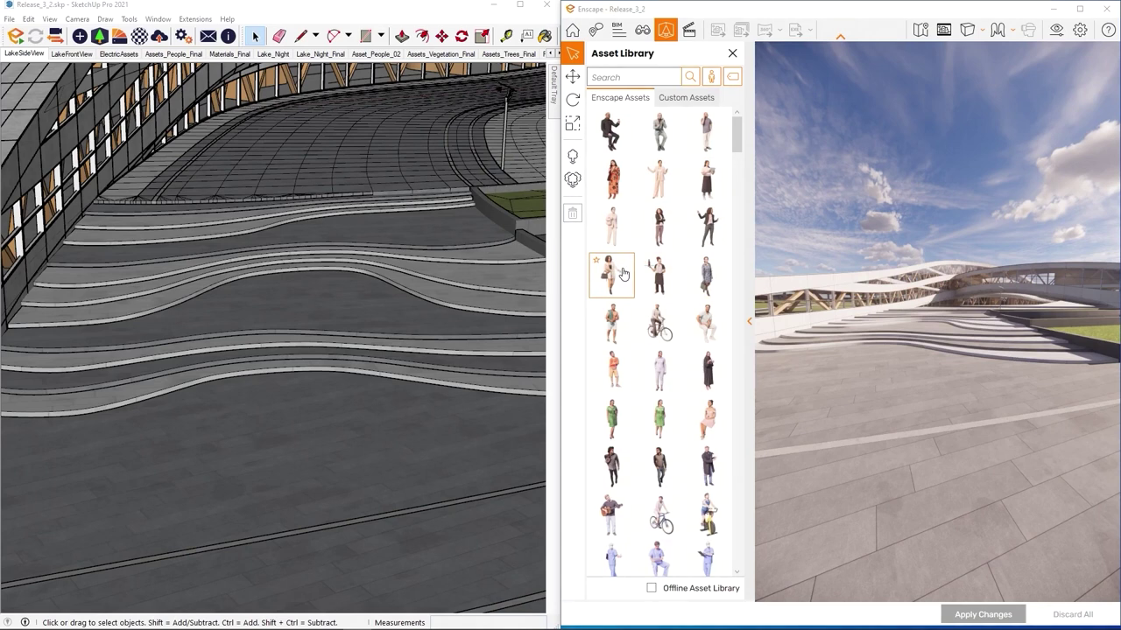
- Place four standing people across the plaza and foreground, apply changes, and exit placement
click(622, 274)
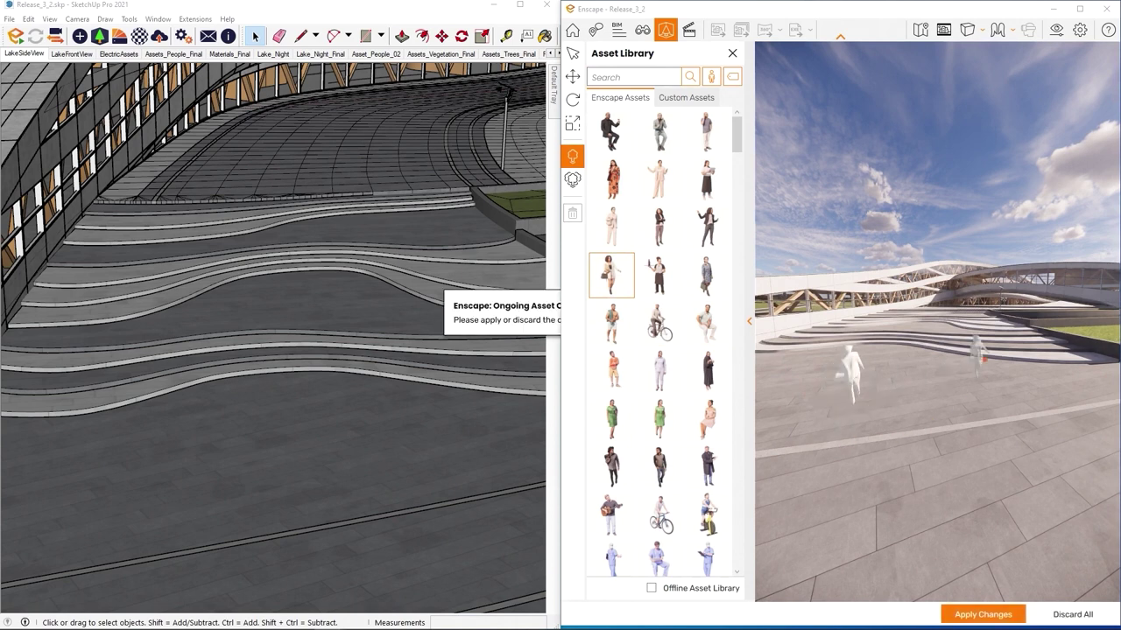
click(660, 184)
click(977, 404)
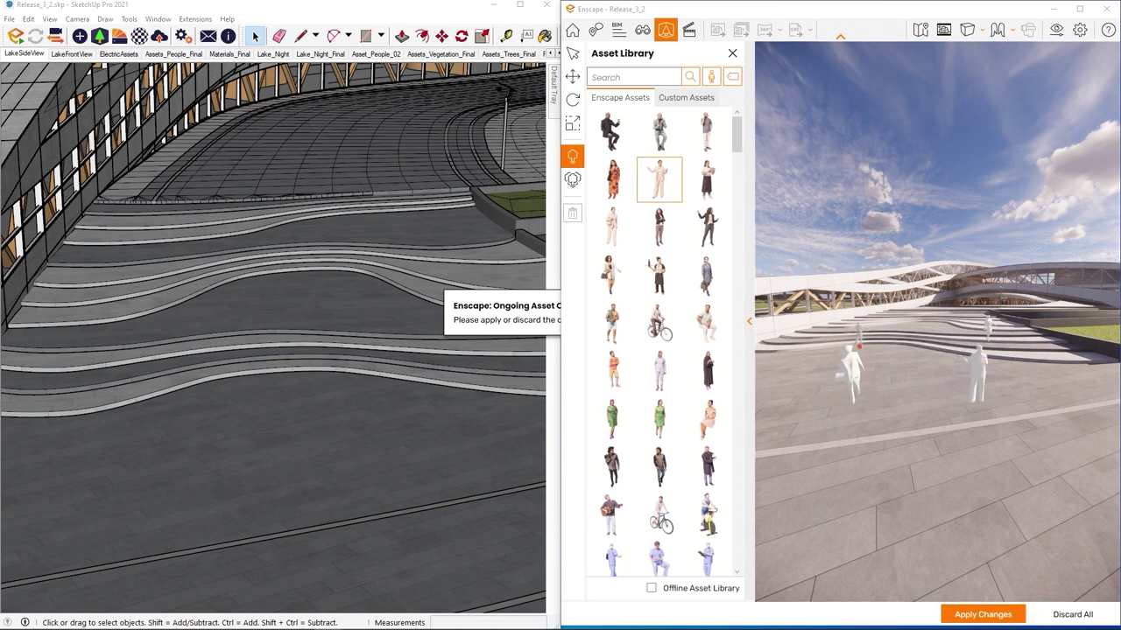
click(858, 350)
click(811, 529)
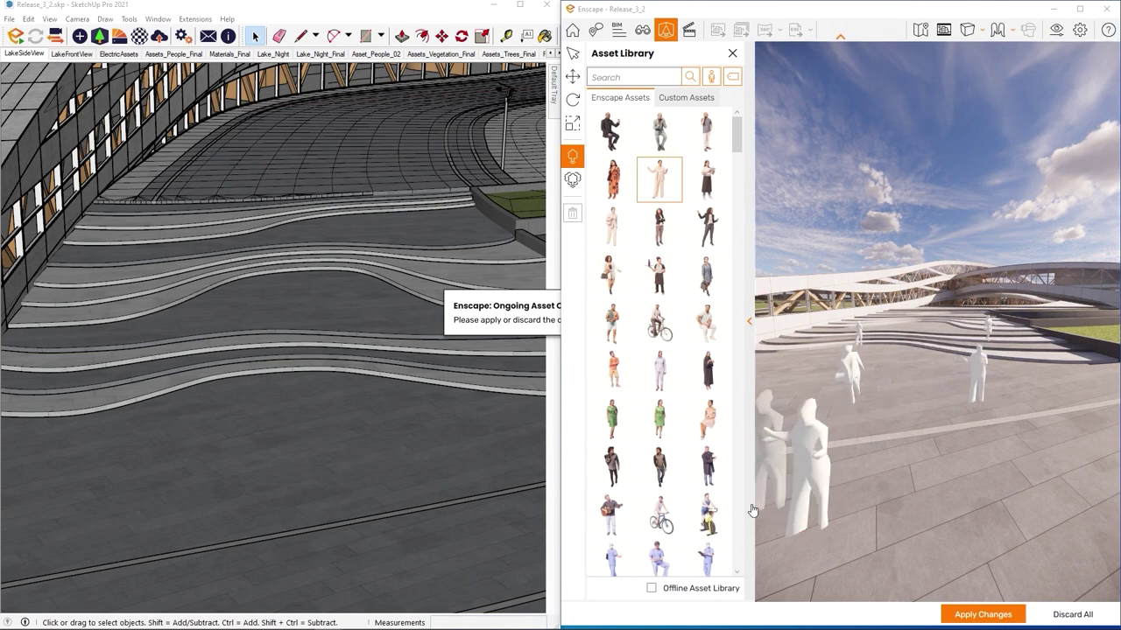
click(611, 465)
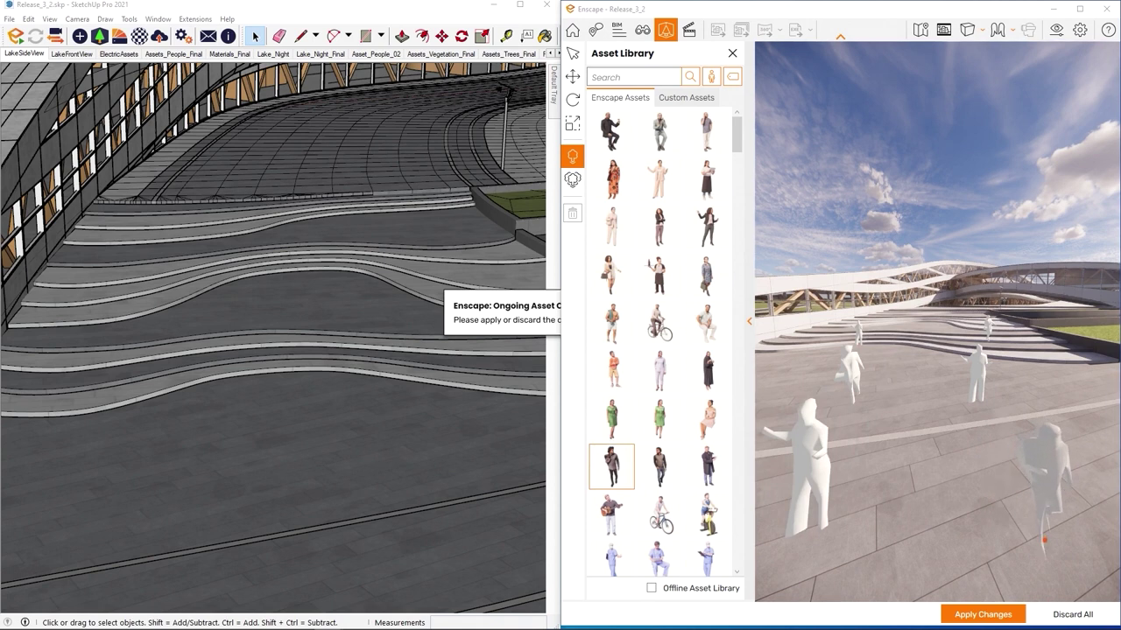
click(1046, 536)
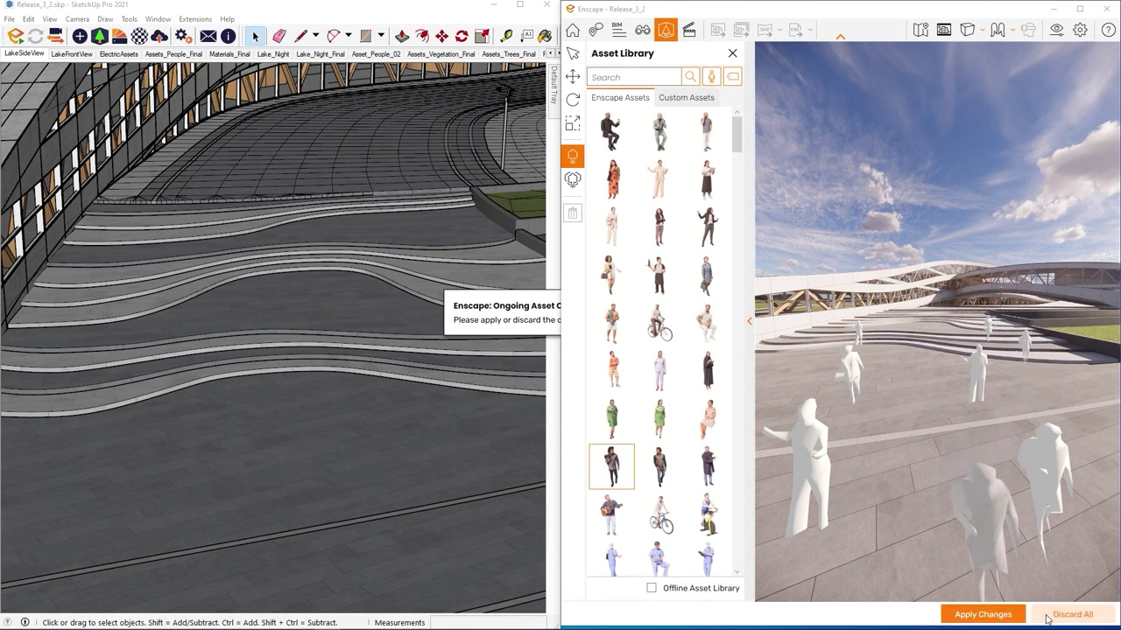
click(1009, 616)
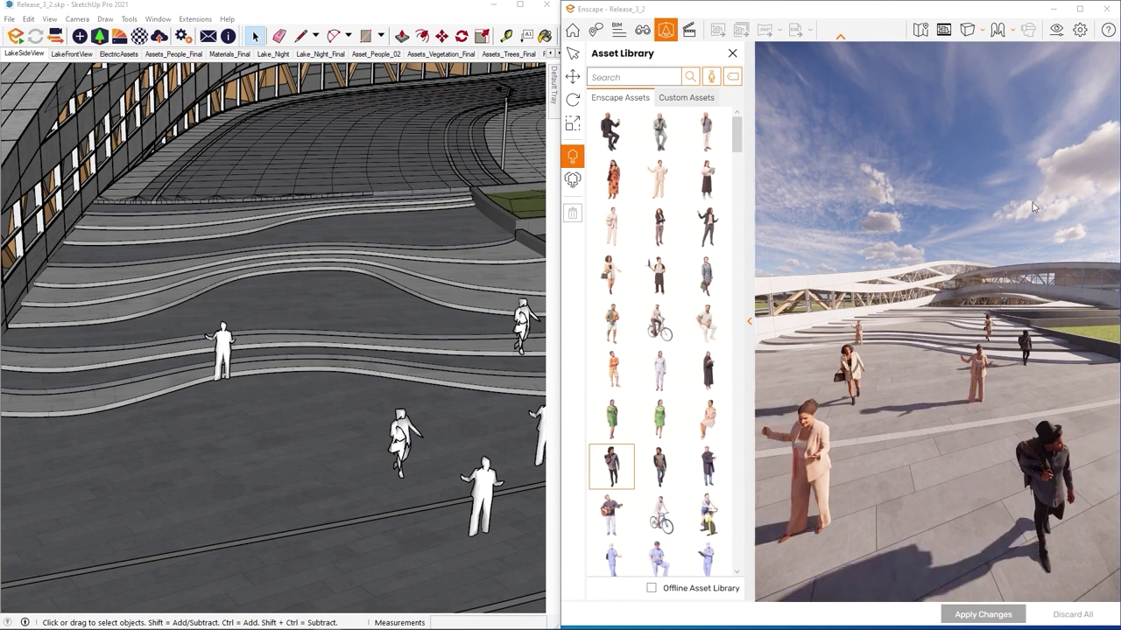
key(Escape)
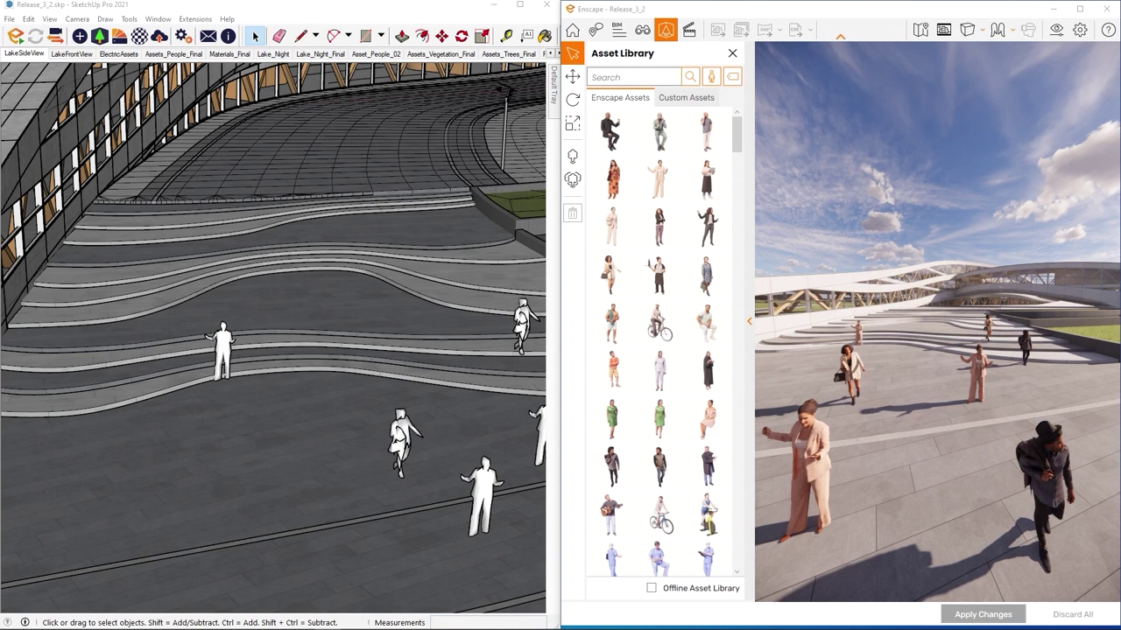
drag(1015, 253, 893, 47)
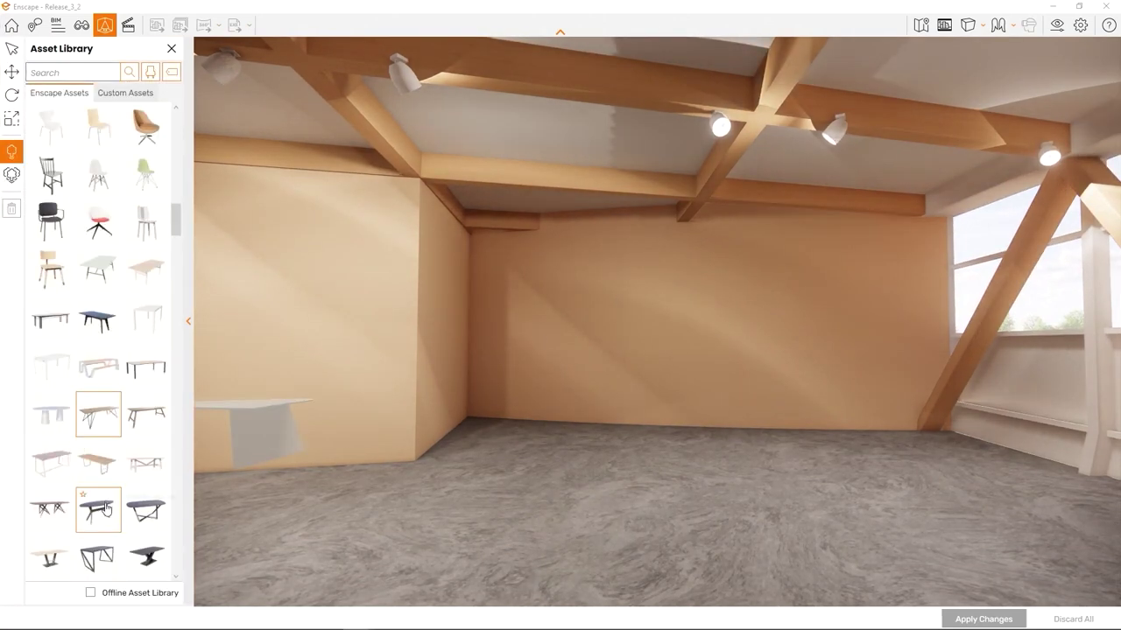
- Place six pedestal dining tables across the upper-floor room
scroll(63, 474, down, 3)
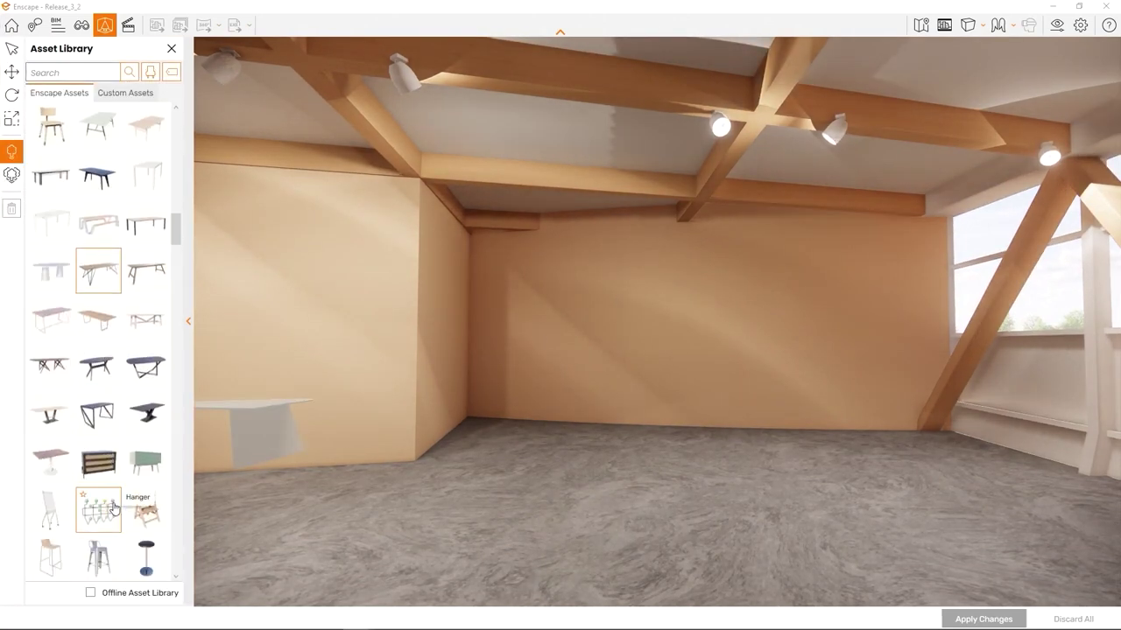
click(49, 469)
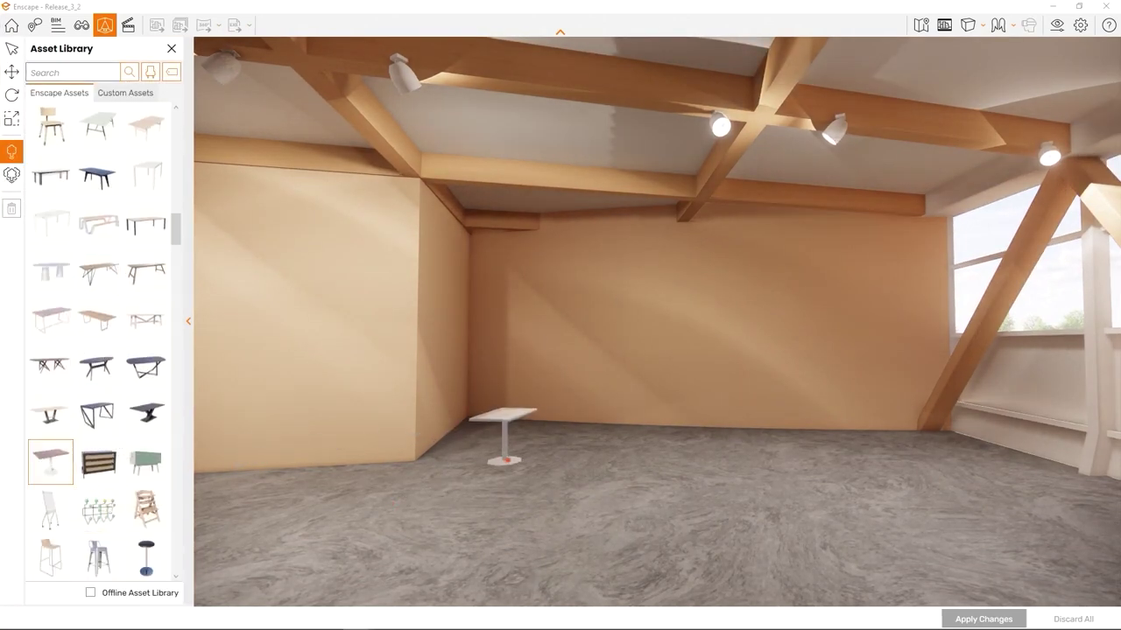
click(462, 495)
click(572, 449)
click(641, 495)
click(740, 459)
click(794, 528)
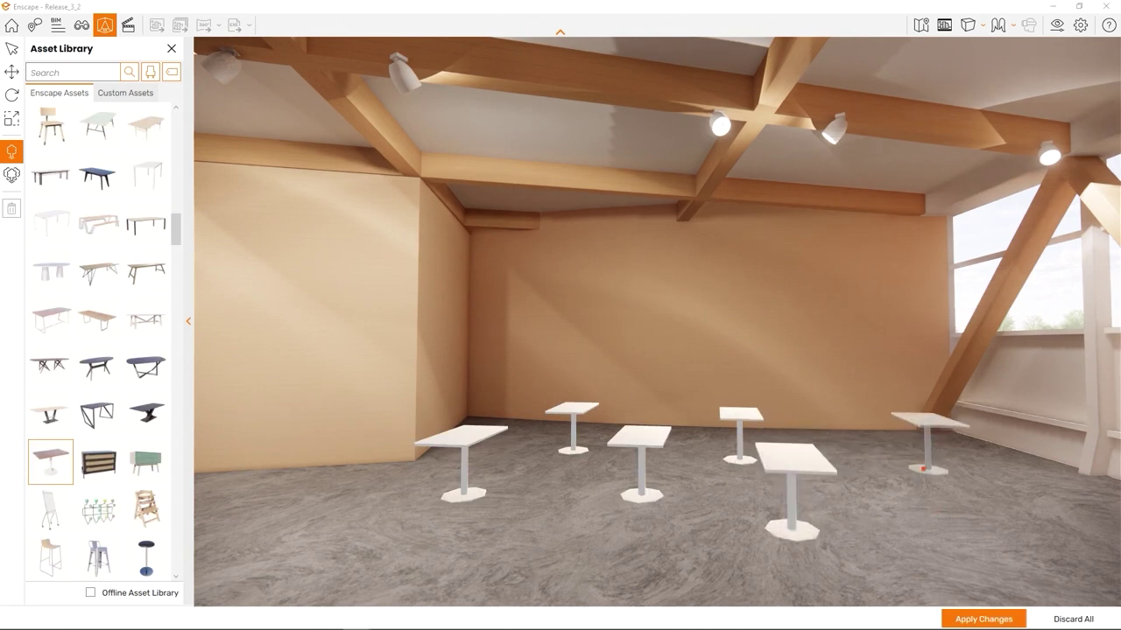
click(890, 456)
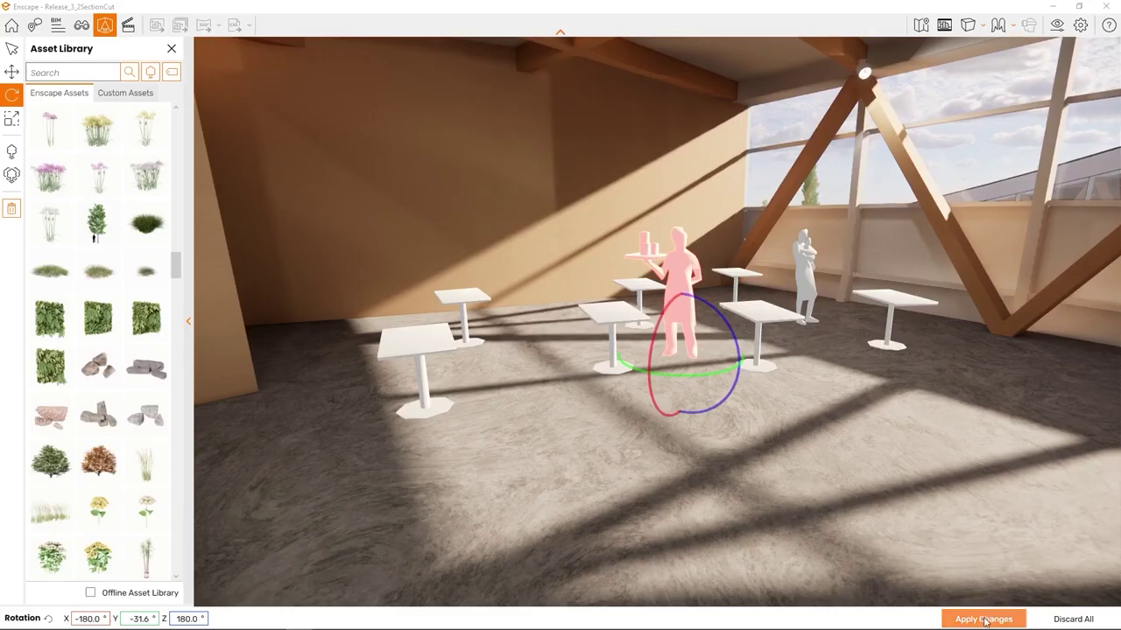
- Apply the placed tables and figures, then walk the camera toward the wall corner
click(983, 619)
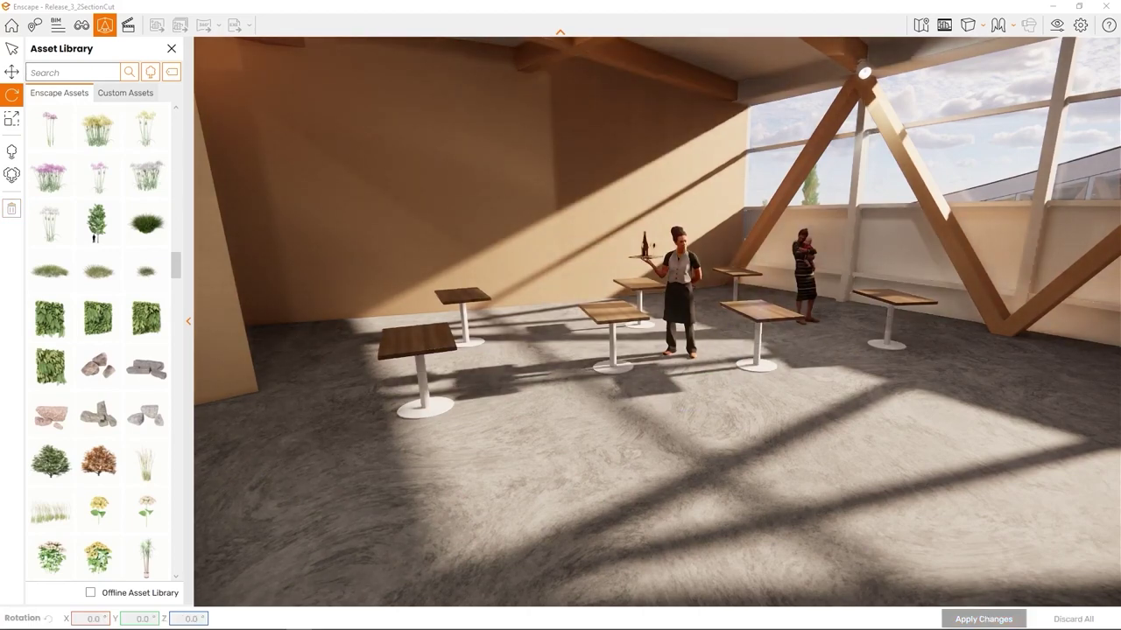
key(w)
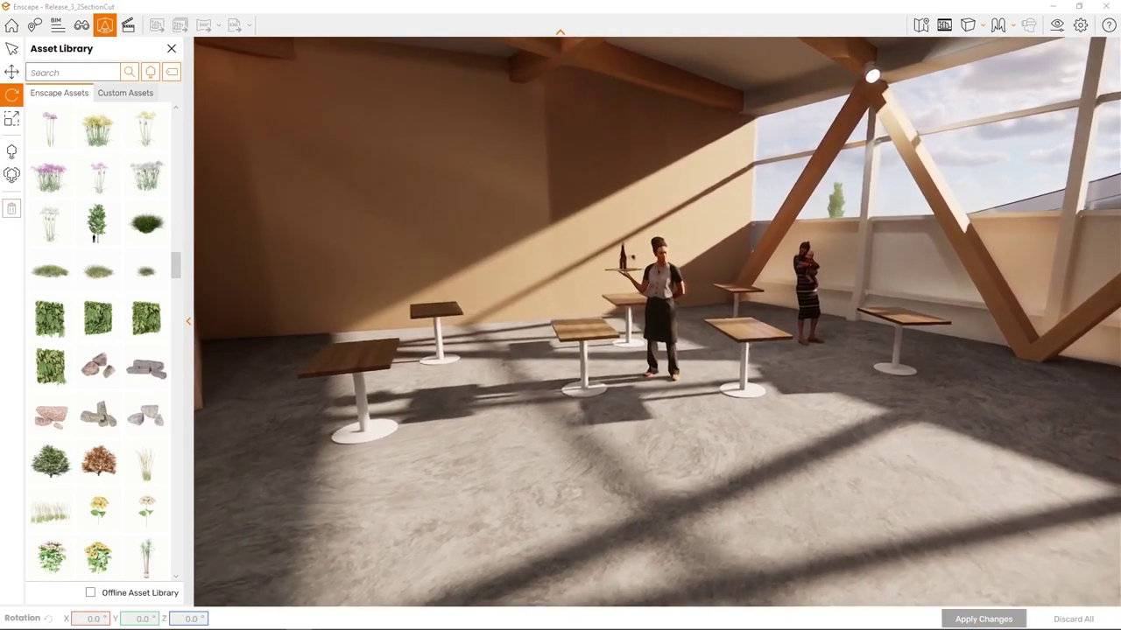
key(Left)
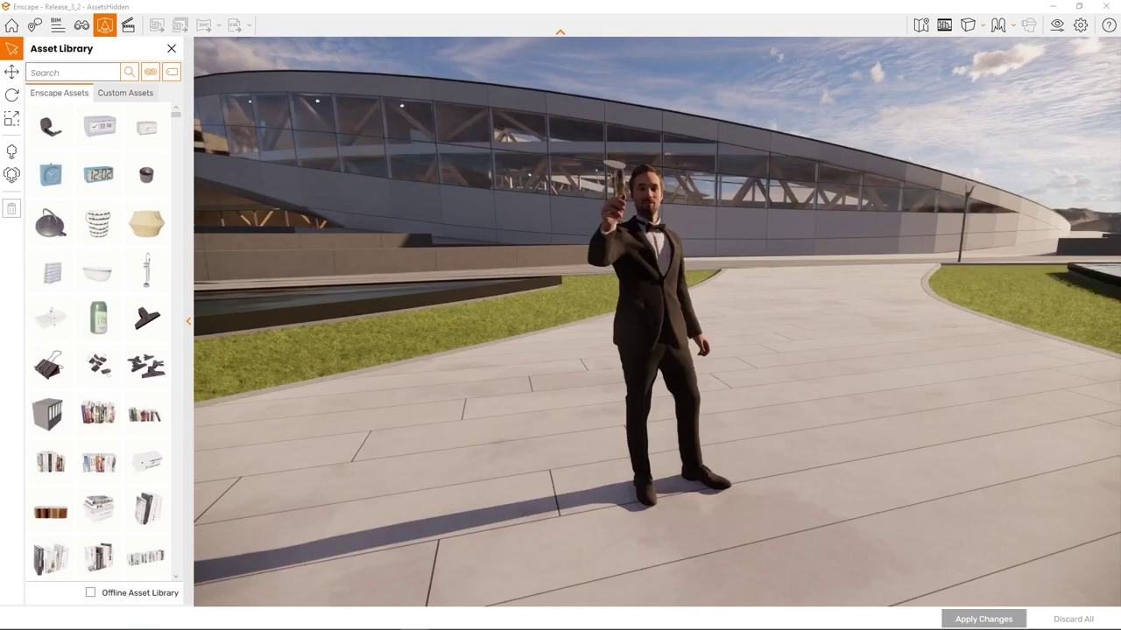
- Hide the Asset Library panel and select the Translate [T] tool for moving assets
click(189, 322)
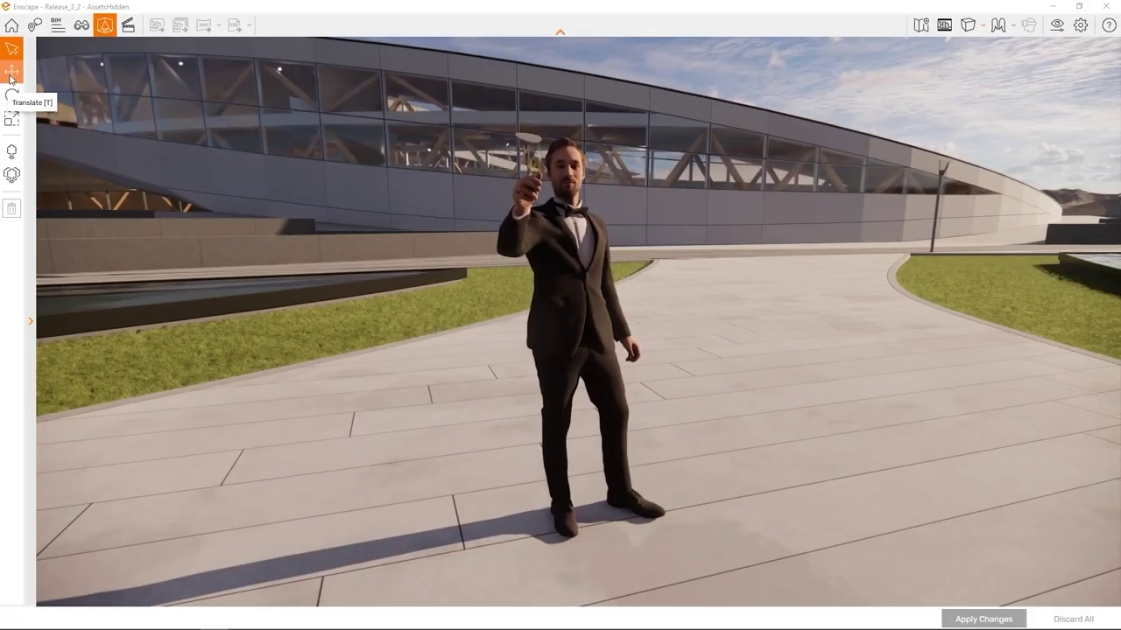
click(13, 104)
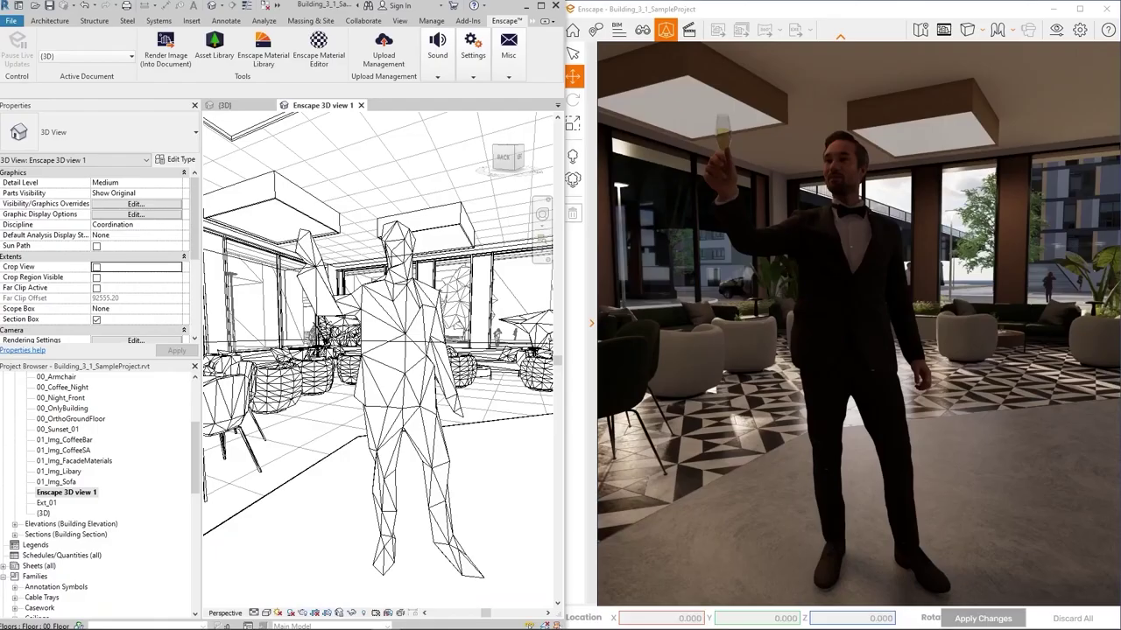
- Select the suited man raising a glass and rotate him about his vertical axis
click(865, 322)
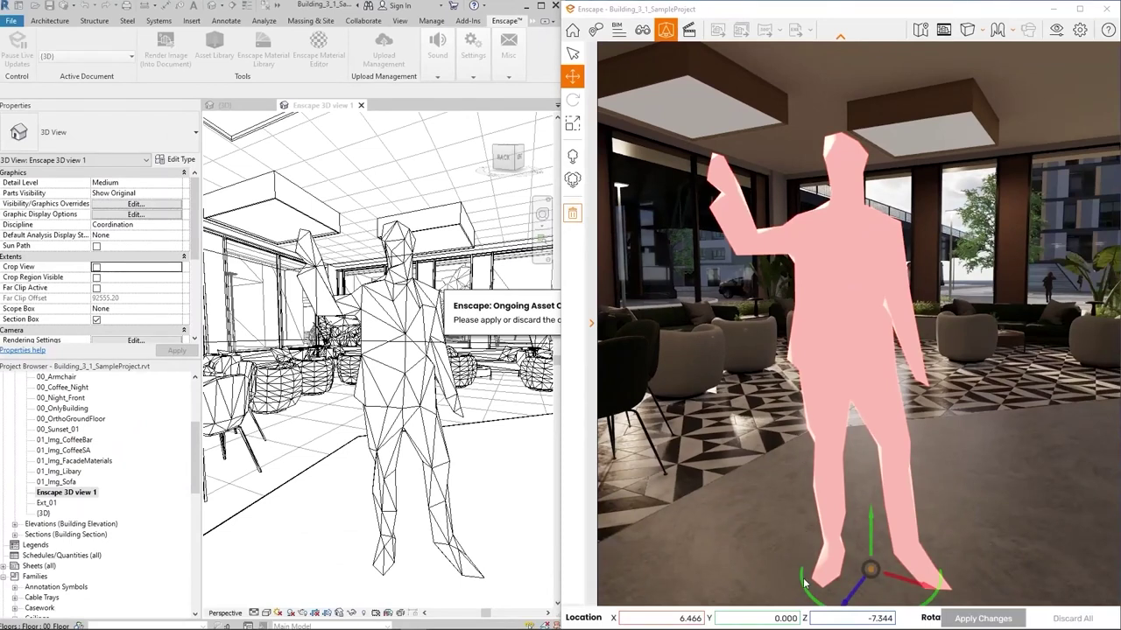
drag(803, 582, 795, 576)
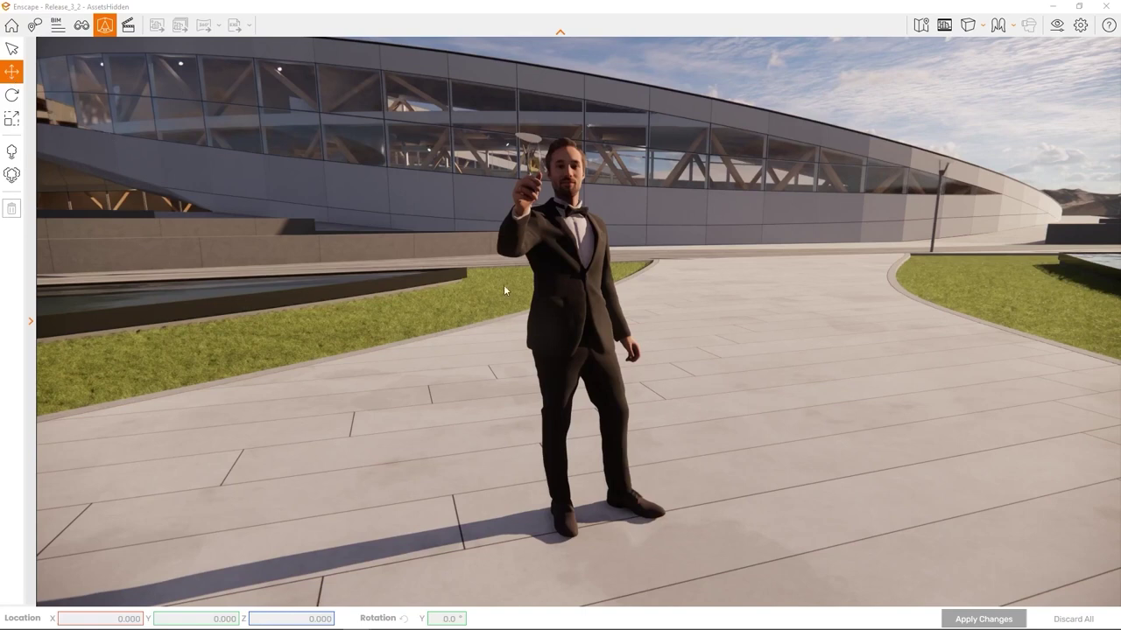
- Drag the suited man to a new spot on the paving, nudge him along Y, and apply changes
click(570, 328)
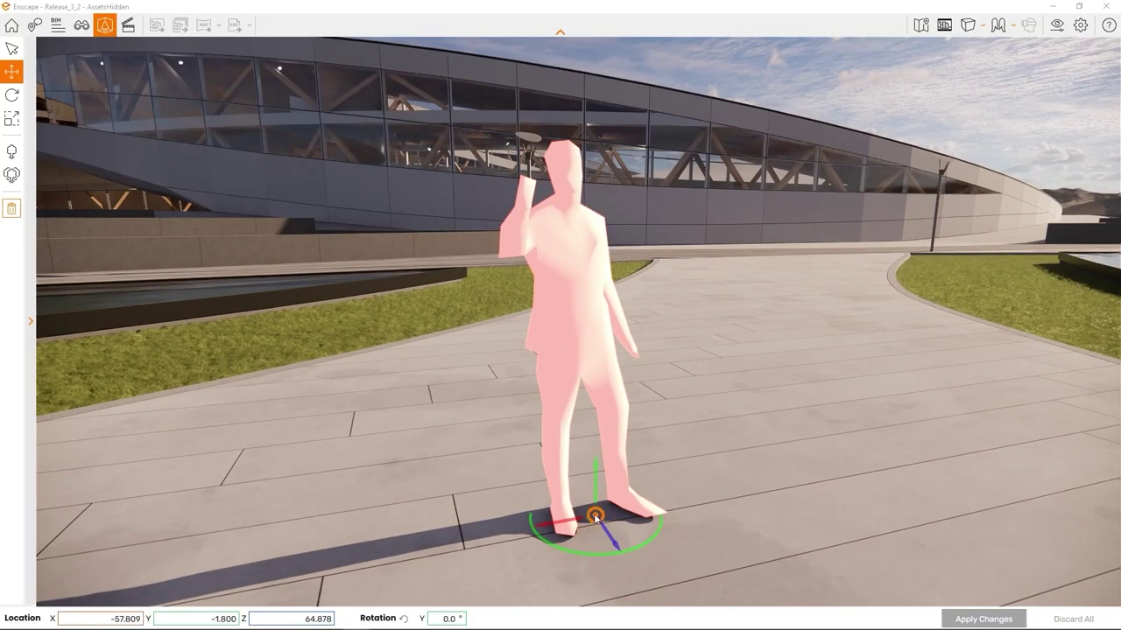
drag(594, 515, 574, 528)
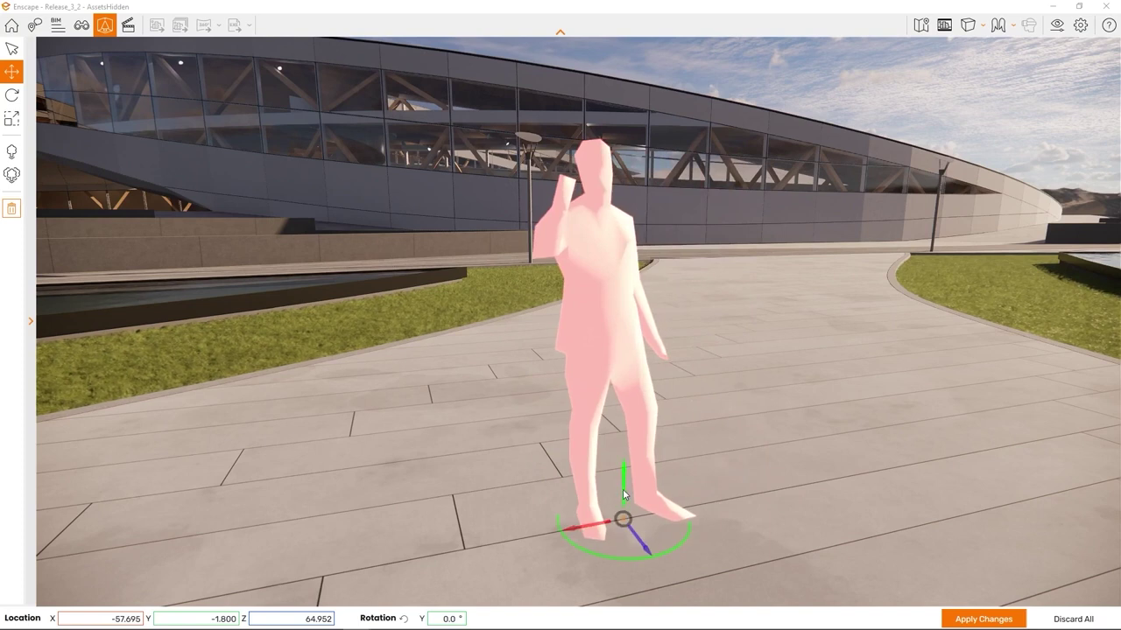
mouse_move(624, 496)
mouse_down()
mouse_move(623, 389)
mouse_move(640, 496)
mouse_up()
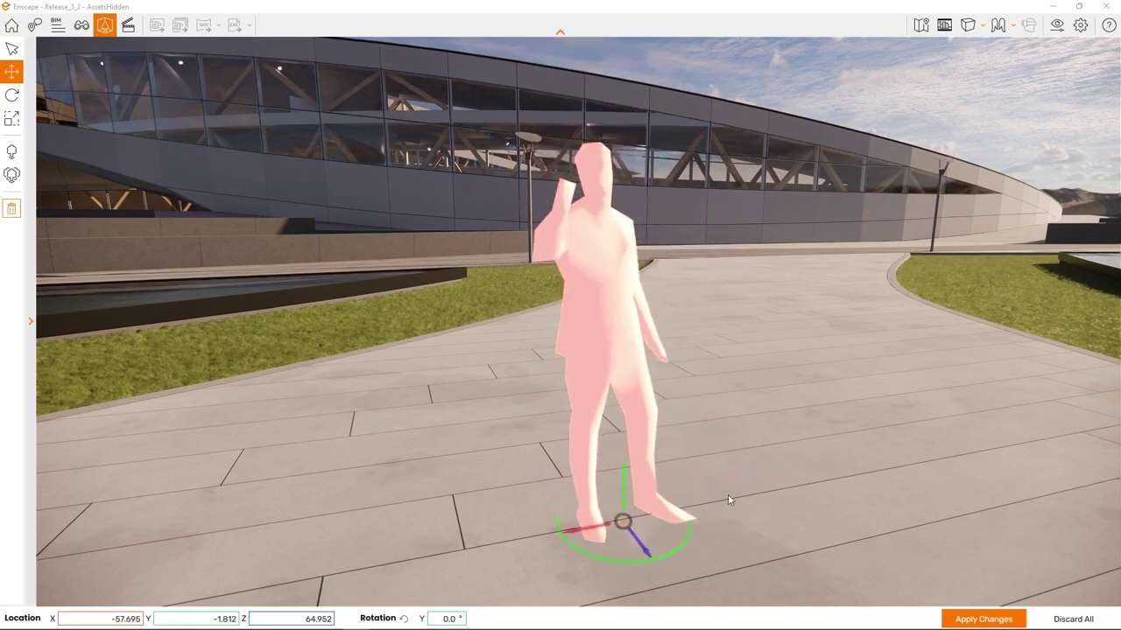
click(979, 622)
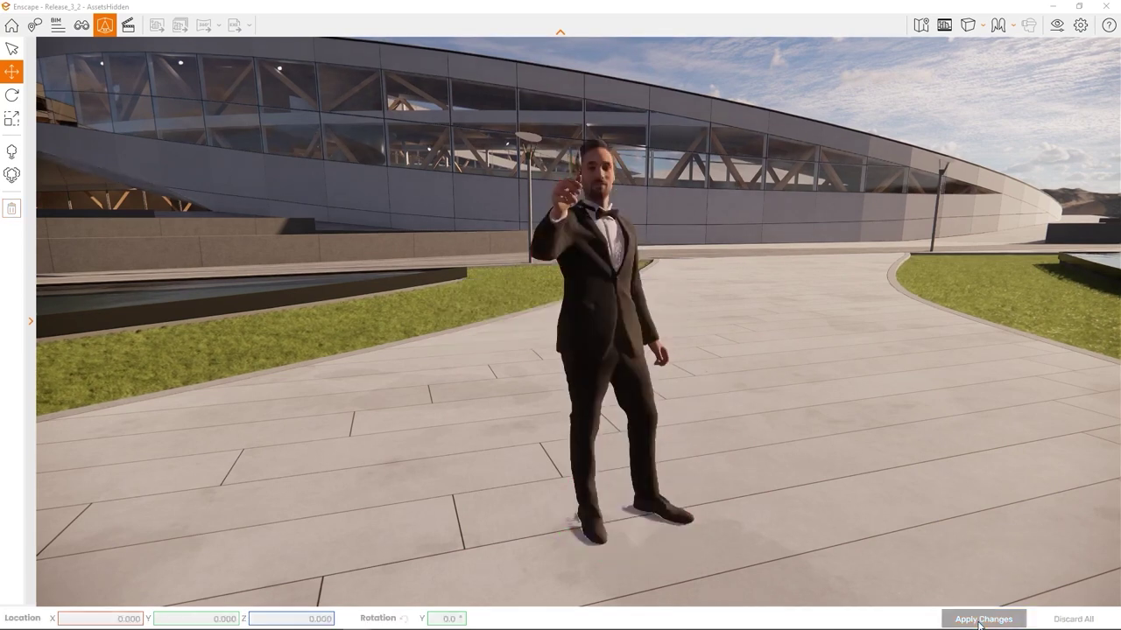
- Set the suited man's Location X to -58, apply it, and pick the Rotate tool
click(595, 343)
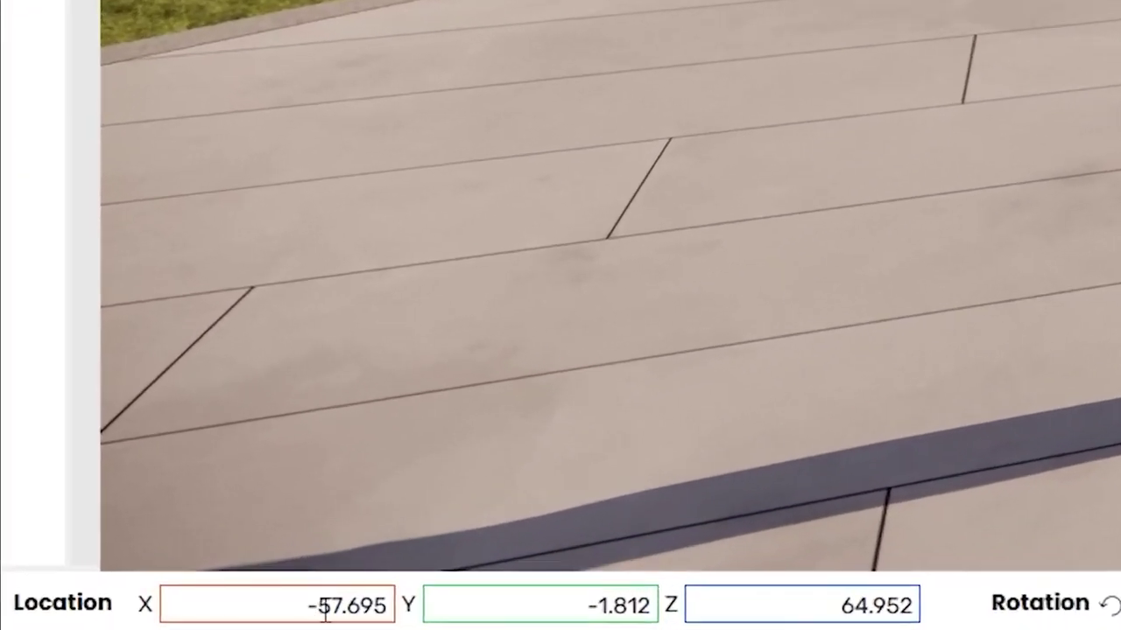
click(326, 613)
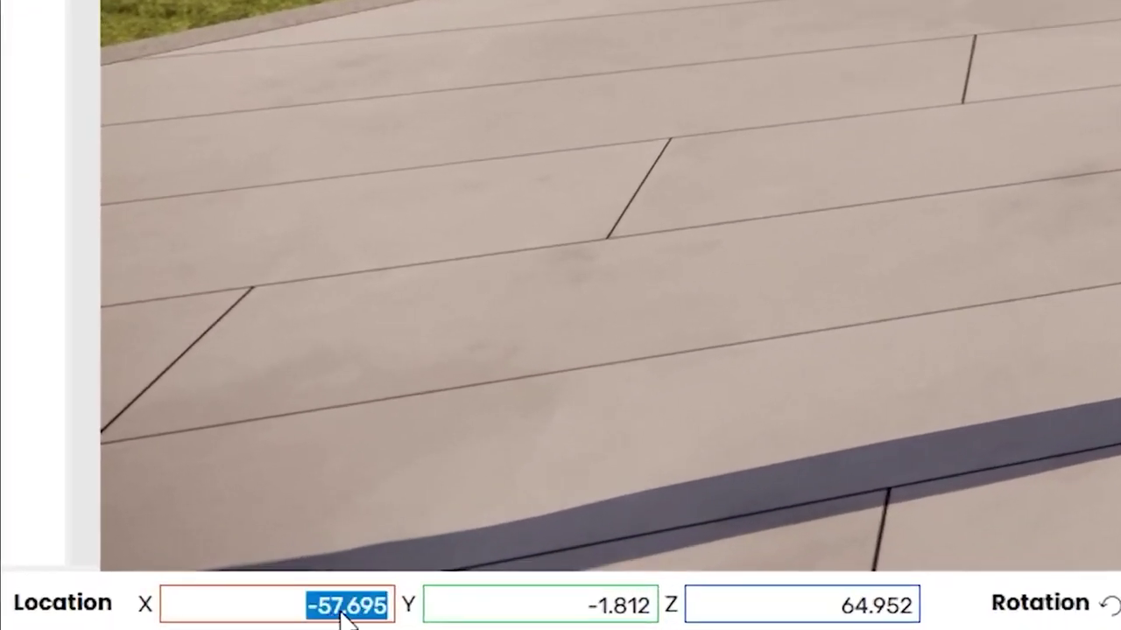
click(342, 612)
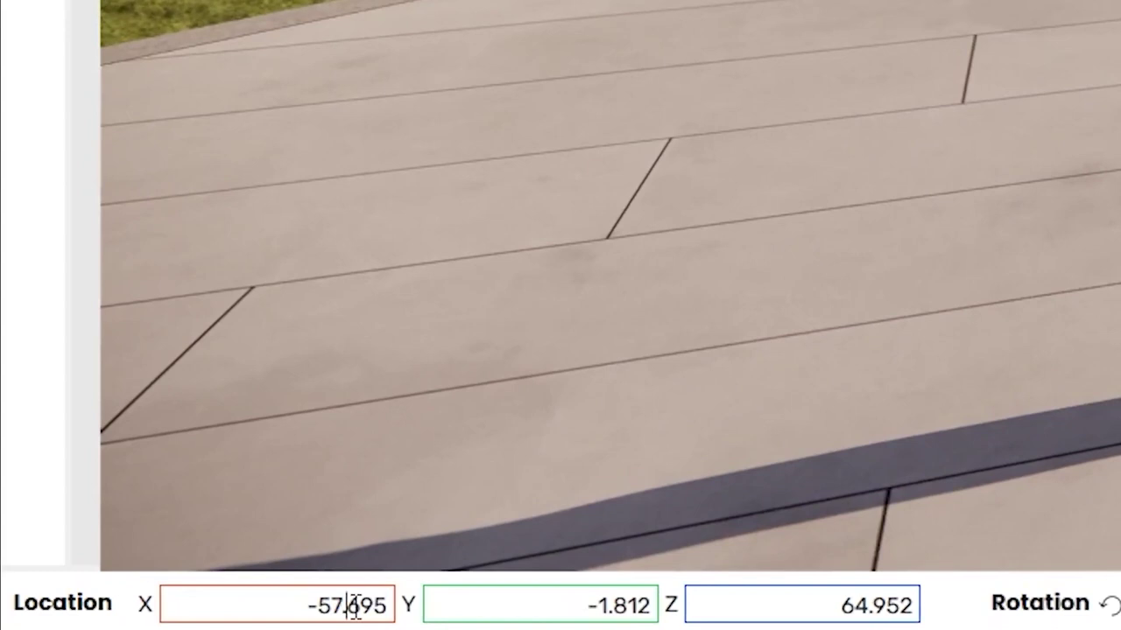
drag(337, 604, 408, 615)
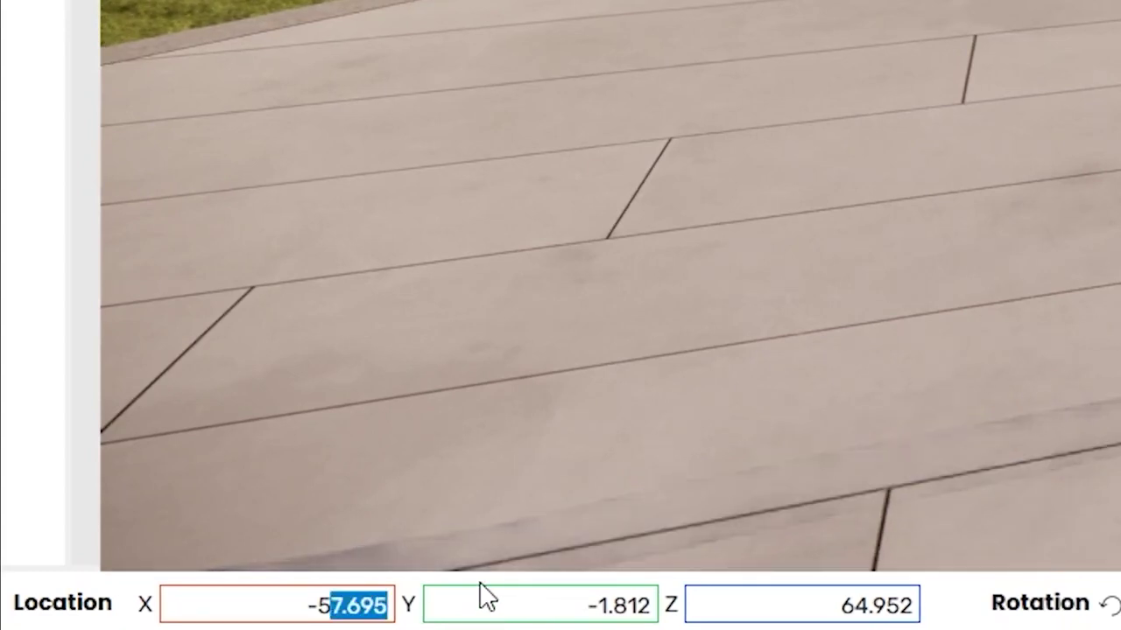
text(8)
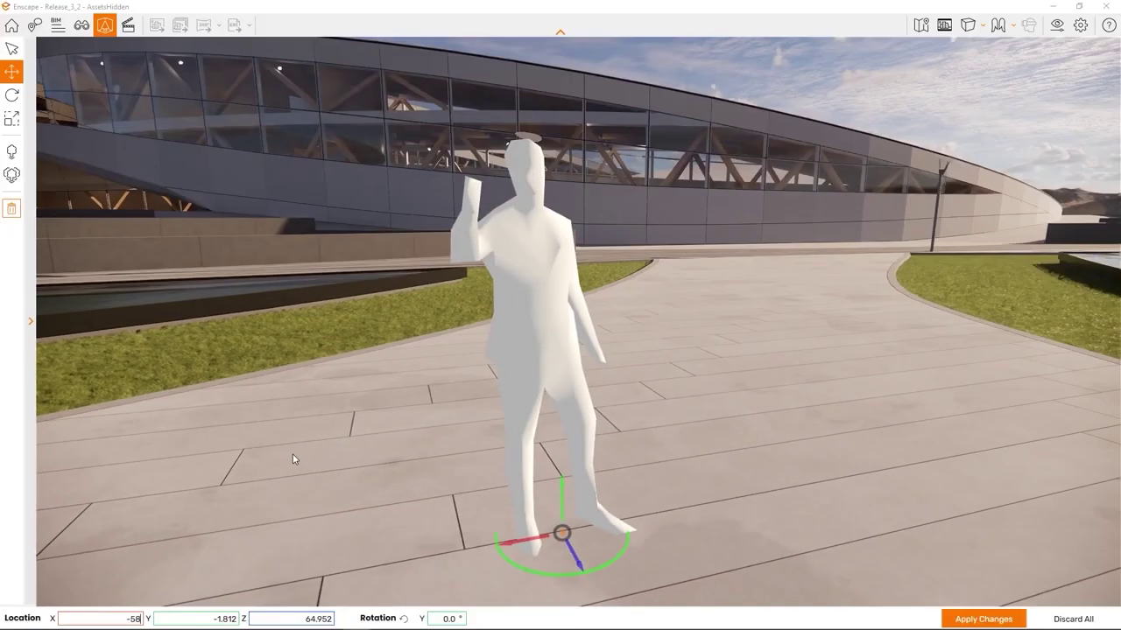
click(971, 616)
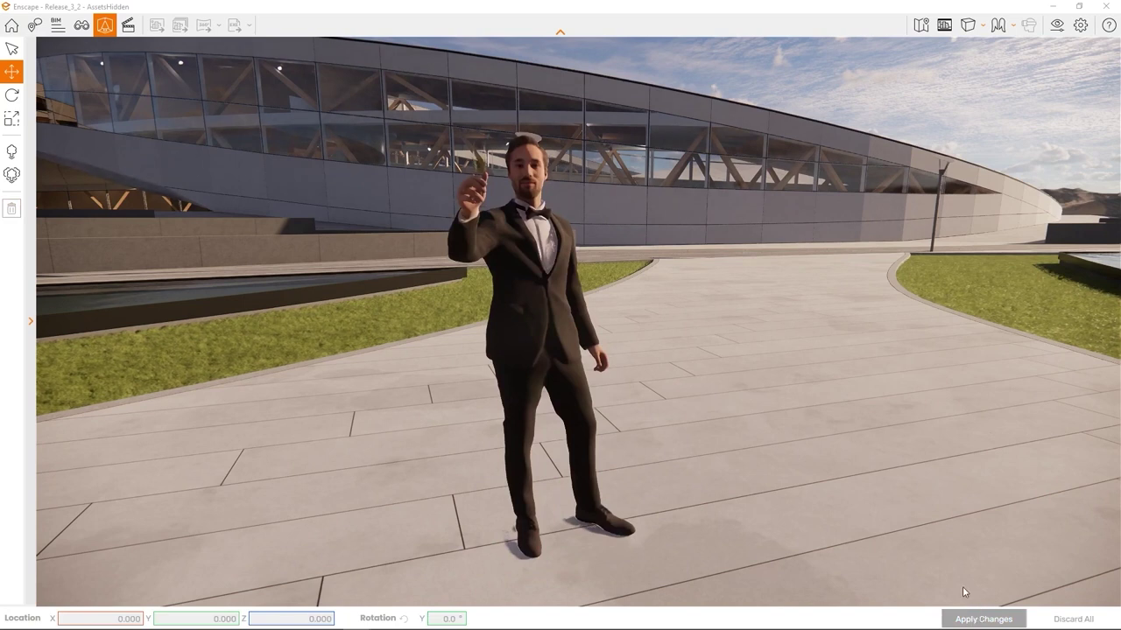
click(13, 98)
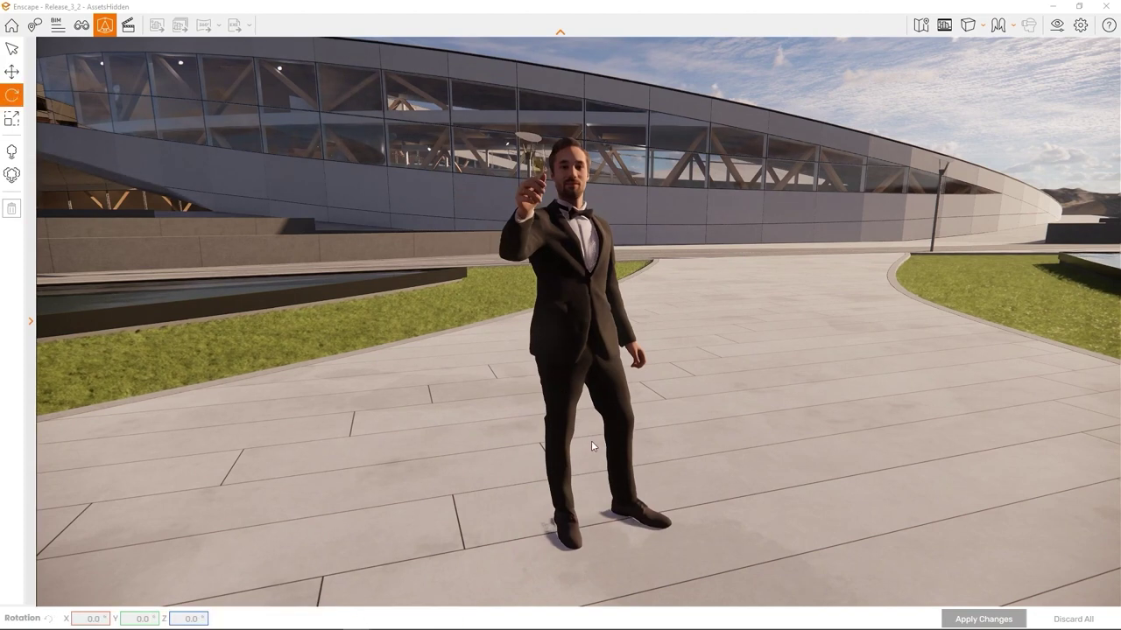
- Rotate the standing man to face another direction, enlarge him, and apply the changes
click(619, 383)
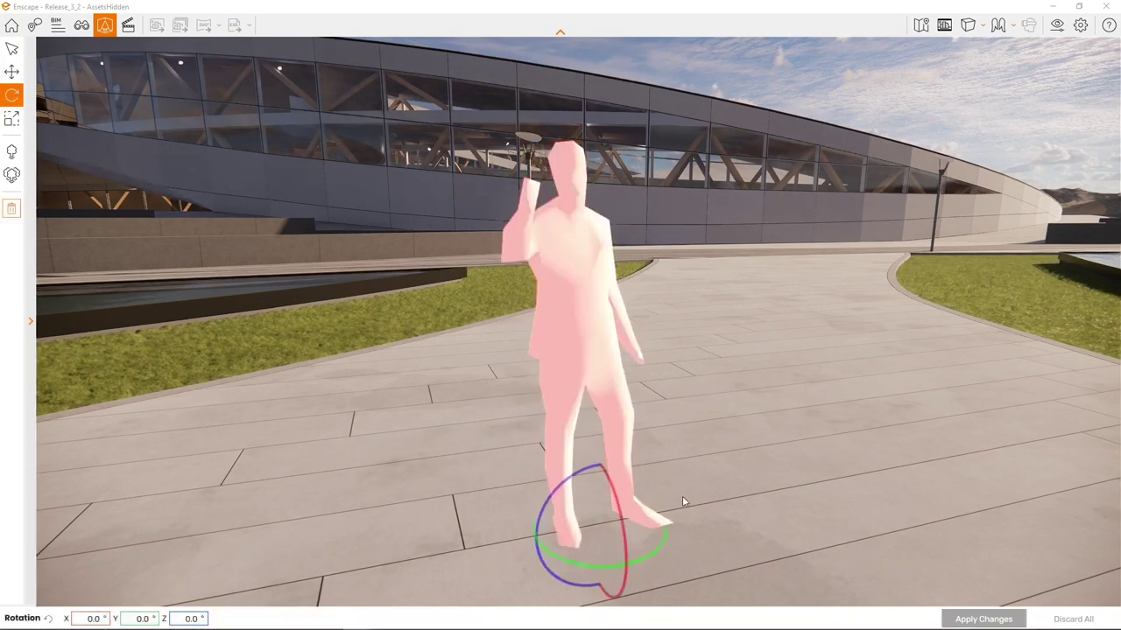
drag(652, 553, 612, 569)
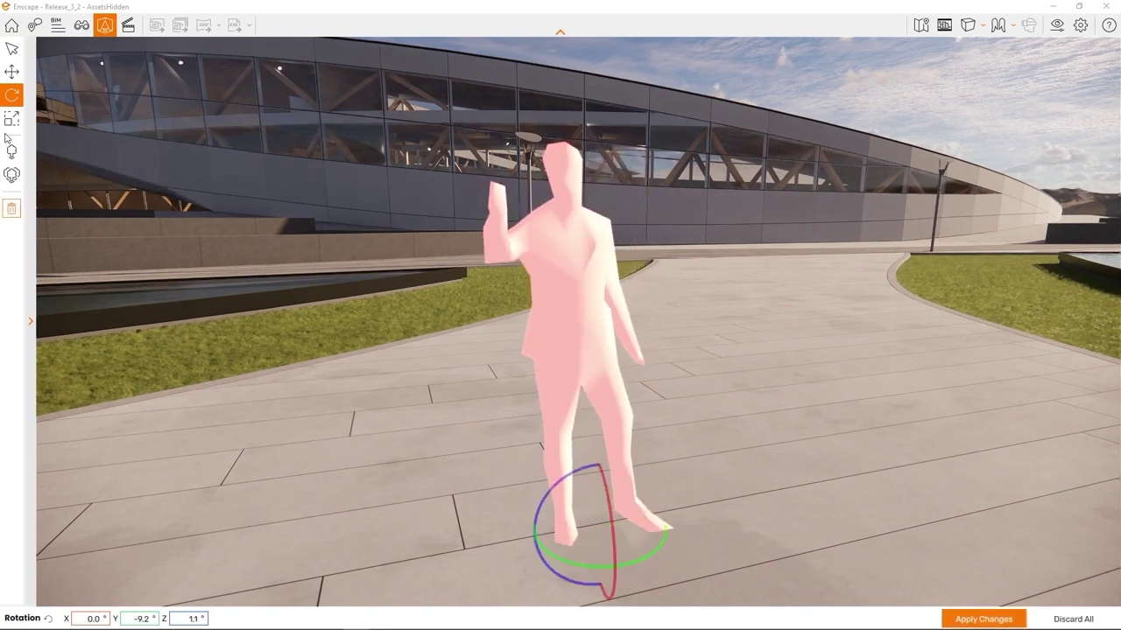
click(10, 125)
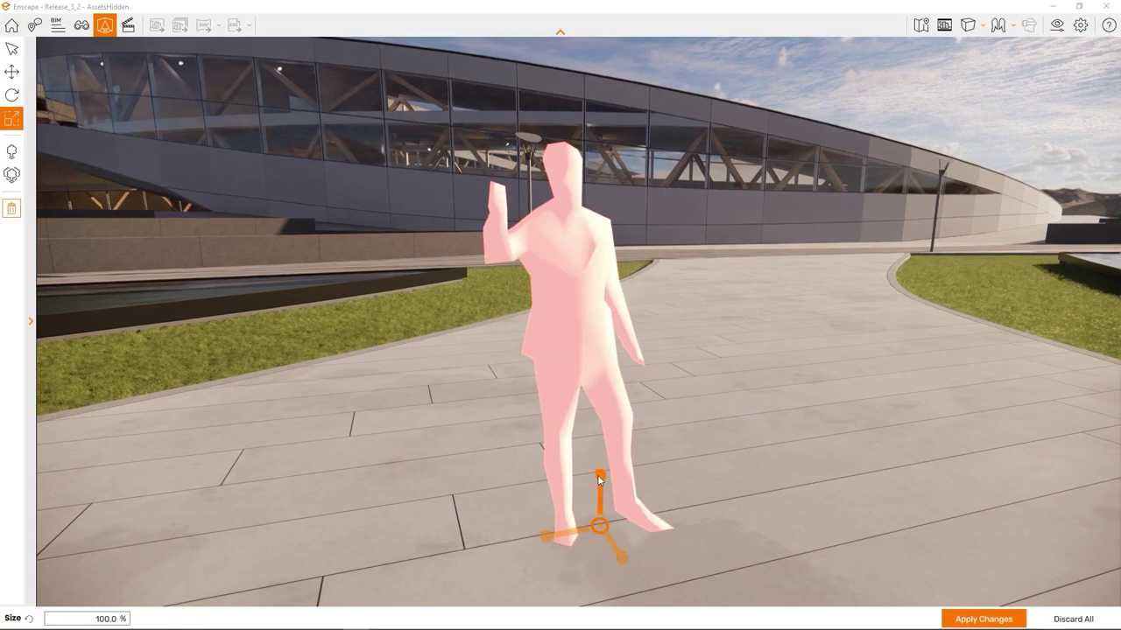
drag(600, 467, 601, 501)
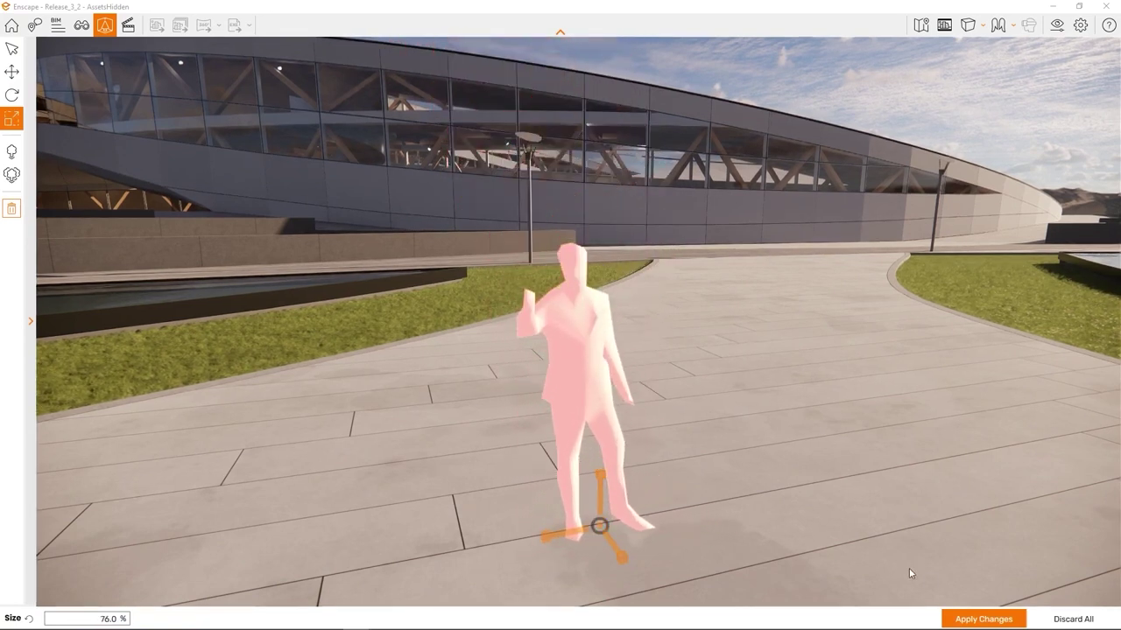
click(983, 619)
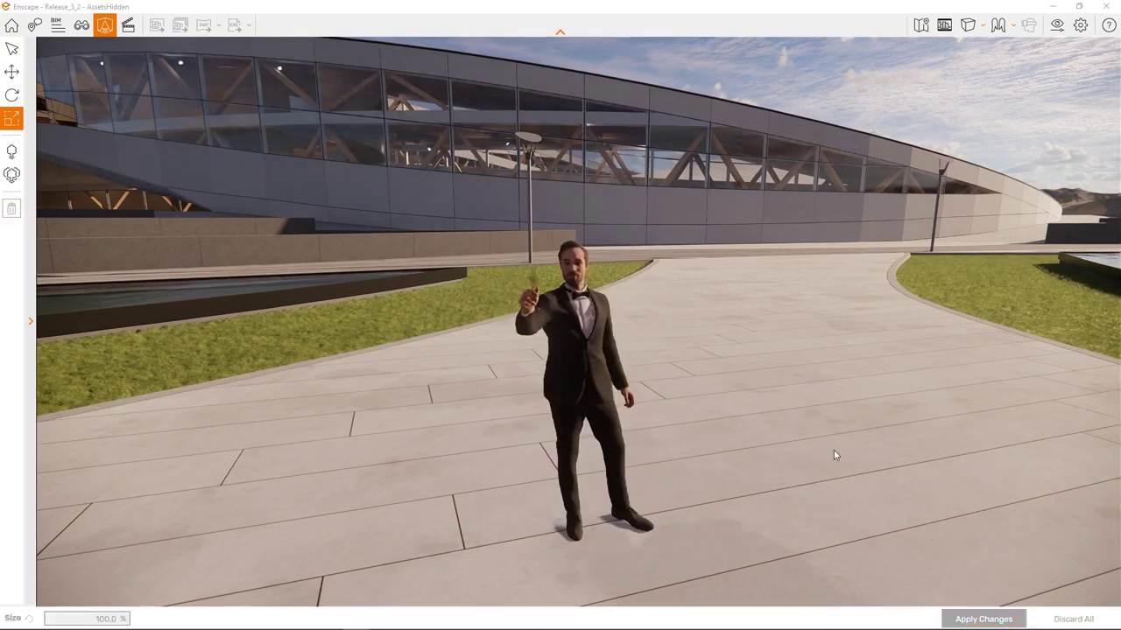
- Delete the standing man from the plaza and apply the deletion
click(588, 322)
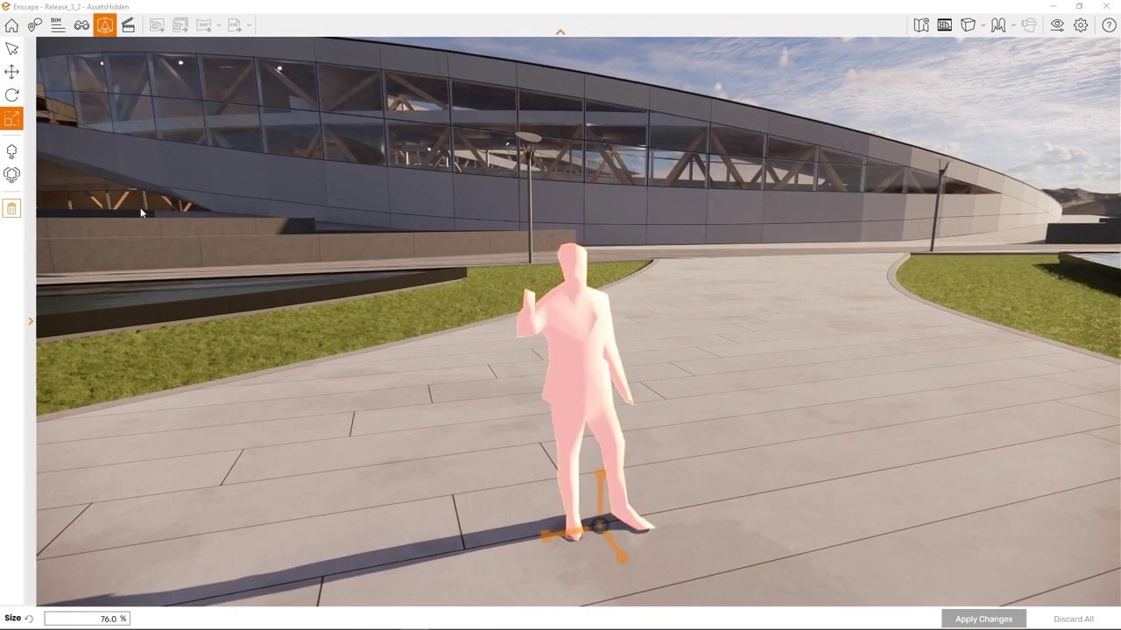
click(13, 210)
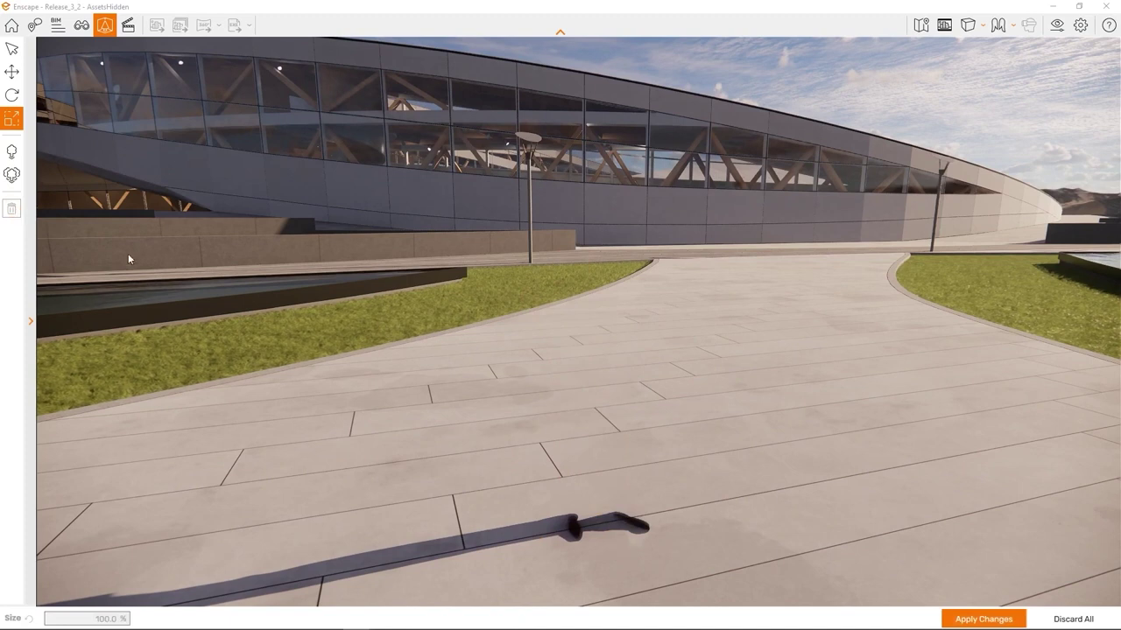
click(984, 619)
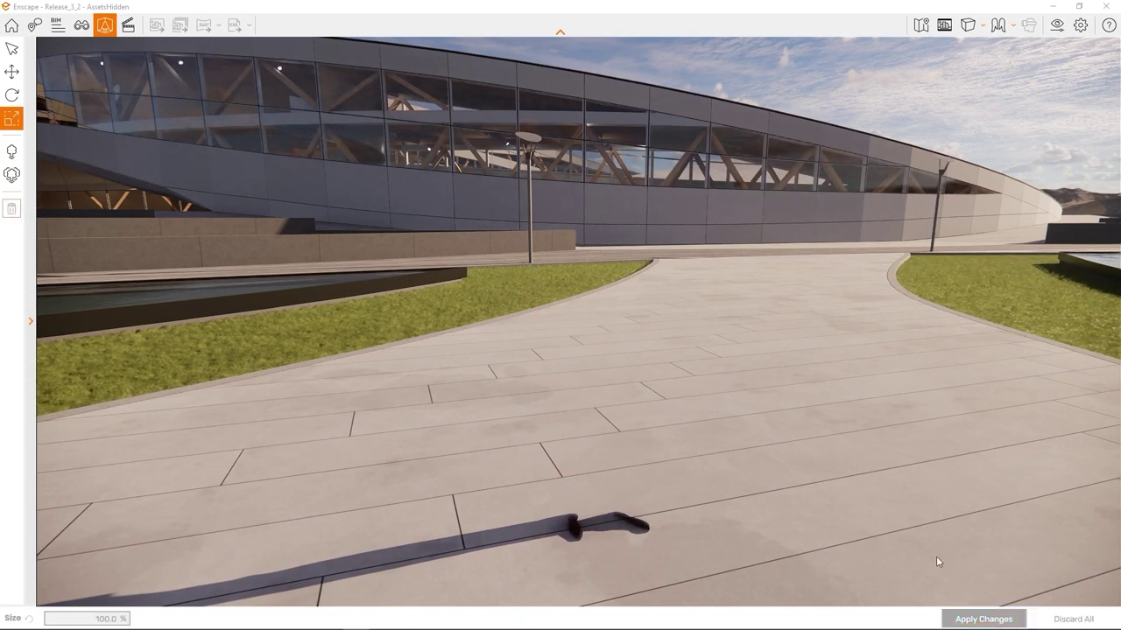
drag(924, 540, 879, 522)
- Move to the lawn by the V-shaped water feature with Multi Asset Placement open
key(w)
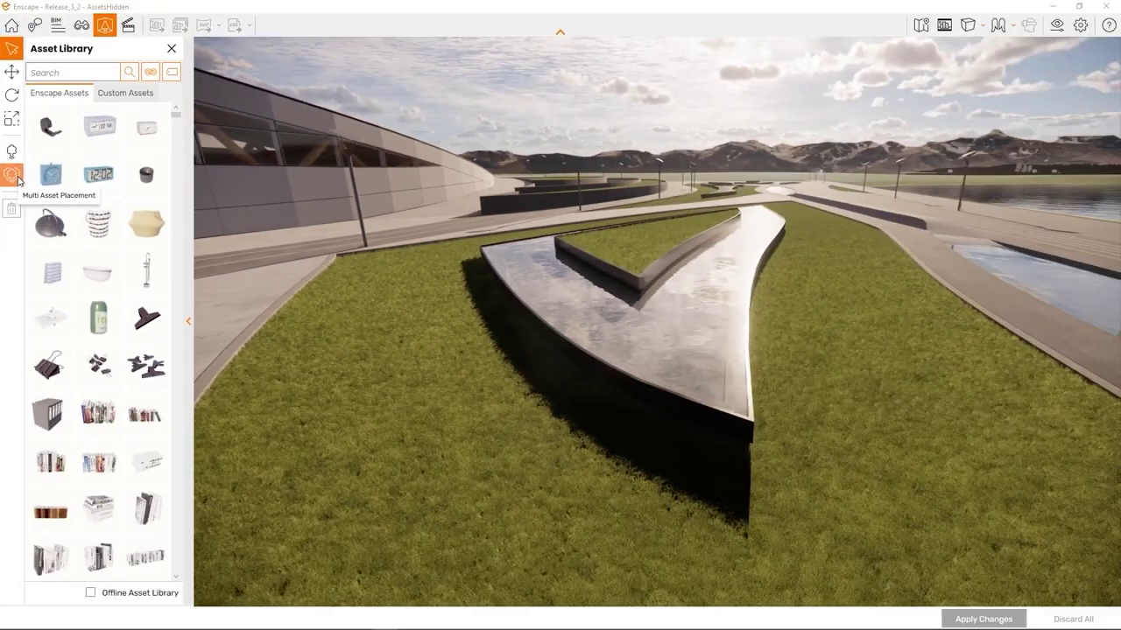
click(12, 175)
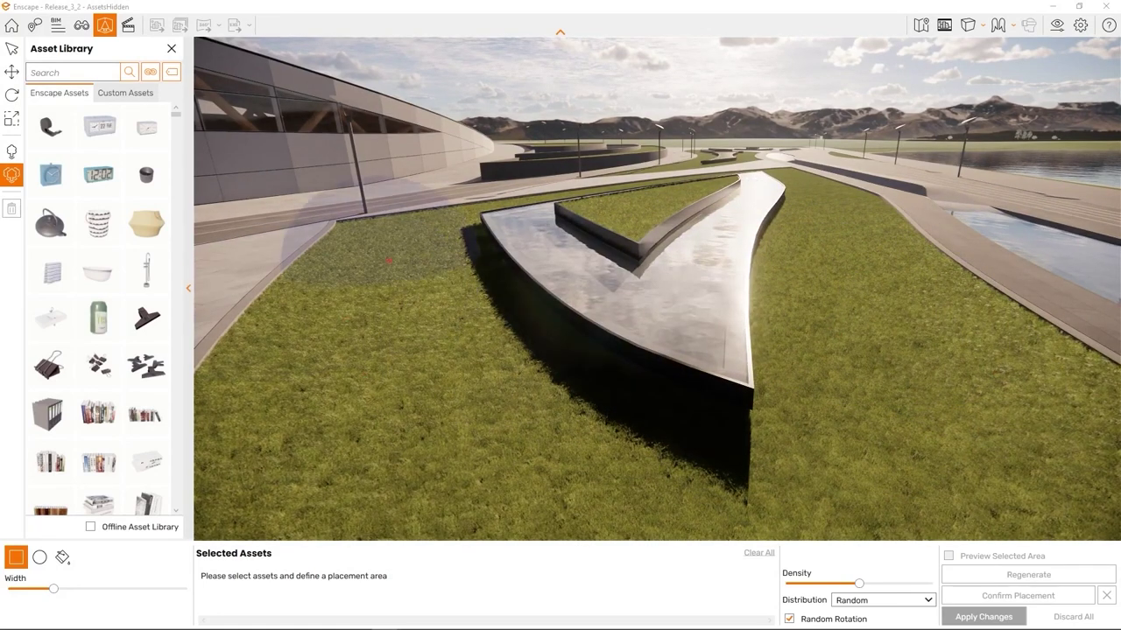
click(718, 280)
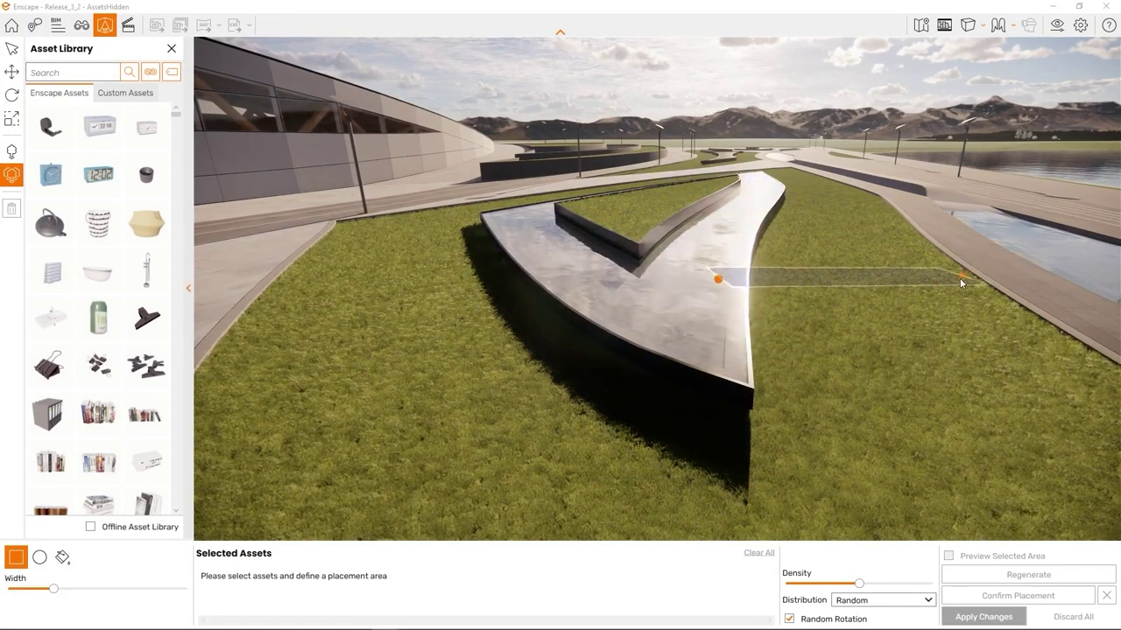
key(Escape)
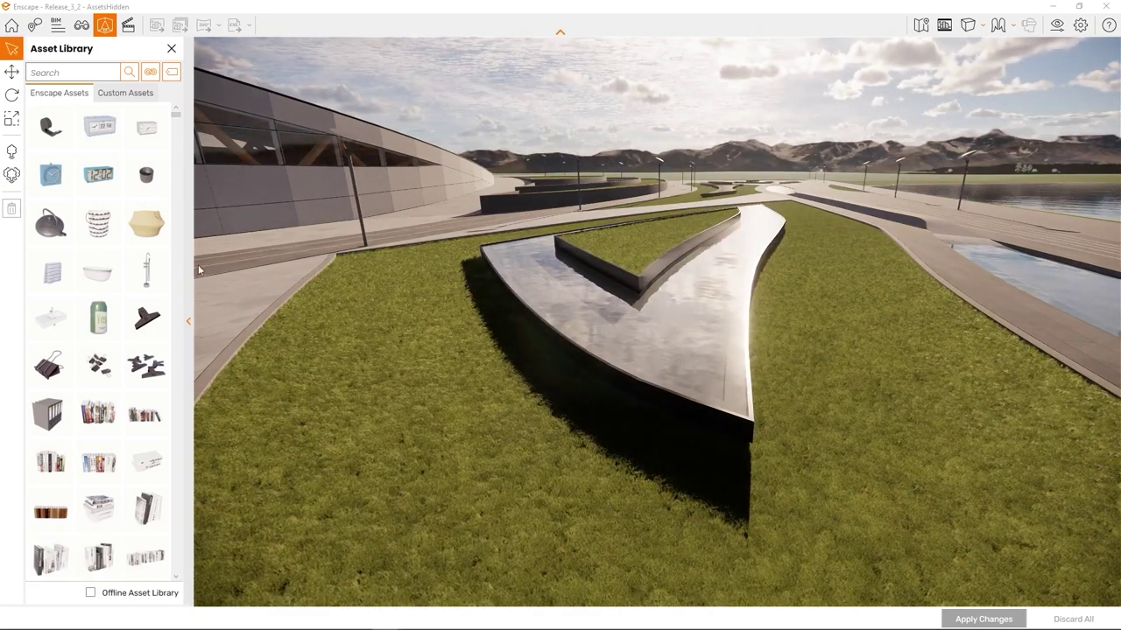
click(11, 174)
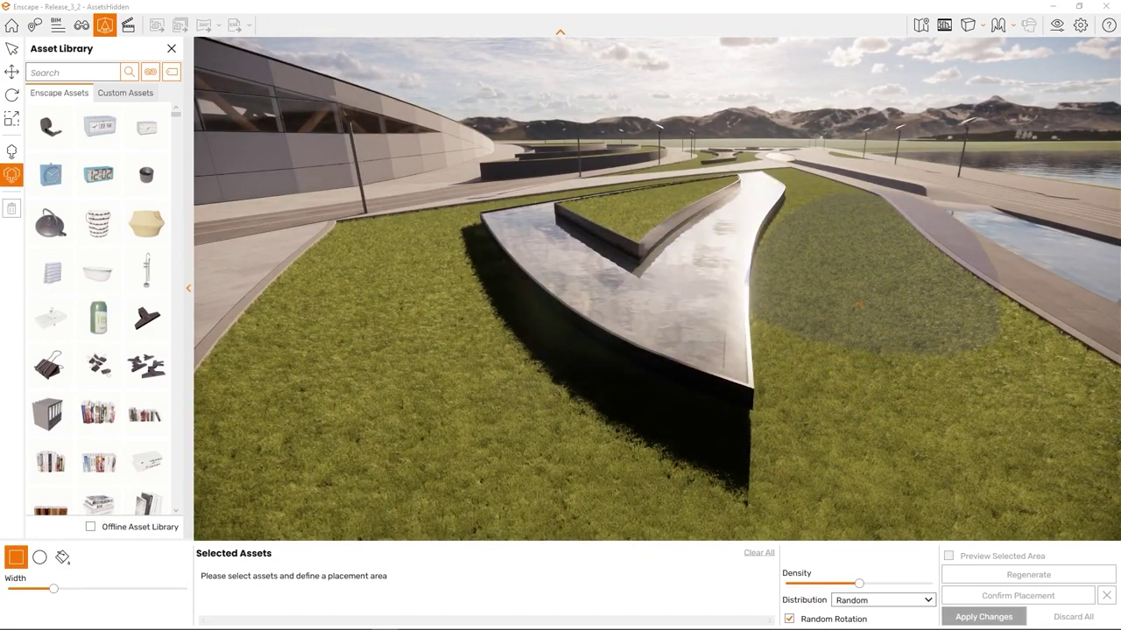
key(w)
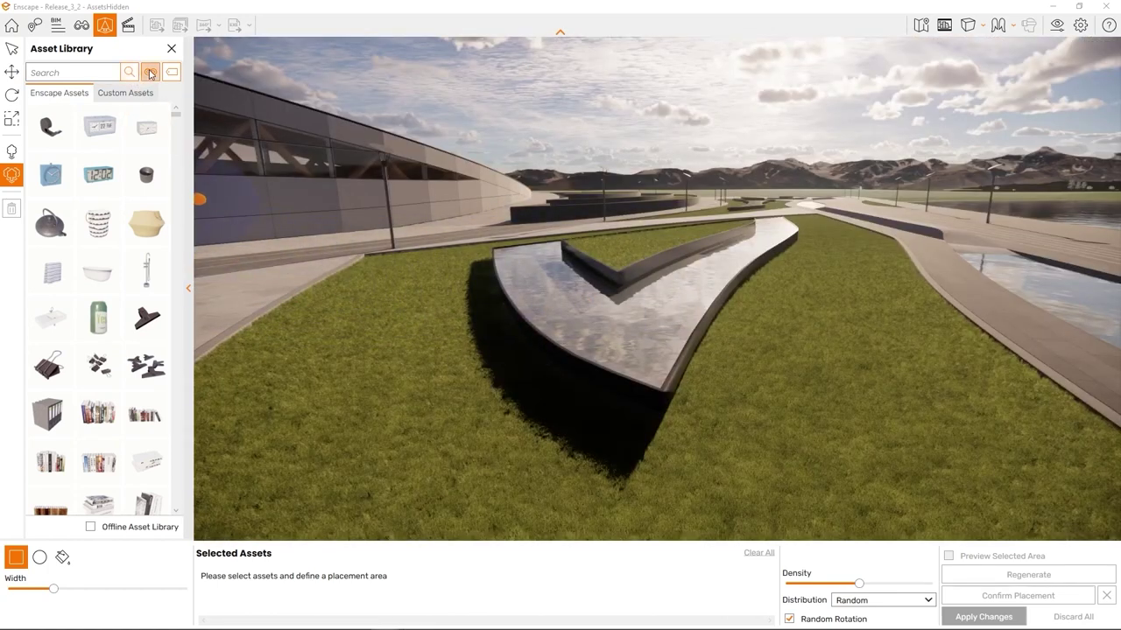
- Filter the library to Vegetation and select several bushes, including Bush 1, plus a grass
click(150, 75)
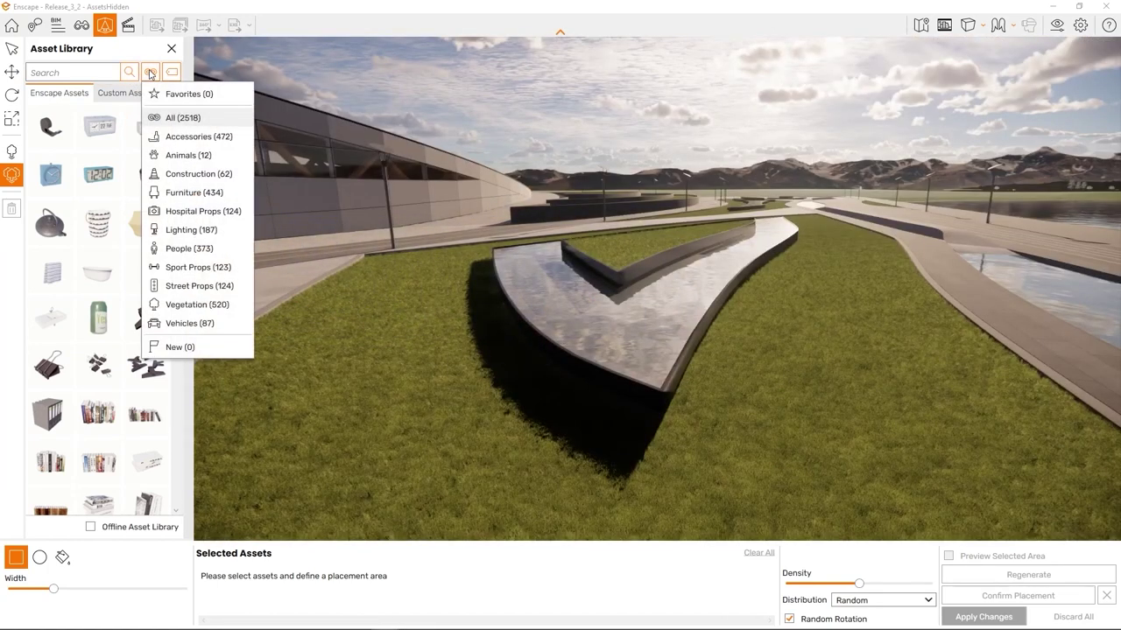
click(194, 320)
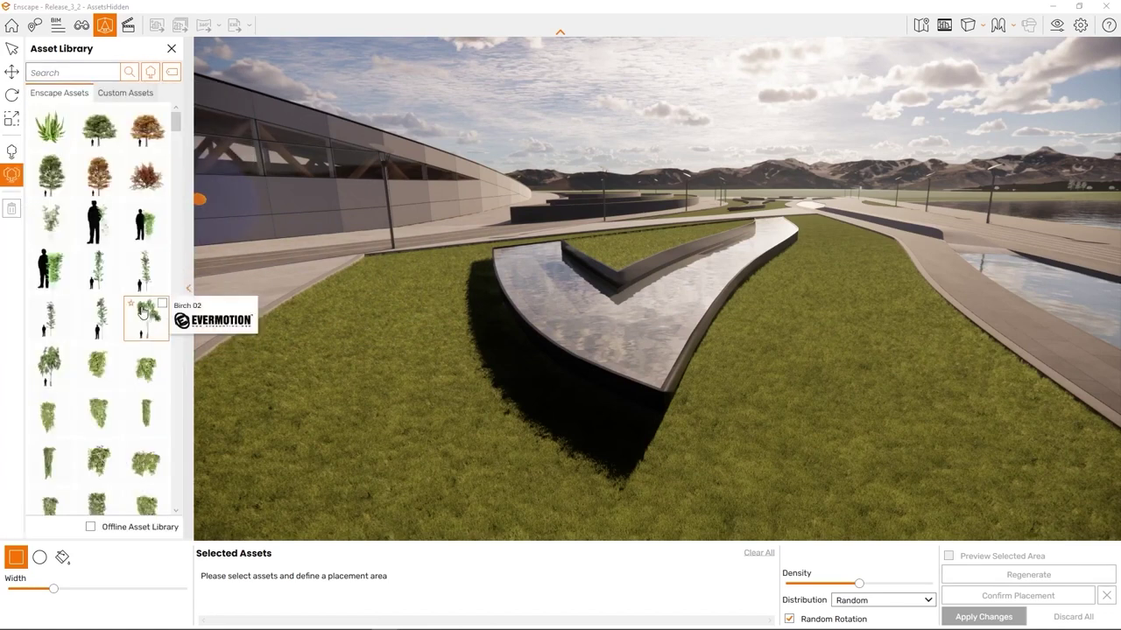
scroll(133, 305, down, 5)
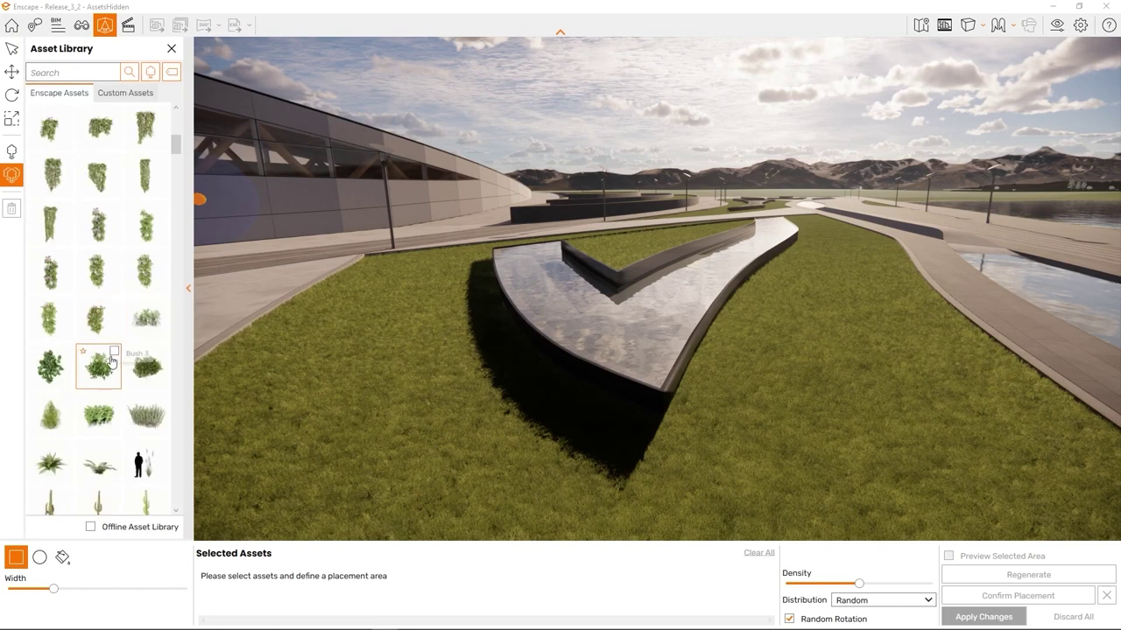
click(109, 366)
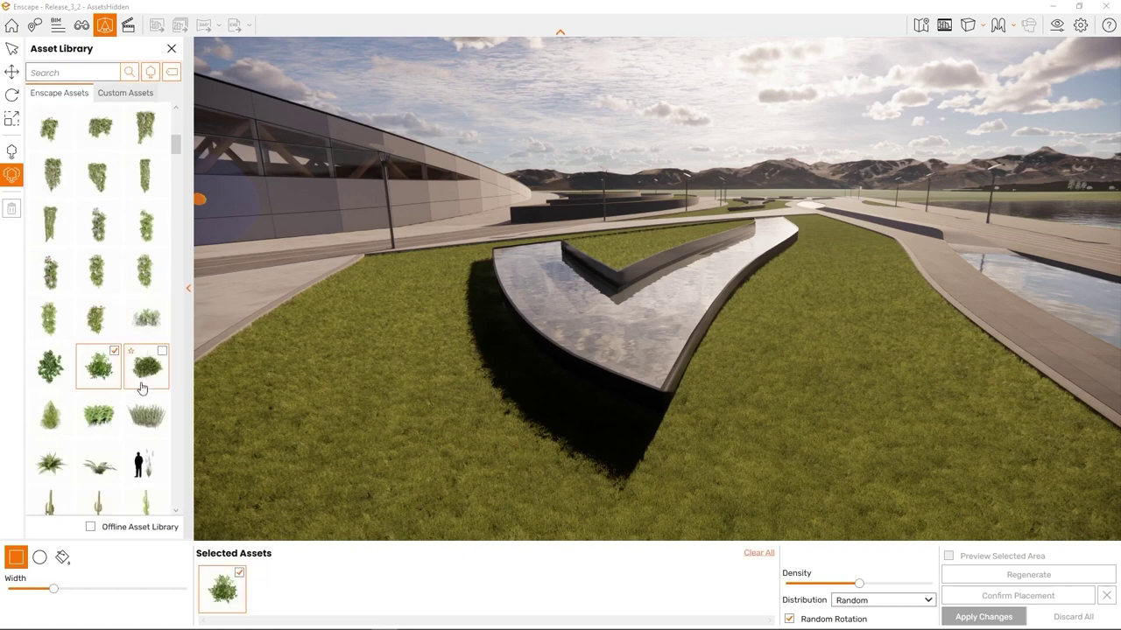
click(148, 367)
click(50, 372)
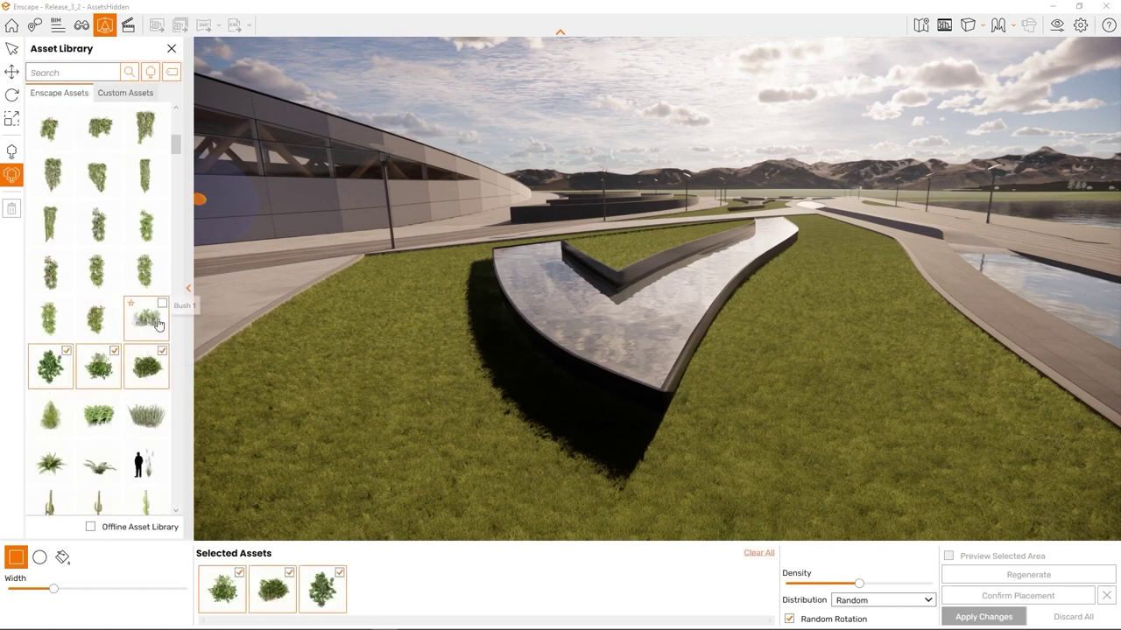
click(158, 324)
click(146, 415)
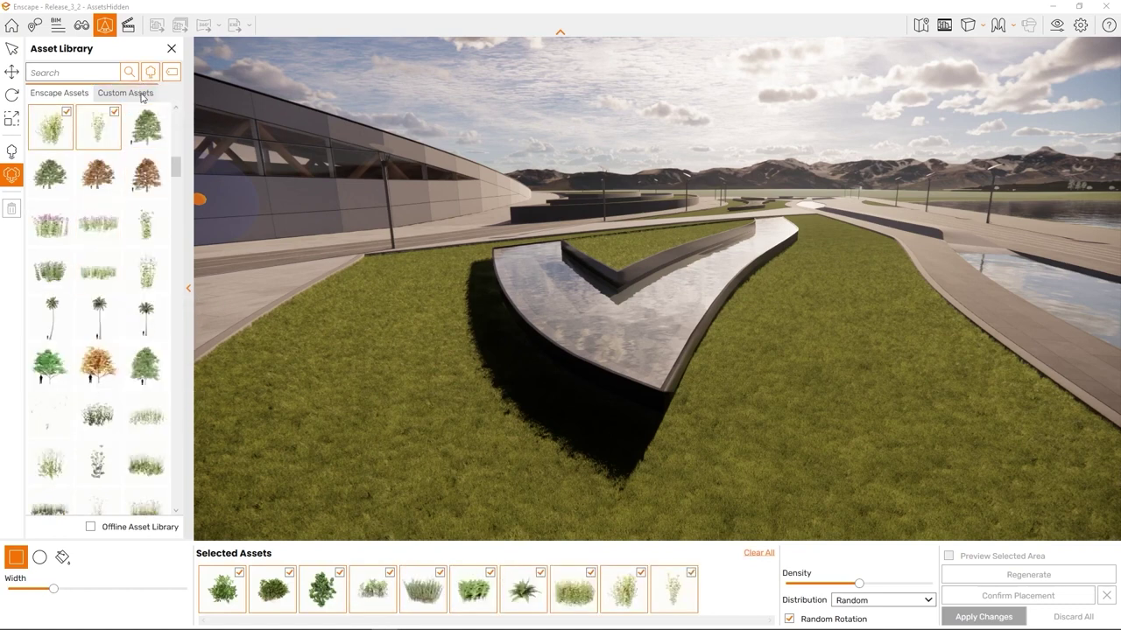
- From Custom Assets, add Feathertop Grass 04 and two more feathertop grasses
click(125, 93)
scroll(101, 219, down, 5)
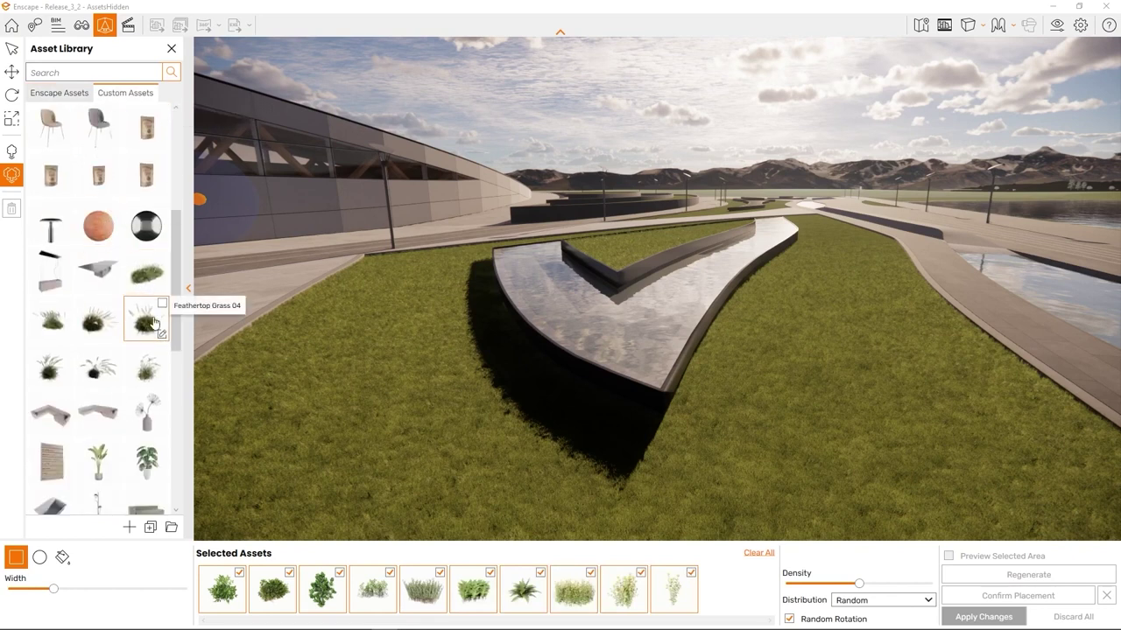
click(153, 322)
scroll(145, 333, down, 3)
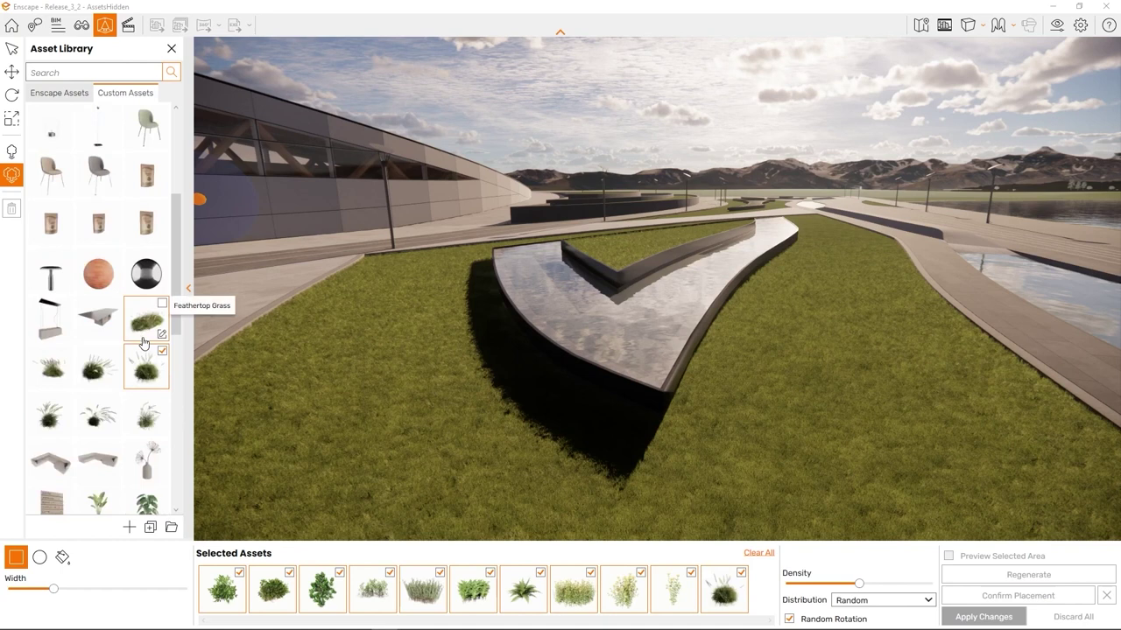
click(61, 372)
click(96, 371)
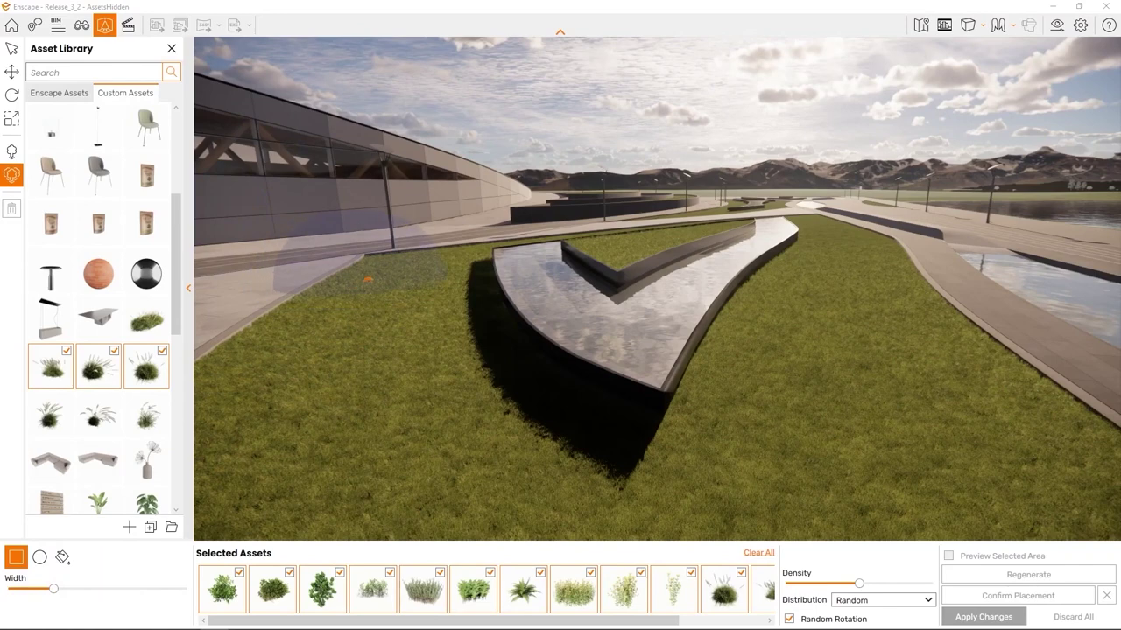
- Draw a rectangular scatter area on the lawn, increase its Width, and reshape its handles
click(380, 266)
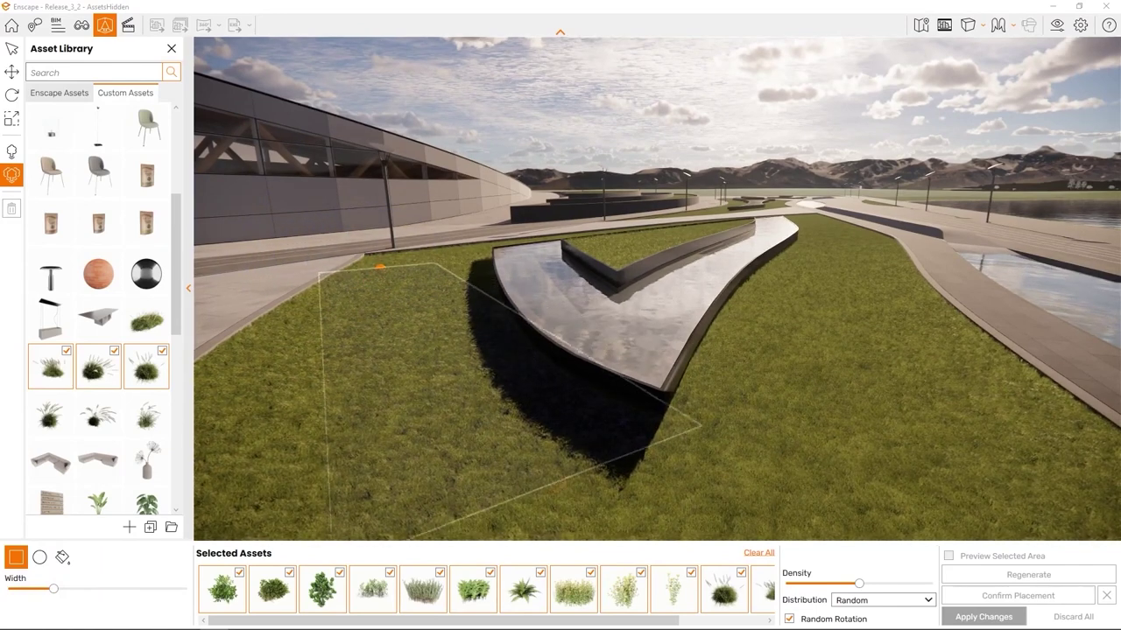
click(622, 508)
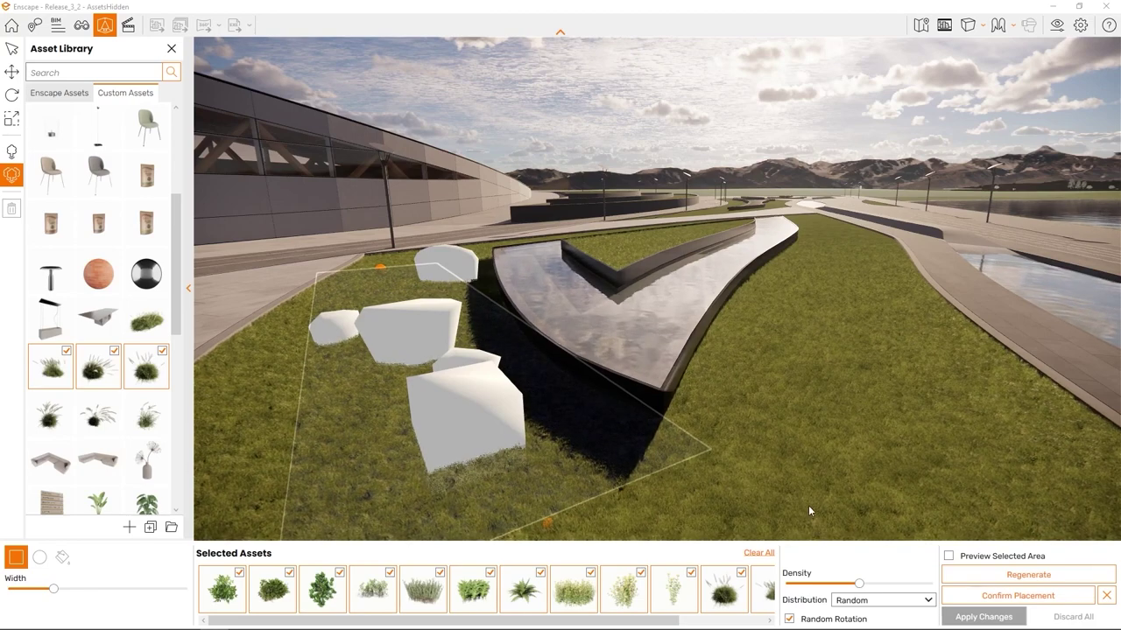
right_drag(807, 506, 706, 463)
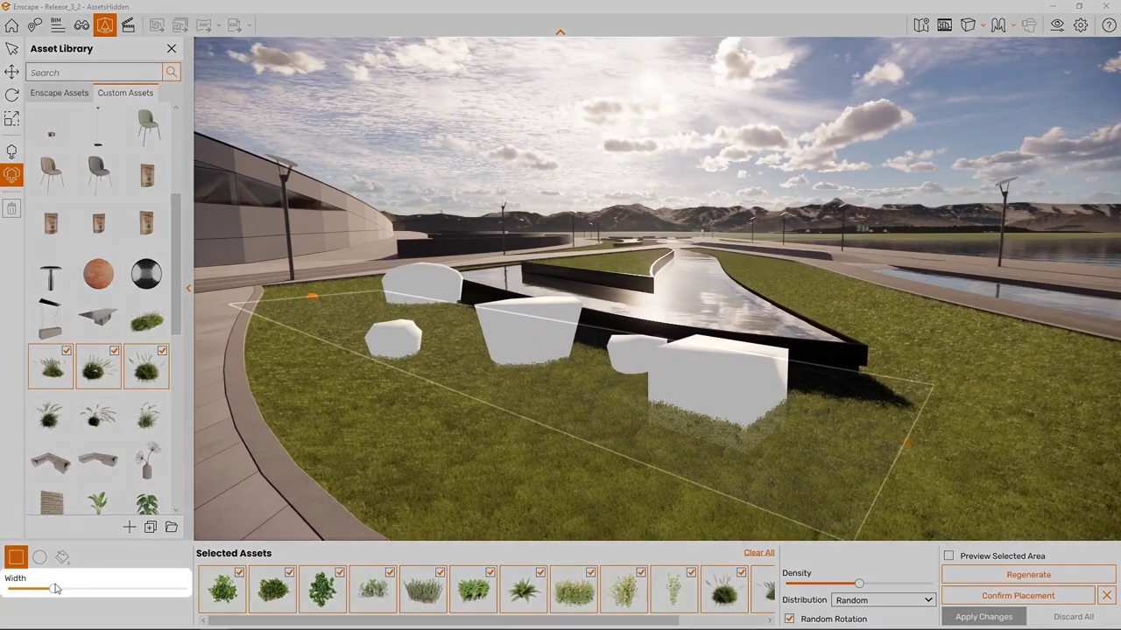
drag(54, 588, 97, 592)
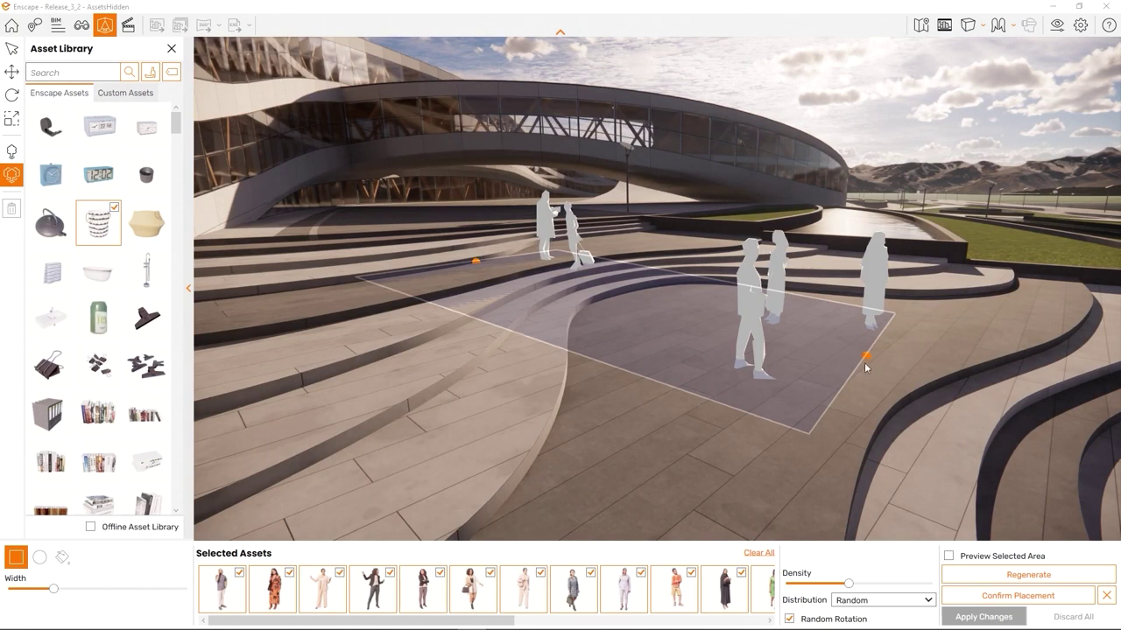
drag(865, 358, 926, 349)
drag(475, 259, 528, 381)
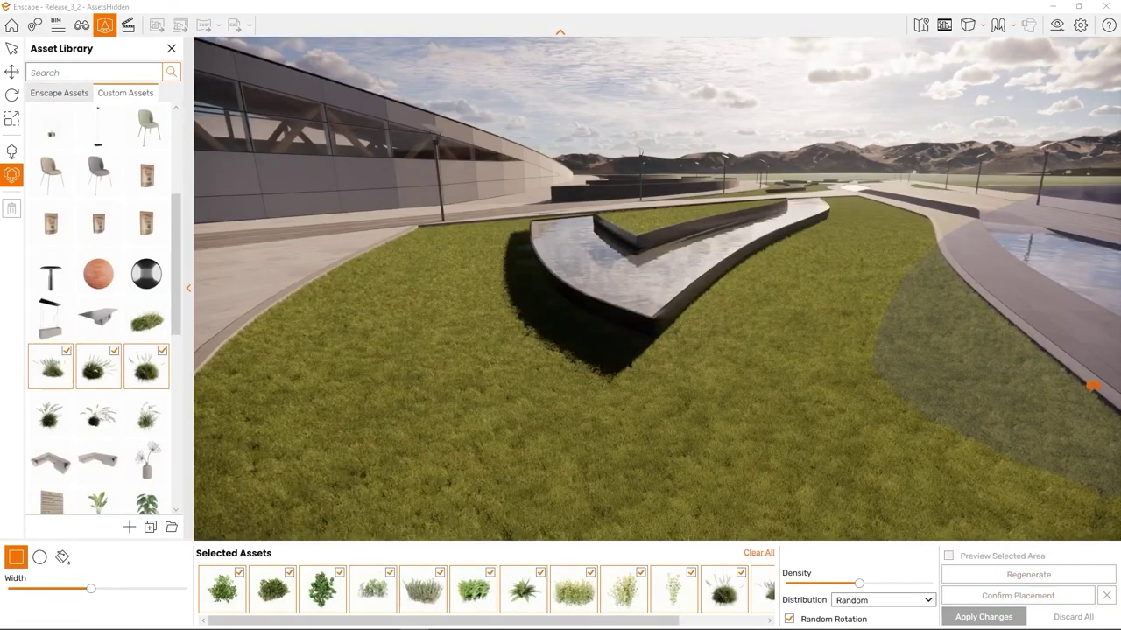
- Scatter the chosen plants in a circular area centred on the lawn beside the water channel
click(38, 559)
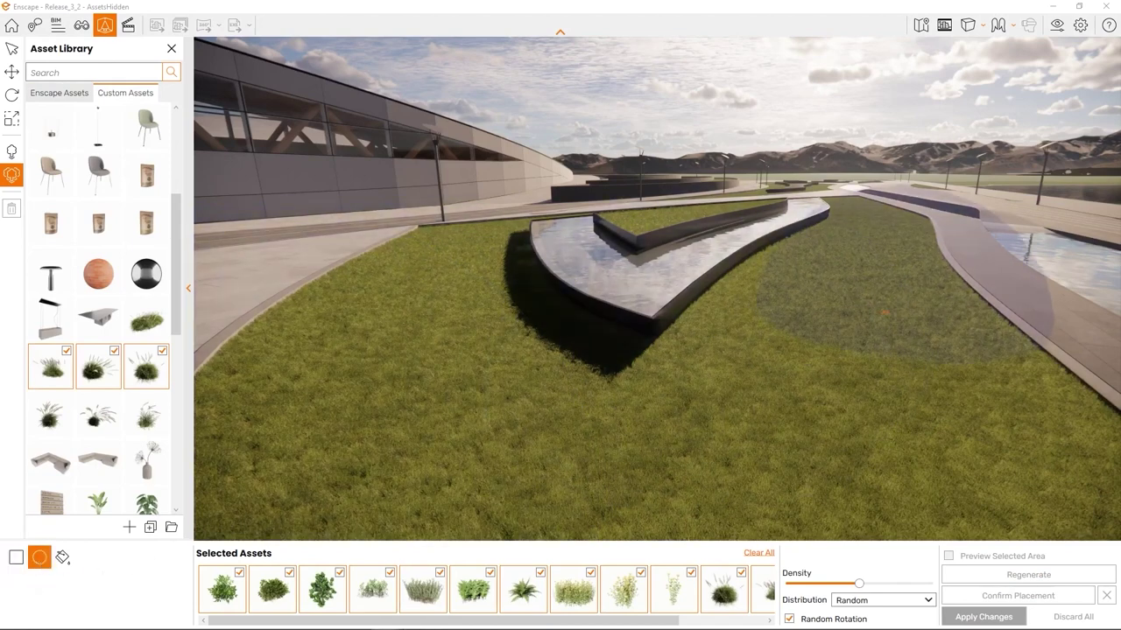
click(889, 324)
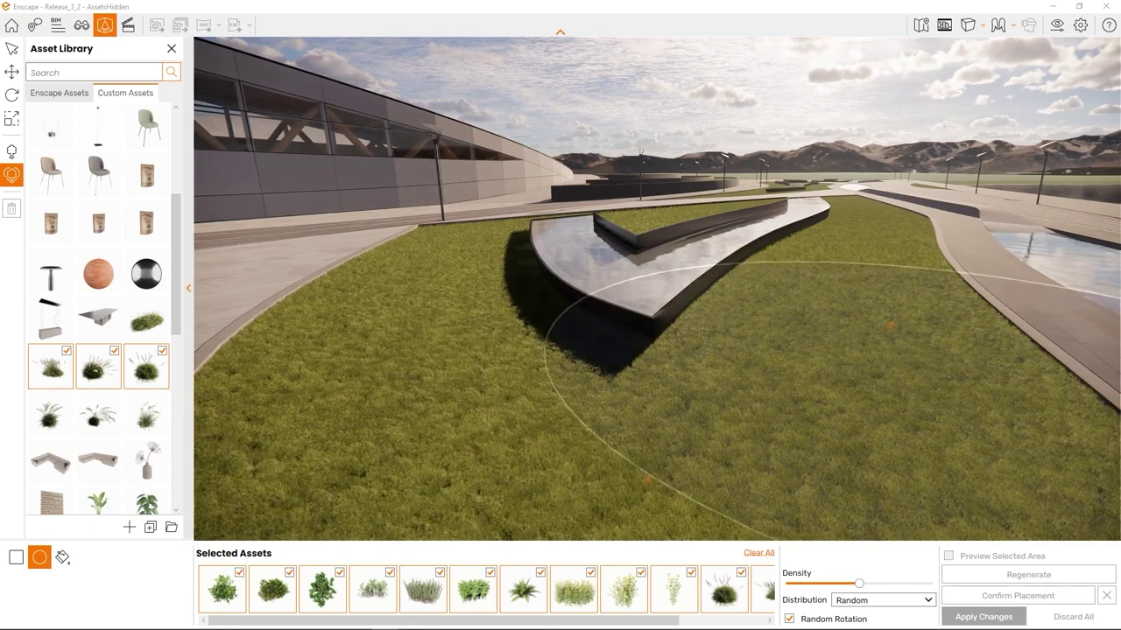
click(647, 479)
scroll(718, 459, down, 3)
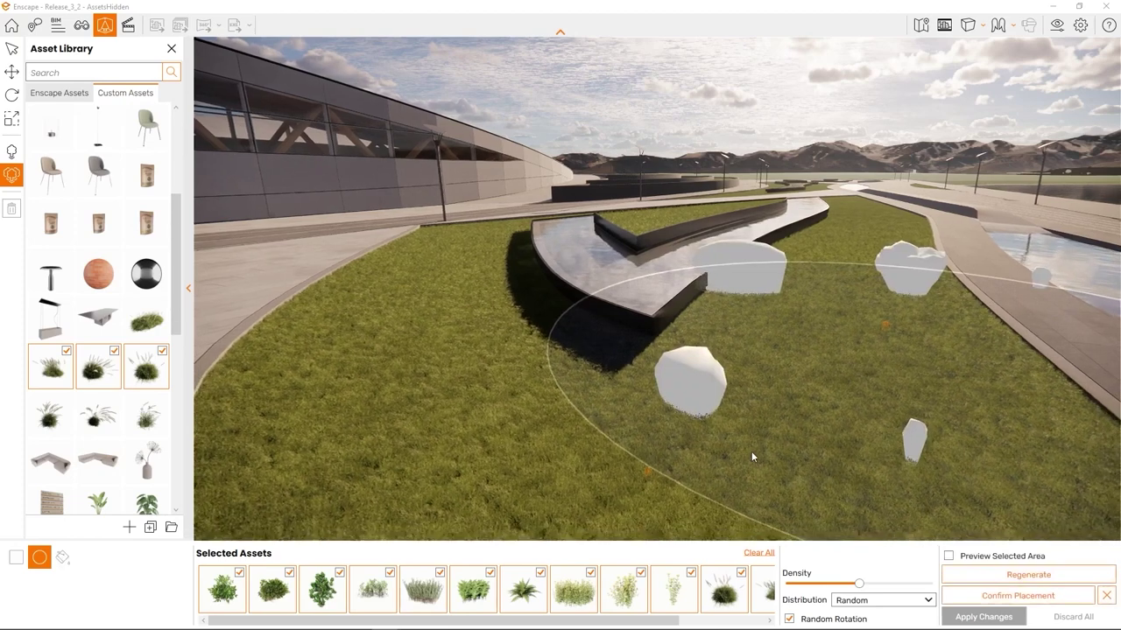
middle_drag(861, 429, 652, 429)
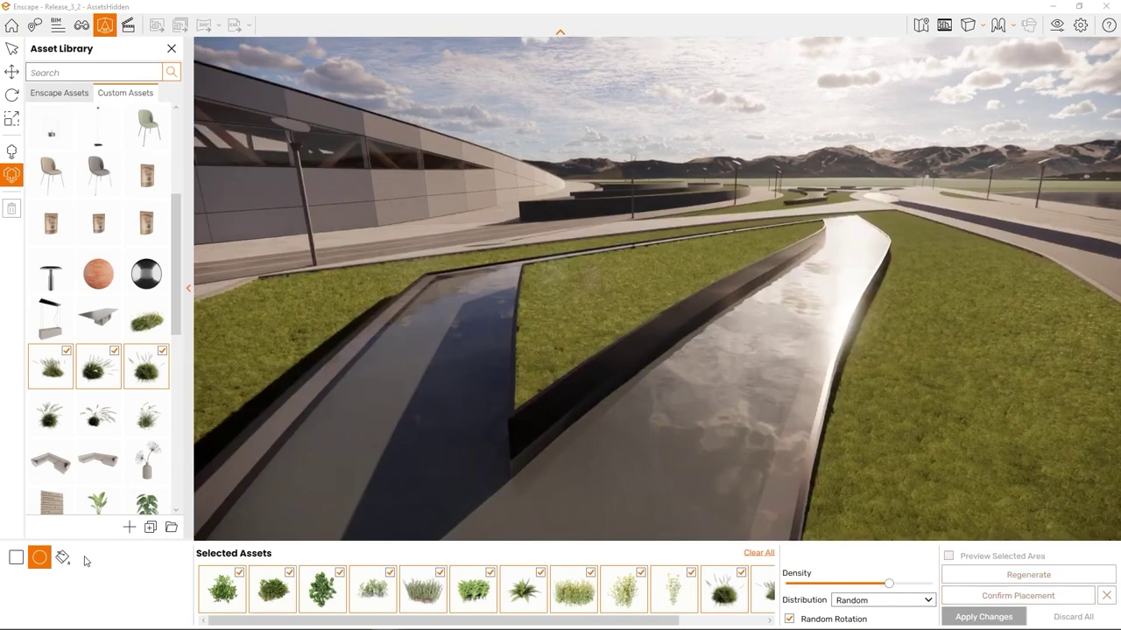
- Scatter the plants onto the planting strip surface at higher density with preview, and confirm
click(62, 558)
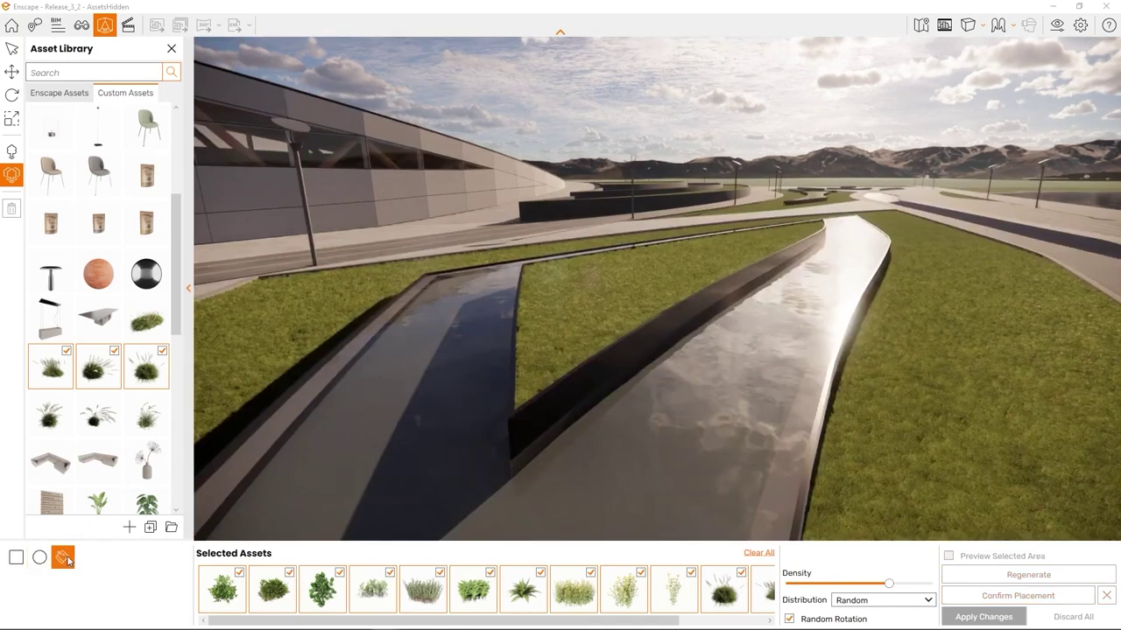
click(568, 324)
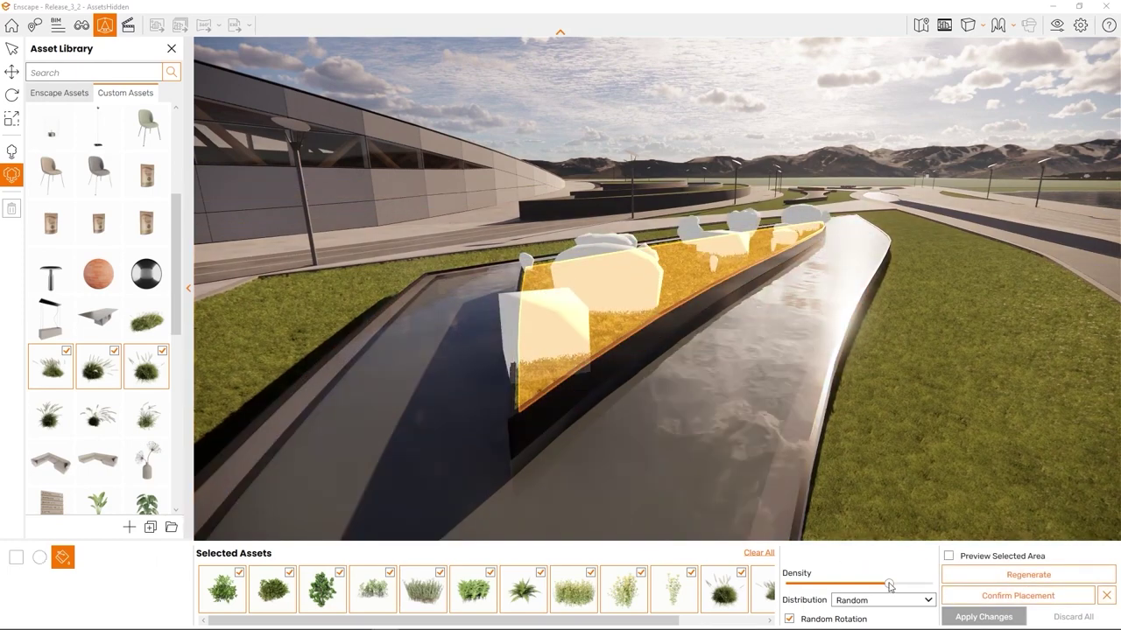
drag(890, 585, 911, 584)
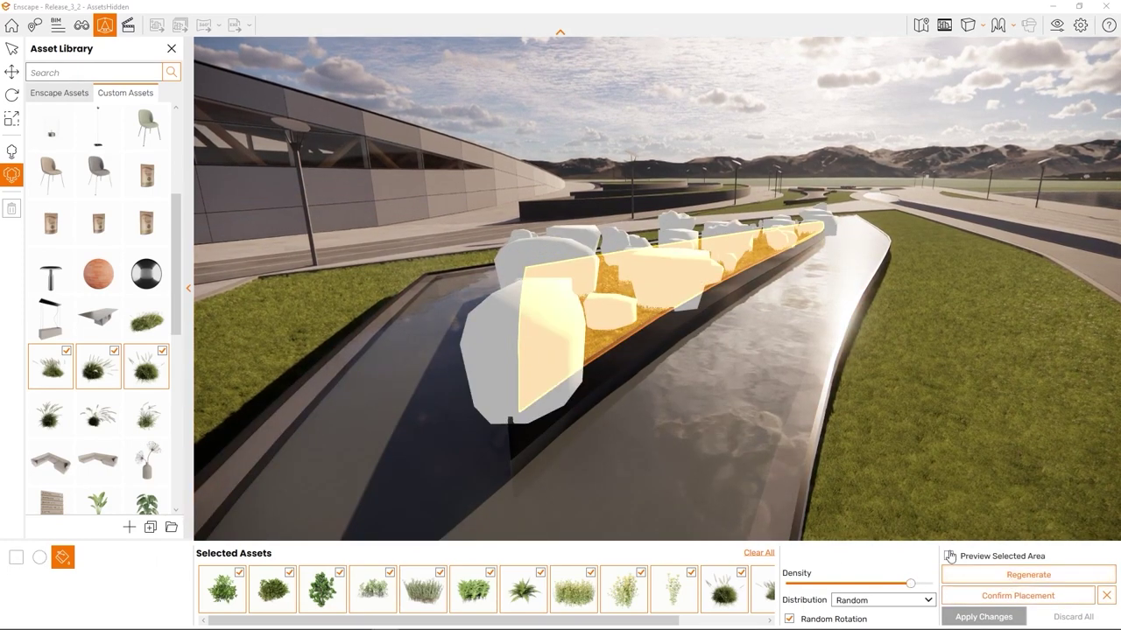
click(950, 556)
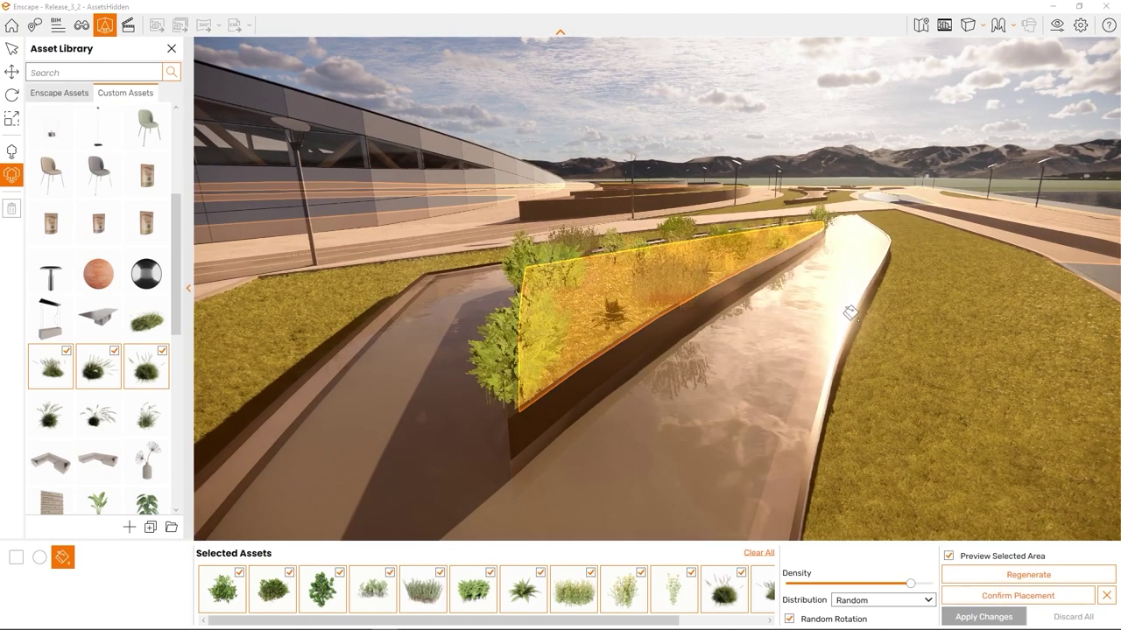
key(Return)
key(w)
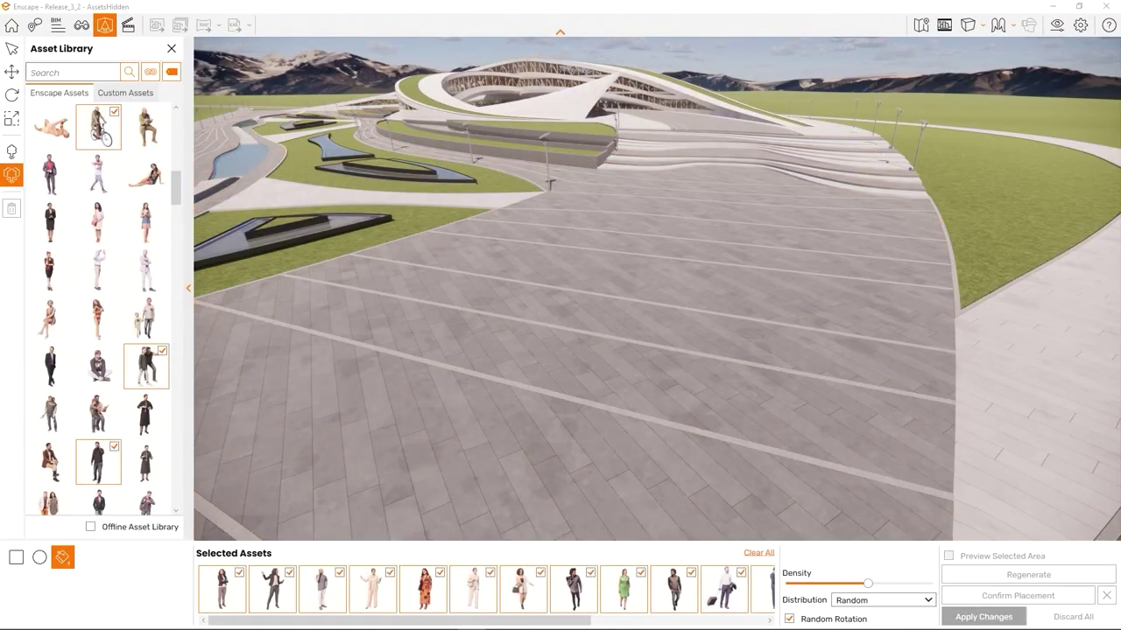
- Draw a rectangle across the plaza and settle the people crowd at moderate density
click(16, 557)
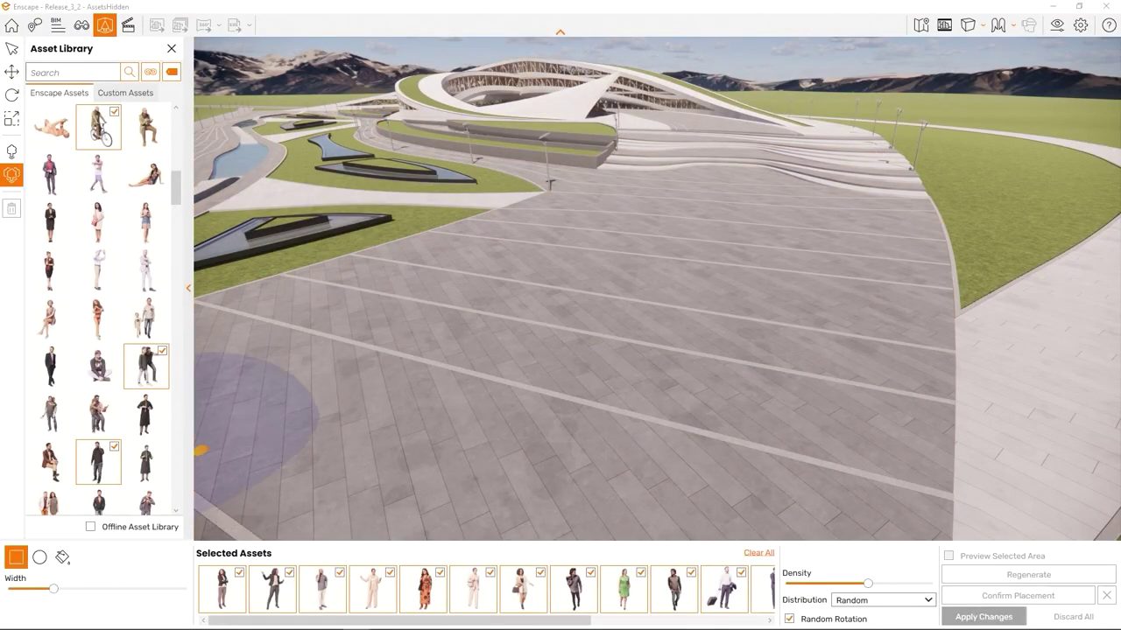
click(732, 165)
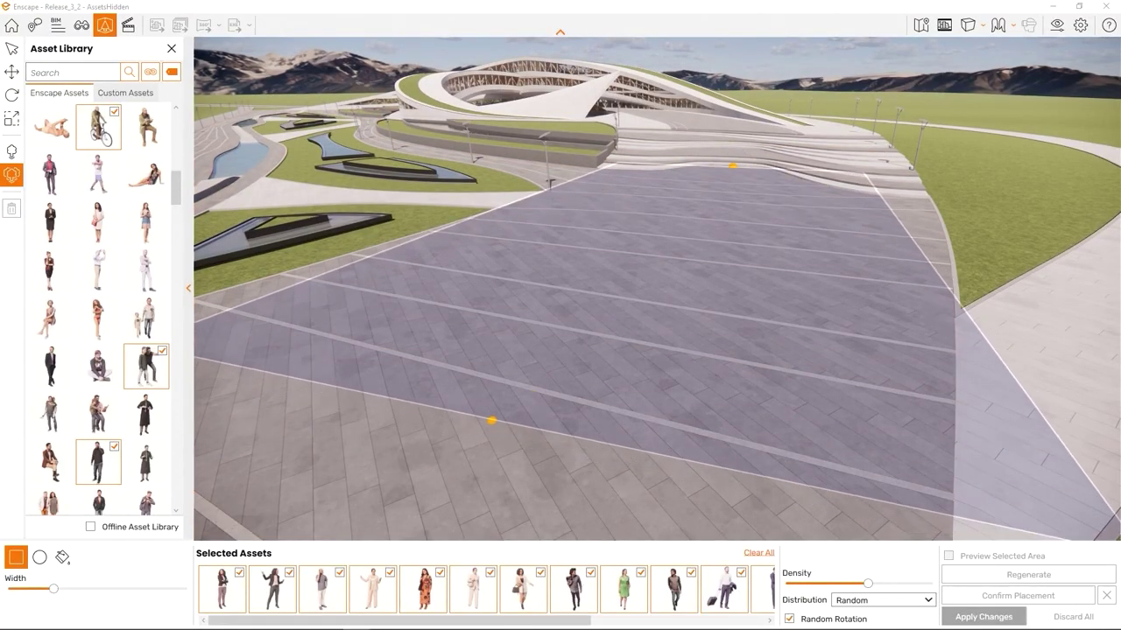
click(408, 413)
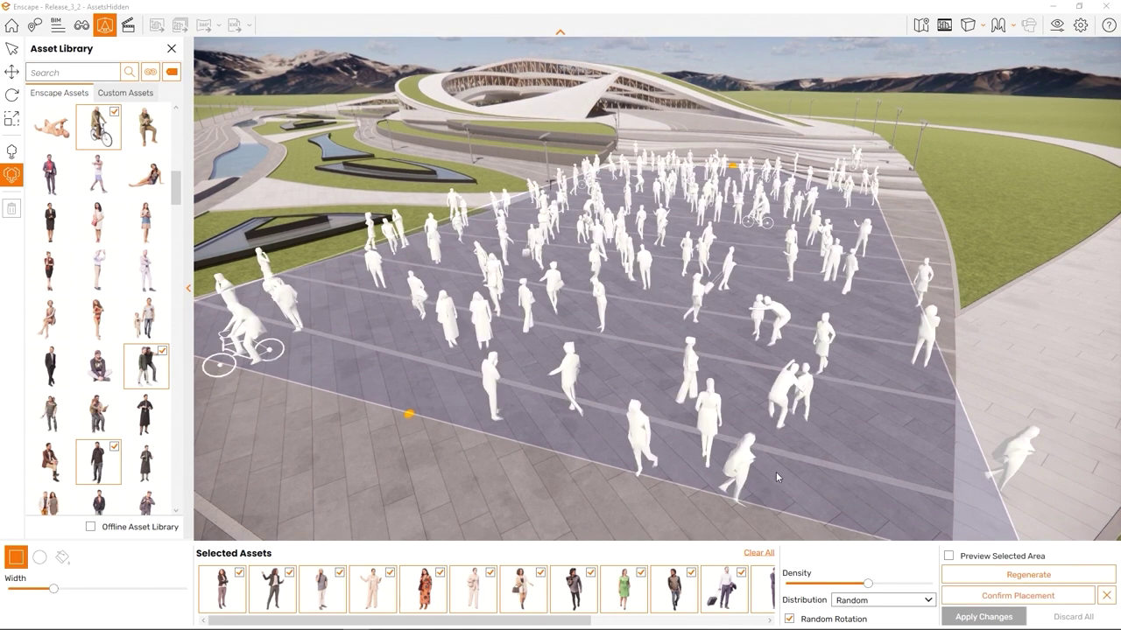
drag(871, 586, 809, 587)
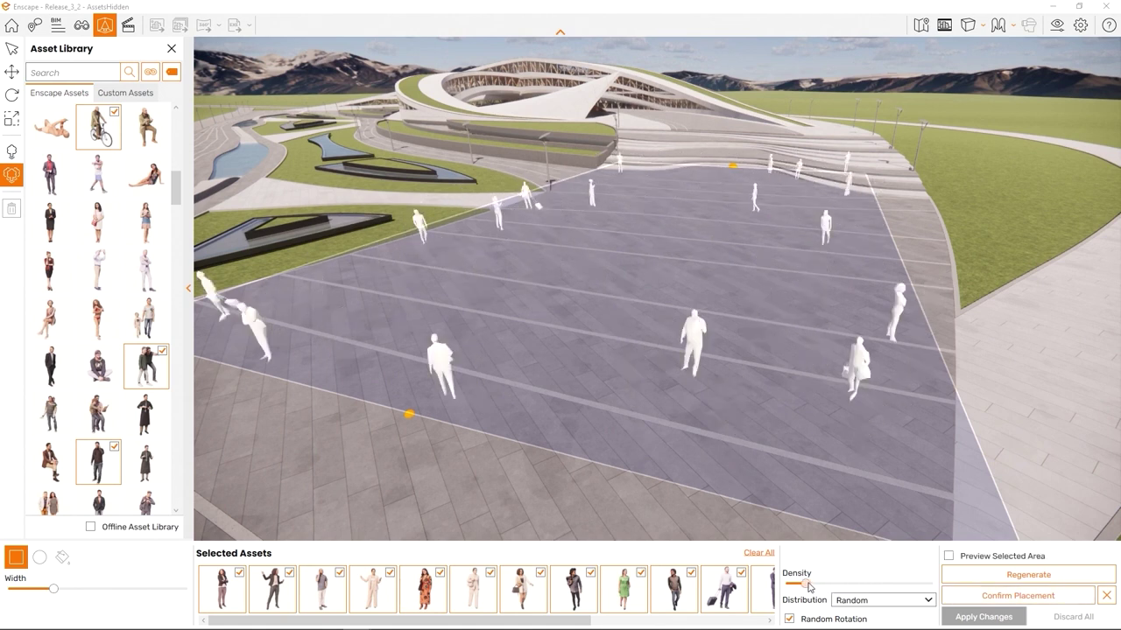
drag(808, 587, 895, 587)
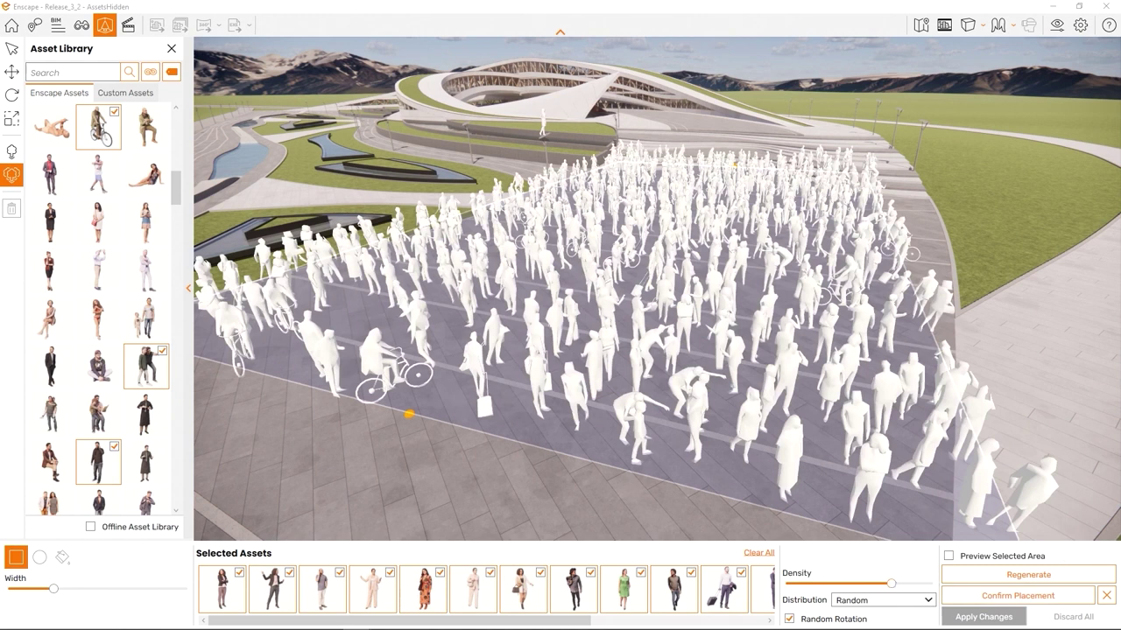
drag(890, 584, 862, 584)
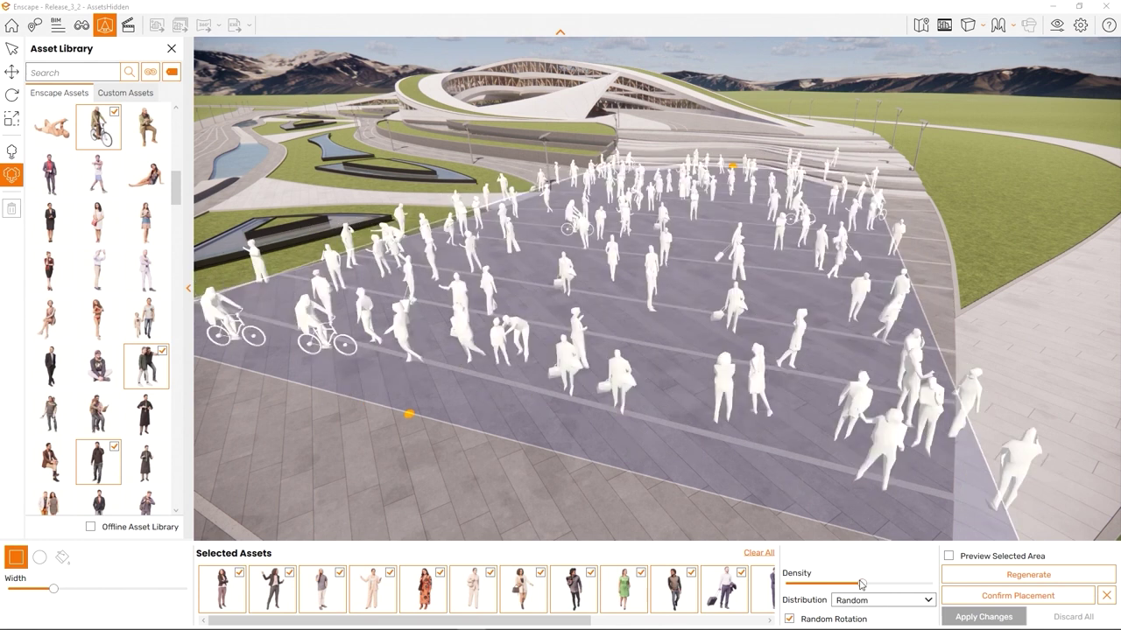
- Try Jitter distribution for the plaza crowd and orbit in to inspect it
click(908, 602)
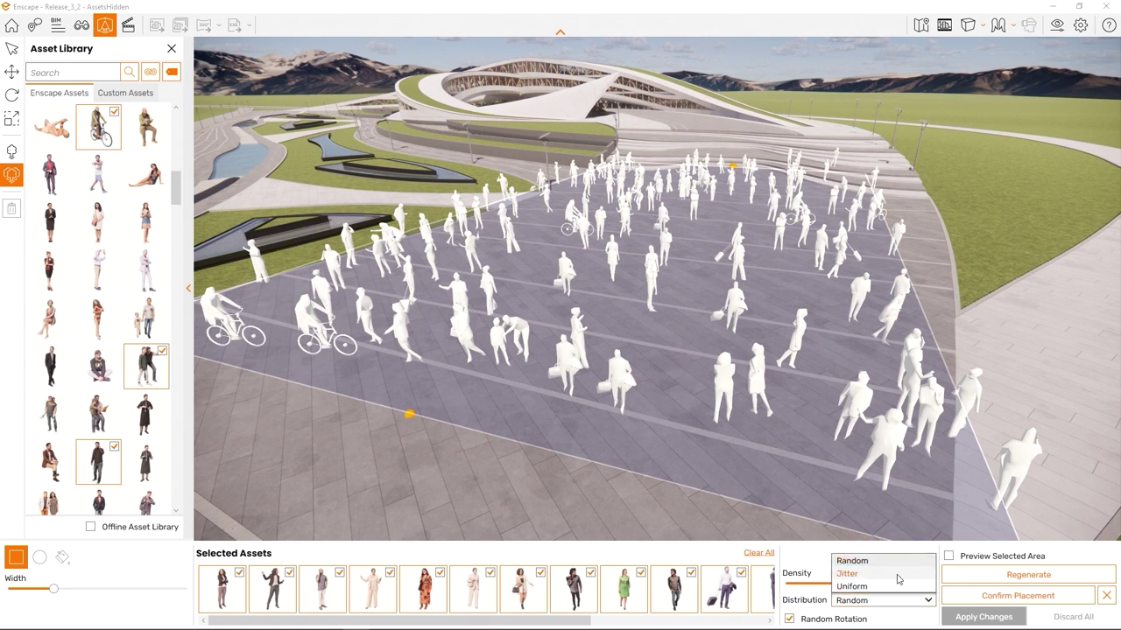
click(897, 576)
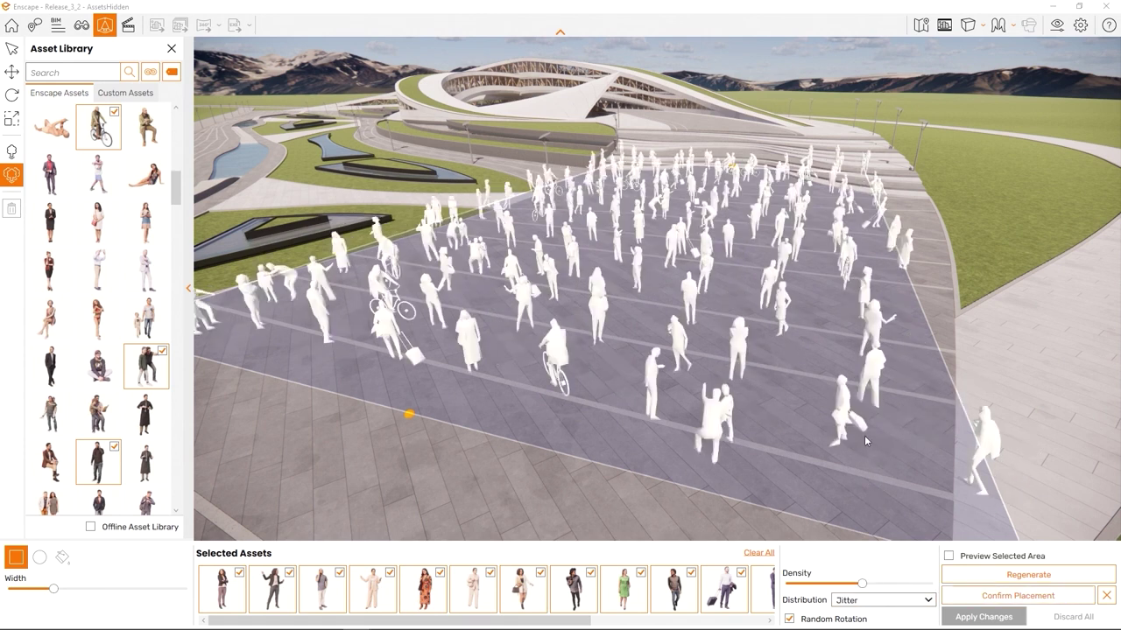
mouse_move(865, 435)
right_down()
mouse_move(621, 454)
mouse_move(883, 435)
right_up()
- Switch the crowd to Uniform distribution and turn off Random Rotation
click(896, 603)
click(851, 587)
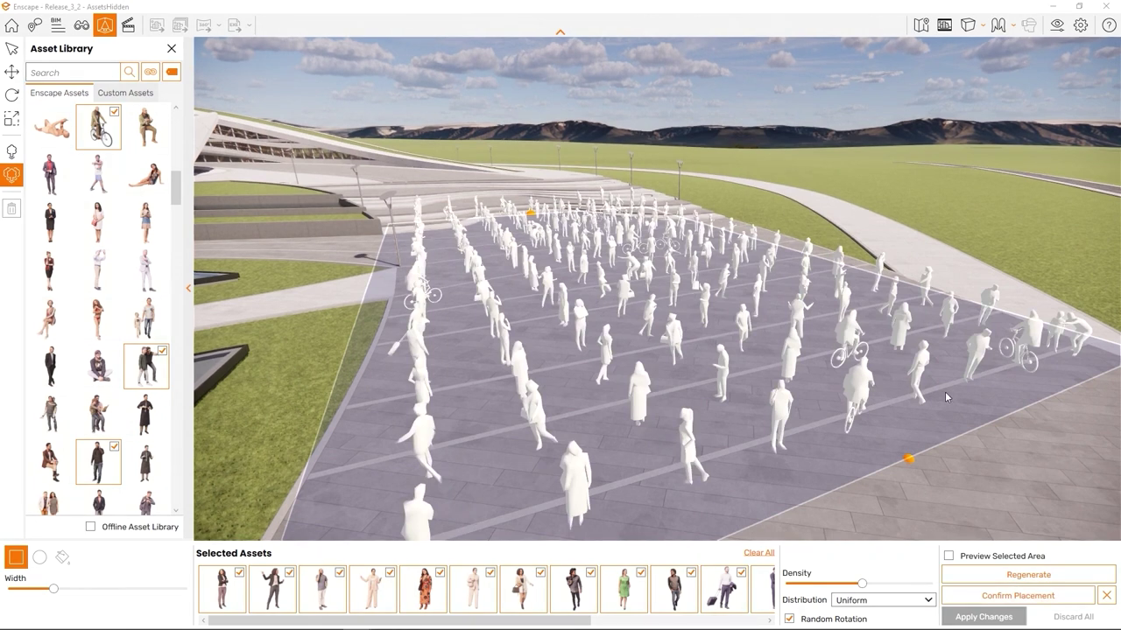
drag(945, 392, 960, 416)
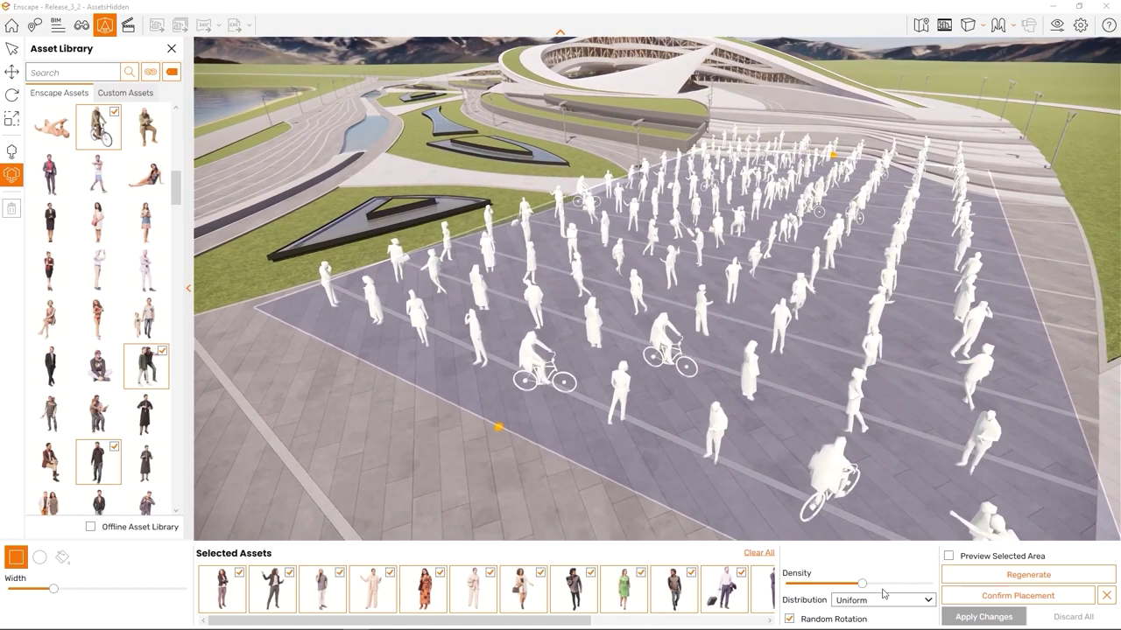
click(857, 619)
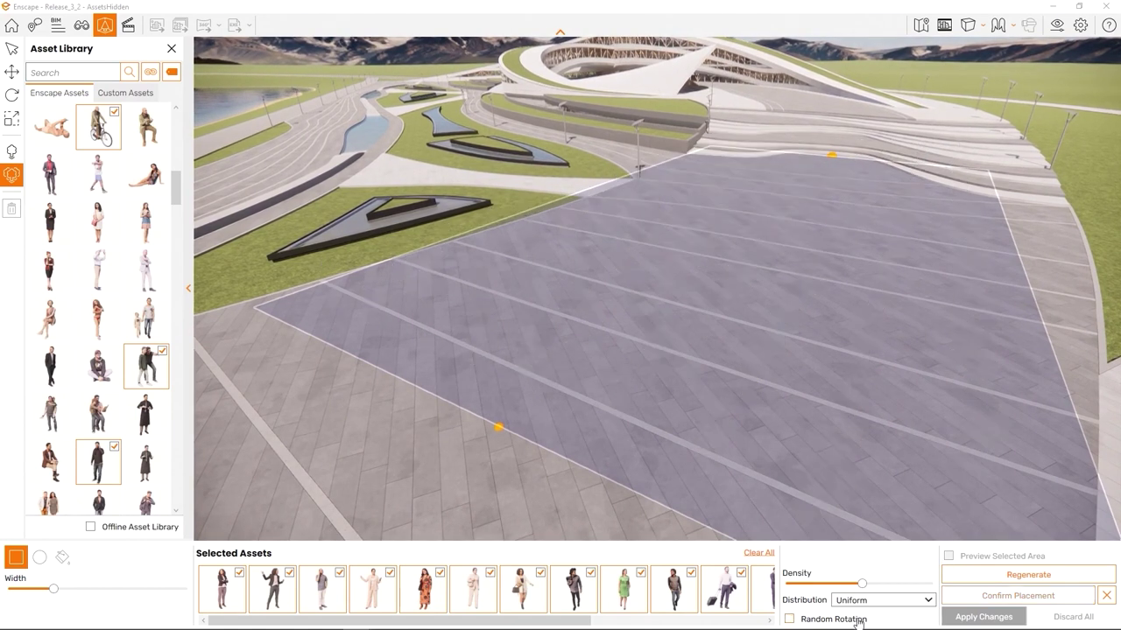
right_drag(798, 376, 810, 360)
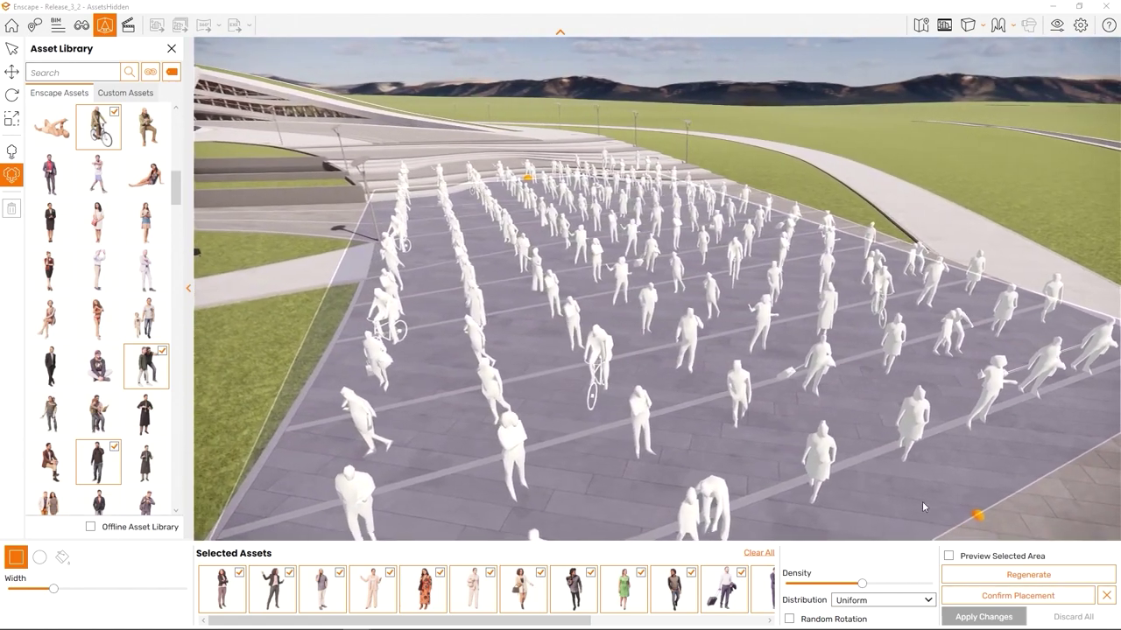
- Preview the uniform crowd with real textures, confirm the placement and apply it to the model
click(948, 556)
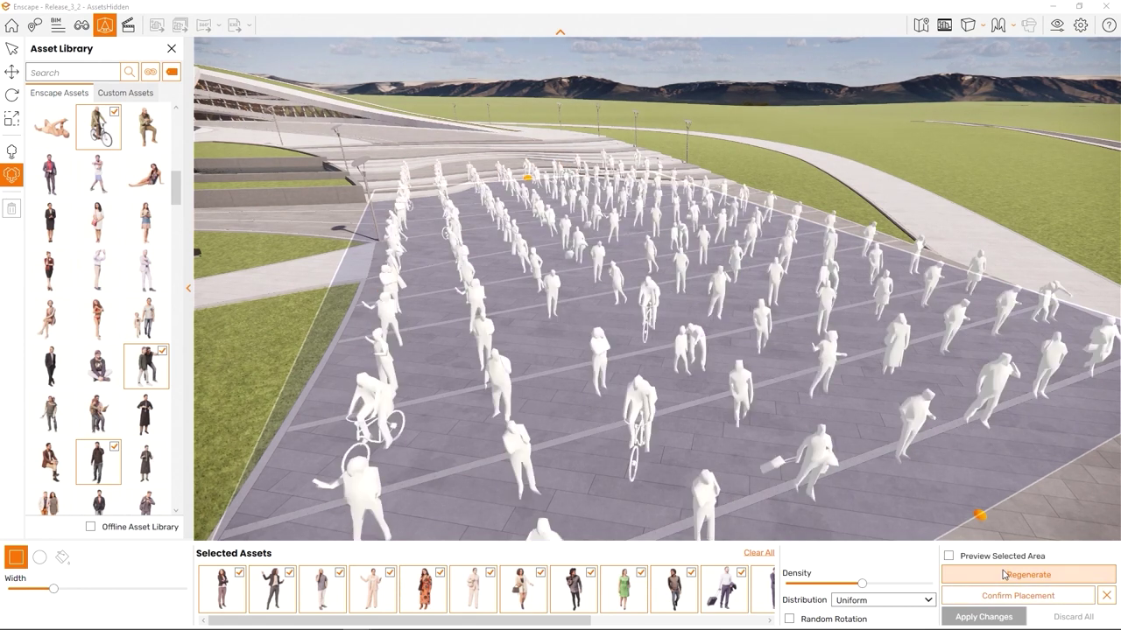
click(949, 556)
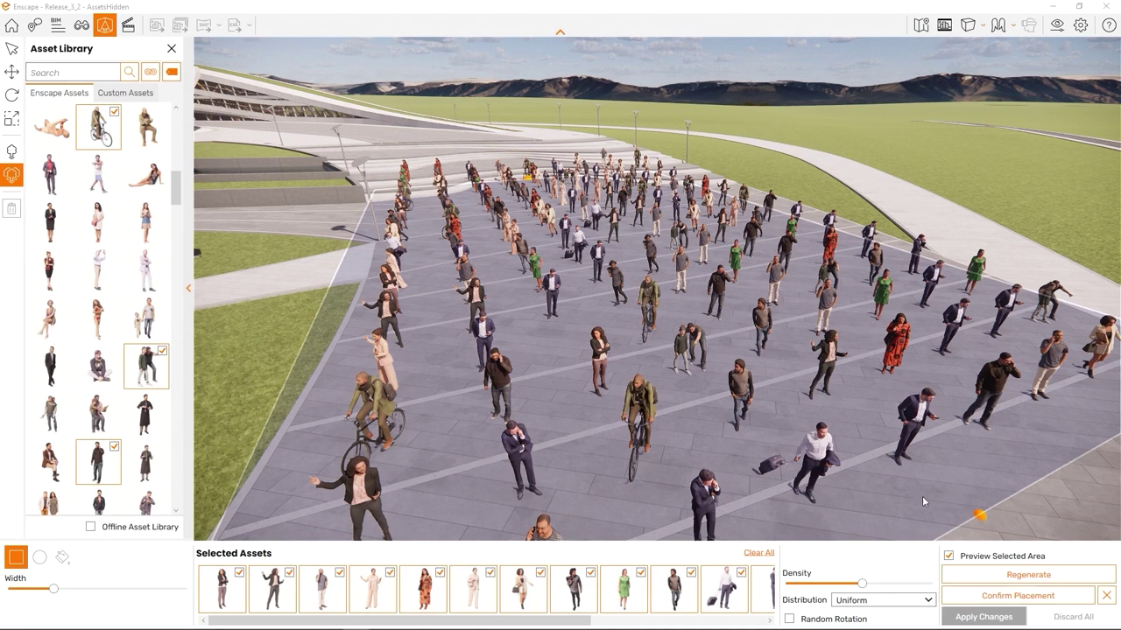
click(990, 602)
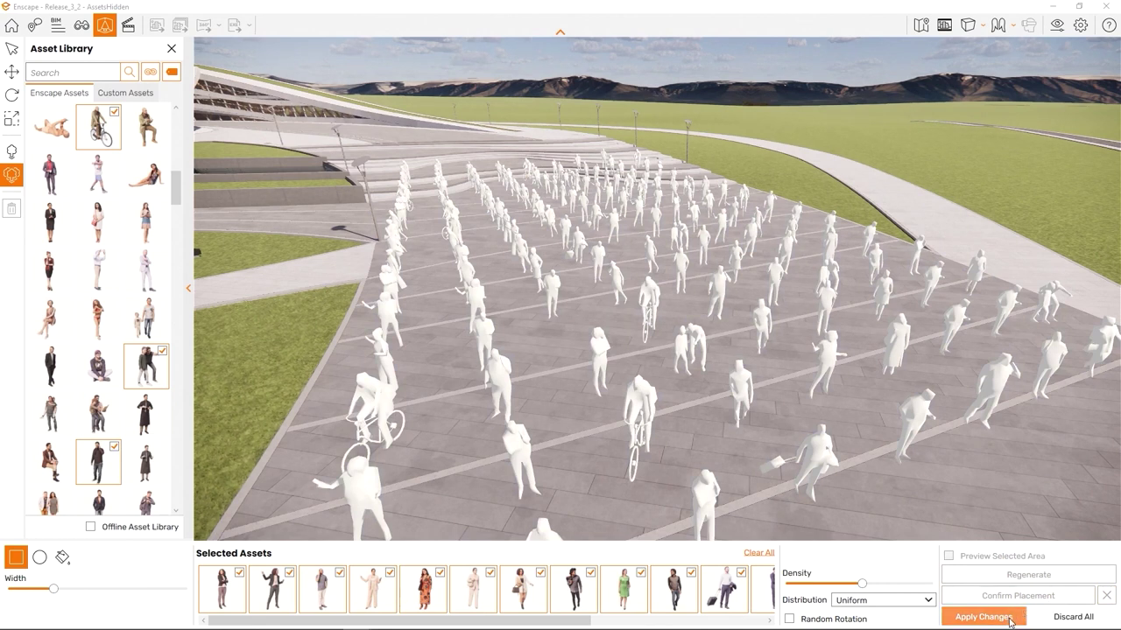
click(1010, 618)
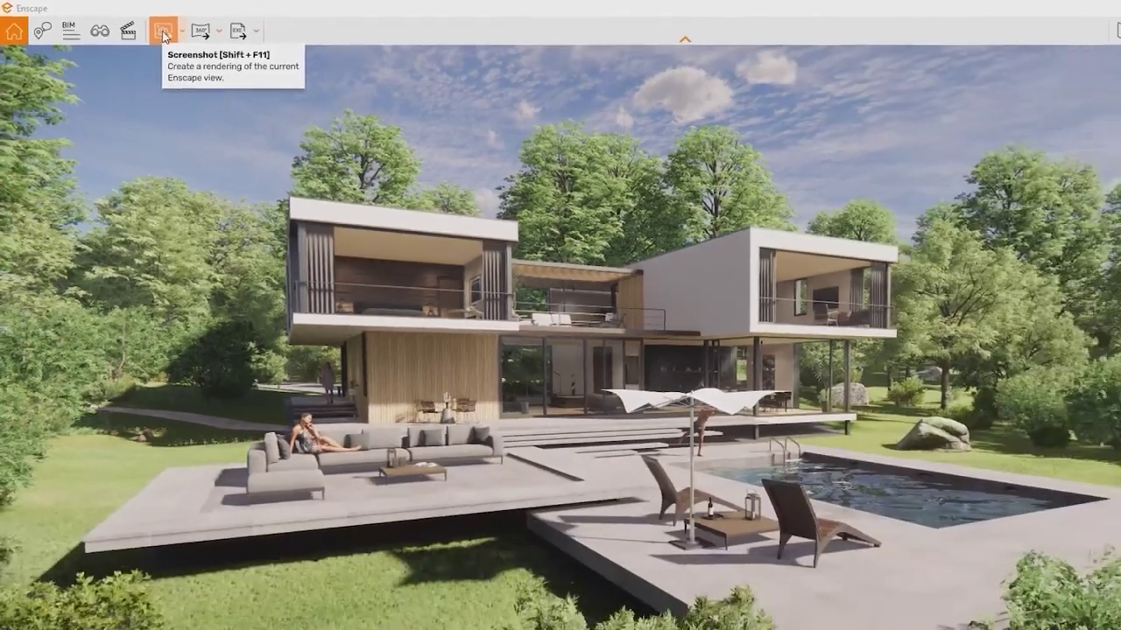
- Take a screenshot of the villa and pool view, saving it under the suggested name
click(287, 58)
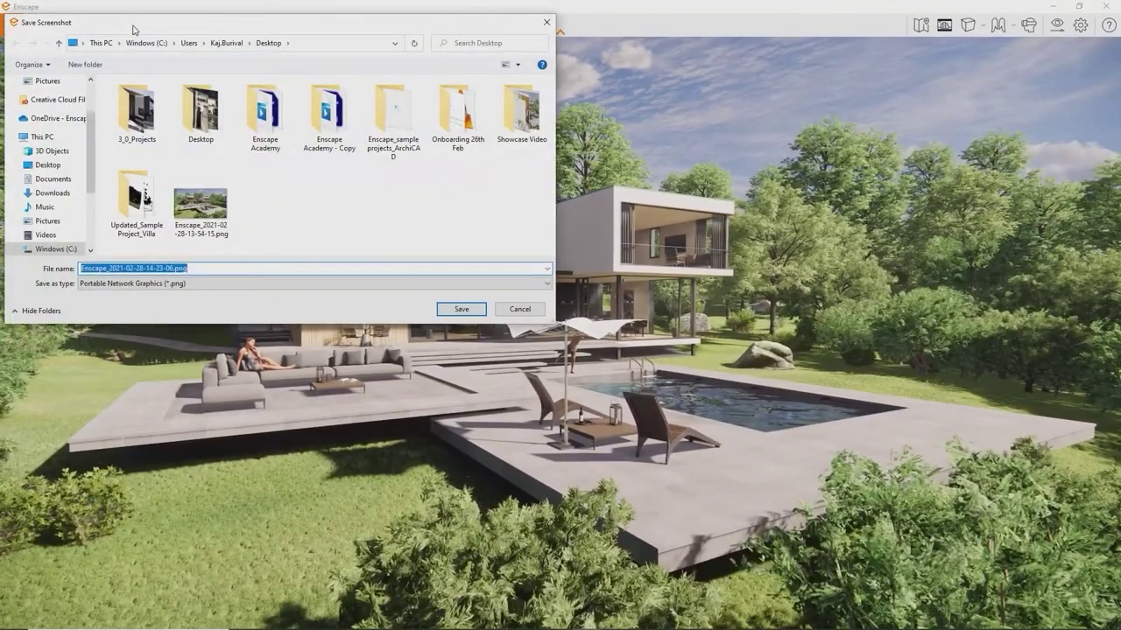
key(Return)
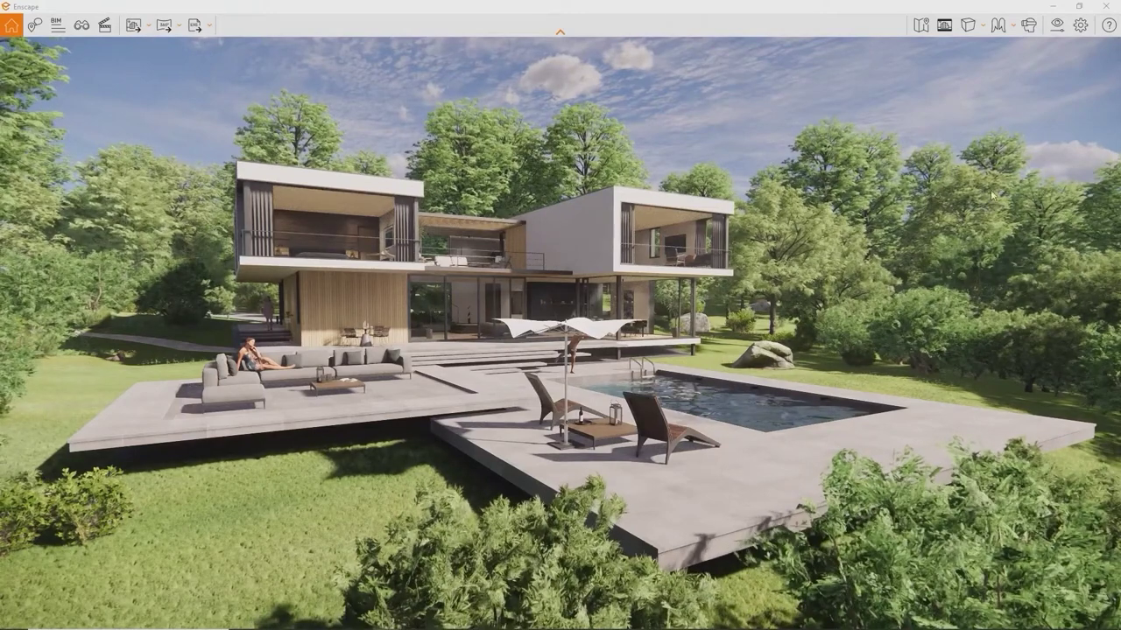
- Switch the output resolution in Visual Settings to Custom
click(1055, 26)
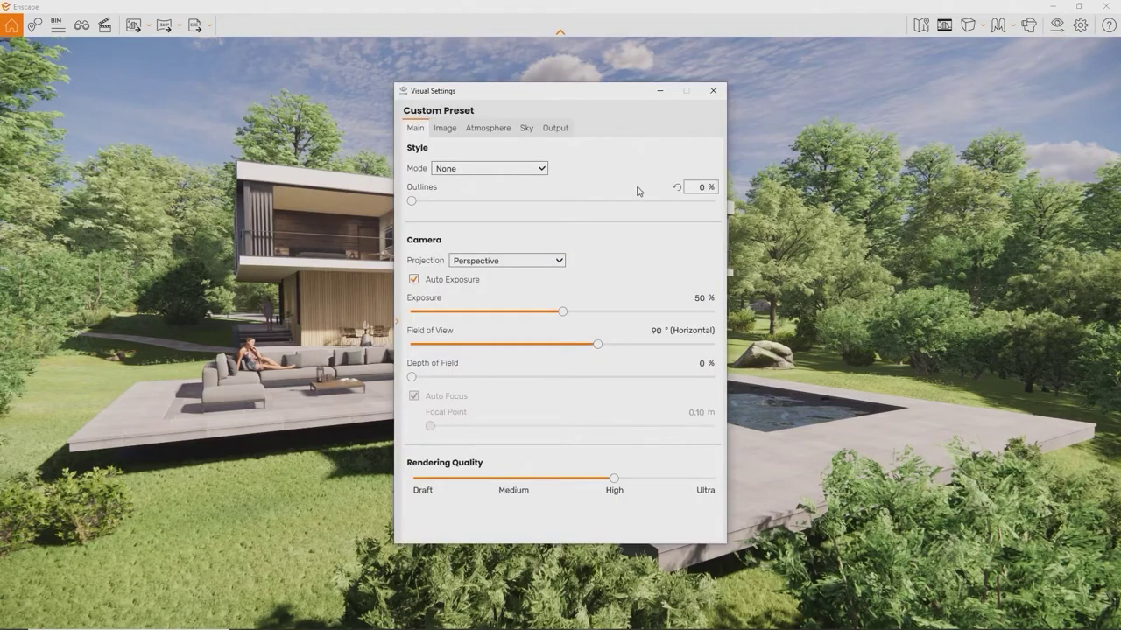
click(565, 131)
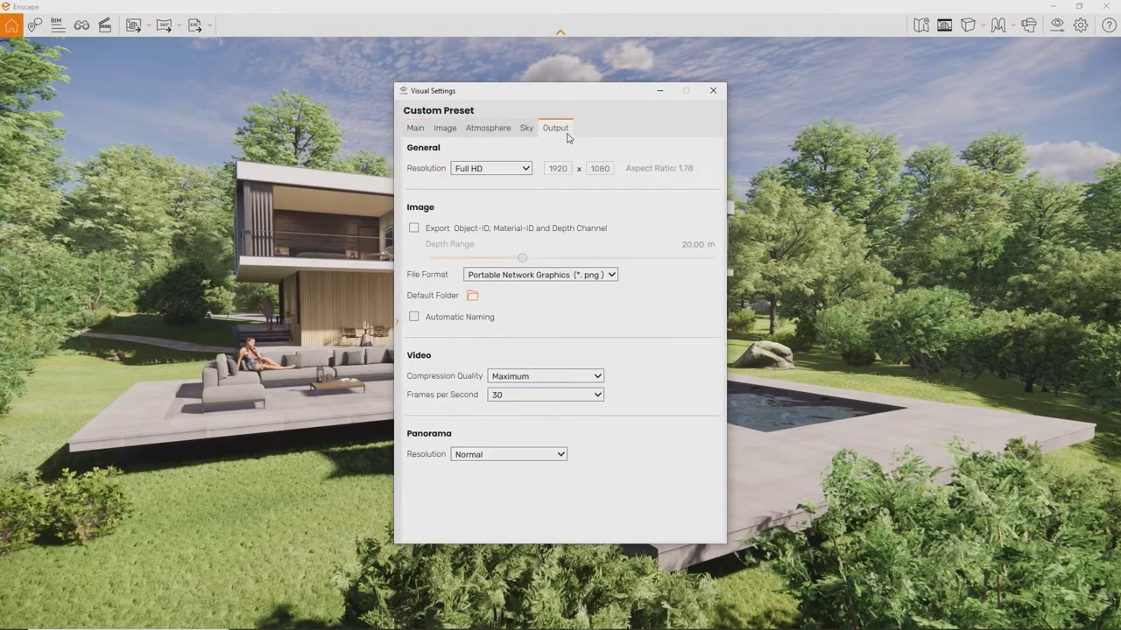
click(527, 169)
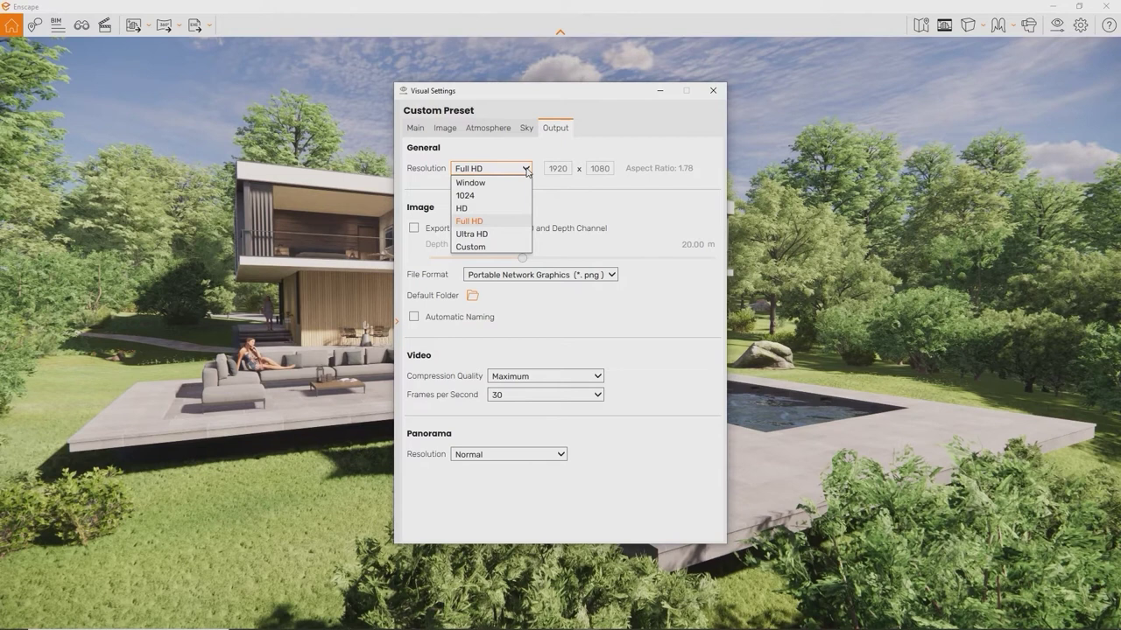
click(527, 169)
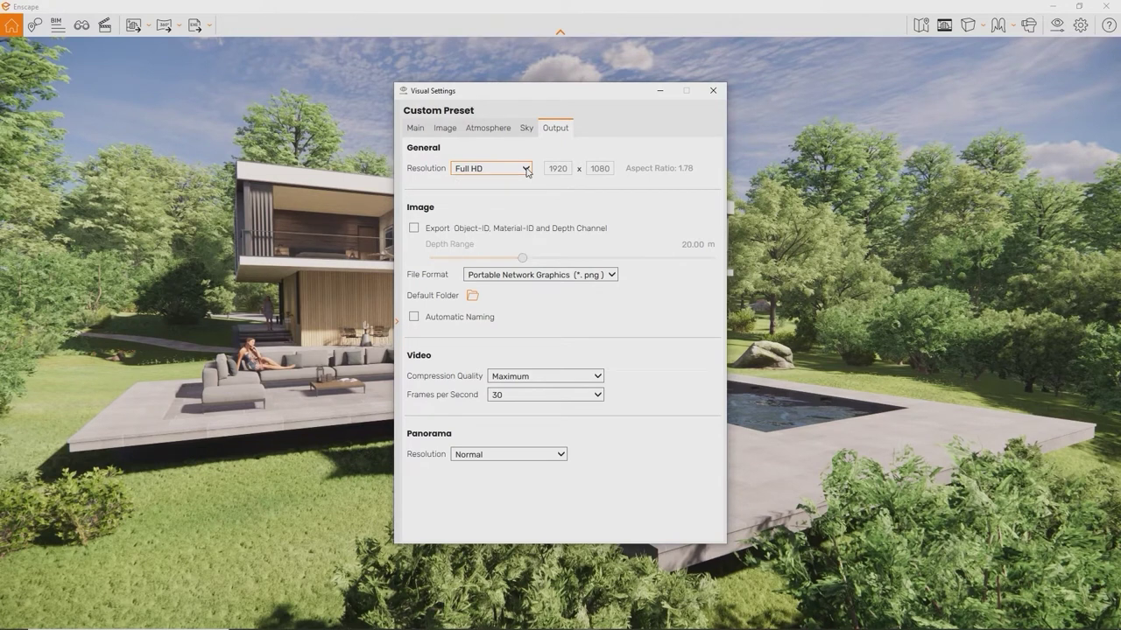
click(527, 169)
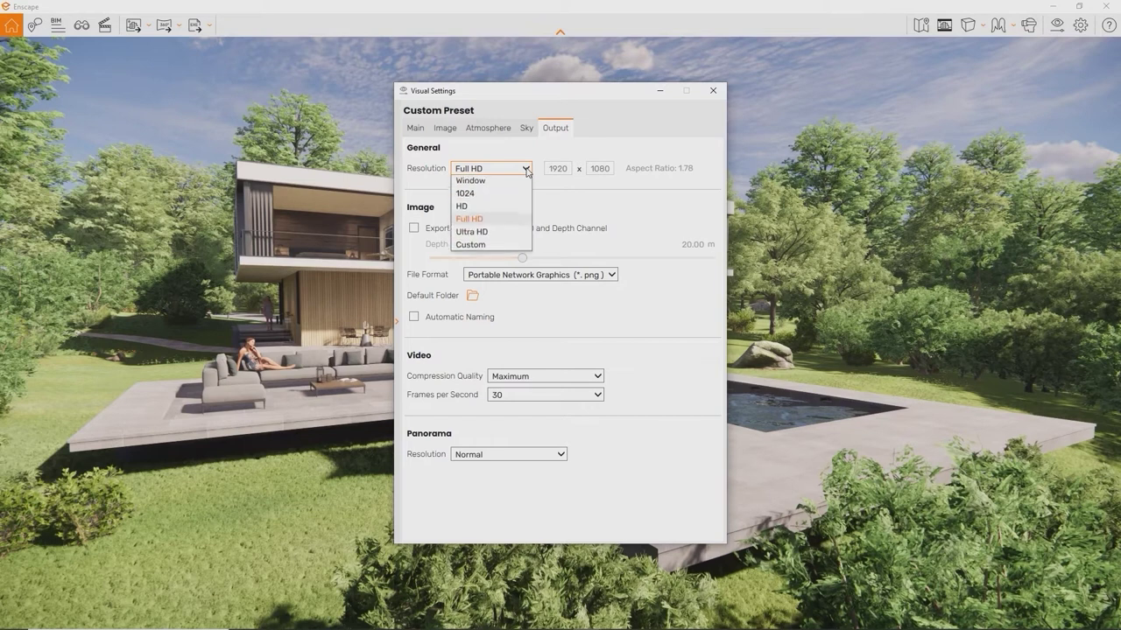
click(520, 234)
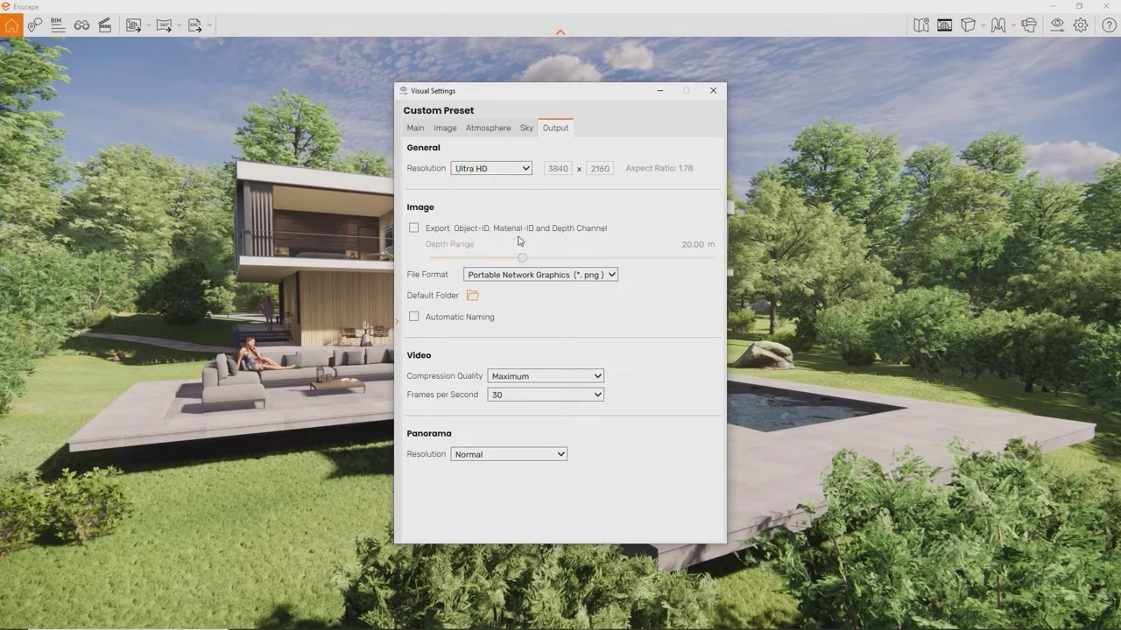
key(alt+Down)
click(517, 245)
- Set the custom width to 1080 for a 1080 x 1920 portrait frame and show the safe frame
double_click(546, 169)
key(BackSpace)
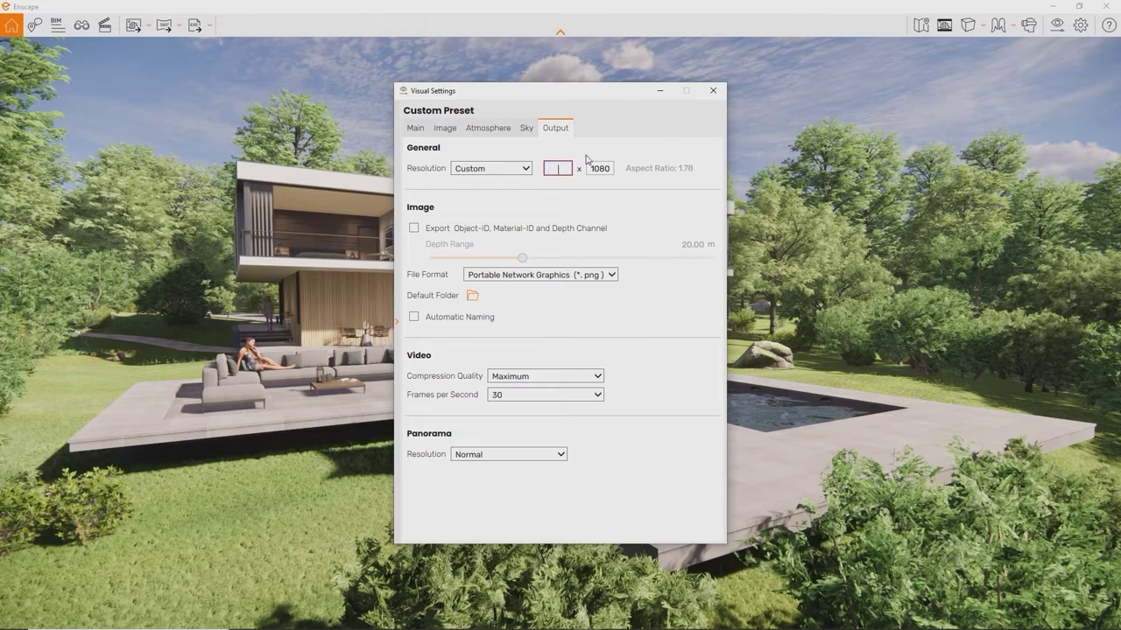
text(1080)
drag(608, 168, 584, 177)
click(713, 90)
click(942, 29)
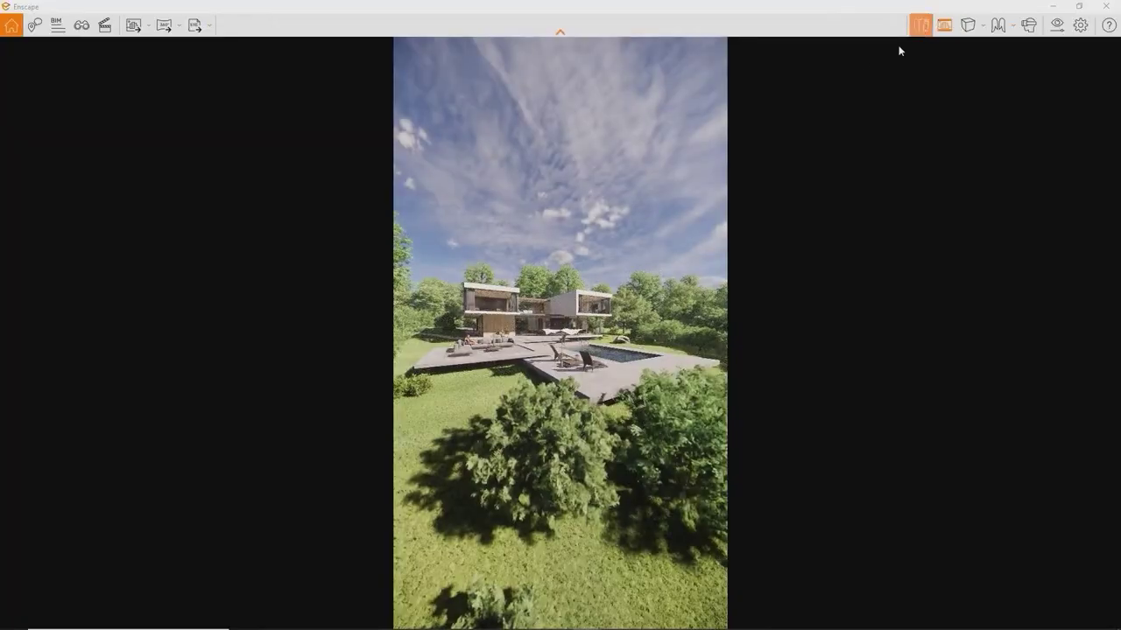
key(w)
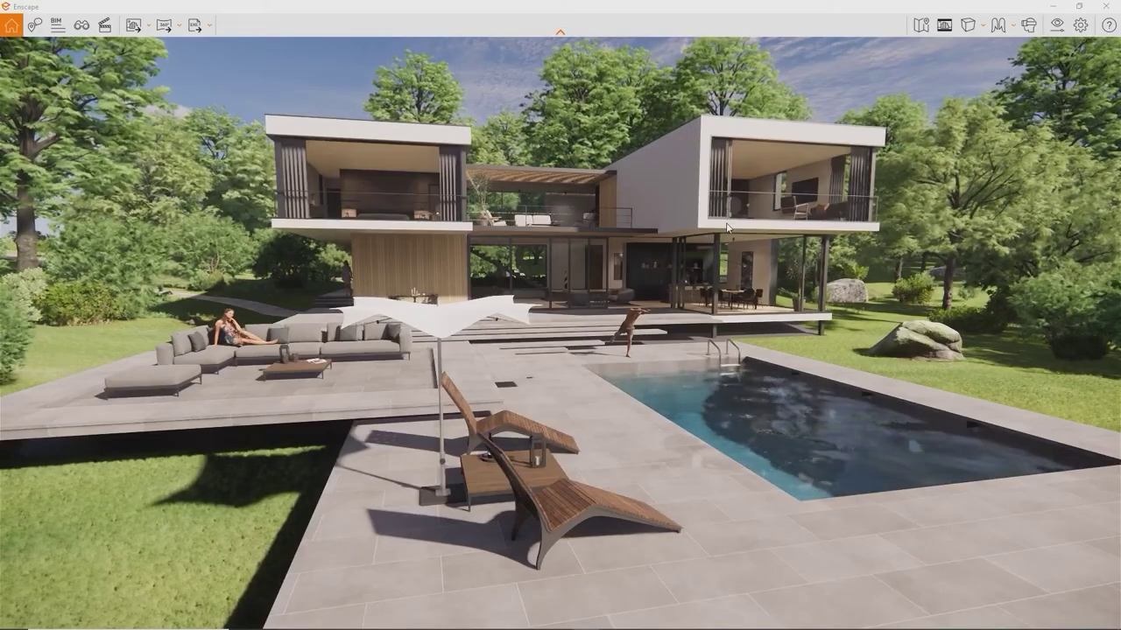
- Reassign the Screenshot hotkey in the Renderer Window Input settings to Shift + F10
click(1081, 27)
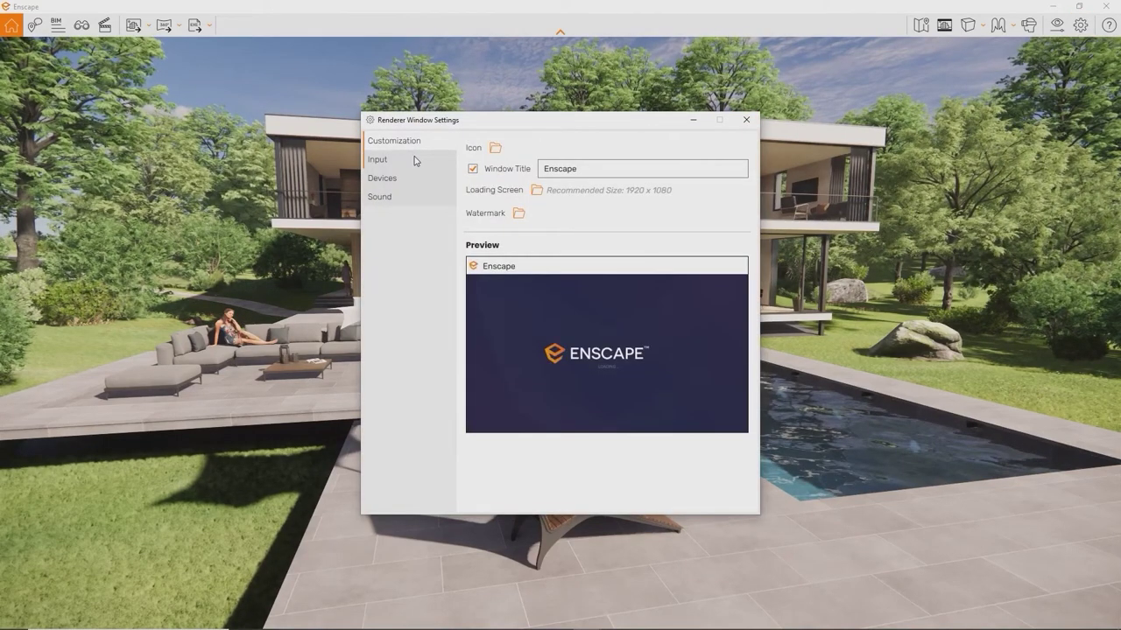
click(415, 160)
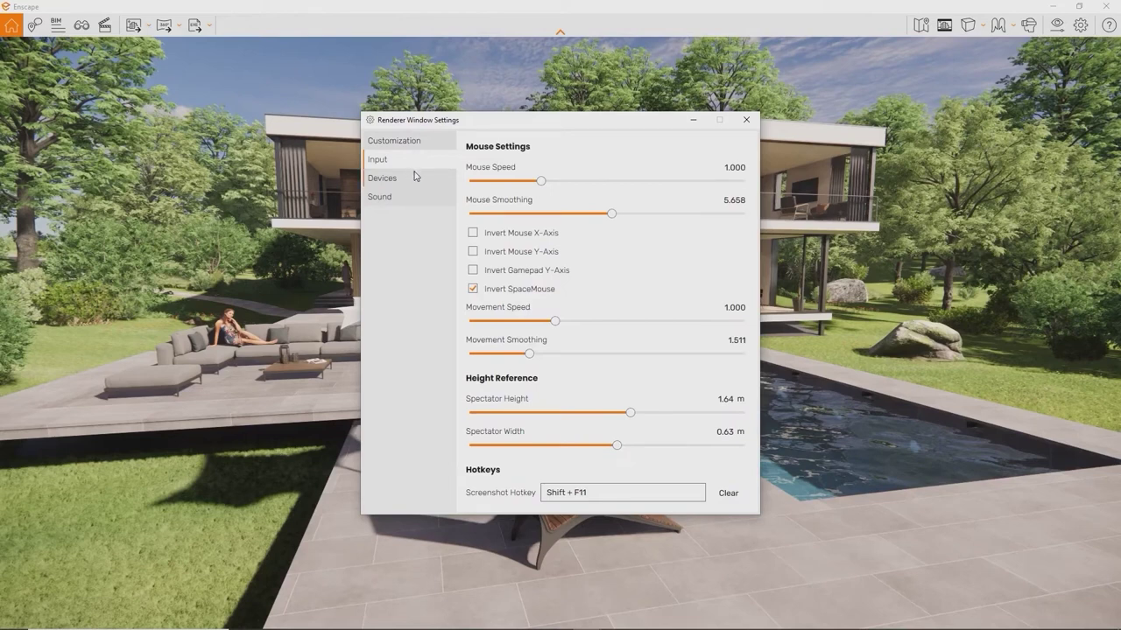
mouse_move(584, 496)
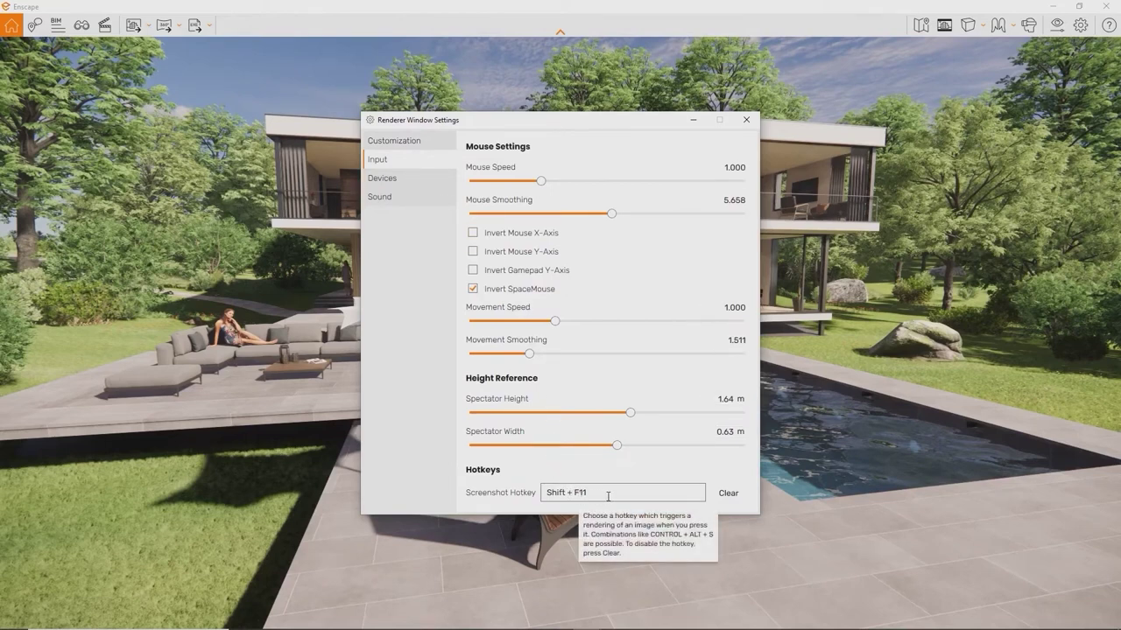
click(607, 496)
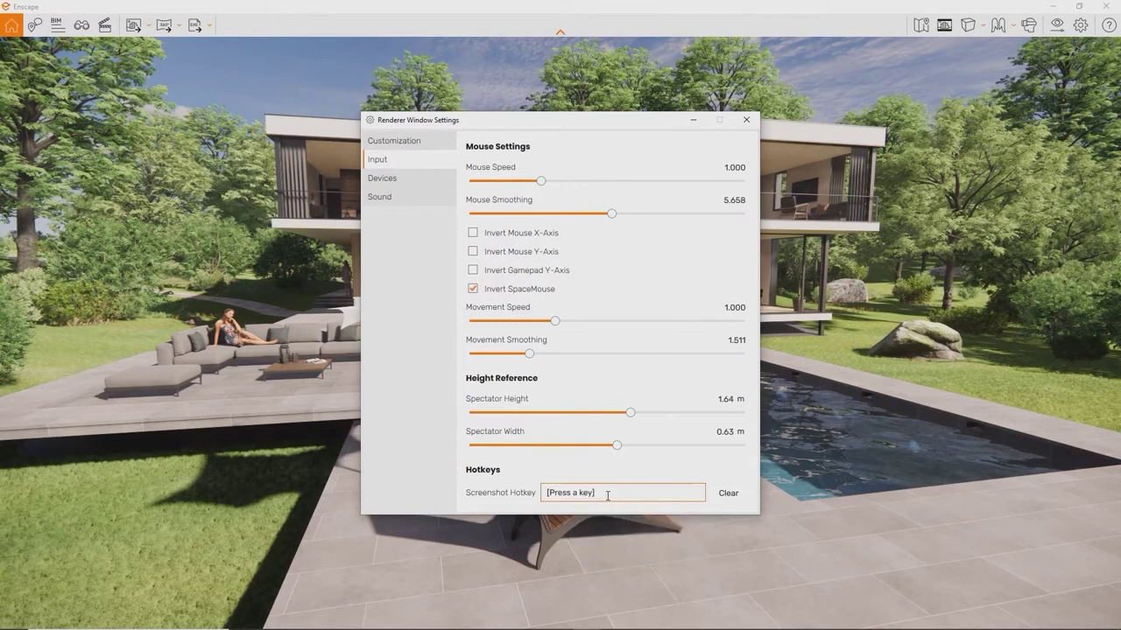
key(shift)
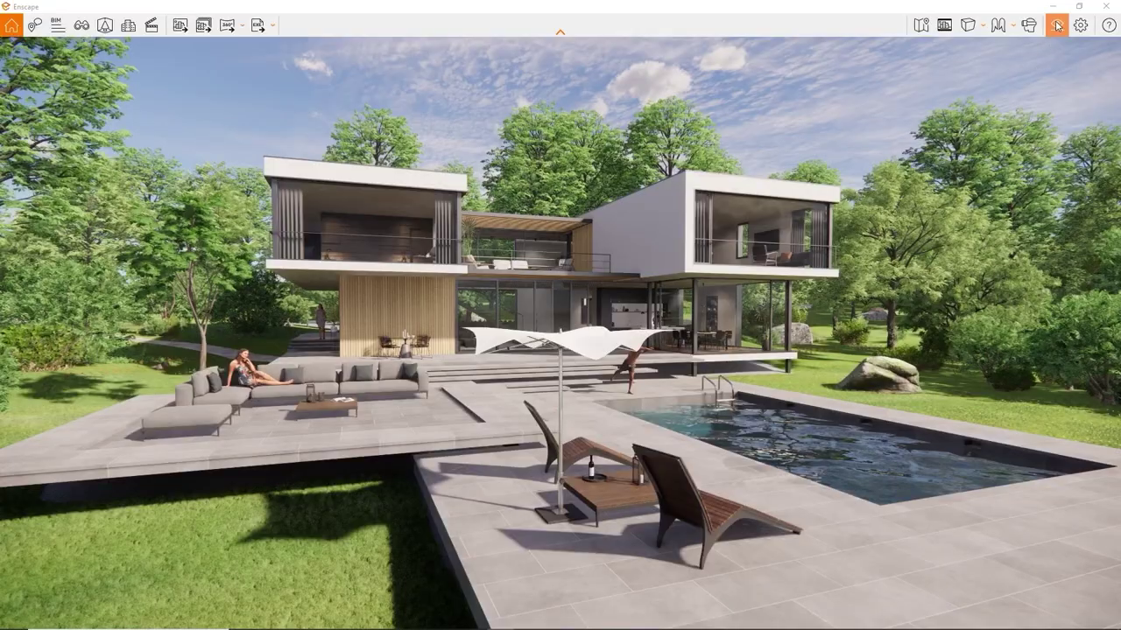
- Set the Output file format to PNG, leaving the output folder and automatic naming unchanged
click(1057, 25)
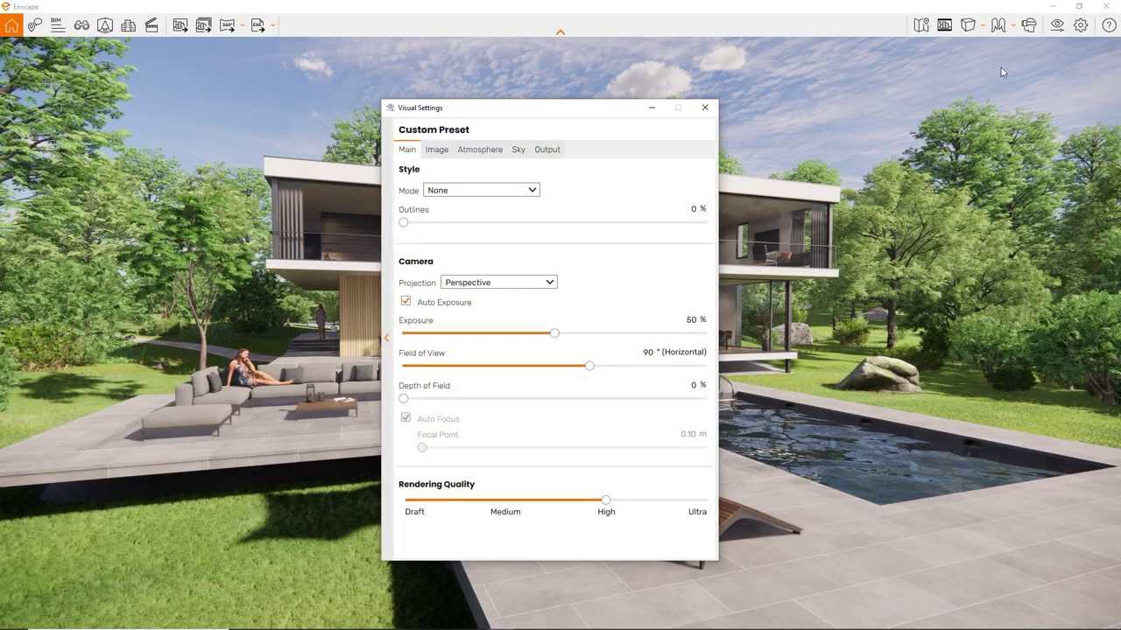
click(548, 150)
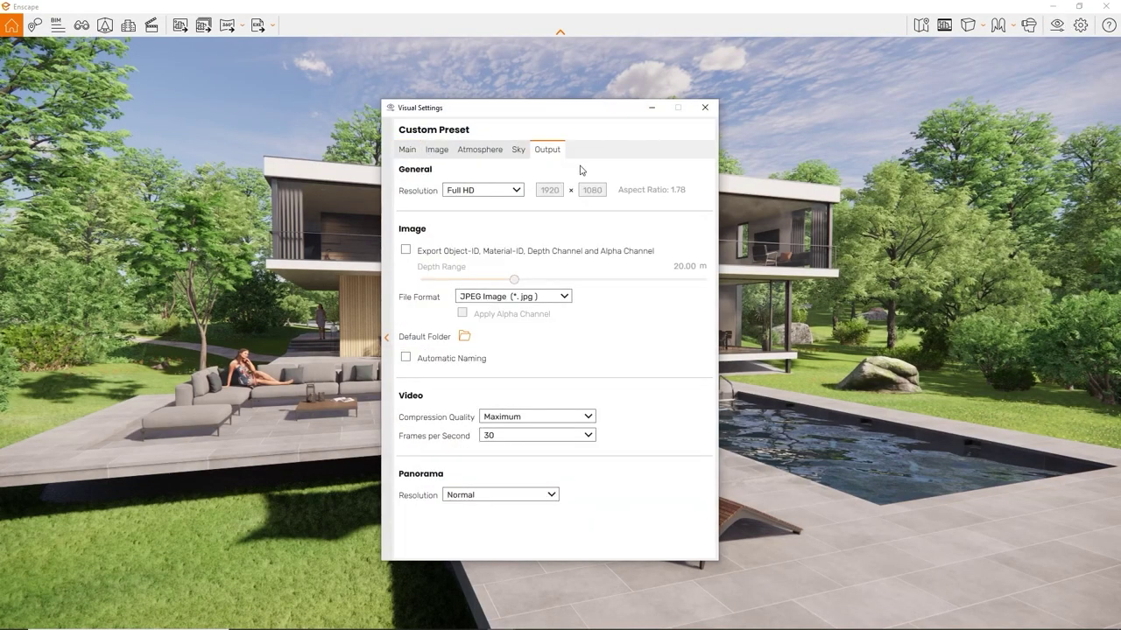
click(463, 341)
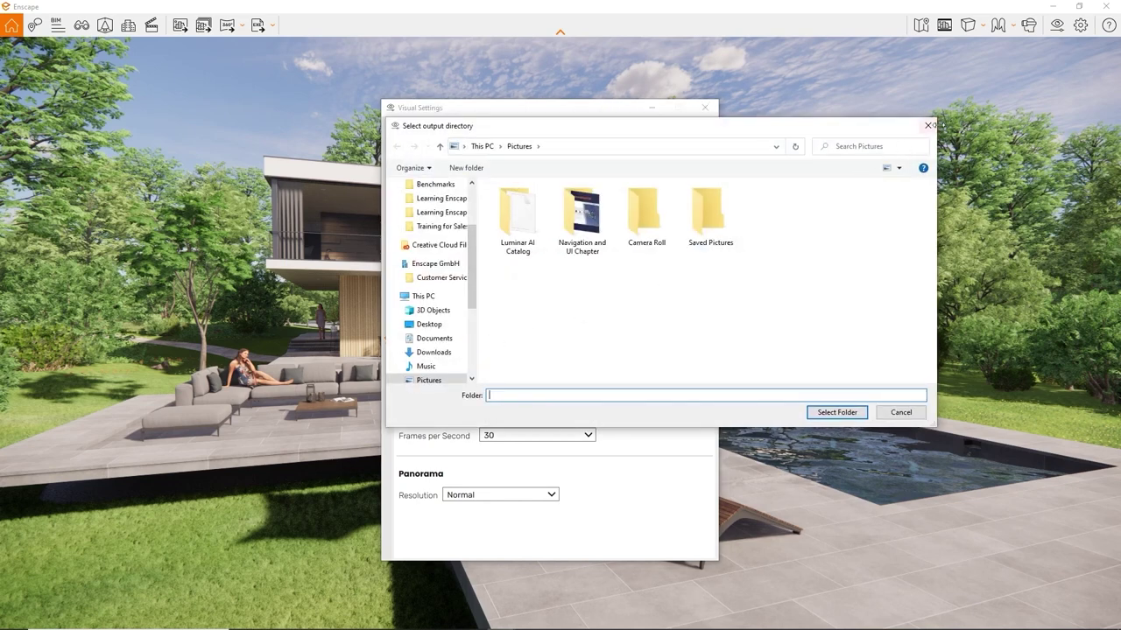
click(928, 126)
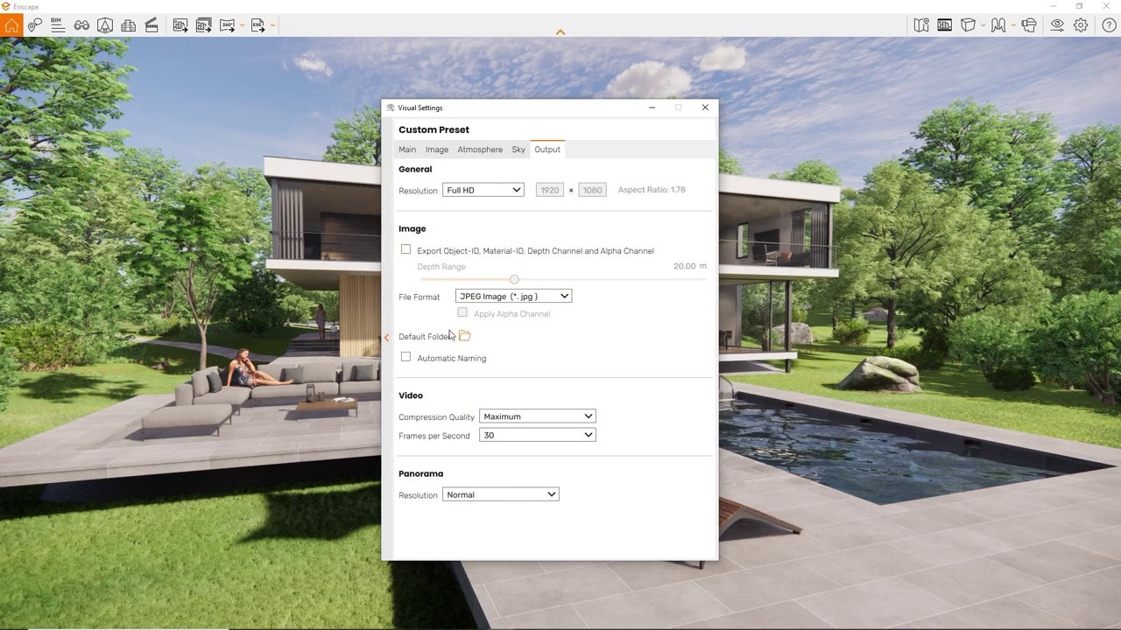
click(428, 365)
click(447, 365)
click(565, 297)
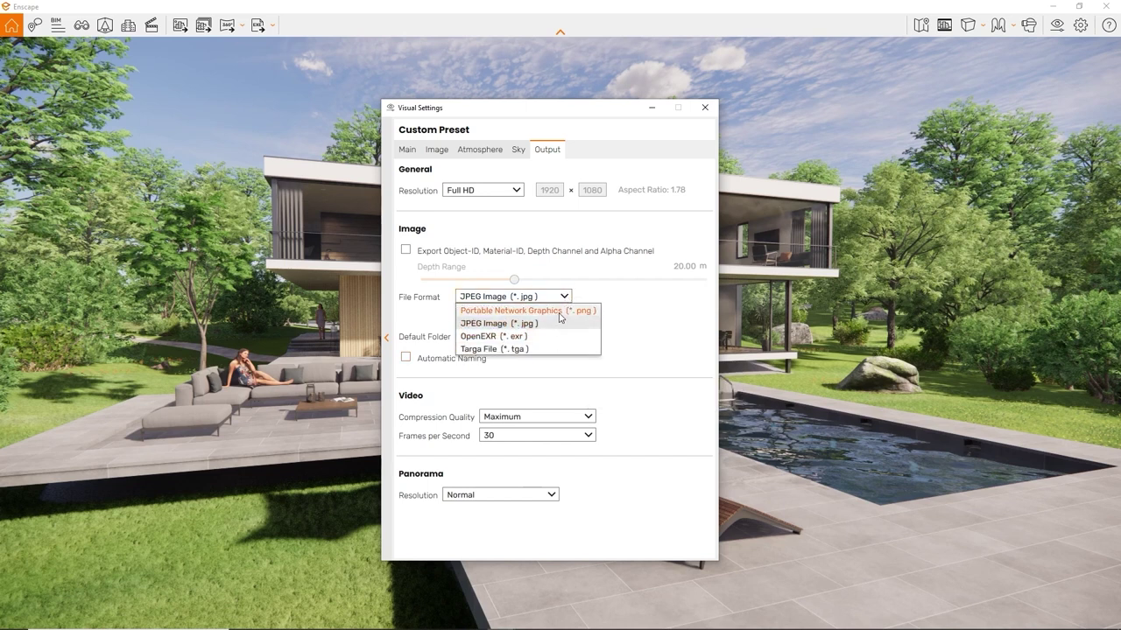
click(559, 312)
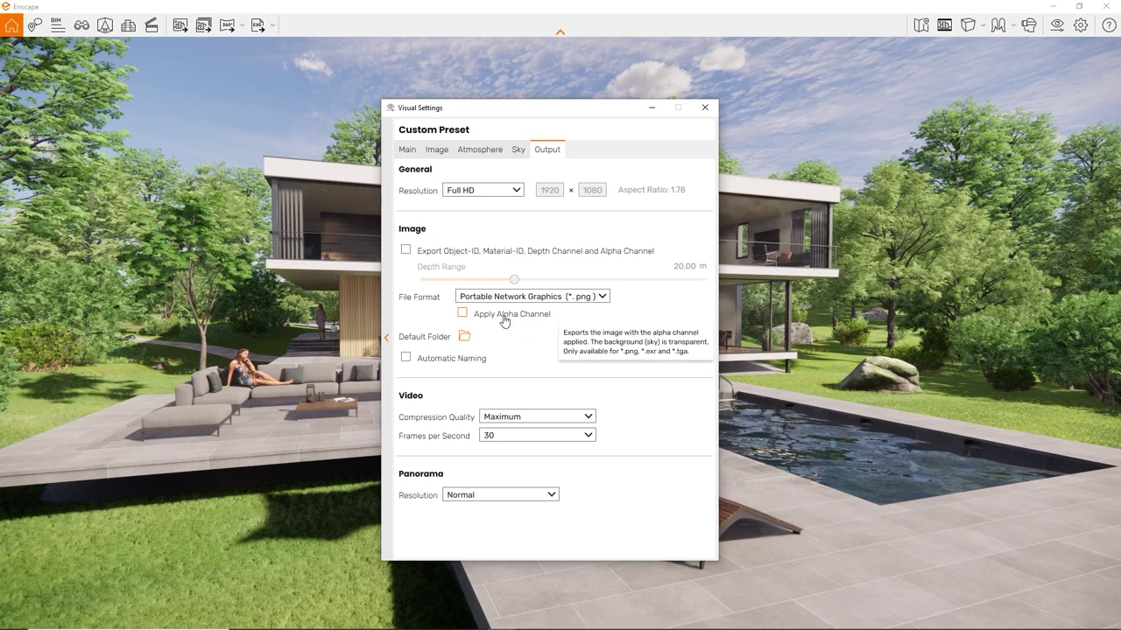
click(651, 108)
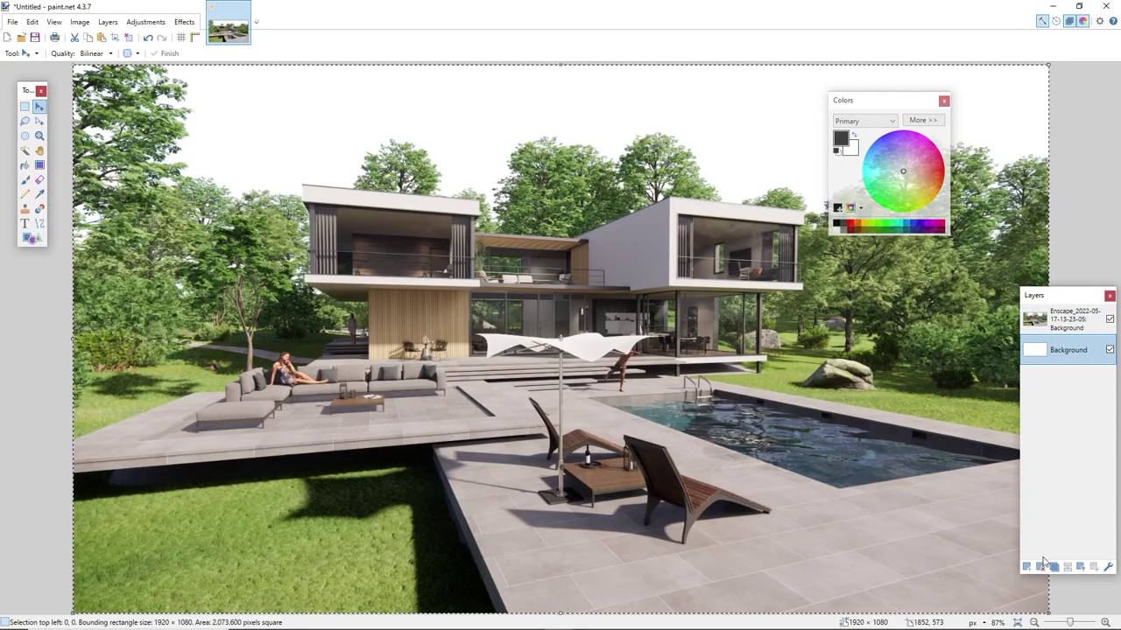
- Replace the white Background with a new black-filled layer beneath the render
click(1041, 569)
click(1026, 567)
click(1094, 567)
key(f)
click(557, 123)
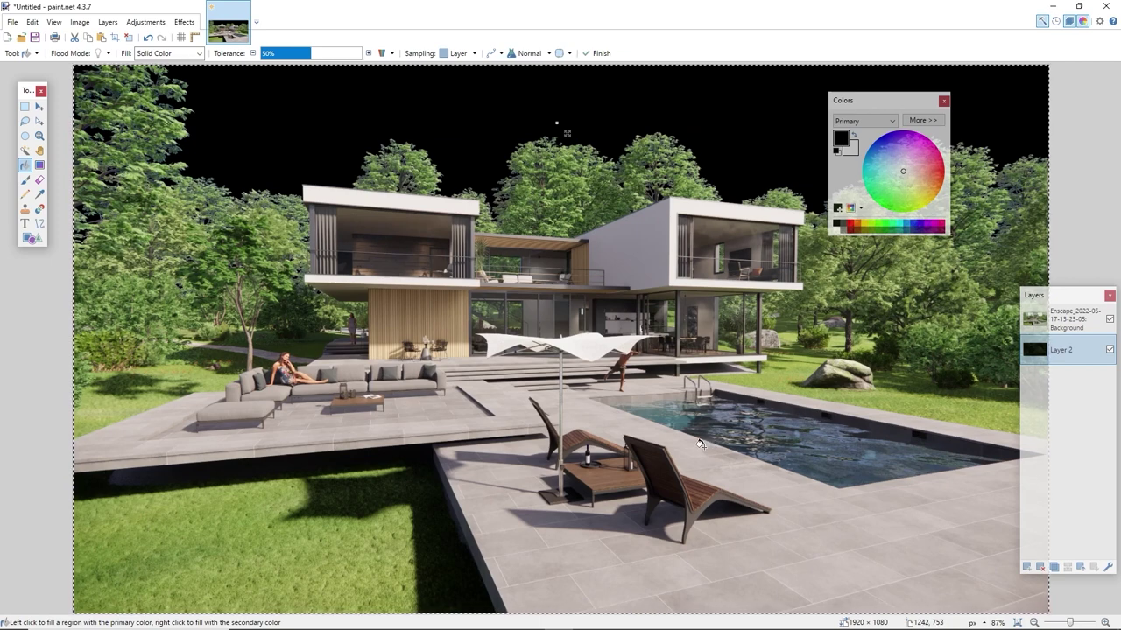
- Enable Object-ID, Material-ID, Depth and Alpha export with a 73.95 m depth range, then save a screenshot
click(1051, 6)
click(1057, 26)
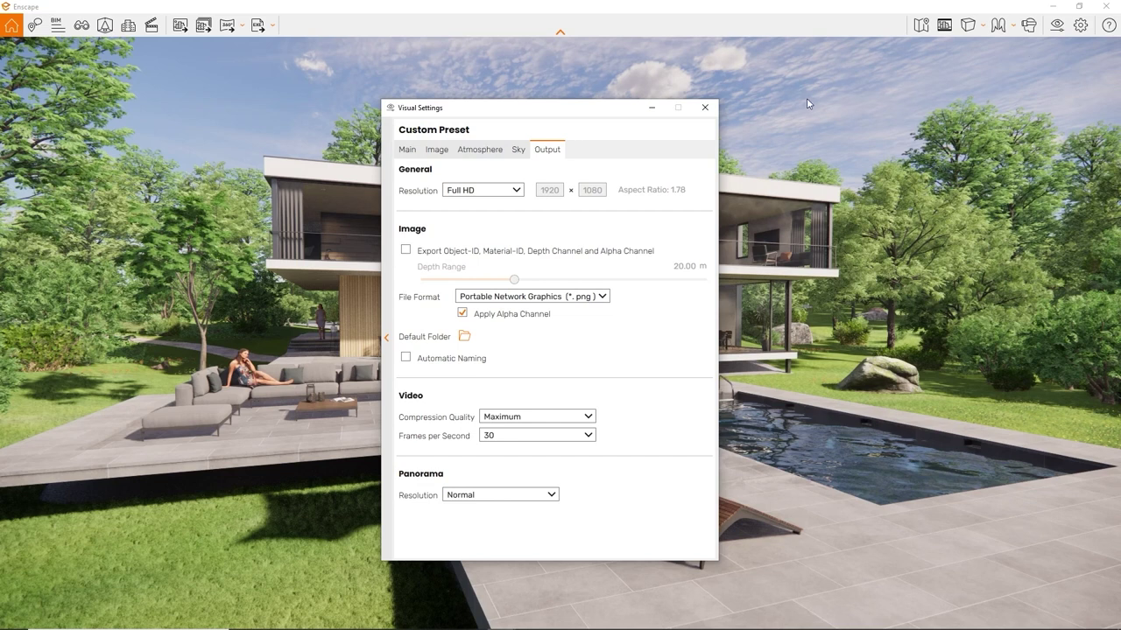
click(407, 253)
drag(515, 280, 555, 280)
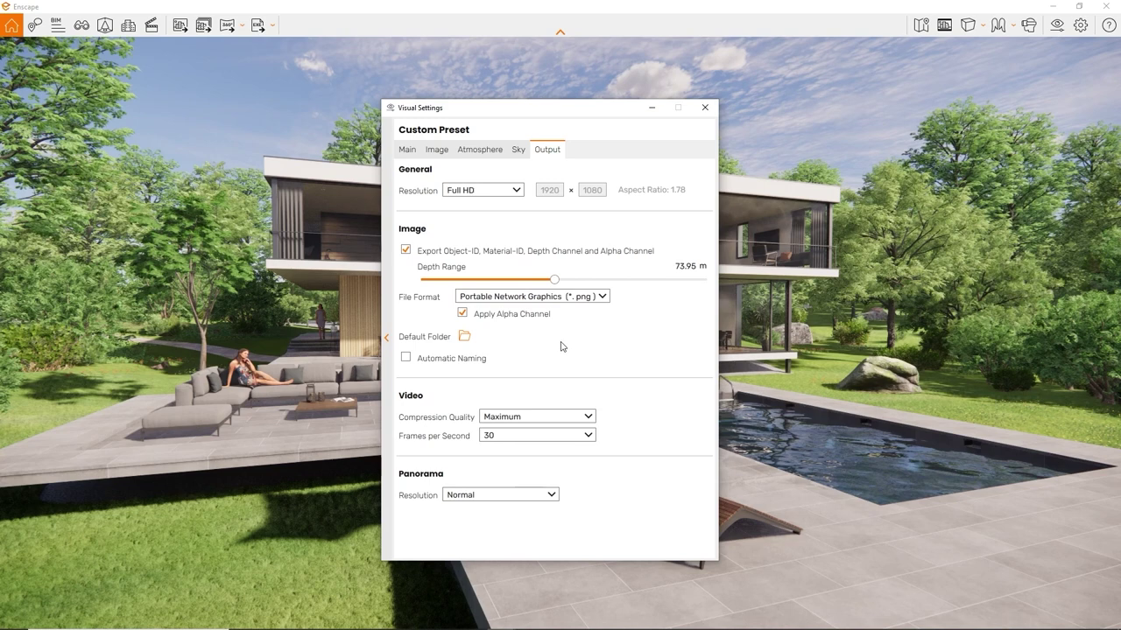
click(180, 24)
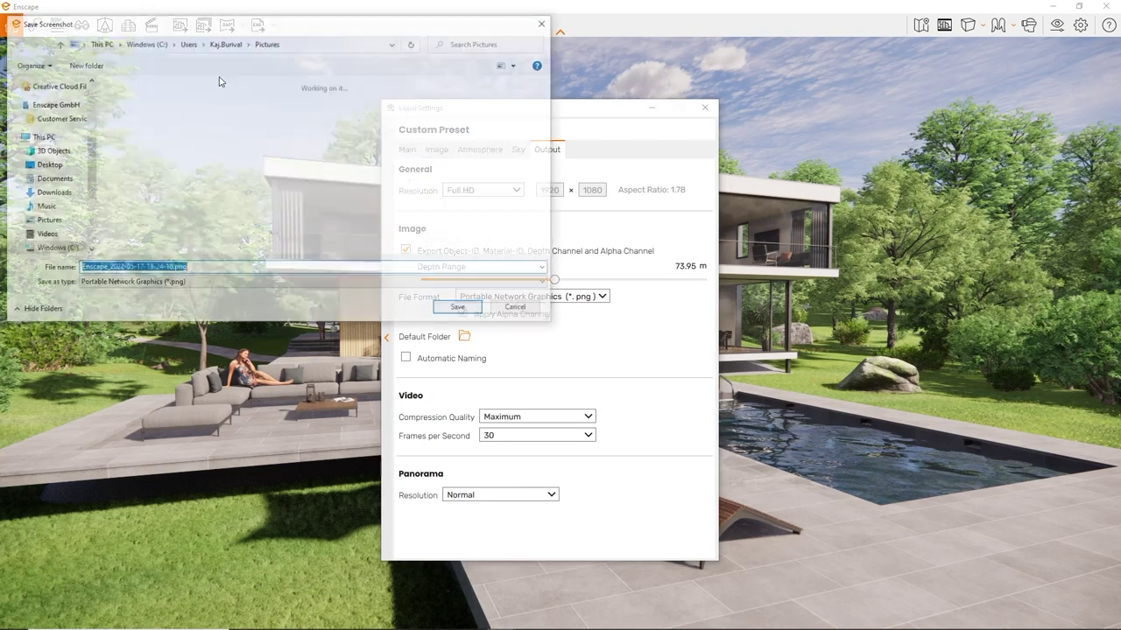
click(461, 309)
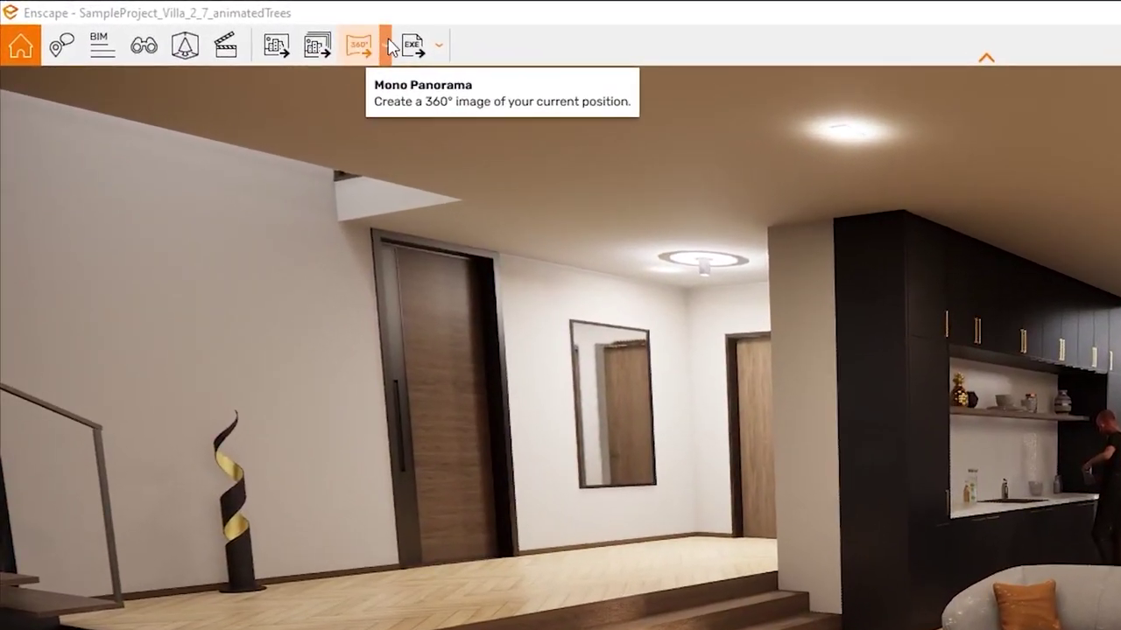
- Export a mono 360° panorama of the interior and check its resolution in the Output settings
click(294, 37)
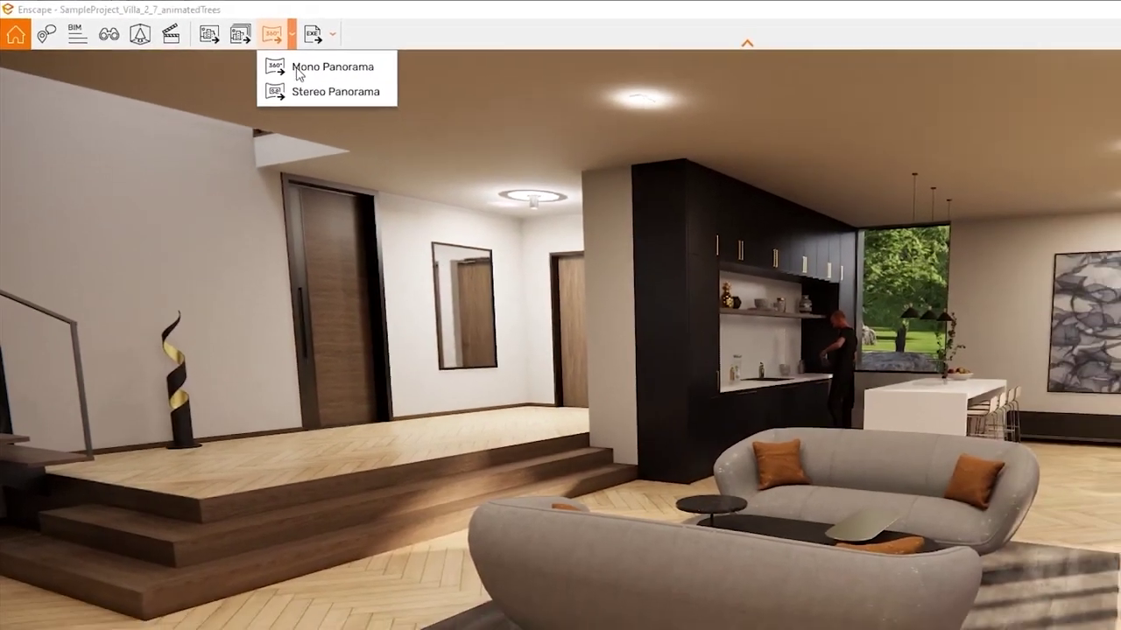
click(392, 91)
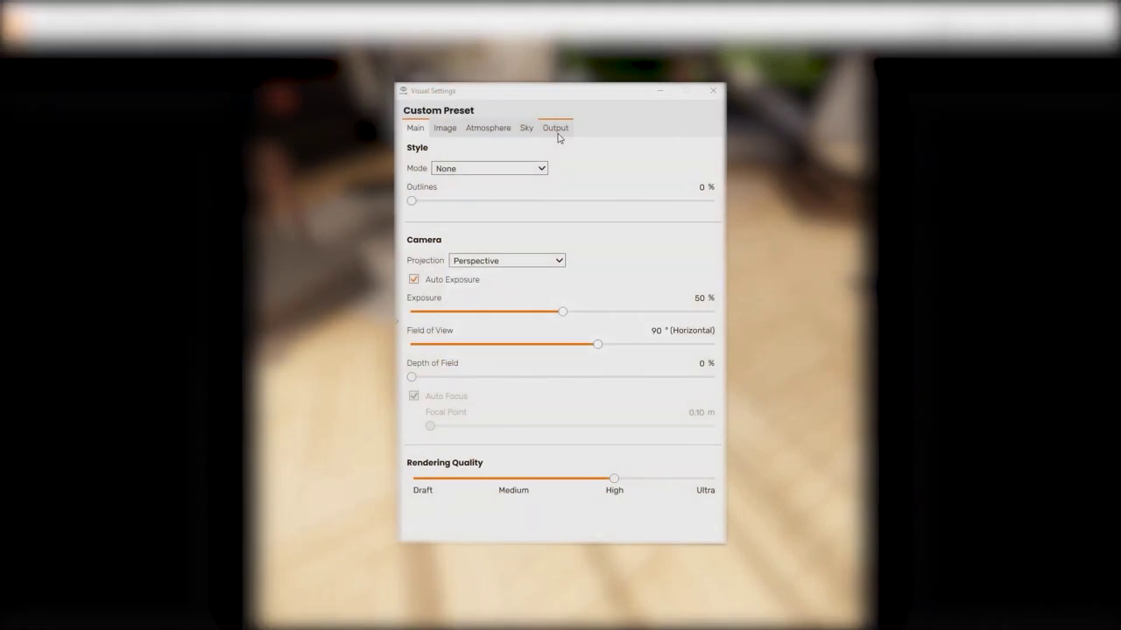
click(558, 133)
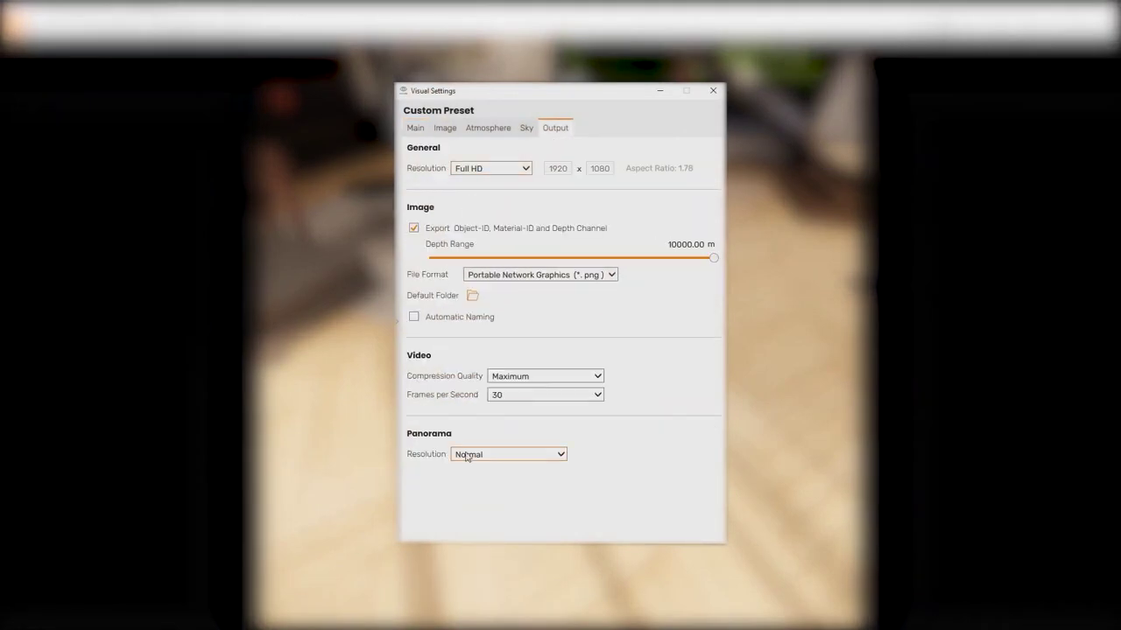
mouse_move(542, 461)
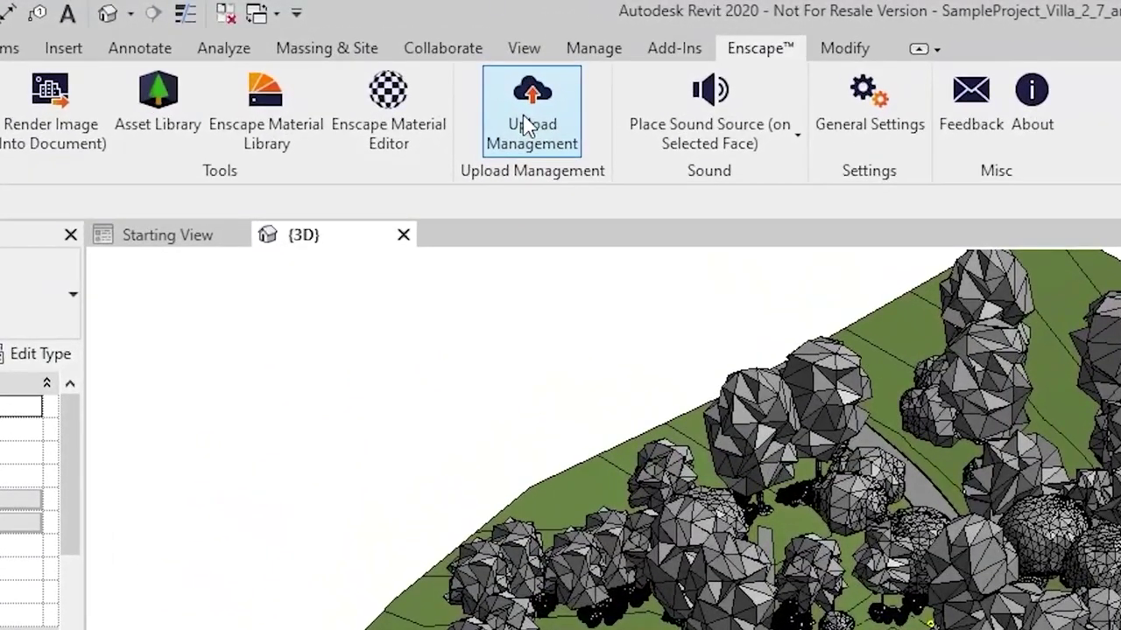
- Browse the uploaded projects in Upload Management to reach SampleProject_Villa_2_7_animatedTrees
click(528, 125)
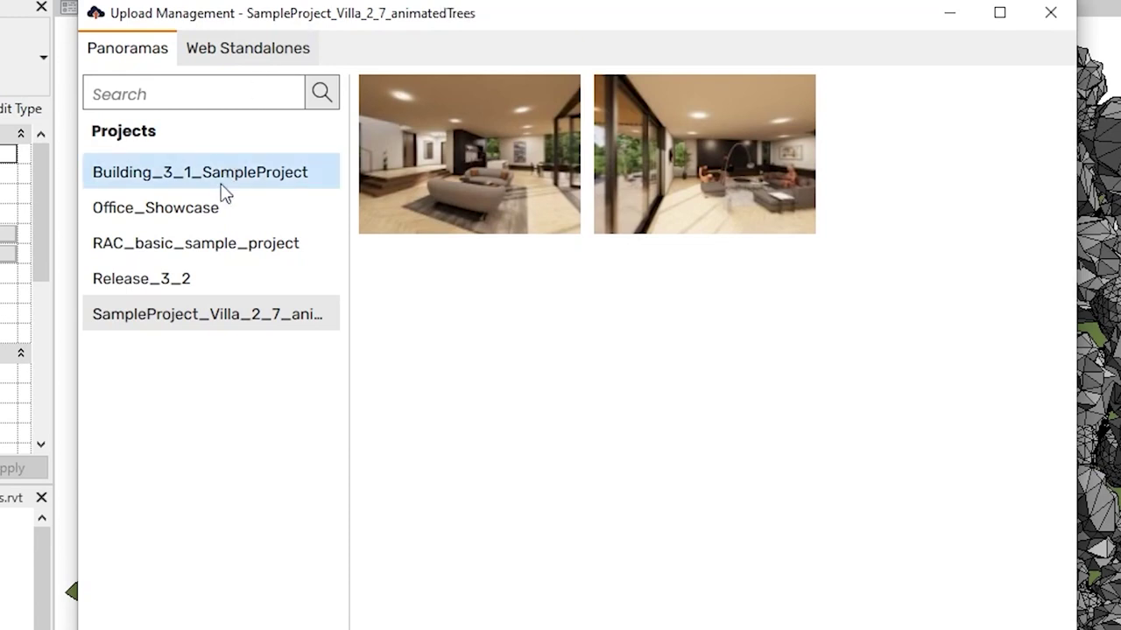
click(186, 280)
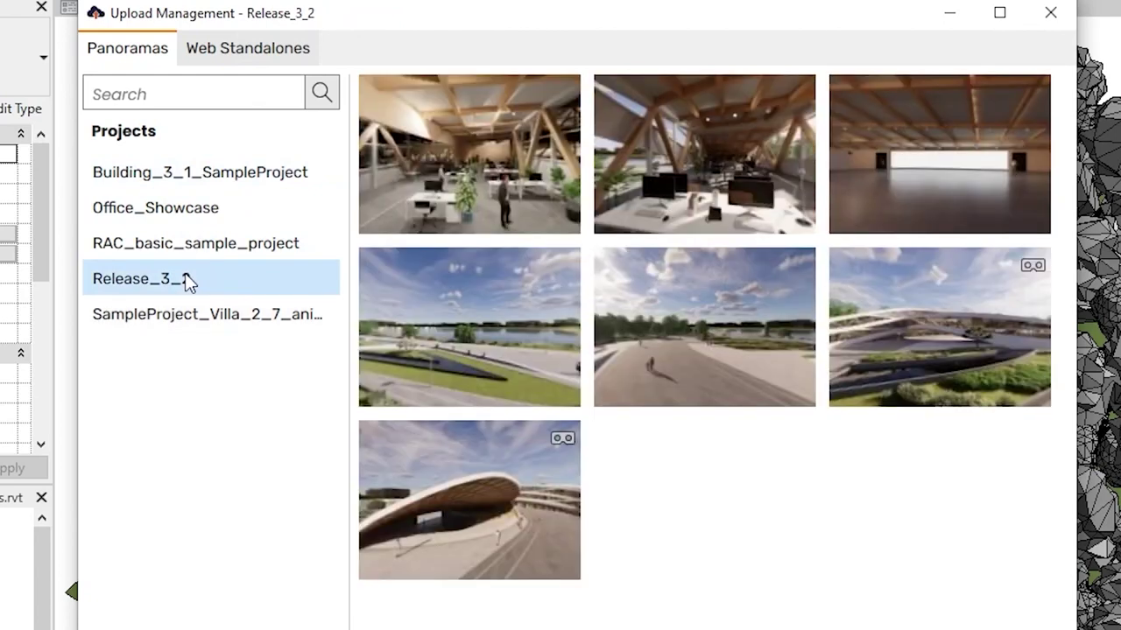
click(186, 250)
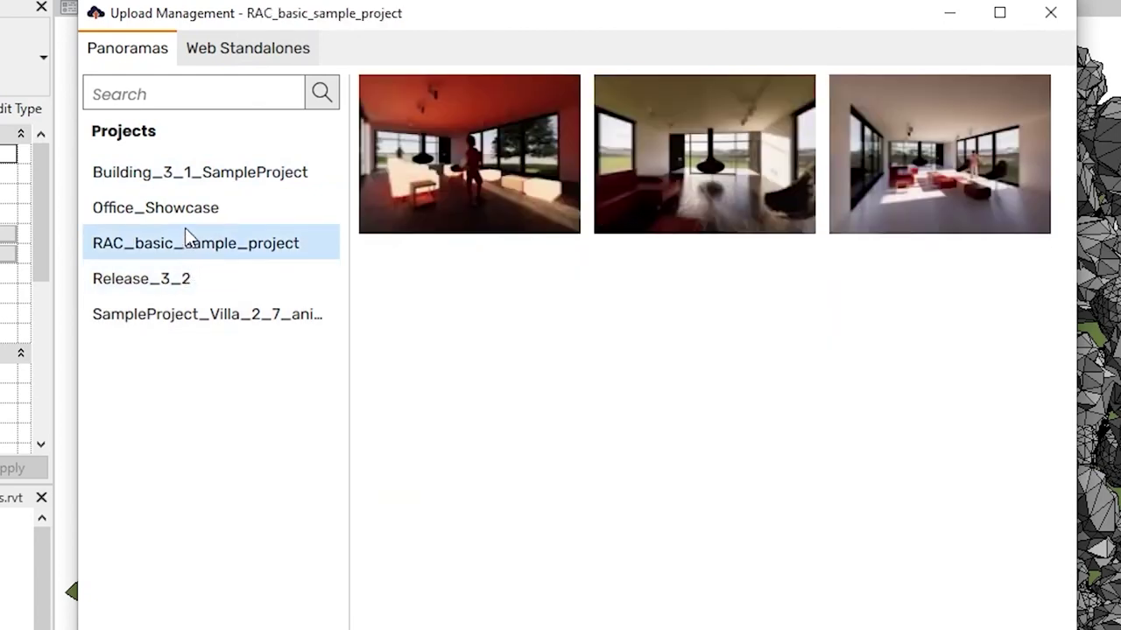
click(188, 216)
click(205, 186)
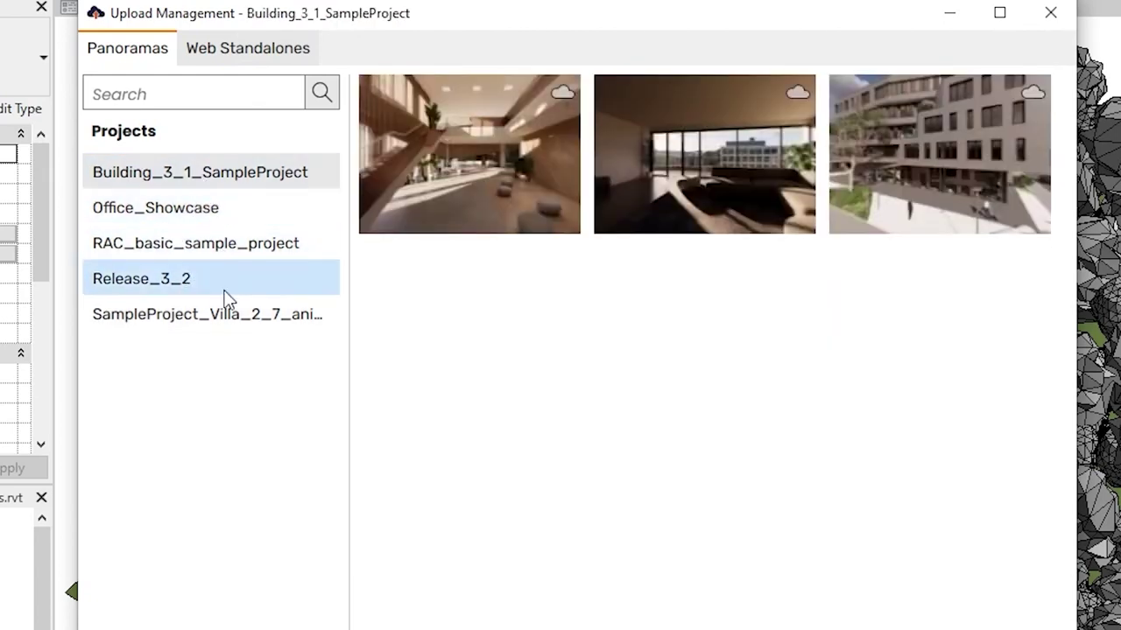
click(233, 317)
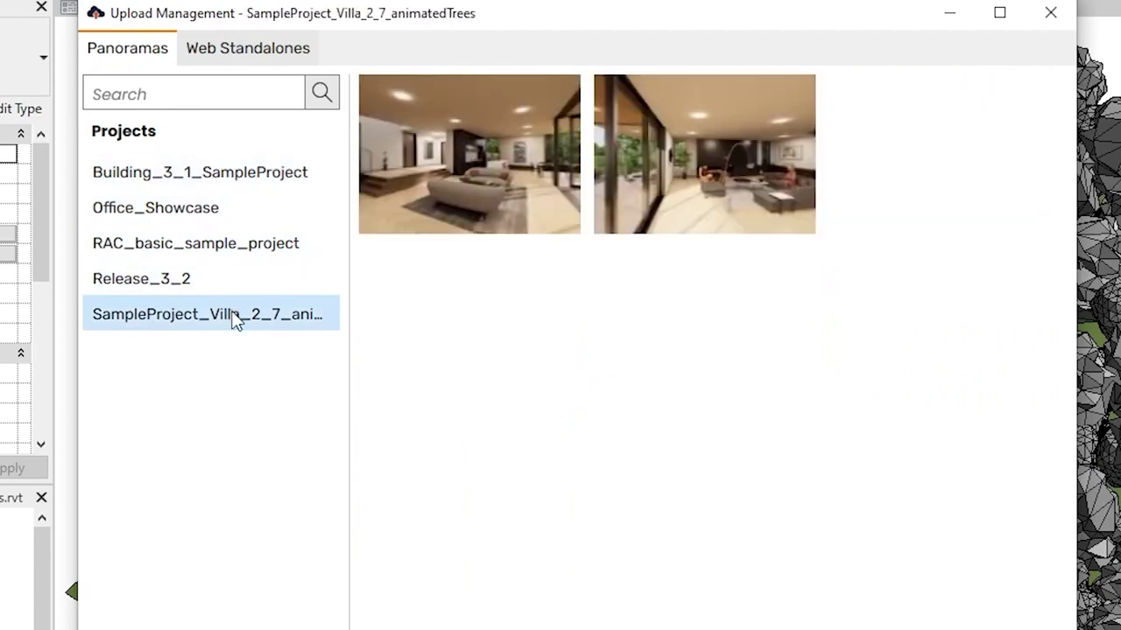
- Download the villa's mono panorama as a JPEG into Pictures
mouse_move(491, 201)
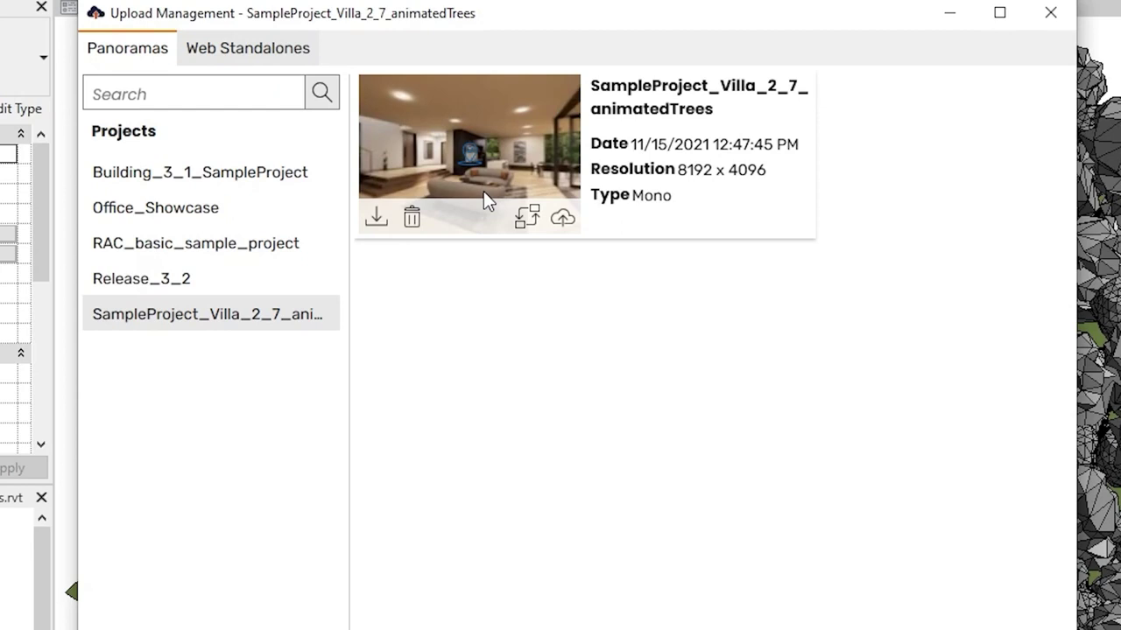
click(386, 225)
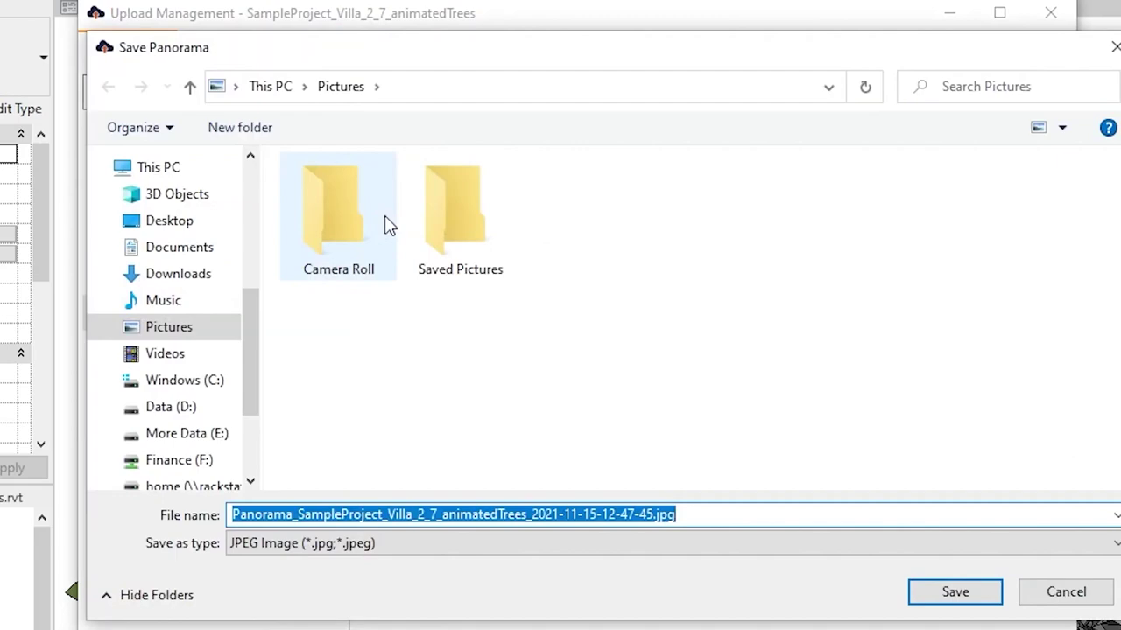
click(955, 592)
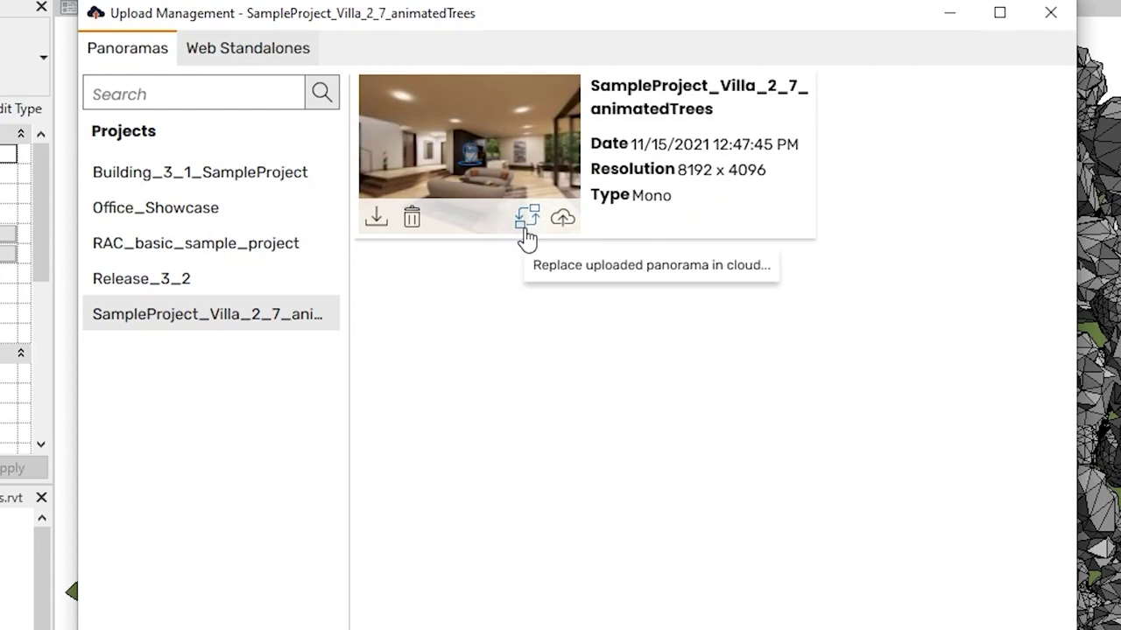
- Replace the Release_3_2 cloud villa panorama with the local mono 8192 x 4096 render
click(526, 229)
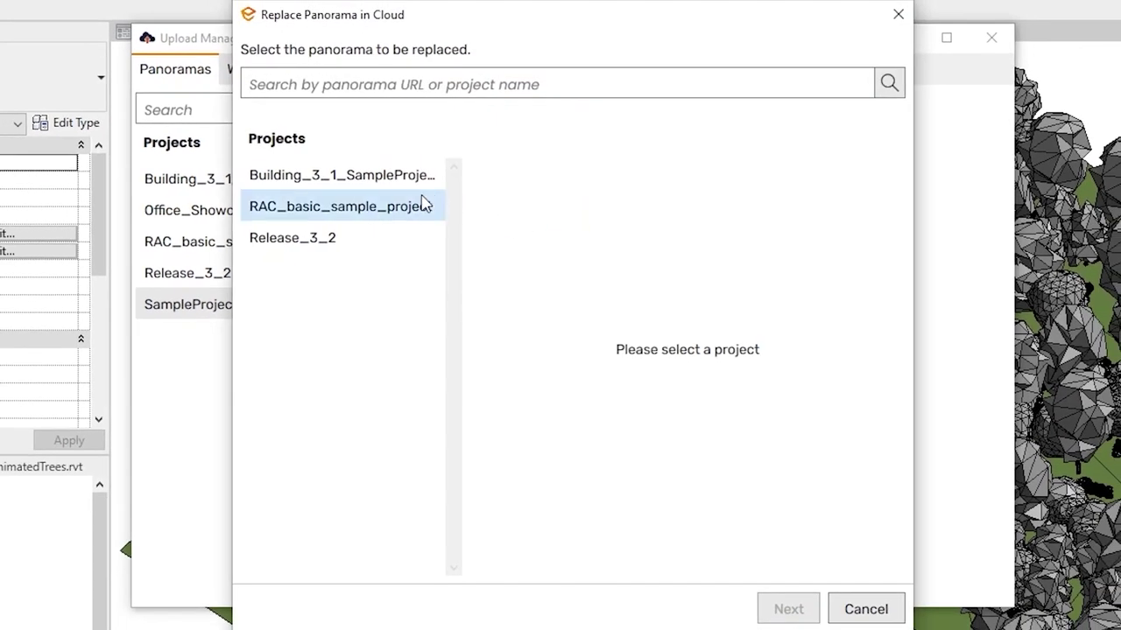
click(362, 233)
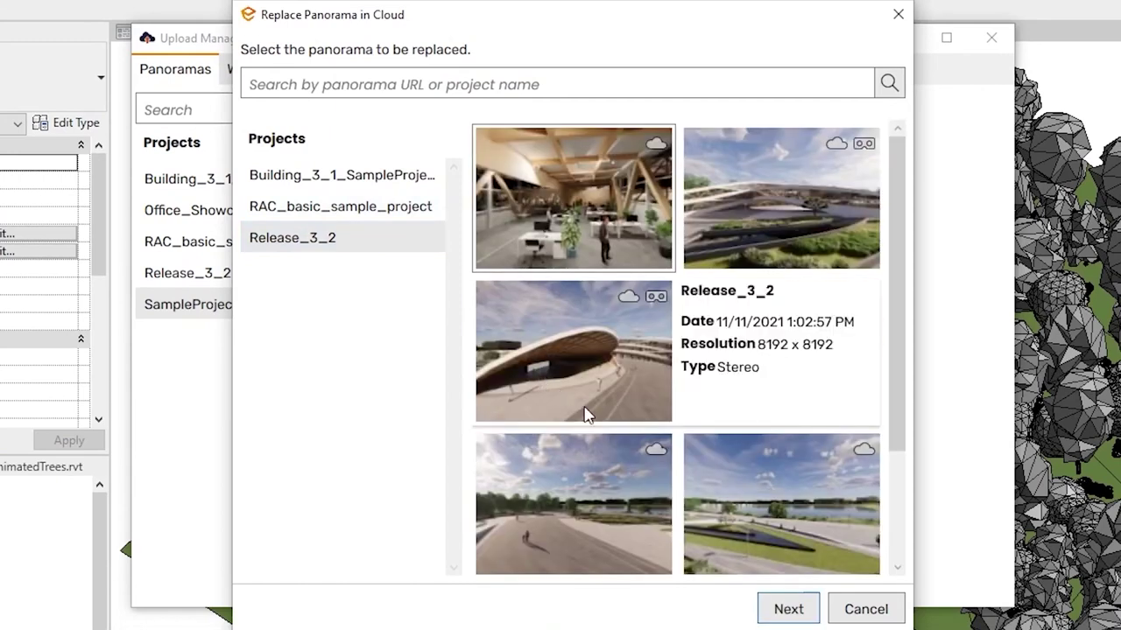
click(786, 608)
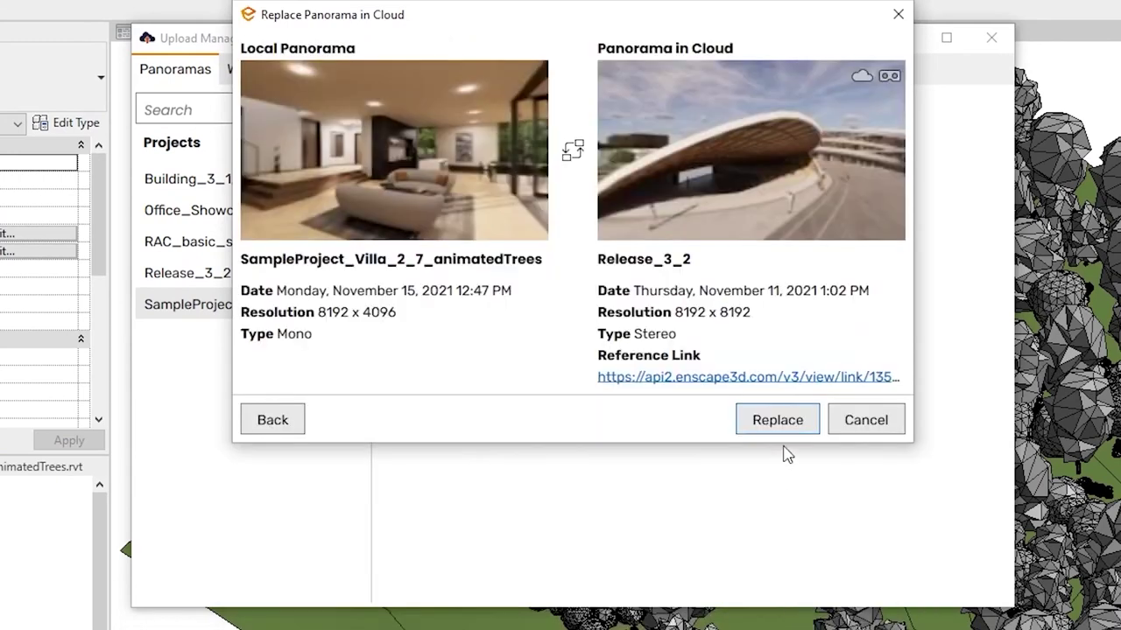
click(782, 426)
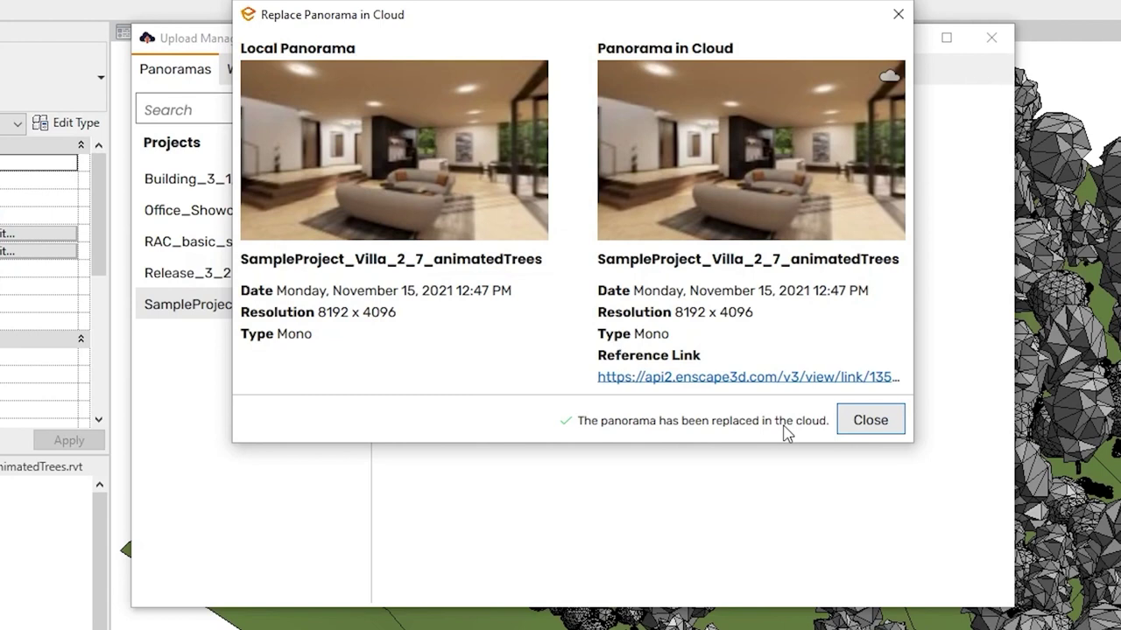
click(868, 420)
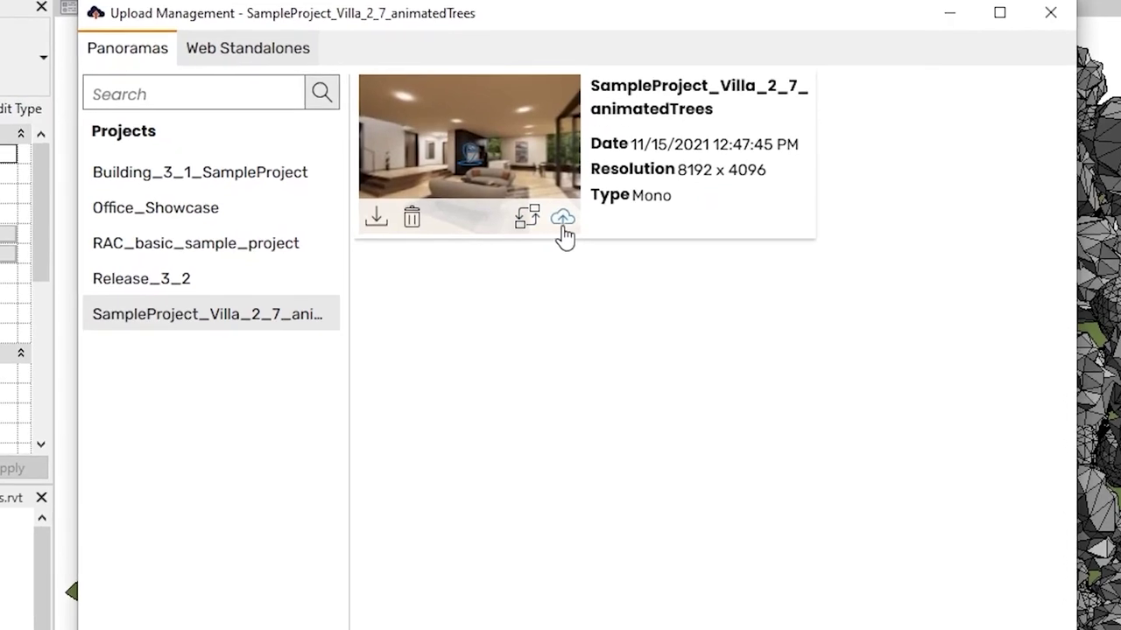
- Upload the villa panorama to the cloud and copy its shareable web link
click(562, 221)
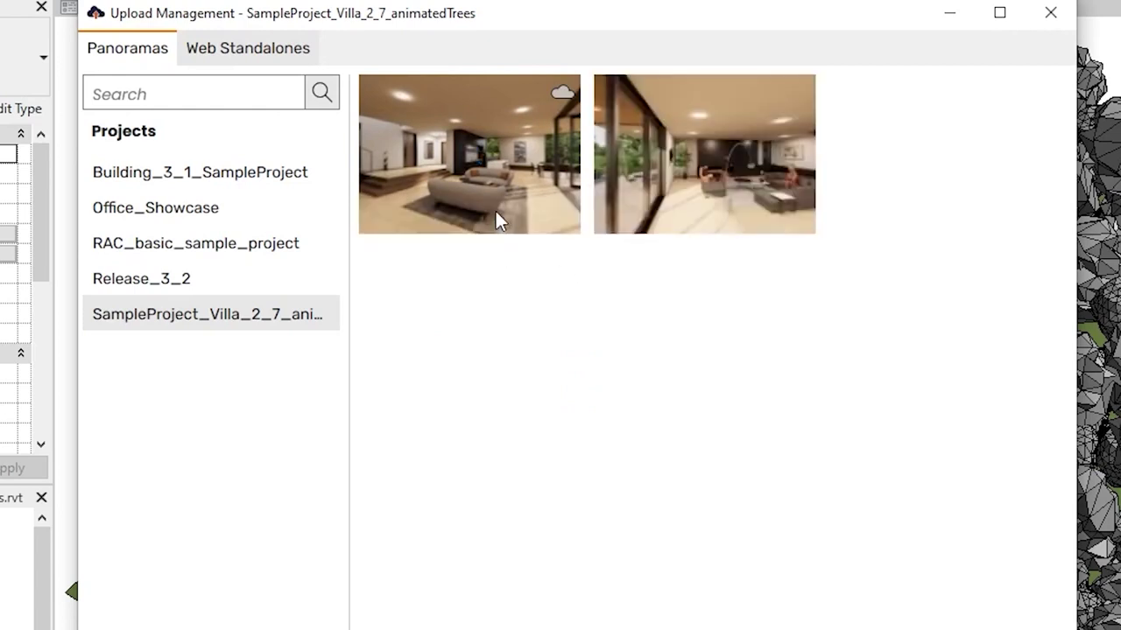
mouse_move(491, 212)
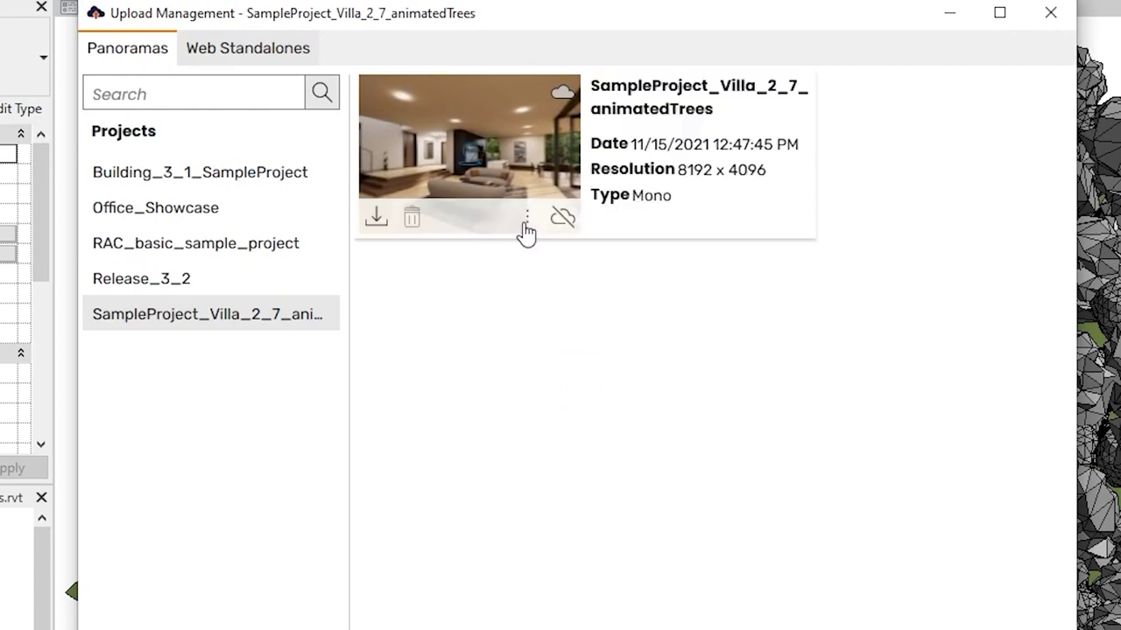
click(526, 221)
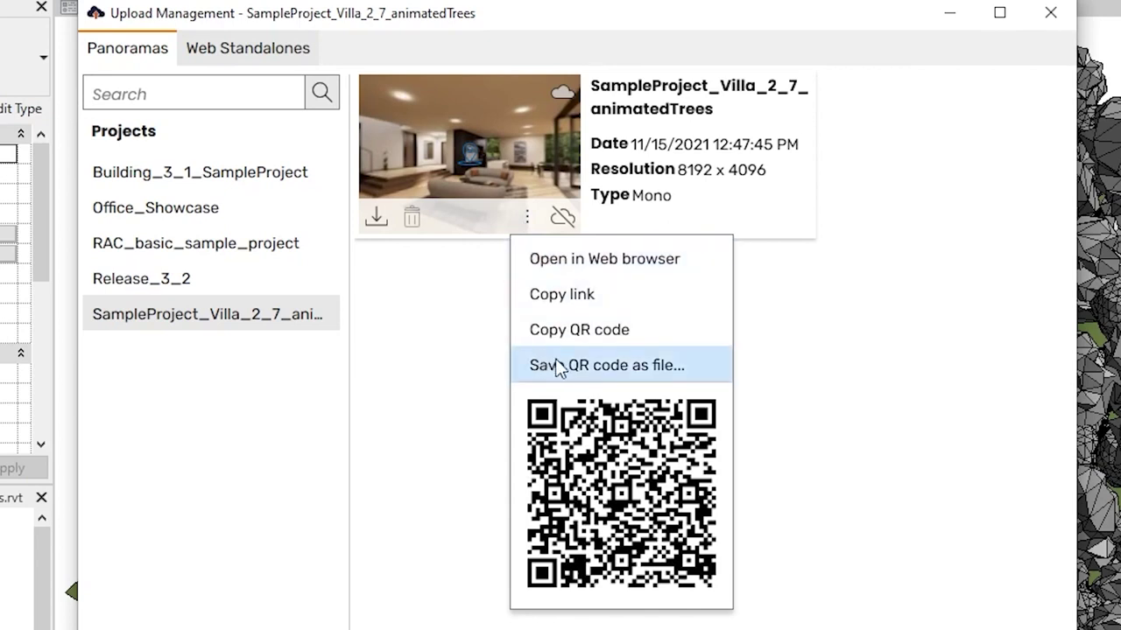
click(543, 290)
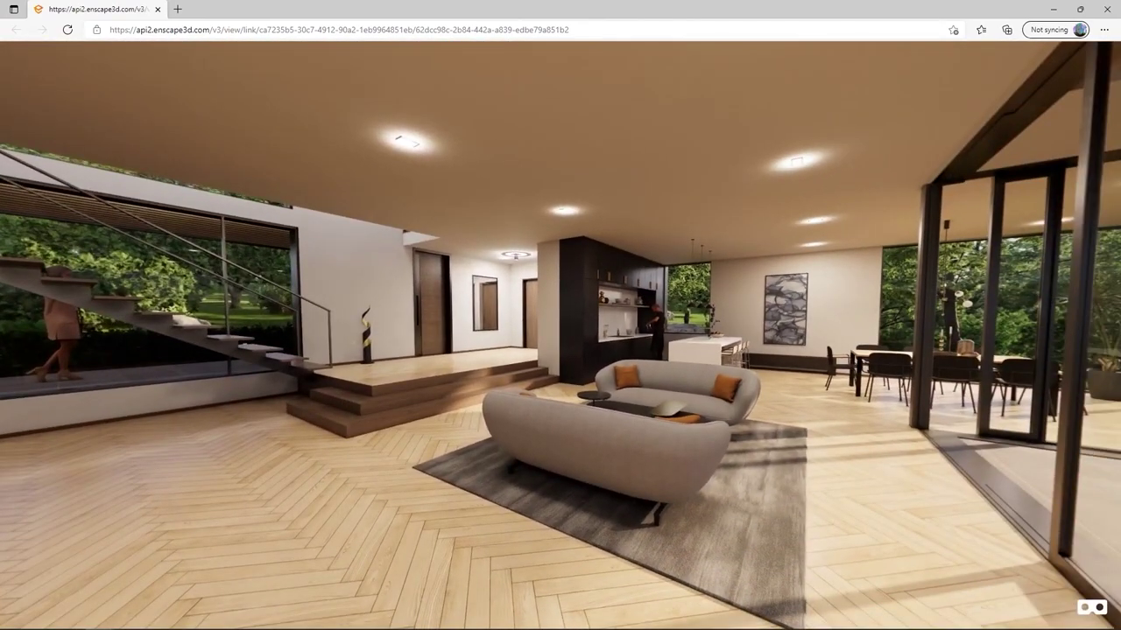
- Turn the browser panorama view toward the living room's glass doors and terrace
drag(813, 255, 457, 279)
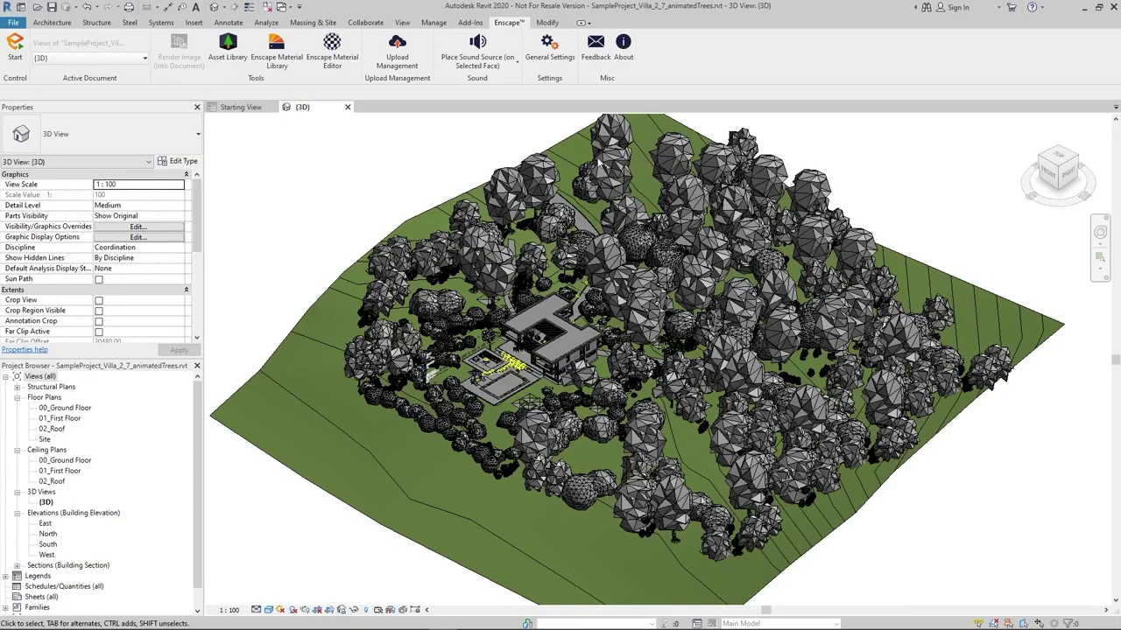
- Log out of the Enscape user account under Licensing and Privacy settings
click(554, 64)
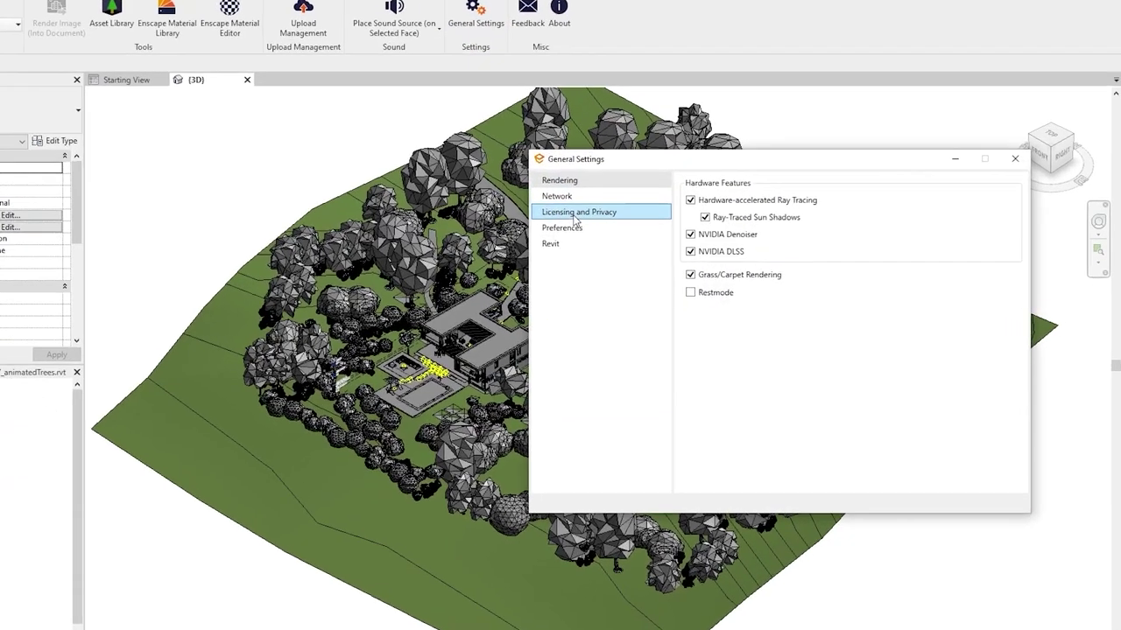
click(639, 229)
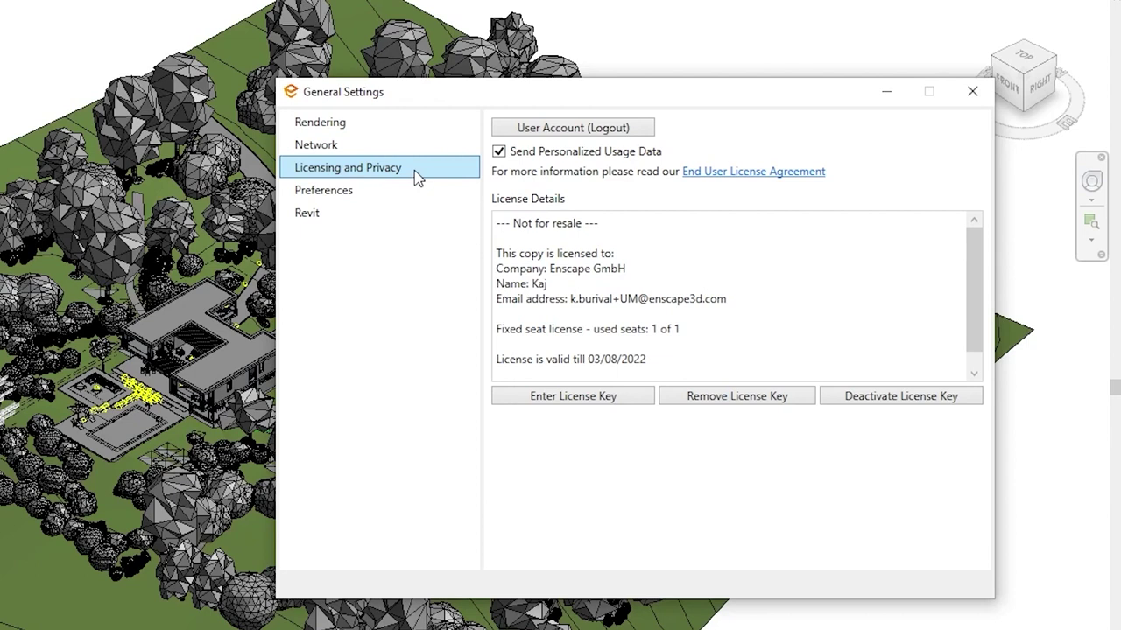
click(564, 131)
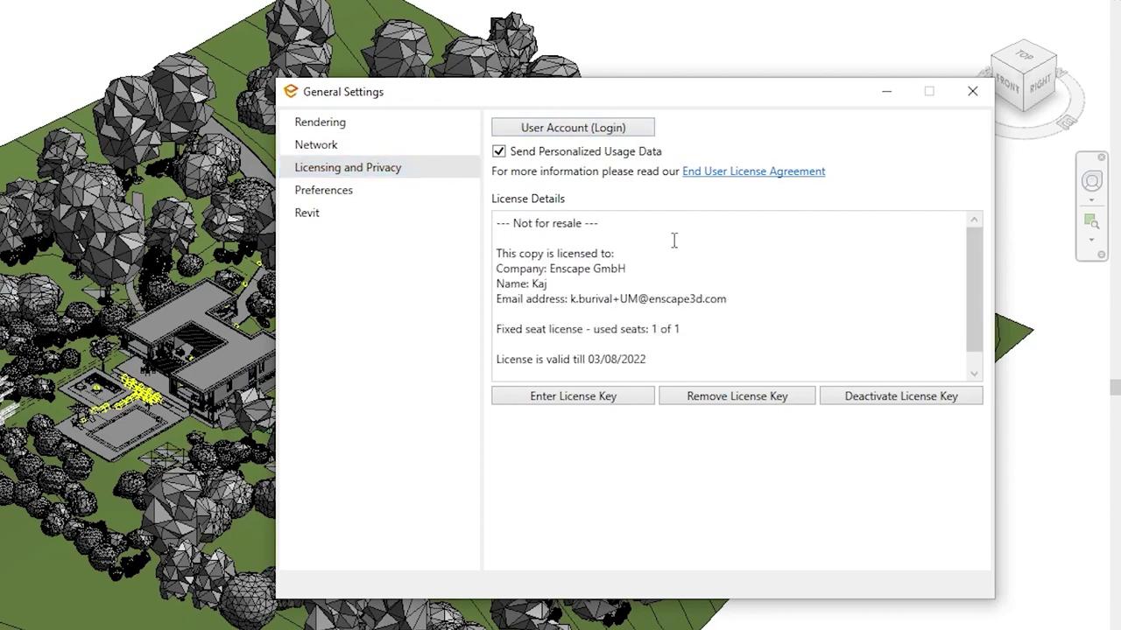
- Log back into the user account, entering the account password
click(611, 129)
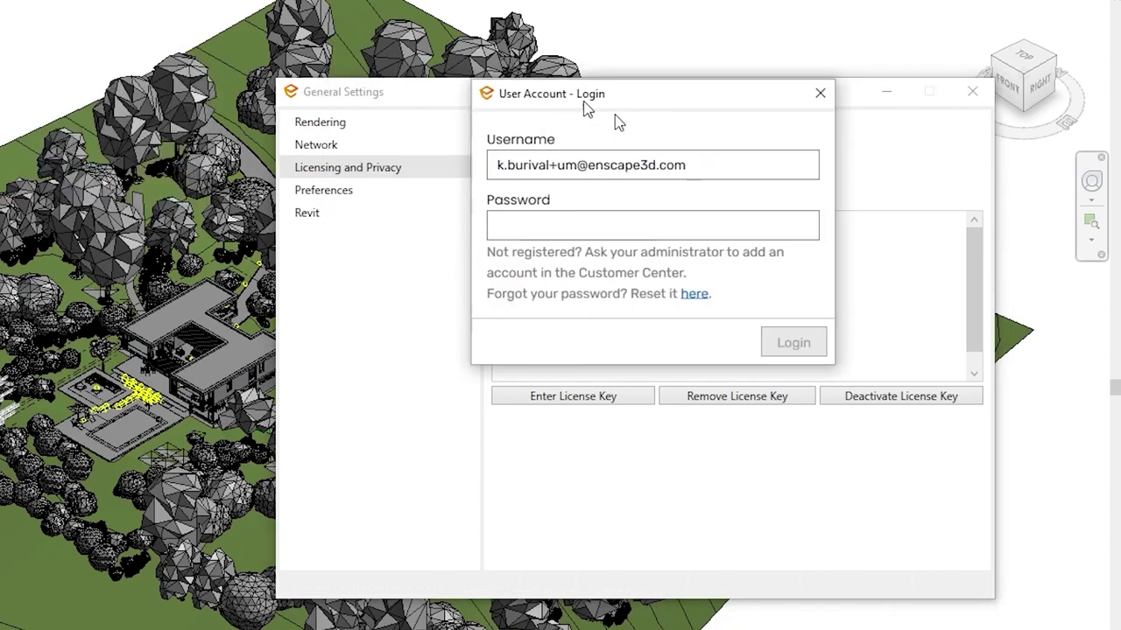
drag(633, 125, 672, 258)
click(680, 368)
text(***********)
key(Return)
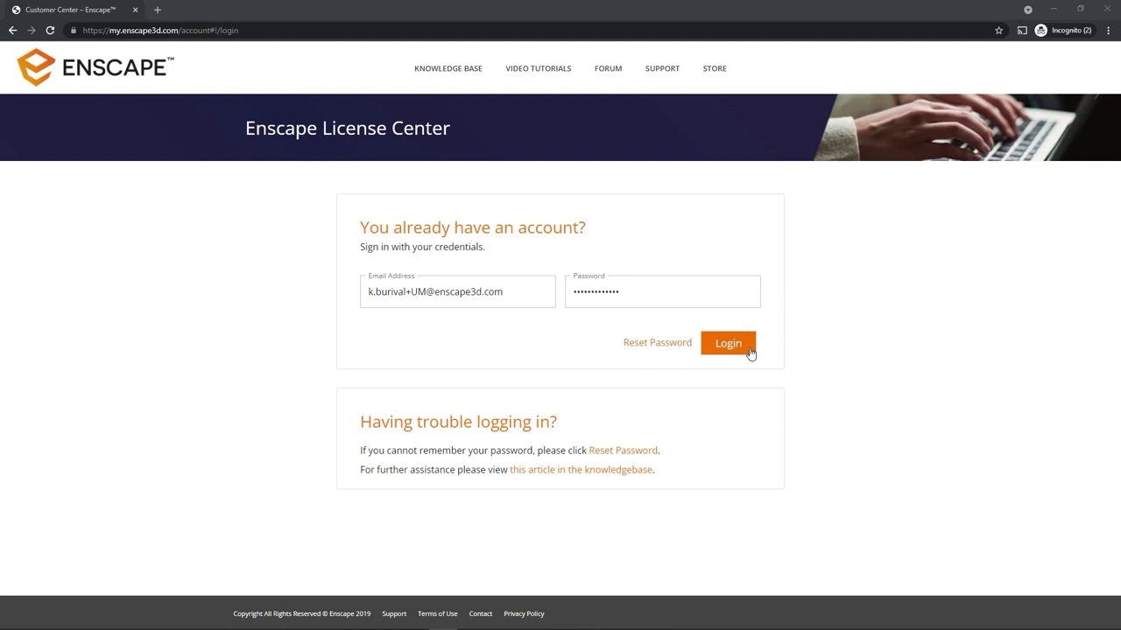
- Sign in and view the share options of the SampleProject_Villa_2_7_animatedTrees panorama, then cancel
click(749, 353)
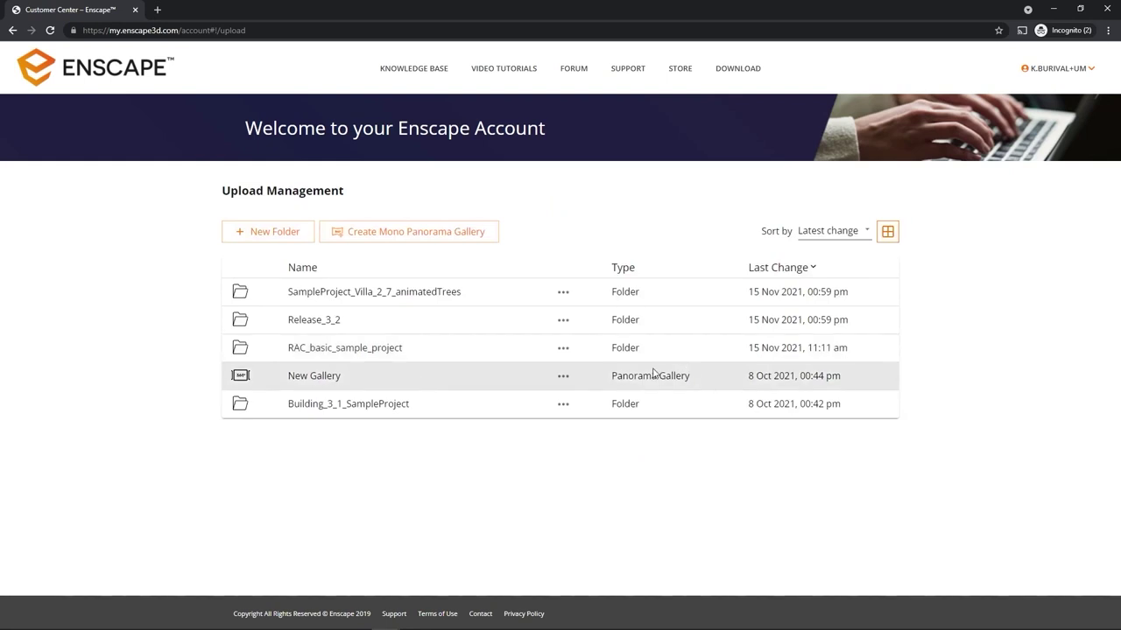
click(404, 292)
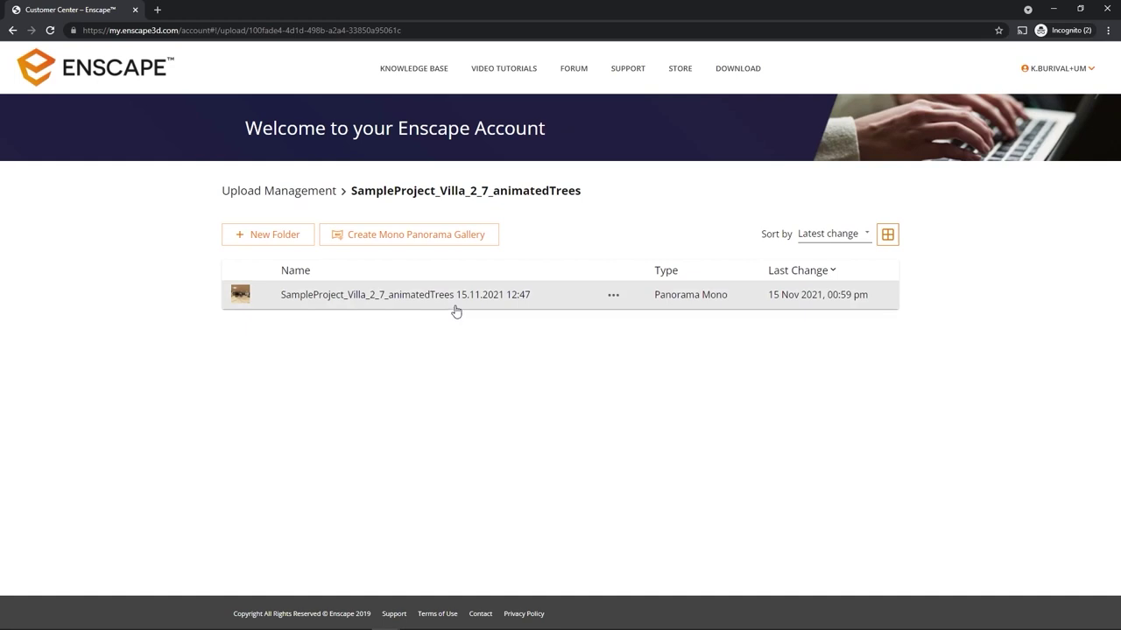
click(613, 296)
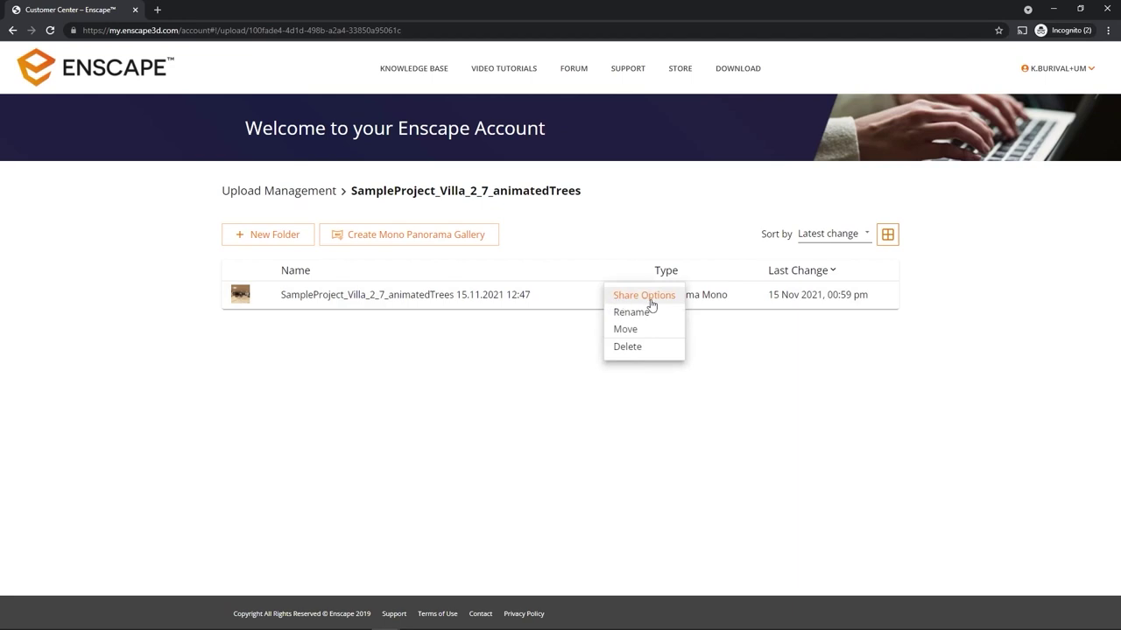
click(645, 297)
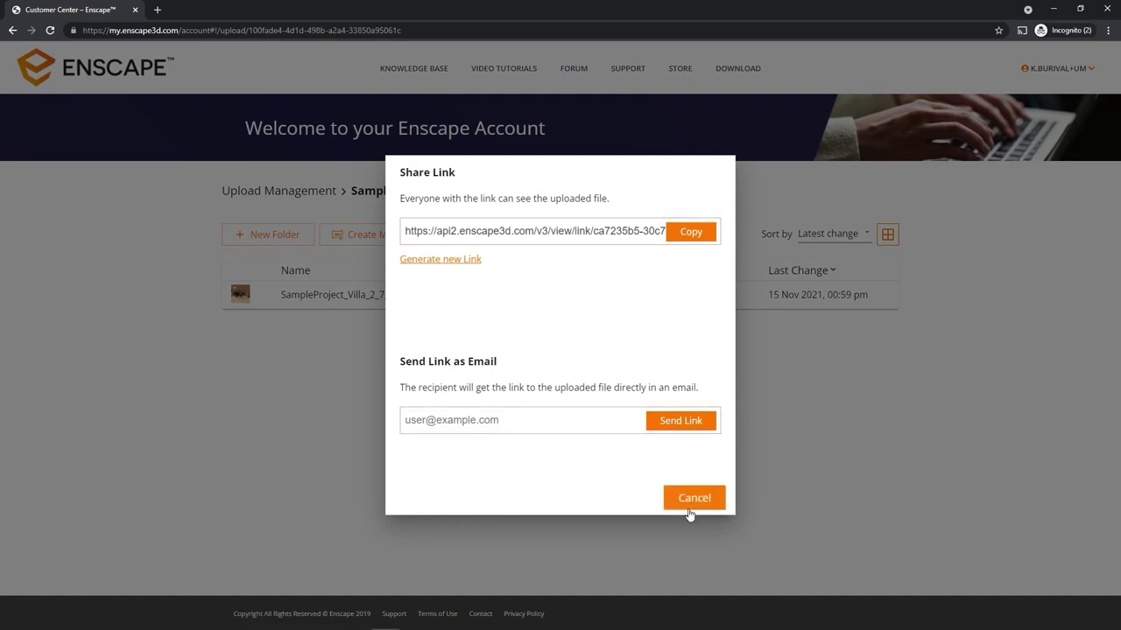
click(691, 502)
click(610, 295)
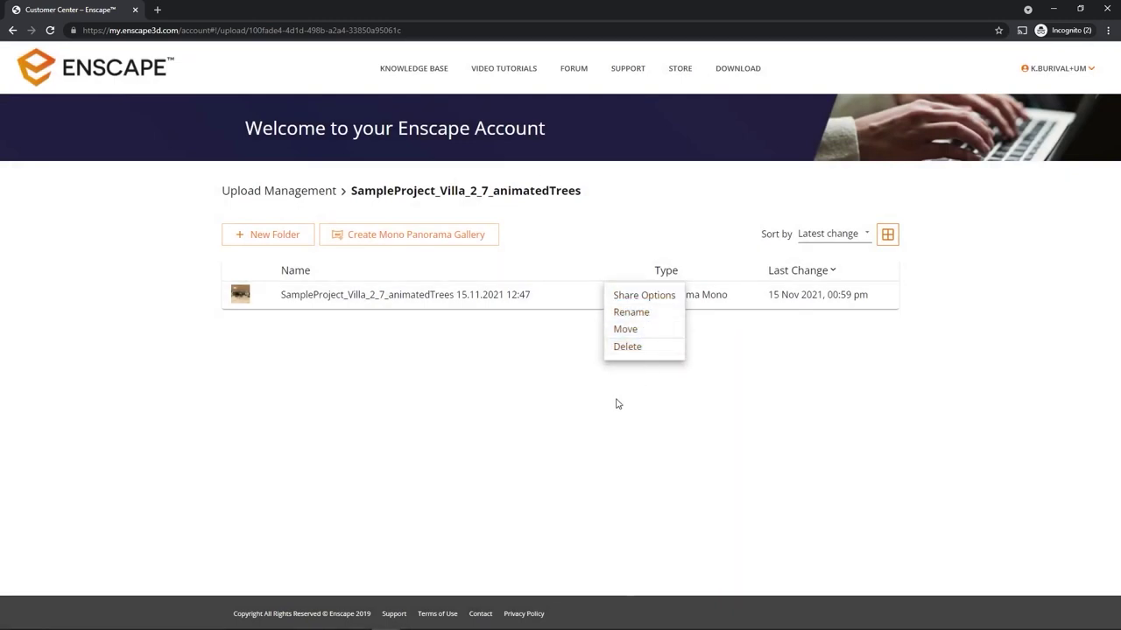
click(570, 408)
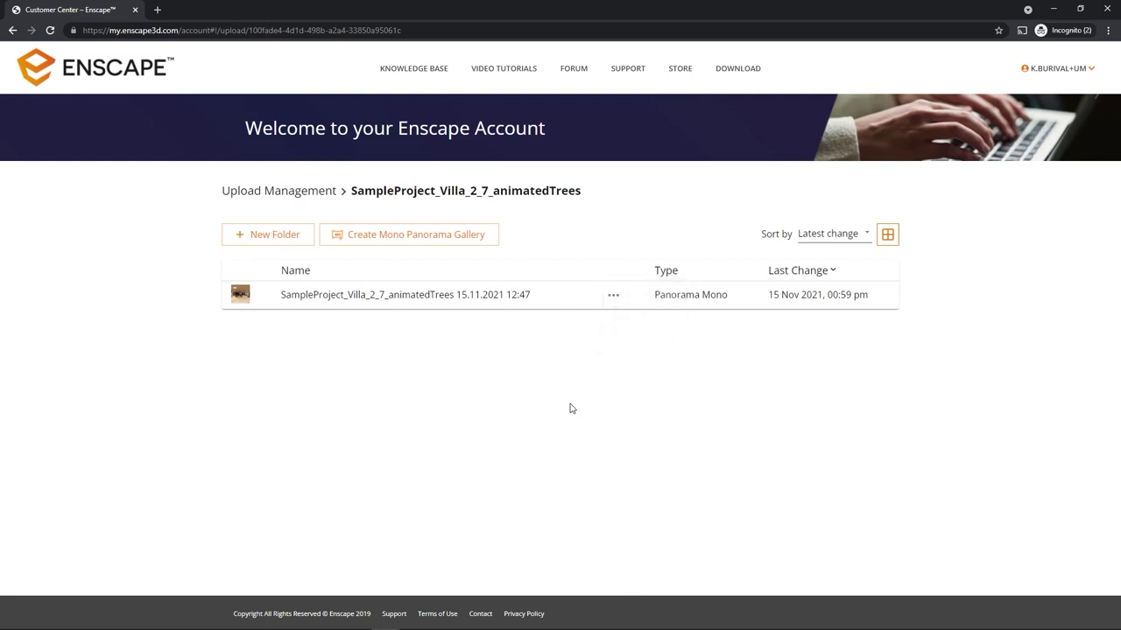
- Create a new folder named 'Sub-Folder'
click(281, 238)
text(Sub-Folde)
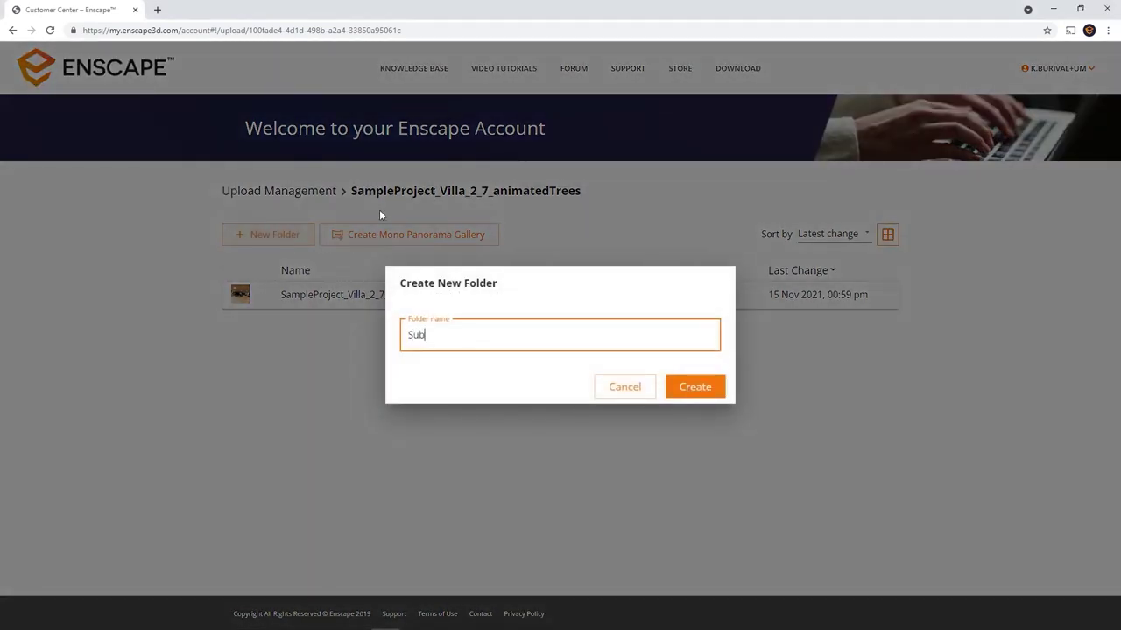
text(r)
key(Return)
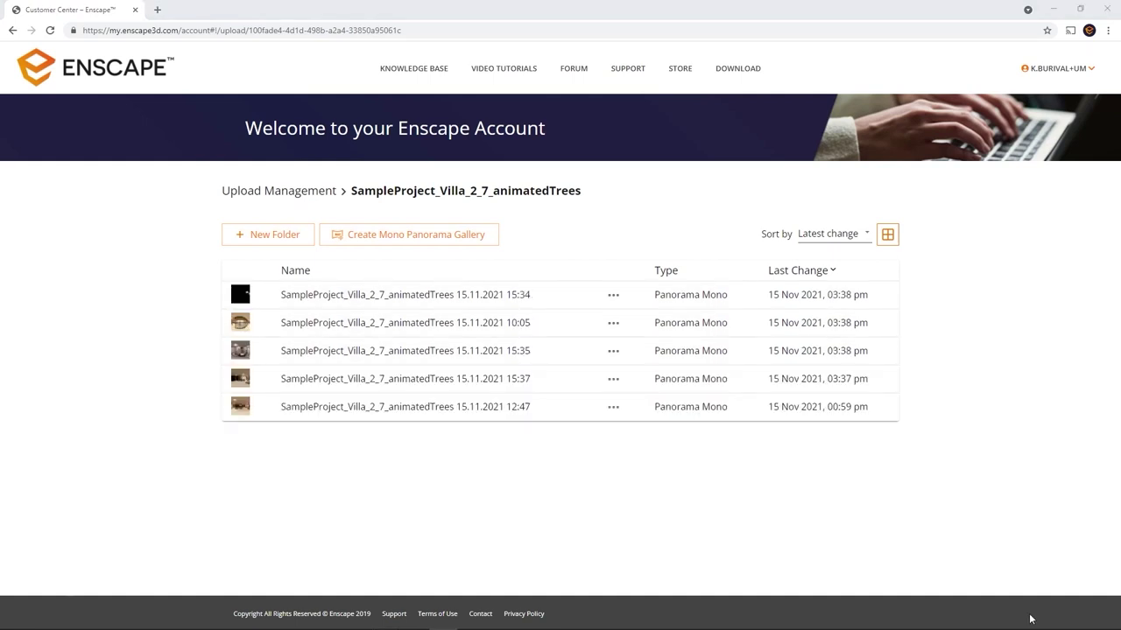
- Start a mono panorama gallery with all five villa panoramas selected
click(456, 239)
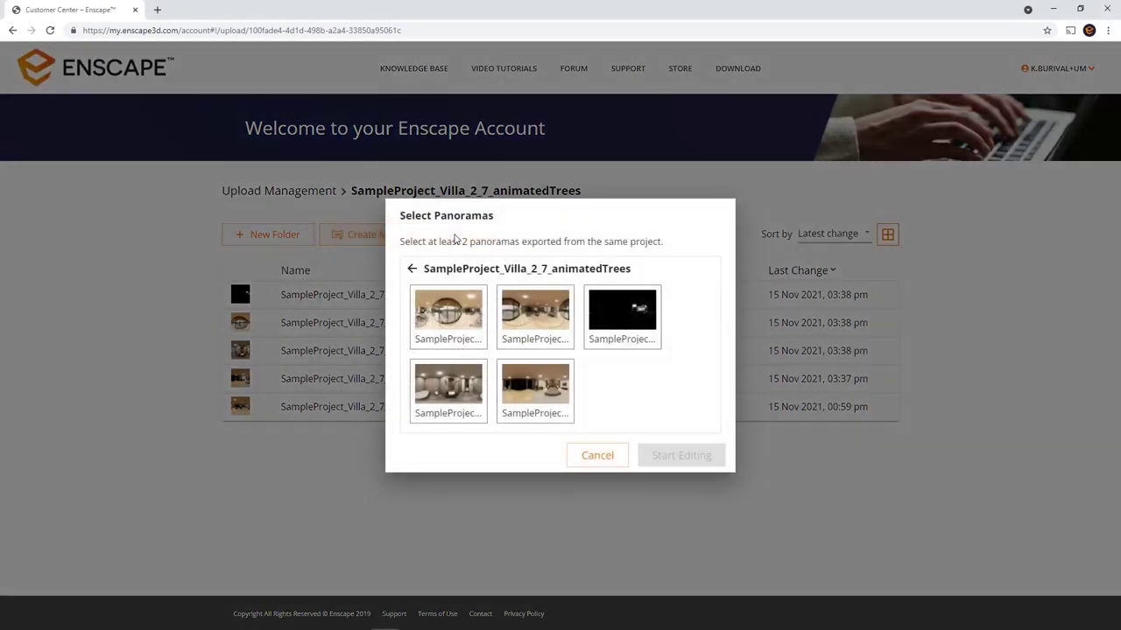
click(451, 334)
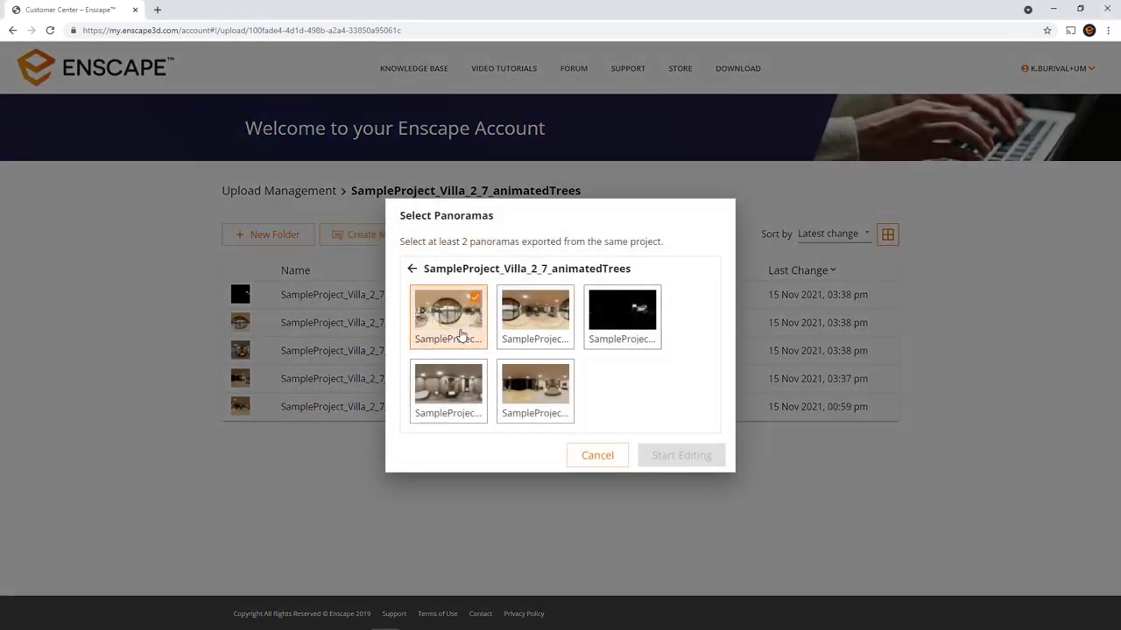
click(518, 333)
click(616, 334)
click(468, 398)
click(543, 398)
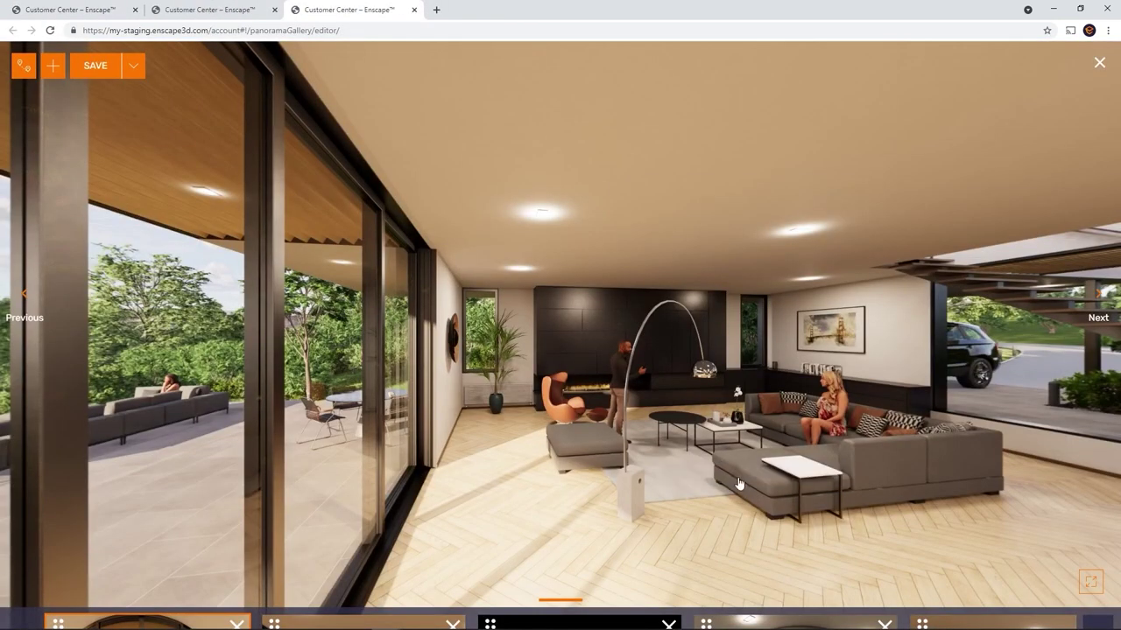
- Move the living-room panorama to third, the dark bedroom earlier, and drop the exterior terrace
drag(773, 464, 591, 426)
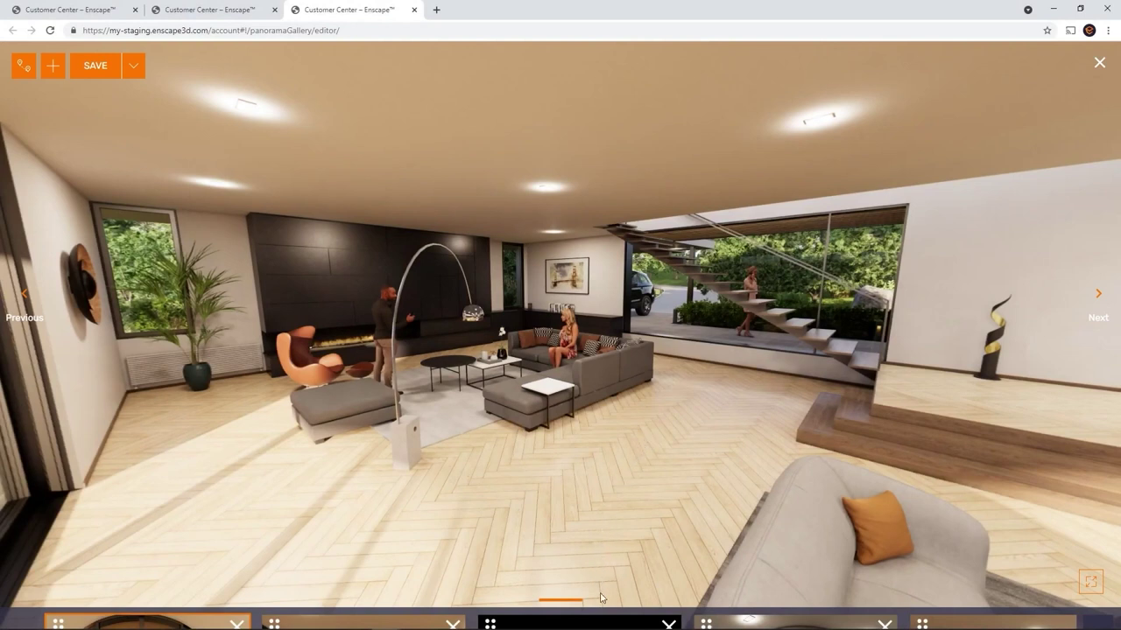
mouse_move(603, 620)
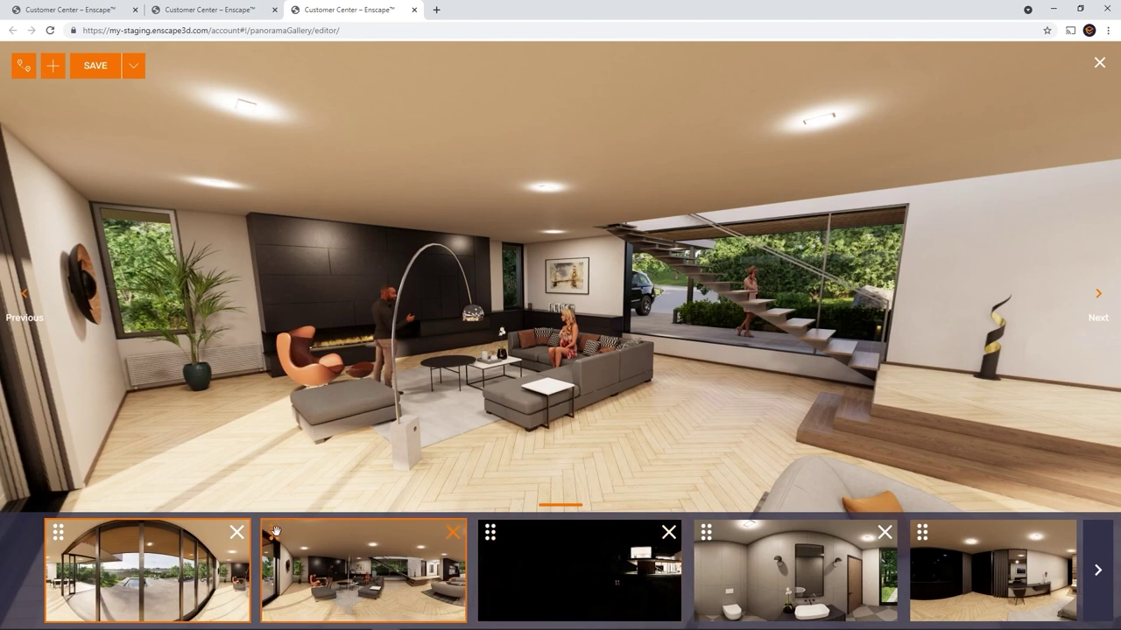
drag(275, 534, 492, 534)
drag(922, 532, 694, 561)
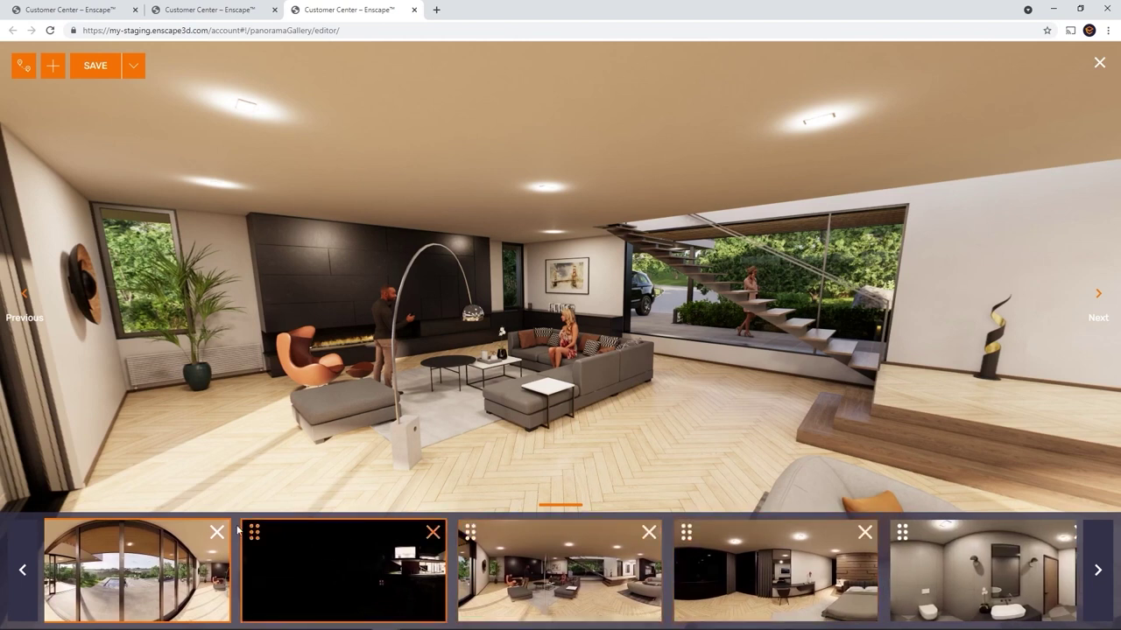
click(218, 535)
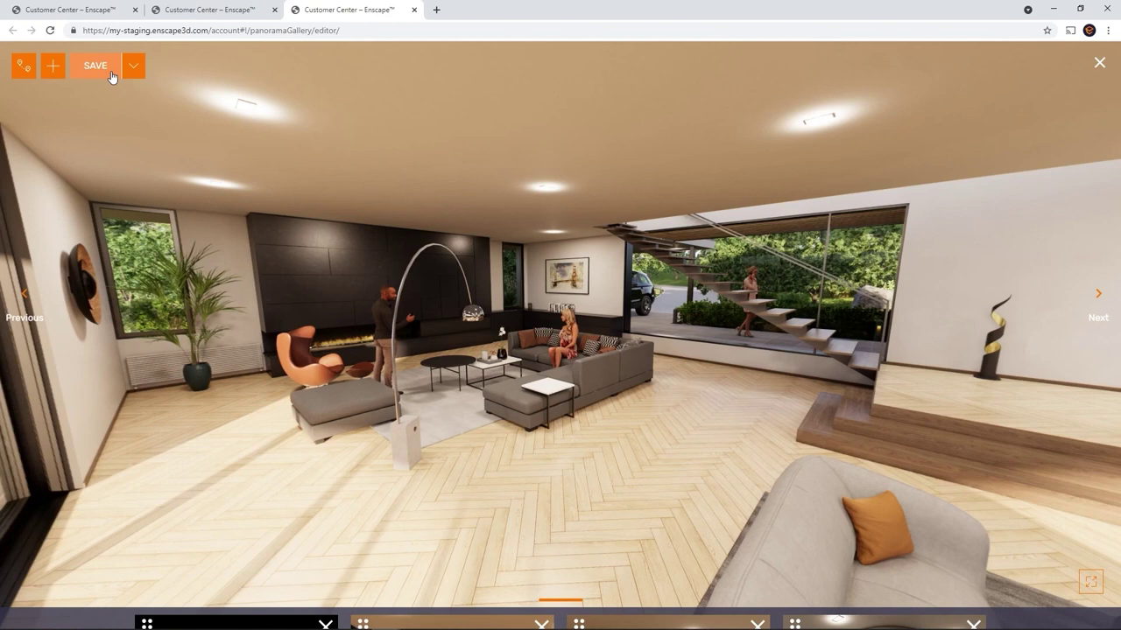
- Switch the panorama gallery's navigation to tour mode and confirm
click(96, 66)
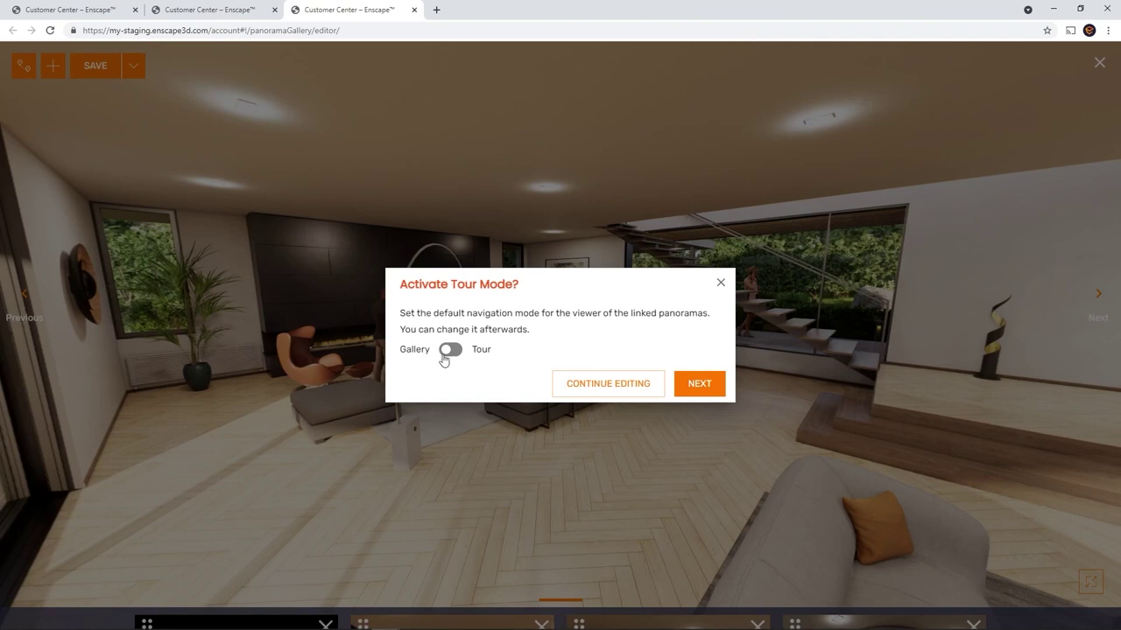
click(449, 350)
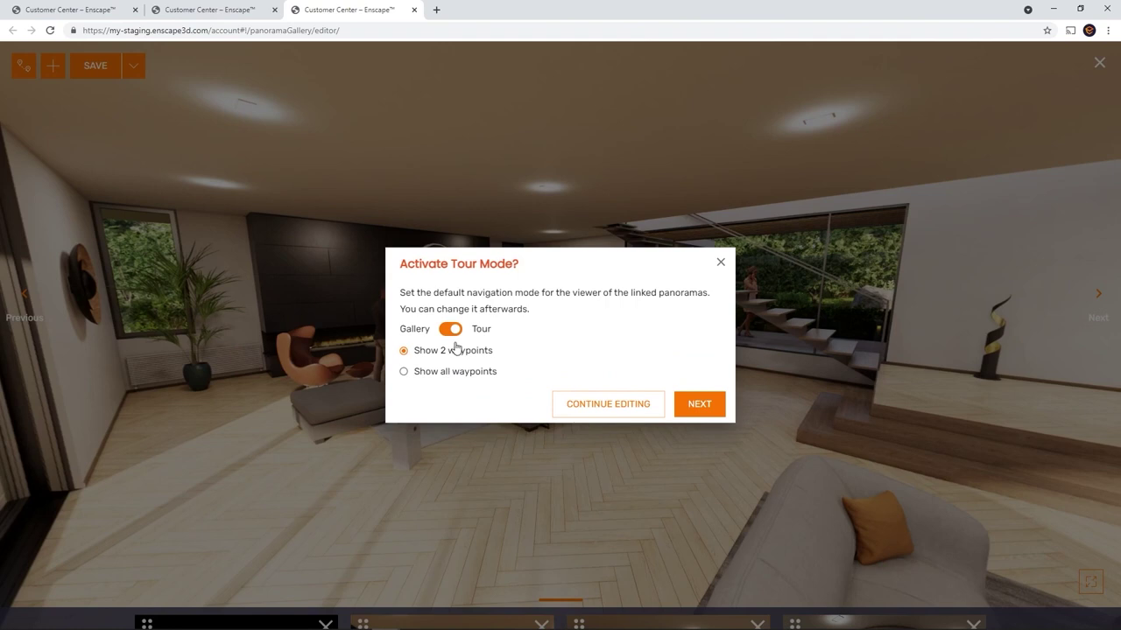
click(451, 330)
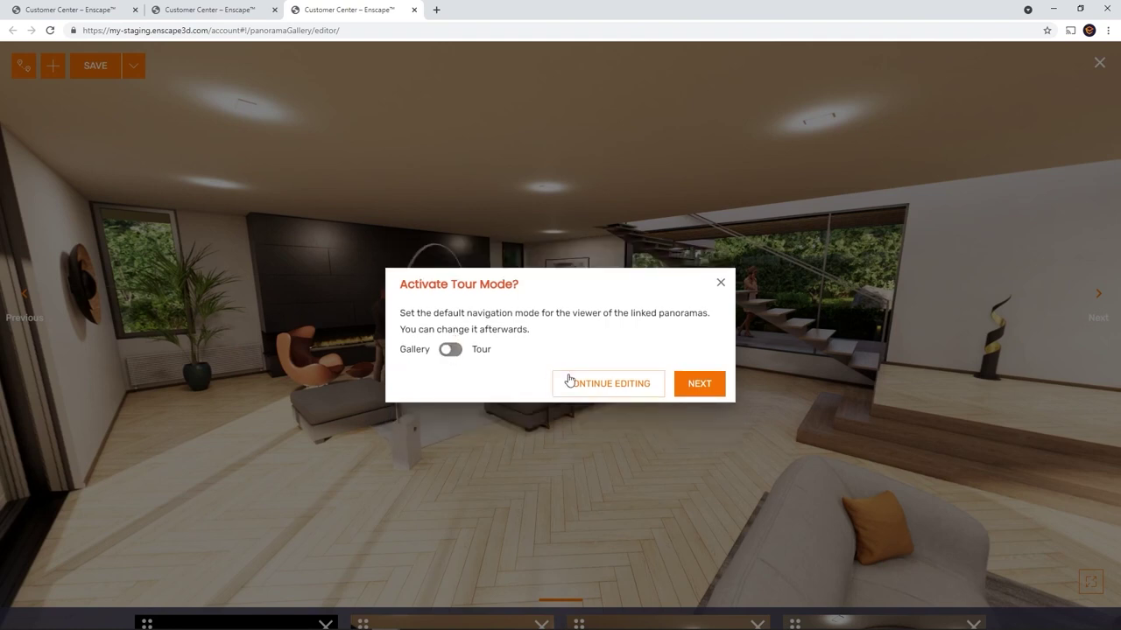
click(575, 384)
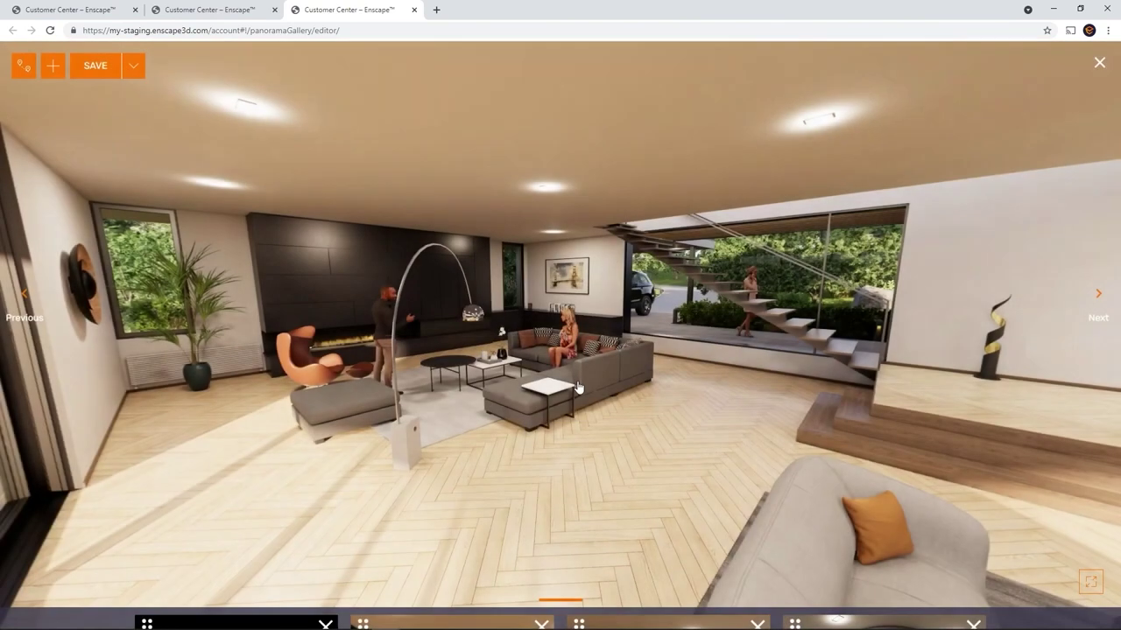
click(27, 70)
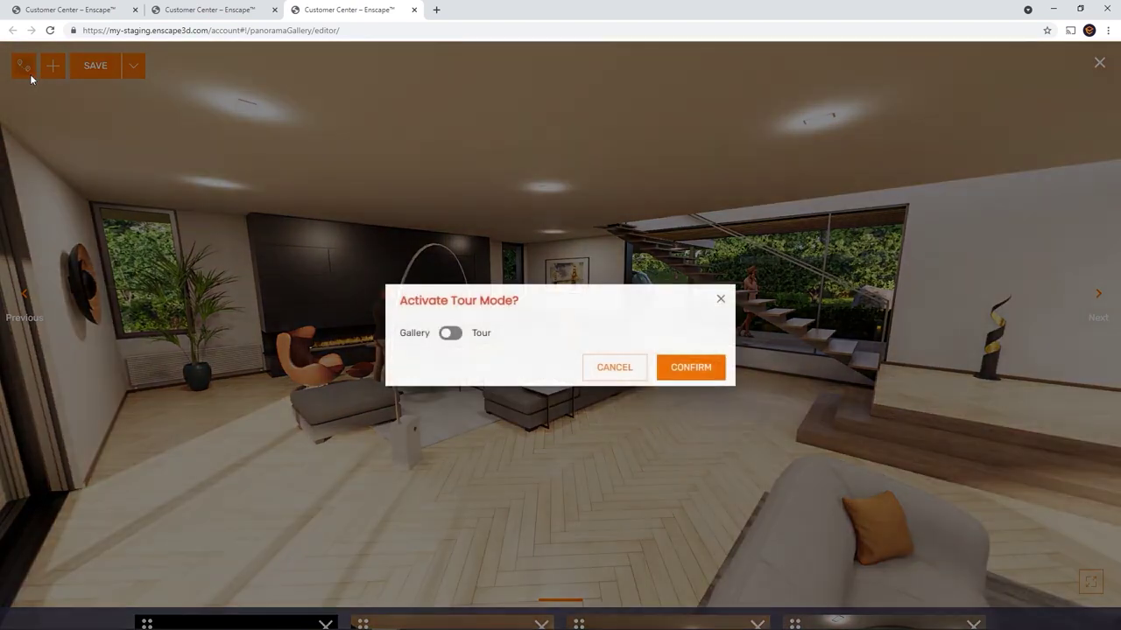
click(450, 334)
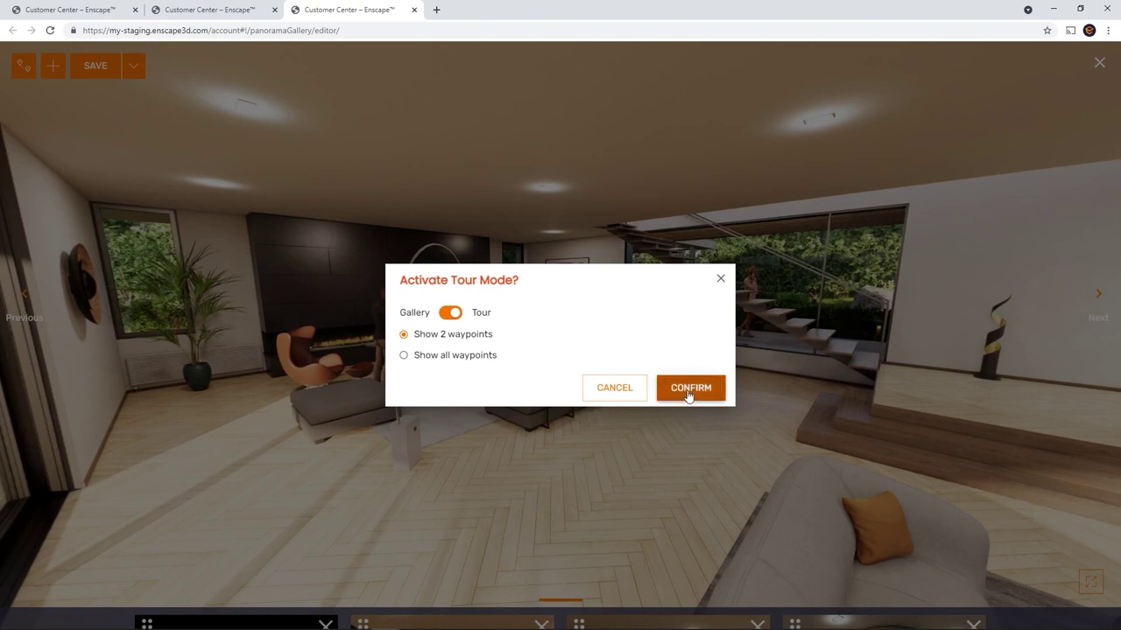
click(688, 396)
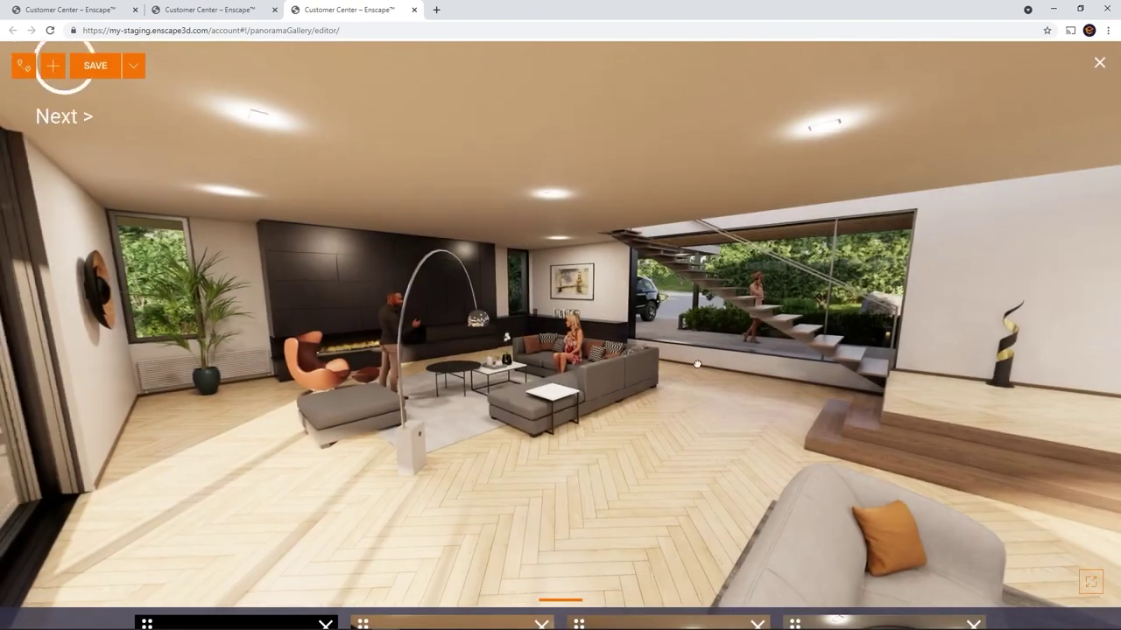
- Follow the tour waypoints from the living room through the bathroom to the bedroom
drag(697, 365, 0, 434)
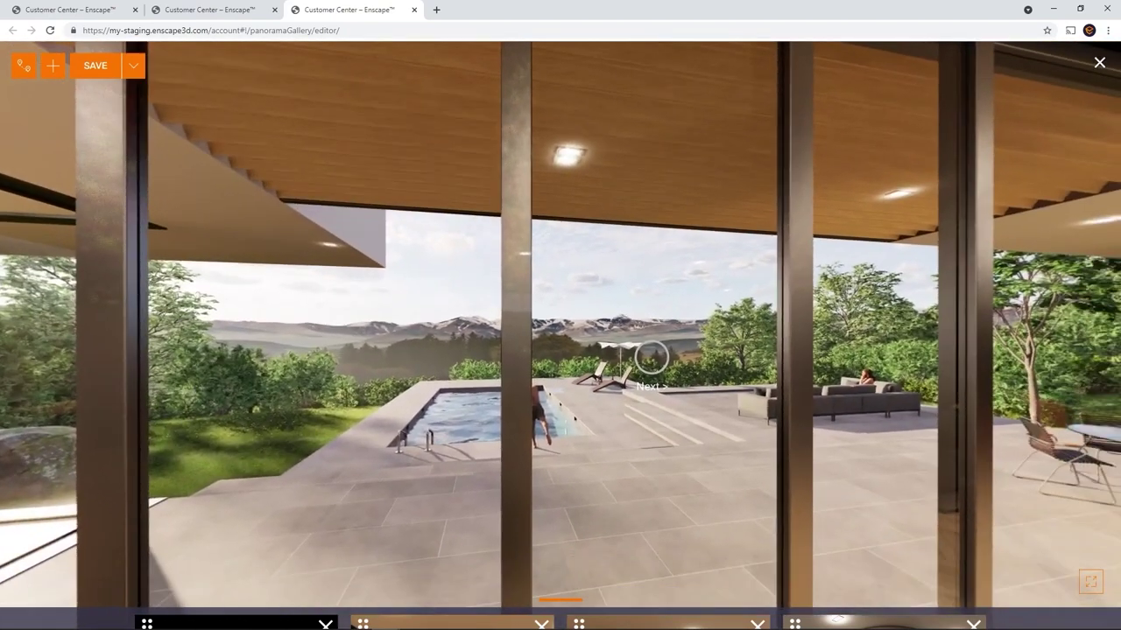
click(653, 357)
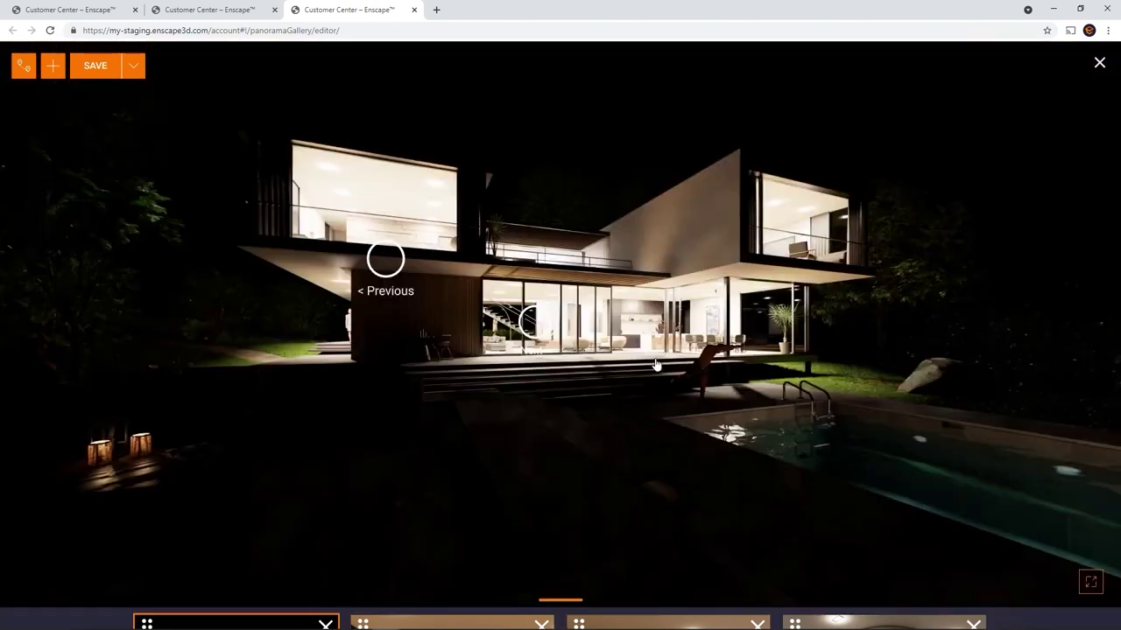
click(386, 261)
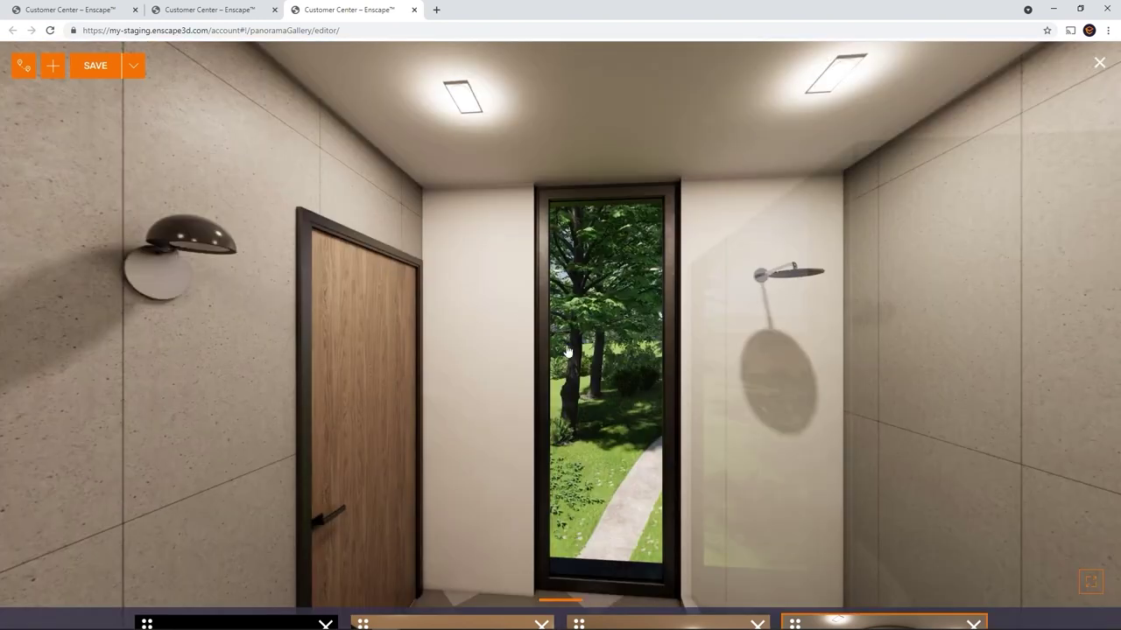
drag(575, 351, 1015, 187)
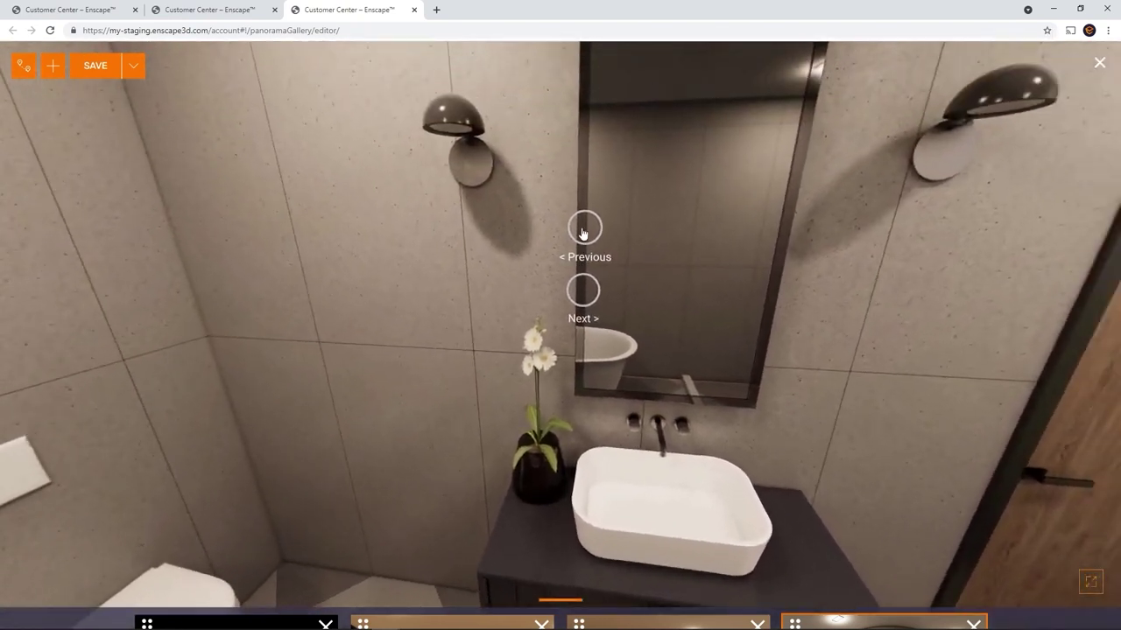
click(582, 230)
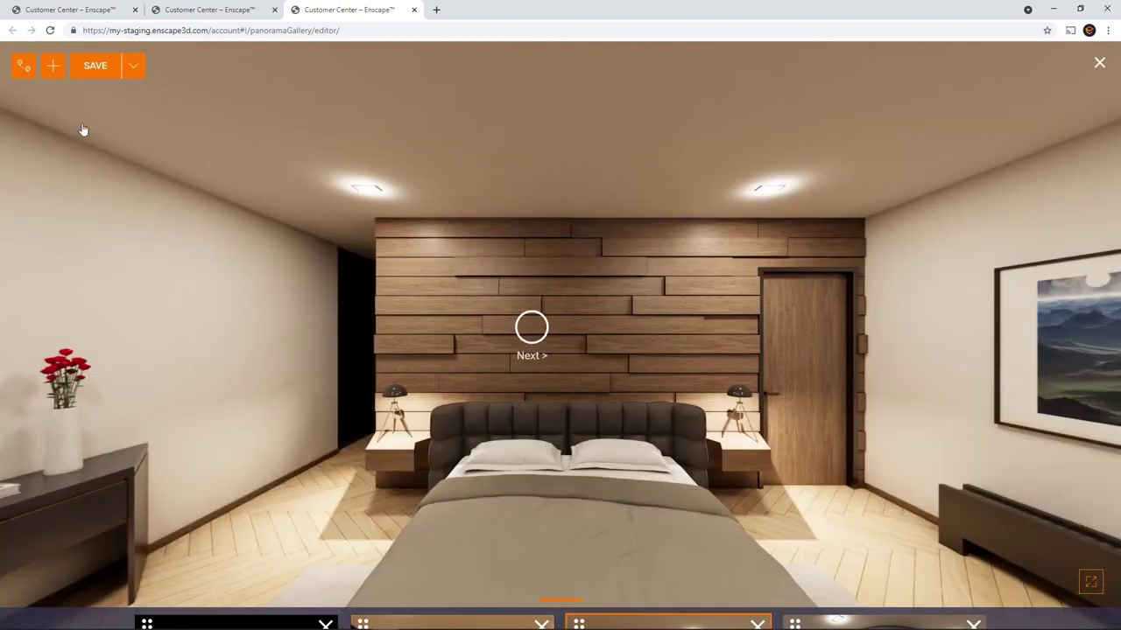
- Enable Show all waypoints, then hop from the bedroom to the exterior panorama and back
click(21, 73)
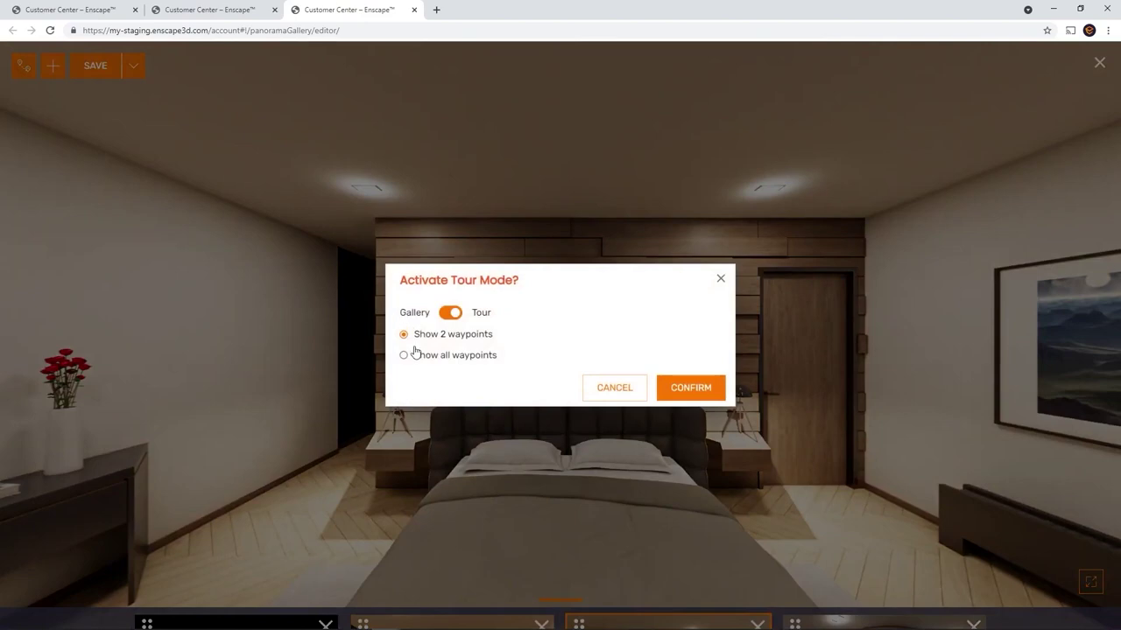
click(418, 356)
click(691, 388)
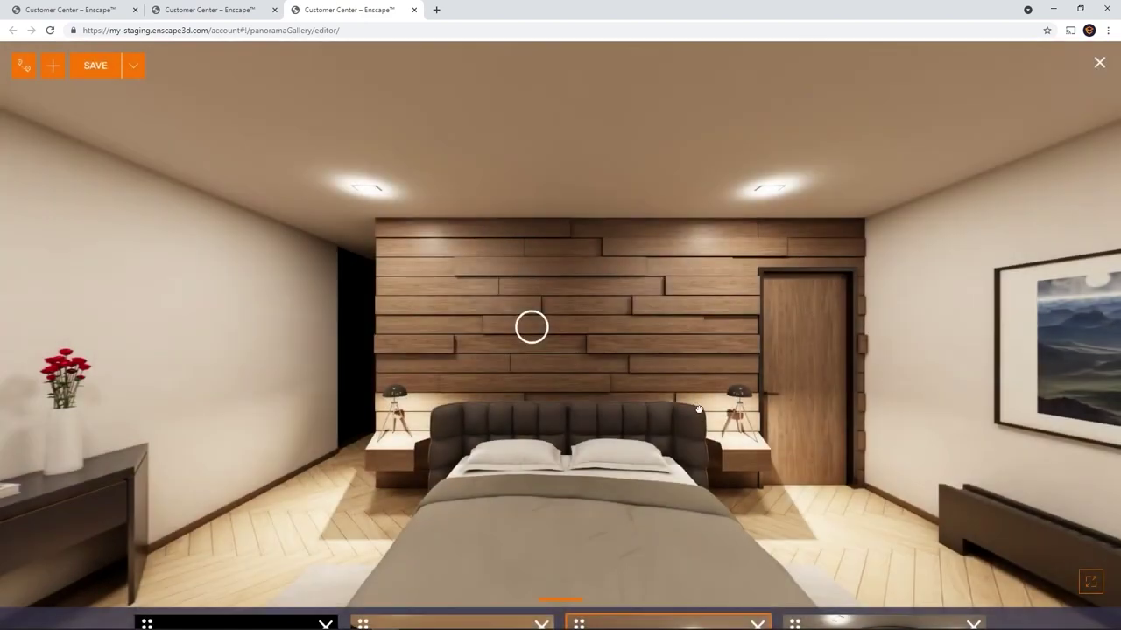
drag(698, 409, 195, 130)
drag(666, 149, 464, 90)
click(674, 250)
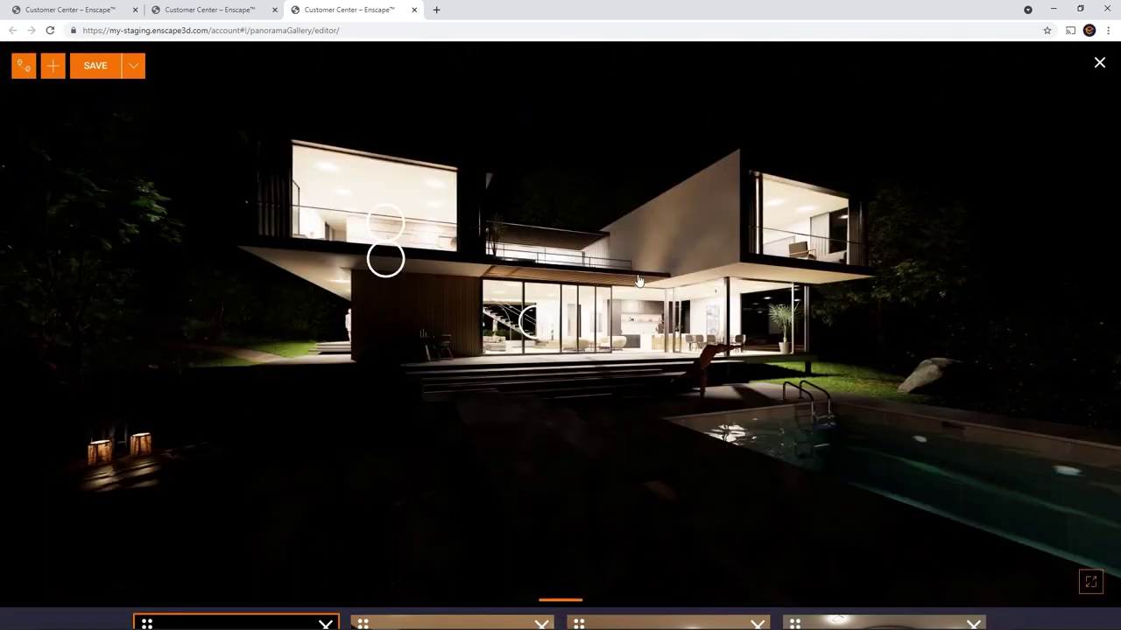
click(531, 322)
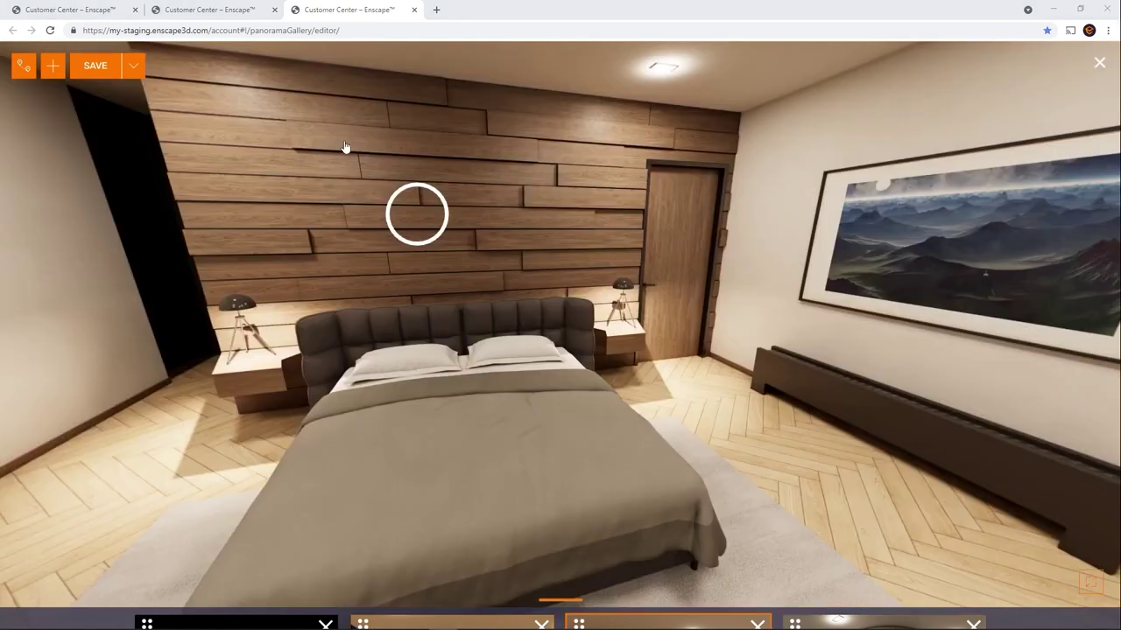
- Re-add the unchecked exterior terrace panorama from the SampleProject_Villa_2_7_animatedTrees folder
click(53, 66)
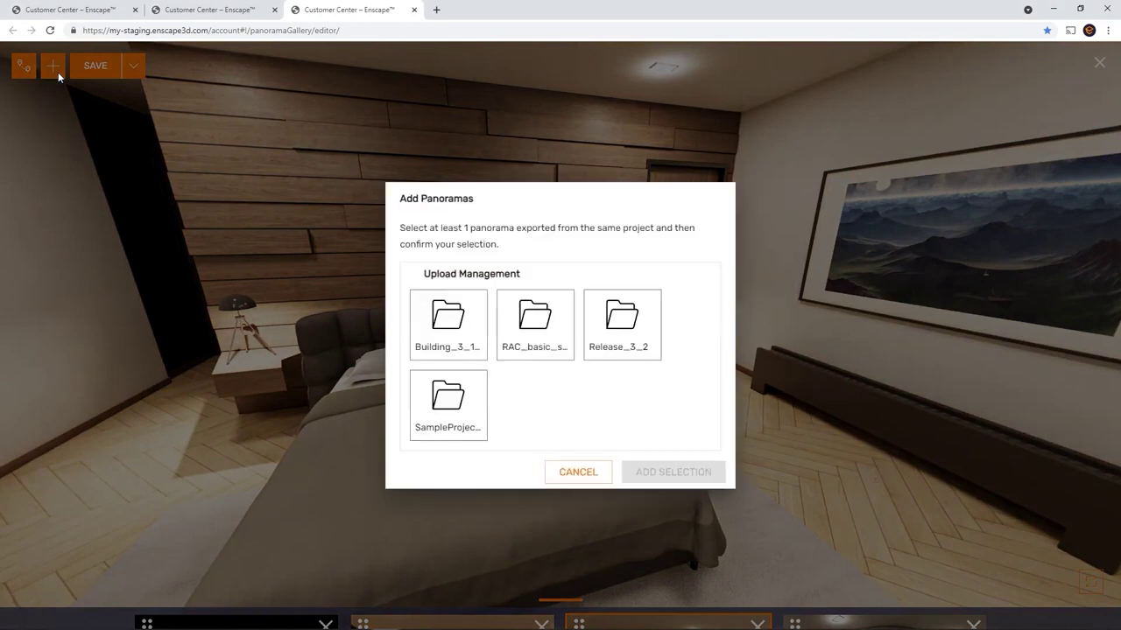
click(444, 427)
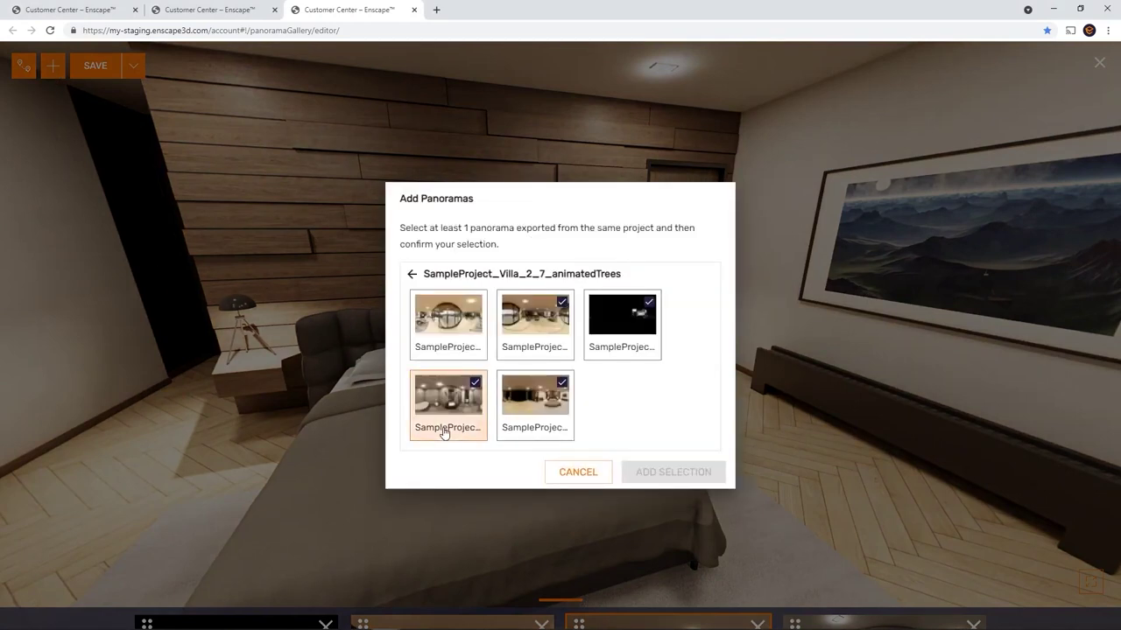
click(444, 344)
click(672, 477)
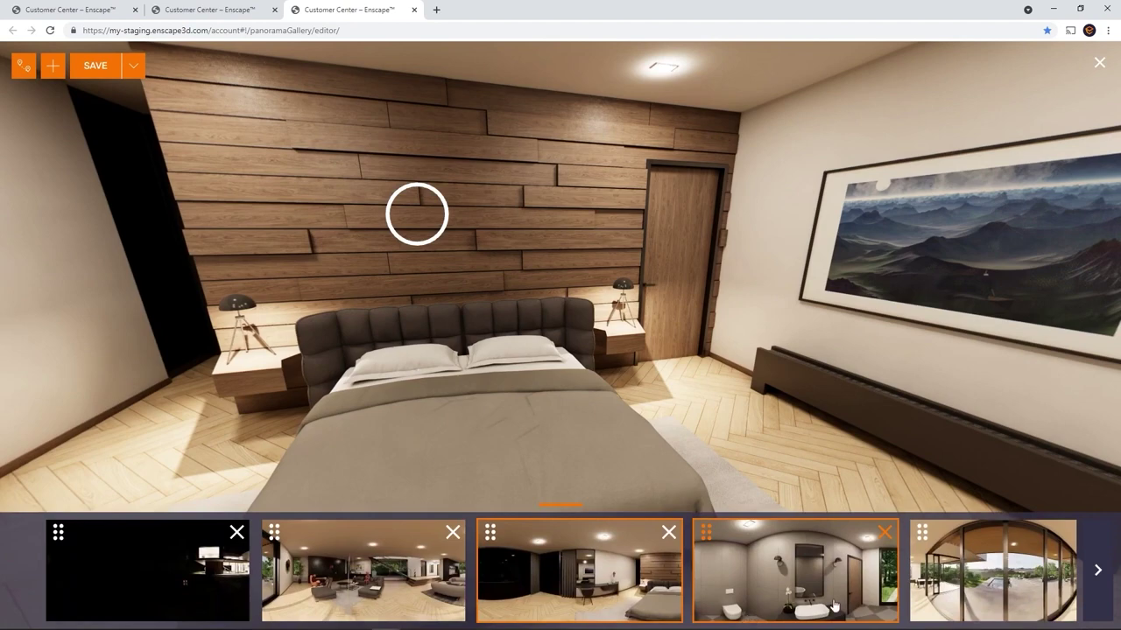
click(928, 534)
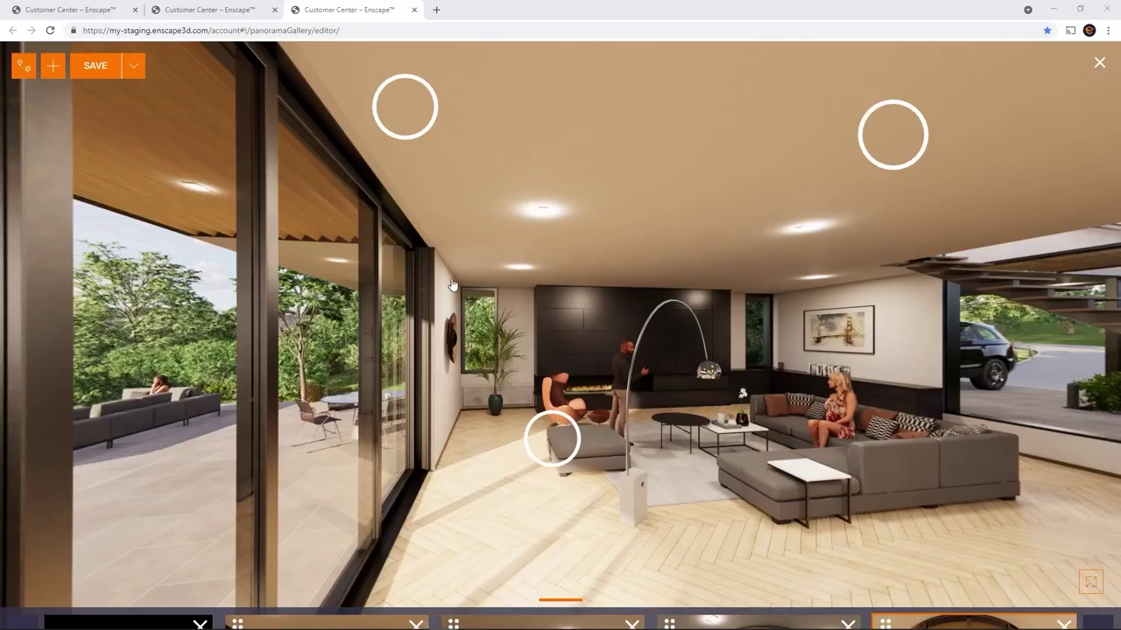
- Save the panorama gallery under the name 'Test' and close the editor
click(98, 67)
text(Test)
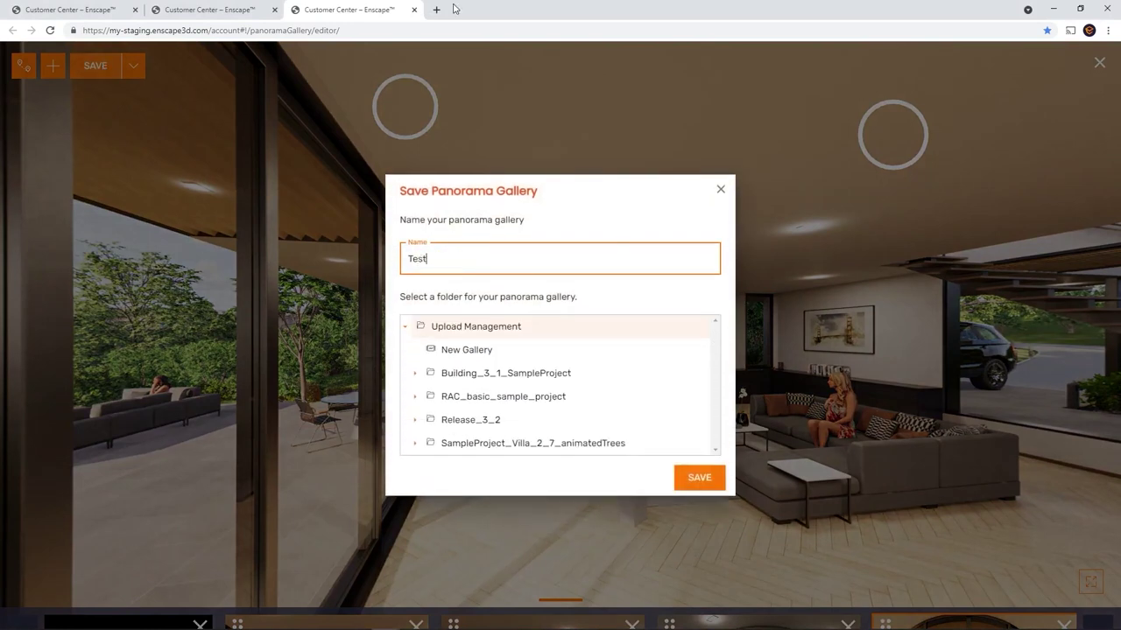
click(705, 477)
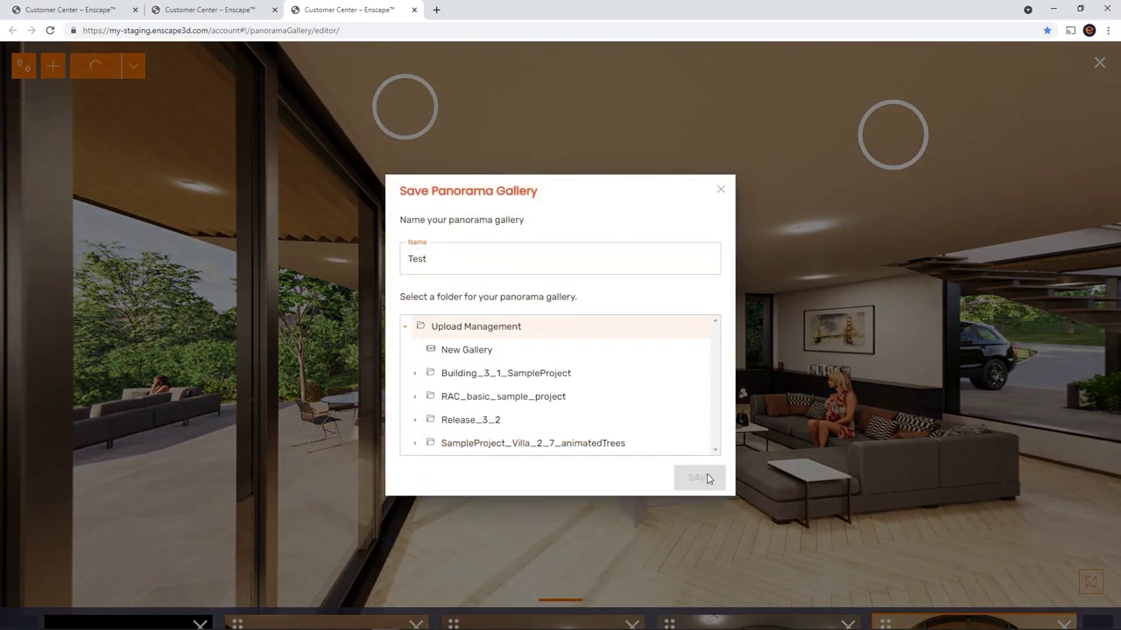
click(700, 477)
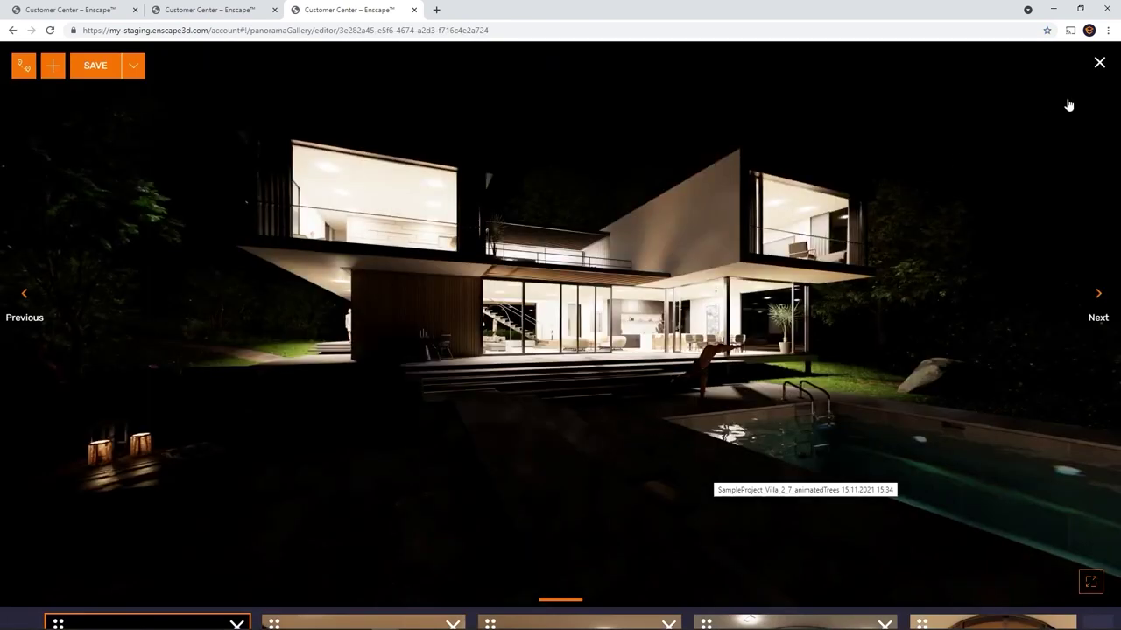
click(1099, 66)
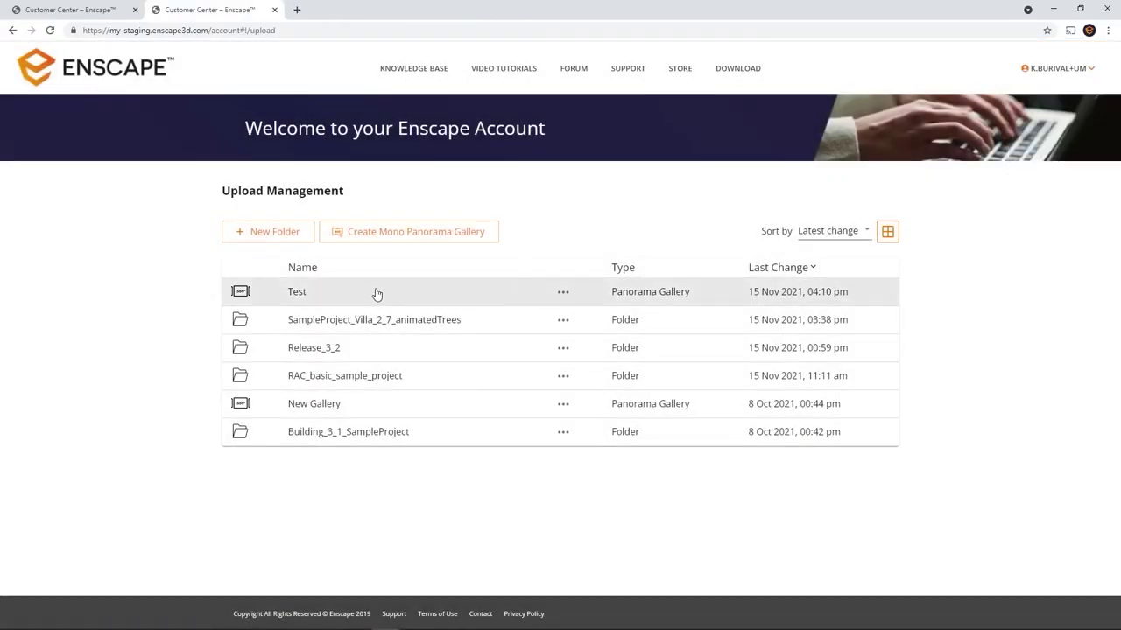
- Preview the Test gallery, then copy its share link from Share Options
click(293, 293)
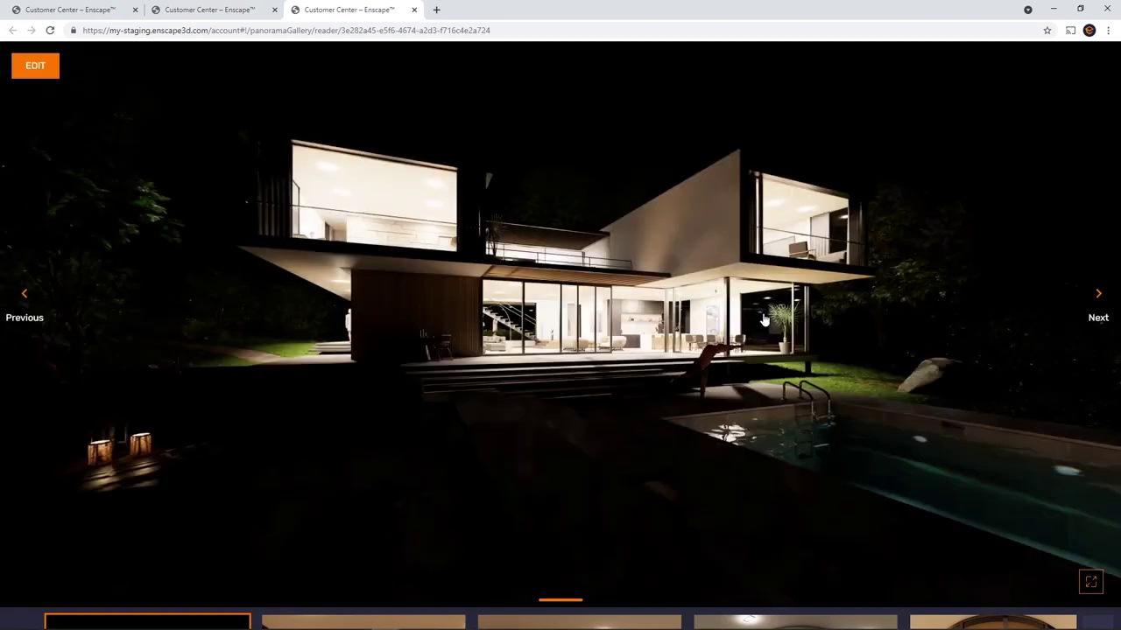
key(ctrl+w)
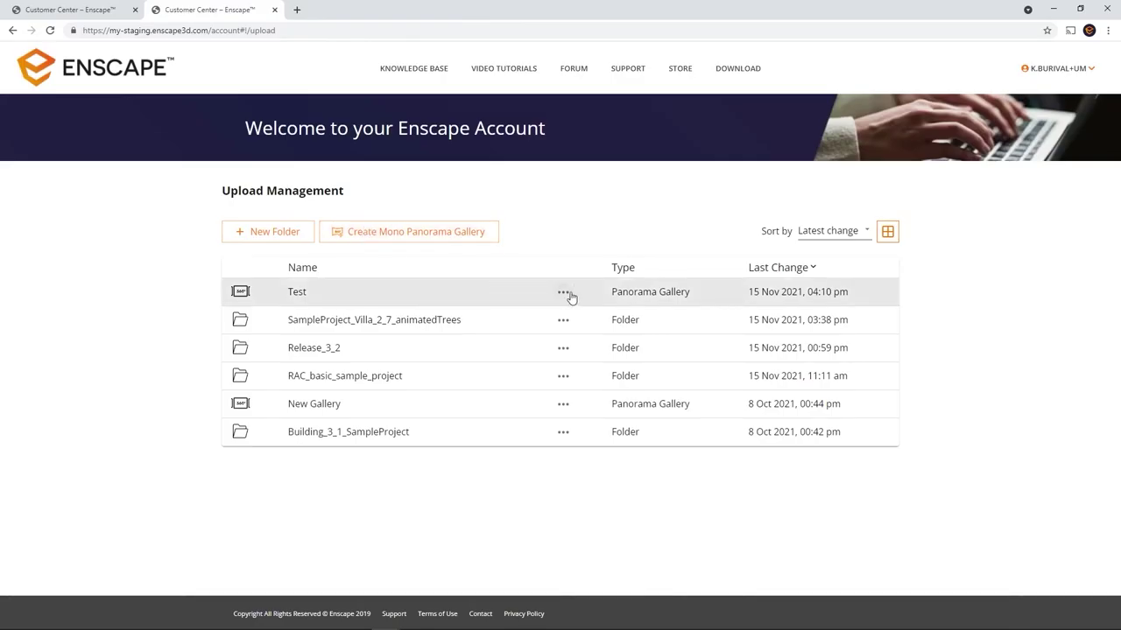
click(565, 292)
click(580, 296)
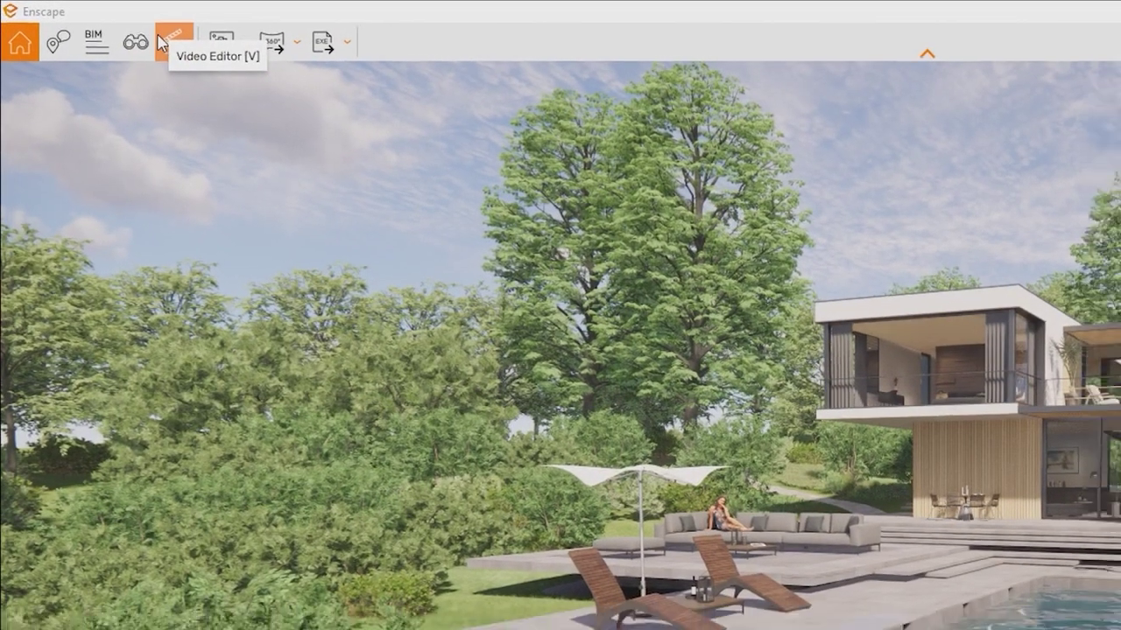
- Open the Video Editor beside the Help panel, set to its Video Editor guidance on keyframes and paths
click(164, 43)
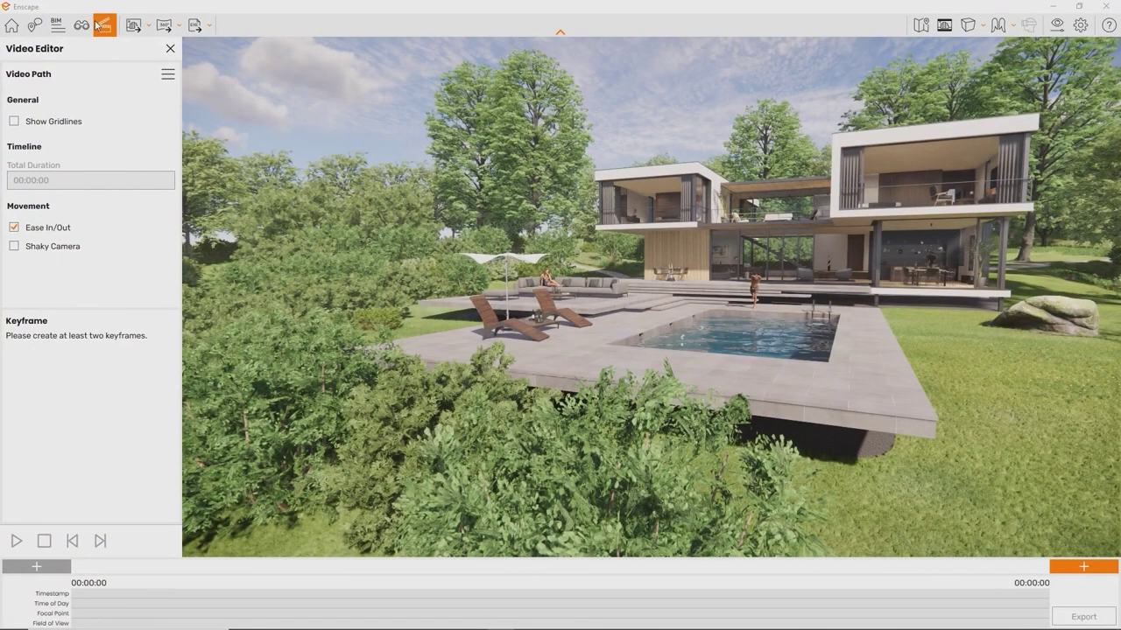
click(1105, 33)
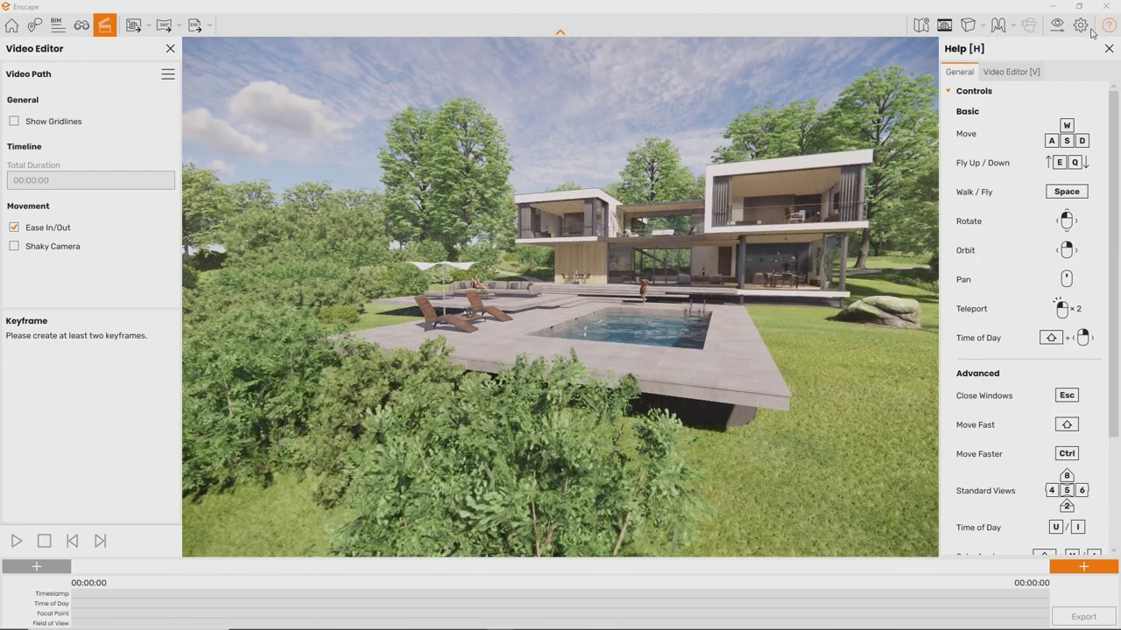
click(1014, 71)
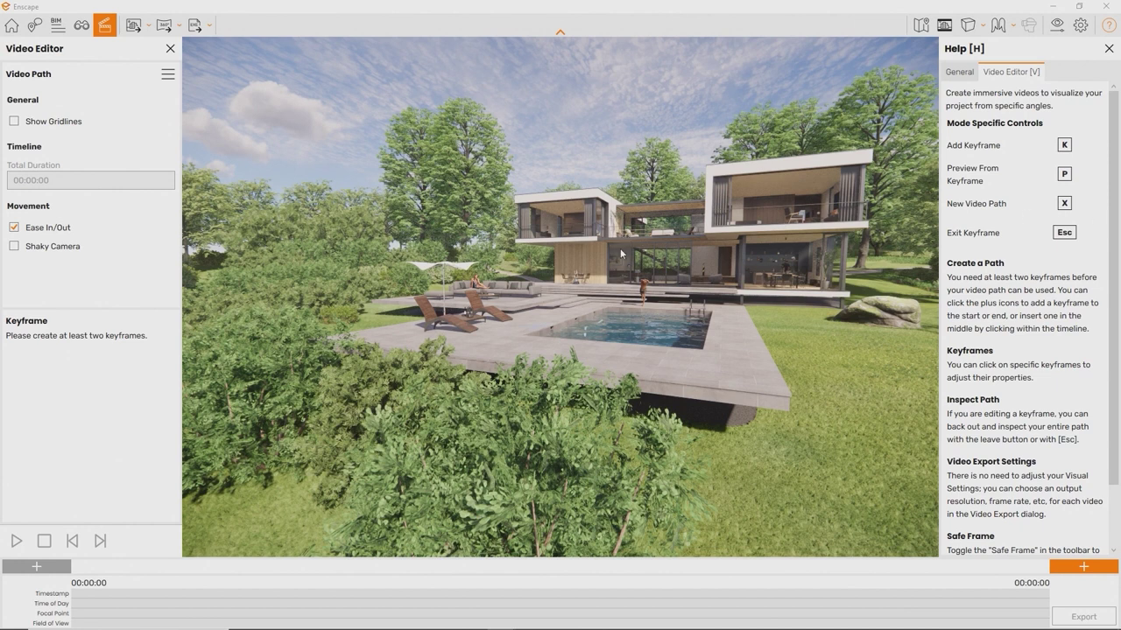
mouse_move(541, 623)
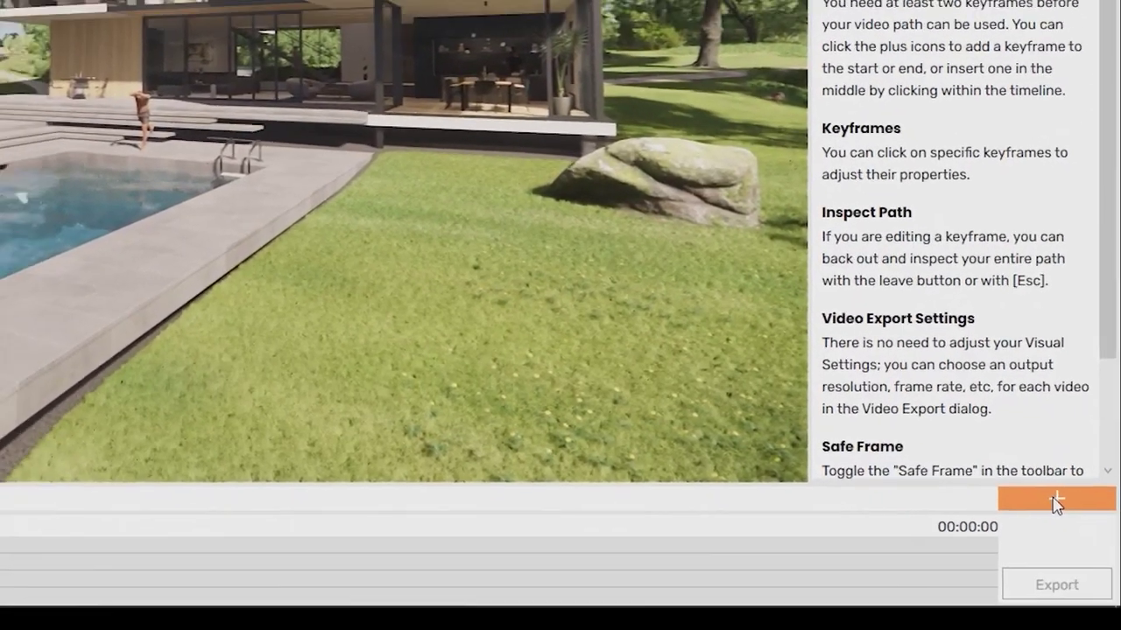
- Start a new video path and add keyframes from successive camera positions with K
click(1053, 491)
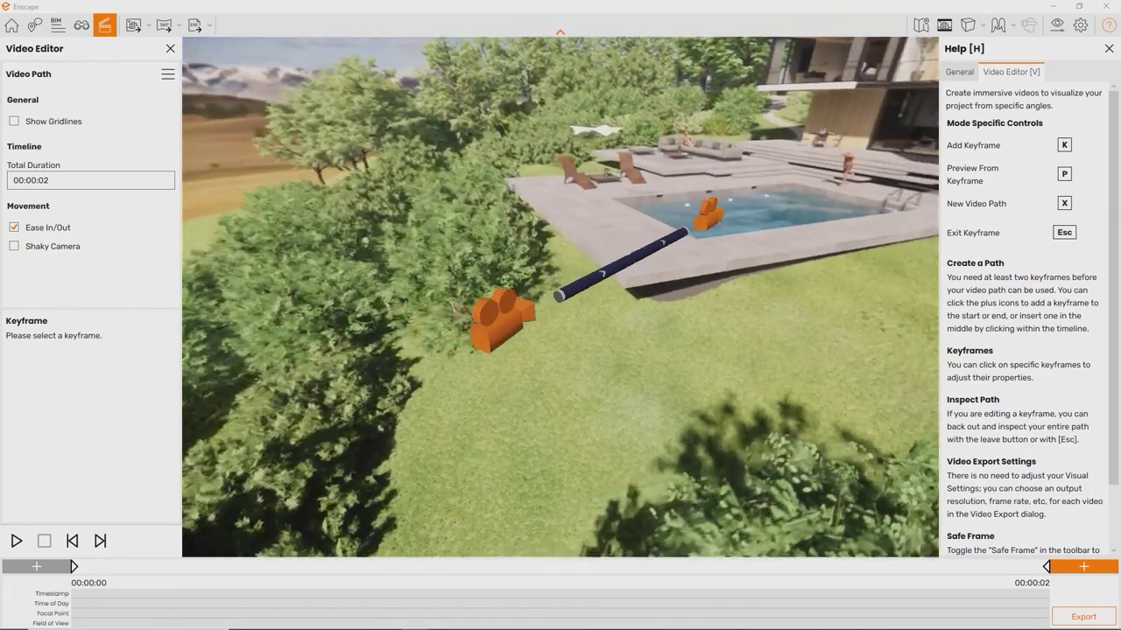
key(x)
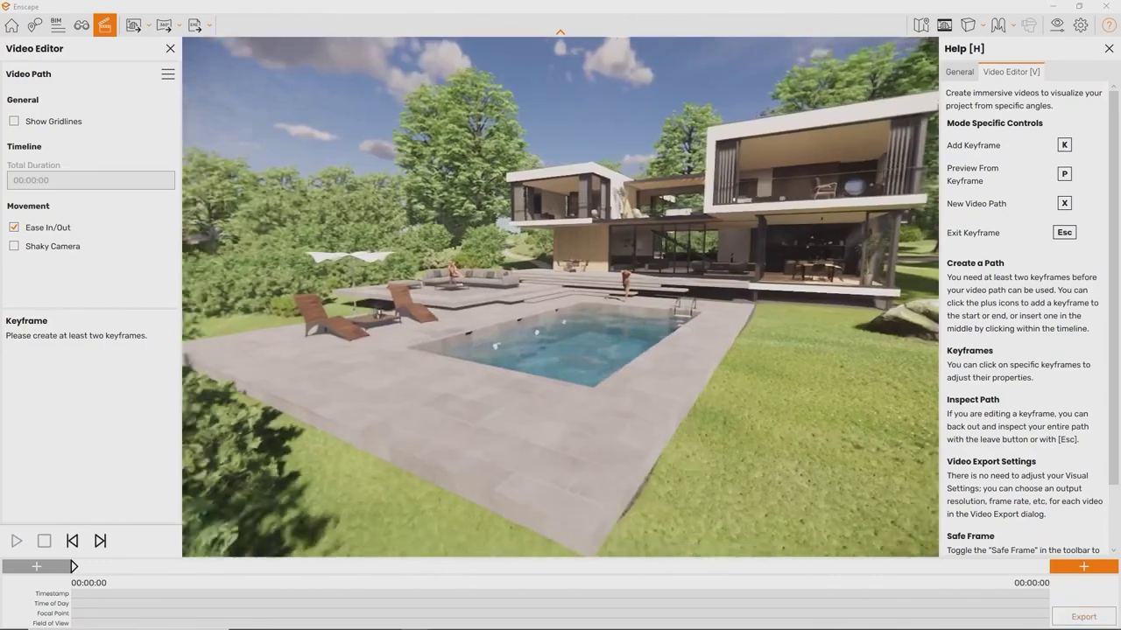
key(k)
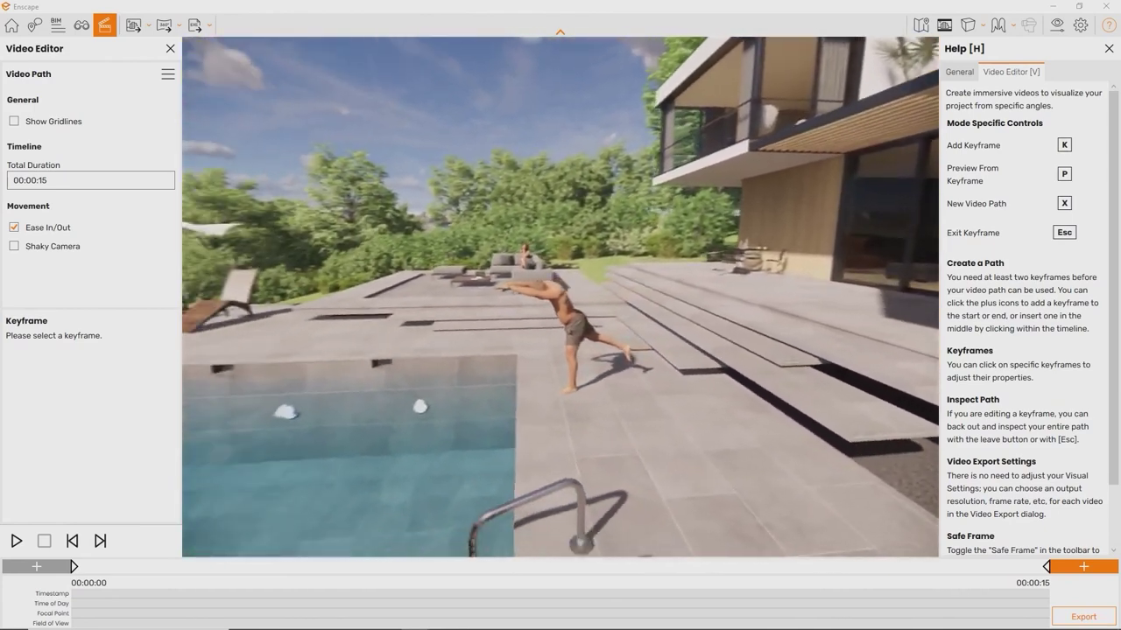
key(k)
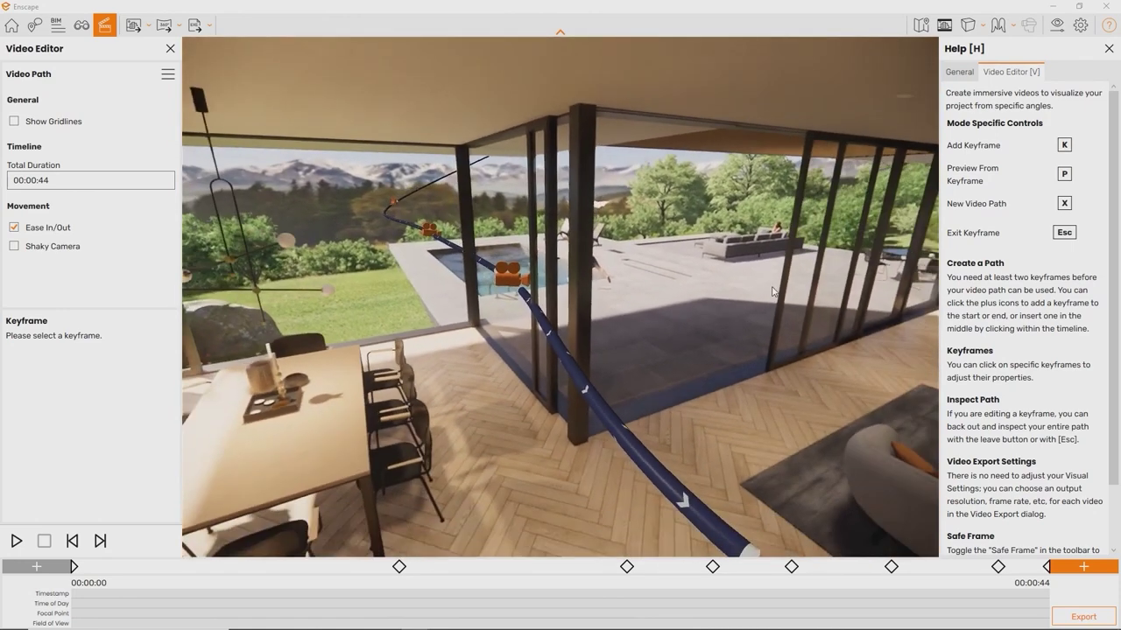
- Insert keyframe 5 partway along the path and update it to the current camera view
click(598, 396)
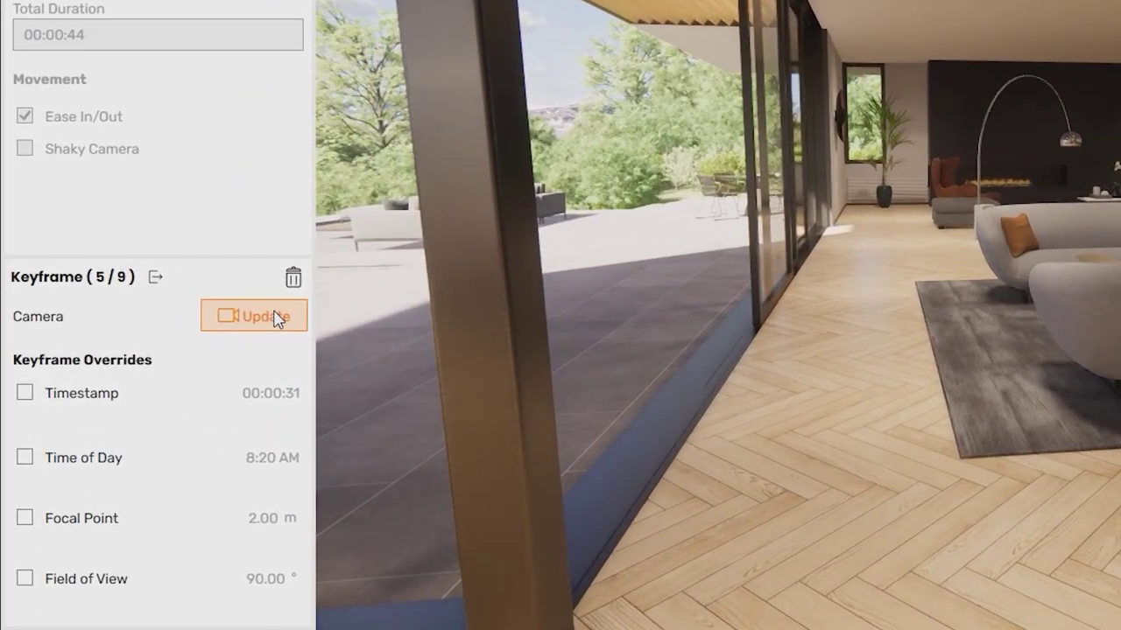
click(223, 334)
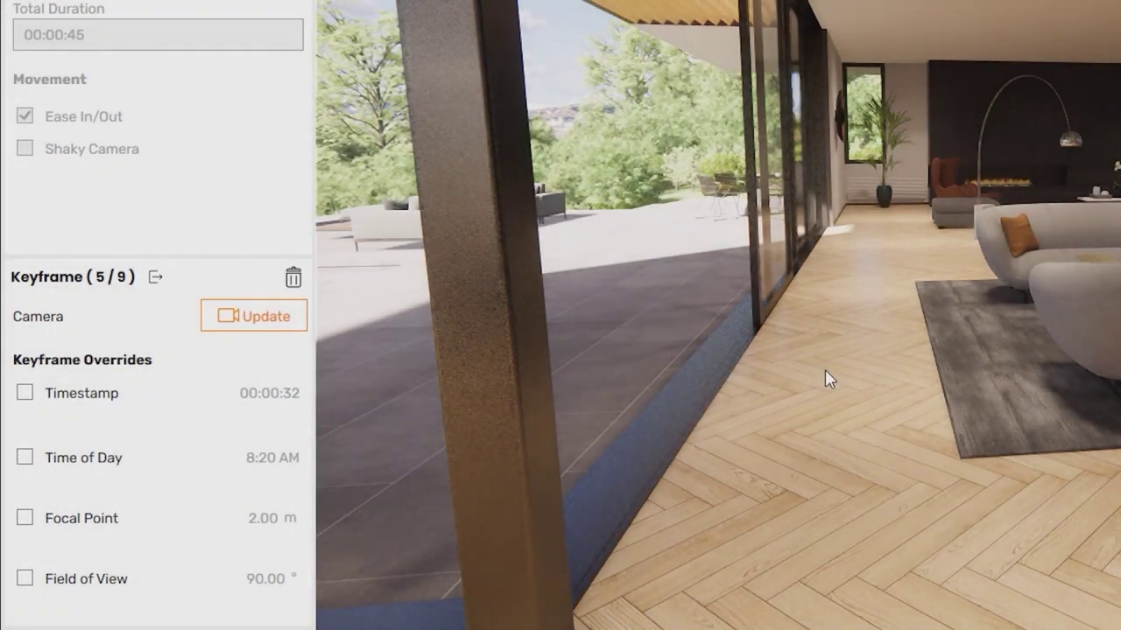
click(825, 372)
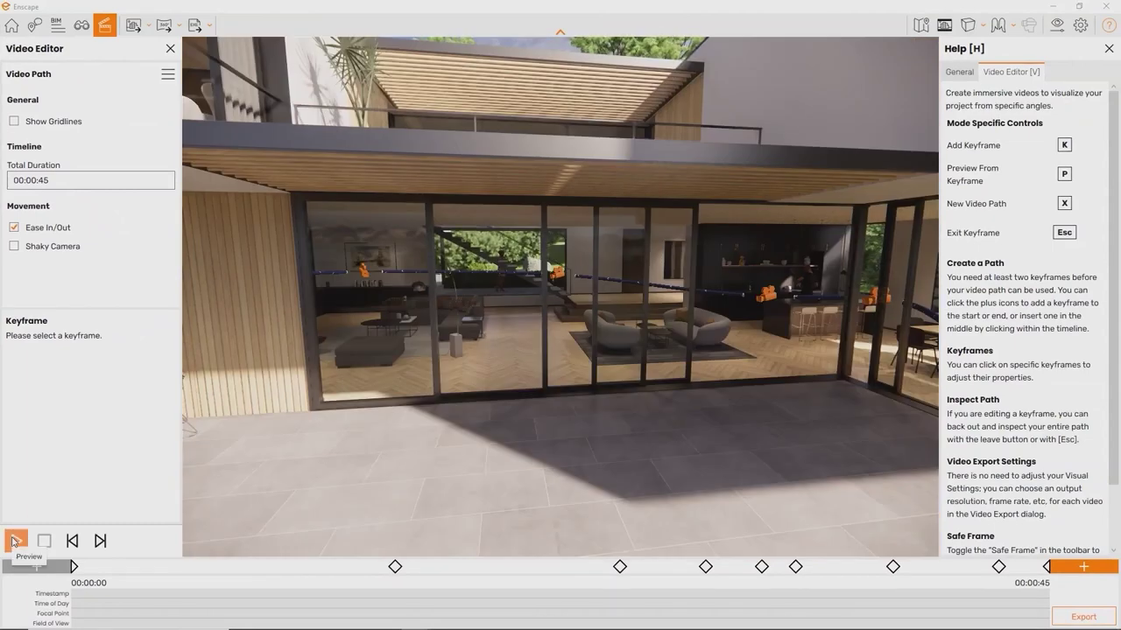
- Preview the camera path, then export it as a Full HD, 30 fps MP4 to the Desktop
click(14, 542)
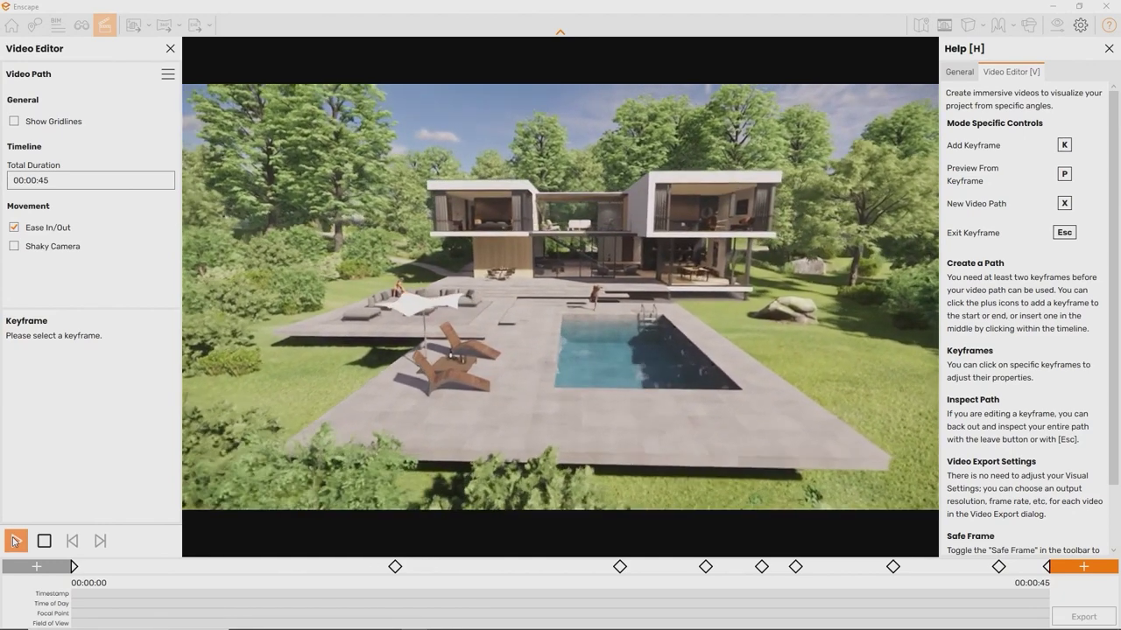
click(15, 542)
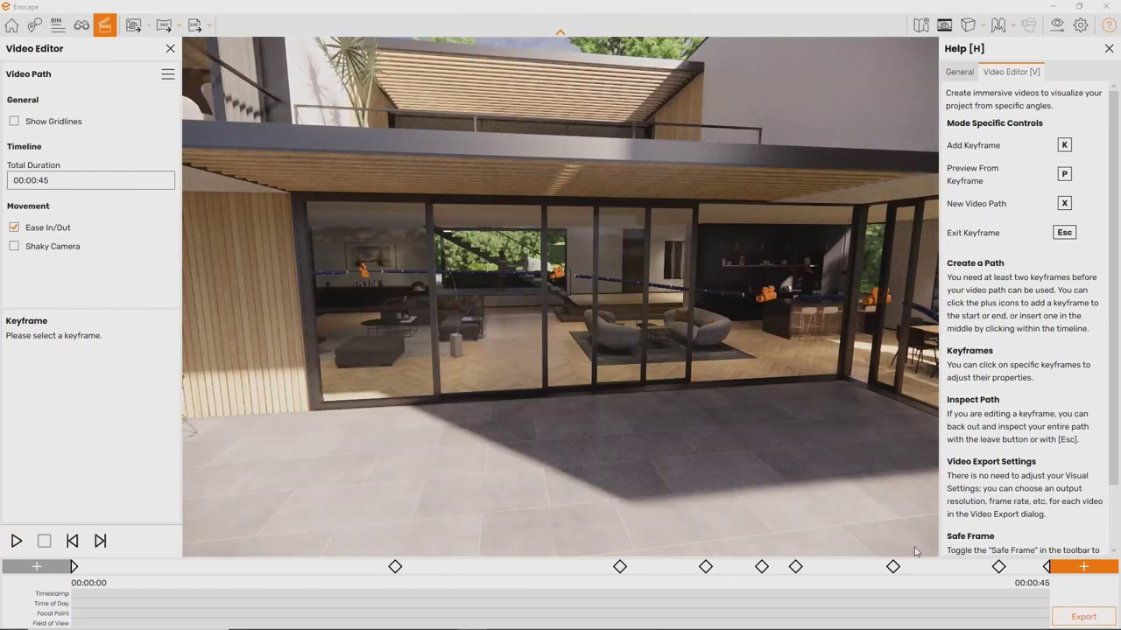
click(1083, 617)
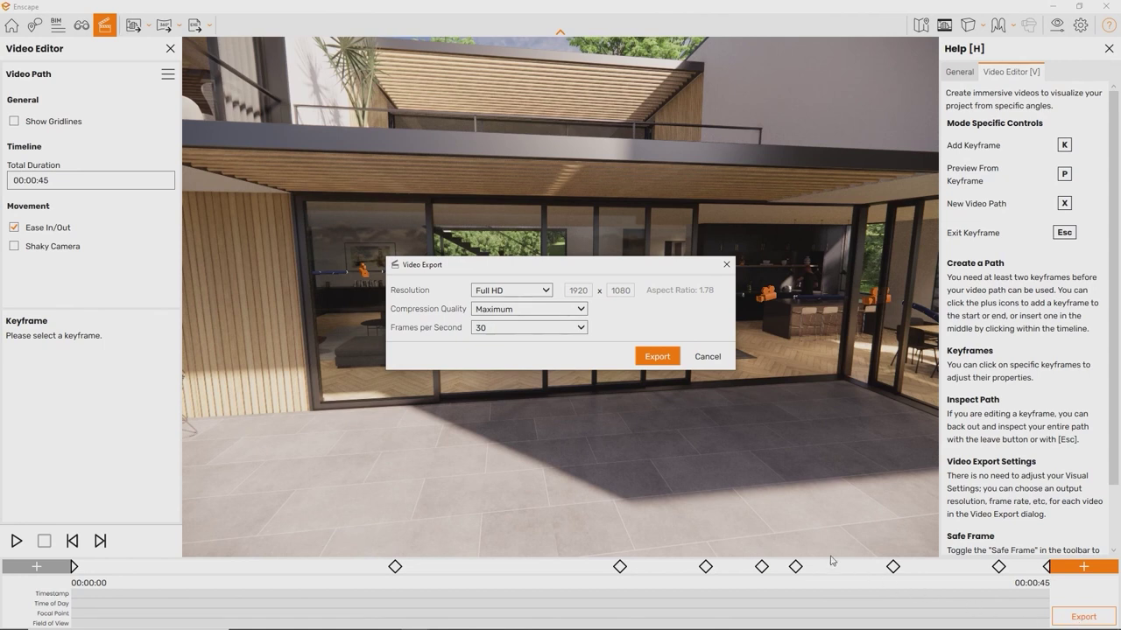
click(657, 357)
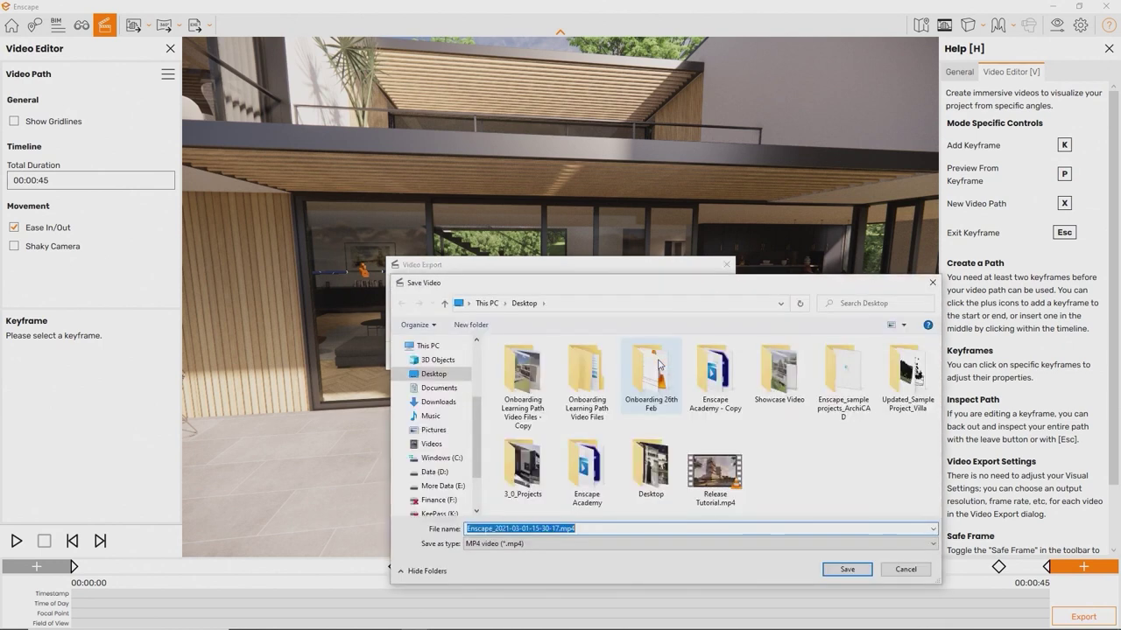
key(Return)
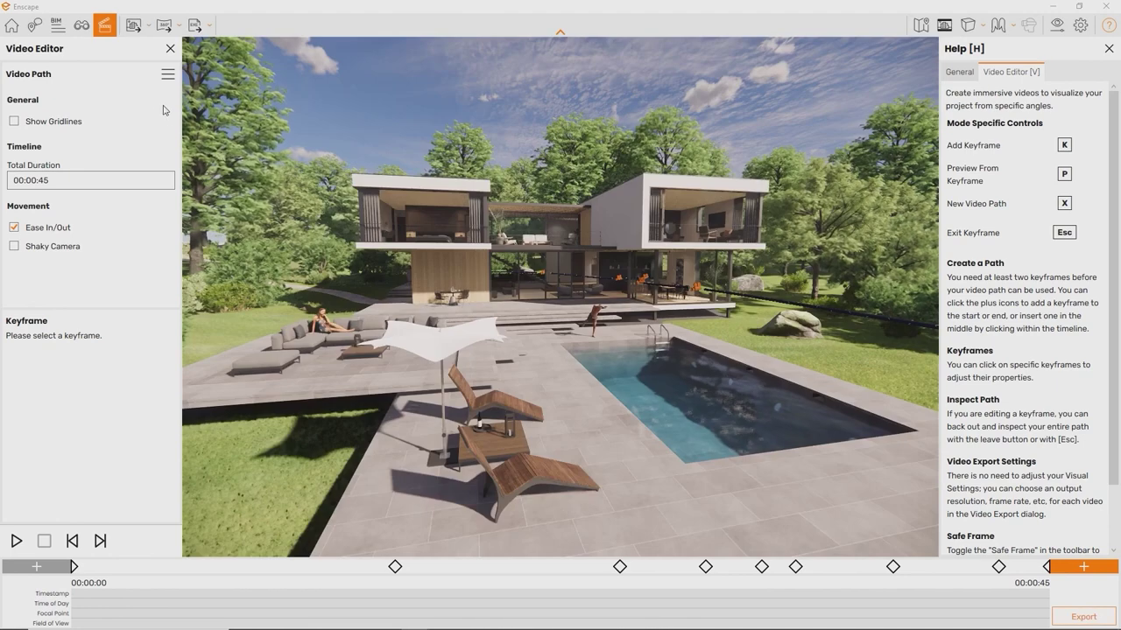
click(167, 75)
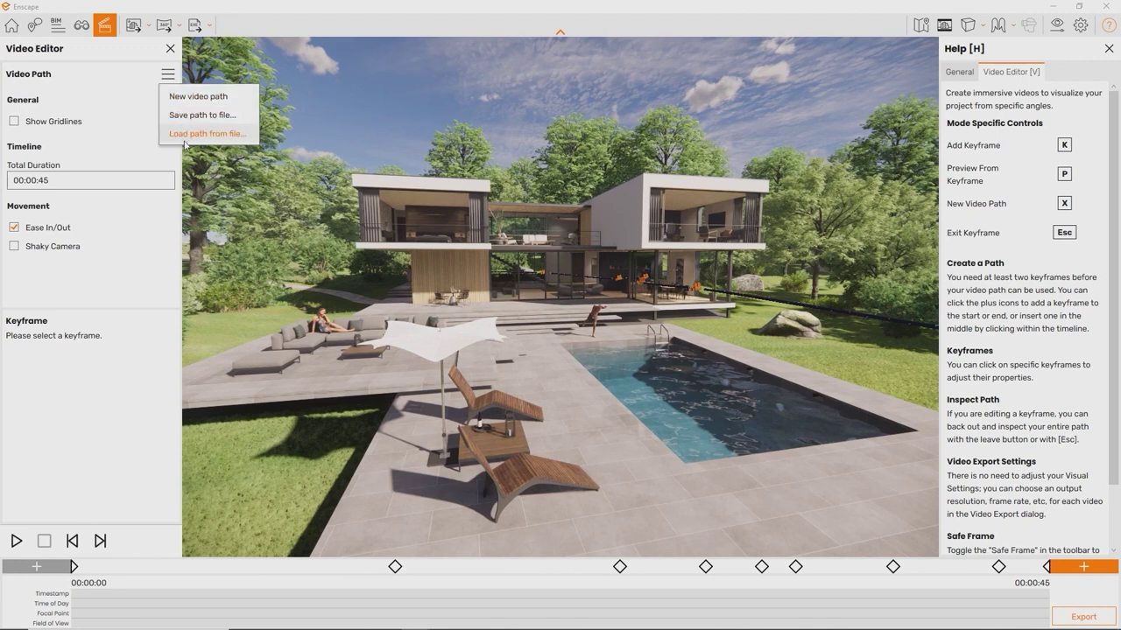
click(123, 122)
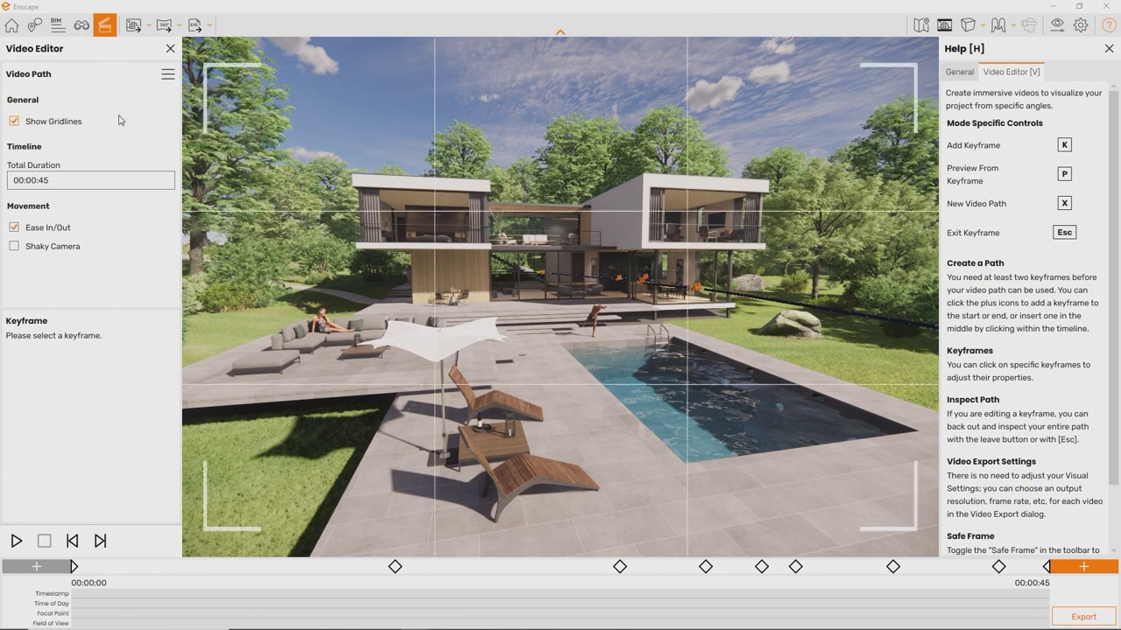
click(121, 120)
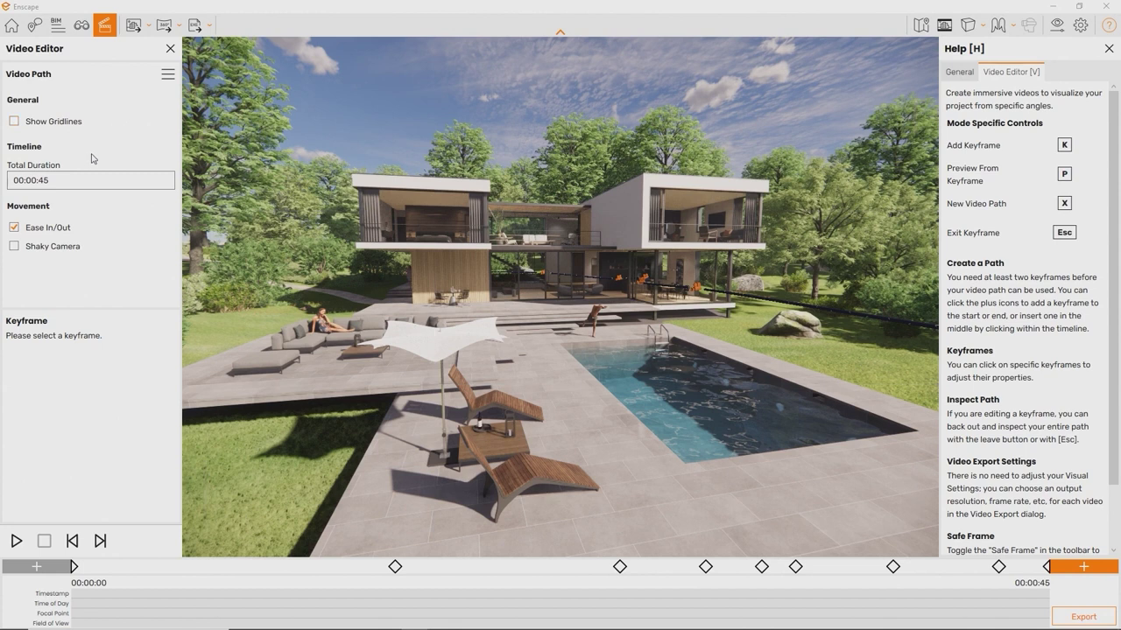
click(50, 180)
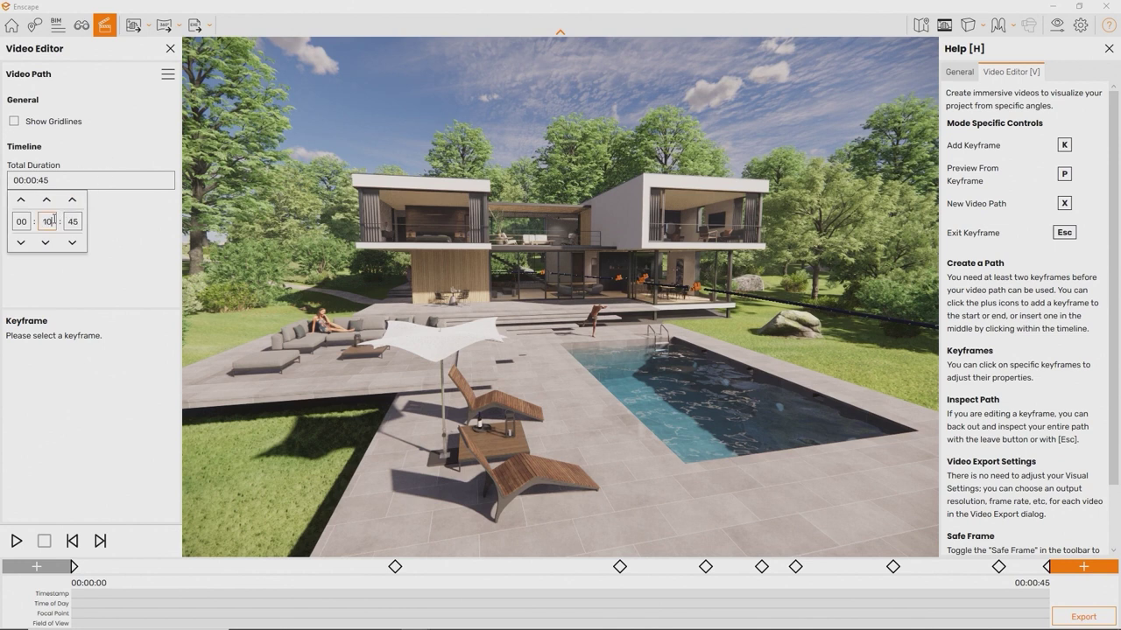
text(0)
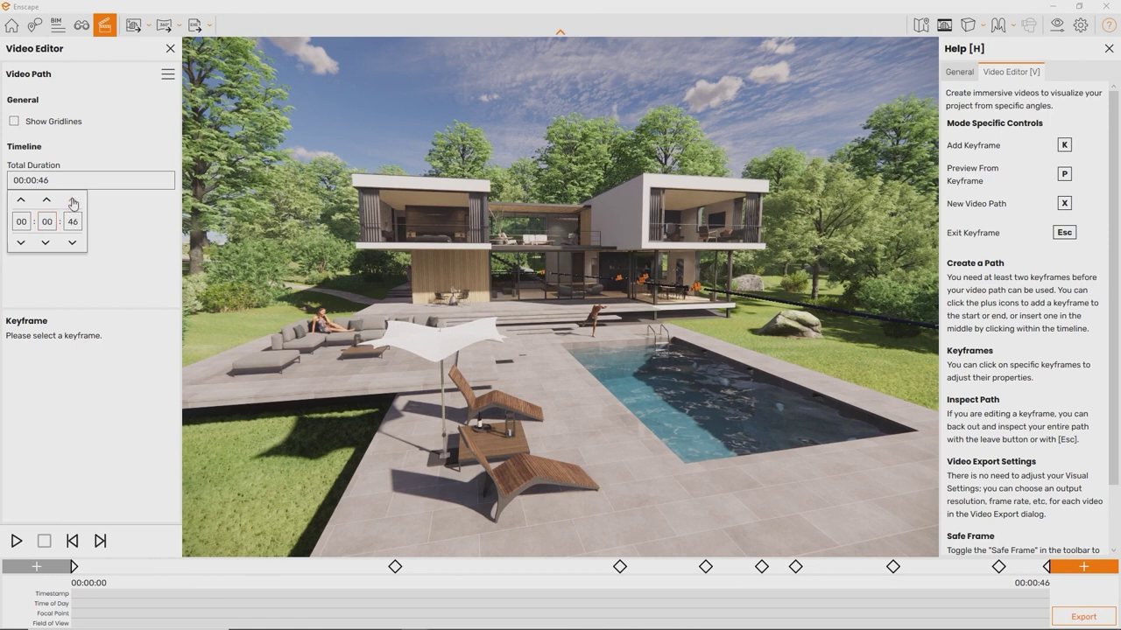
click(75, 243)
click(73, 201)
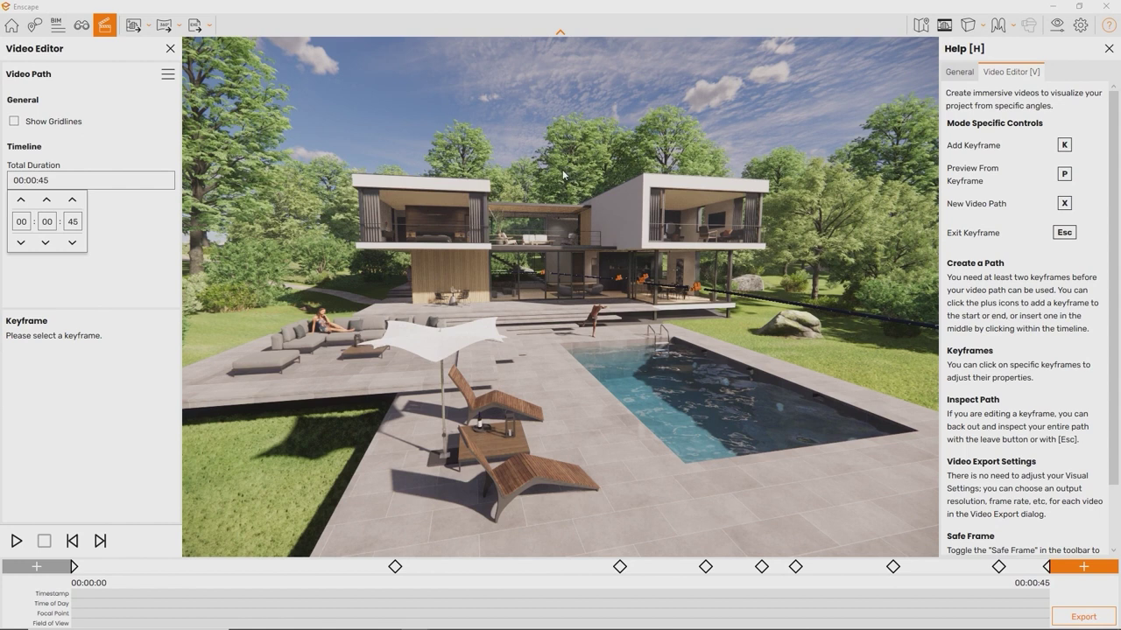
click(167, 248)
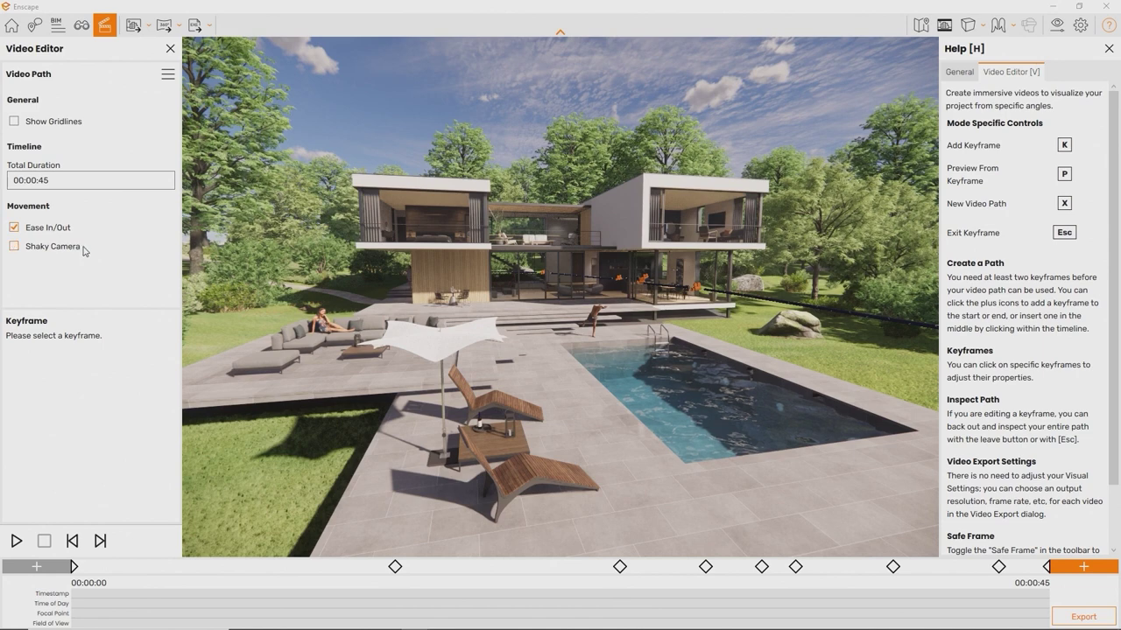
- Preview the shaky-camera flythrough with P, then select the first keyframe and exit it
key(p)
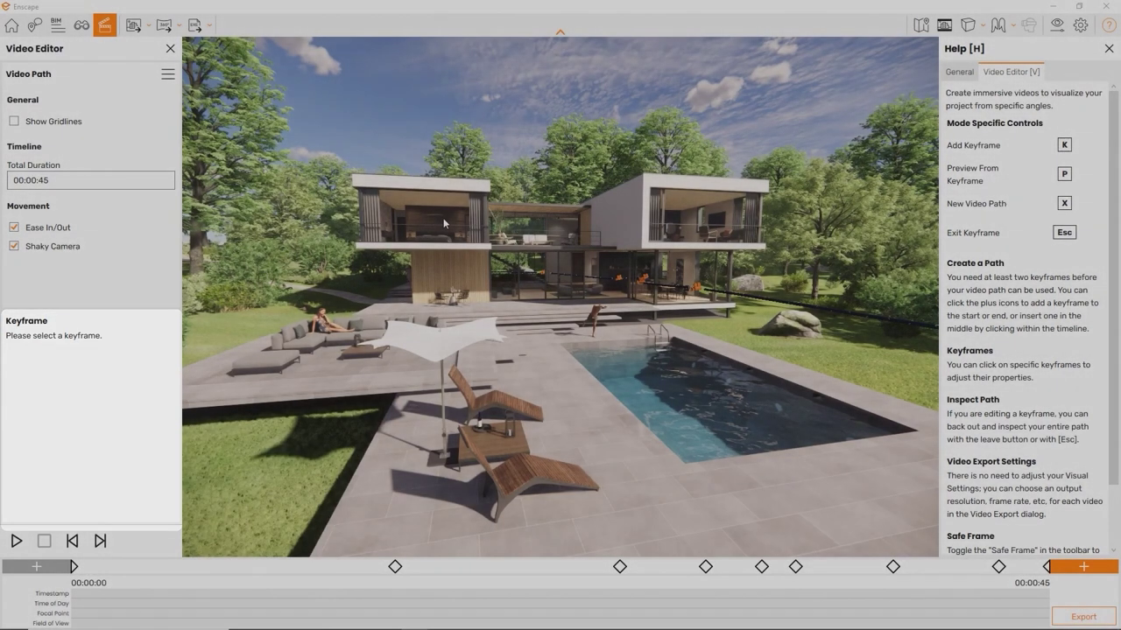
click(73, 567)
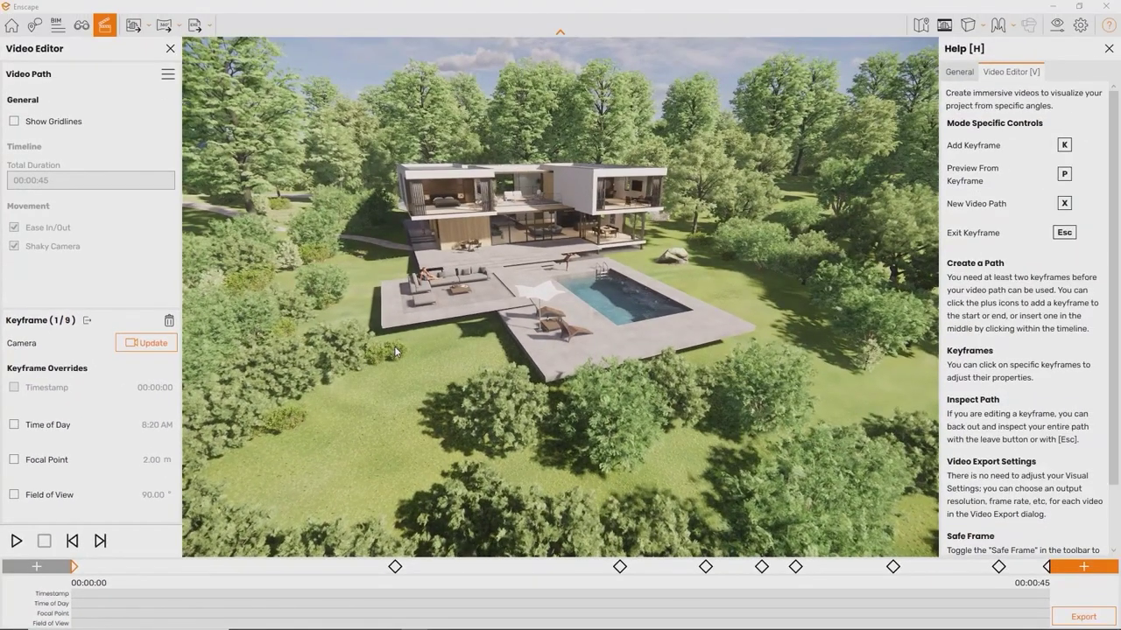
key(Escape)
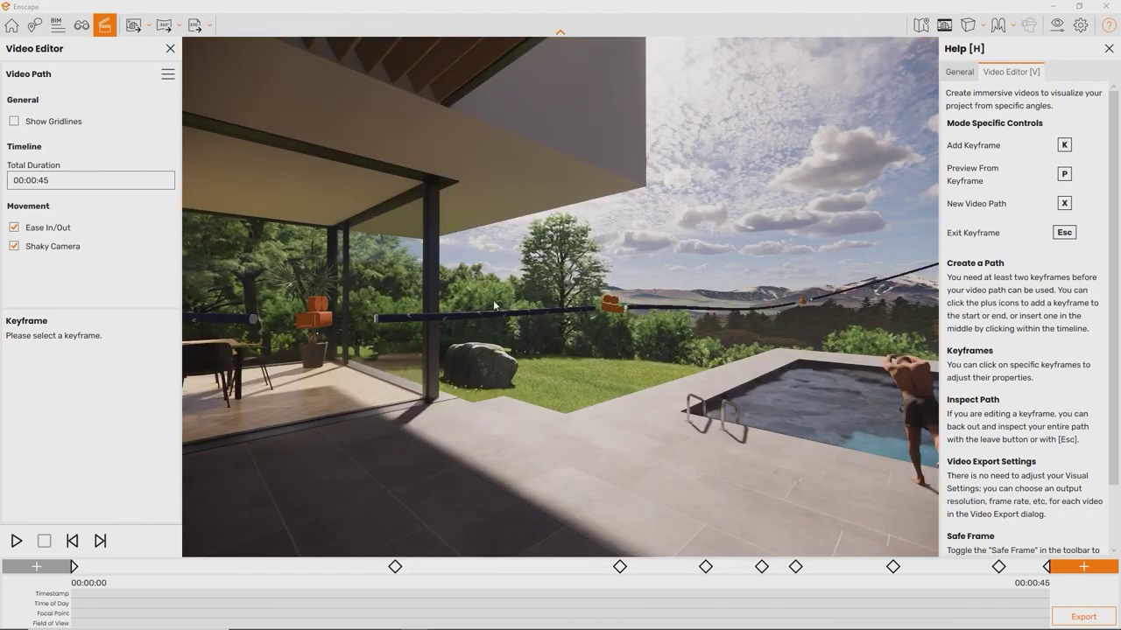
- Give keyframe 3 a fixed timestamp of 00:00:10
click(614, 309)
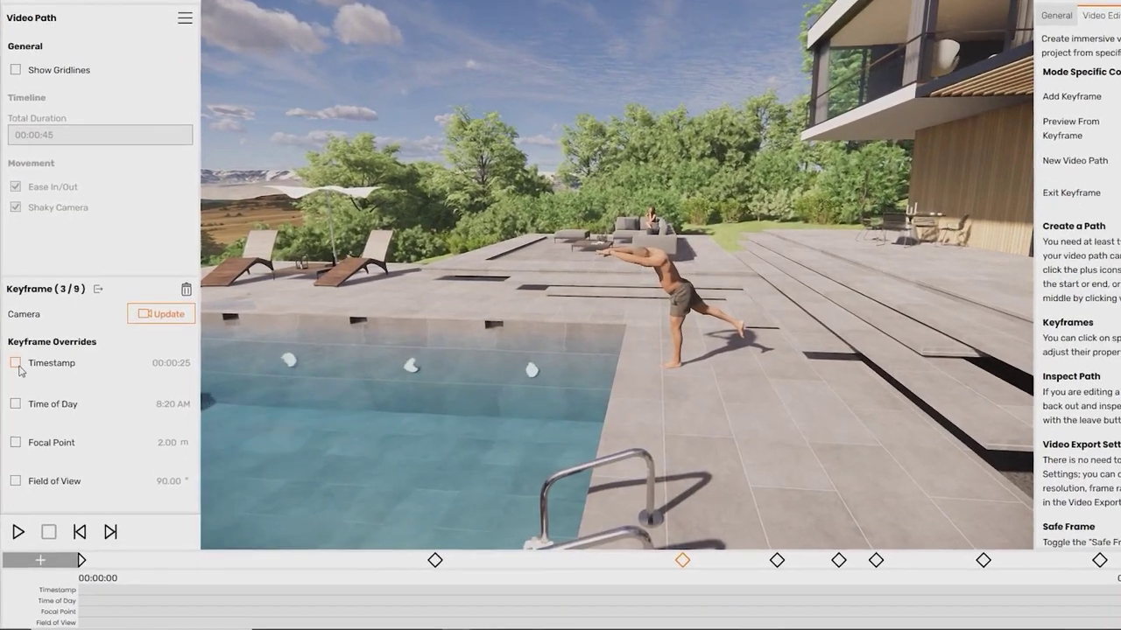
click(17, 364)
click(91, 380)
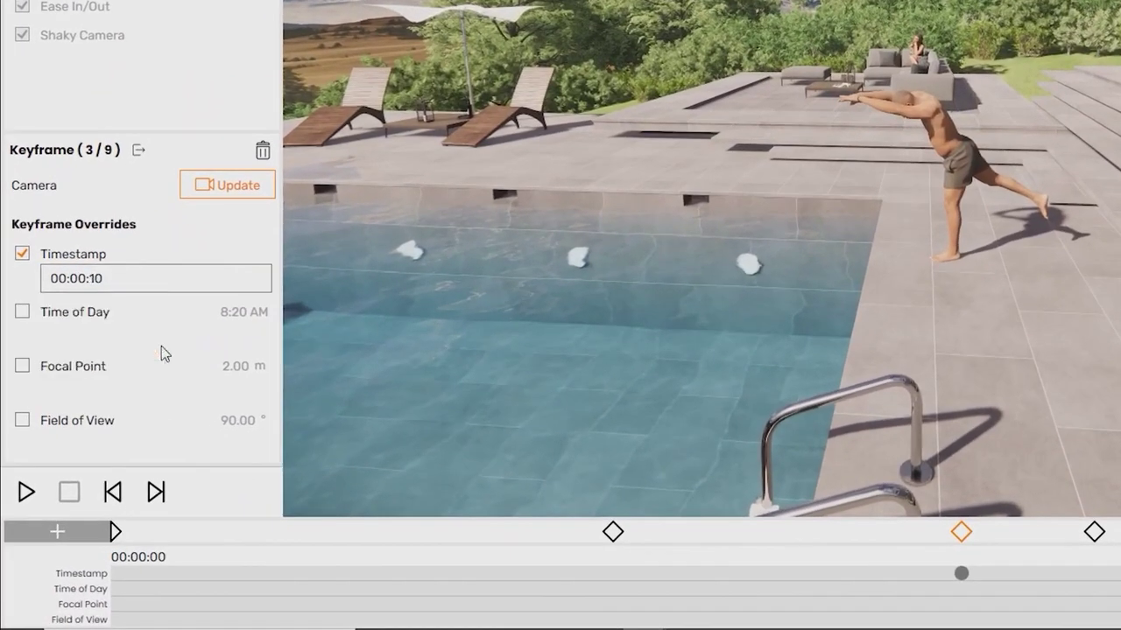
click(159, 358)
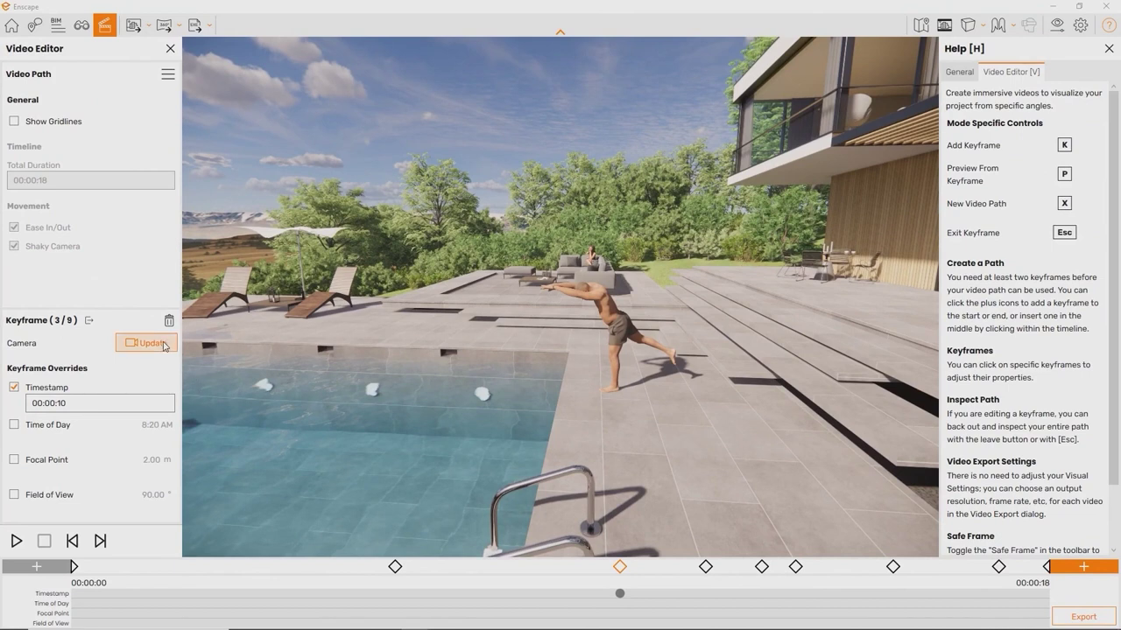
- Step to keyframe 6, pin it at 00:00:30, and preview the 59-second video
key(Escape)
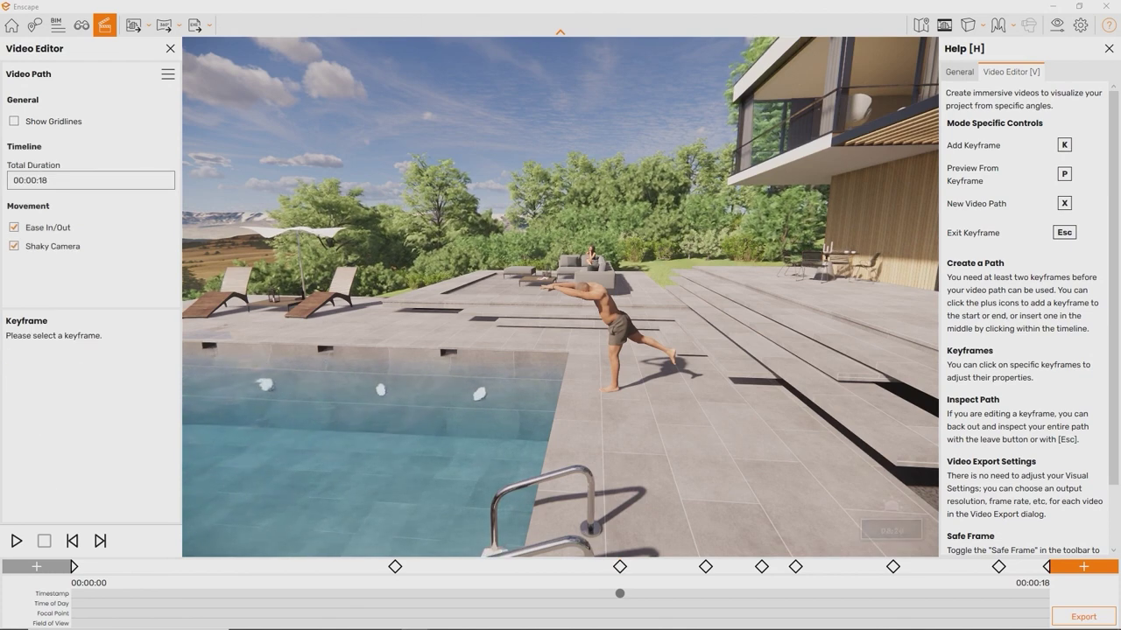
click(99, 541)
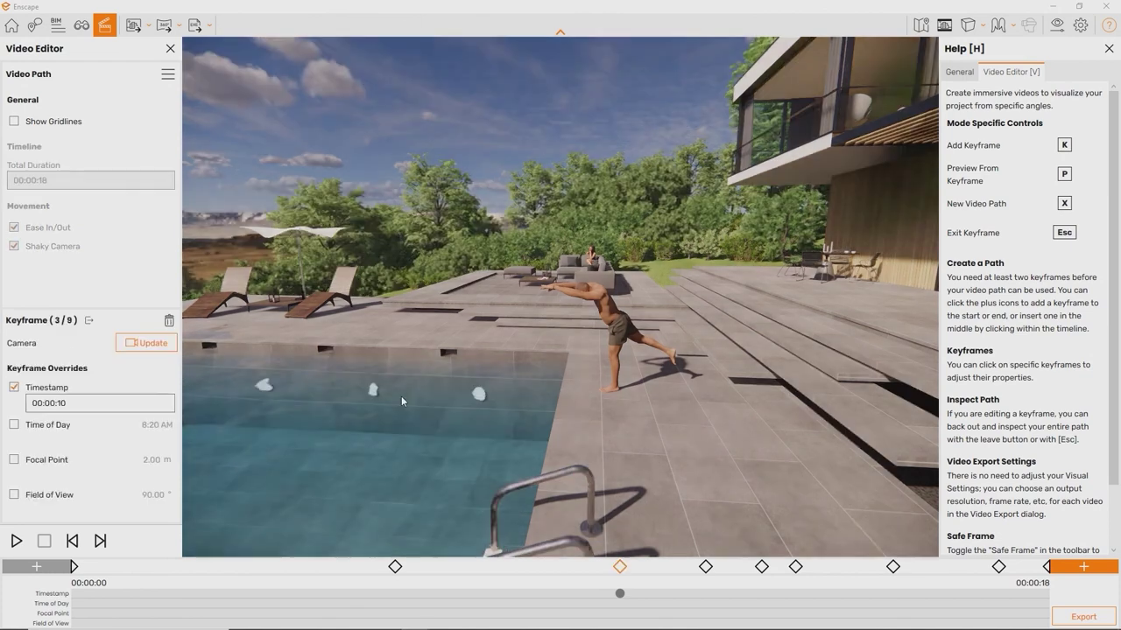
click(99, 541)
click(98, 541)
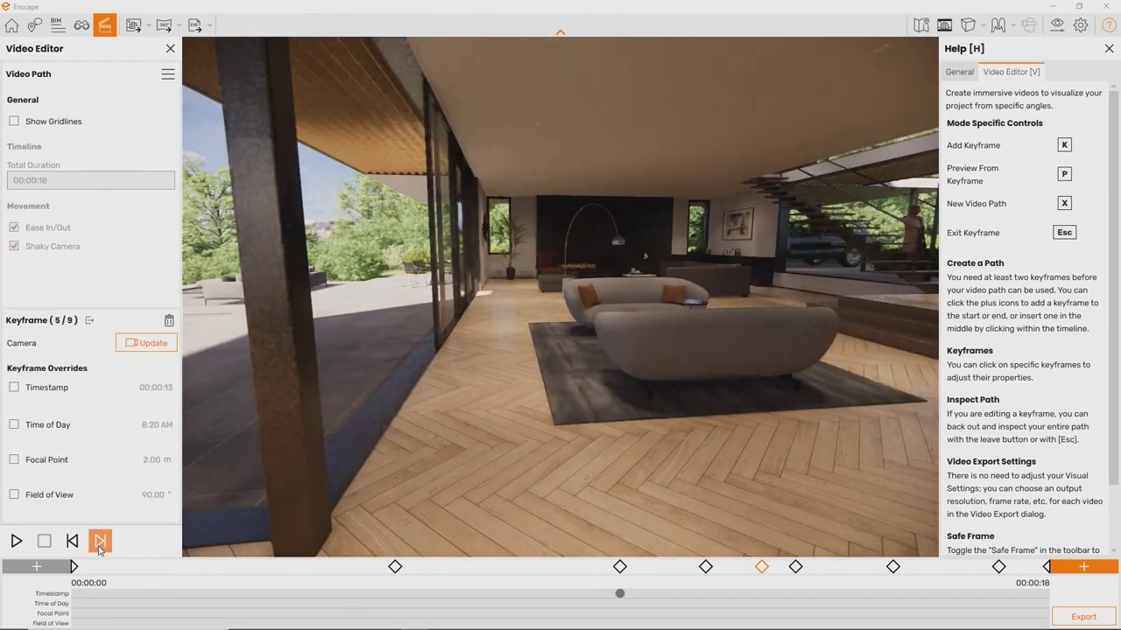
click(99, 541)
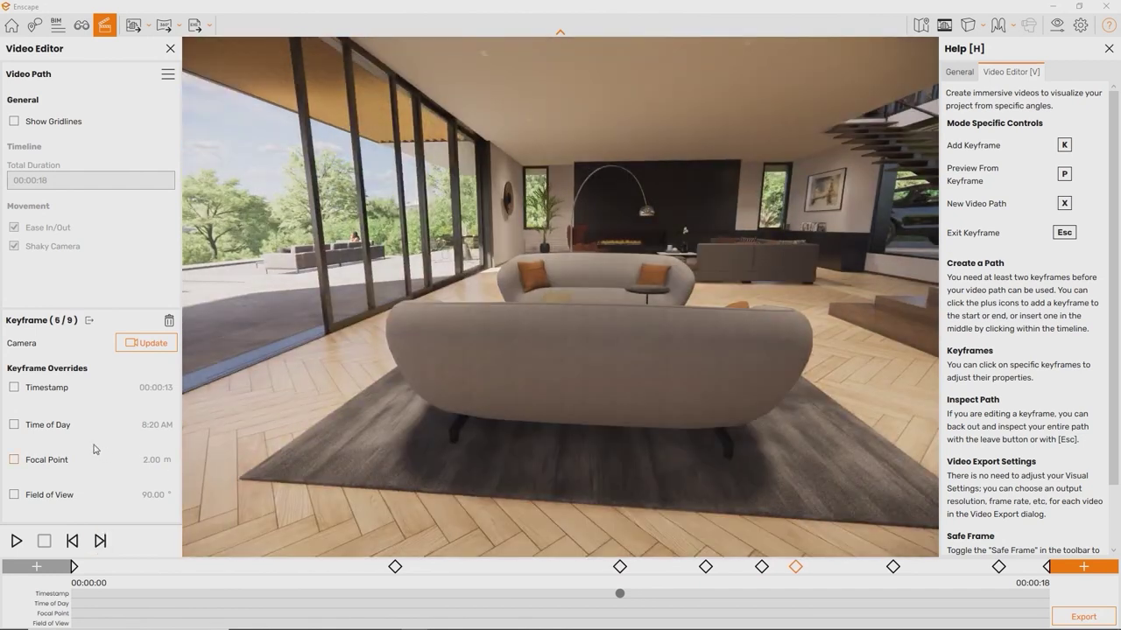
click(64, 403)
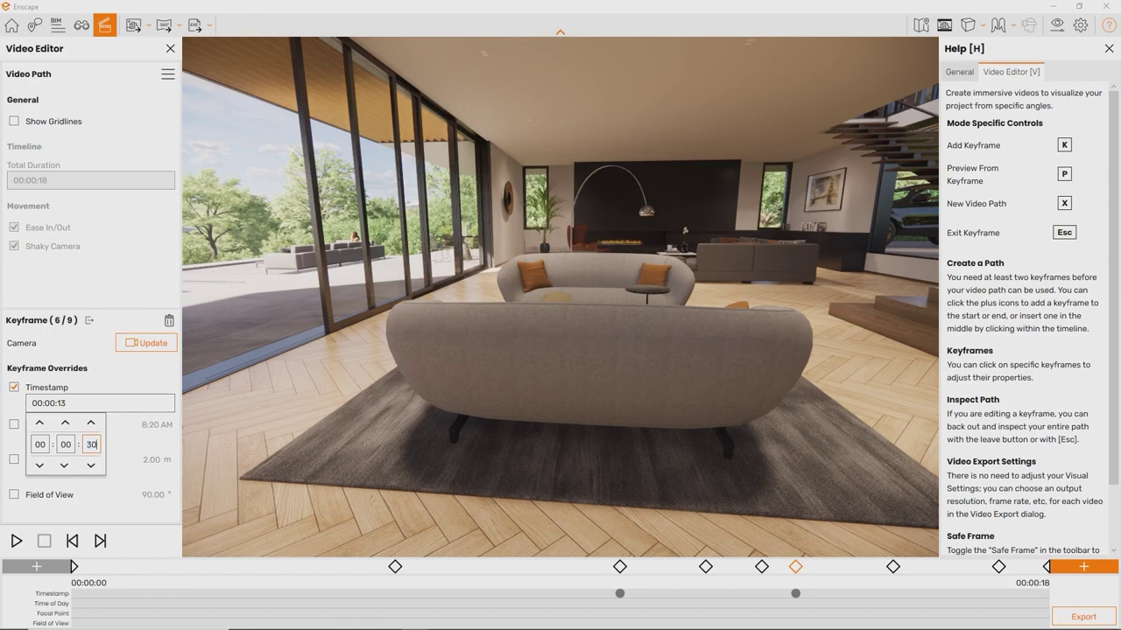
text(30)
key(Return)
key(space)
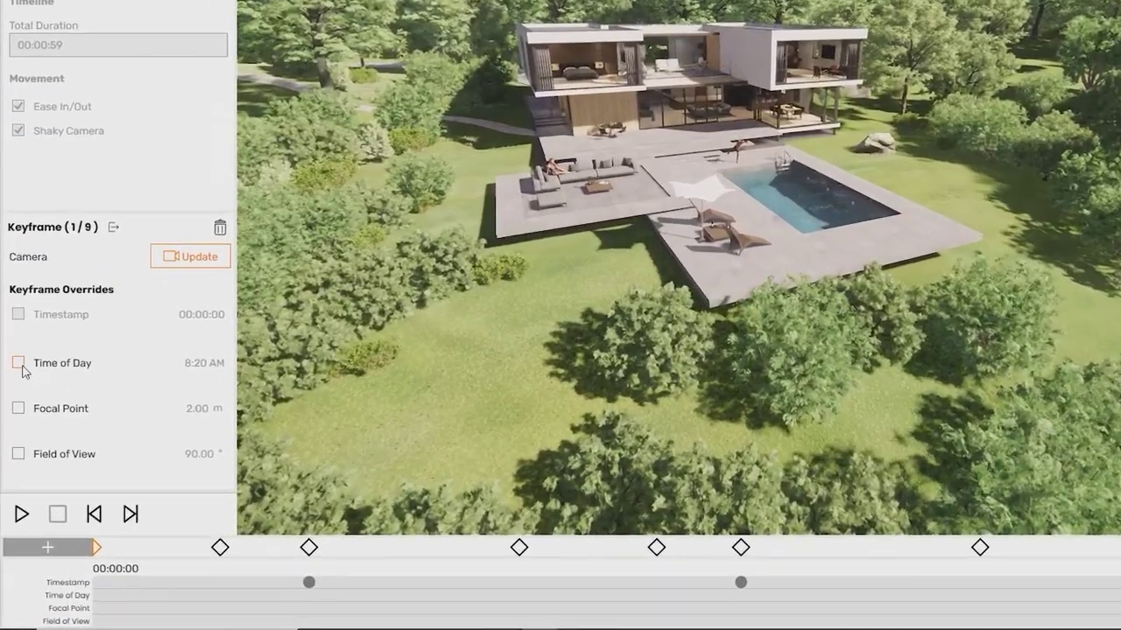
- On keyframe 1, try a time-of-day override, then set a focal point override of 11.58 m
click(14, 423)
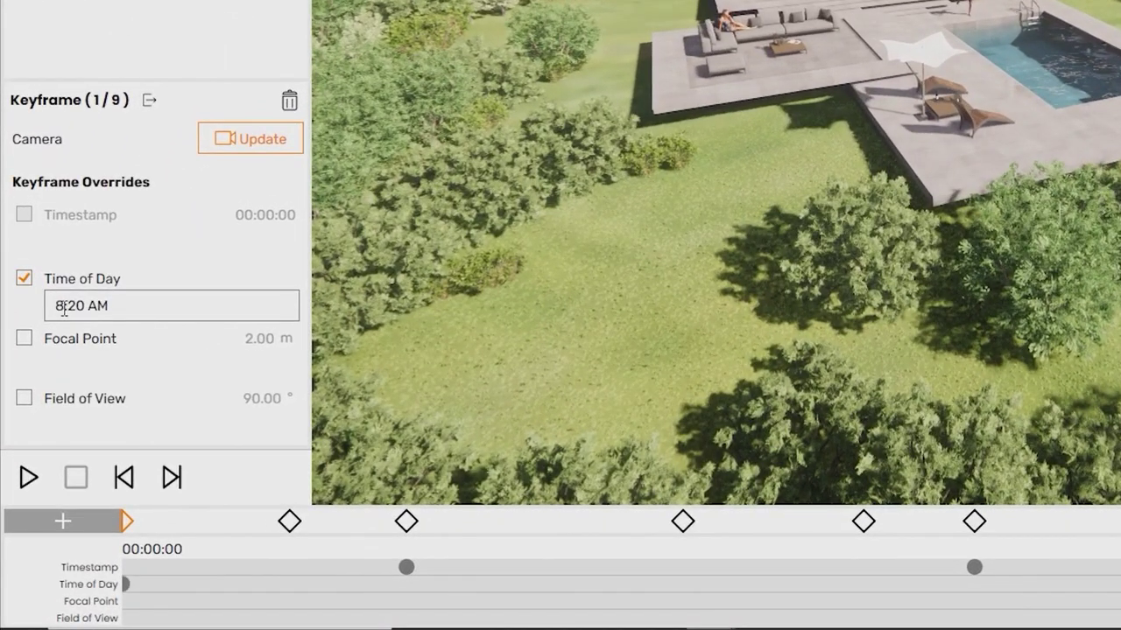
click(62, 308)
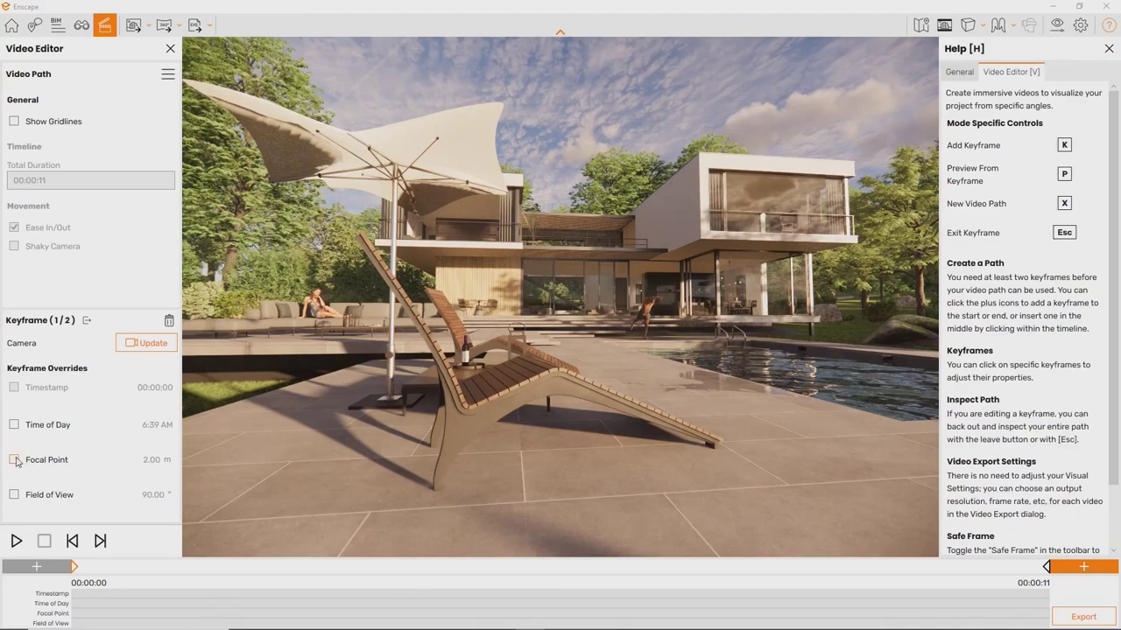
click(14, 459)
drag(82, 480, 130, 481)
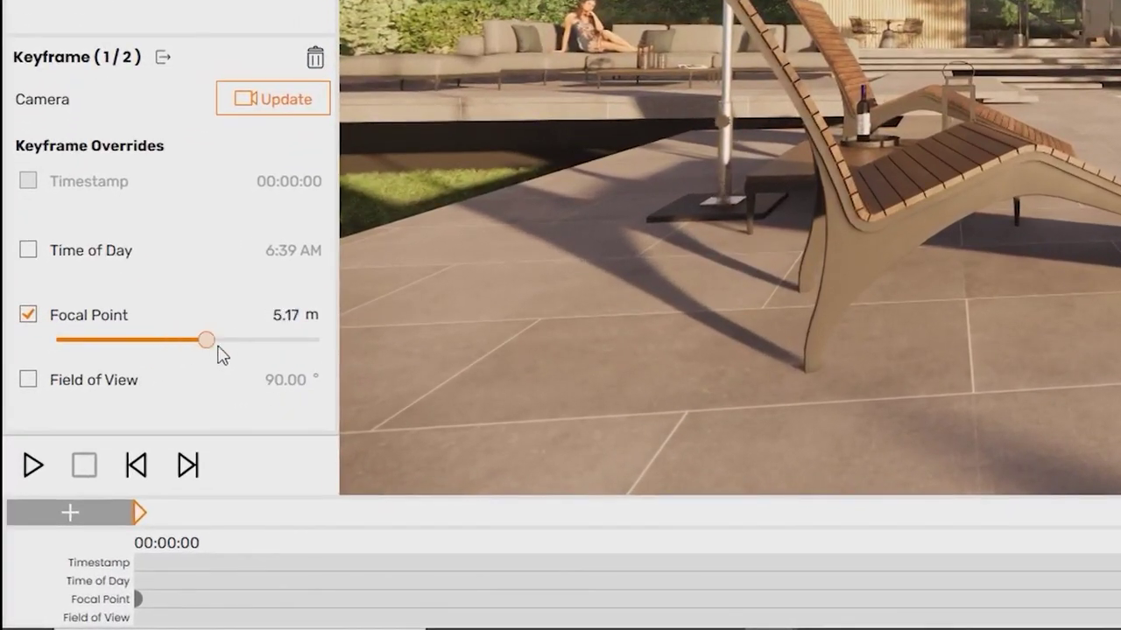
mouse_move(245, 341)
mouse_down()
mouse_move(116, 341)
mouse_move(240, 340)
mouse_up()
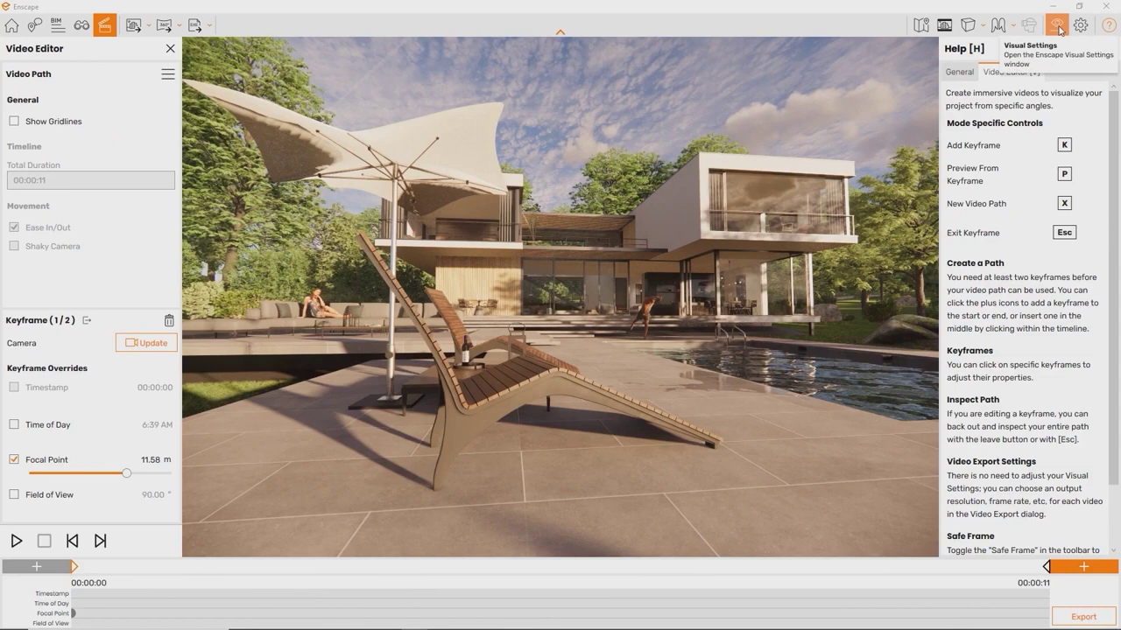
- Set 26% depth of field with manual focus near 12 m, then pull the keyframe focal point closer
click(1057, 26)
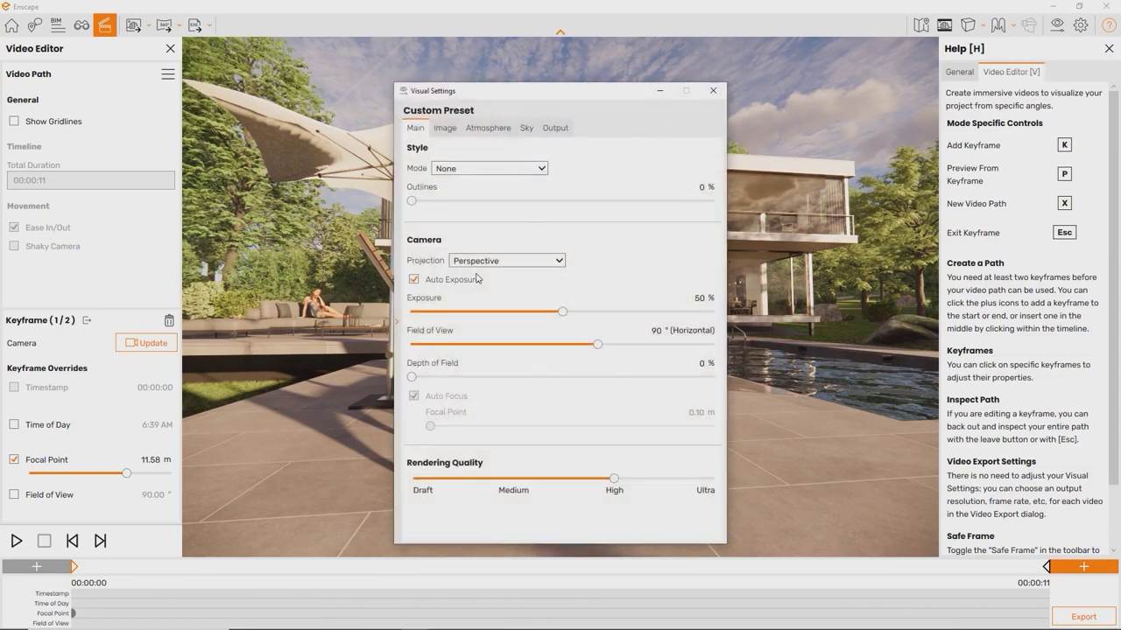
drag(423, 376, 489, 376)
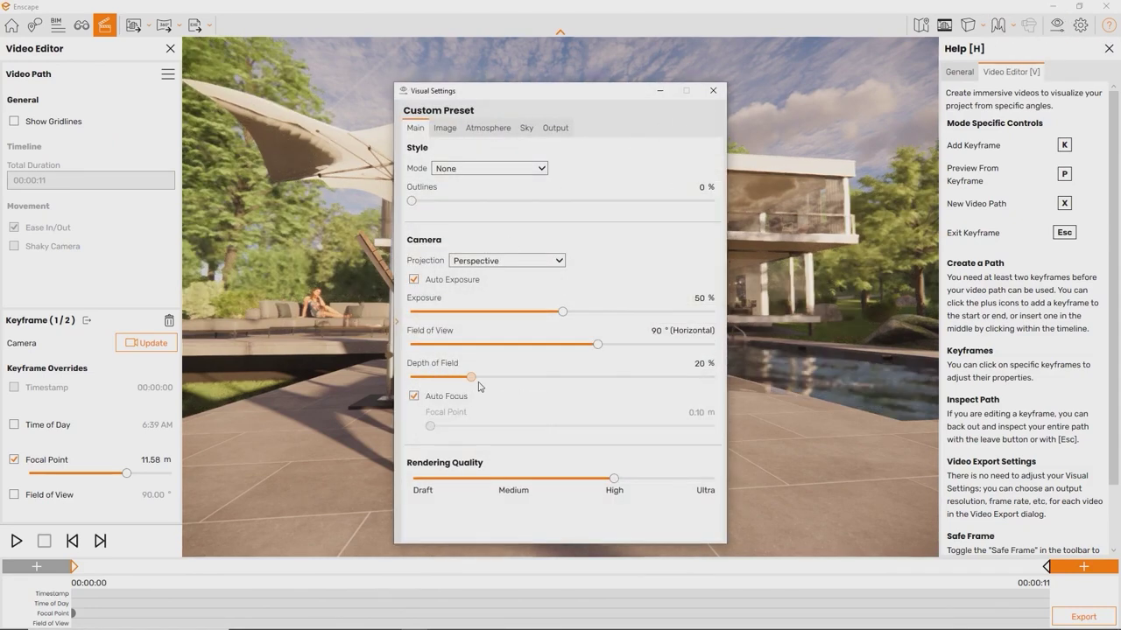
click(413, 398)
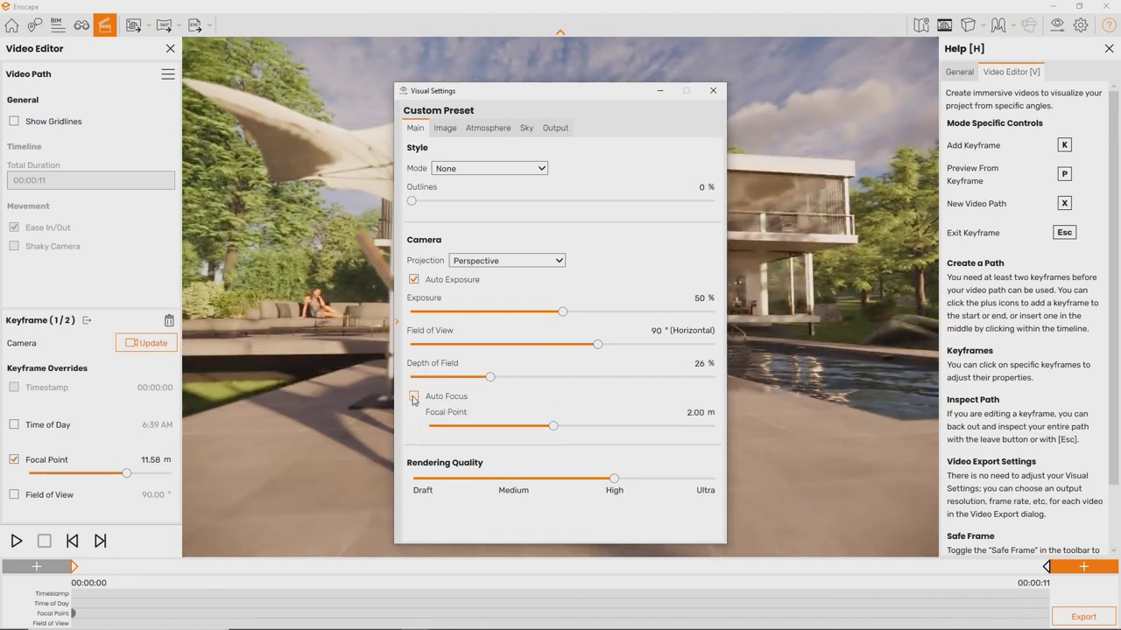
drag(564, 428, 626, 429)
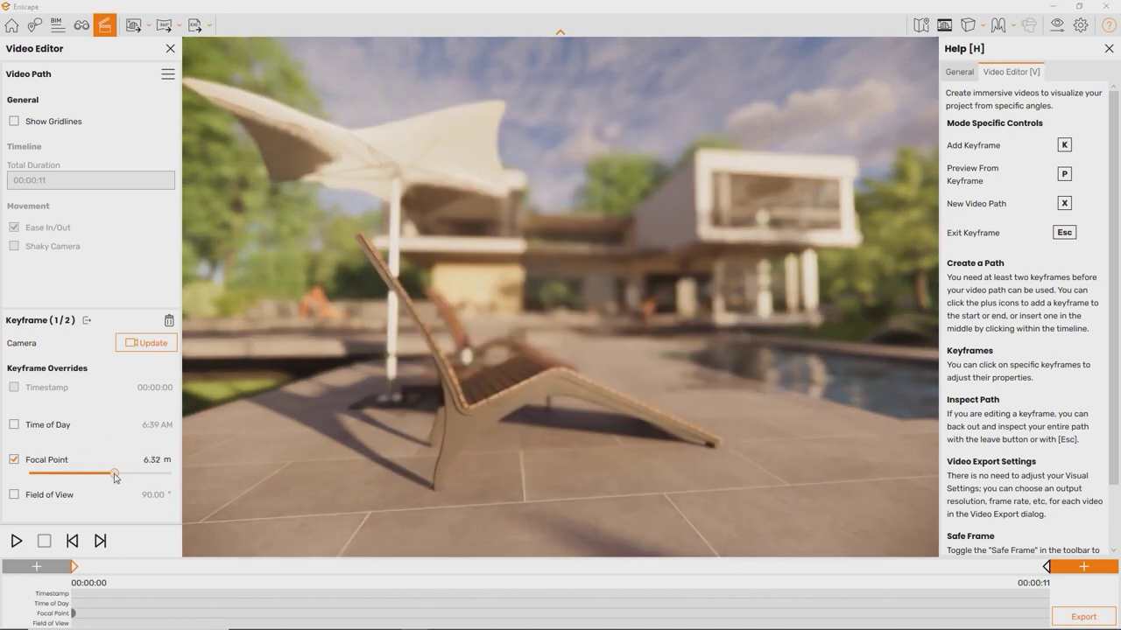
drag(113, 477, 87, 480)
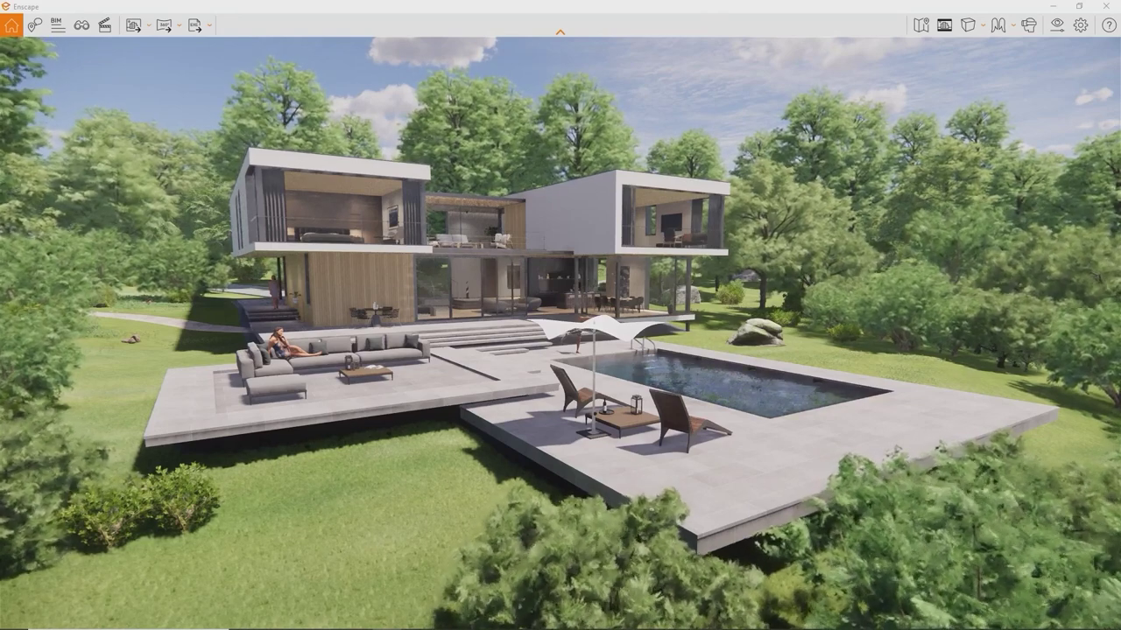
- Export the villa as a Web Standalone from the Export Standalone dropdown
click(210, 26)
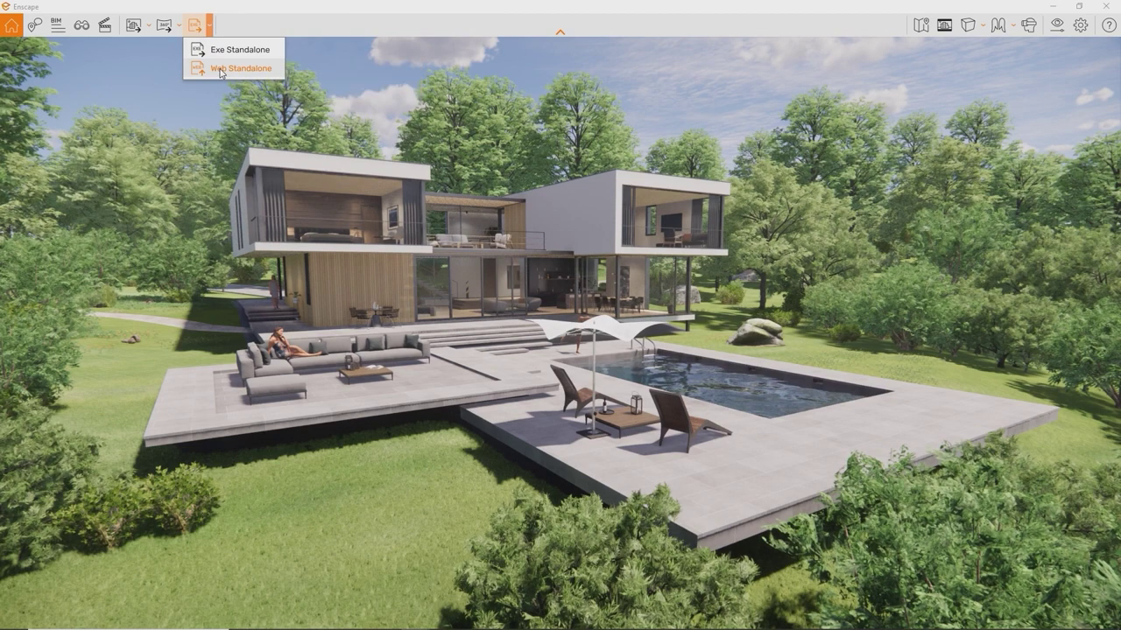
click(221, 68)
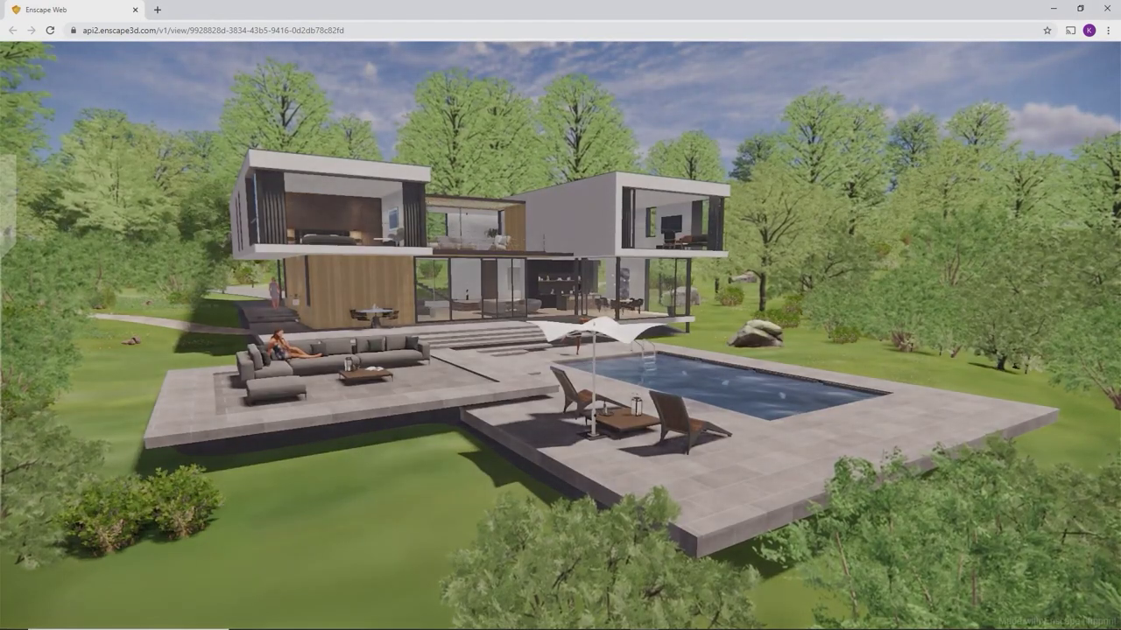
- Walk from the pool into the living room, advance the time toward dusk, and fly back outside
click(560, 336)
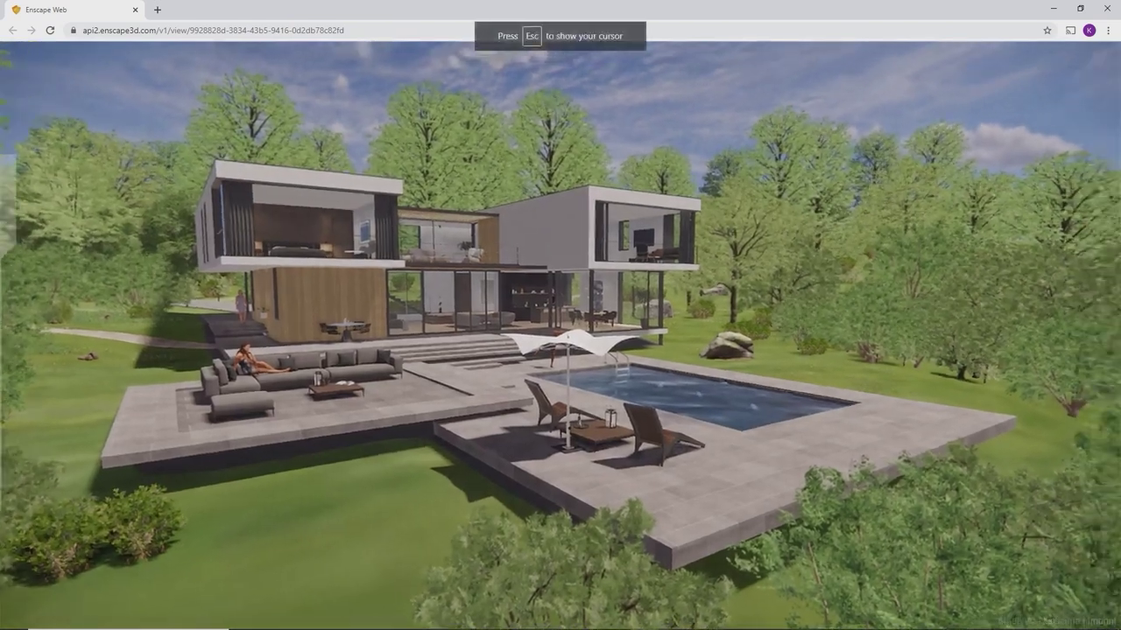
key(w)
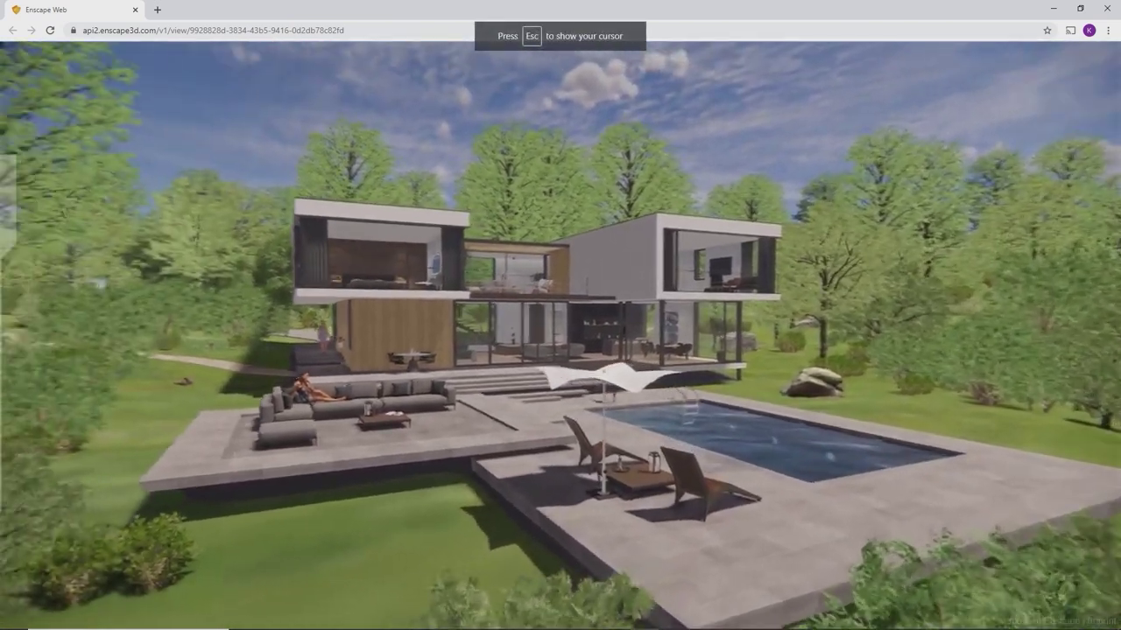
key(a)
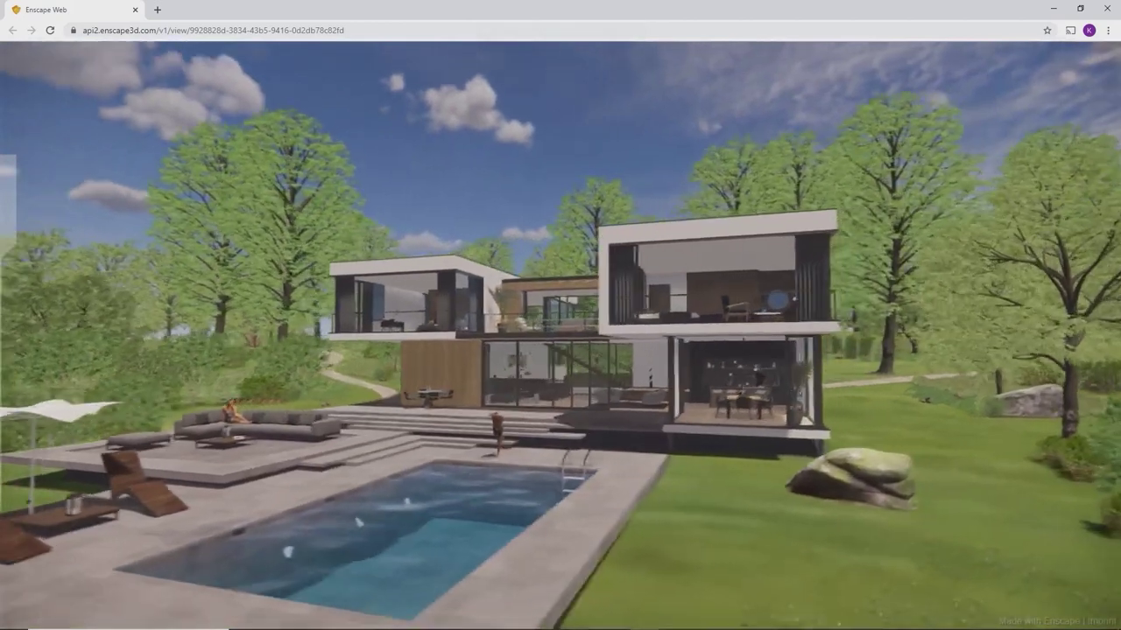
key(w)
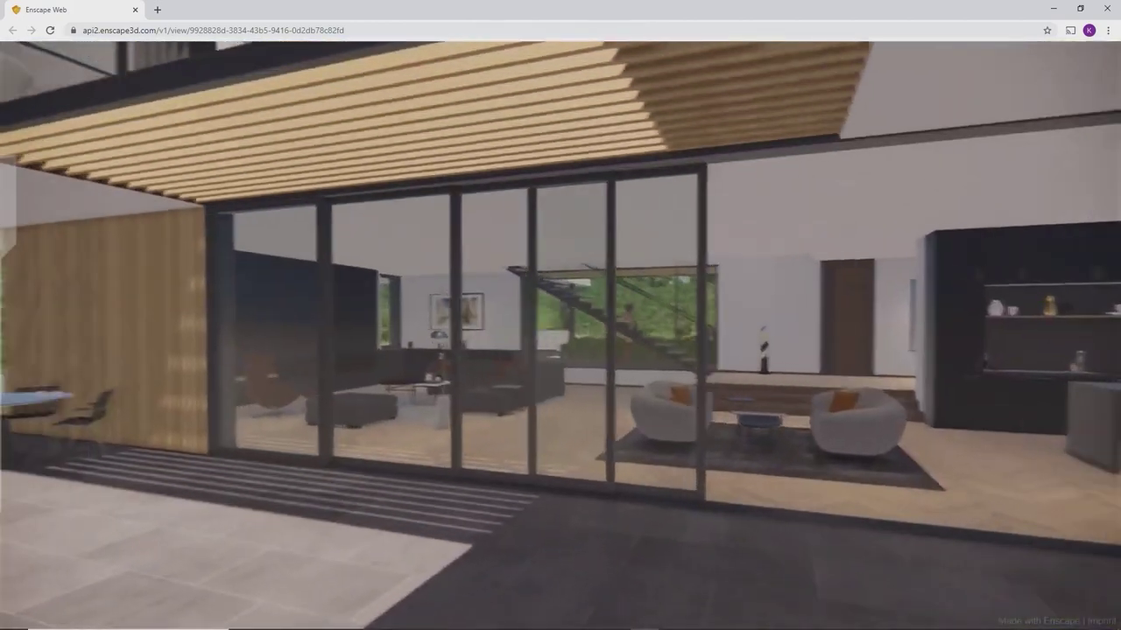
key(w)
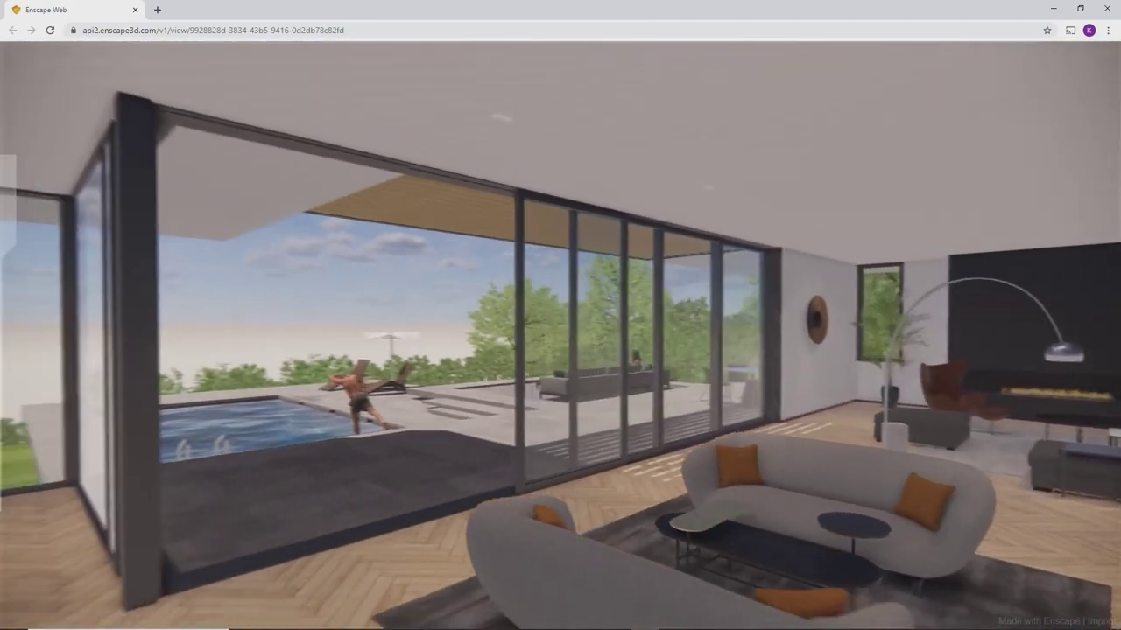
key(s)
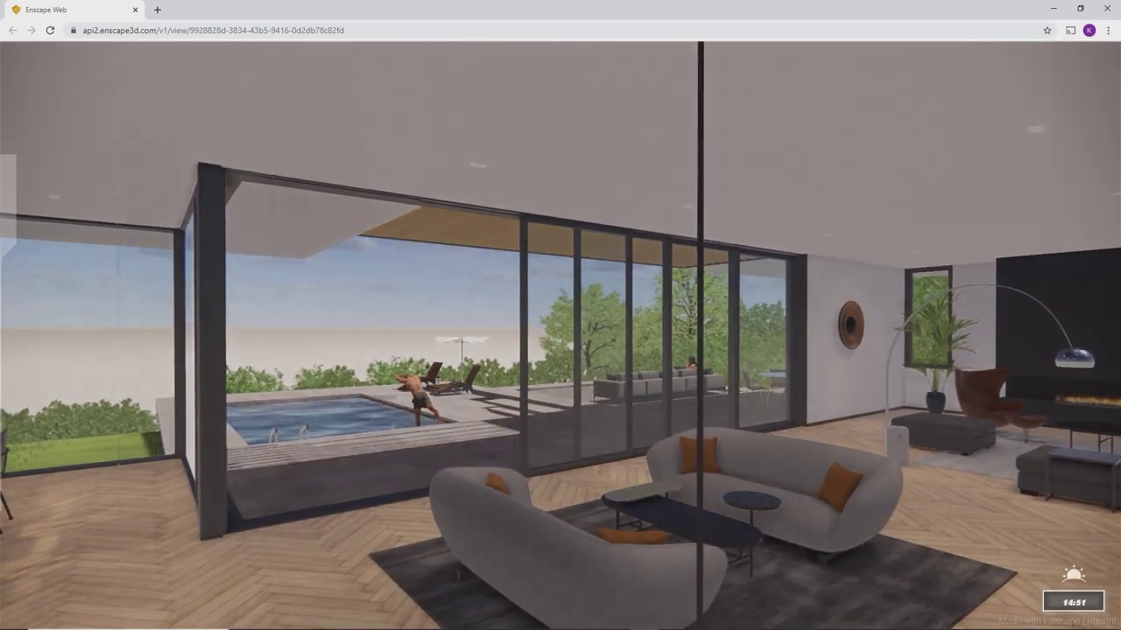
key(i)
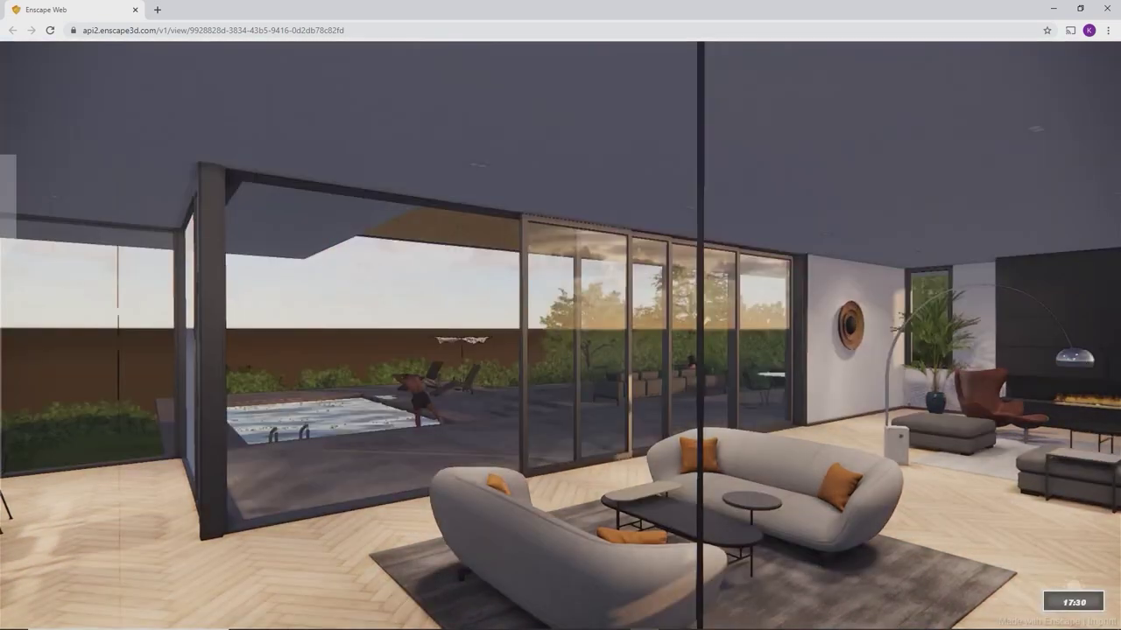
key(w)
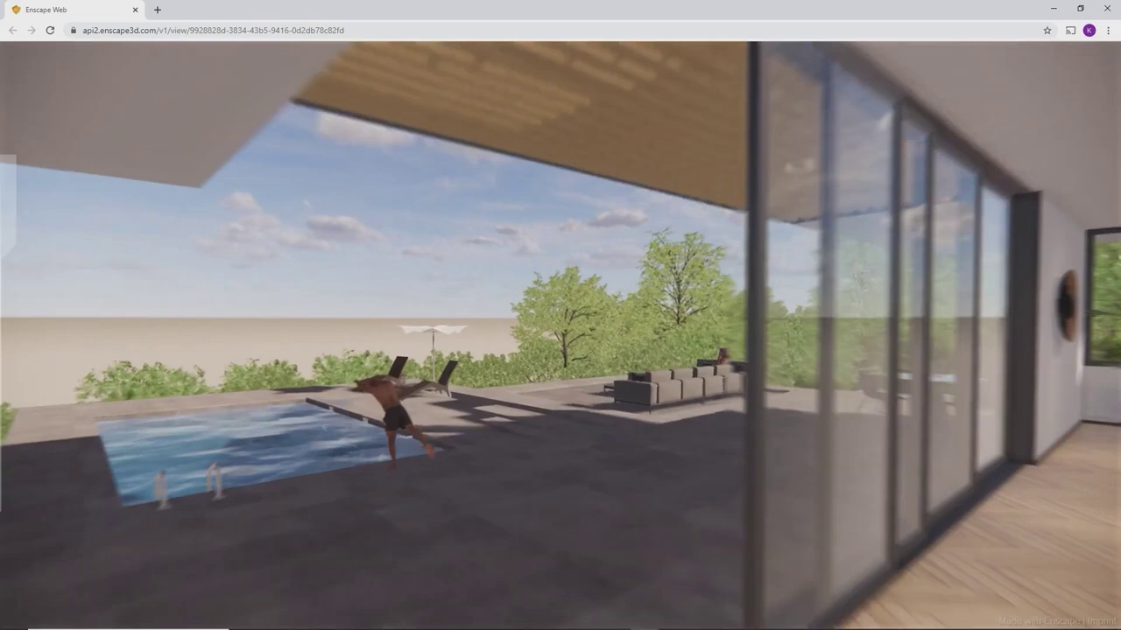
key(2)
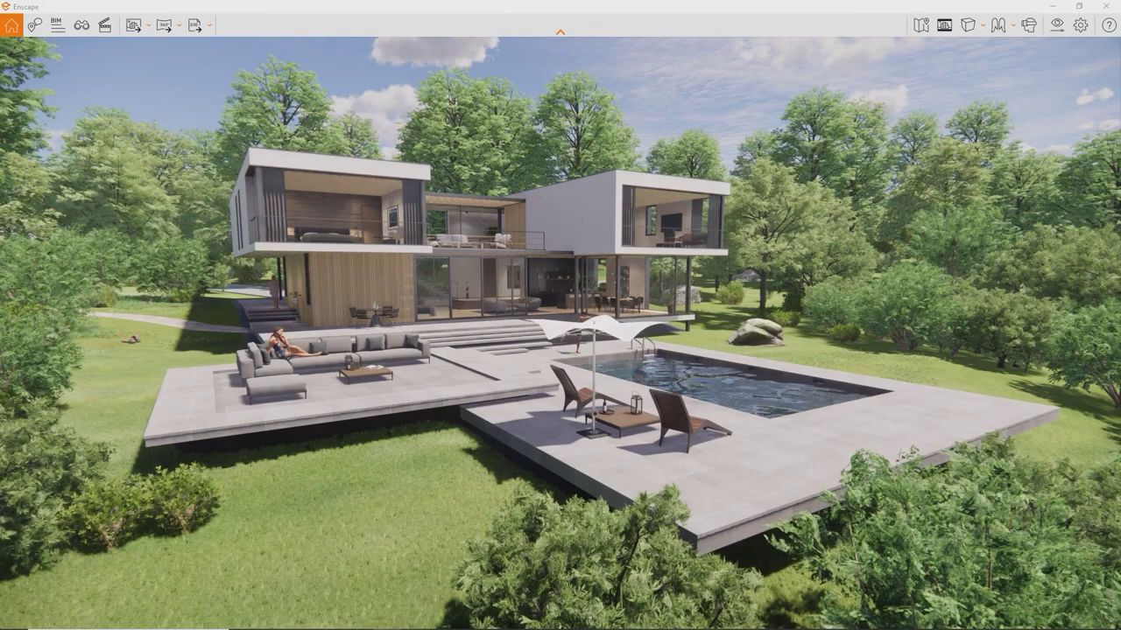
- Open the Export Standalone dropdown listing the exe and web standalone options
click(210, 26)
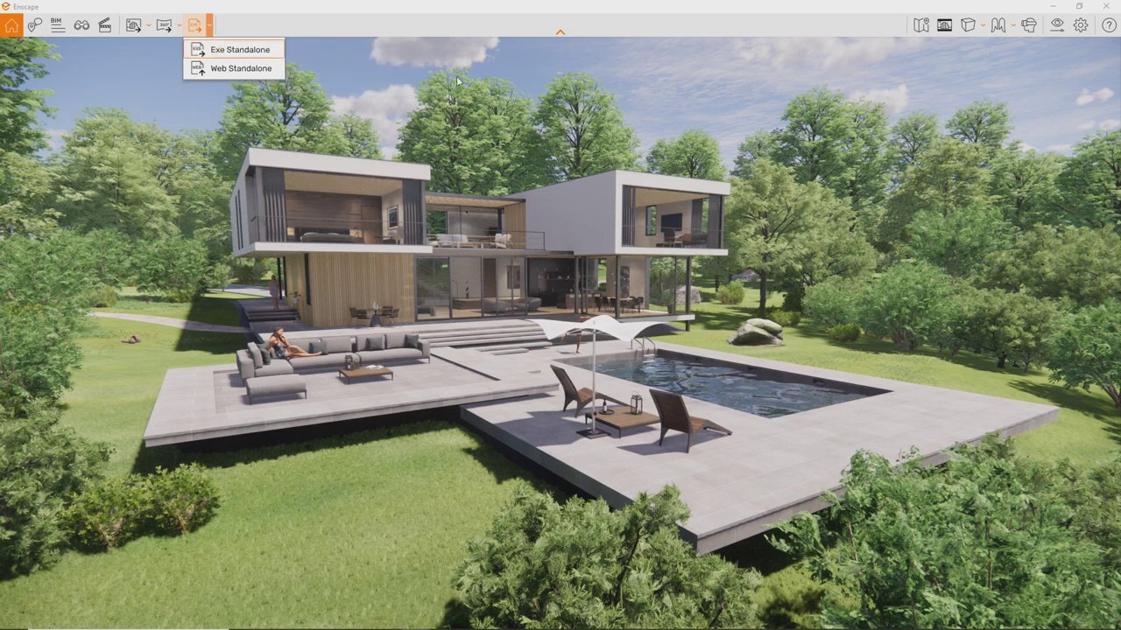
- Set the renderer window icon to Icon.ico and its title to 'Enscape'
click(1082, 28)
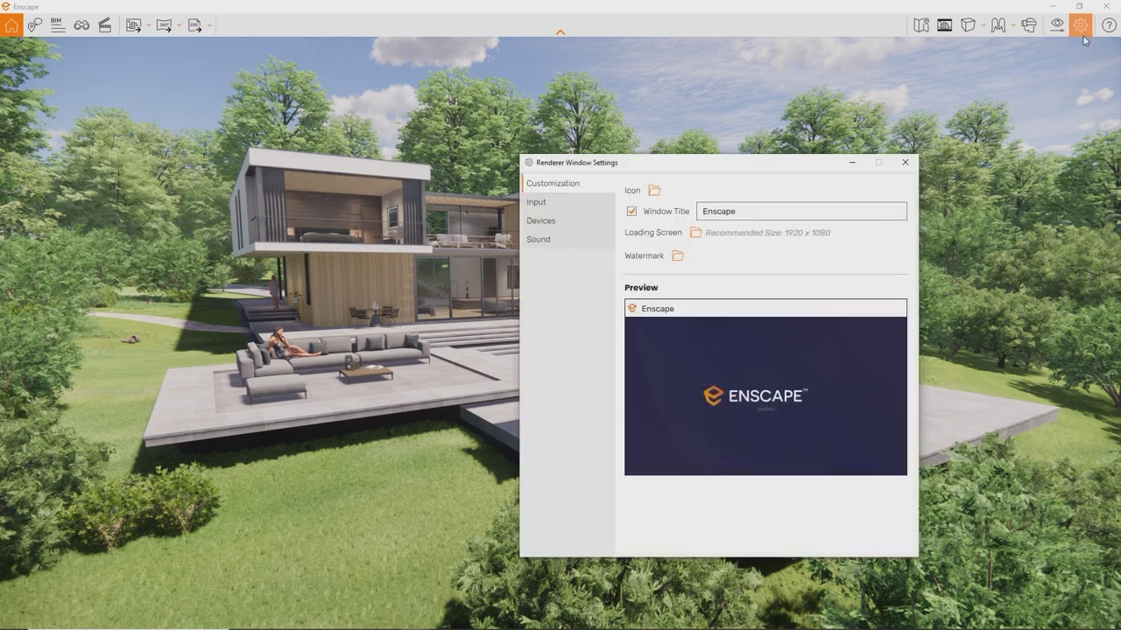
click(653, 191)
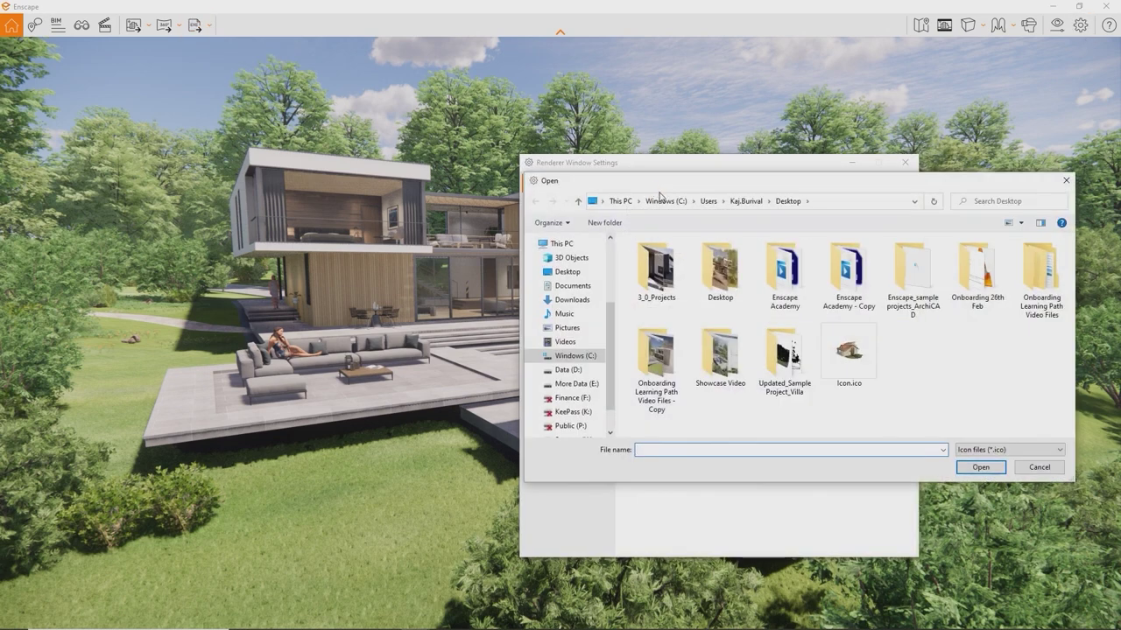
double_click(858, 353)
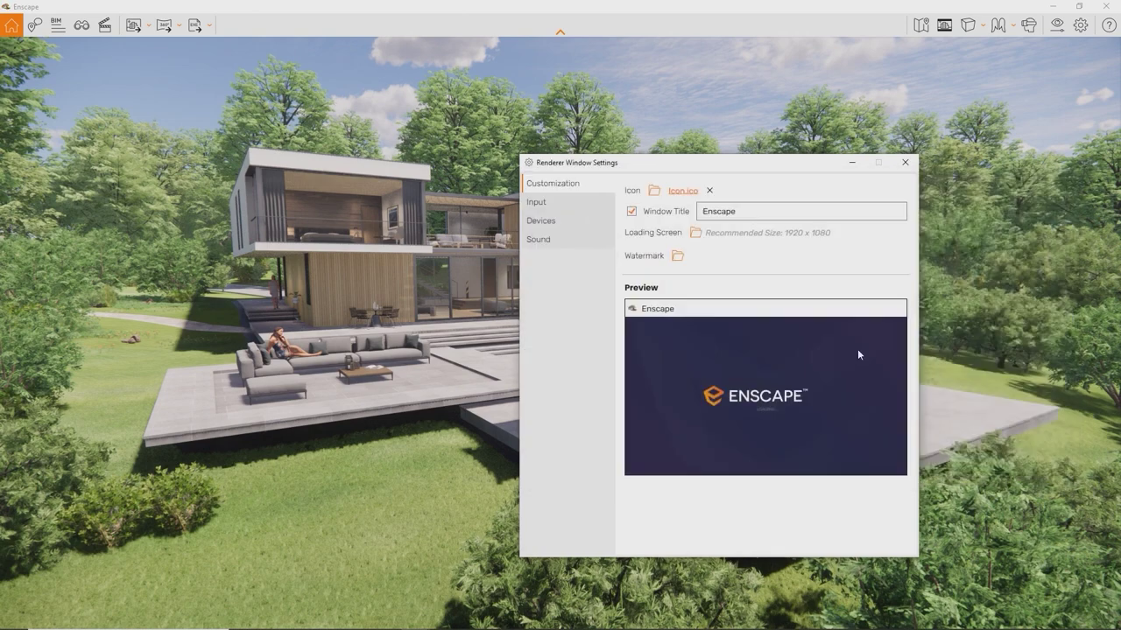
click(751, 210)
drag(751, 210, 661, 210)
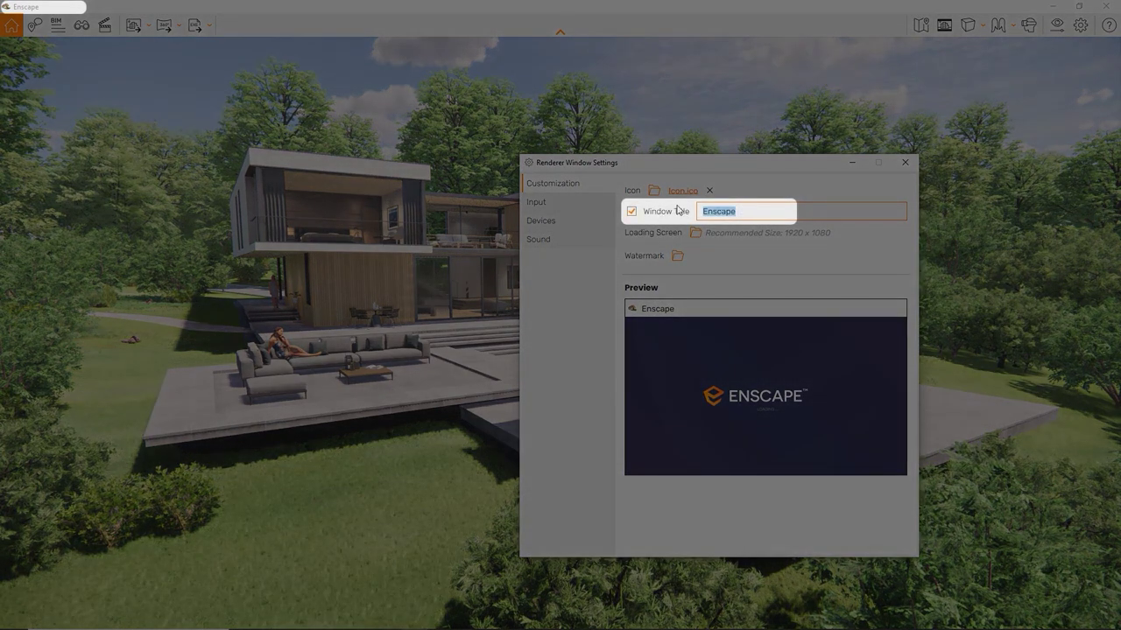
text(See? Any Title you like)
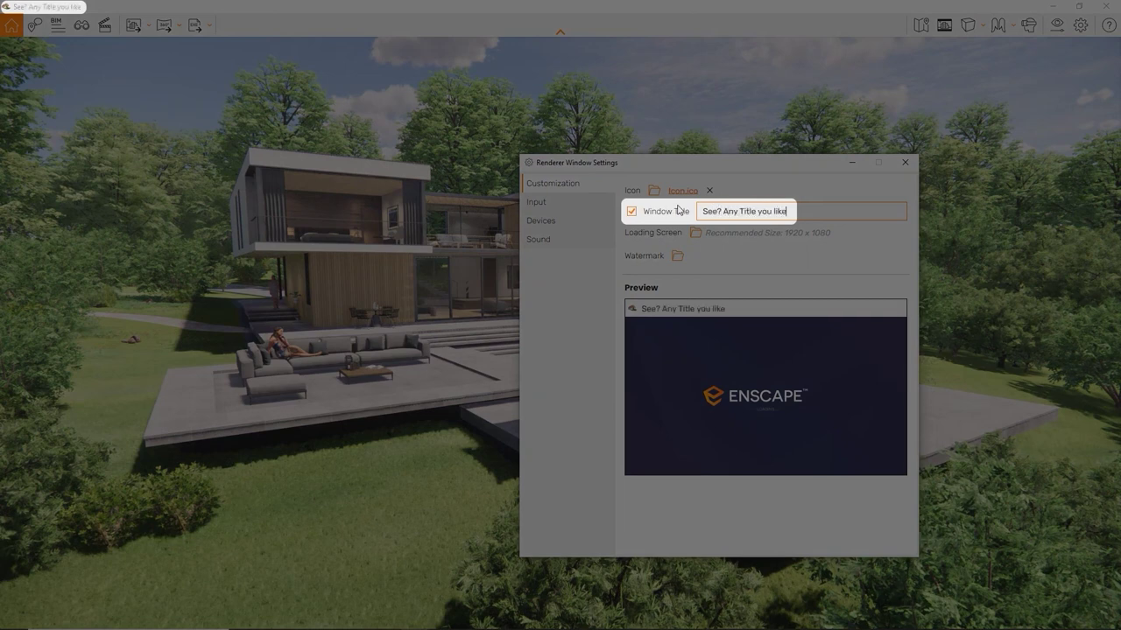
key(BackSpace)
key(BackSpace)
key(BackSpace)
key(BackSpace)
key(BackSpace)
key(BackSpace)
key(BackSpace)
key(BackSpace)
key(BackSpace)
key(BackSpace)
key(BackSpace)
key(BackSpace)
key(BackSpace)
key(BackSpace)
key(BackSpace)
key(BackSpace)
key(BackSpace)
key(BackSpace)
key(BackSpace)
key(BackSpace)
text(Enscape)
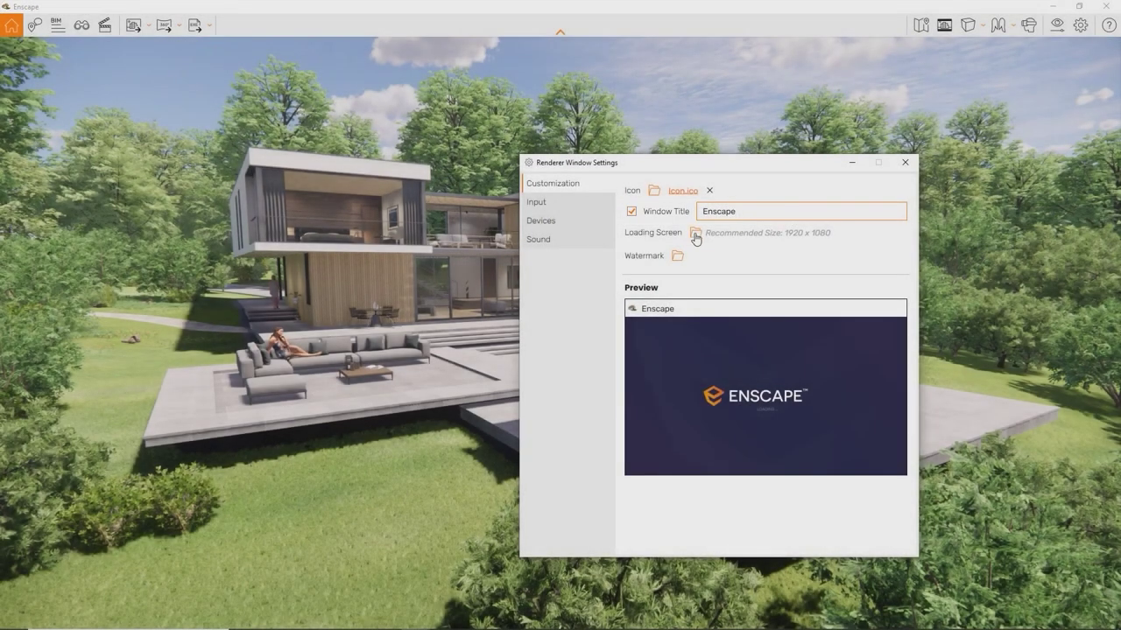
- Use Loading Screen.png as loading screen and Enscape Logo.png as a bottom-left watermark
click(696, 234)
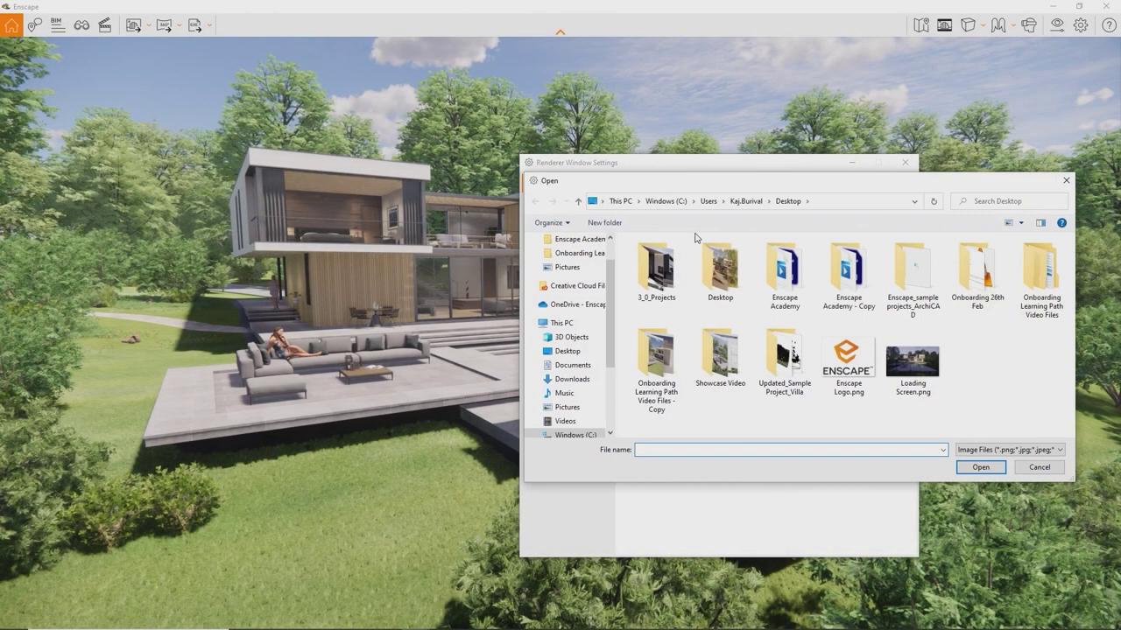
double_click(911, 363)
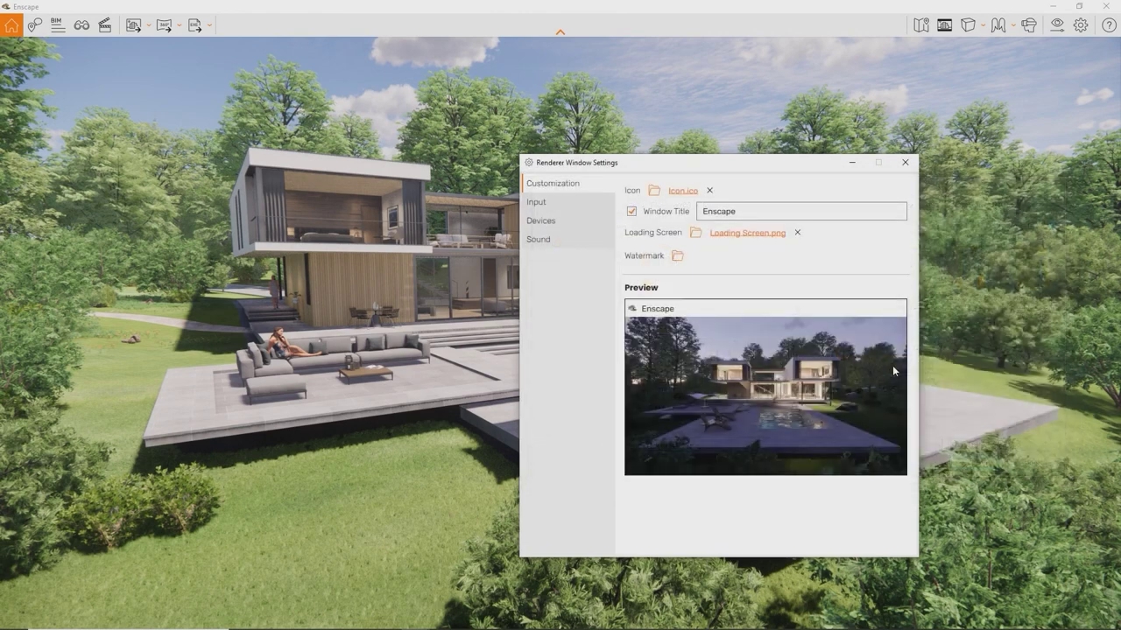
click(676, 255)
double_click(836, 375)
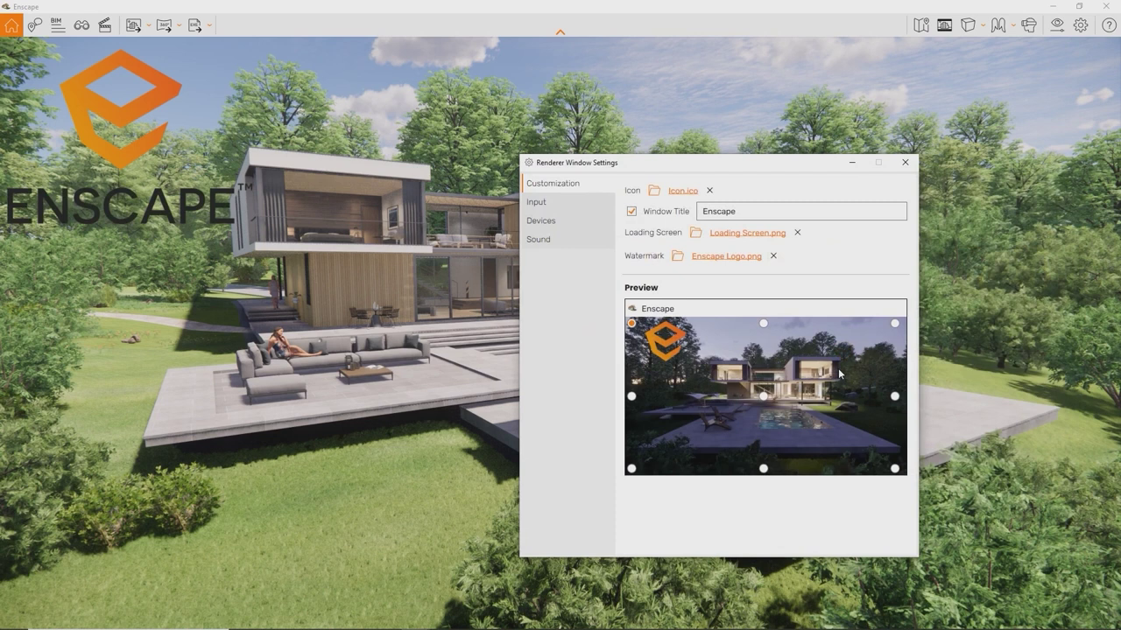
click(763, 323)
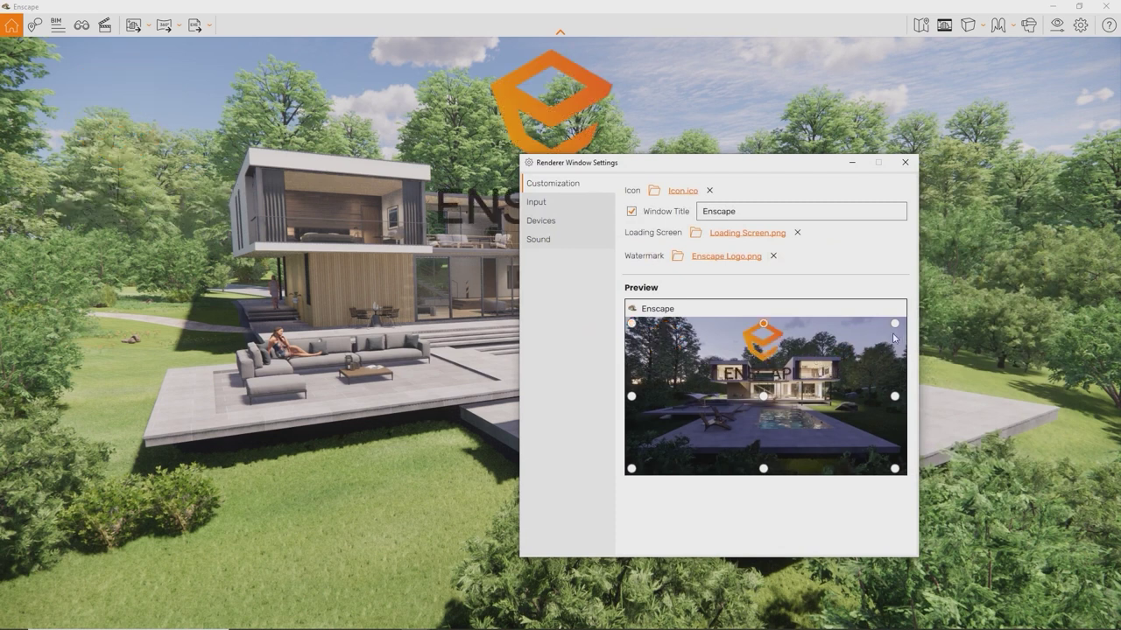
click(894, 324)
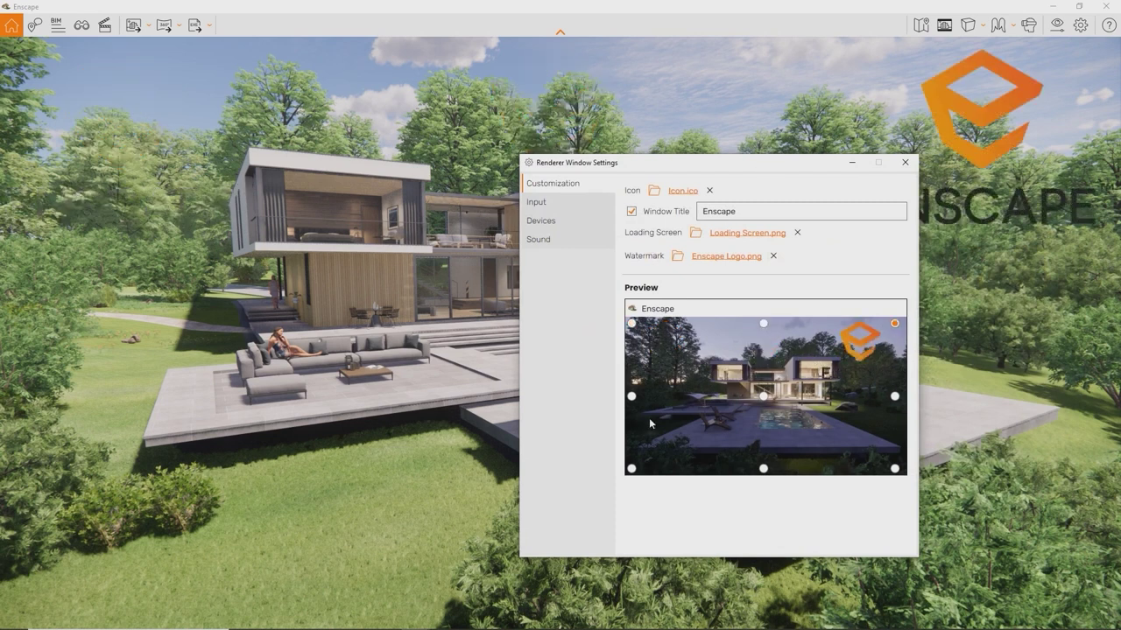
click(631, 468)
drag(713, 168, 822, 160)
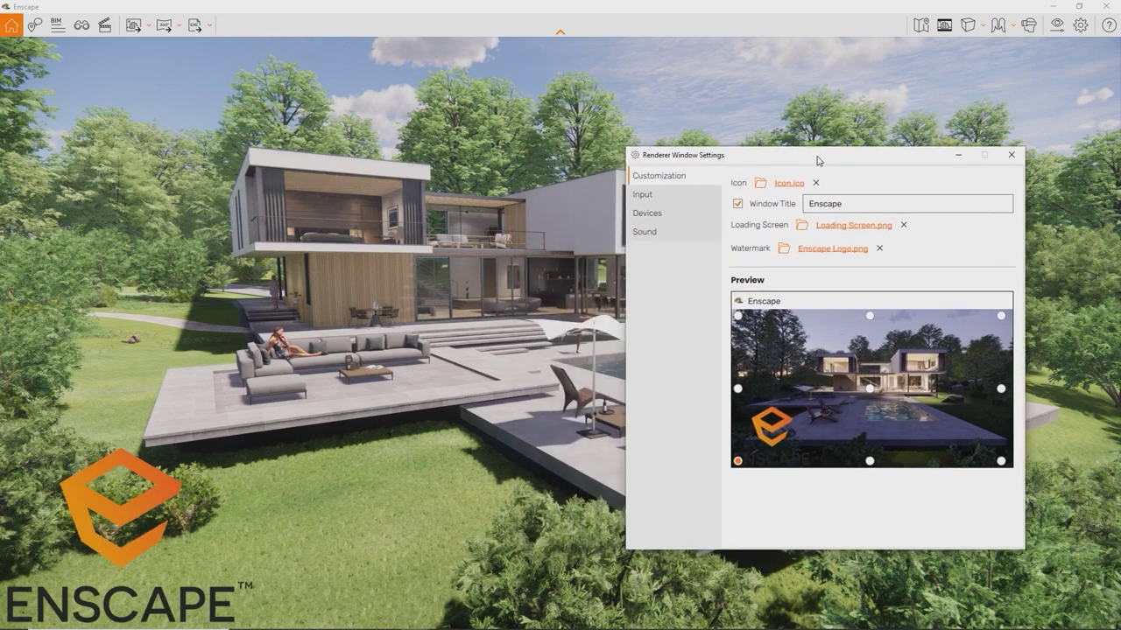
click(1011, 155)
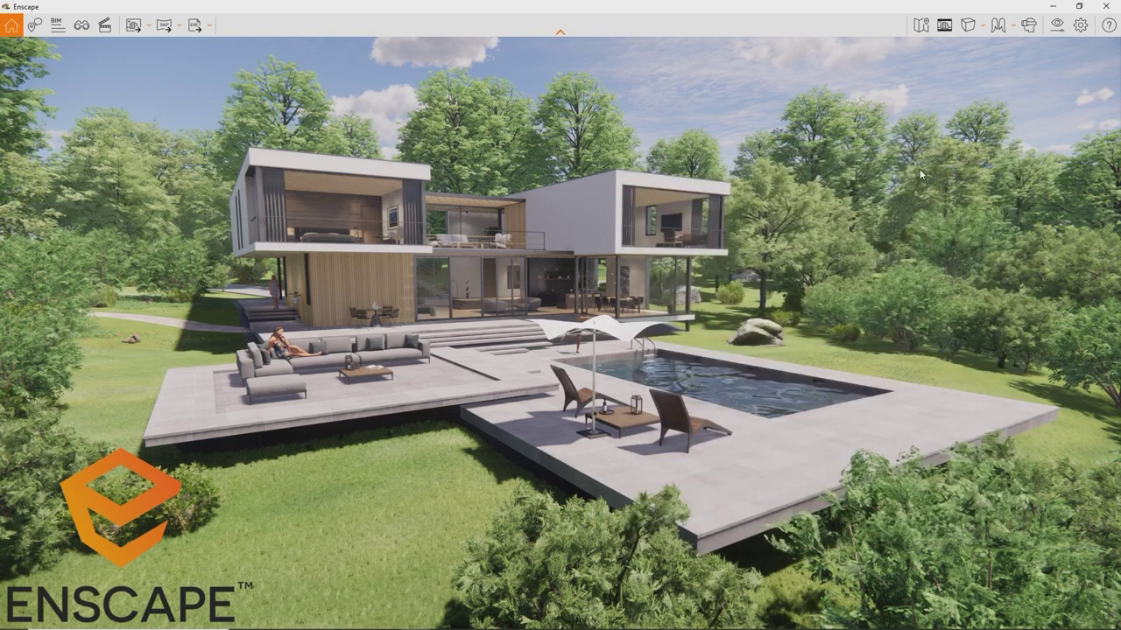
- Export the villa as an exe standalone saved to the Desktop
click(194, 26)
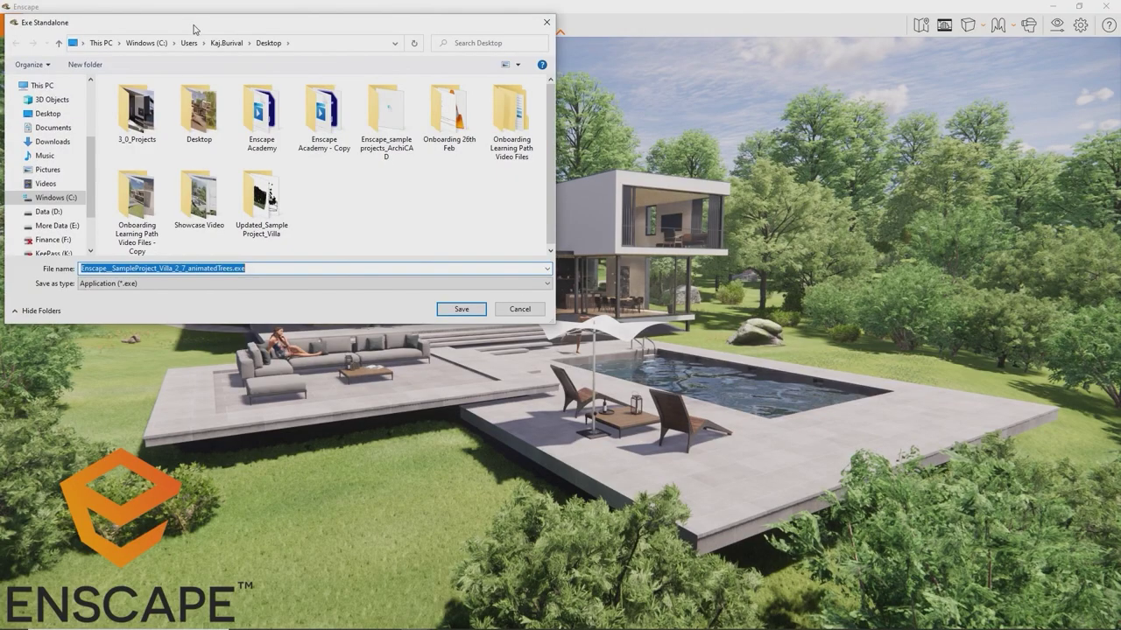
key(Return)
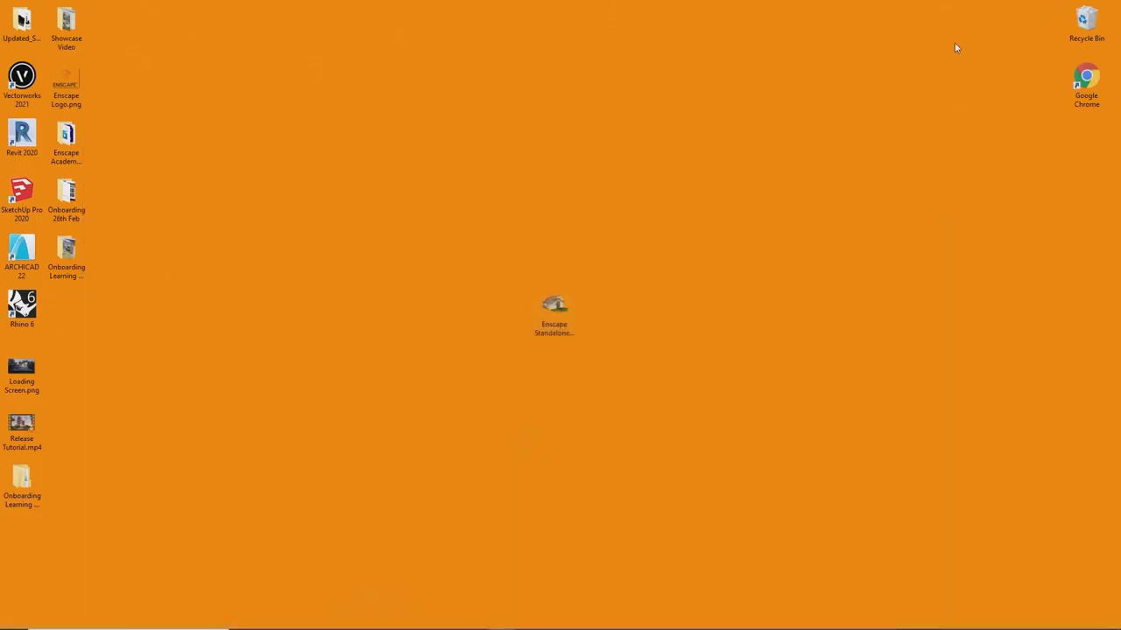
- Launch Enscape Standalone, switch to White Mode, and enable Virtual Reality under Devices
double_click(552, 339)
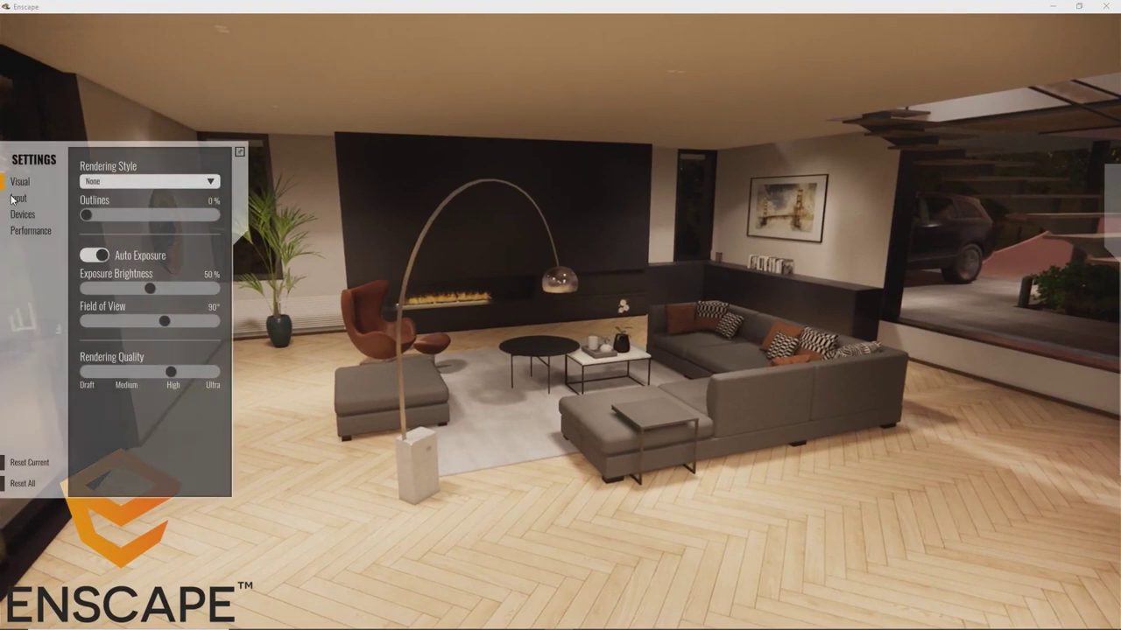
click(105, 182)
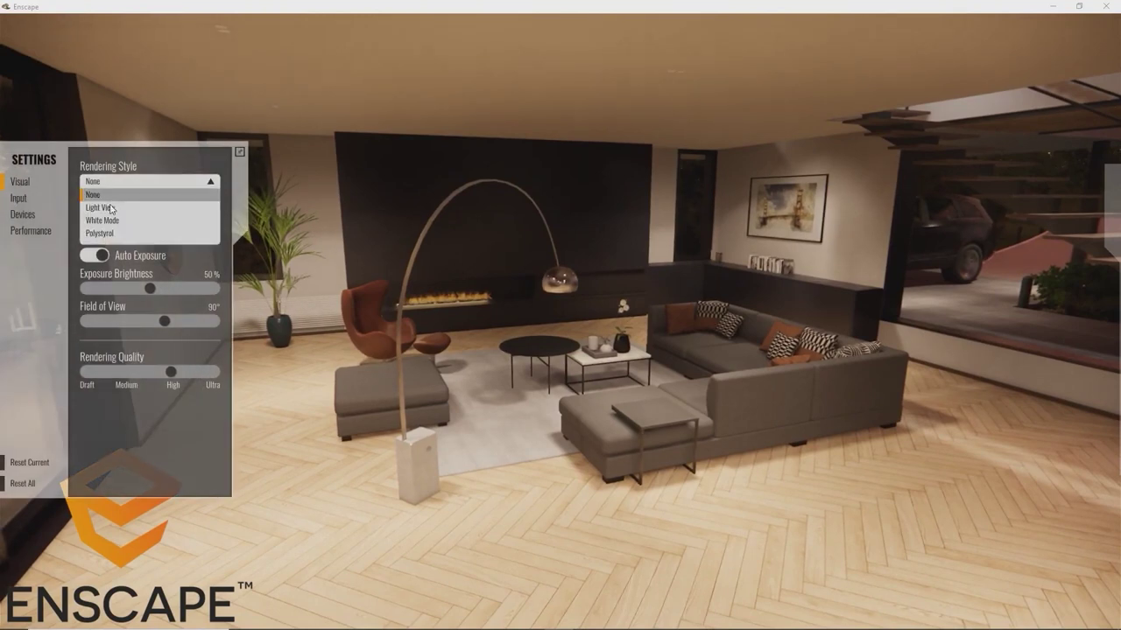
click(114, 222)
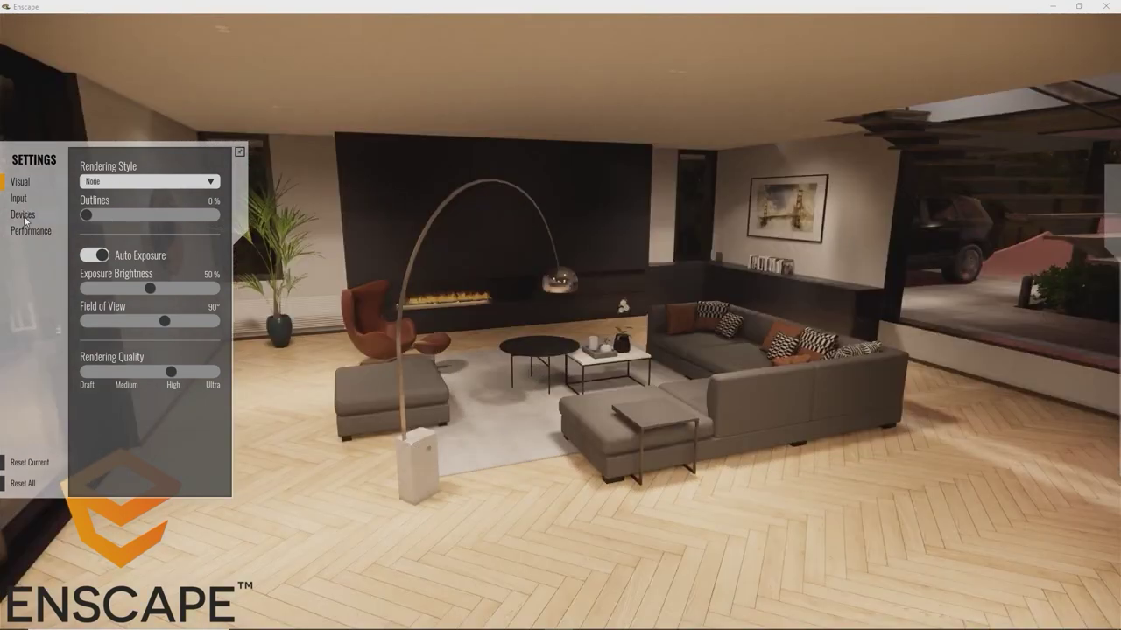
click(25, 218)
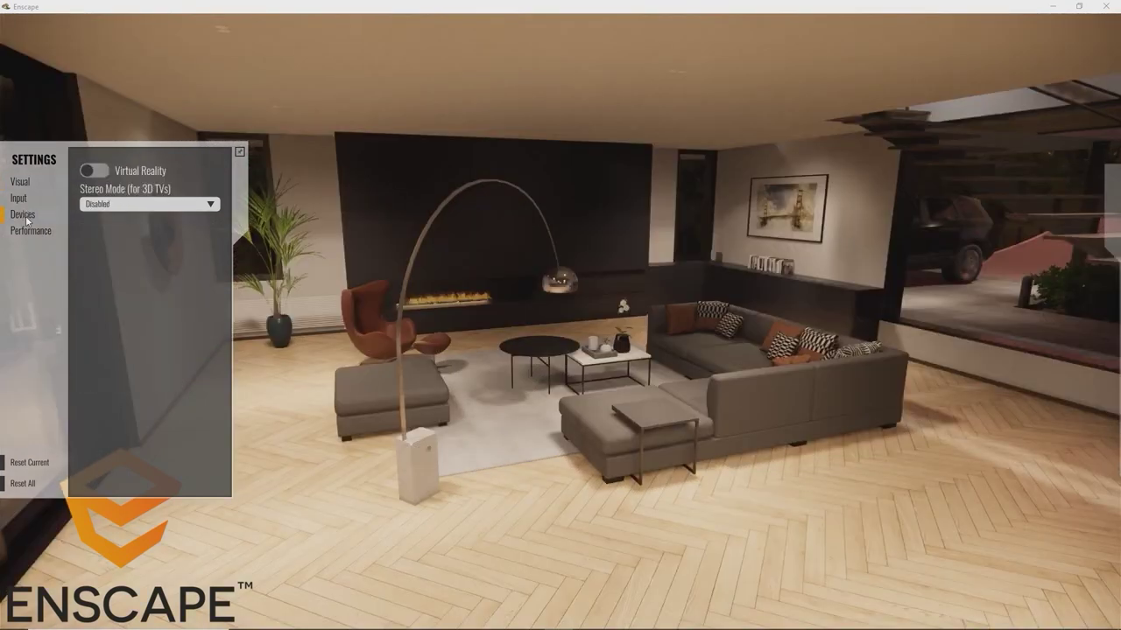
click(93, 171)
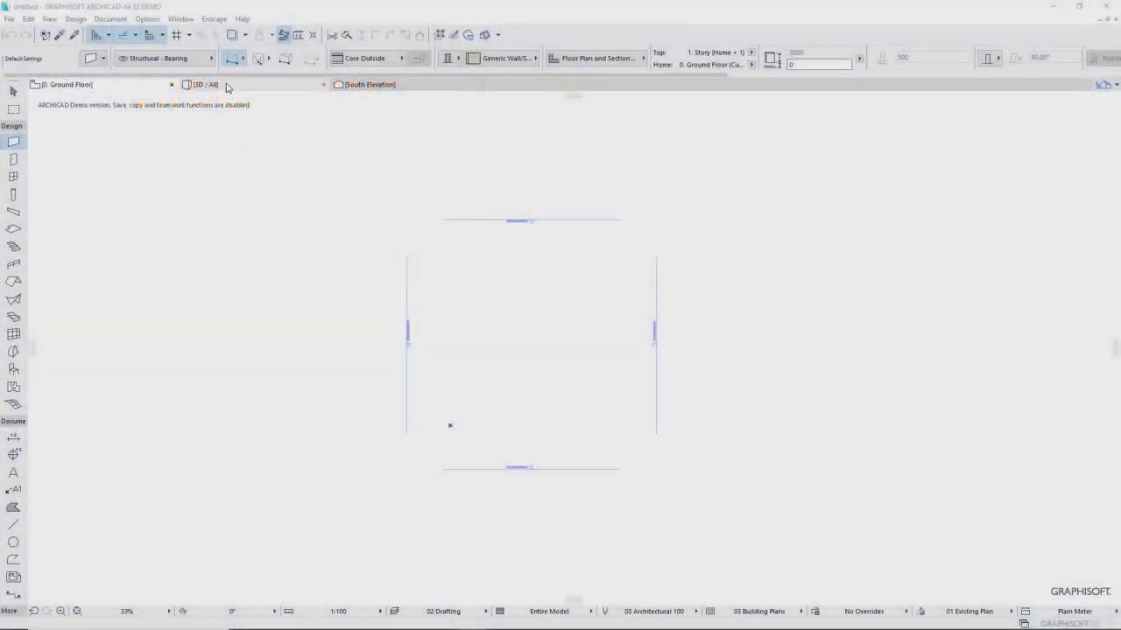
- Dock the Enscape Toolbar on the left side of ArchiCAD via the Enscape menu
click(215, 19)
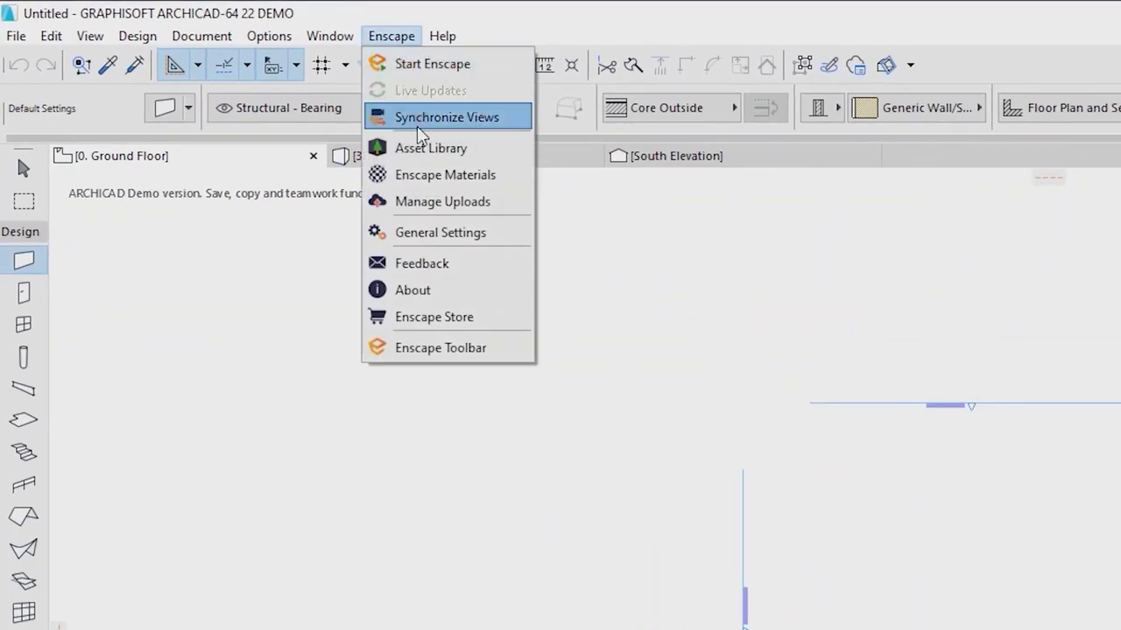
click(420, 347)
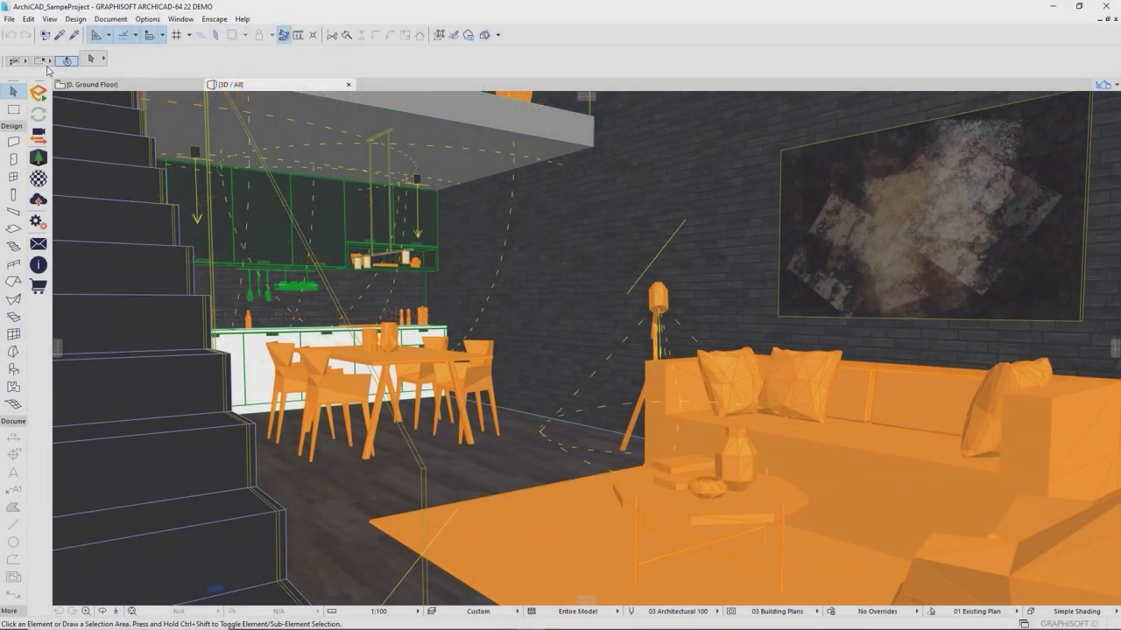
- Create a new project from the ARCHICAD 22 template, switch to 3D, and start Enscape
click(10, 19)
mouse_move(12, 34)
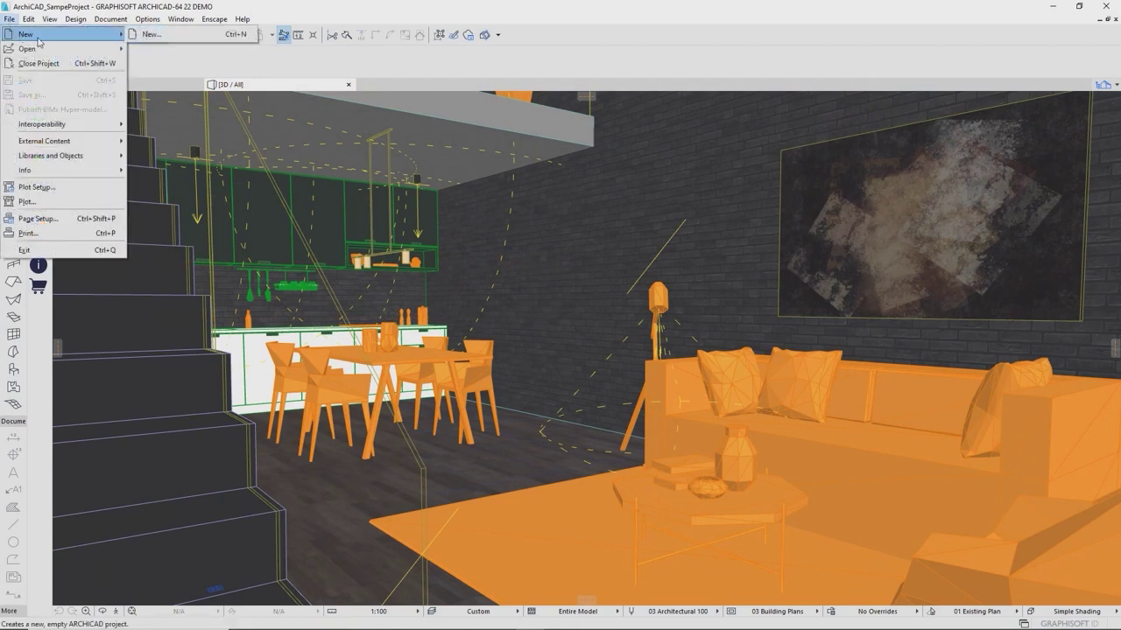
click(147, 35)
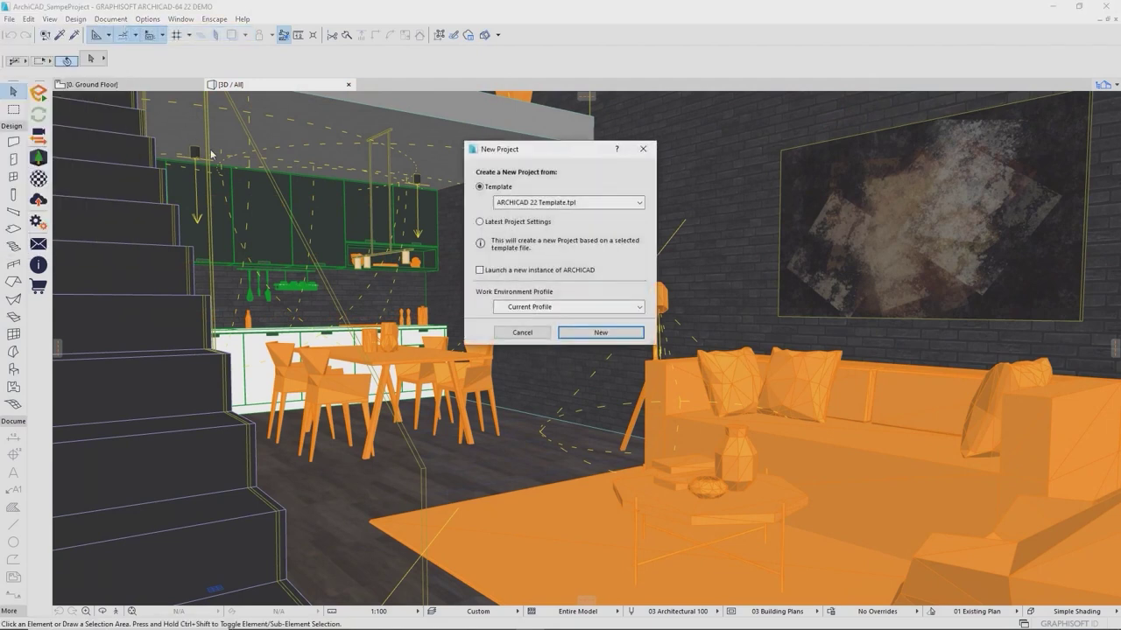
click(600, 333)
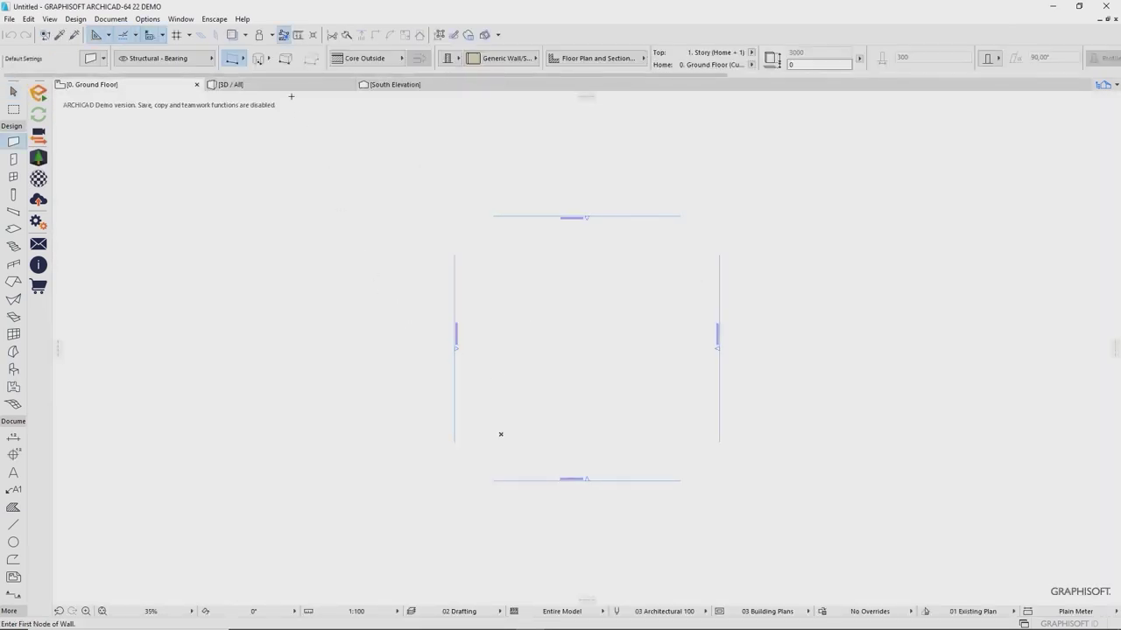
click(230, 84)
click(38, 91)
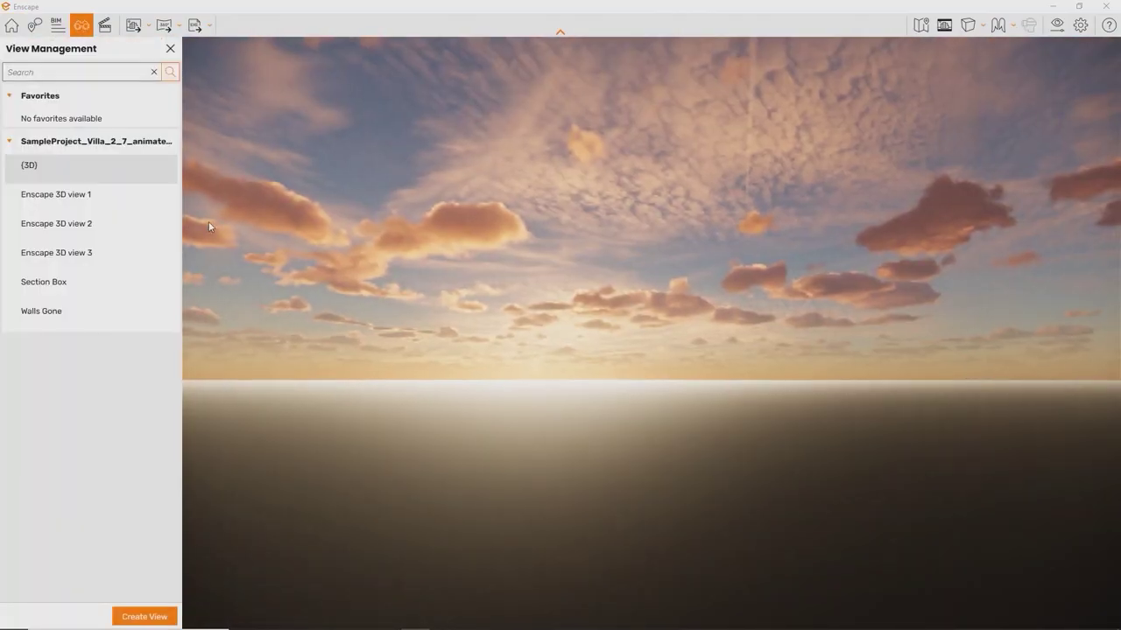
- Visit Enscape 3D views 1, 2 and 3, then Section Box, then Walls Gone
click(42, 194)
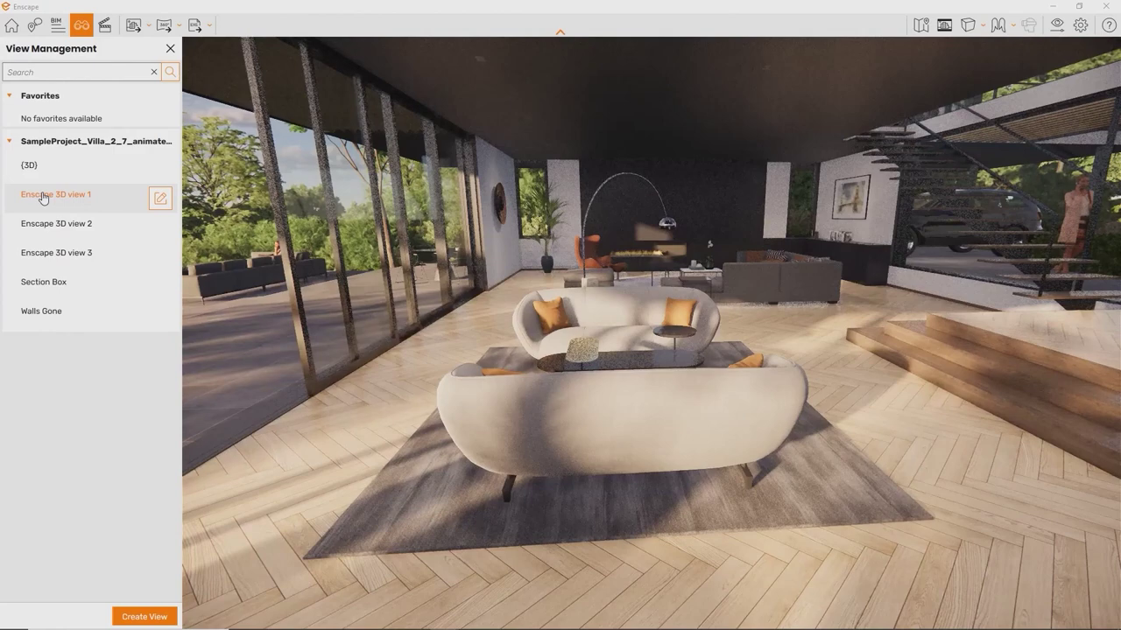
click(66, 225)
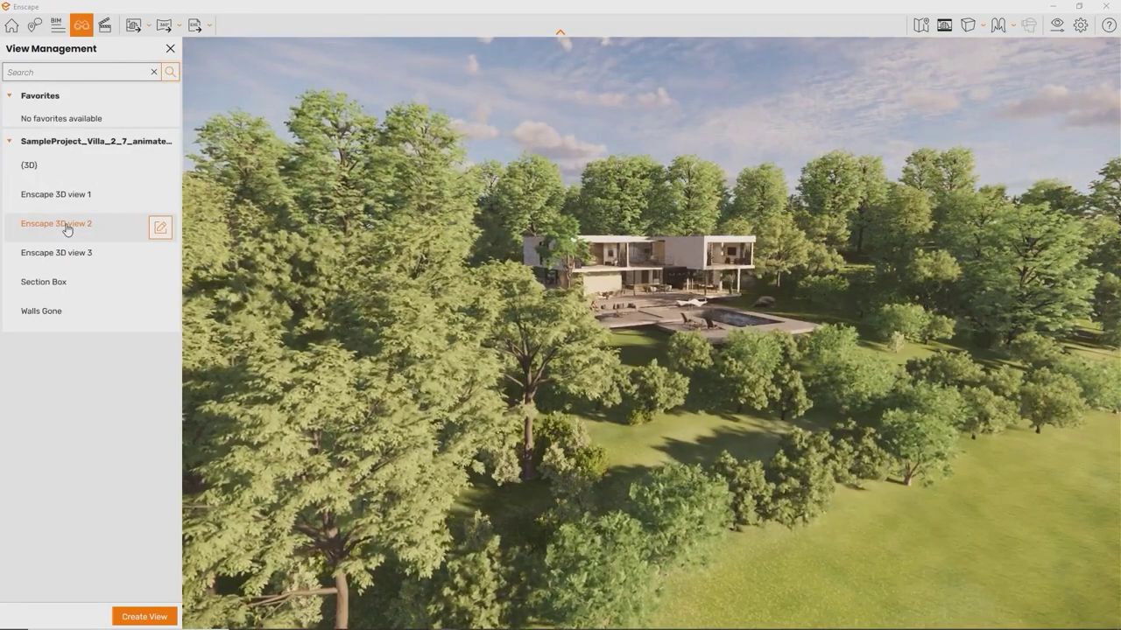
click(66, 254)
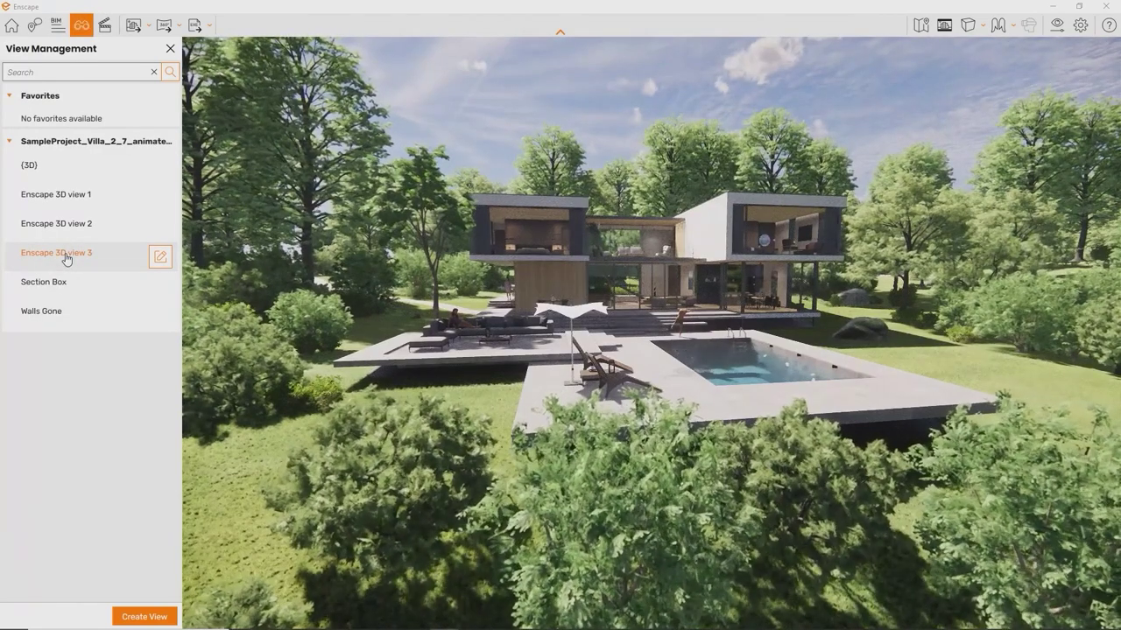
click(65, 283)
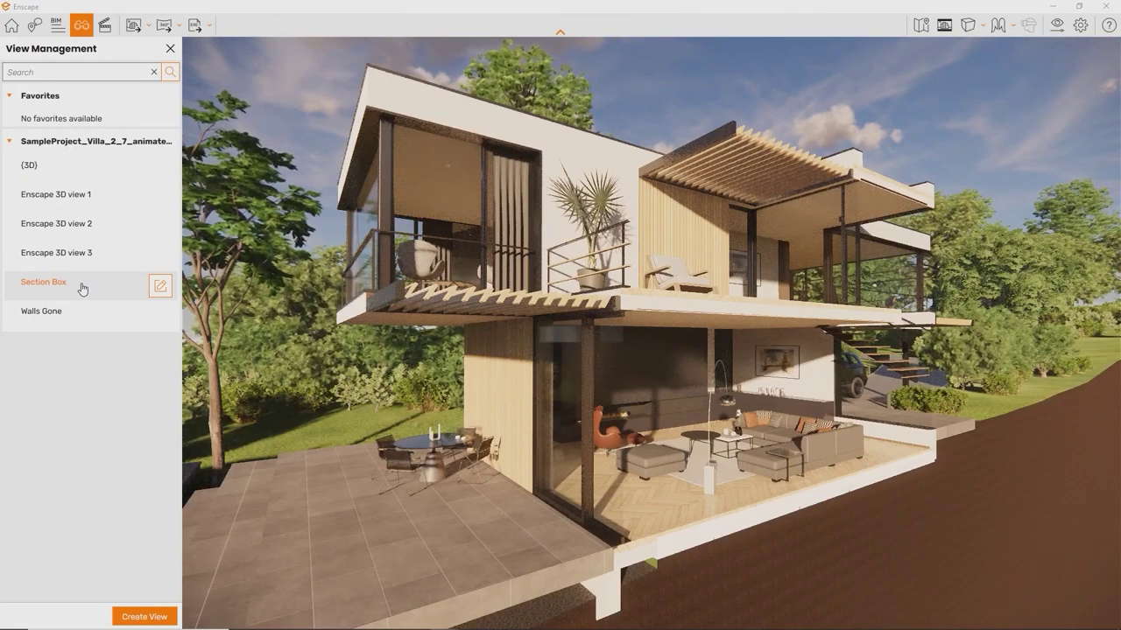
click(75, 312)
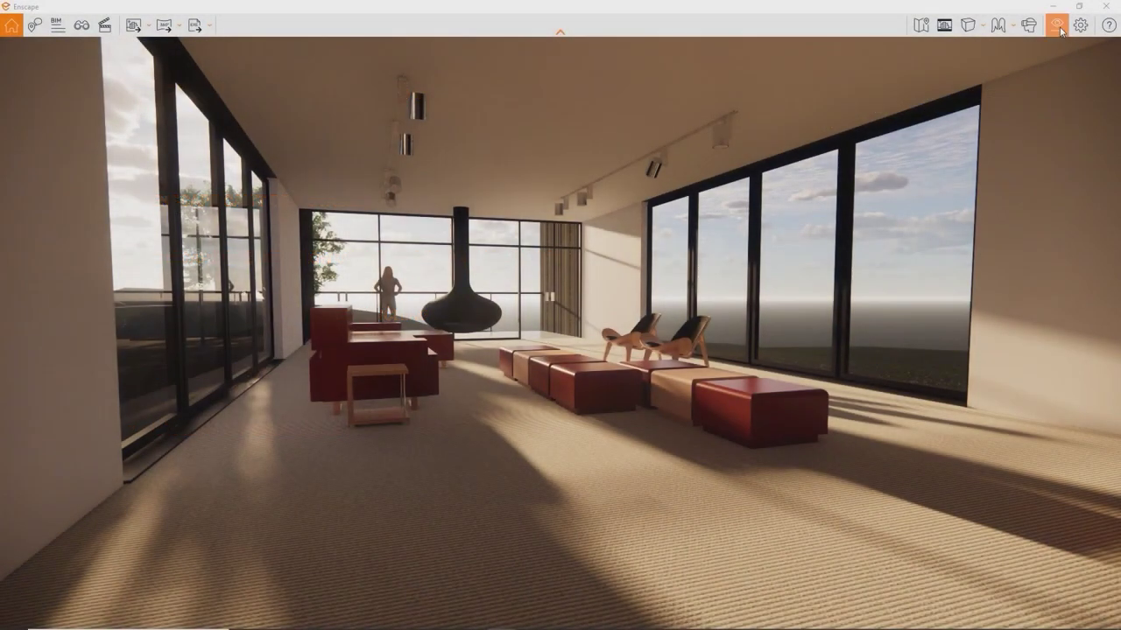
- Set Output resolution to Full HD and drag Rendering Quality down to Medium
click(1059, 28)
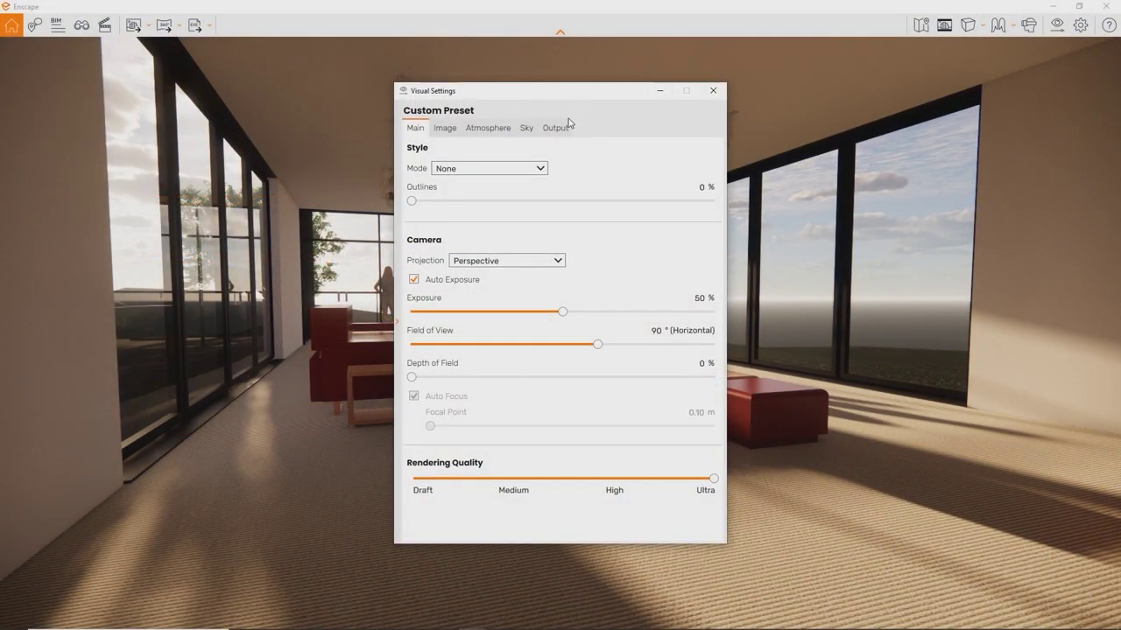
click(555, 128)
click(524, 168)
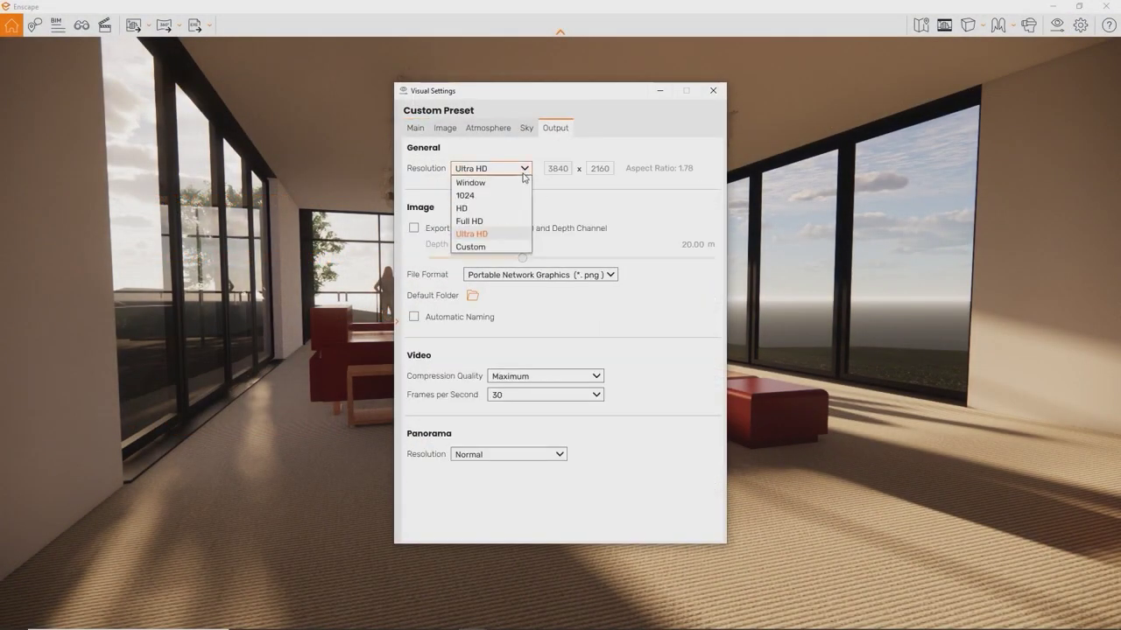
click(509, 226)
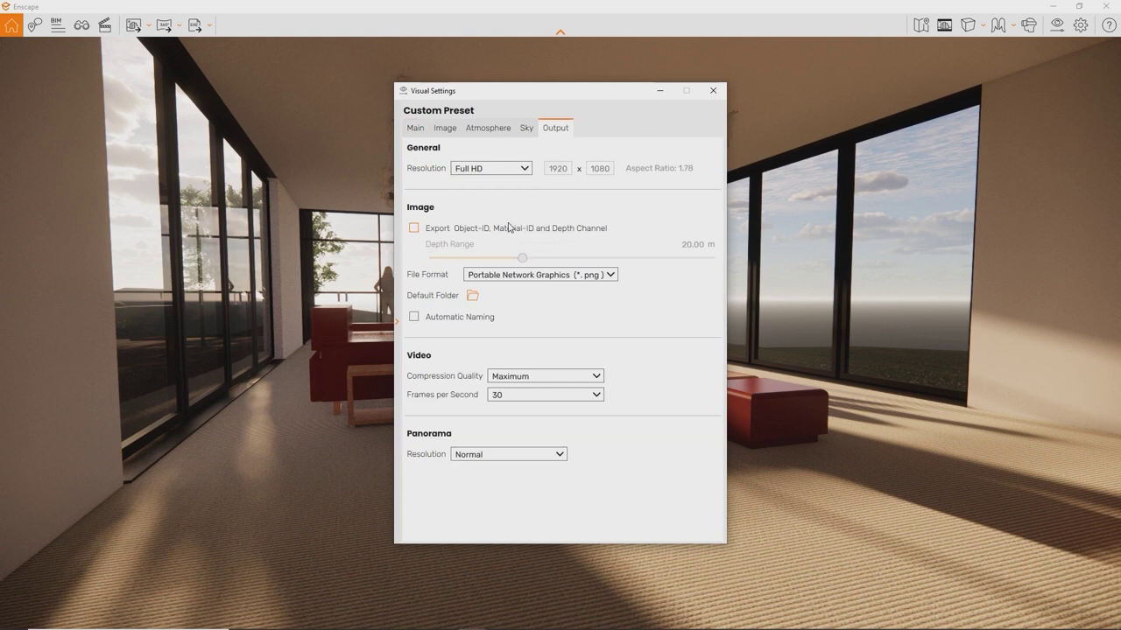
click(423, 130)
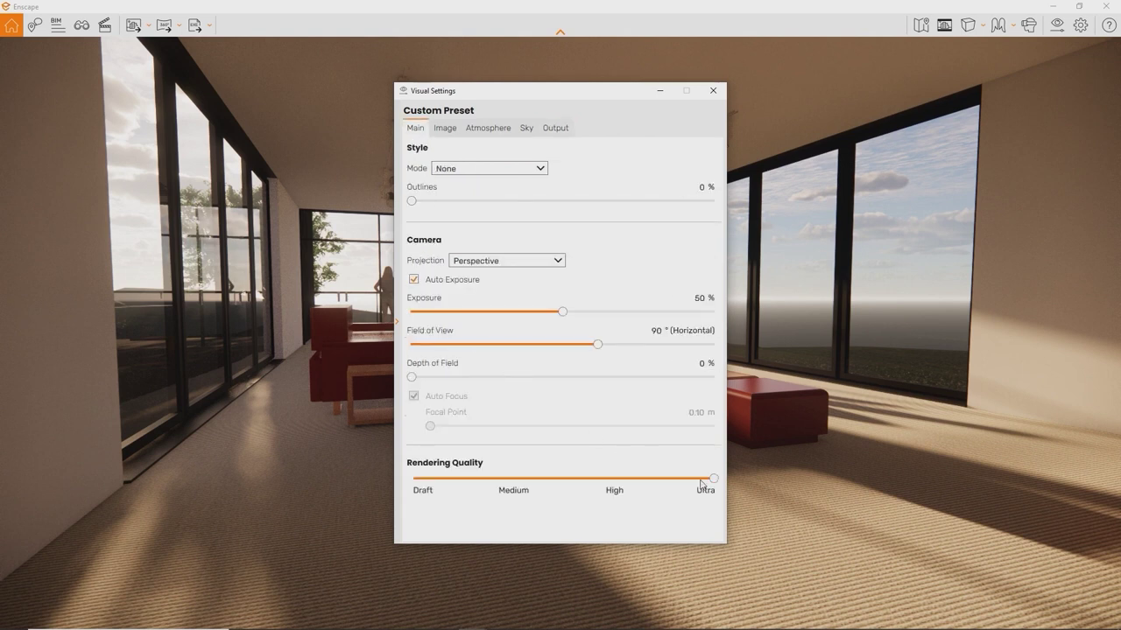
drag(709, 481, 543, 477)
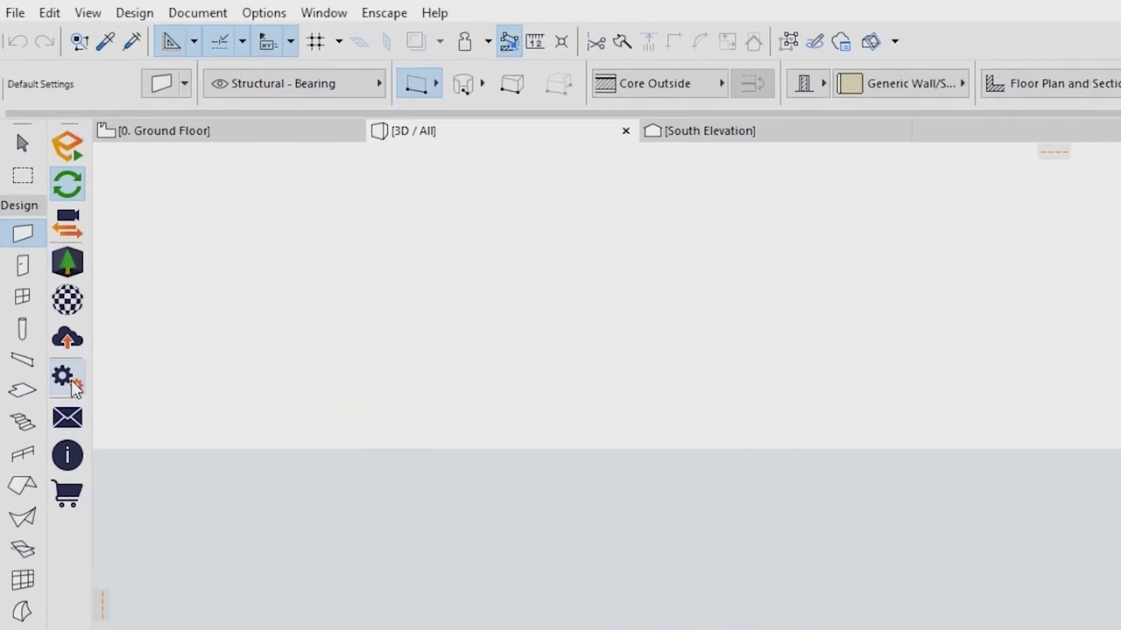
- Uncheck RTX Raytracing in Enscape General Settings and close the dialog
click(74, 389)
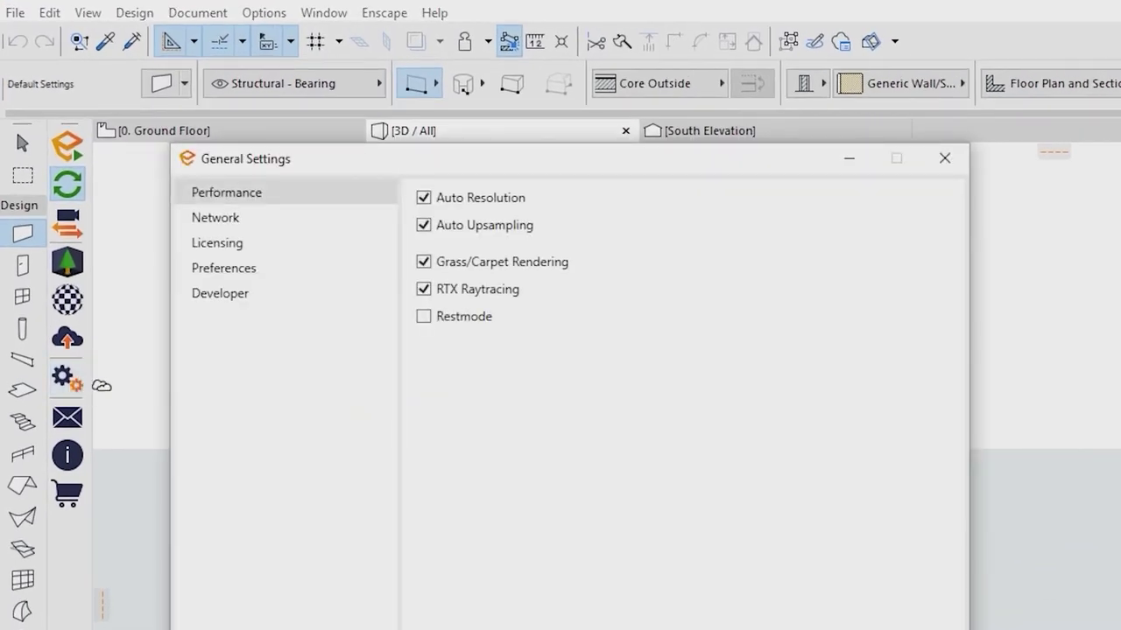
click(426, 290)
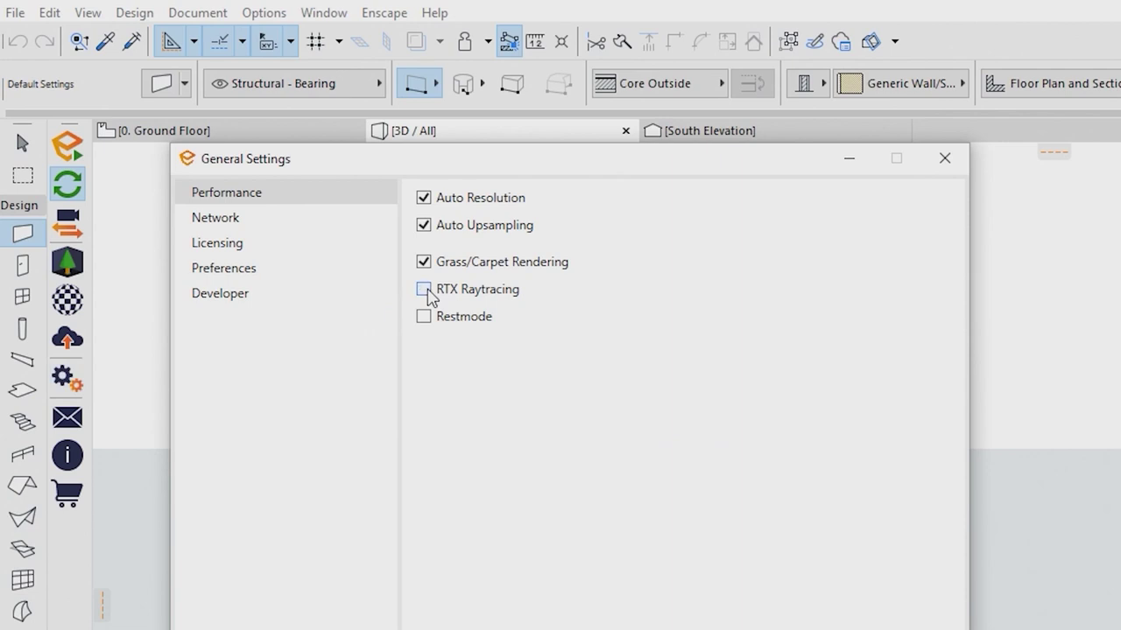
click(945, 158)
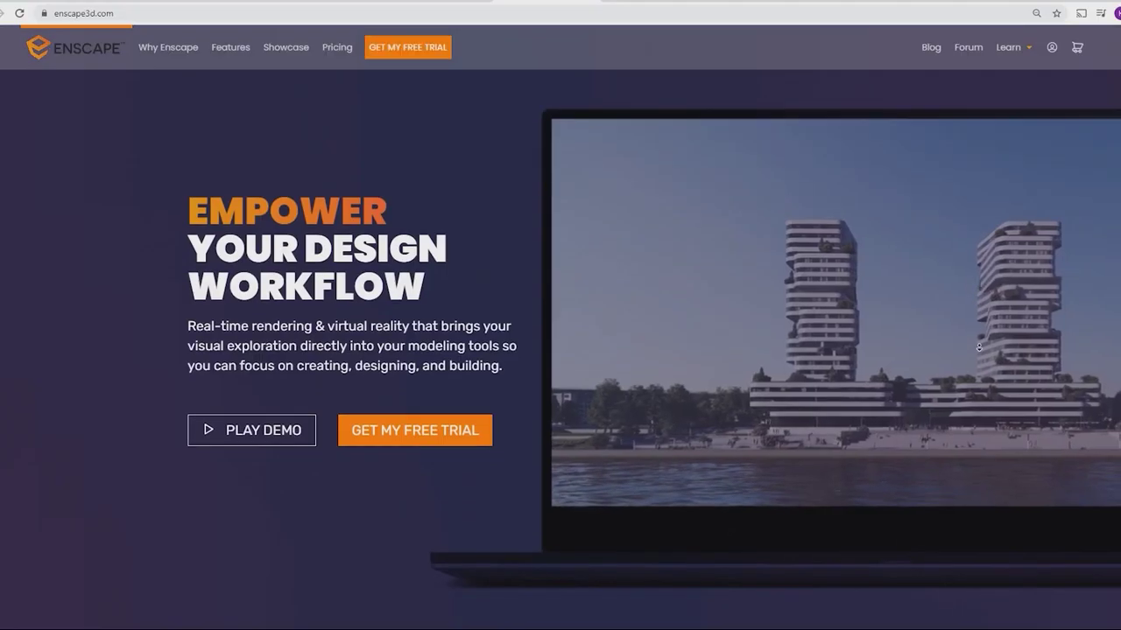
- Open the Contact page from the enscape3d.com footer and select the Technical Support tab
scroll(826, 458, down, 20)
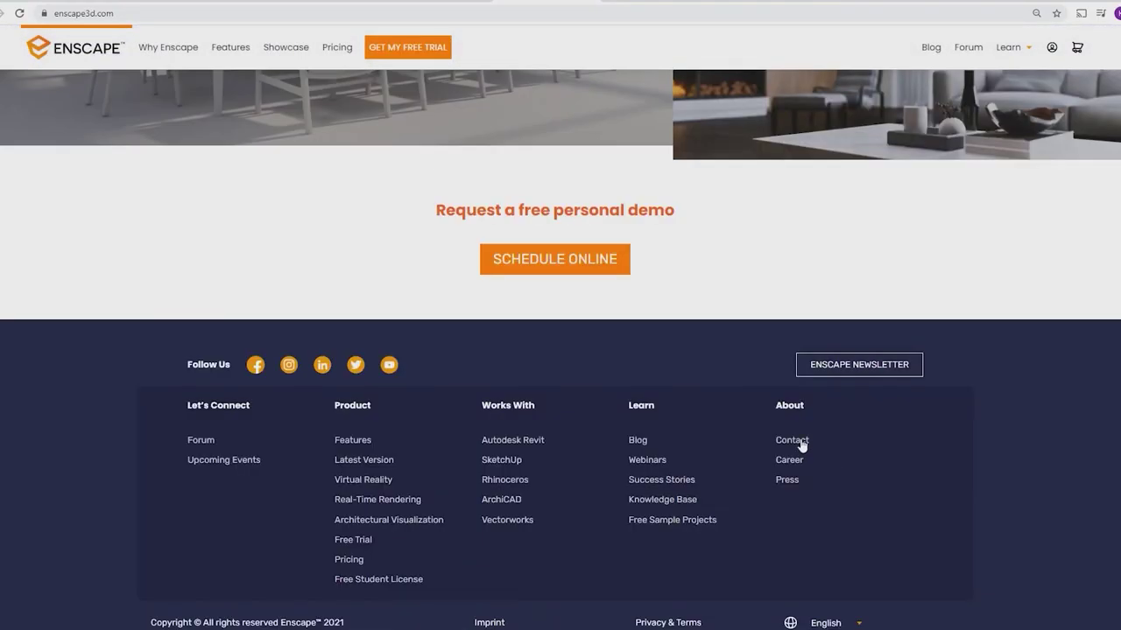
click(792, 441)
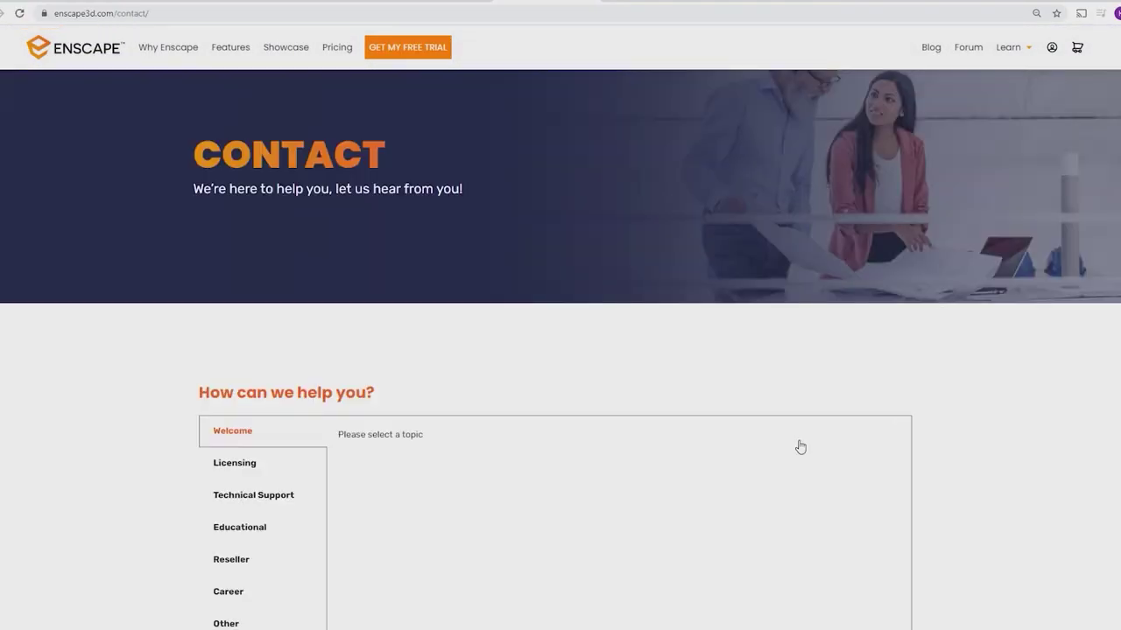
scroll(799, 447, down, 3)
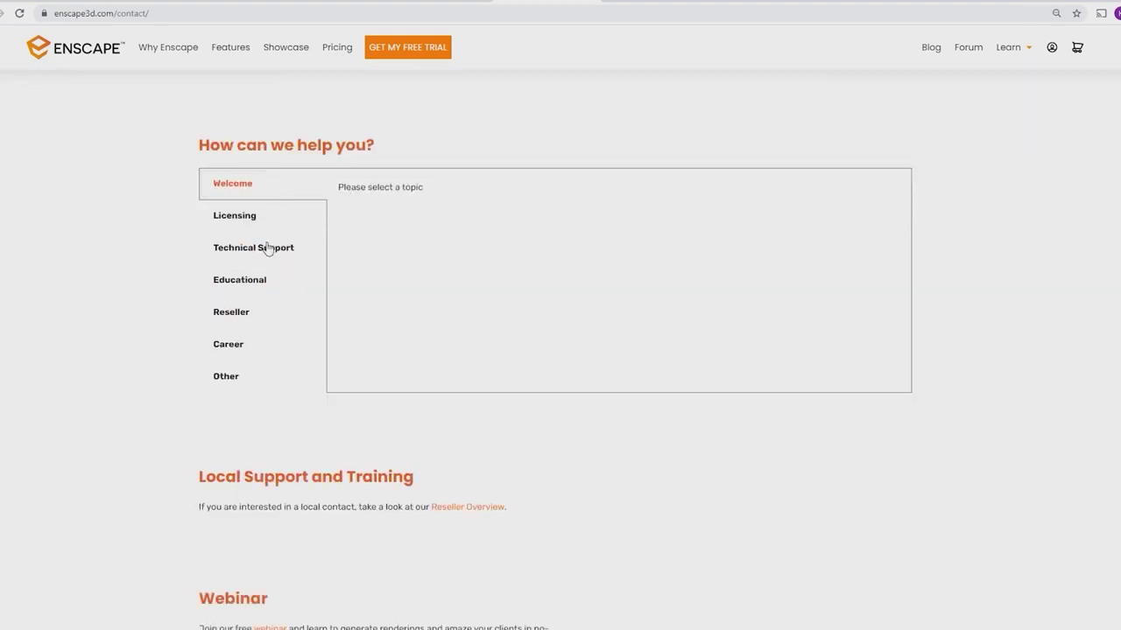
click(268, 251)
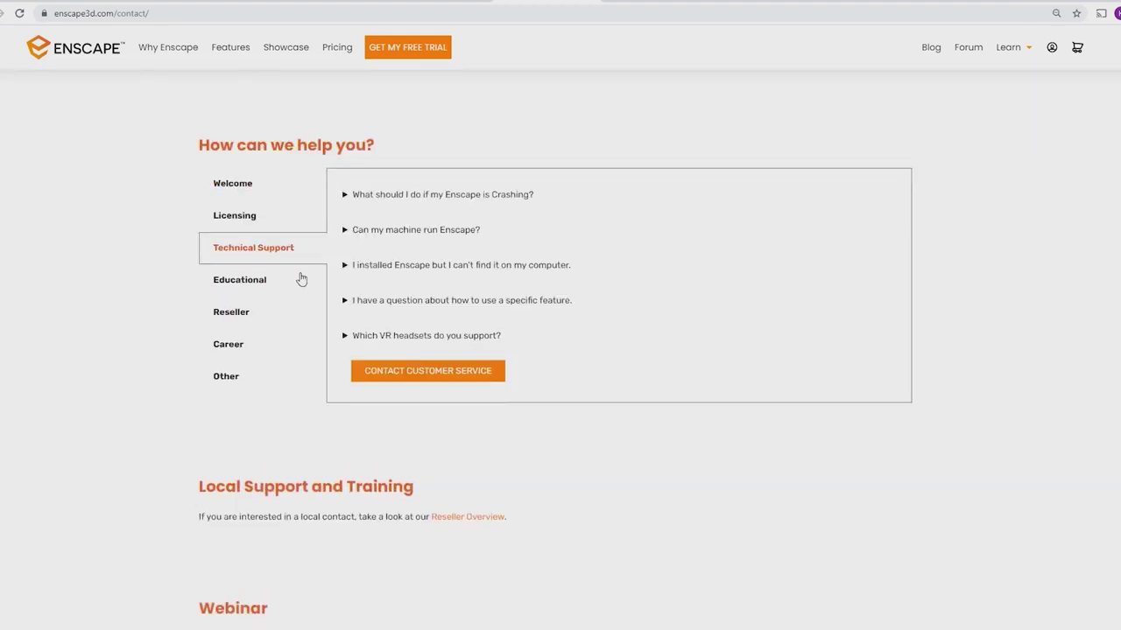
- Open the Enscape Feedback dialog with Include log files checked
click(389, 369)
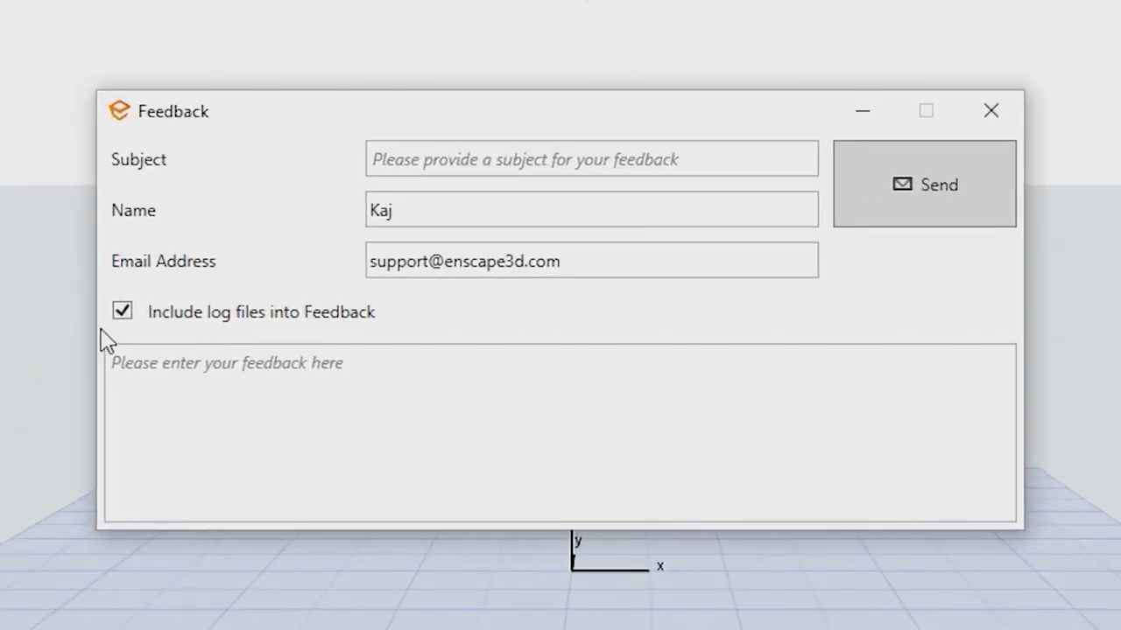